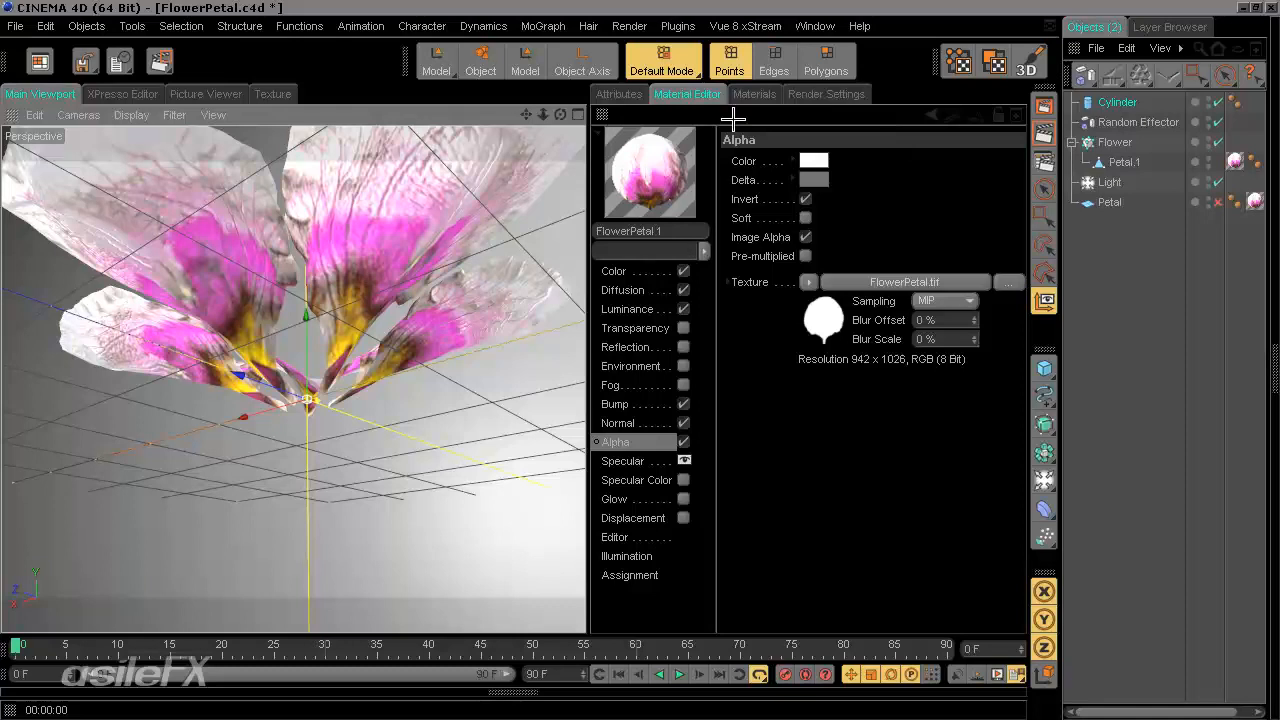
Set the cylinder's radius to 5 cm and its rotation segments to 5.
click(612, 95)
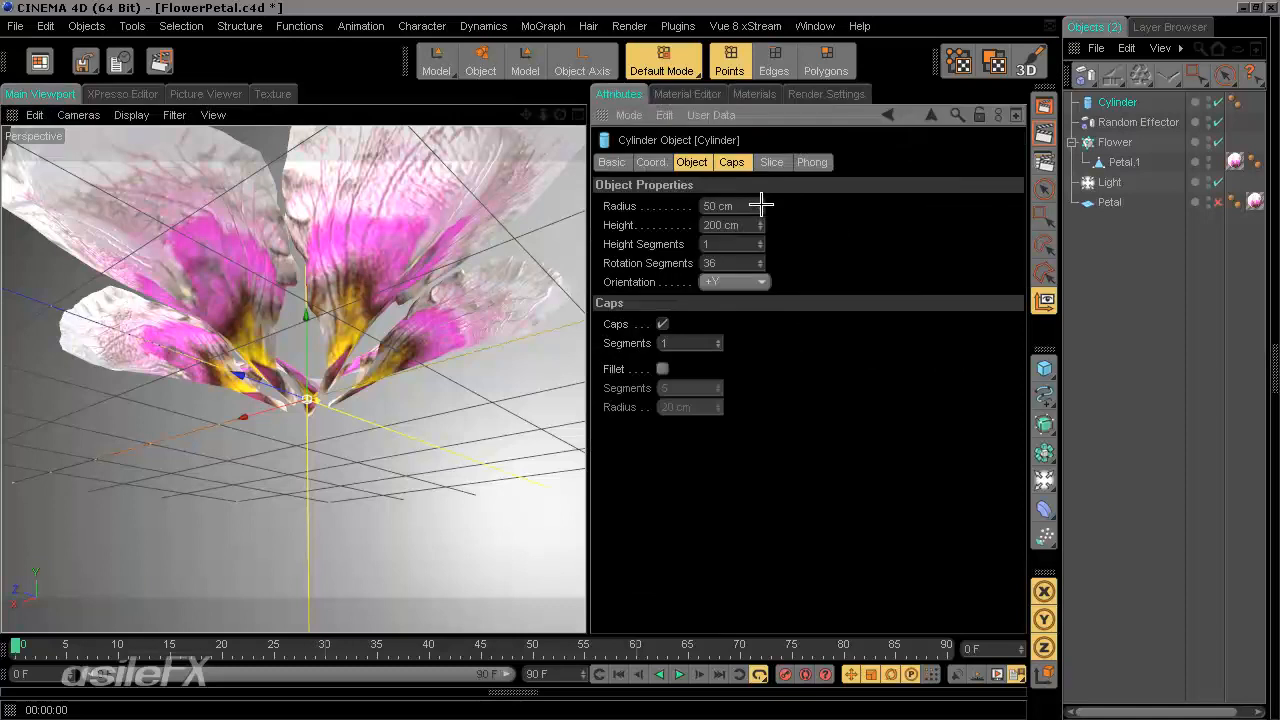
drag(765, 207, 765, 206)
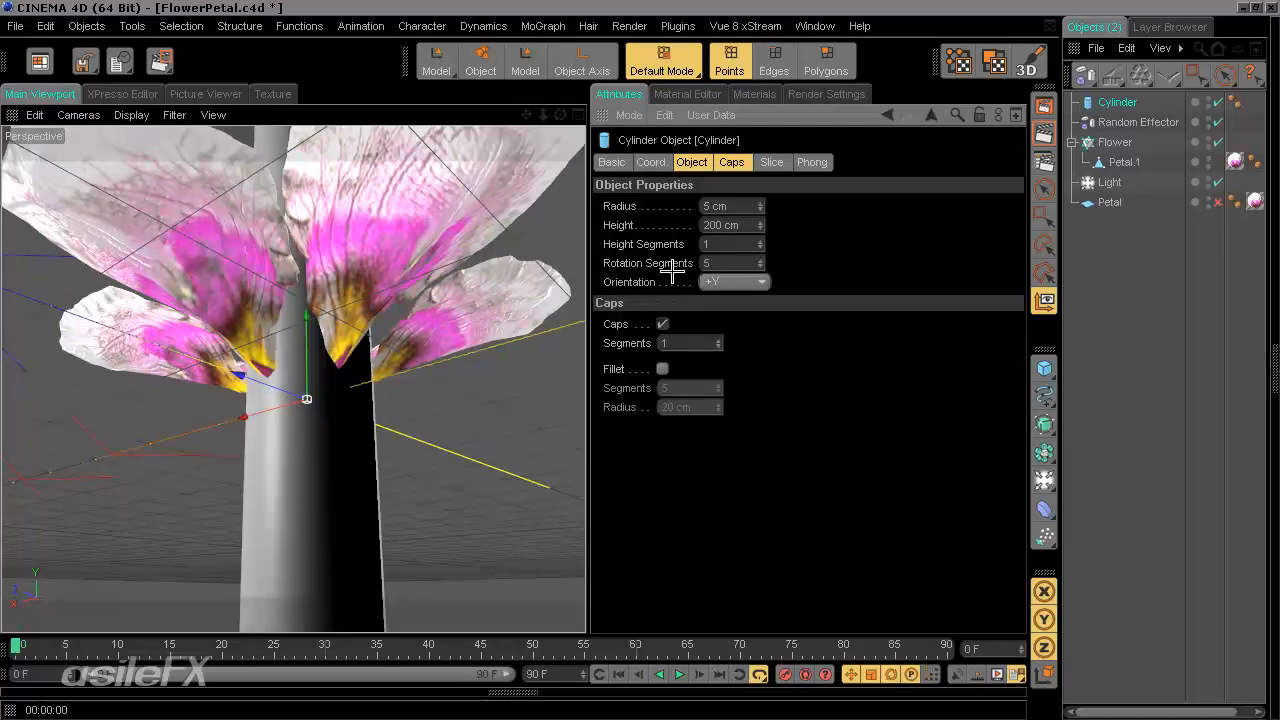
text(5)
key(Return)
Reduce the cylinder's height to 7 cm.
alt+drag(267, 432, 372, 367)
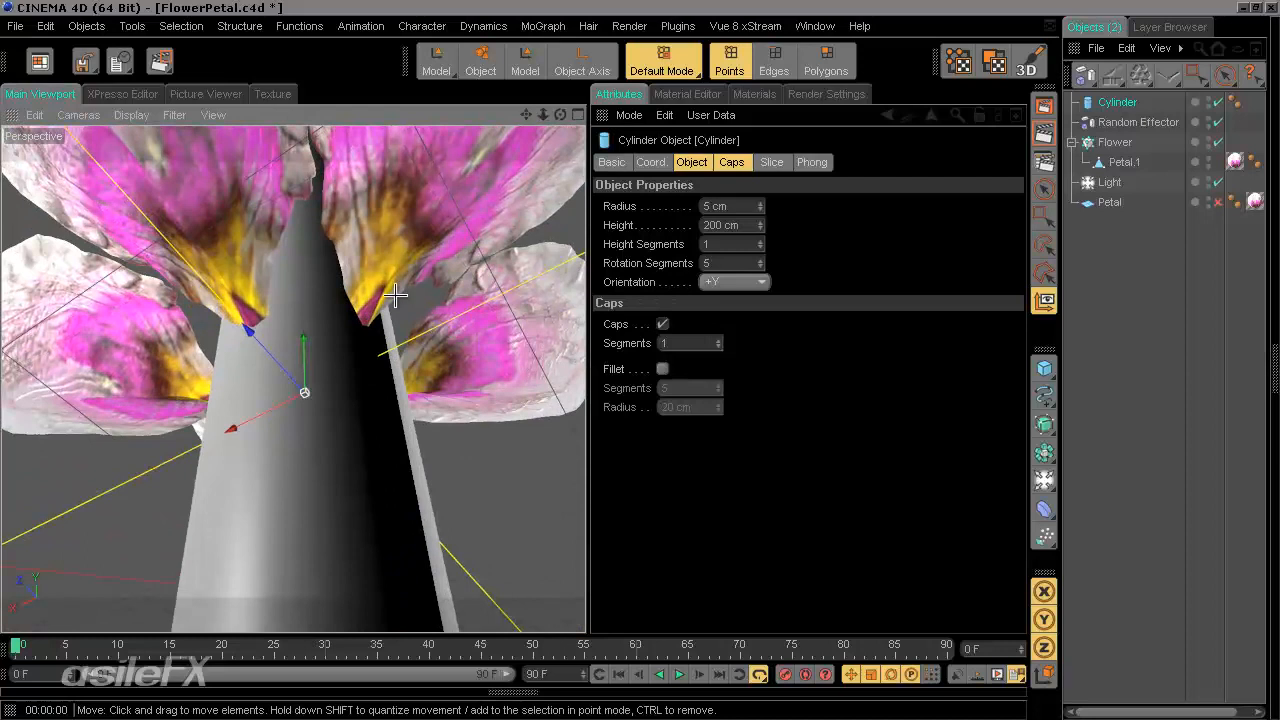
click(759, 228)
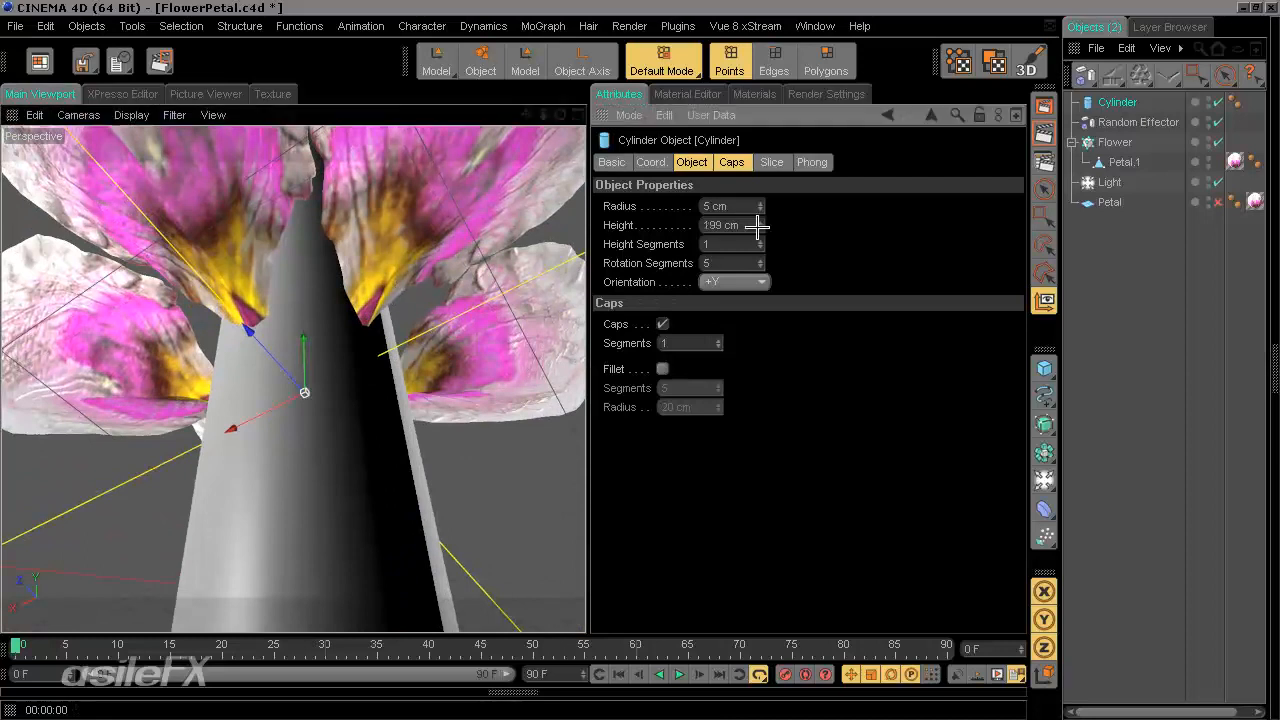
drag(759, 232, 757, 225)
mouse_move(583, 365)
alt+mouse_down()
mouse_move(590, 383)
mouse_move(562, 363)
mouse_move(600, 356)
mouse_move(585, 360)
mouse_move(579, 396)
mouse_move(582, 358)
mouse_move(500, 349)
mouse_move(604, 358)
mouse_move(582, 360)
alt+mouse_up()
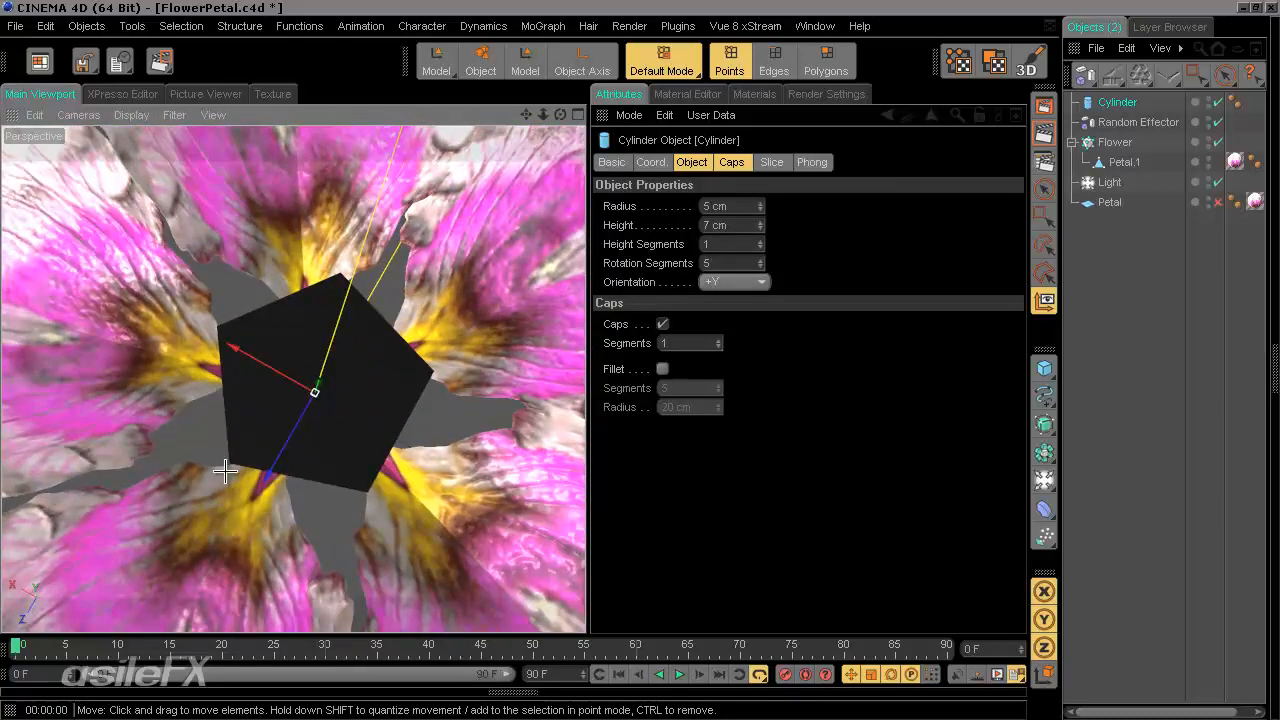
Enable the fillet on the cylinder's caps and set the cap segments to 2.
alt+drag(366, 460, 586, 361)
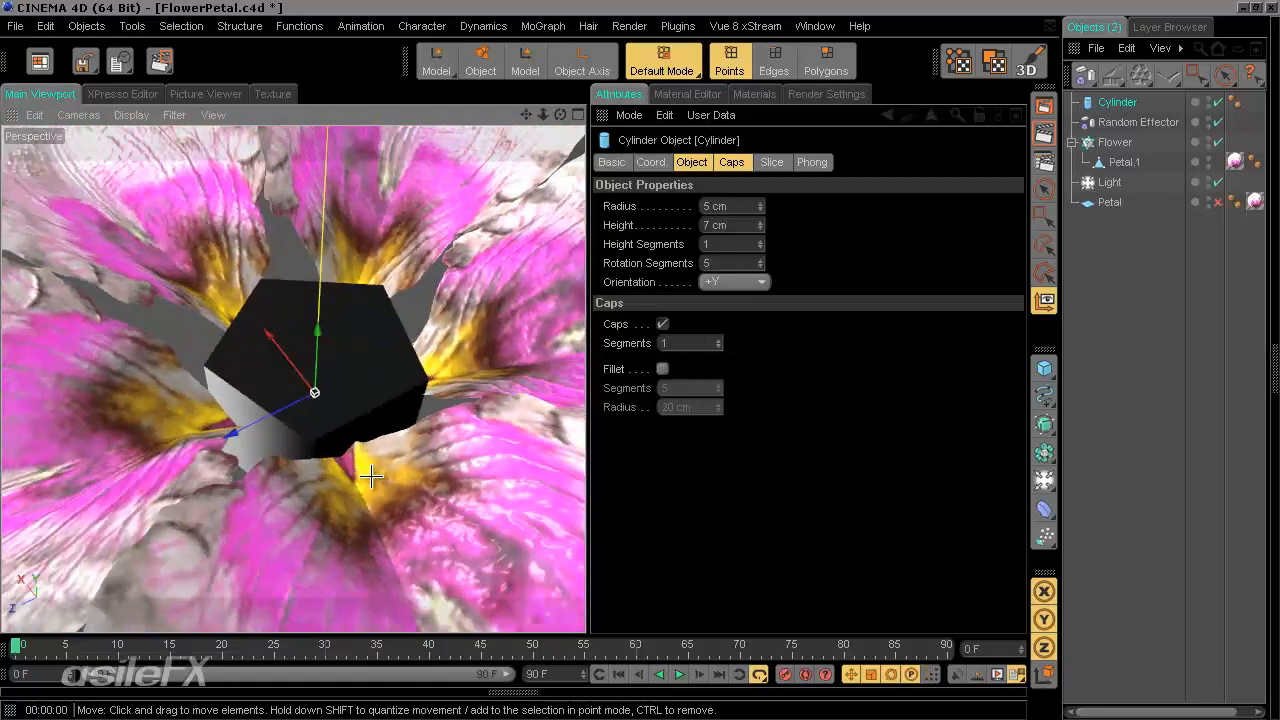
alt+drag(367, 477, 390, 481)
alt+drag(637, 324, 585, 362)
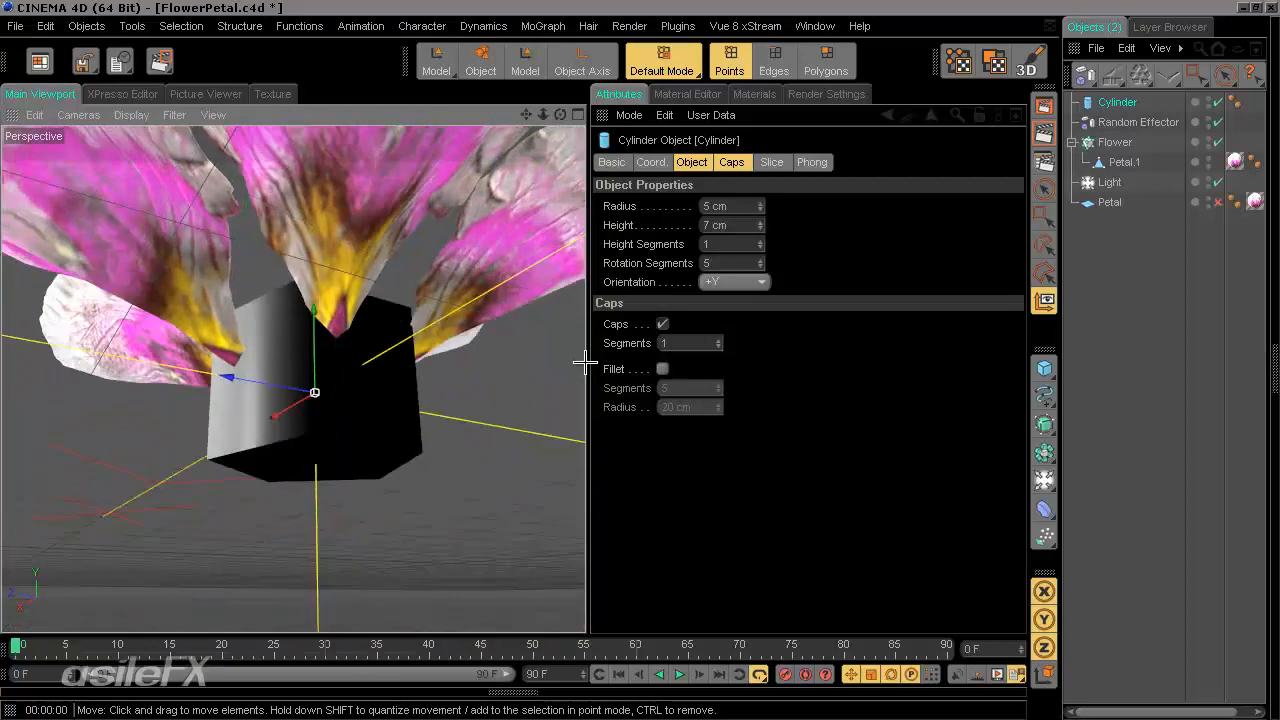
alt+drag(438, 312, 586, 362)
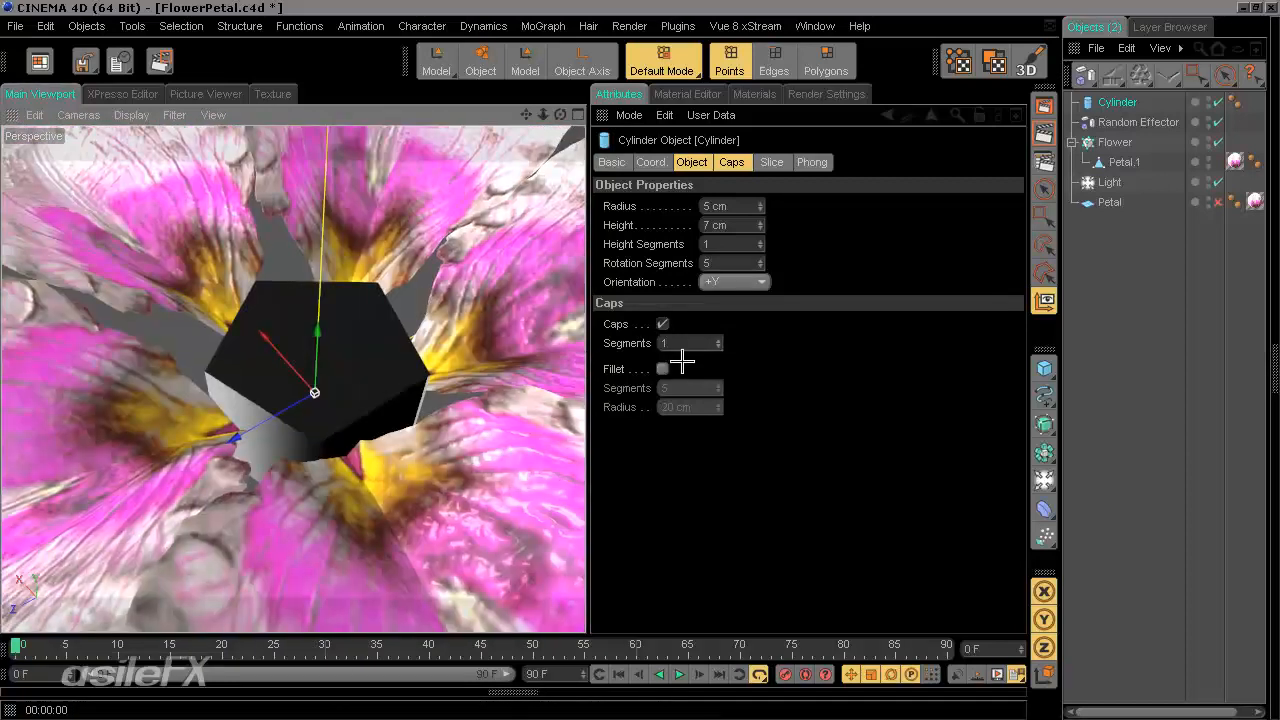
click(662, 369)
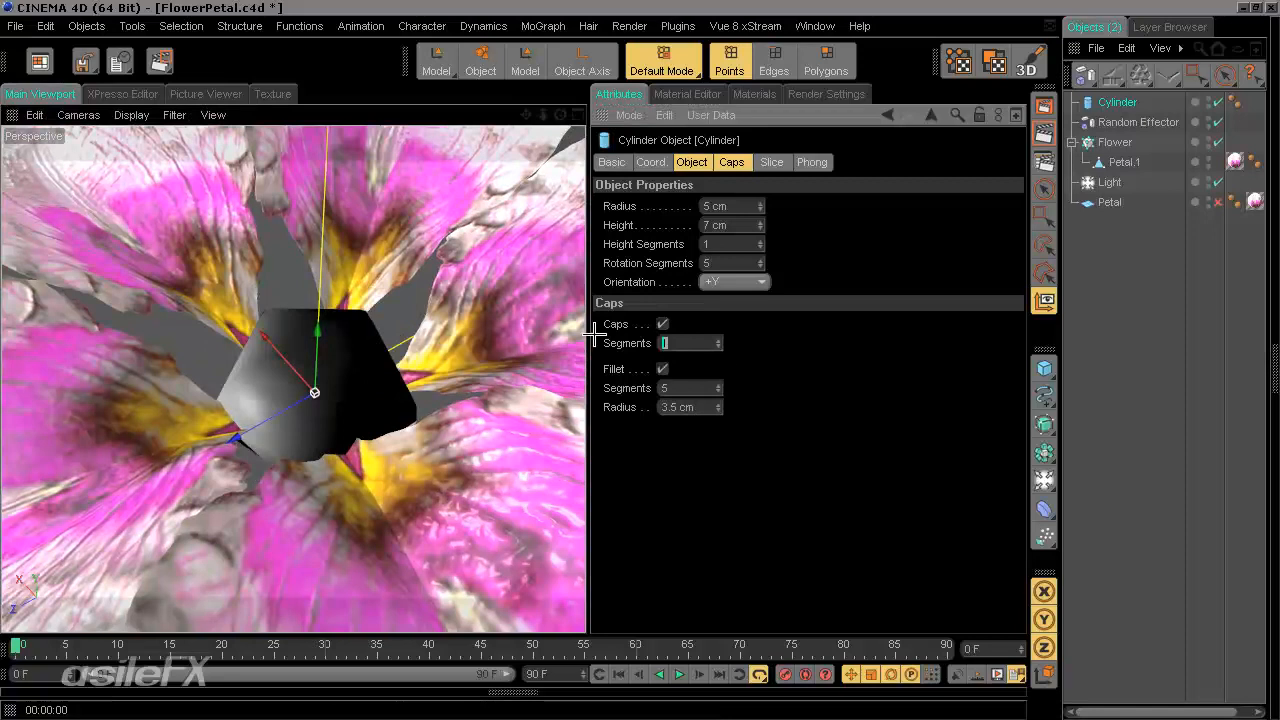
alt+drag(290, 607, 335, 606)
scroll(433, 517, up, 2)
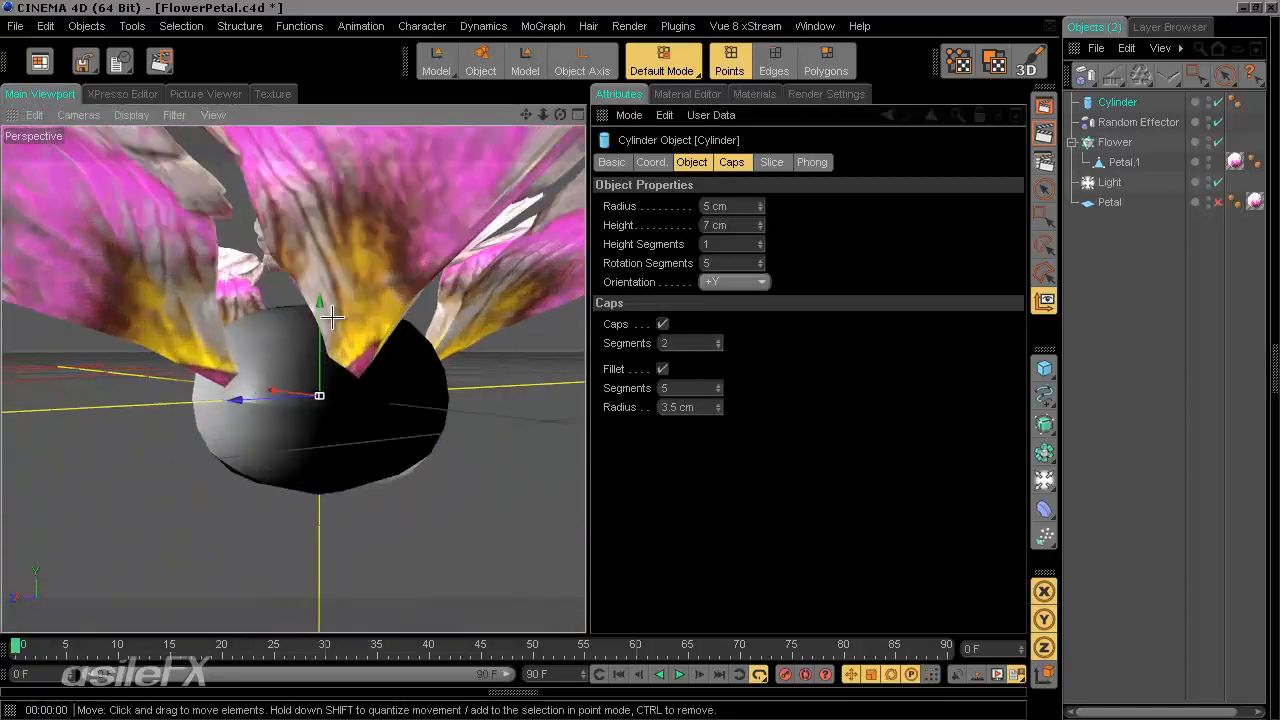
Increase the cylinder's height to 11 cm and lower it so its top meets the base of the petals.
alt+drag(332, 317, 586, 360)
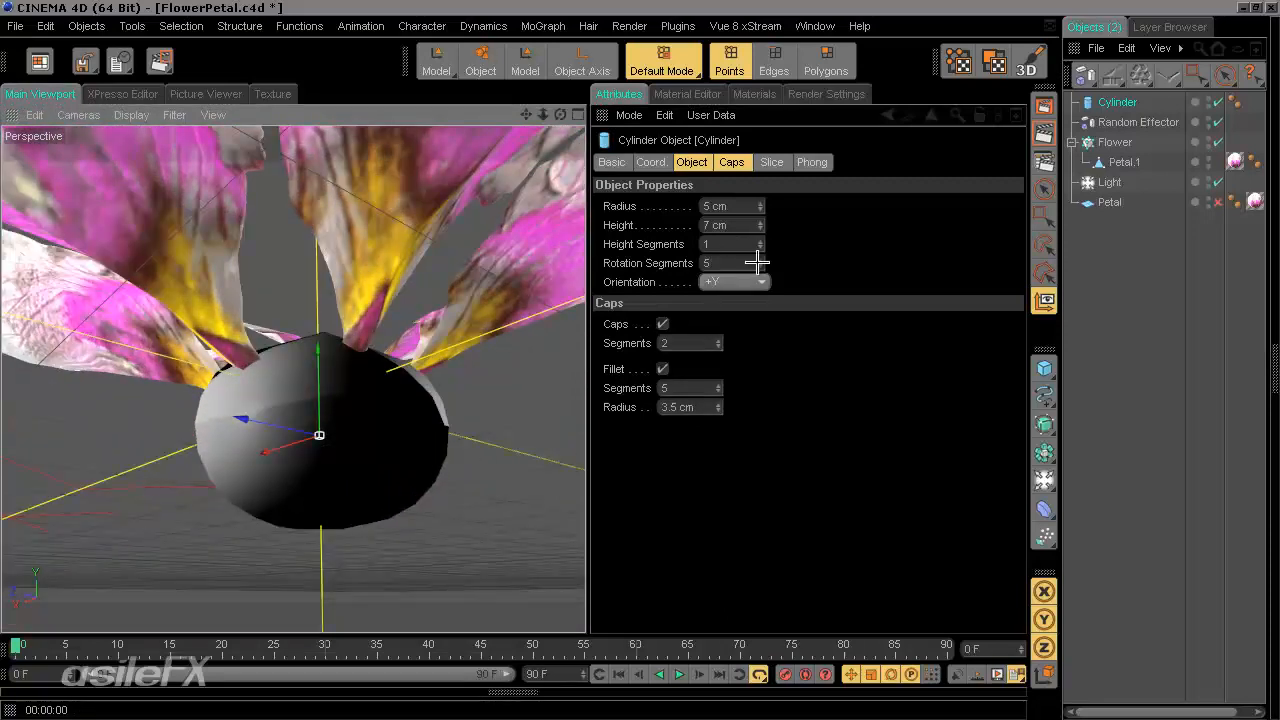
drag(760, 224, 762, 218)
alt+drag(331, 374, 314, 334)
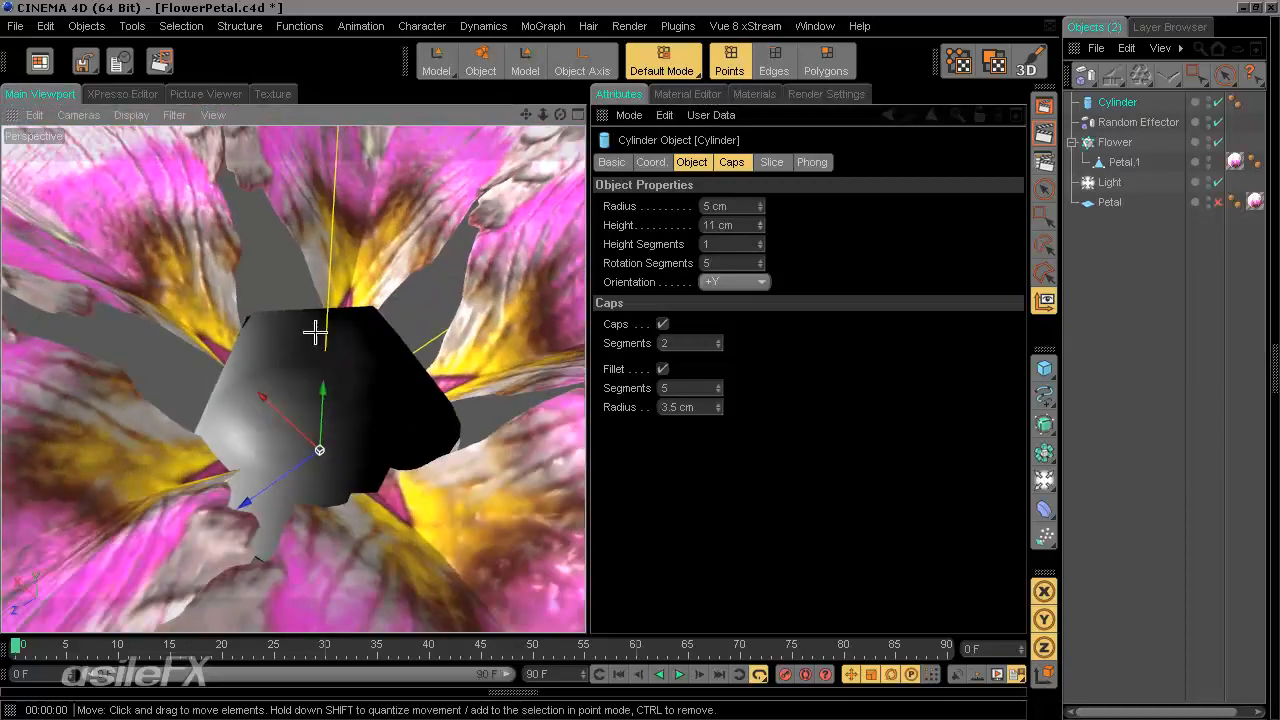
mouse_move(379, 459)
alt+mouse_down()
mouse_move(580, 363)
mouse_move(371, 451)
alt+mouse_up()
alt+drag(314, 385, 586, 363)
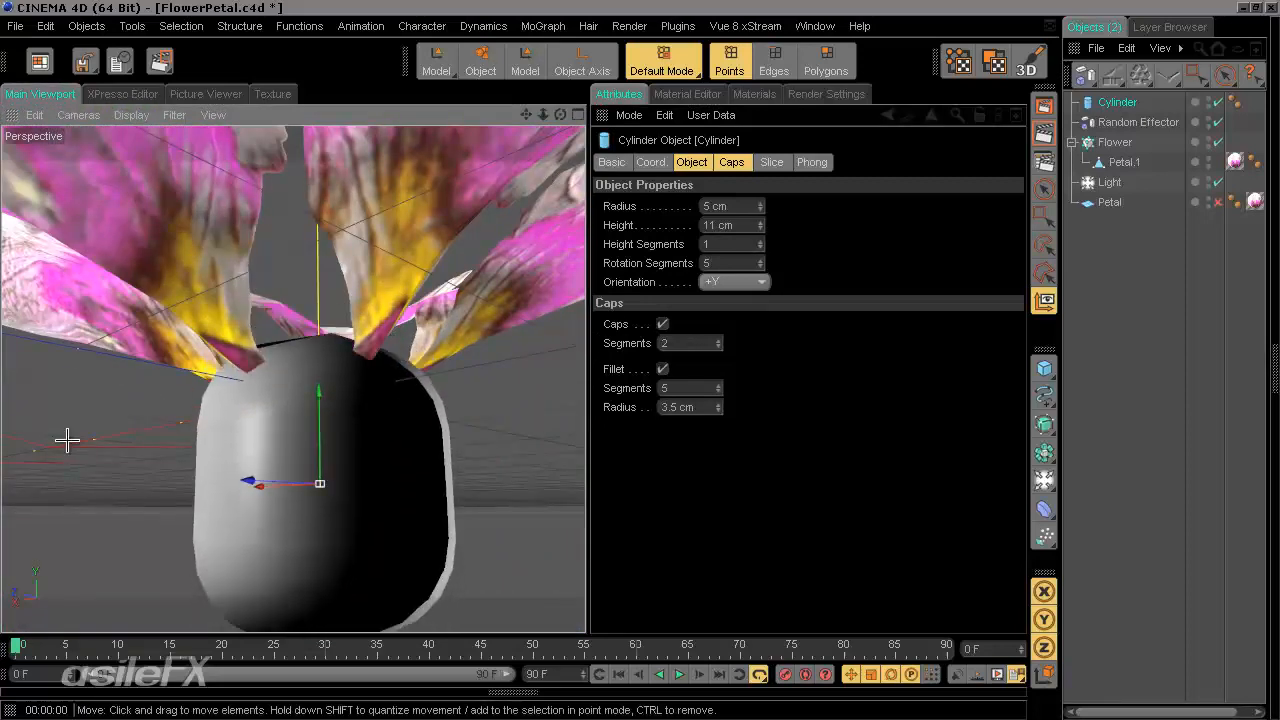
alt+drag(329, 386, 321, 446)
alt+drag(440, 383, 580, 357)
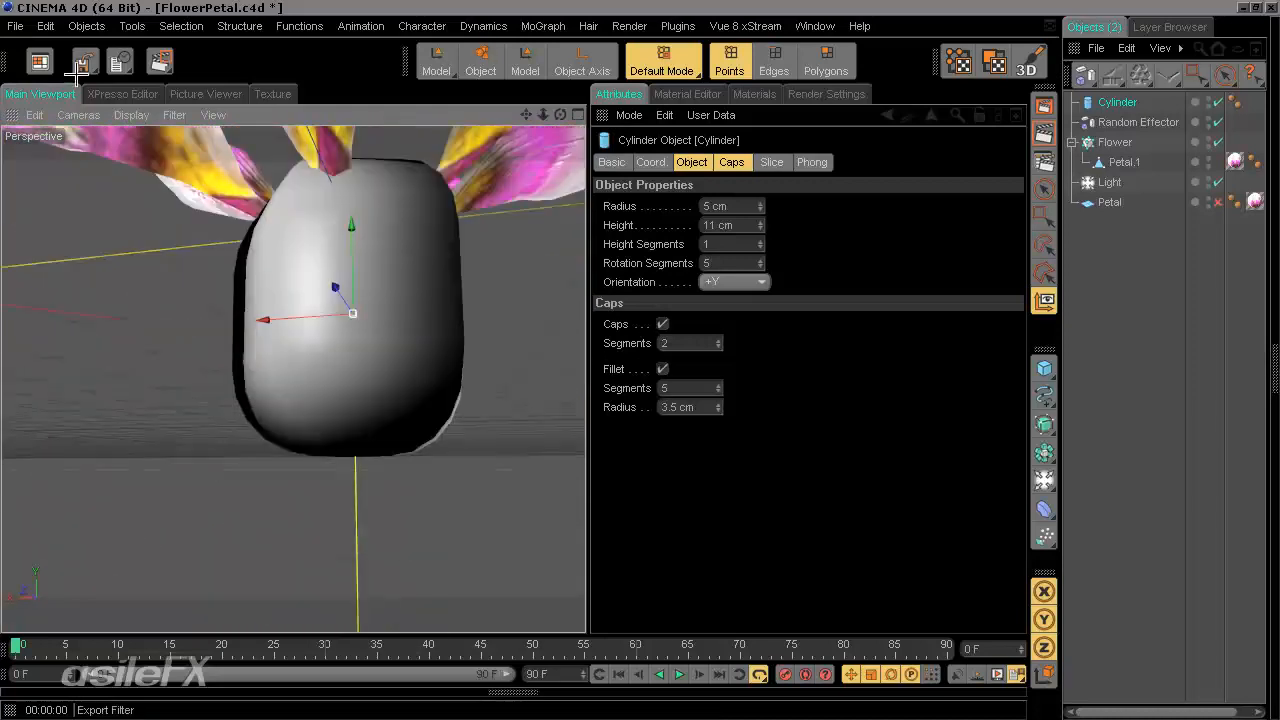
Show the wireframe lines over the shaded objects and set the cylinder's fillet segments to 3.
click(140, 116)
click(172, 211)
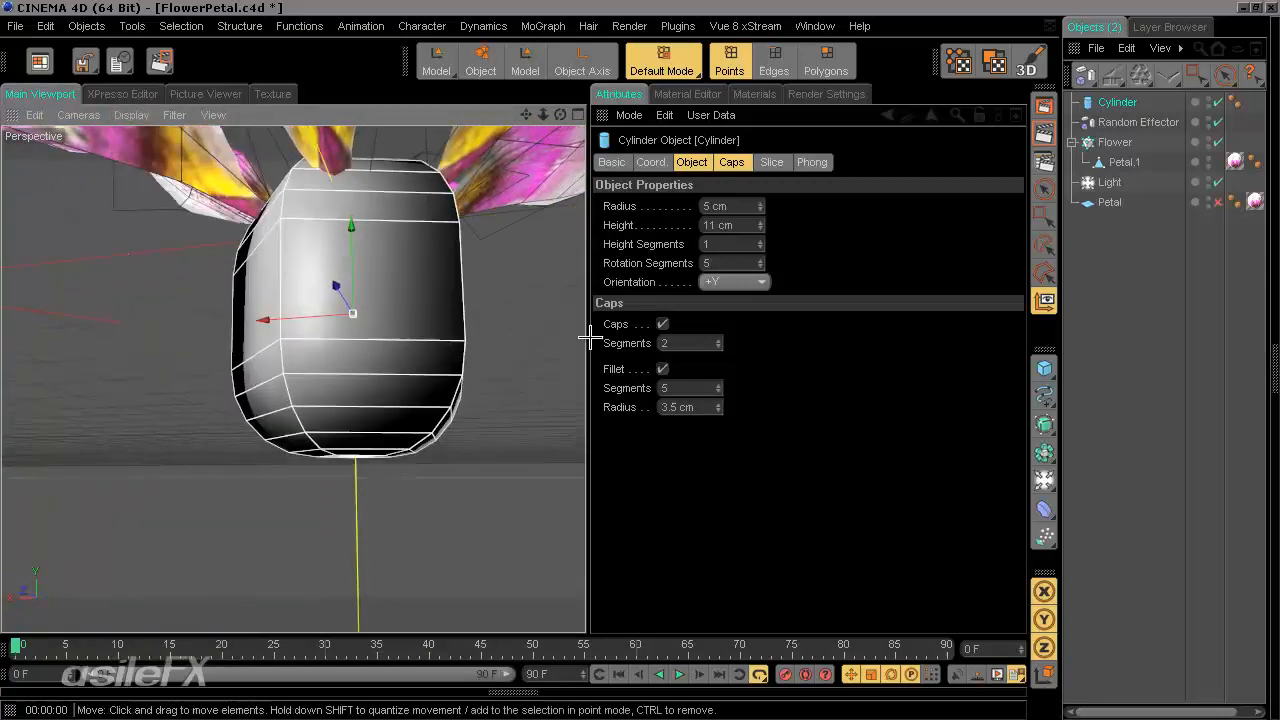
alt+drag(590, 340, 580, 429)
click(703, 387)
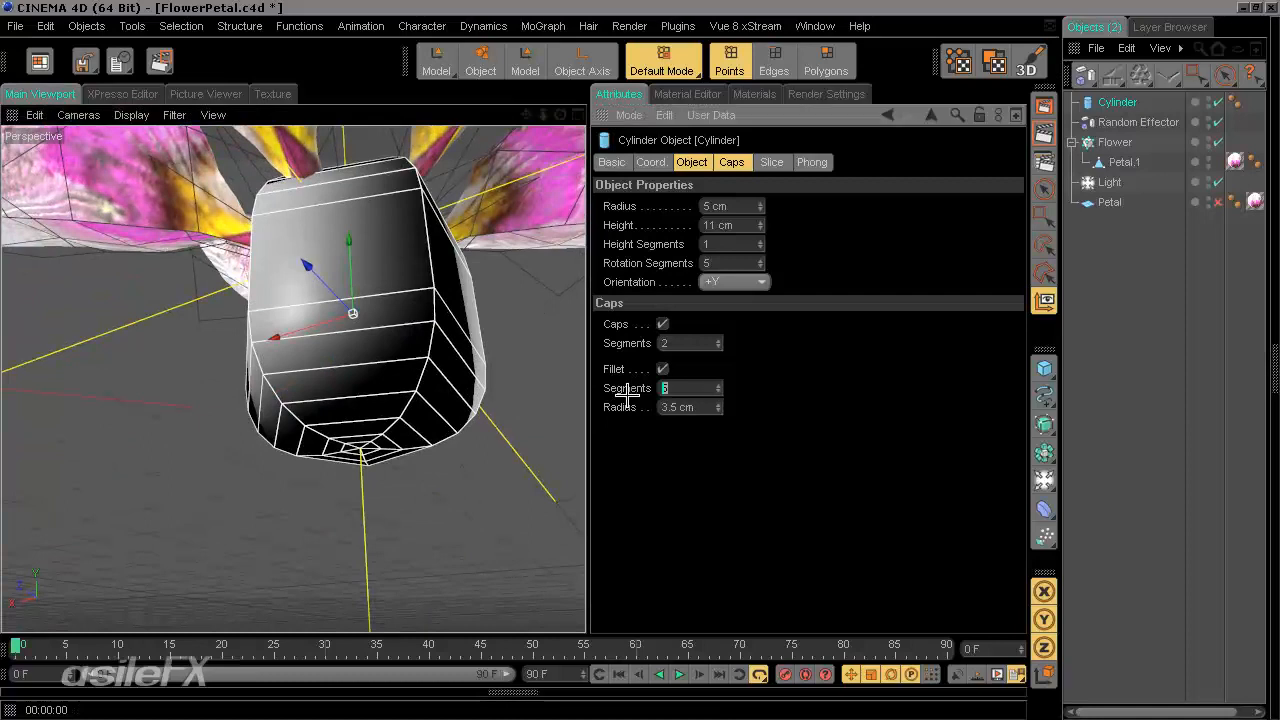
text(3)
key(Return)
alt+drag(429, 370, 703, 423)
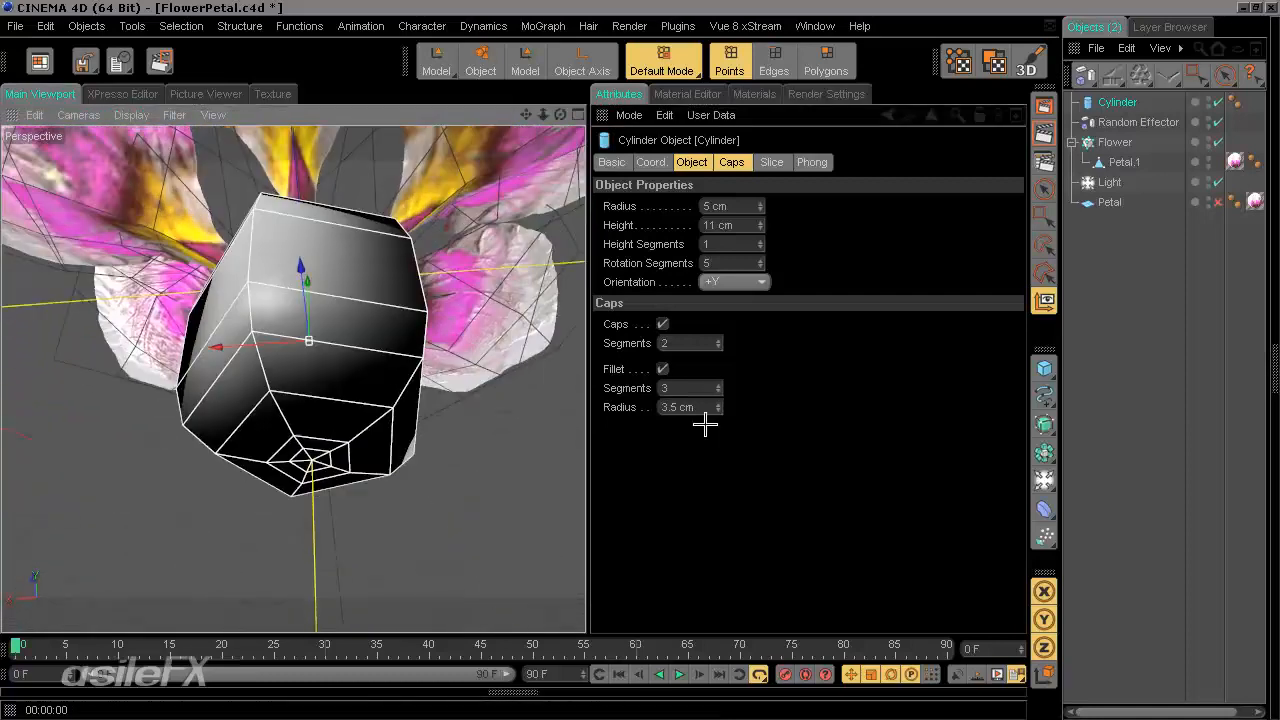
Set the cylinder's fillet segments to 2 and its cap segments to 1.
click(668, 387)
text(1)
key(Return)
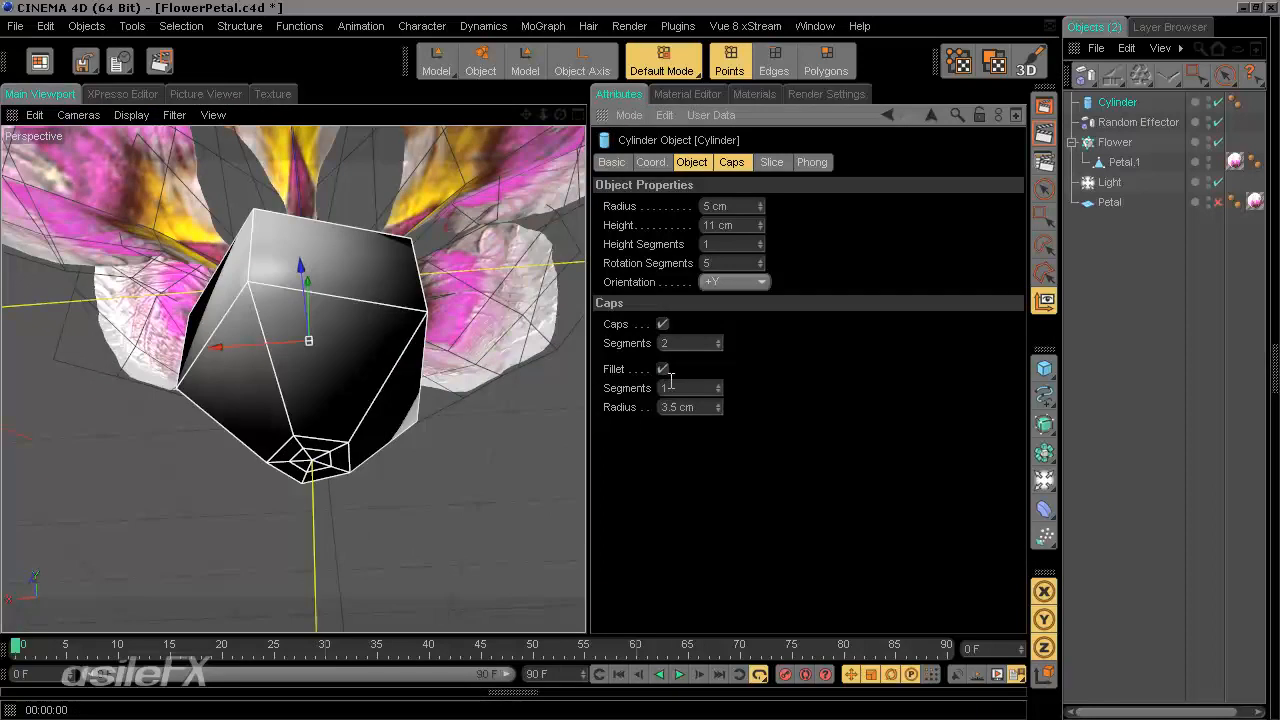
text(2)
key(Return)
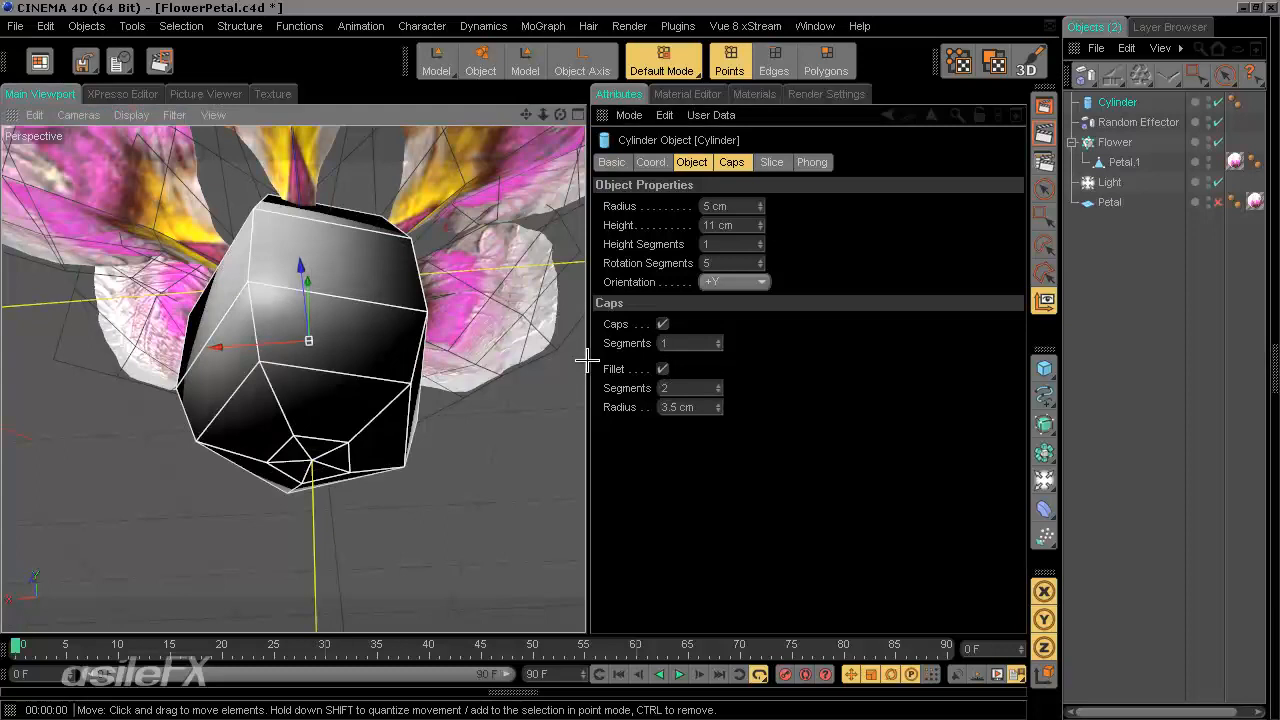
Set the cylinder's fillet radius to 3 cm.
alt+drag(586, 357, 516, 389)
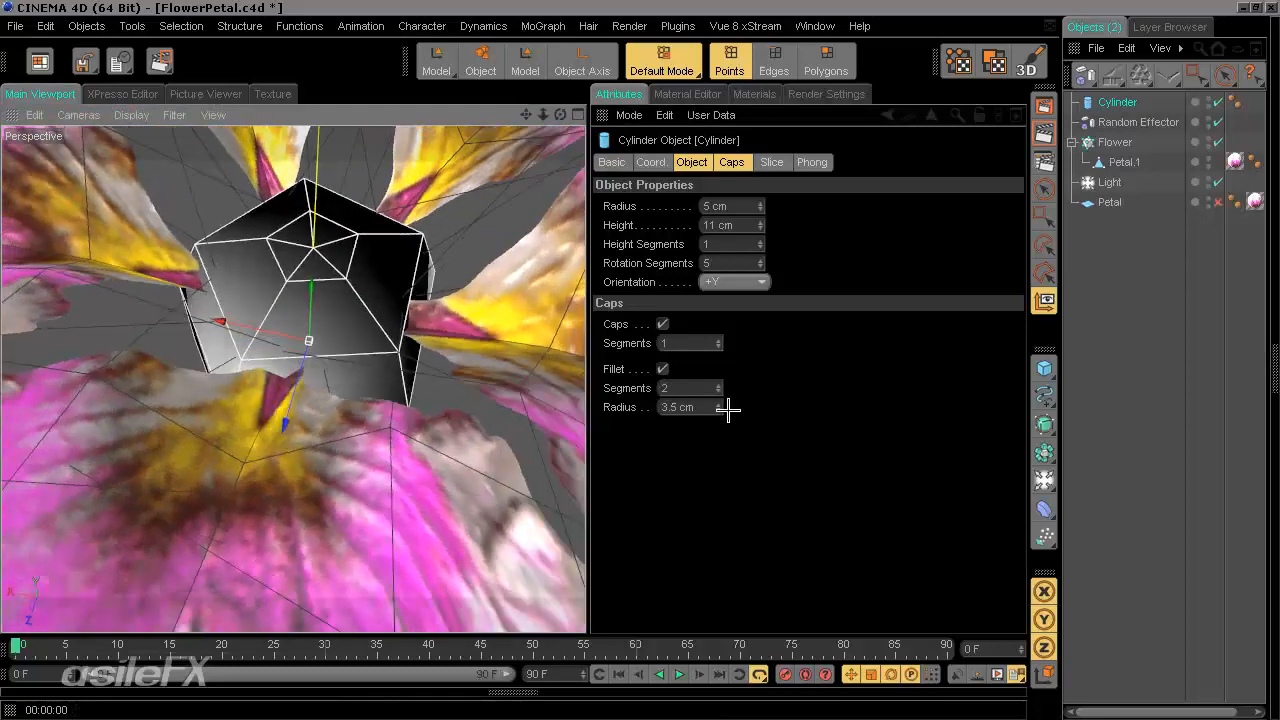
drag(718, 408, 706, 409)
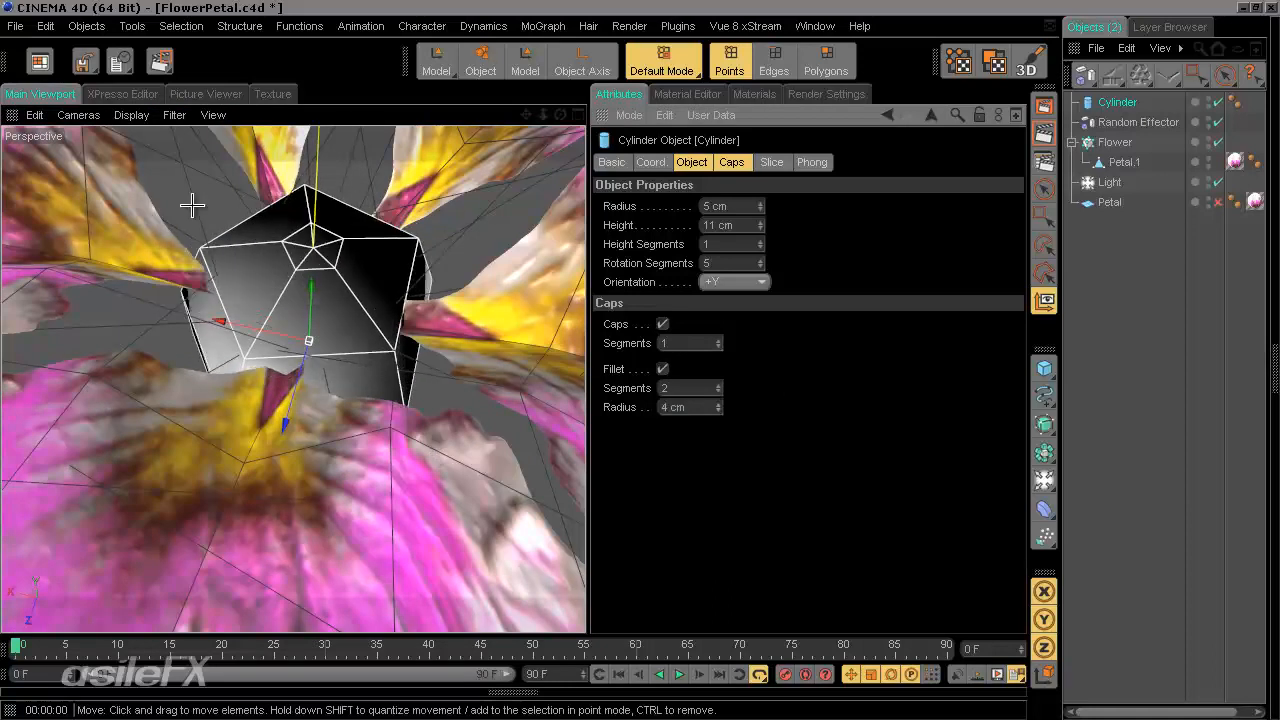
alt+drag(435, 382, 587, 362)
text(3)
key(Return)
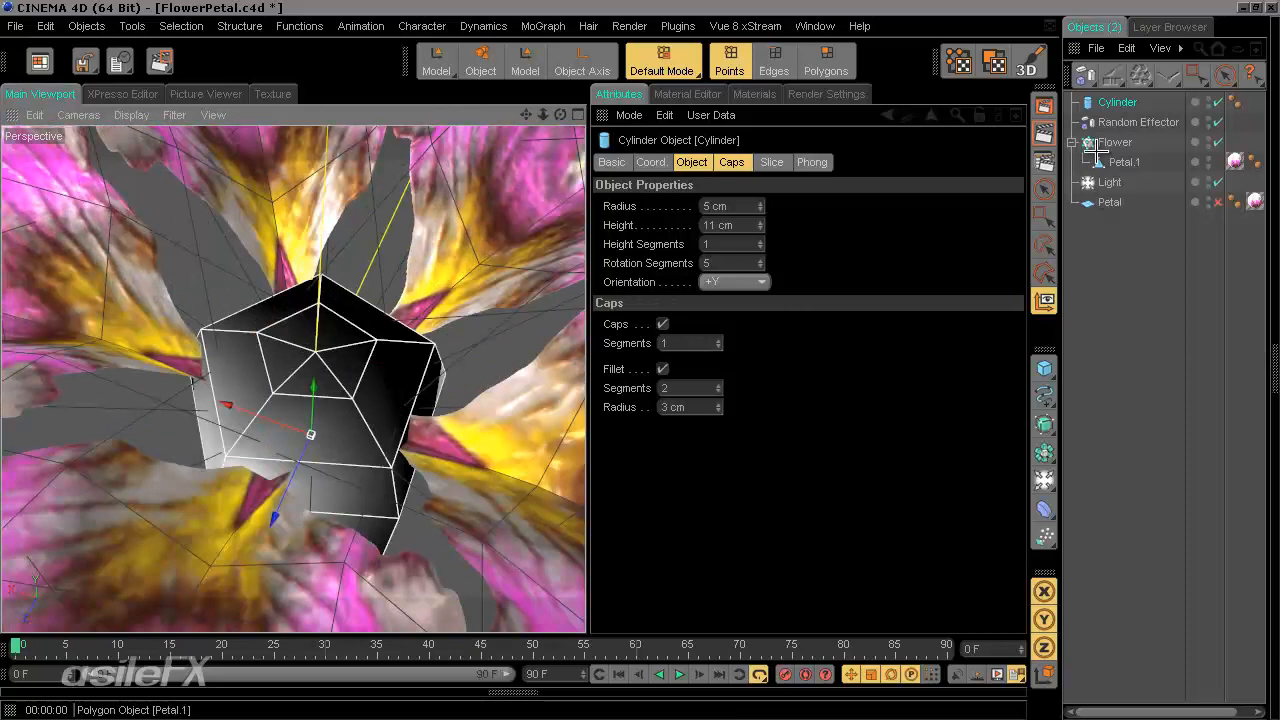
Disable the original cylinder and place an enabled duplicate of it at the end of the object hierarchy.
click(1118, 102)
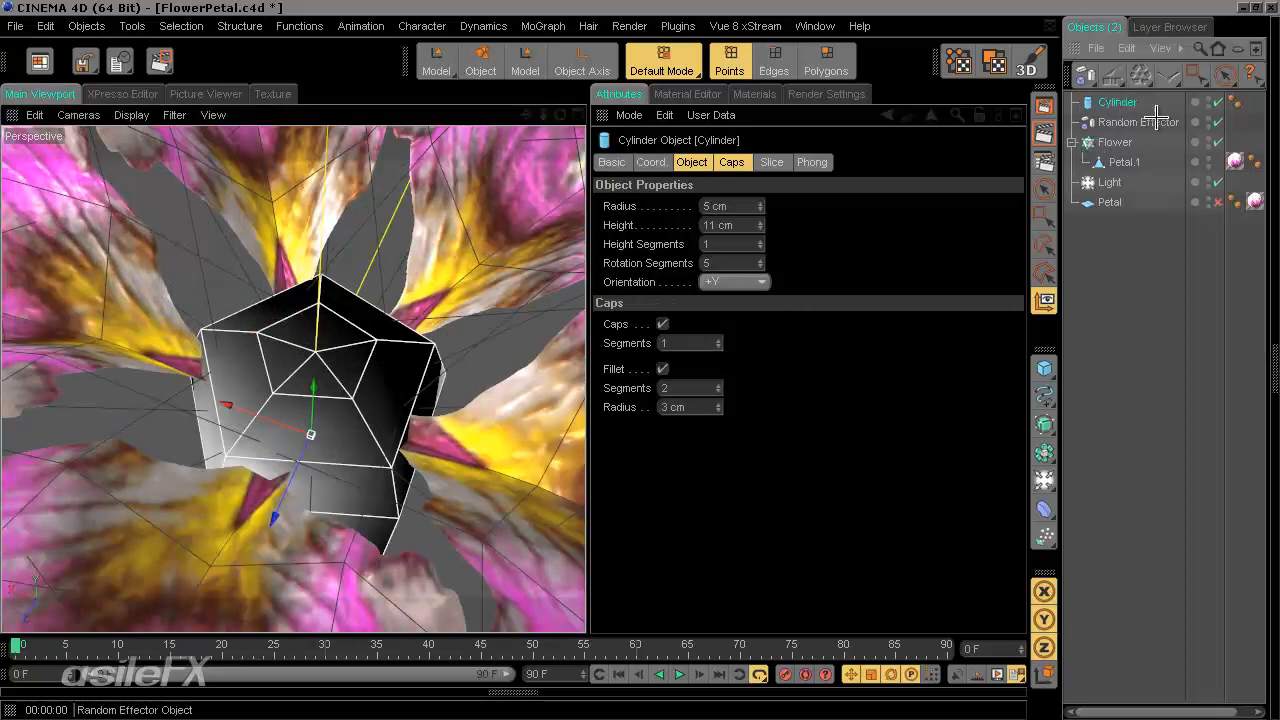
key(ctrl+v)
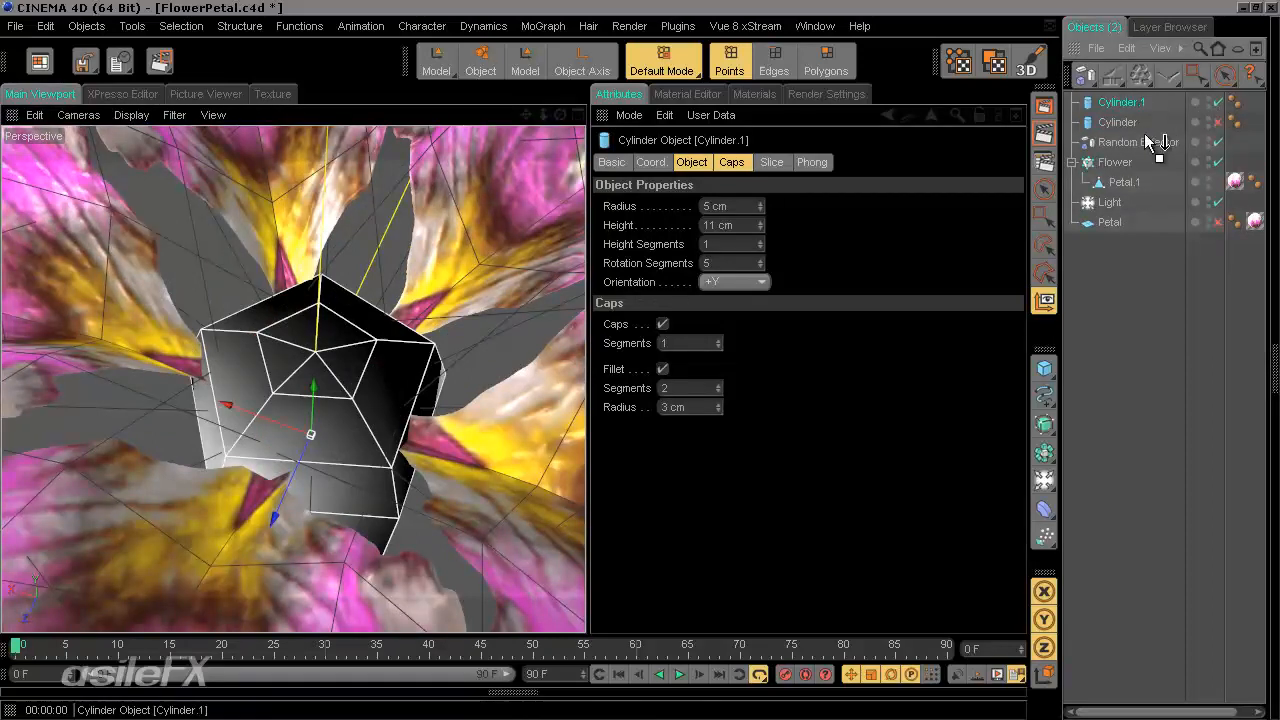
drag(1146, 135, 1135, 275)
Move the disabled original cylinder and the Petal plane together to the end of the object hierarchy.
drag(1127, 140, 1140, 122)
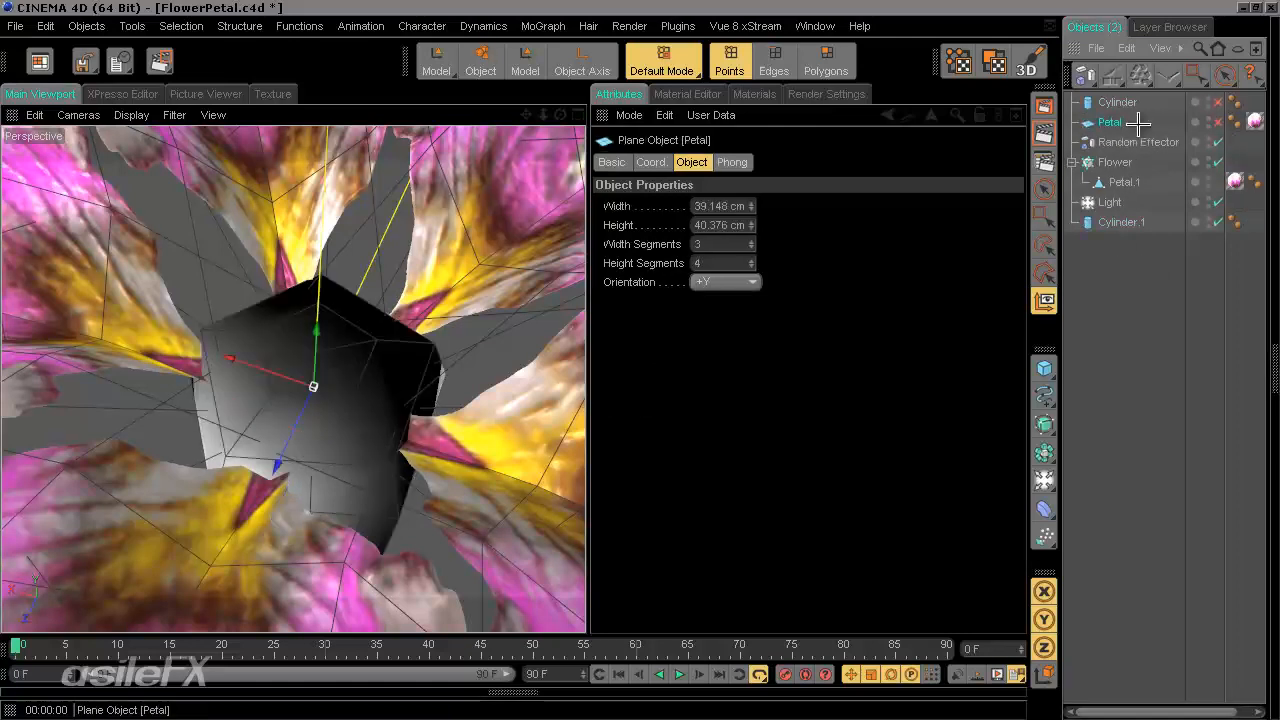
click(1118, 103)
ctrl+click(1112, 120)
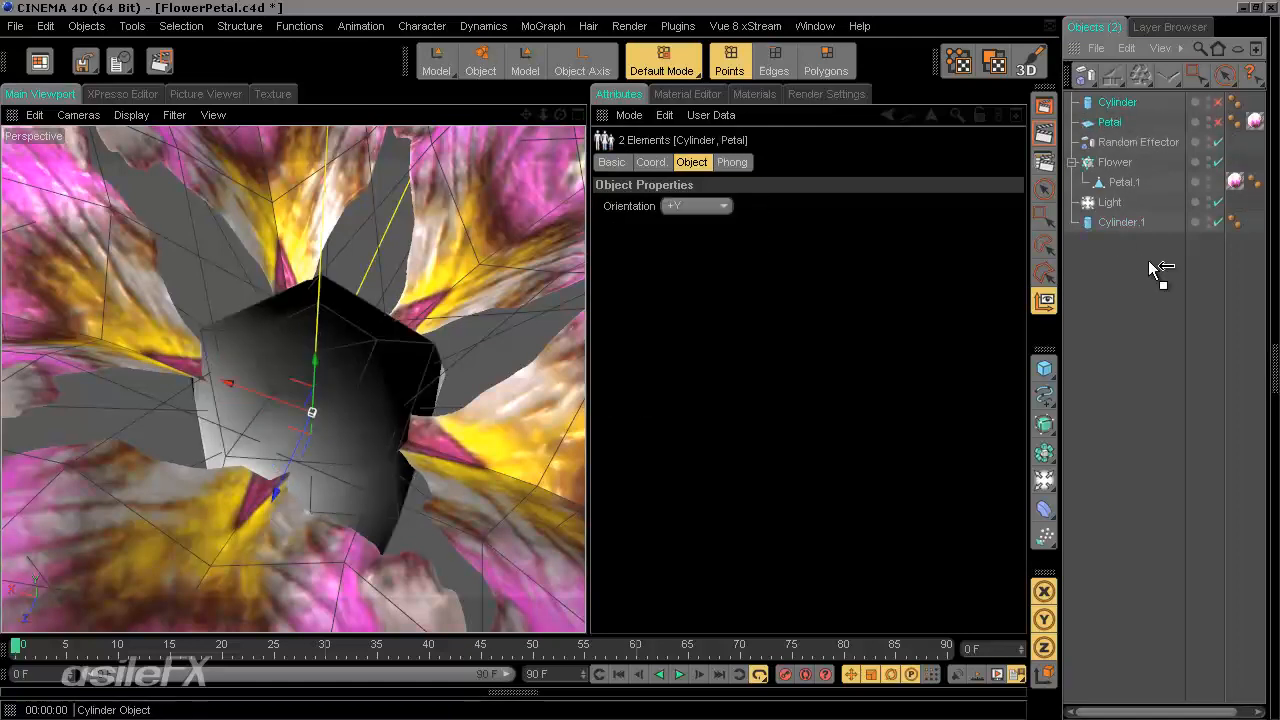
drag(1150, 268, 1129, 326)
click(1129, 326)
Convert the duplicated cylinder, Cylinder.1, into an editable polygon object.
click(1121, 182)
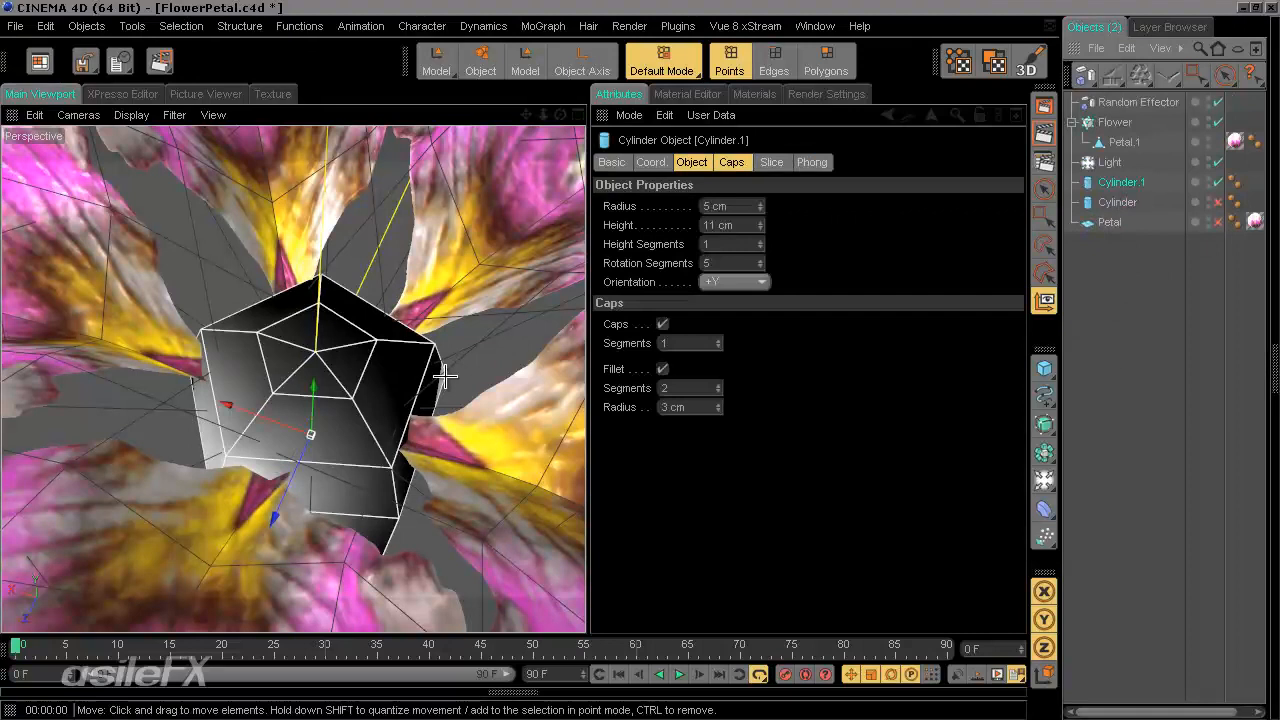
alt+drag(422, 434, 585, 382)
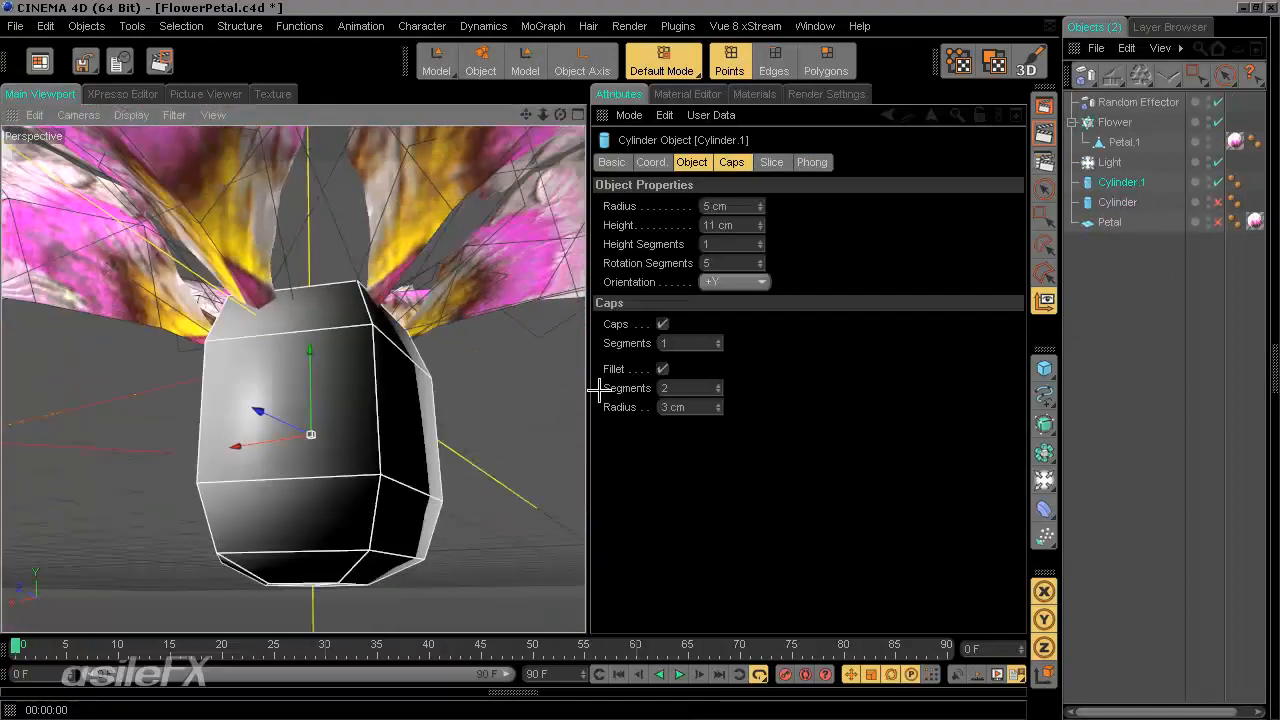
key(c)
alt+drag(422, 406, 446, 355)
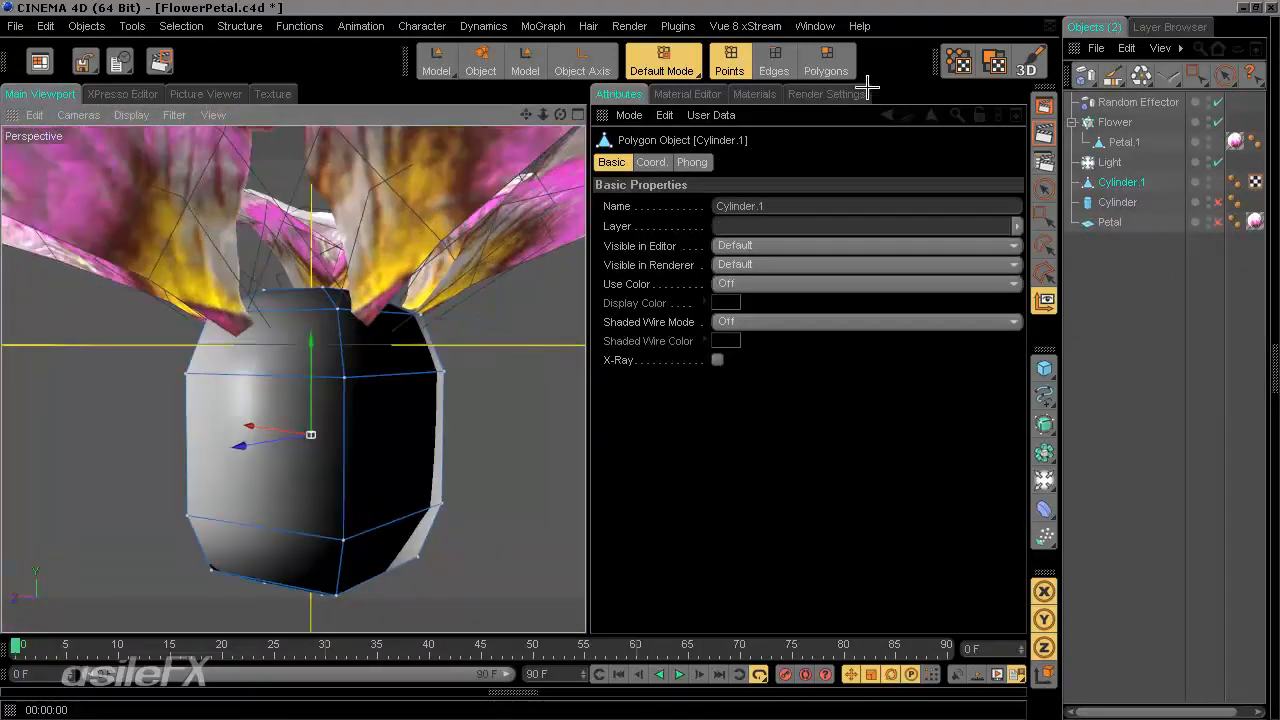
Switch Cylinder.1 to polygon editing and select all five triangular polygons of its top cap.
middle_click(605, 114)
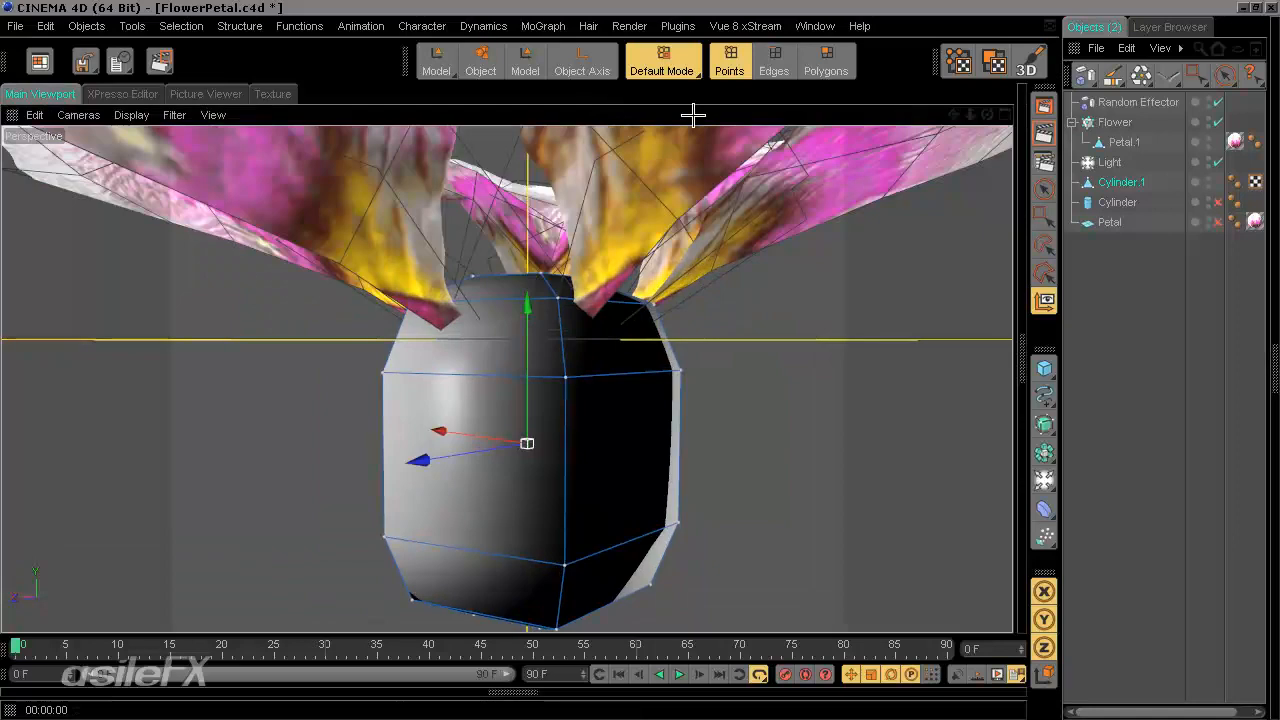
click(812, 76)
alt+drag(575, 380, 579, 510)
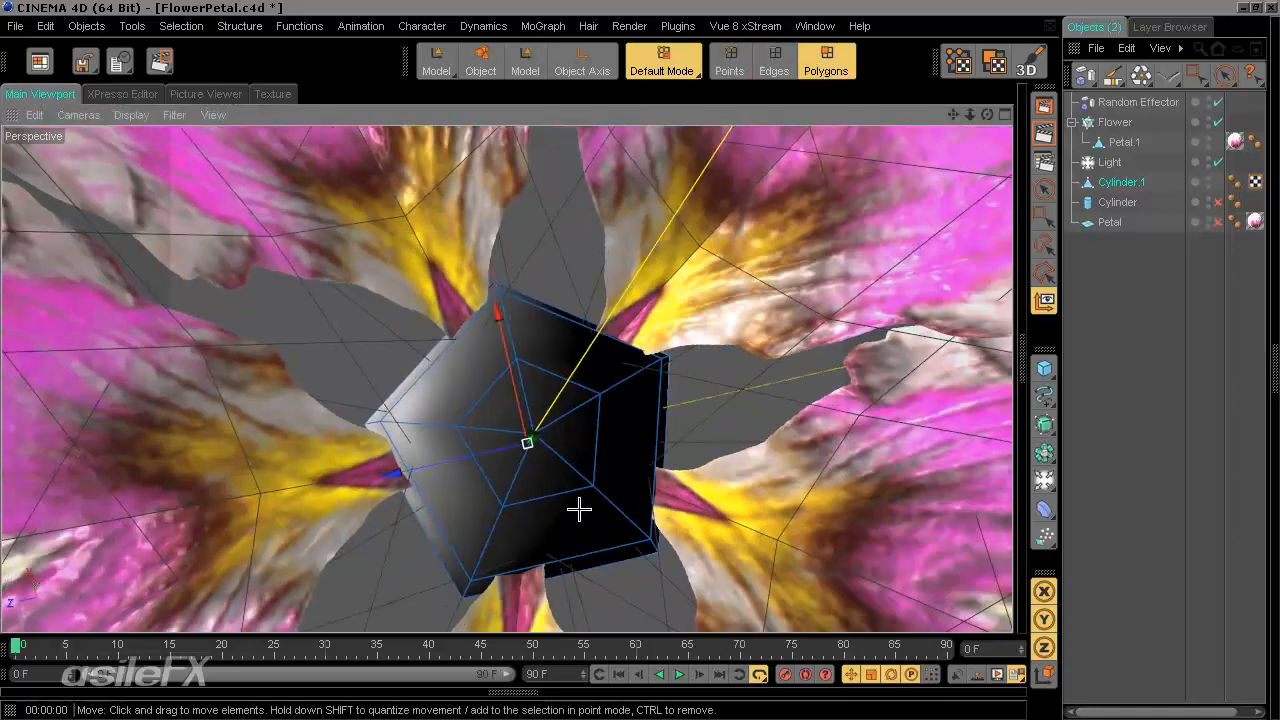
click(521, 481)
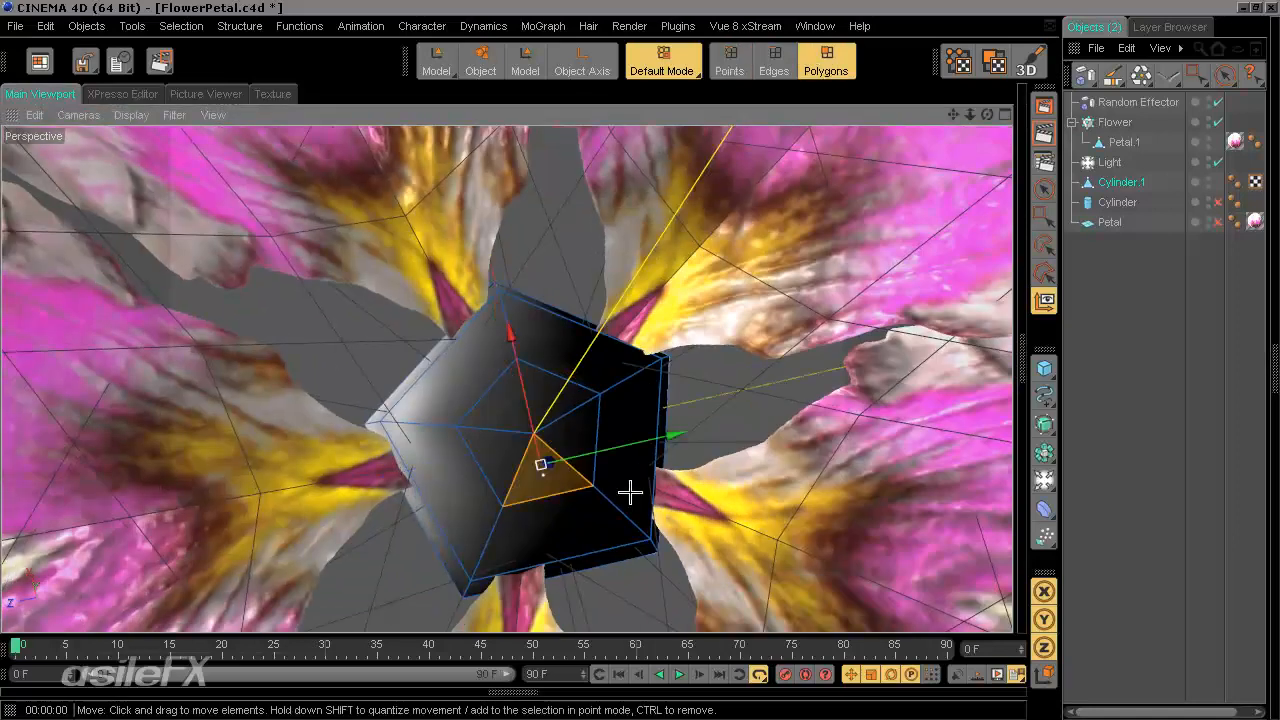
shift+click(496, 450)
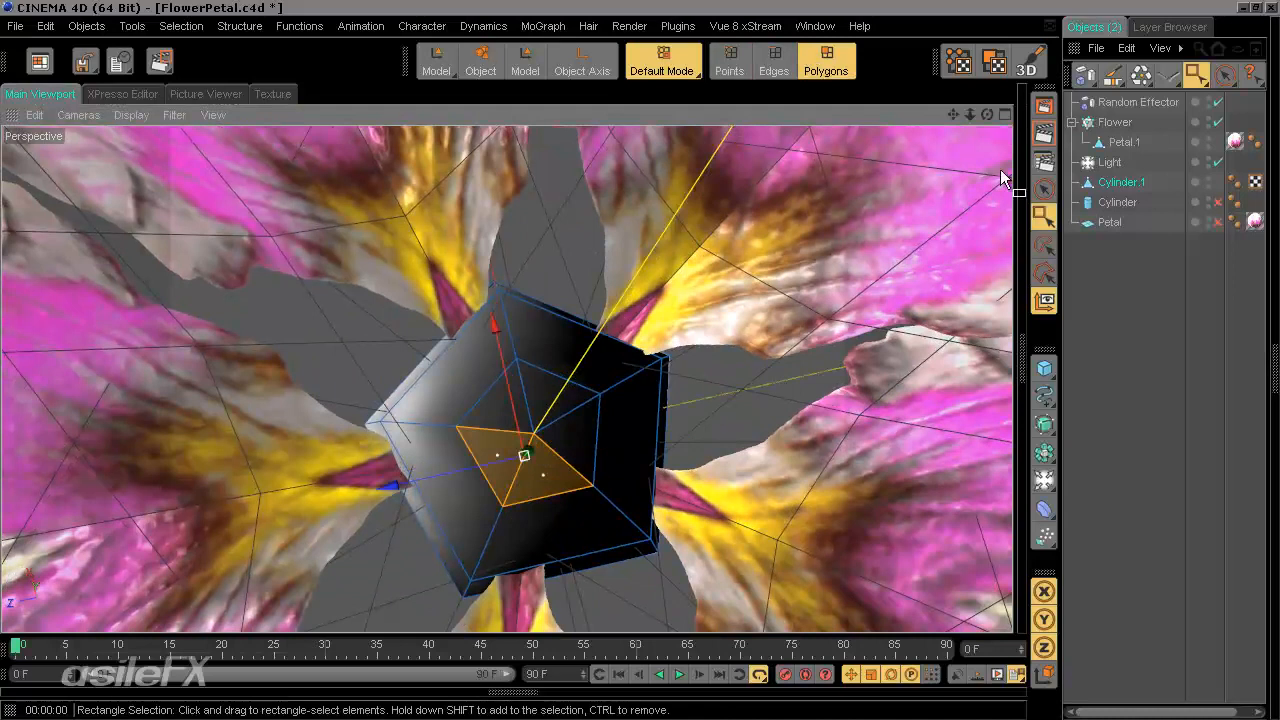
click(1044, 160)
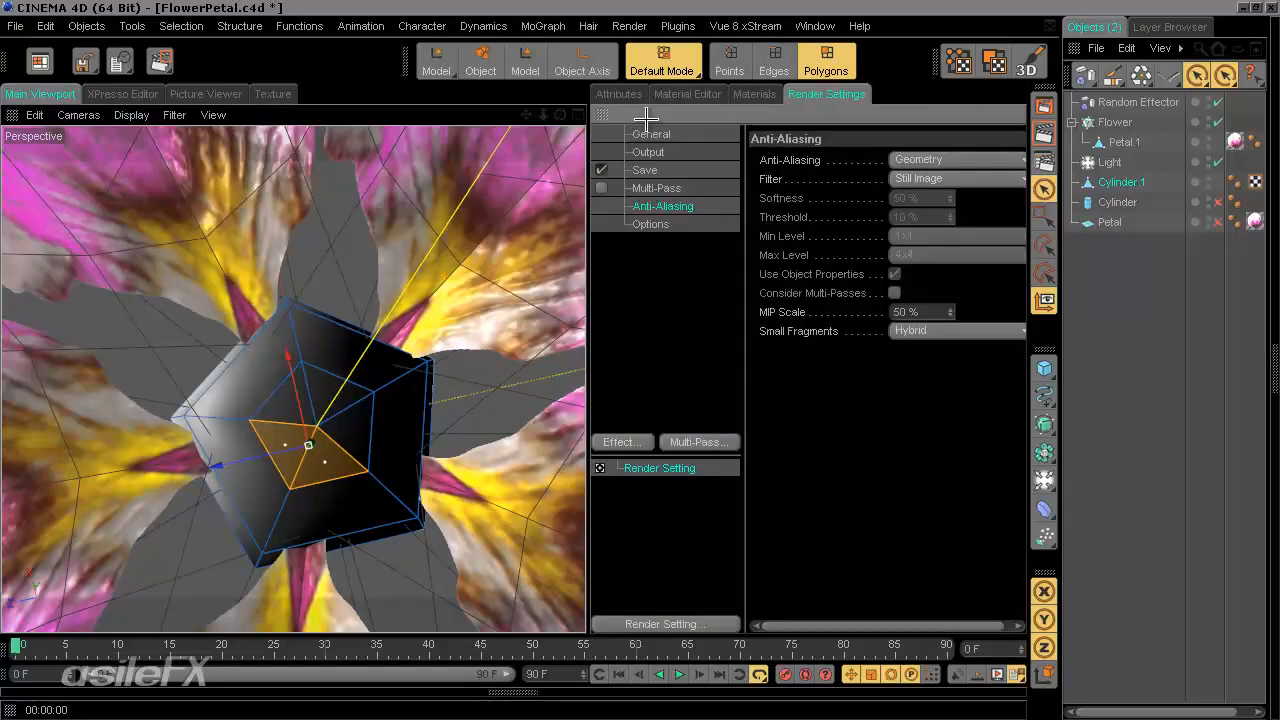
middle_click(599, 112)
scroll(692, 532, up, 3)
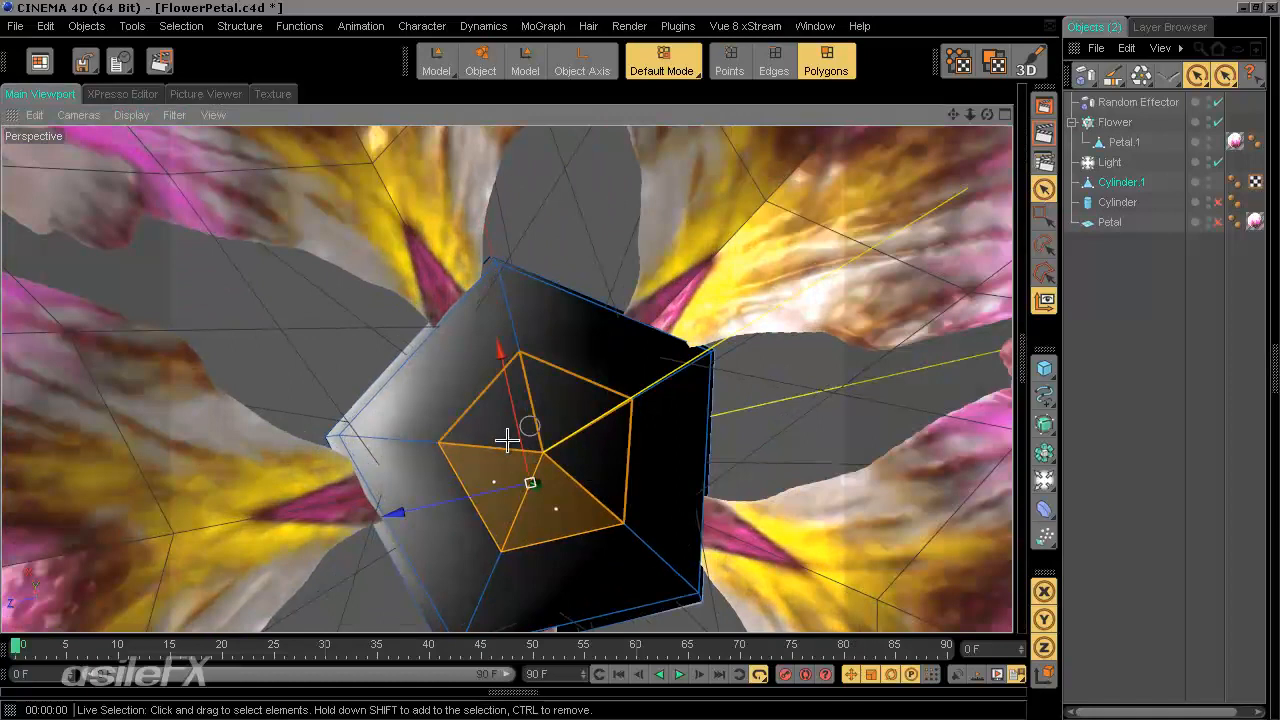
mouse_move(507, 440)
shift+mouse_down()
mouse_move(580, 474)
mouse_move(600, 300)
mouse_move(646, 363)
mouse_move(630, 355)
shift+mouse_up()
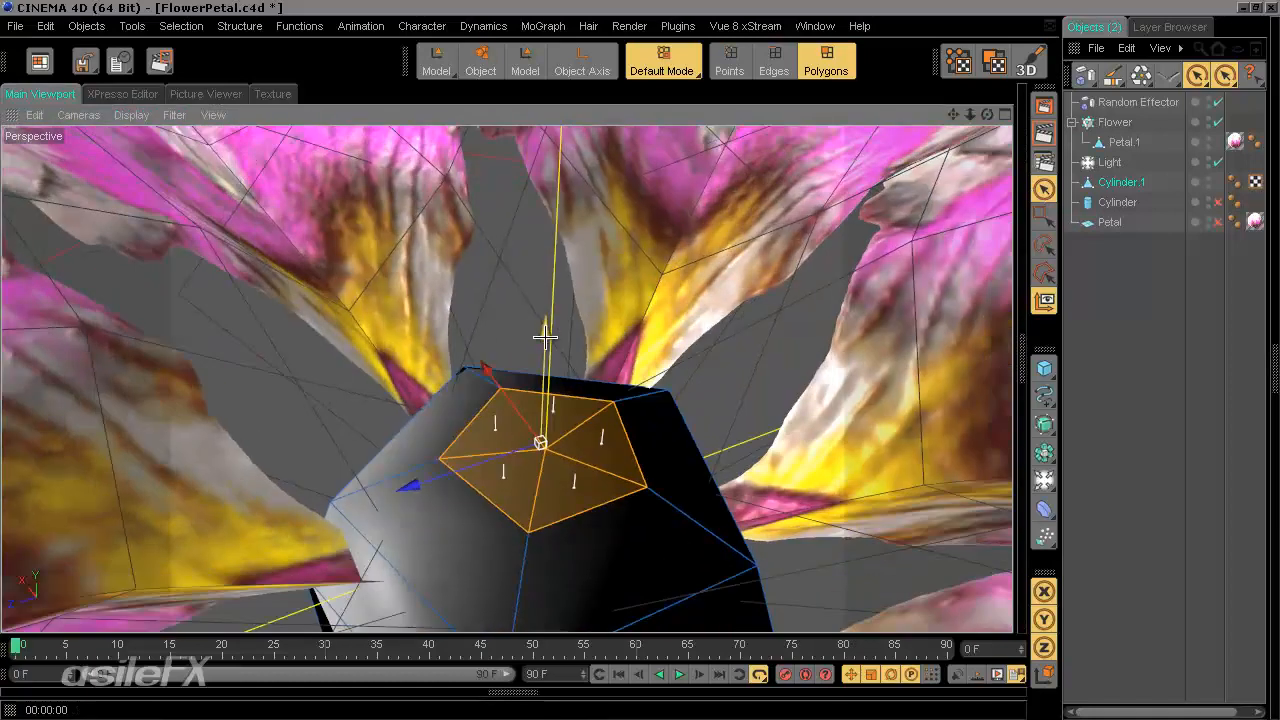
Scale up the selected top cap polygons until only a narrow rim surrounds them.
drag(545, 337, 640, 362)
key(t)
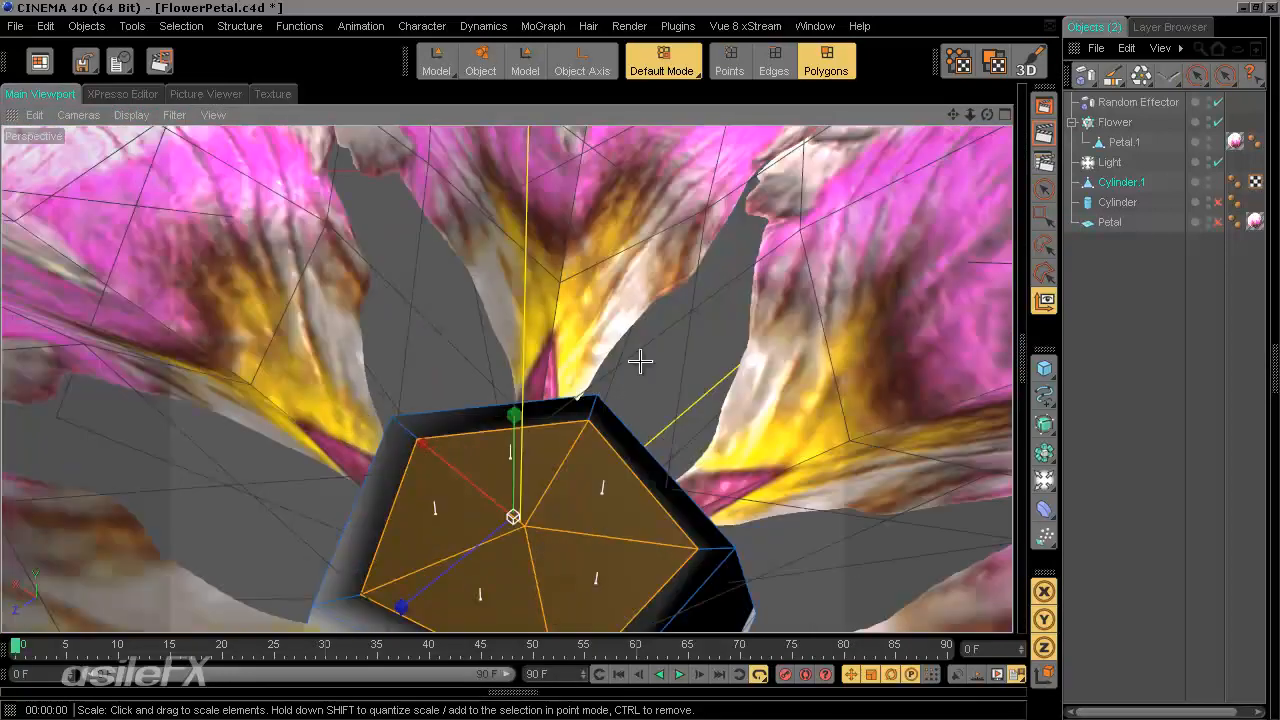
drag(524, 429, 640, 354)
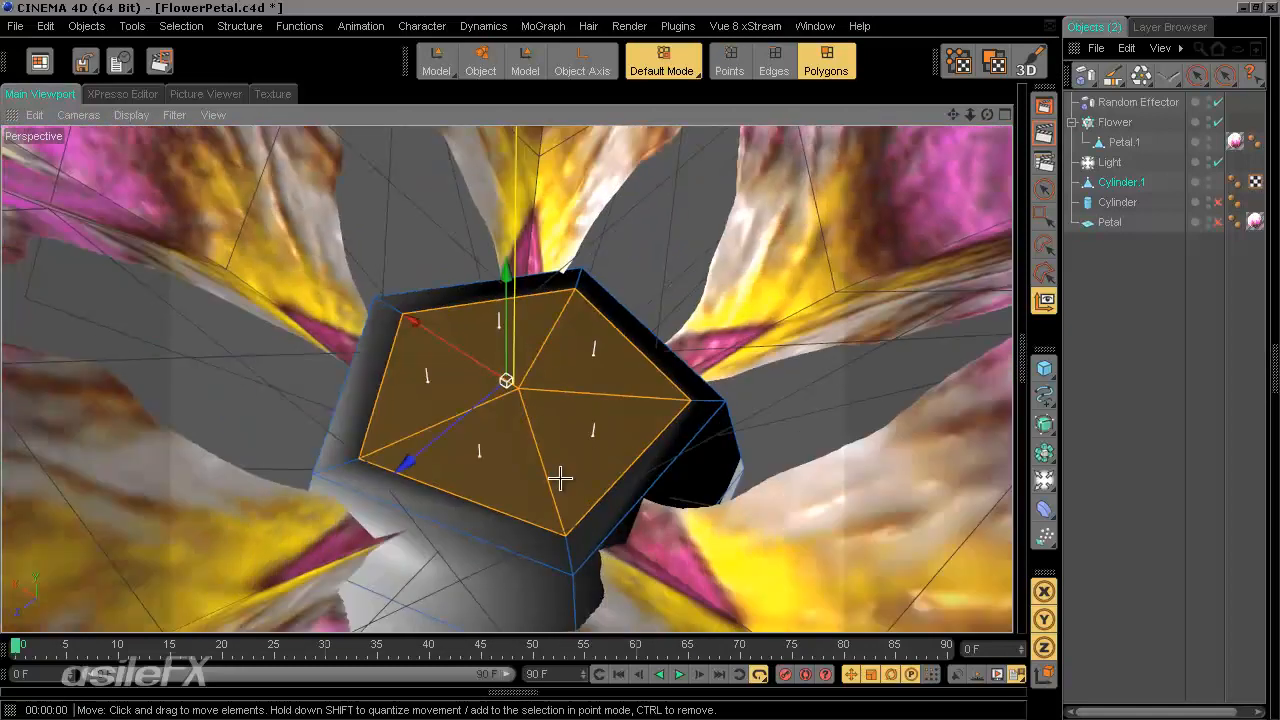
Extrude the top cap polygons down into the cylinder and scale the recessed floor to hollow out the top.
key(d)
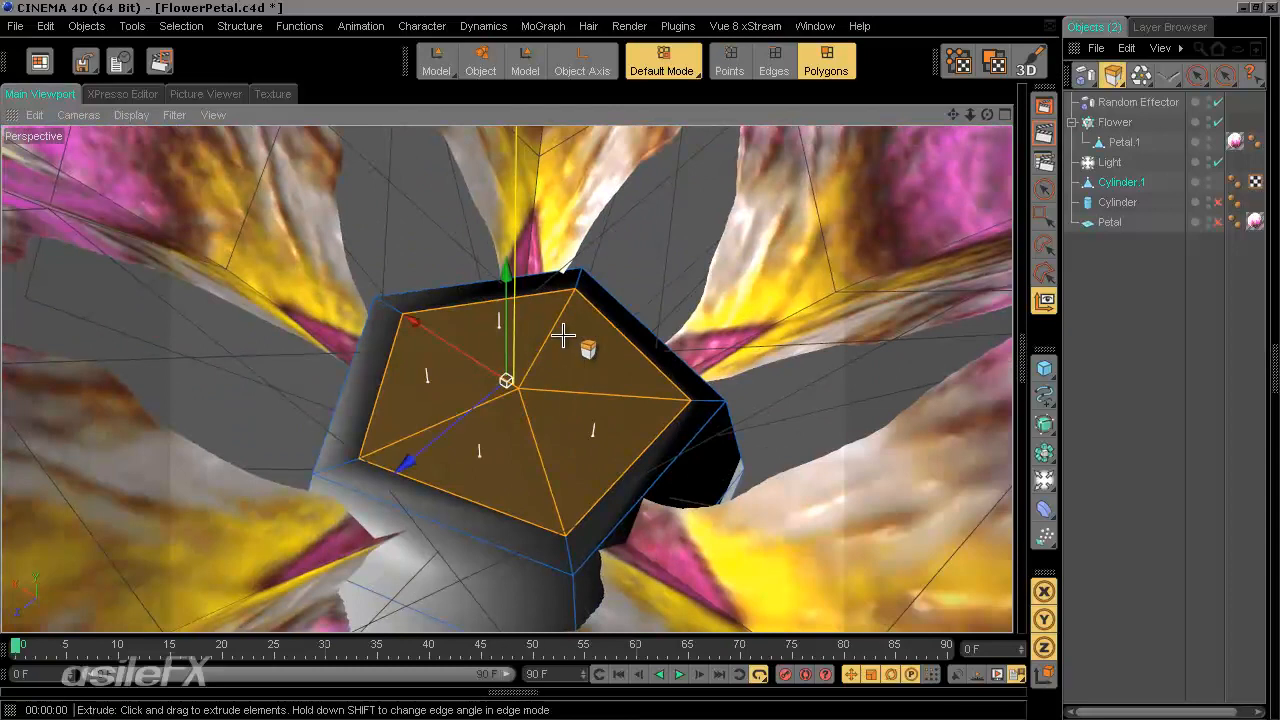
drag(643, 360, 608, 371)
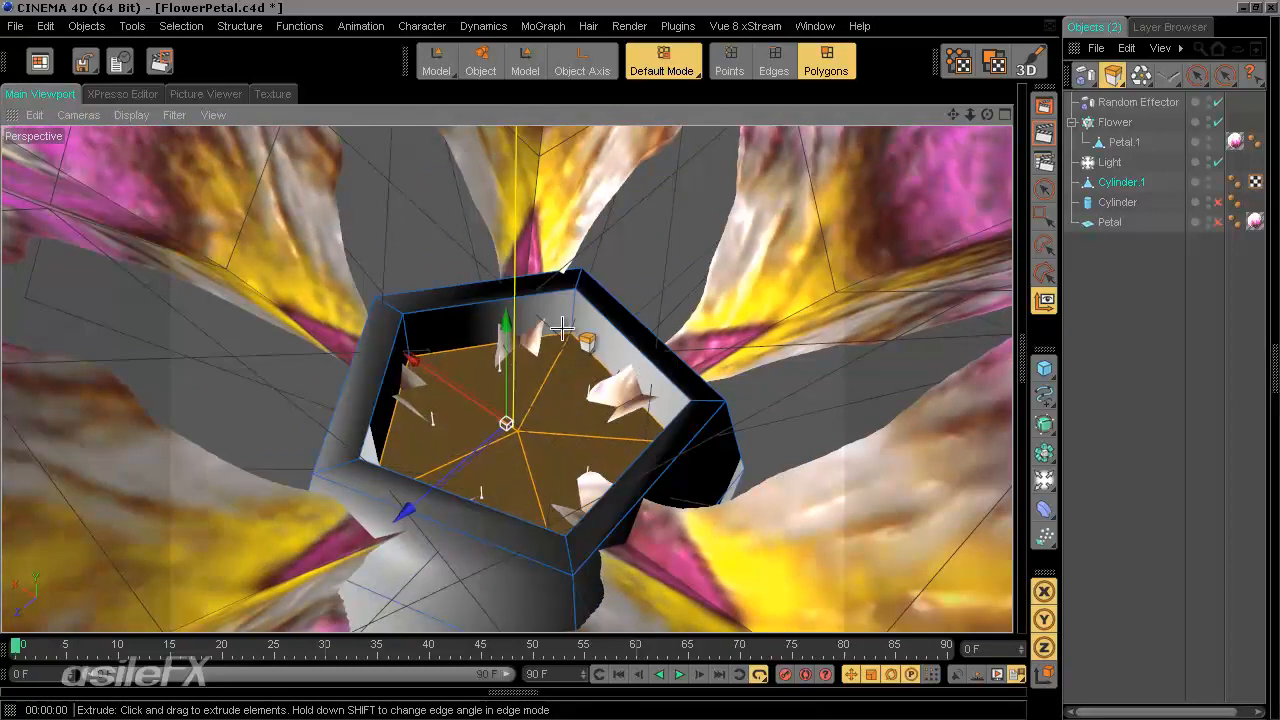
key(t)
drag(562, 328, 640, 363)
Select the five bottom cap polygons and grow the selection by one surrounding ring.
click(536, 539)
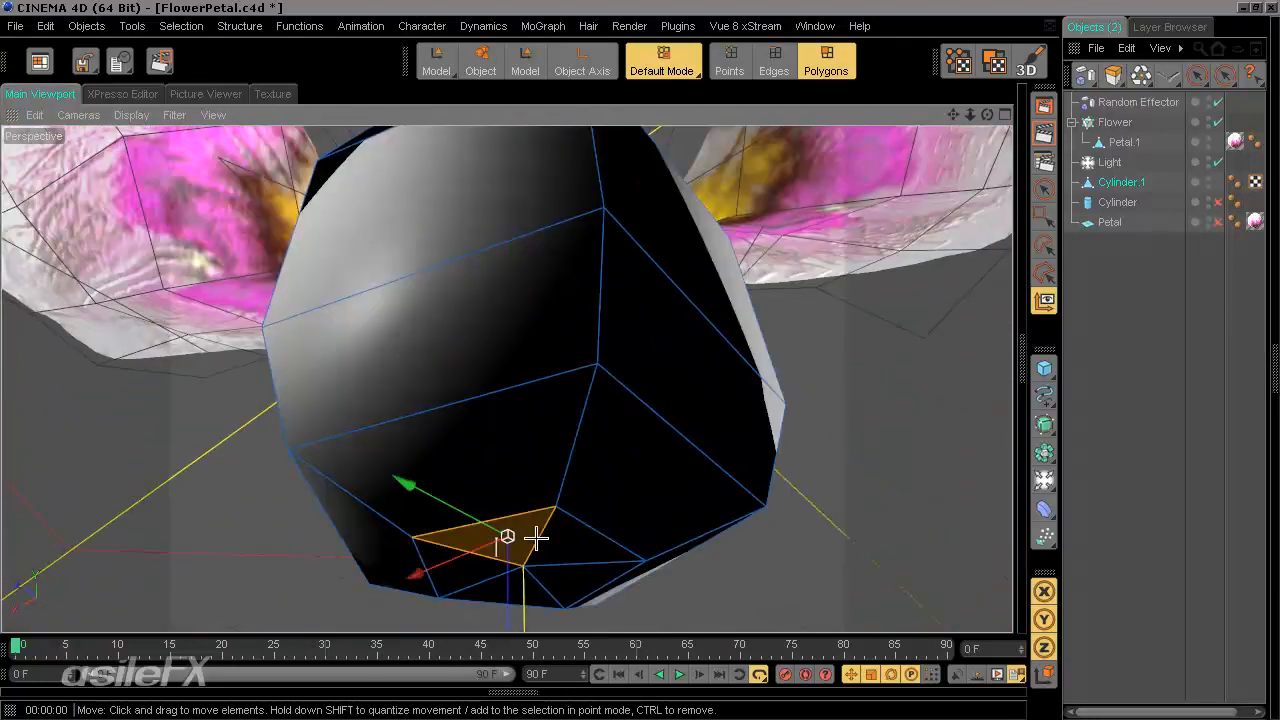
mouse_move(536, 539)
alt+mouse_down()
mouse_move(643, 351)
mouse_move(606, 517)
mouse_move(640, 349)
mouse_move(581, 373)
mouse_move(528, 286)
mouse_move(577, 391)
mouse_move(667, 357)
mouse_move(640, 406)
mouse_move(566, 327)
alt+mouse_up()
key(9)
key(t)
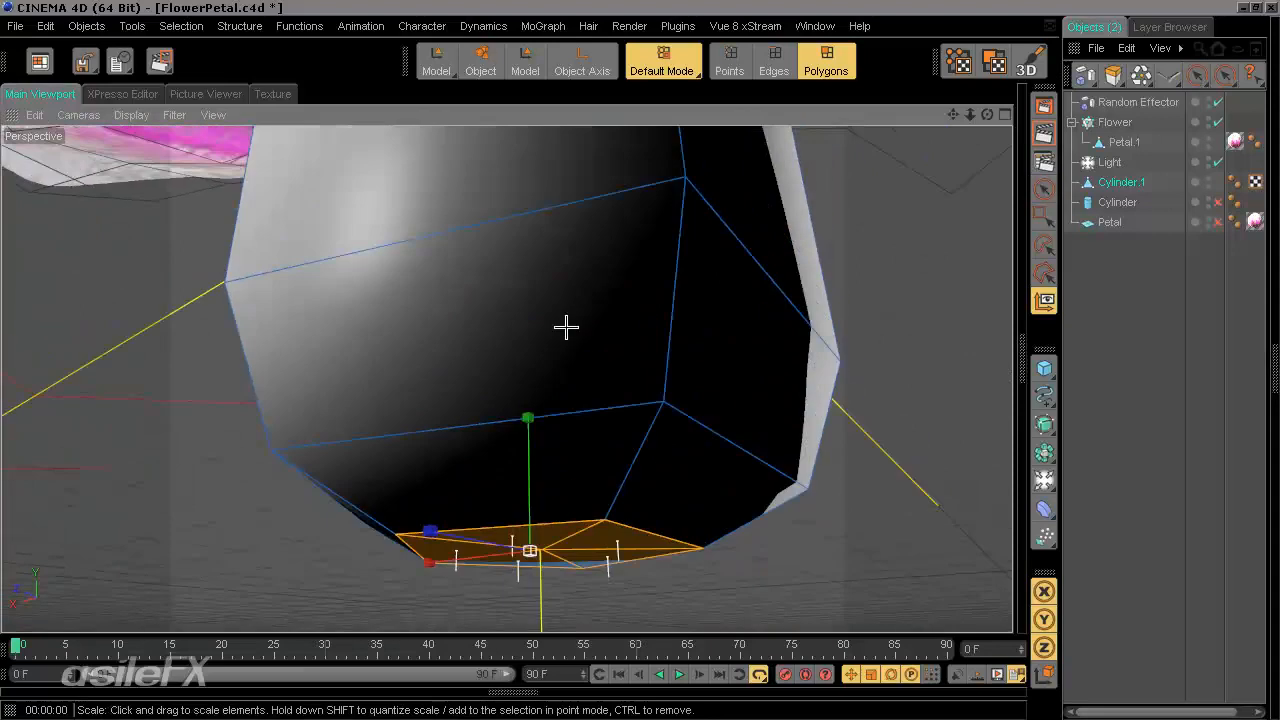
scroll(566, 327, down, 5)
scroll(564, 328, up, 2)
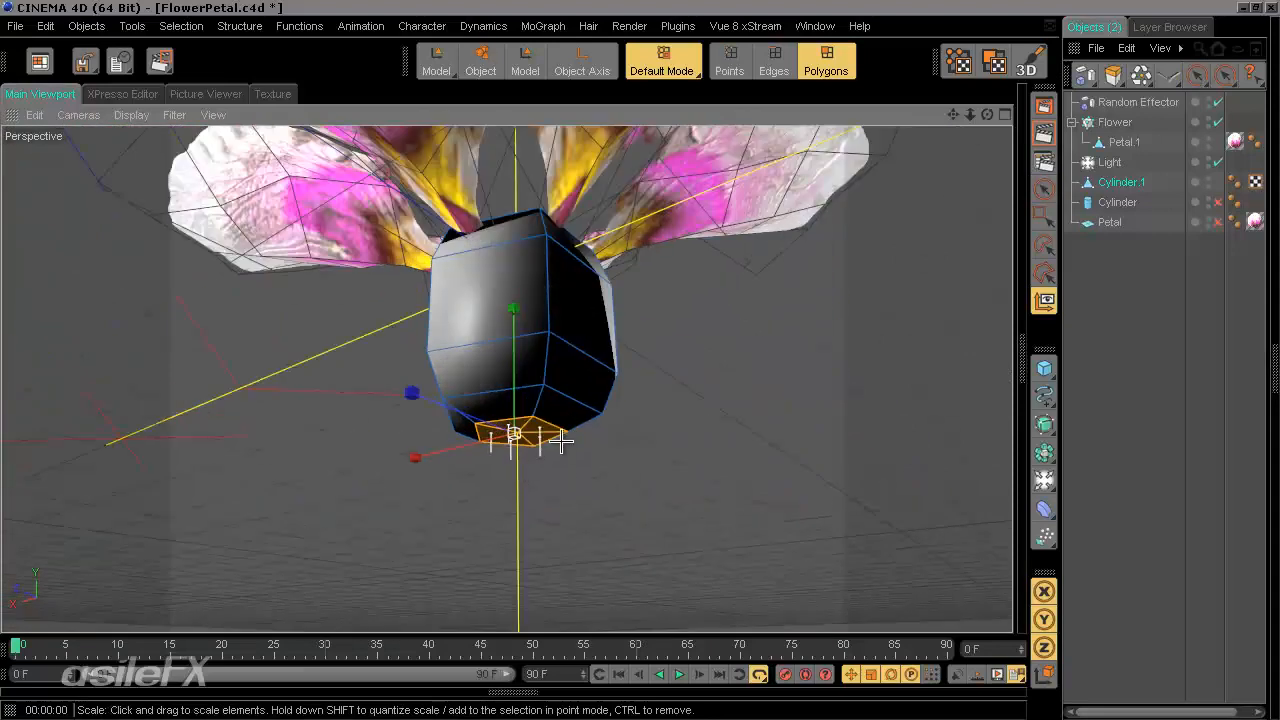
alt+drag(630, 394, 630, 367)
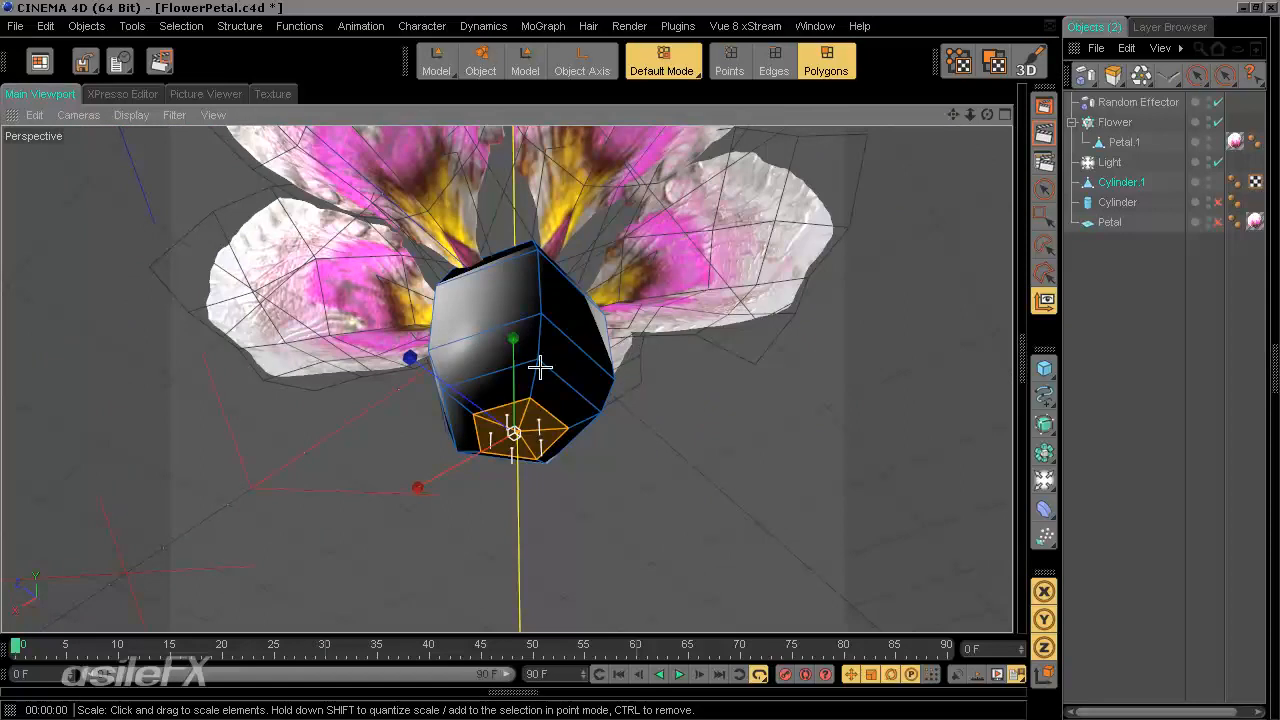
click(183, 26)
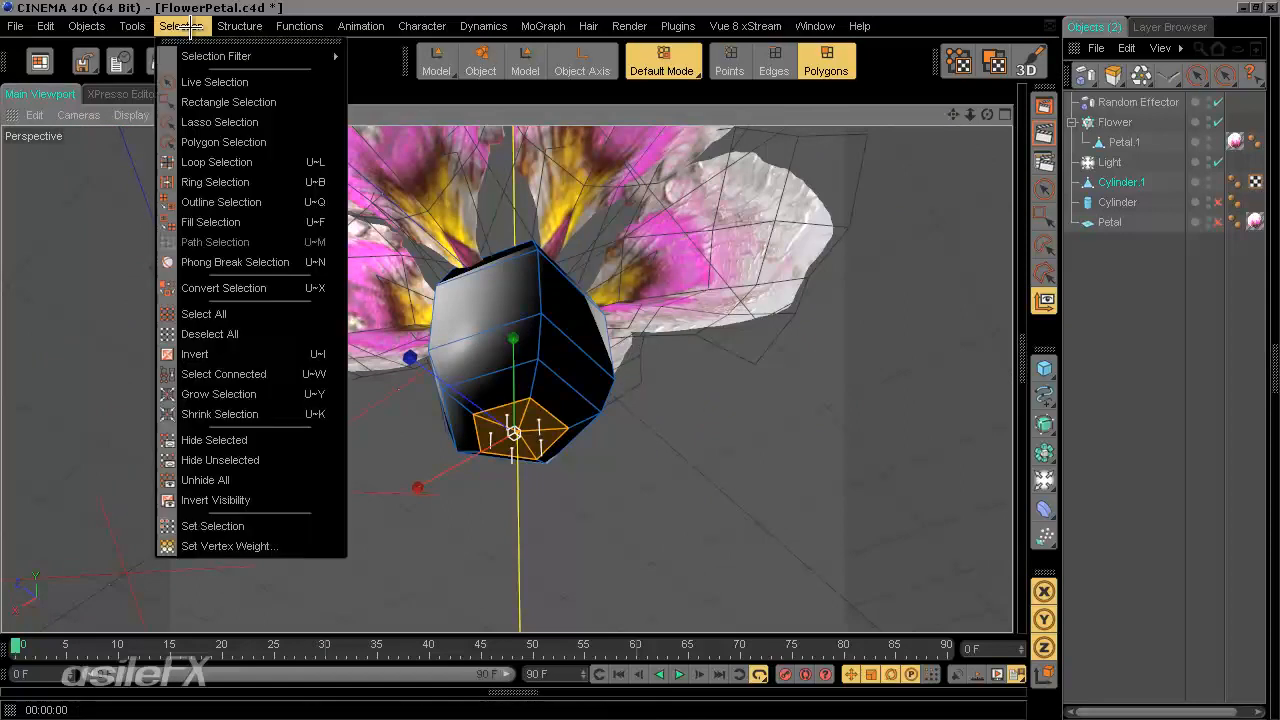
click(242, 397)
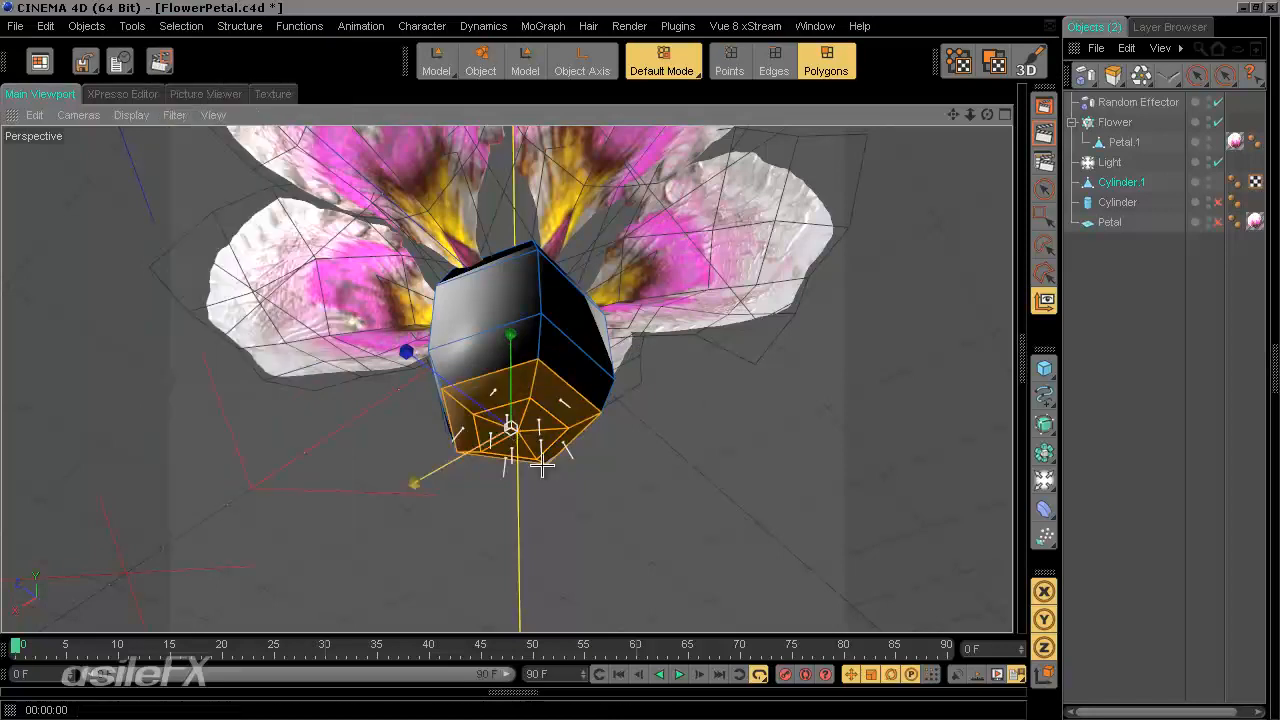
Move the selected bottom polygons vertically and scale them to reshape the underside of the base.
alt+drag(450, 438, 639, 360)
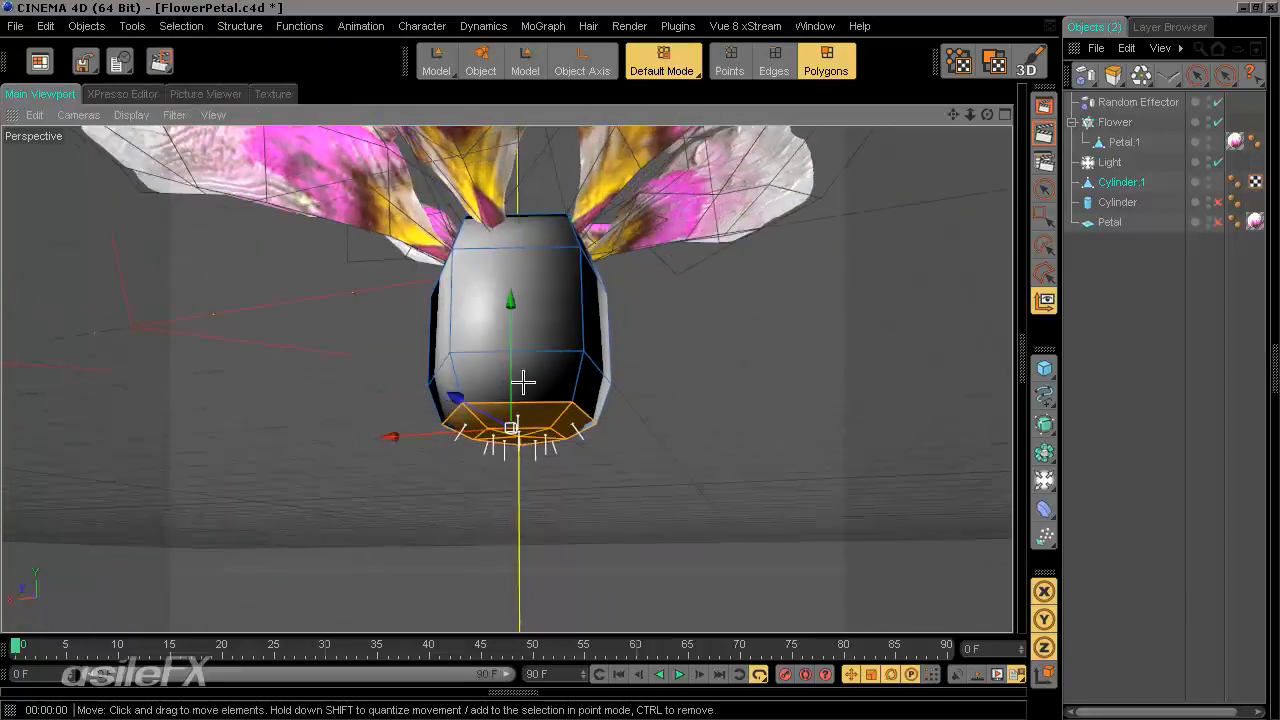
drag(509, 370, 641, 357)
key(t)
drag(498, 431, 641, 360)
Select the upper polygons of the cylinder, including the hollow, and scale them up so the base tapers toward the bottom.
click(1044, 215)
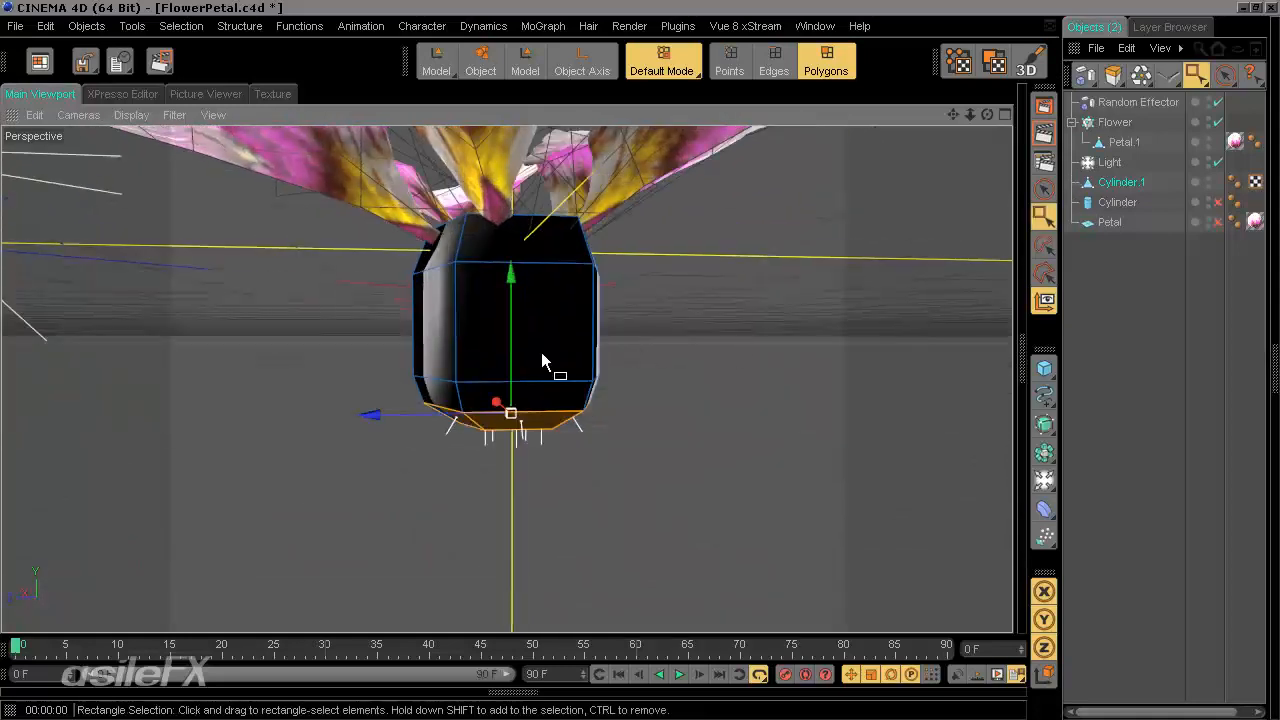
drag(306, 188, 951, 366)
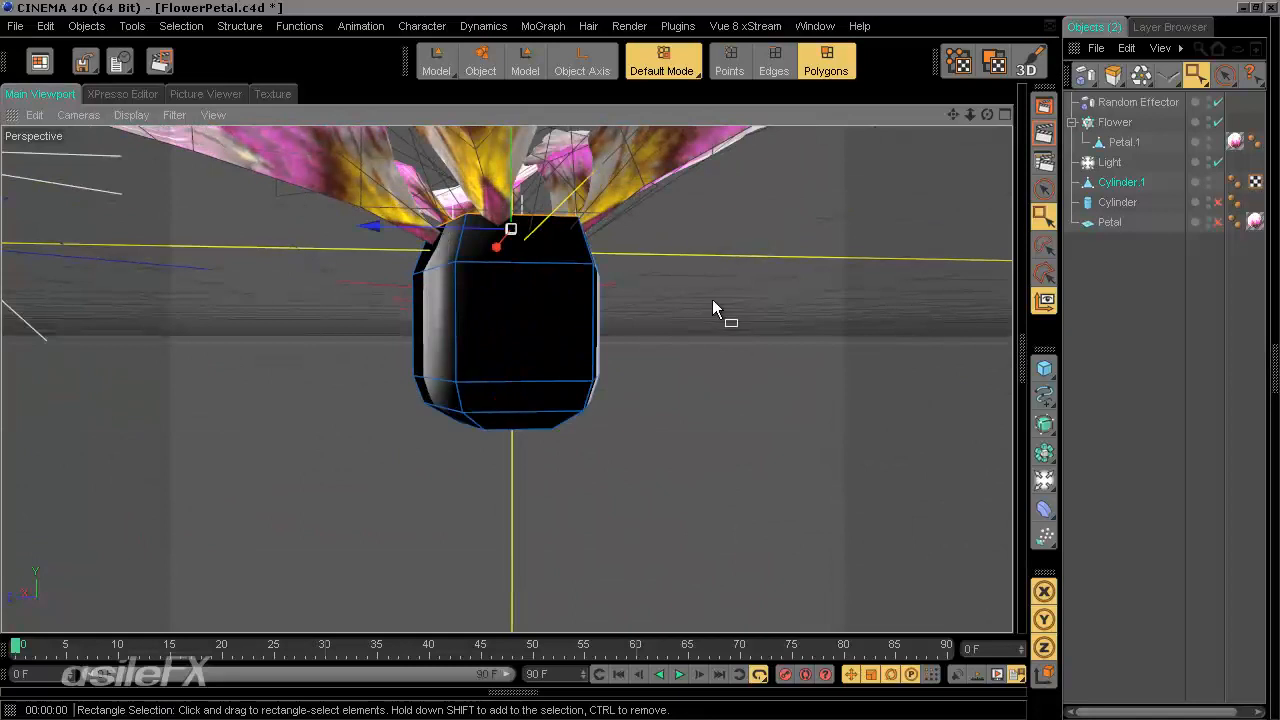
drag(734, 312, 256, 162)
alt+drag(418, 222, 509, 280)
key(t)
drag(642, 360, 646, 357)
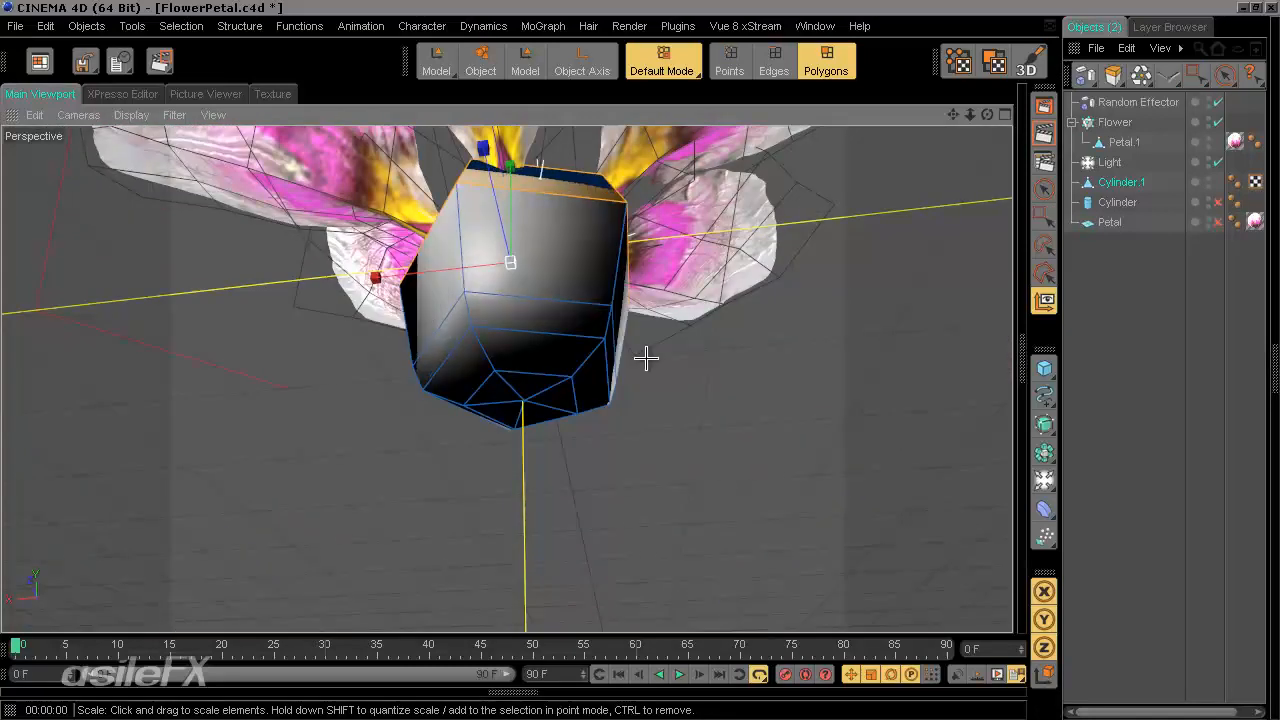
alt+drag(594, 270, 624, 260)
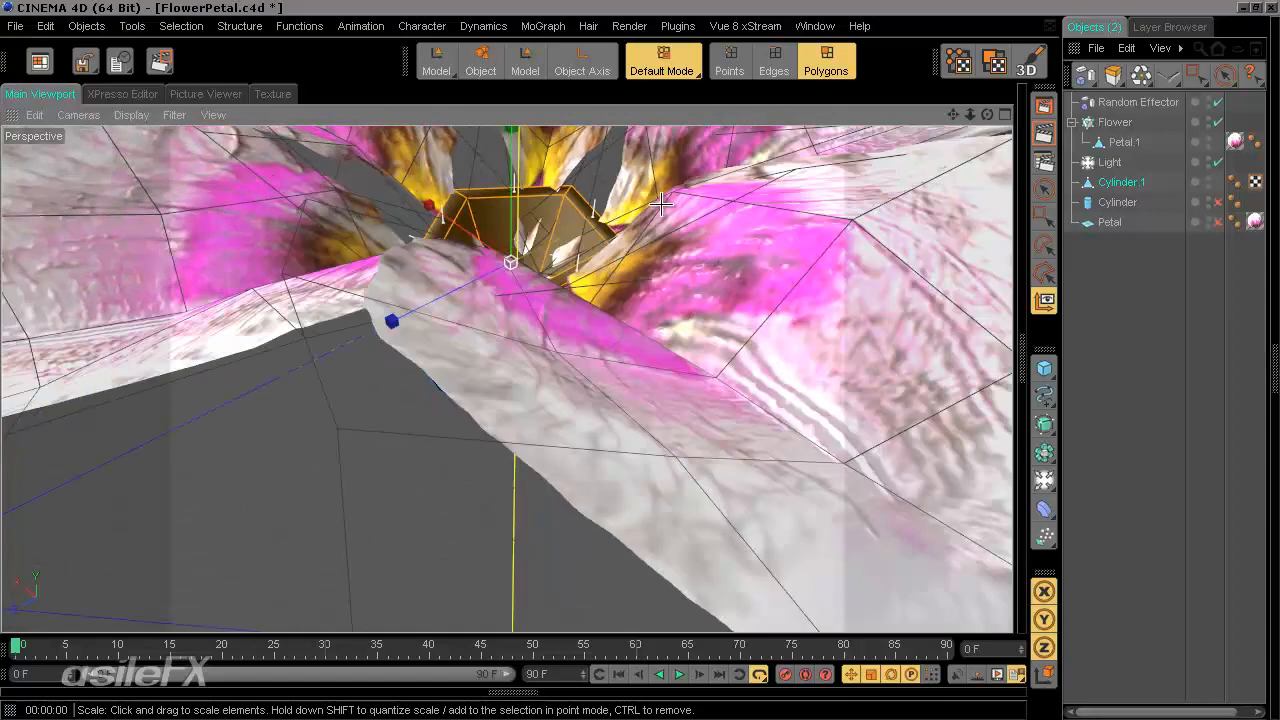
drag(661, 204, 642, 358)
alt+drag(610, 312, 646, 371)
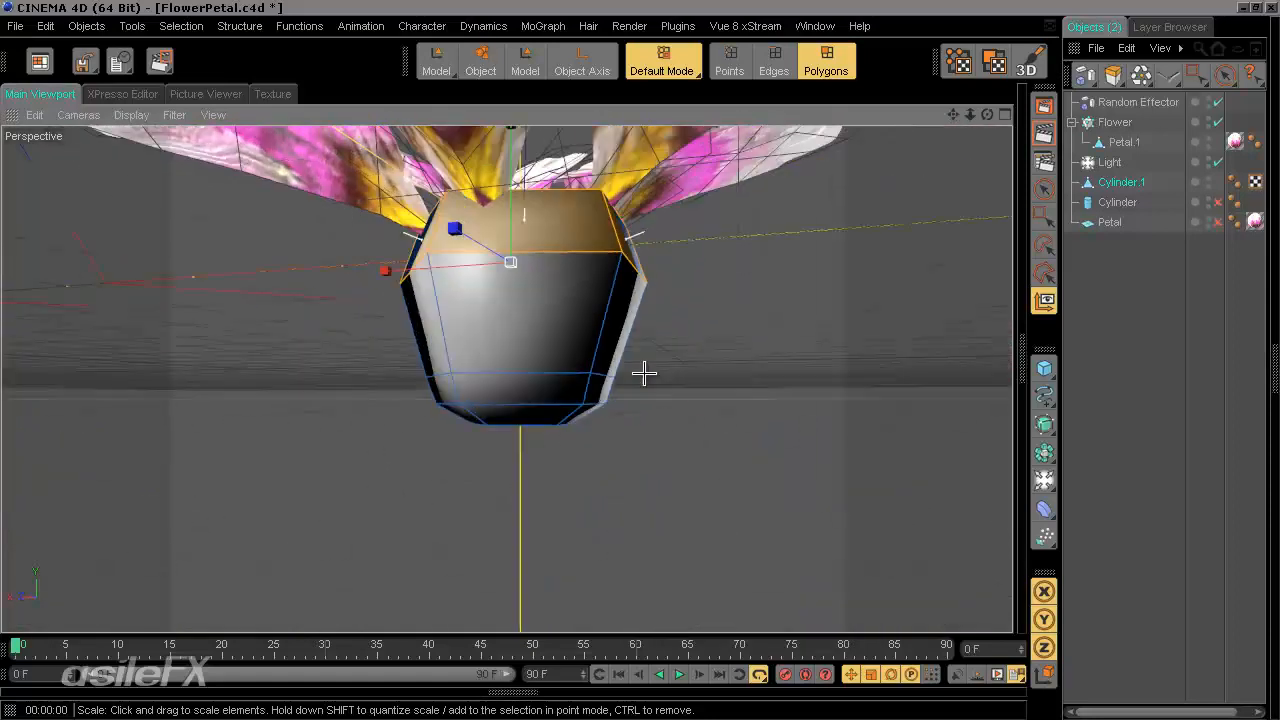
alt+drag(799, 340, 639, 429)
Move the selected upper polygons of Cylinder.1 slightly down along the vertical axis.
click(1129, 346)
click(1117, 182)
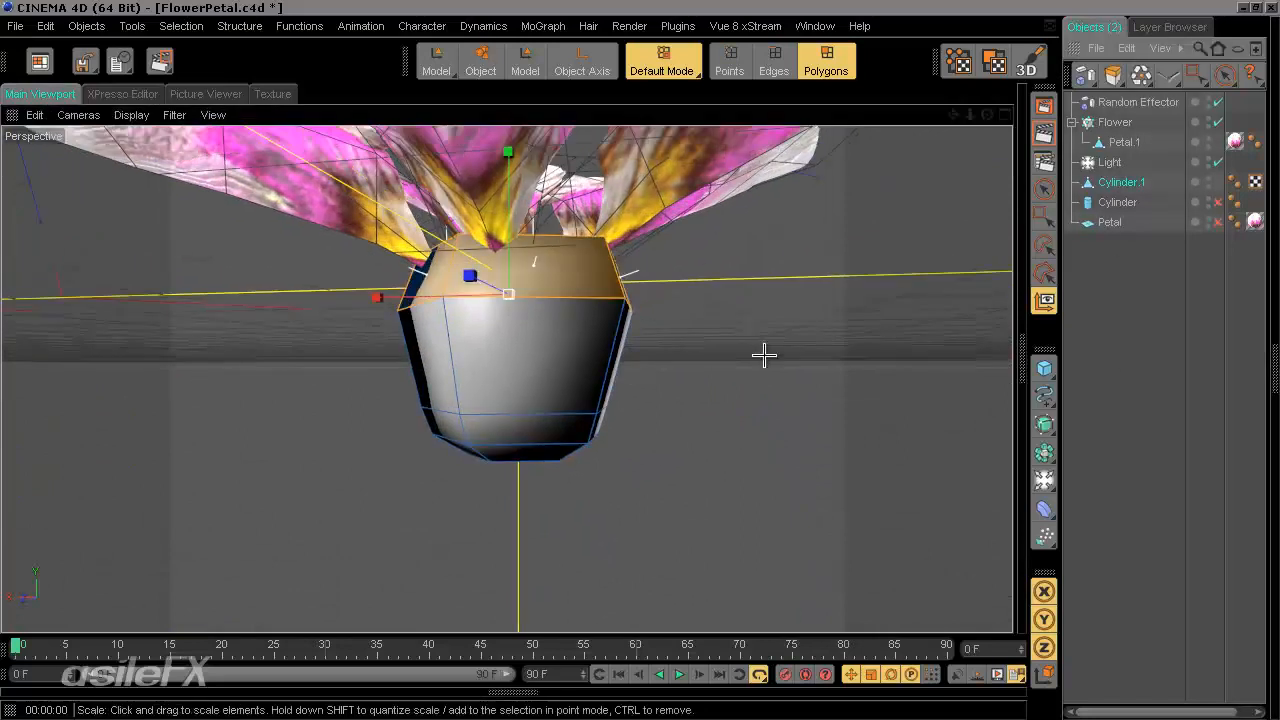
key(e)
drag(509, 165, 509, 182)
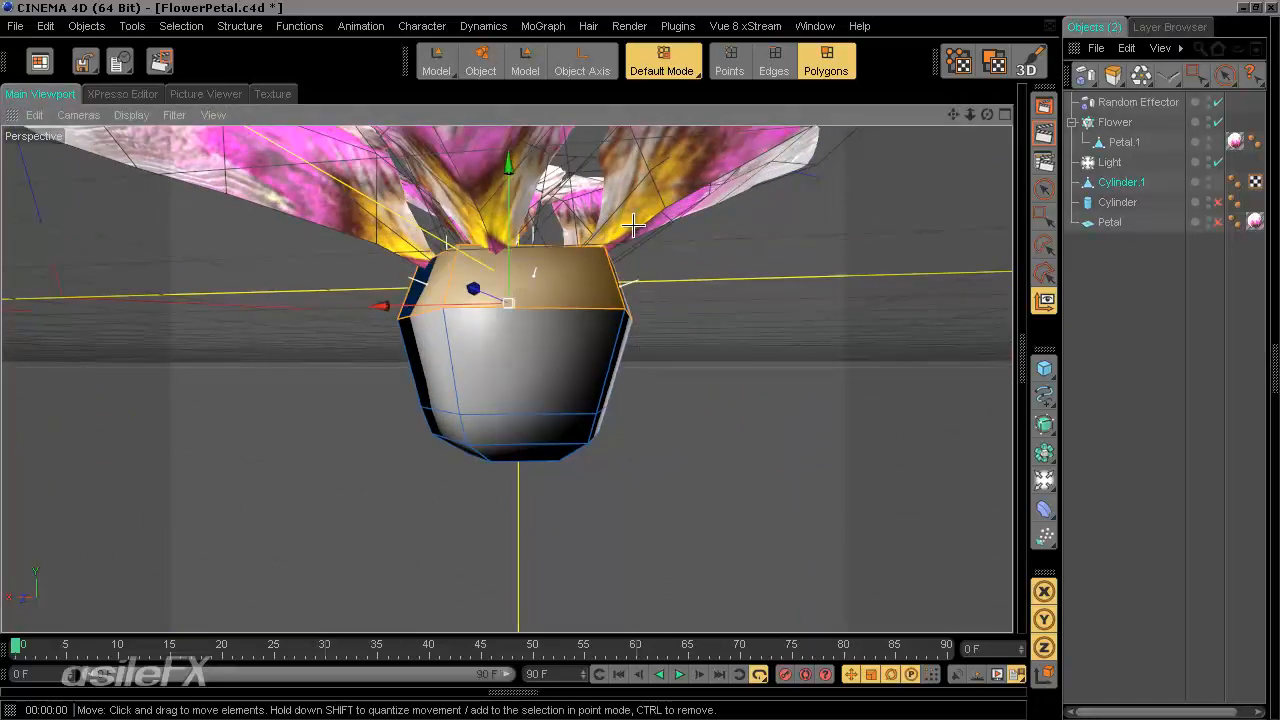
Switch to model mode and scale the whole flower base to fit beneath the petals.
click(525, 62)
key(t)
drag(640, 362, 639, 360)
alt+drag(645, 290, 631, 330)
alt+middle_drag(631, 330, 594, 256)
alt+right_drag(630, 330, 643, 330)
alt+middle_drag(635, 329, 683, 477)
mouse_move(640, 361)
alt+mouse_down()
mouse_move(655, 280)
mouse_move(639, 357)
alt+mouse_up()
alt+middle_drag(639, 357, 651, 214)
alt+drag(639, 363, 641, 356)
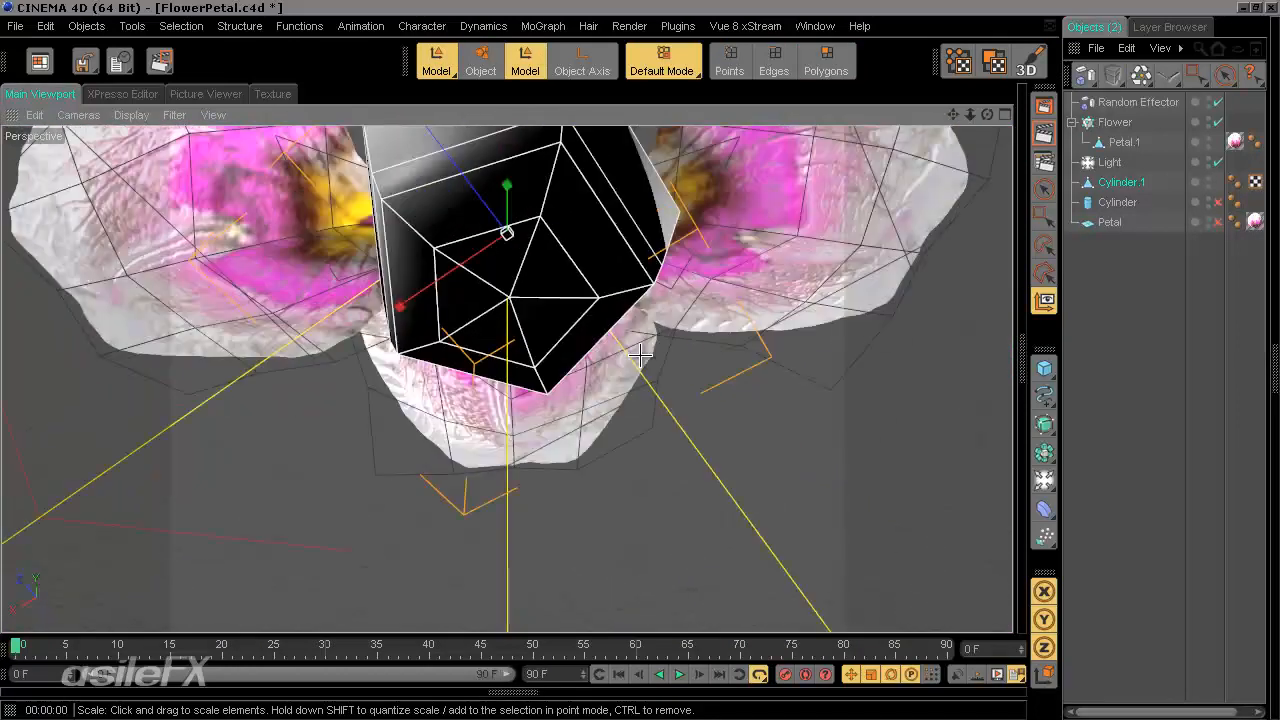
Select the bottom cap polygons of the base, scale them, and extrude them downward to form a stem.
click(826, 62)
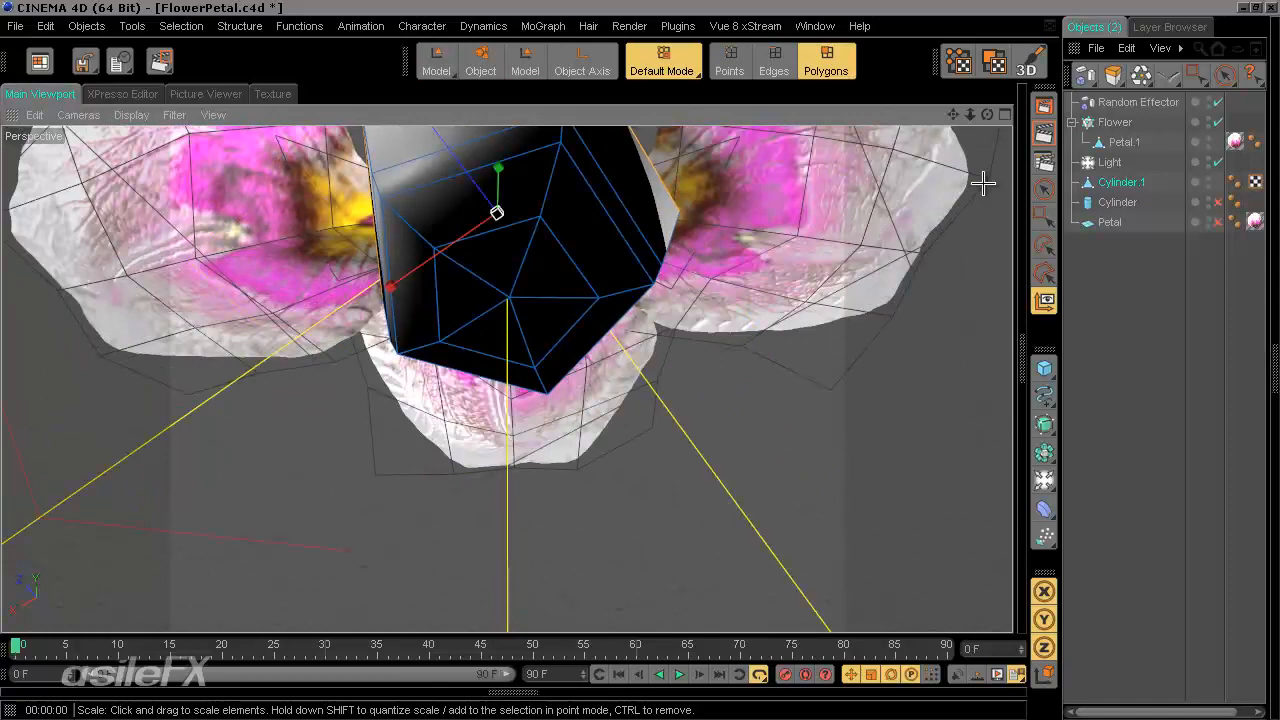
key(0)
click(1043, 189)
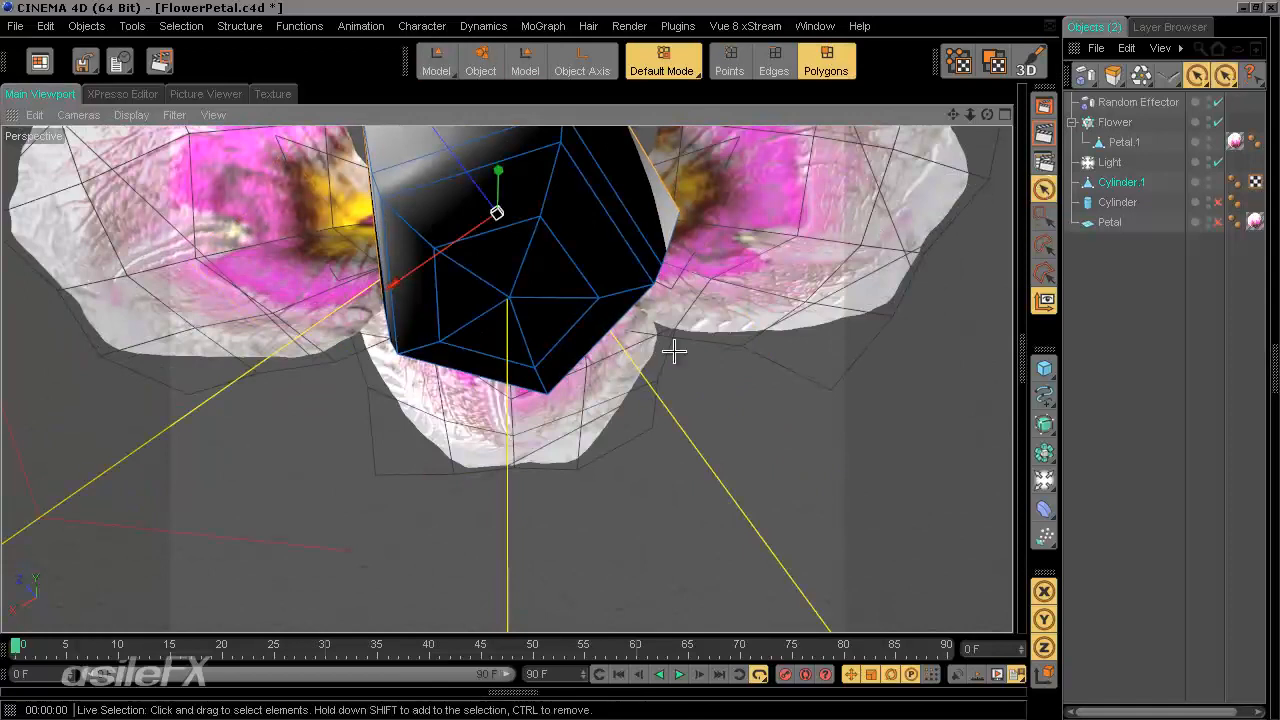
drag(540, 277, 557, 305)
alt+drag(557, 305, 557, 430)
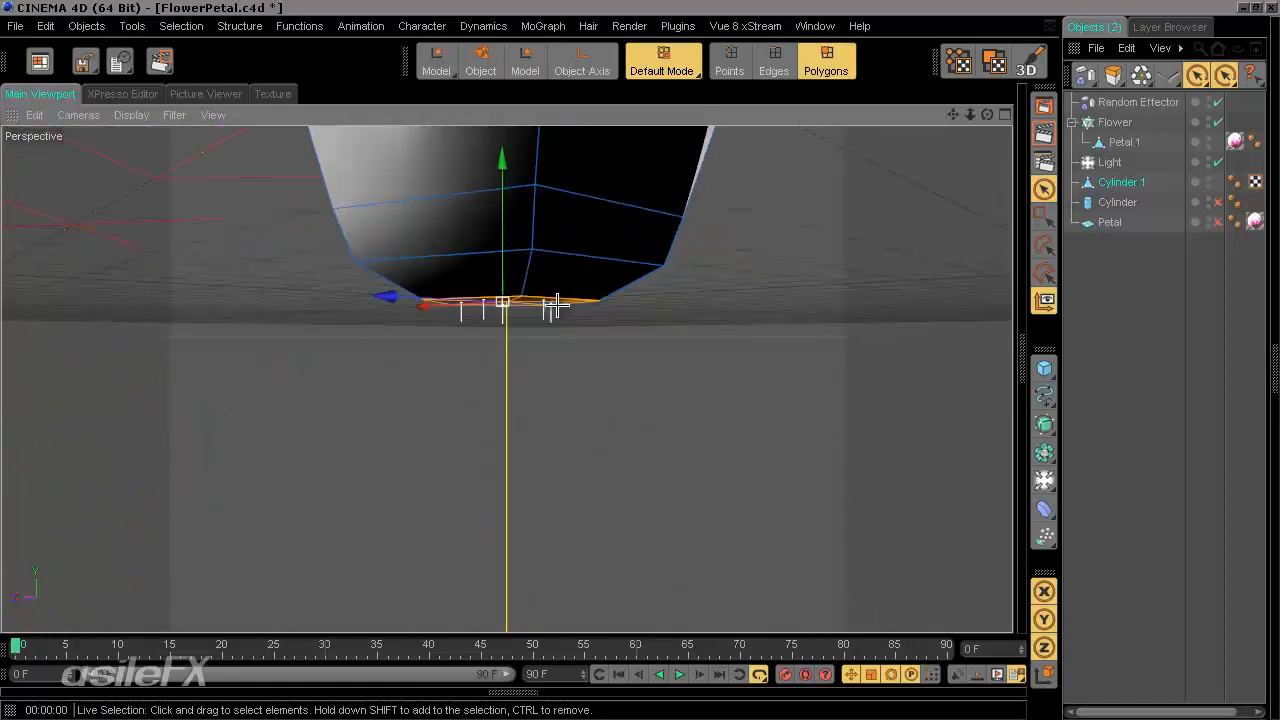
alt+right_drag(557, 305, 450, 305)
alt+drag(557, 305, 642, 358)
key(t)
key(d)
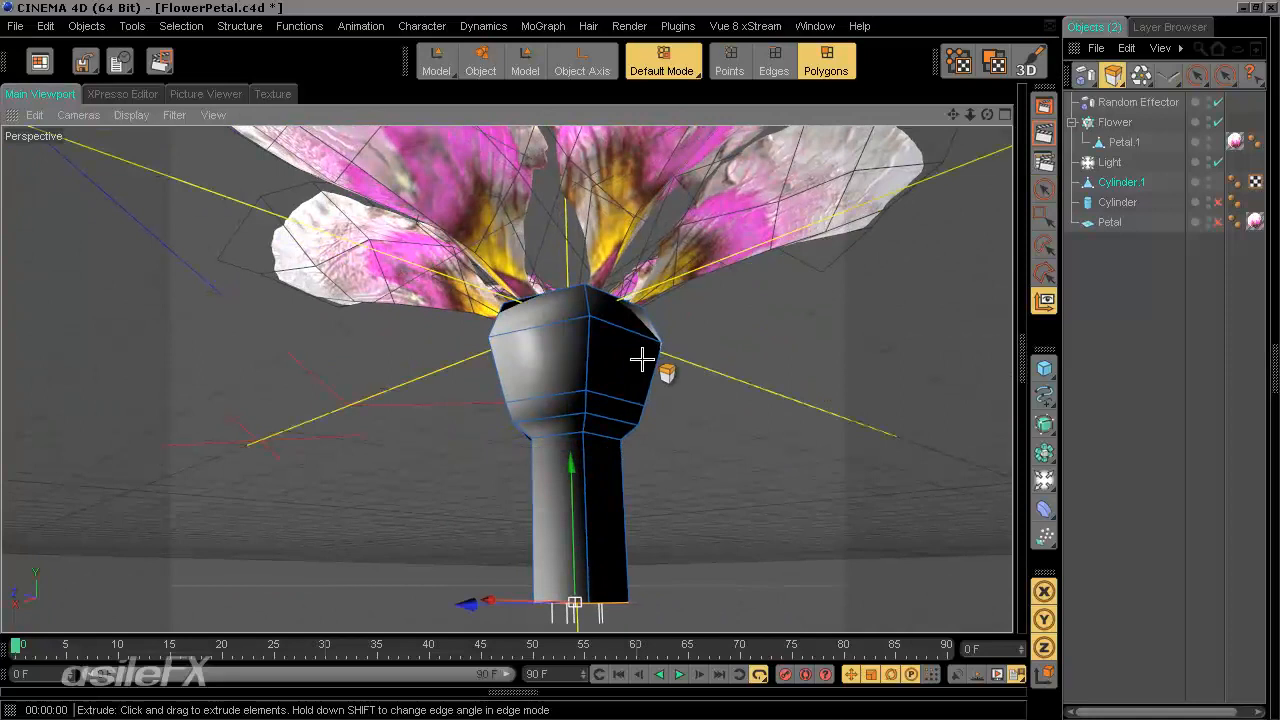
Extrude the stem's end polygons downward again to add a second stem segment.
alt+middle_drag(640, 365, 637, 354)
alt+drag(637, 354, 663, 554)
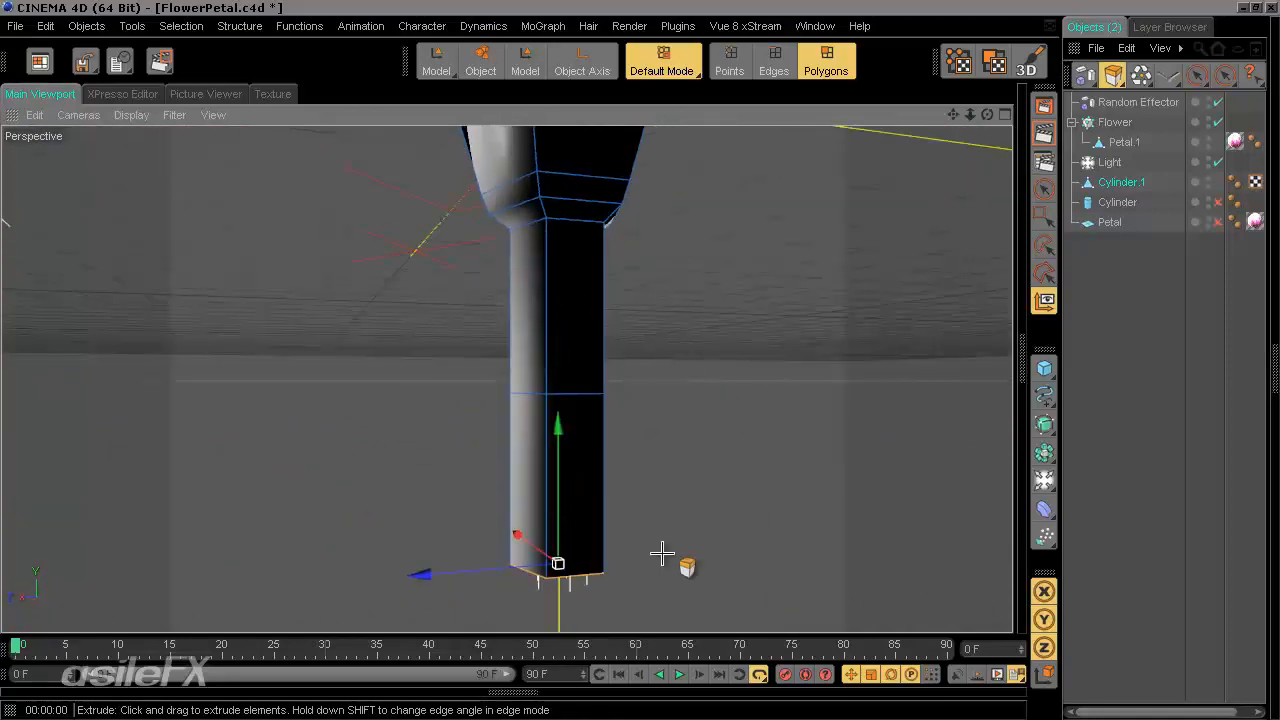
scroll(662, 553, down, 3)
alt+middle_drag(648, 406, 626, 359)
key(space)
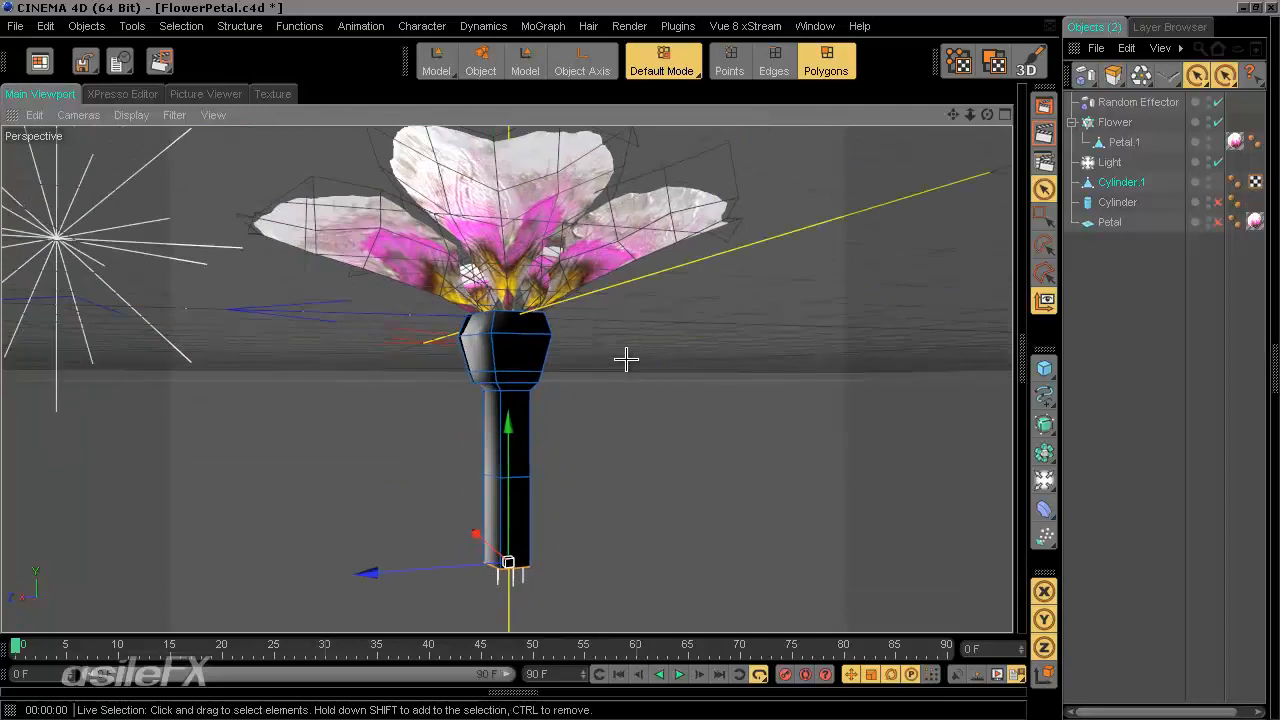
Loop-select the edges where the base meets the stem and move the loop slightly along the vertical axis.
scroll(651, 420, up, 6)
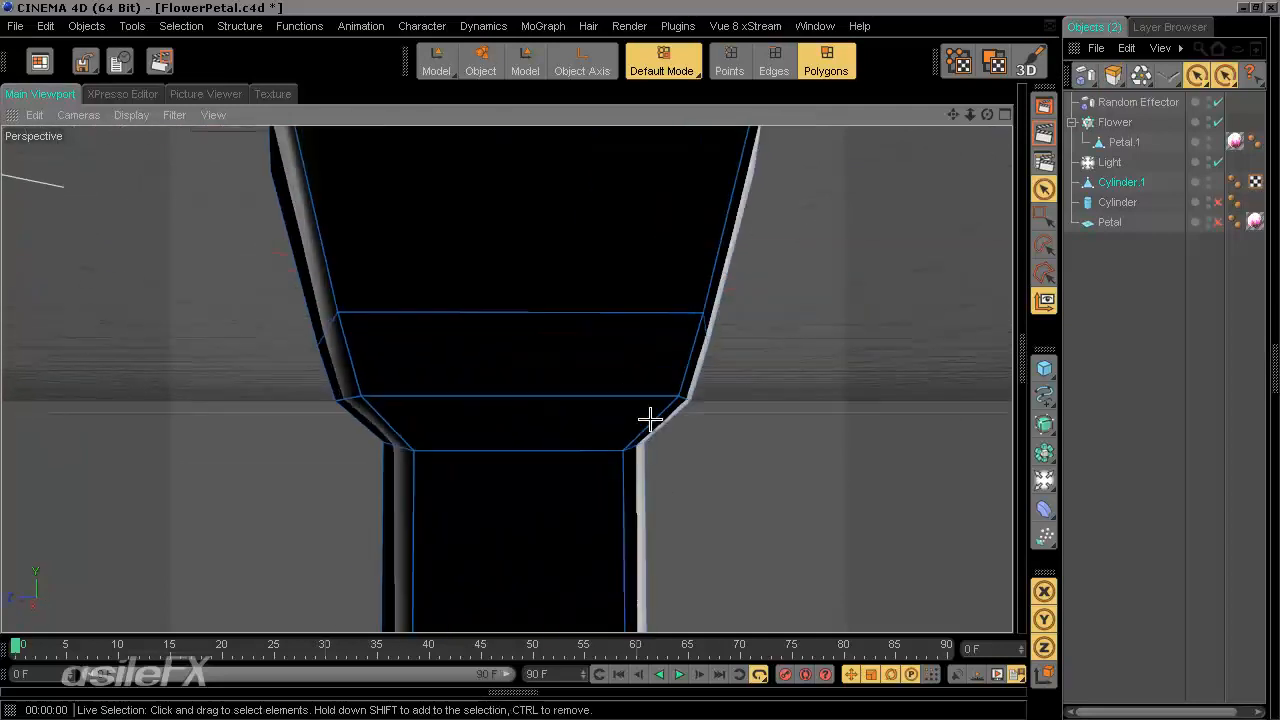
click(774, 62)
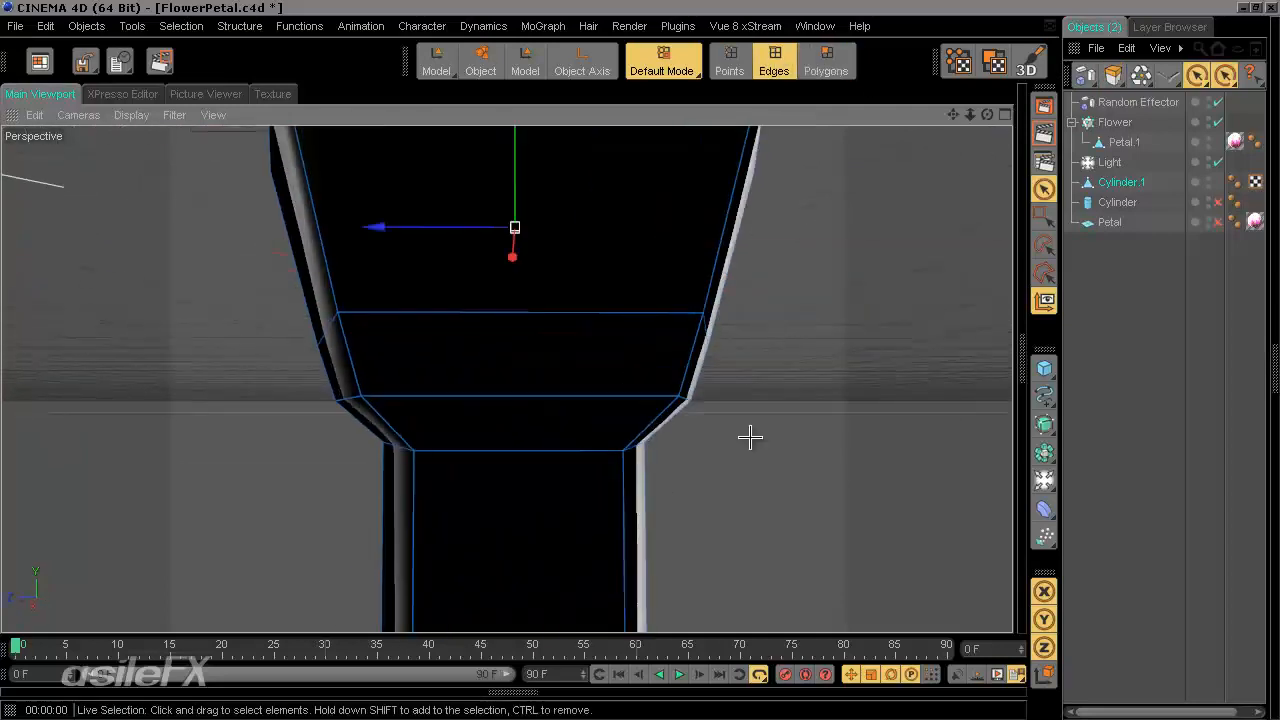
alt+drag(599, 511, 594, 465)
alt+drag(595, 390, 357, 186)
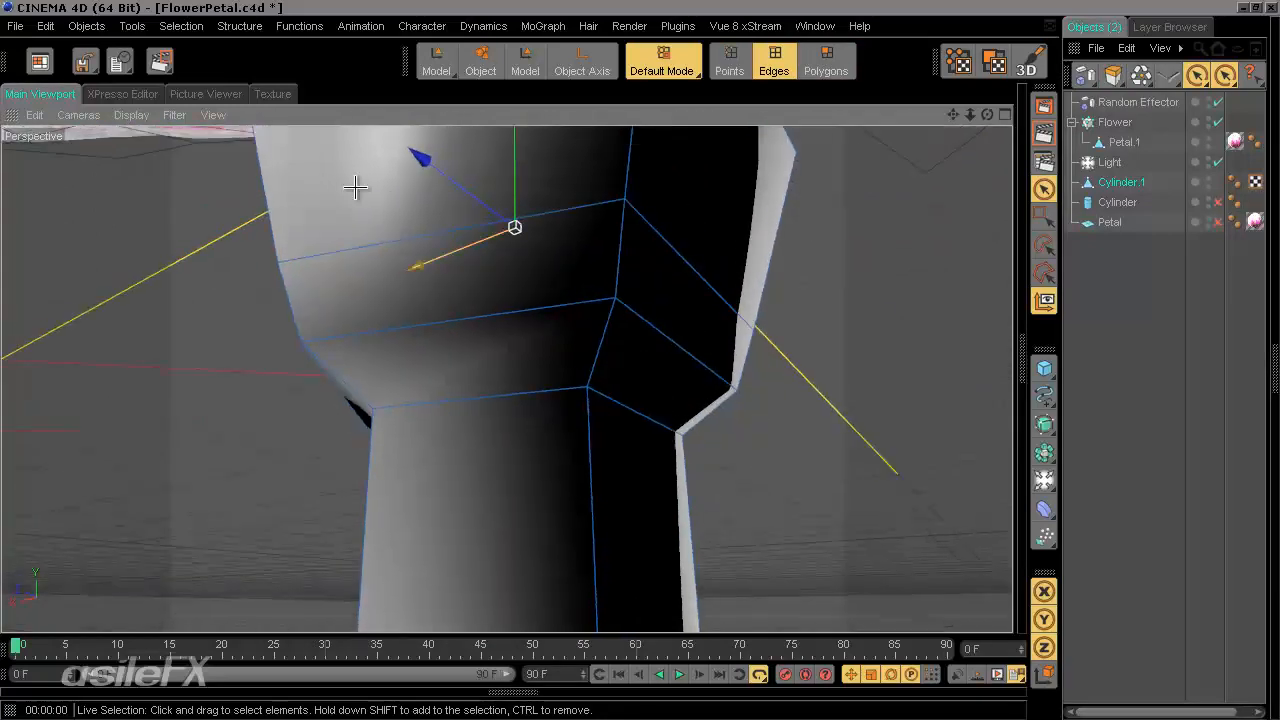
click(181, 26)
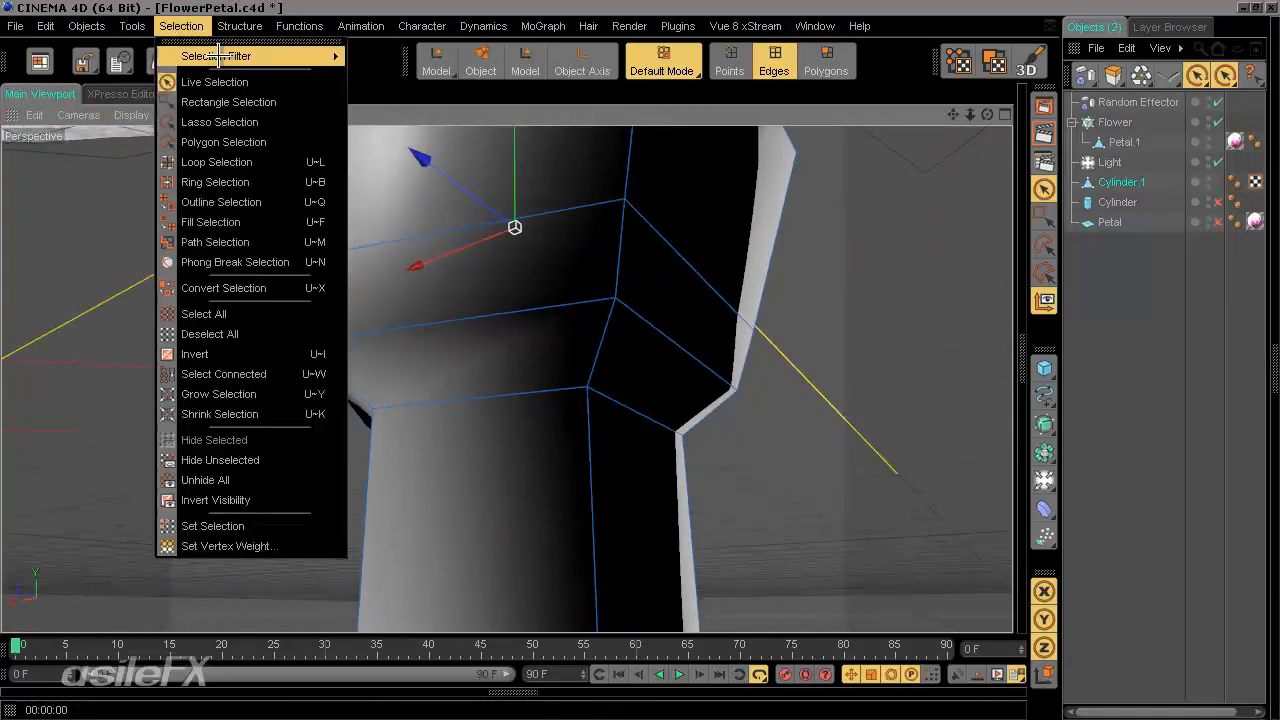
click(228, 162)
click(554, 409)
alt+drag(554, 409, 671, 454)
scroll(671, 456, down, 5)
key(e)
drag(509, 286, 642, 360)
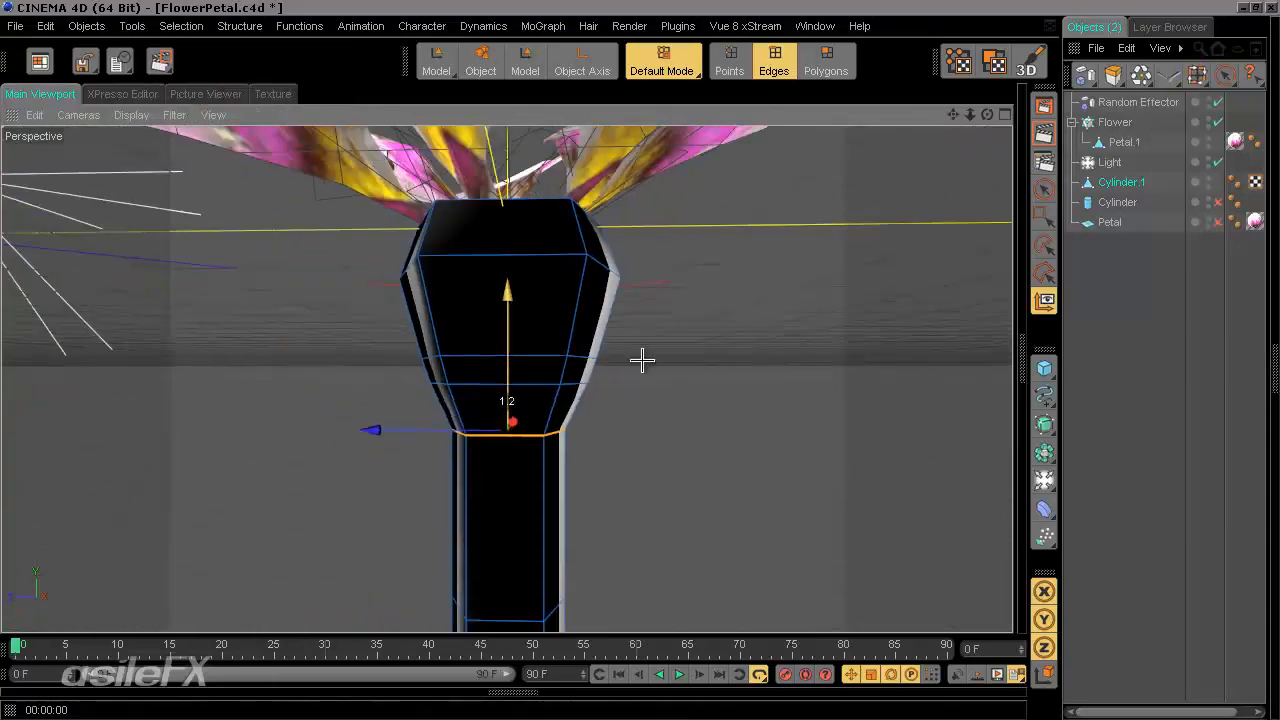
Loop-select the edge ring just above the stem junction, move it down closer to the junction, and scale it inward.
alt+drag(563, 403, 570, 409)
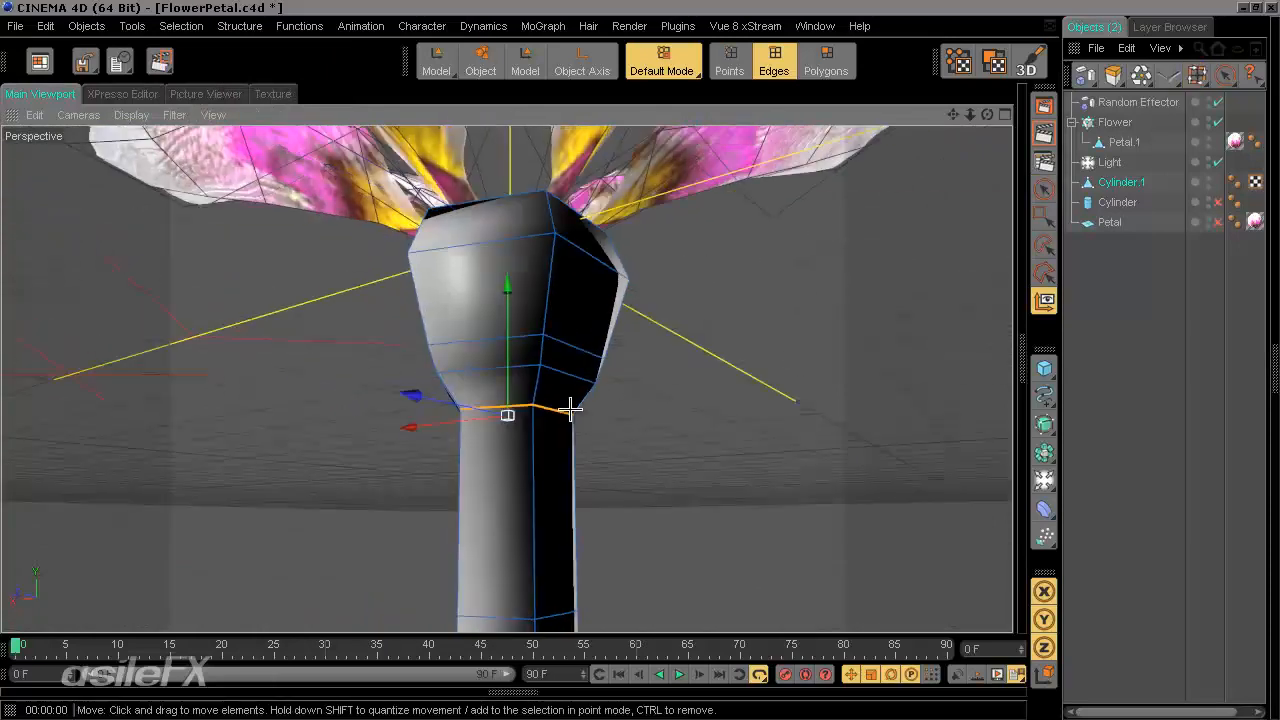
key(space)
click(181, 25)
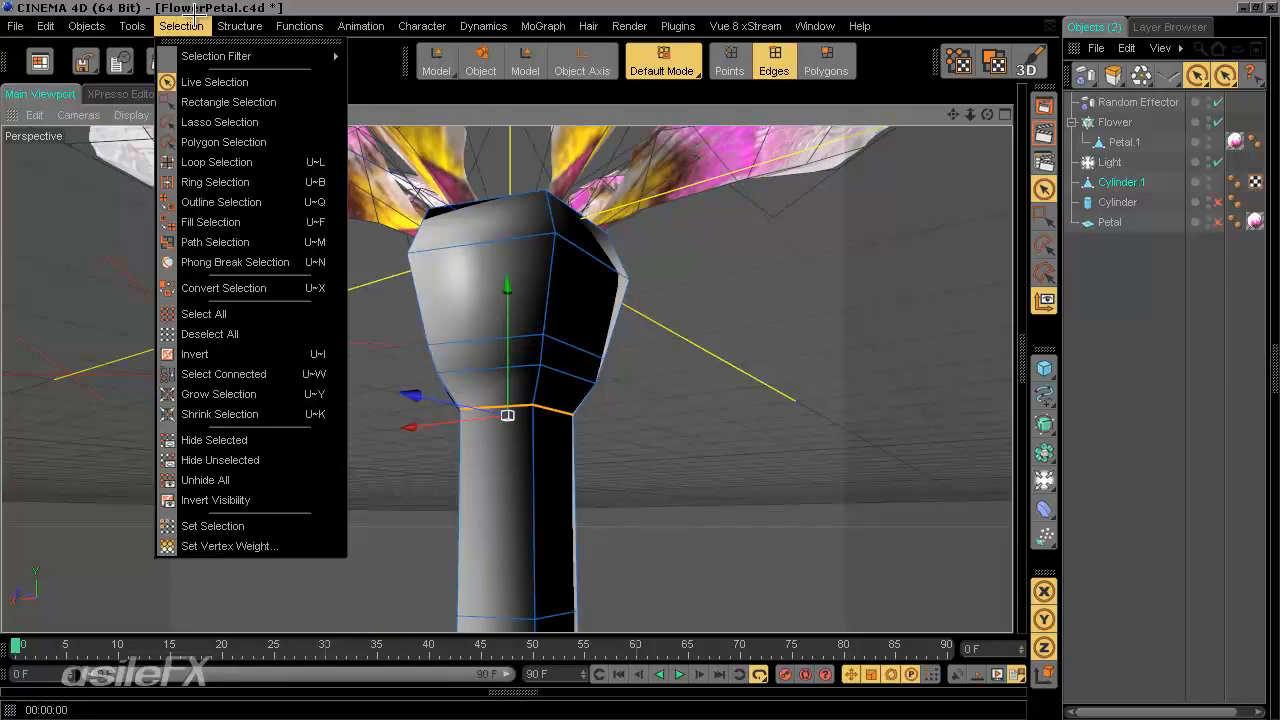
click(215, 166)
click(478, 368)
key(e)
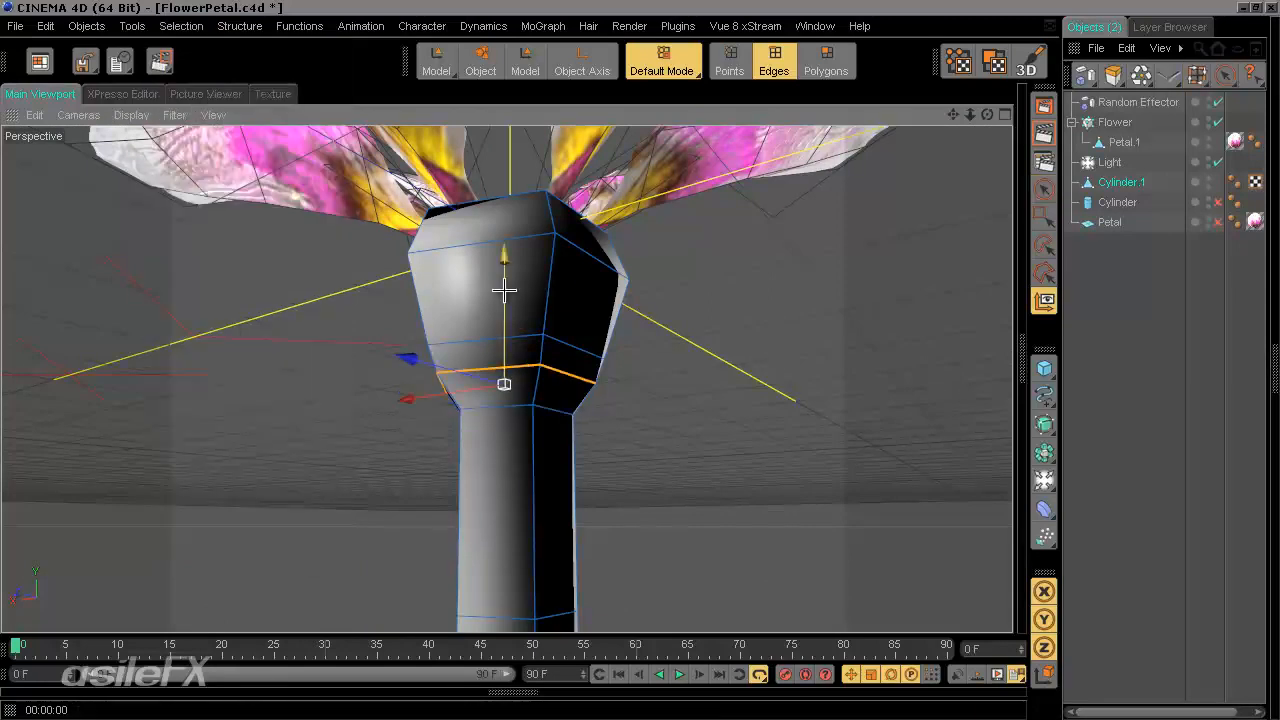
drag(640, 361, 582, 329)
key(t)
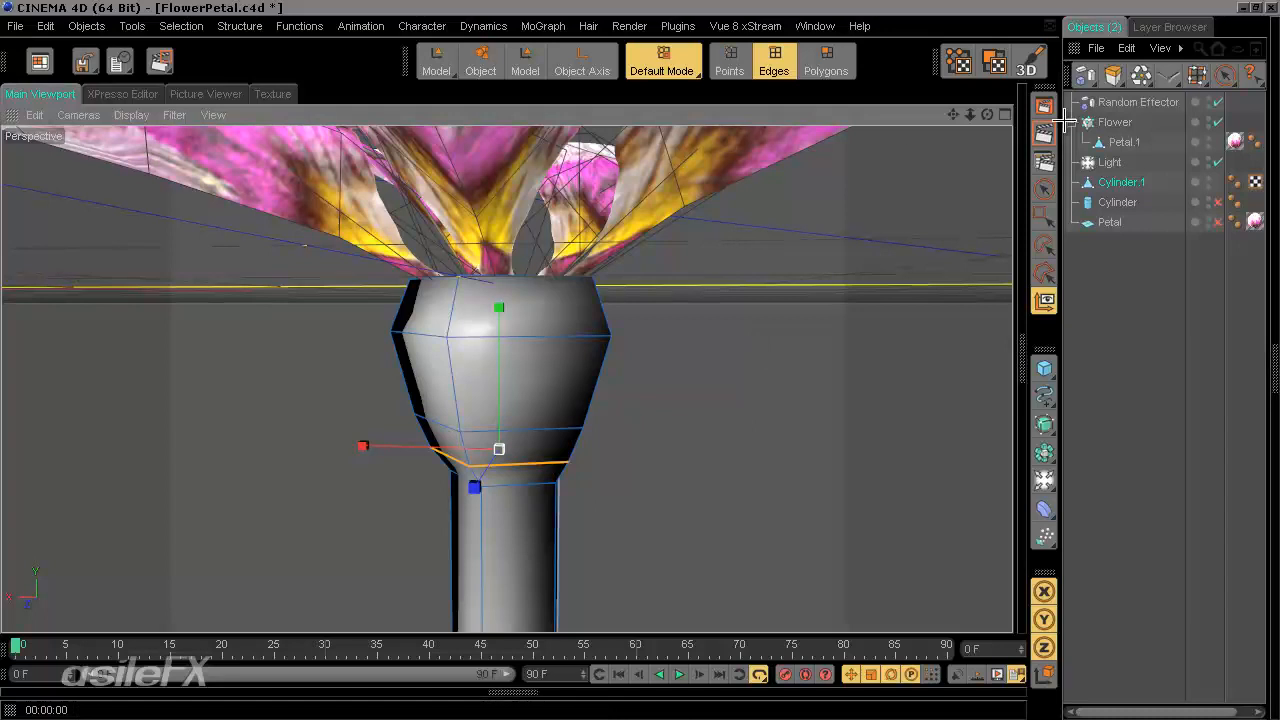
Switch to polygon mode and scale the polygons of the flower base using a rectangle selection.
click(826, 62)
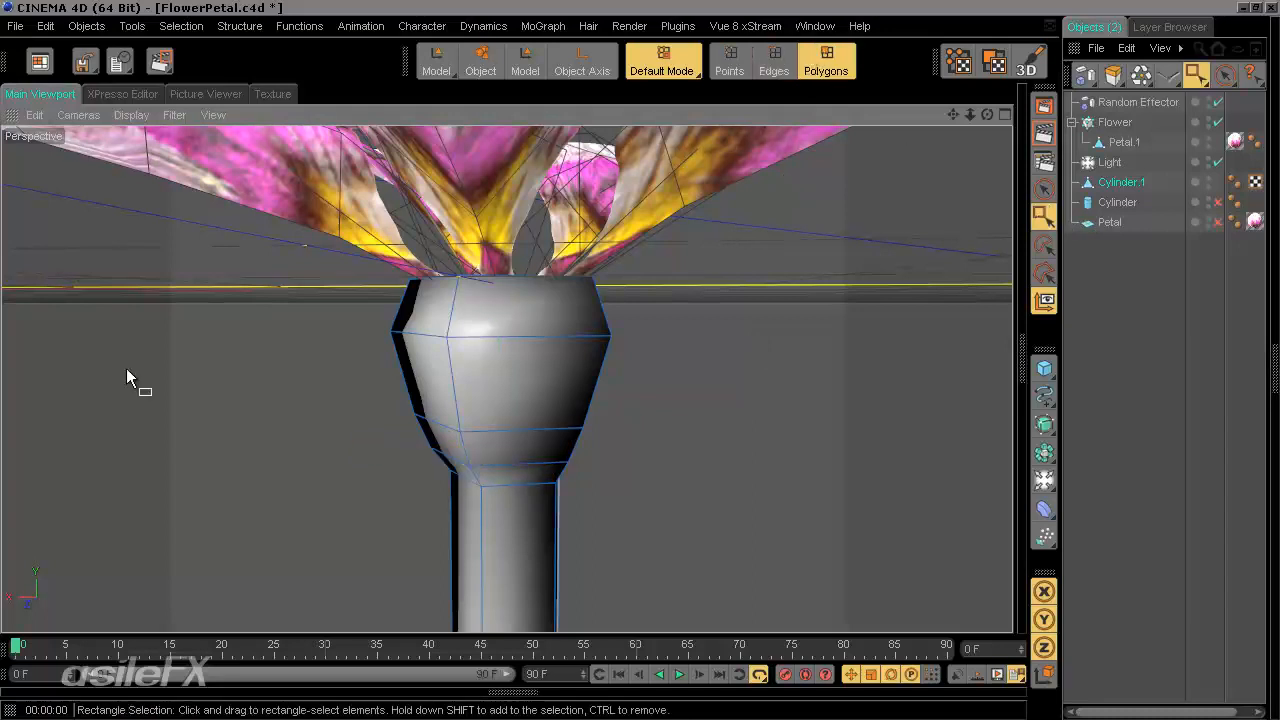
drag(250, 237, 2, 166)
key(t)
drag(700, 361, 640, 361)
Switch to model mode and scale the whole base and stem down to suit the petals.
alt+drag(768, 325, 637, 355)
alt+right_drag(811, 269, 877, 310)
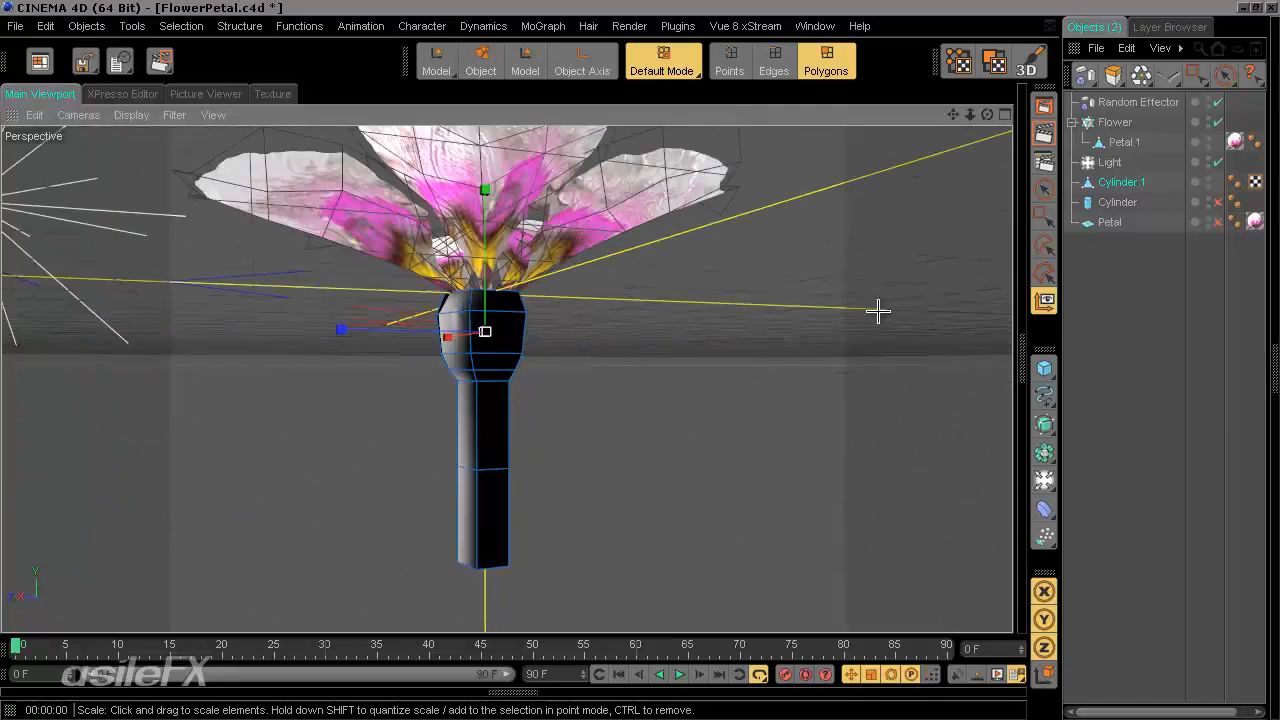
click(527, 66)
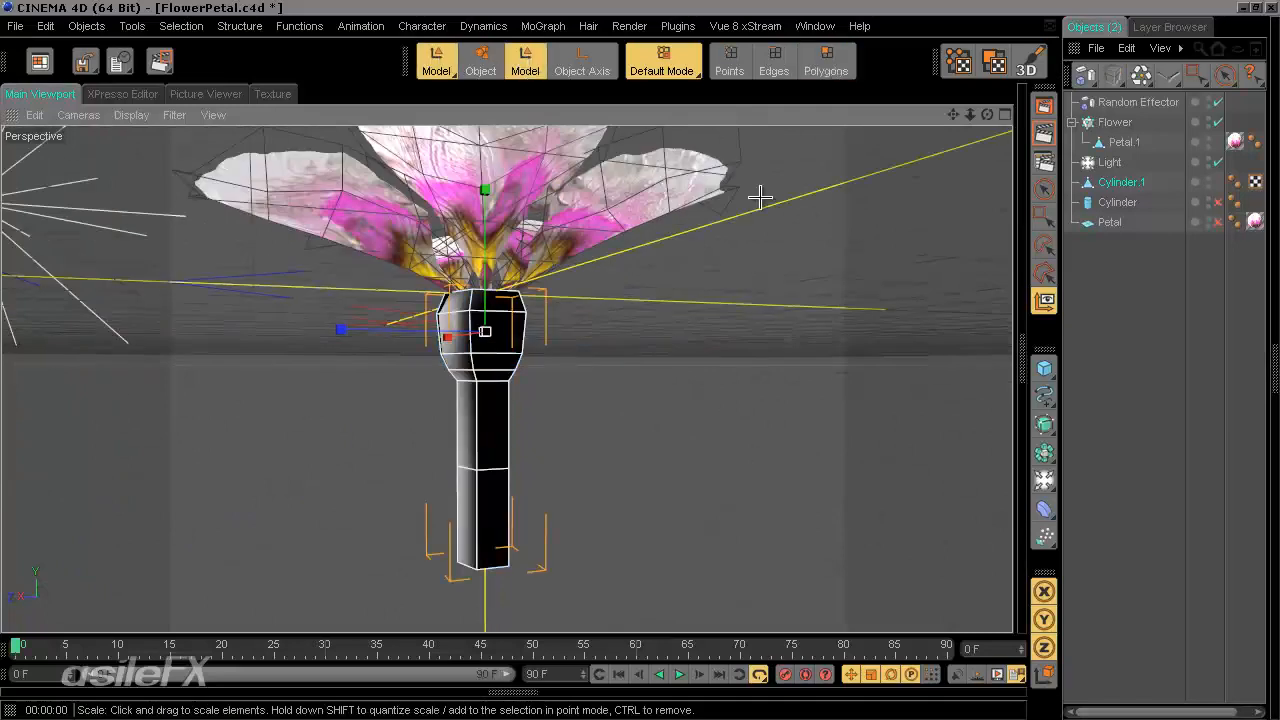
drag(637, 367, 640, 358)
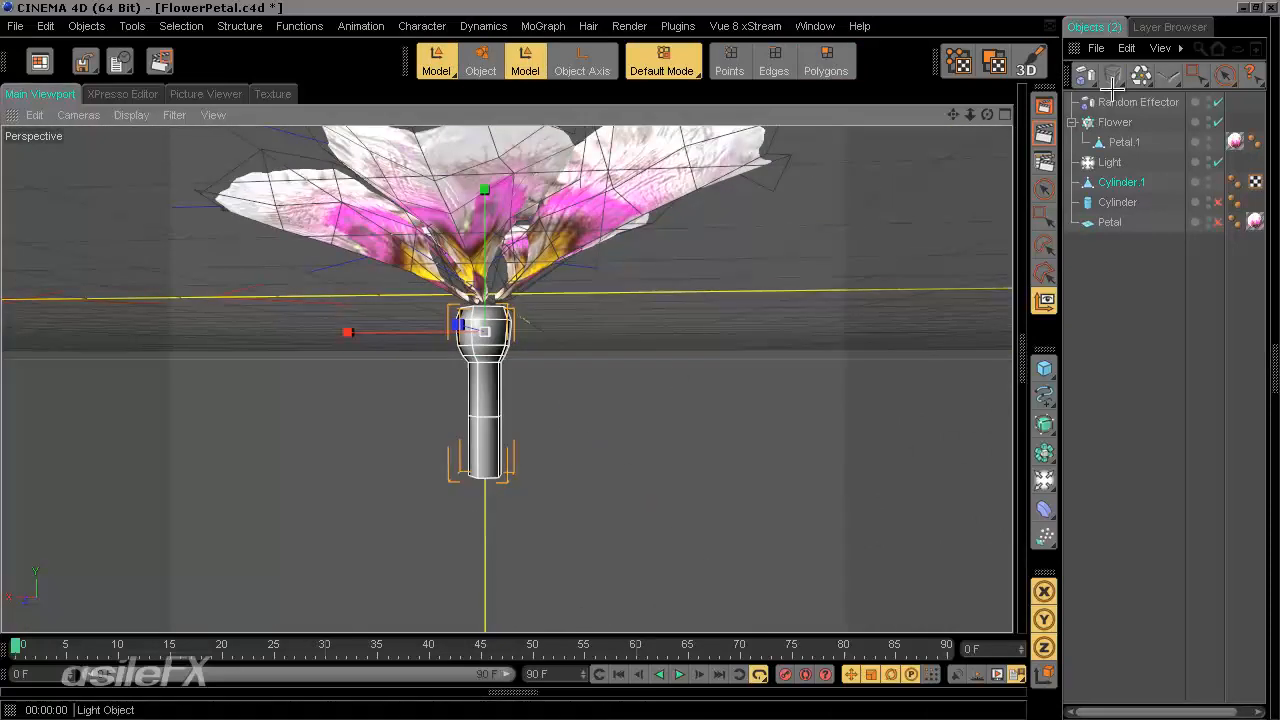
Rectangle-select the polygons at the stem's lower end, move them down to lengthen the stem, and clear the selection.
click(1044, 215)
click(826, 62)
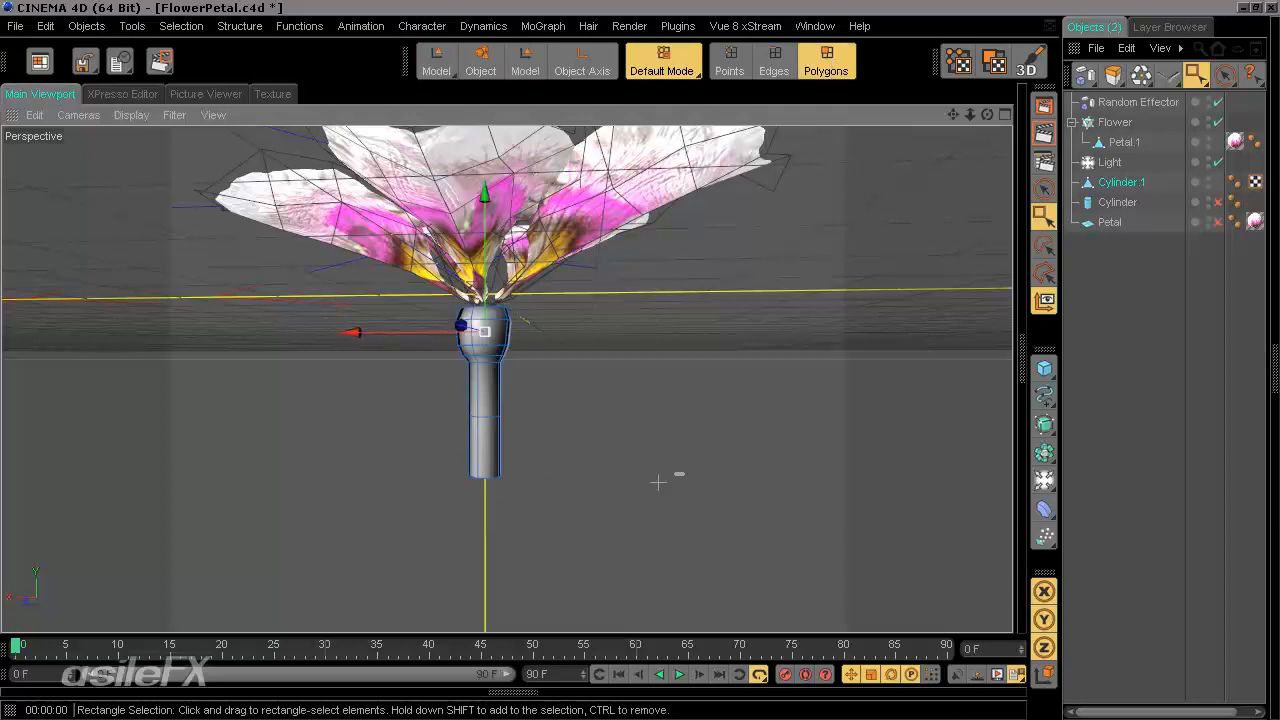
alt+drag(539, 595, 644, 362)
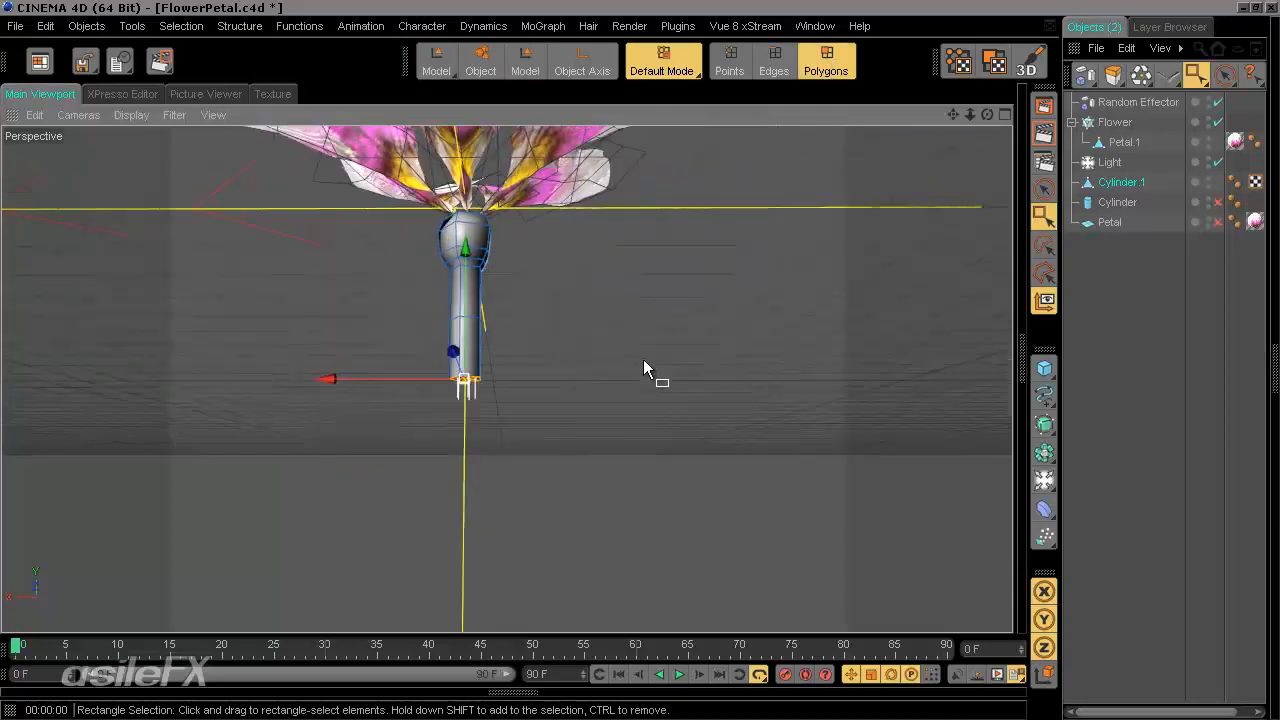
drag(565, 338, 316, 544)
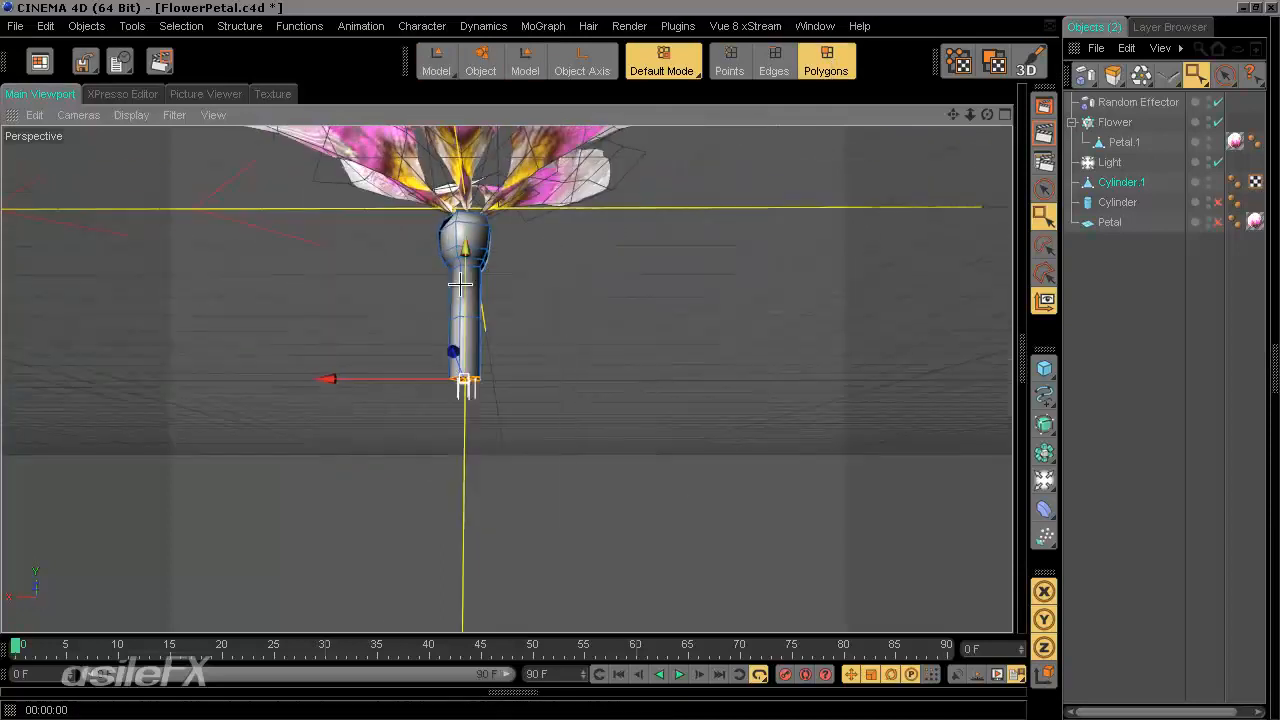
drag(463, 286, 640, 357)
click(714, 559)
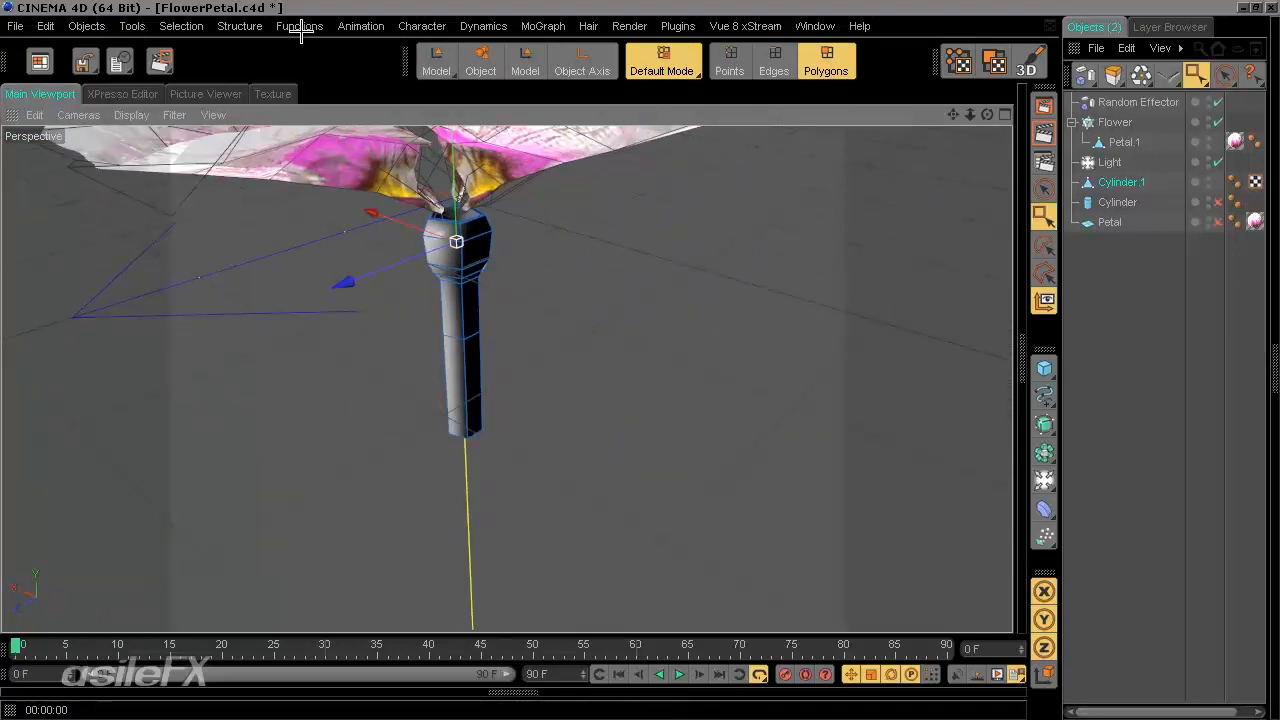
Optimize the Cylinder.1 mesh with Polygons, Unused Points and Points enabled and a tolerance of 0.01 cm.
click(181, 26)
mouse_move(240, 26)
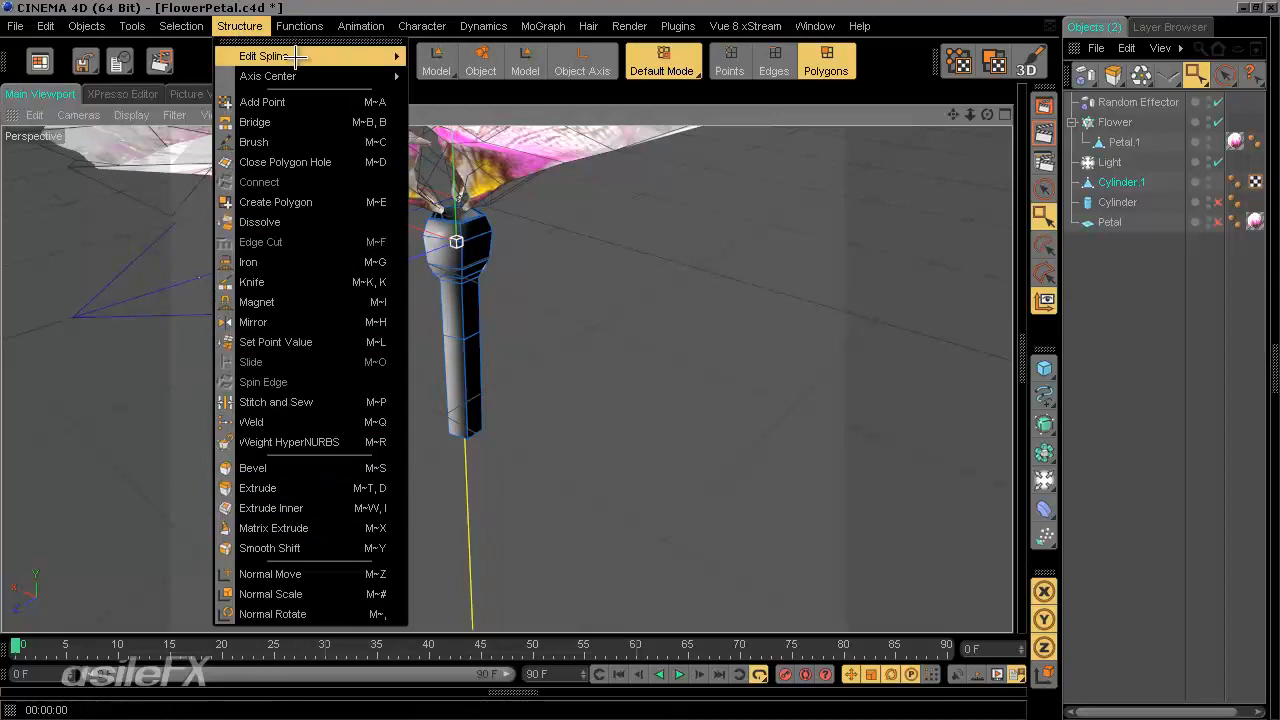
mouse_move(288, 18)
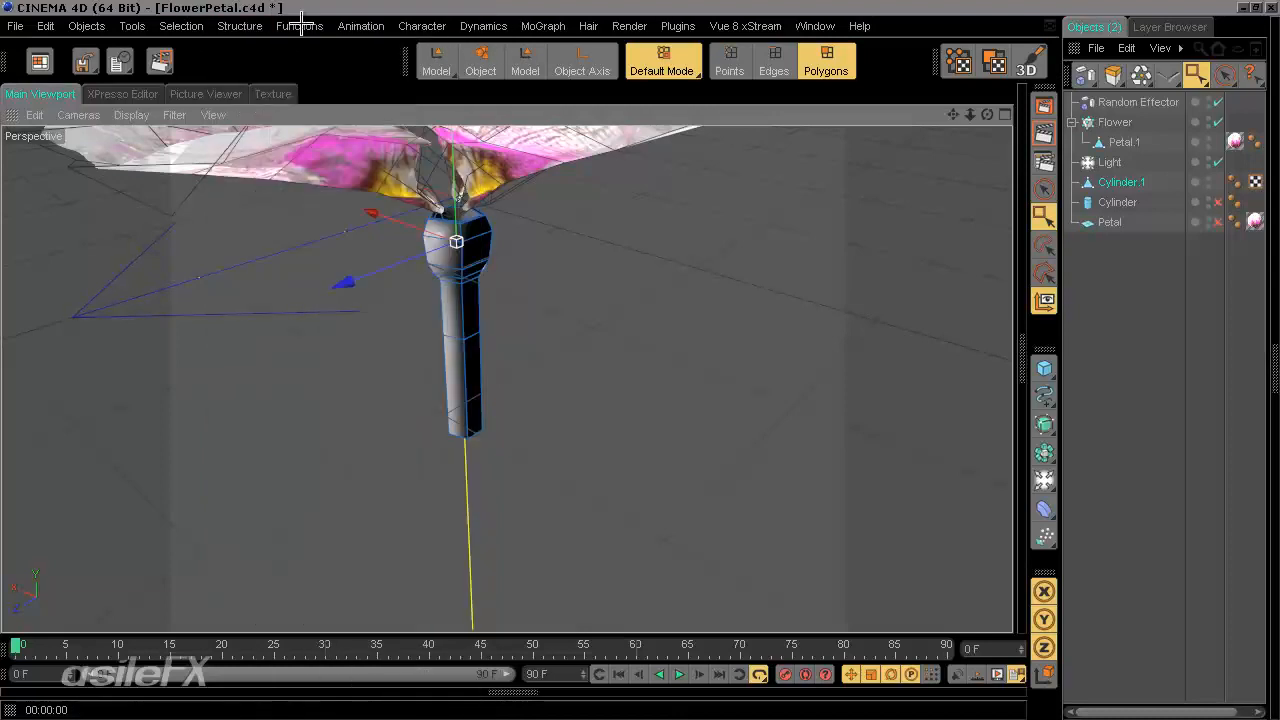
click(403, 390)
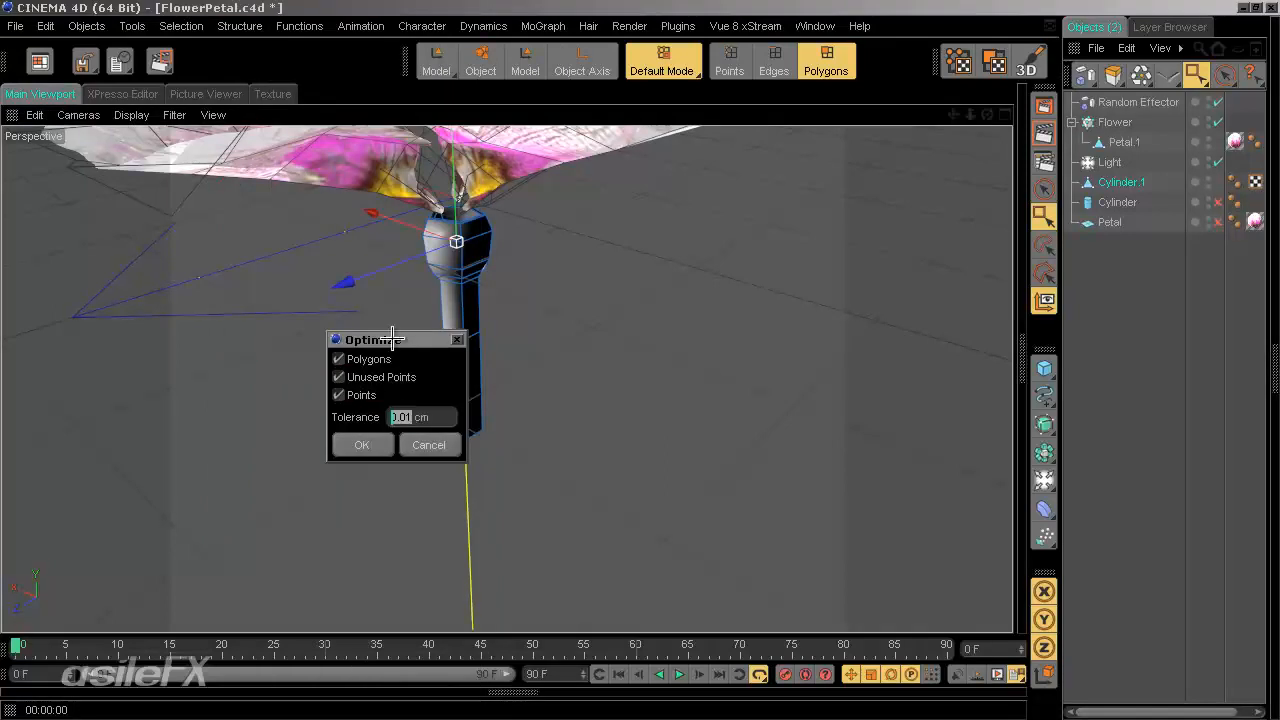
drag(392, 340, 646, 410)
key(Return)
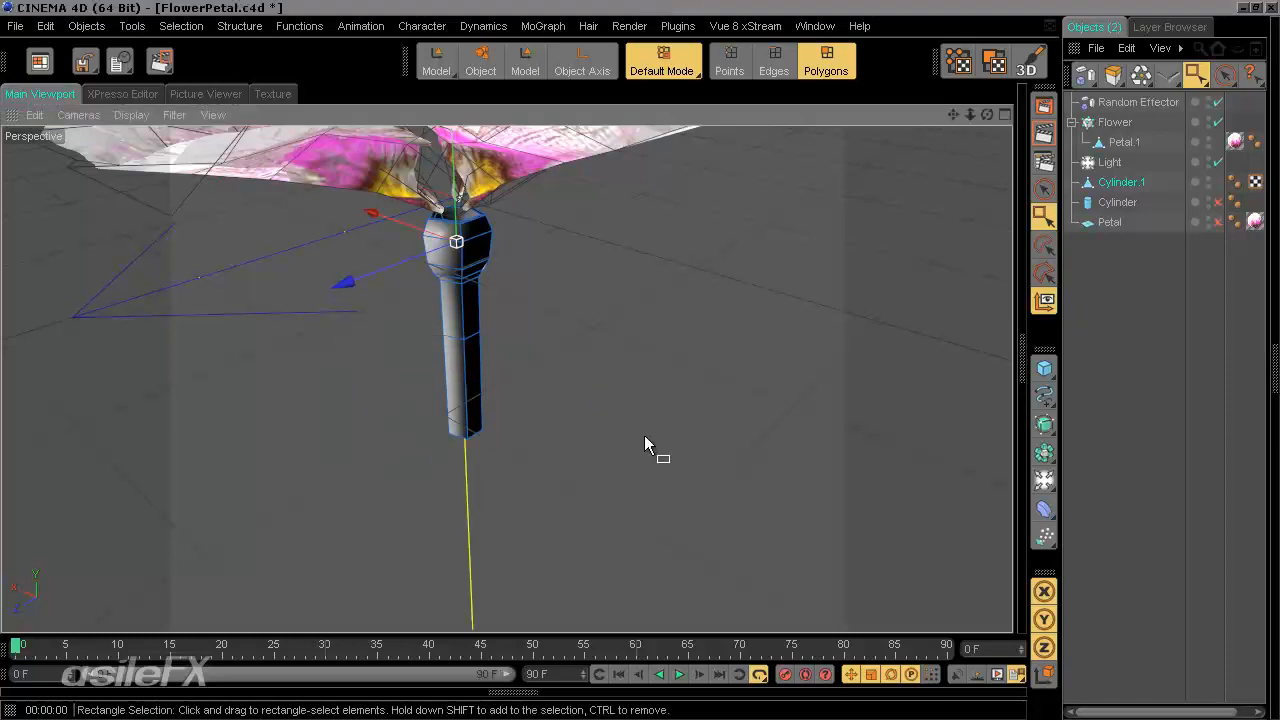
Examine the base's hollow rim, the length of the stem, and the underside of its end cap.
alt+right_drag(653, 436, 642, 364)
alt+middle_drag(642, 364, 640, 360)
mouse_move(640, 360)
alt+mouse_down()
mouse_move(637, 373)
mouse_move(639, 353)
alt+mouse_up()
alt+right_drag(639, 352, 603, 323)
mouse_move(586, 331)
alt+mouse_down()
mouse_move(642, 364)
mouse_move(583, 326)
alt+mouse_up()
alt+drag(549, 466, 631, 349)
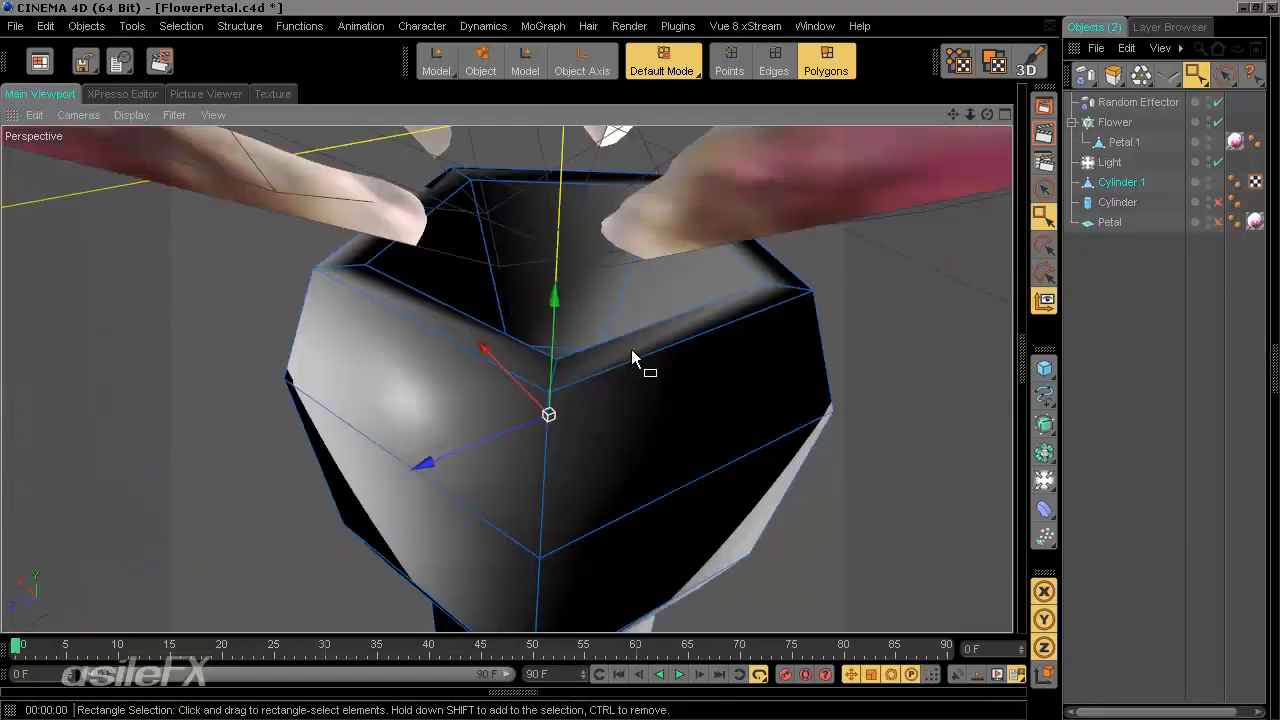
alt+right_drag(631, 349, 610, 556)
alt+middle_drag(610, 556, 611, 556)
alt+drag(611, 556, 638, 326)
alt+middle_drag(638, 326, 640, 352)
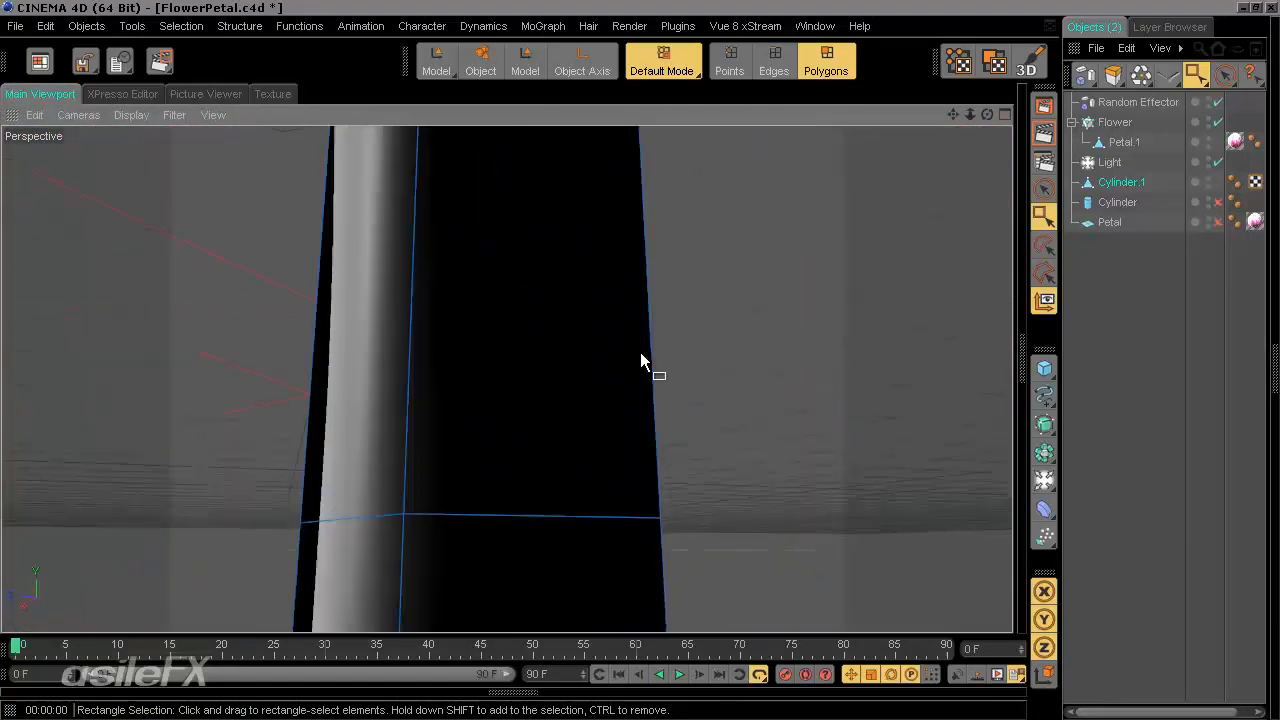
alt+right_drag(640, 352, 640, 345)
alt+middle_drag(640, 346, 640, 358)
alt+right_drag(640, 358, 640, 358)
alt+drag(640, 358, 640, 361)
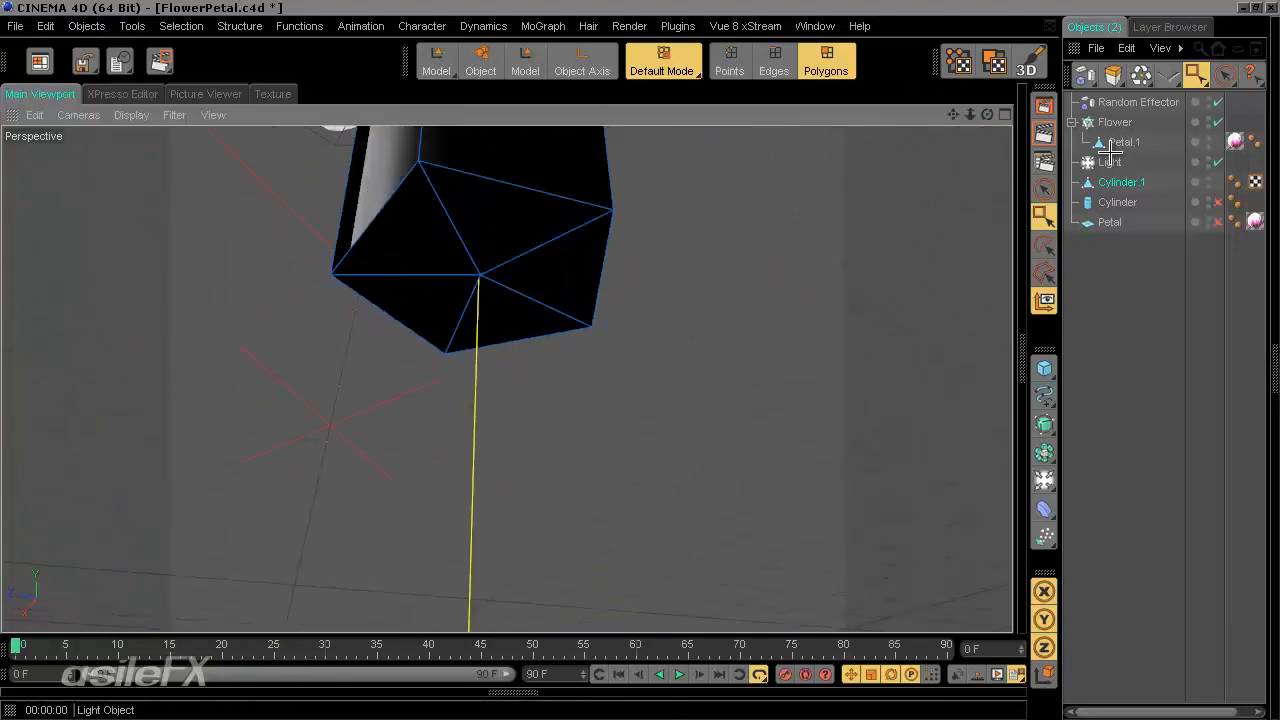
Select two end-cap polygons, extend with Select Connected to check how the mesh is joined, and clear the selection.
click(1044, 189)
drag(595, 229, 537, 237)
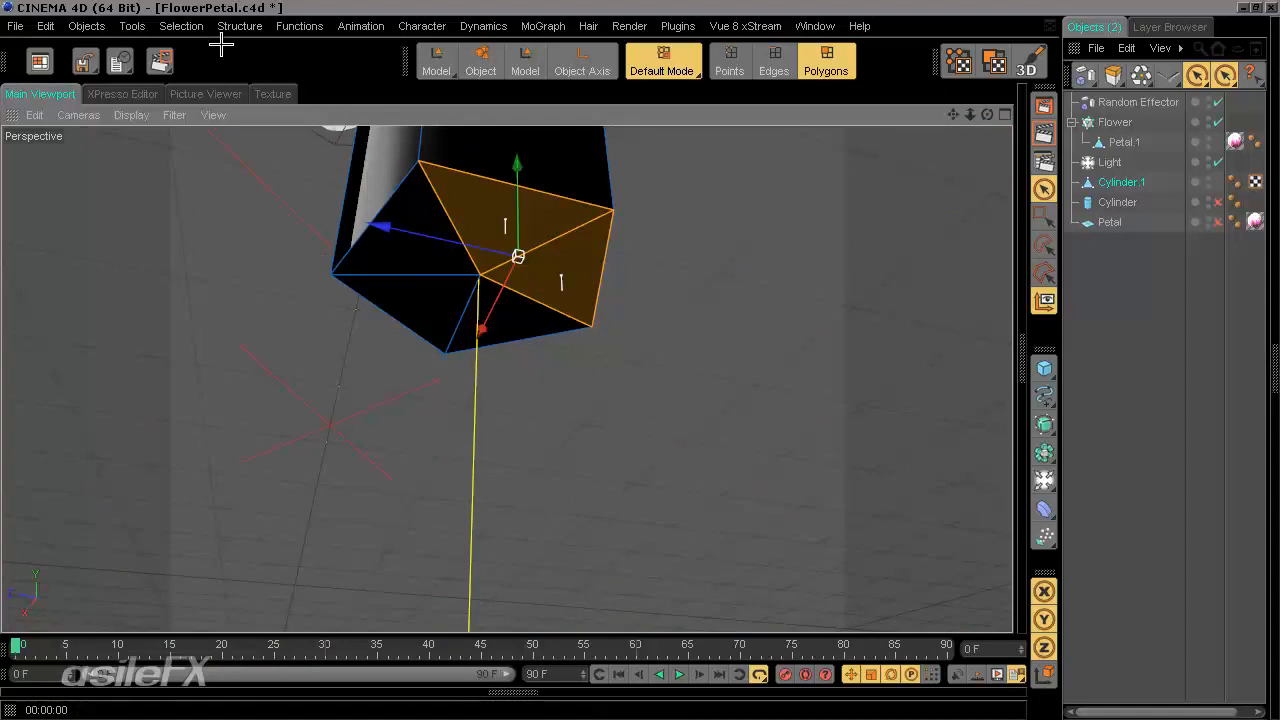
click(181, 26)
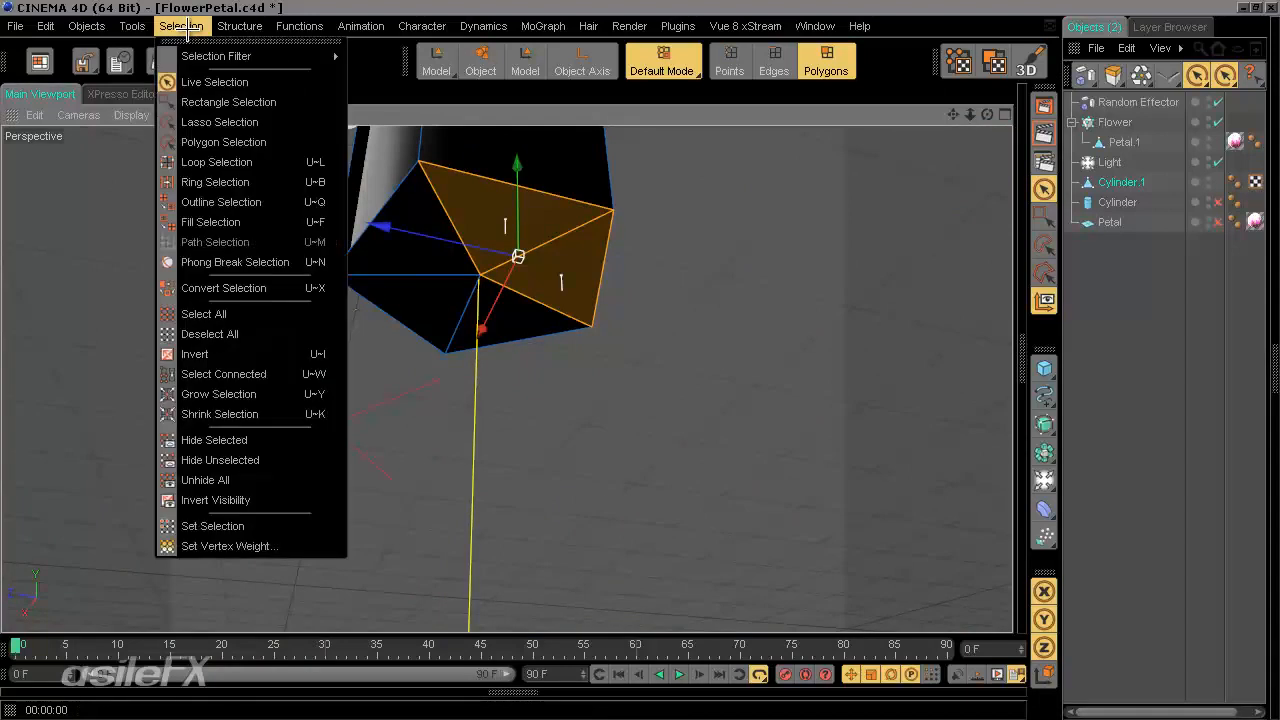
click(224, 374)
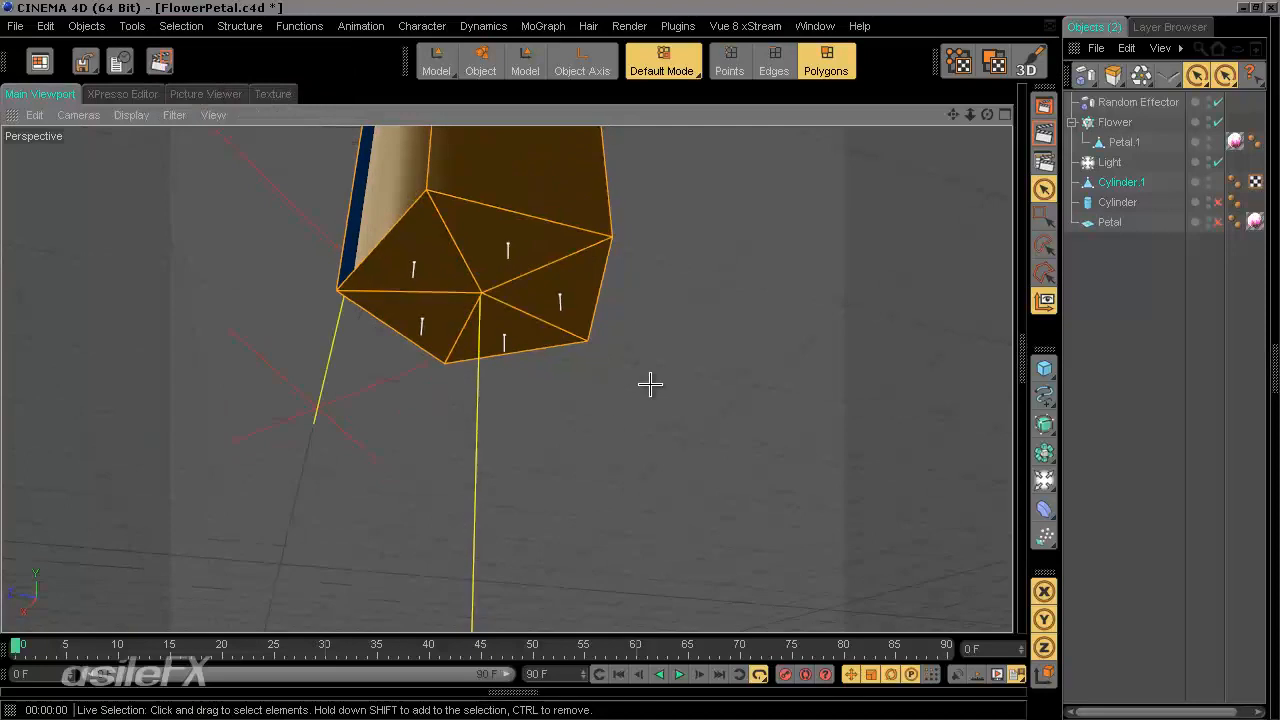
alt+drag(650, 384, 639, 387)
alt+middle_drag(639, 387, 640, 364)
alt+drag(640, 364, 657, 457)
click(707, 442)
Examine how the base and stem fit beneath the petals from several angles and distances.
alt+middle_drag(707, 442, 640, 361)
alt+right_drag(640, 361, 640, 361)
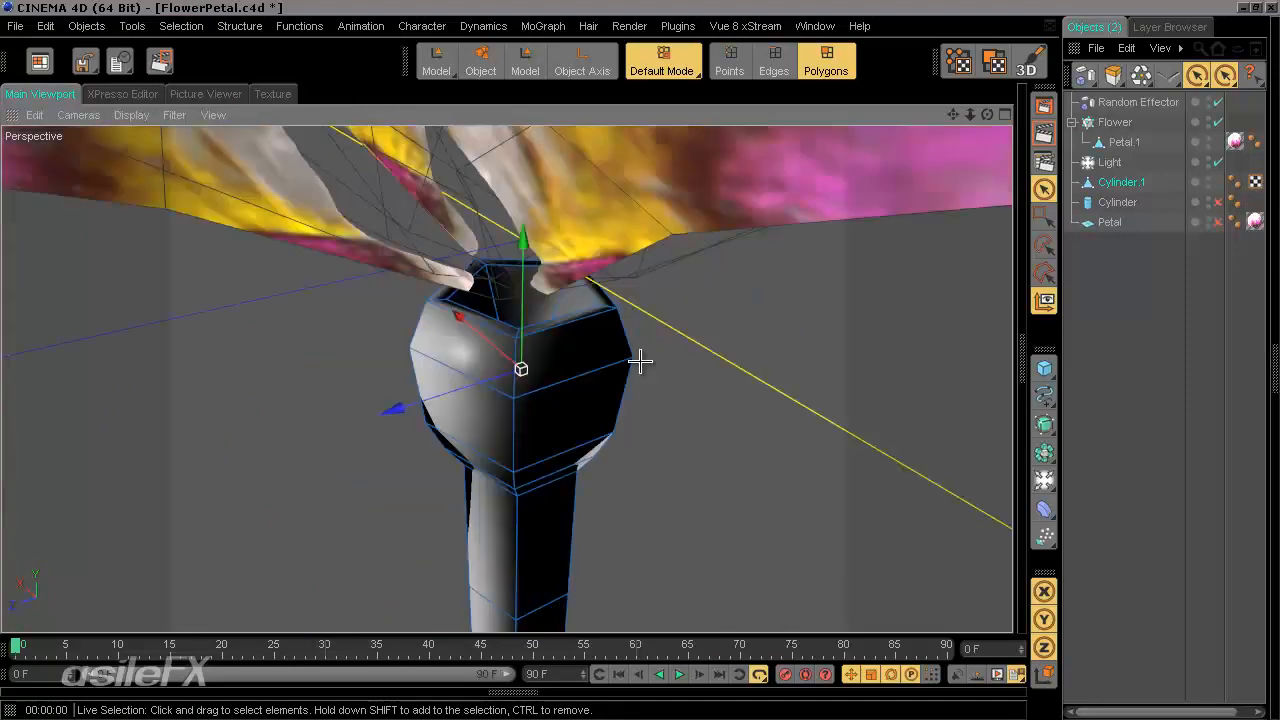
alt+drag(637, 341, 702, 402)
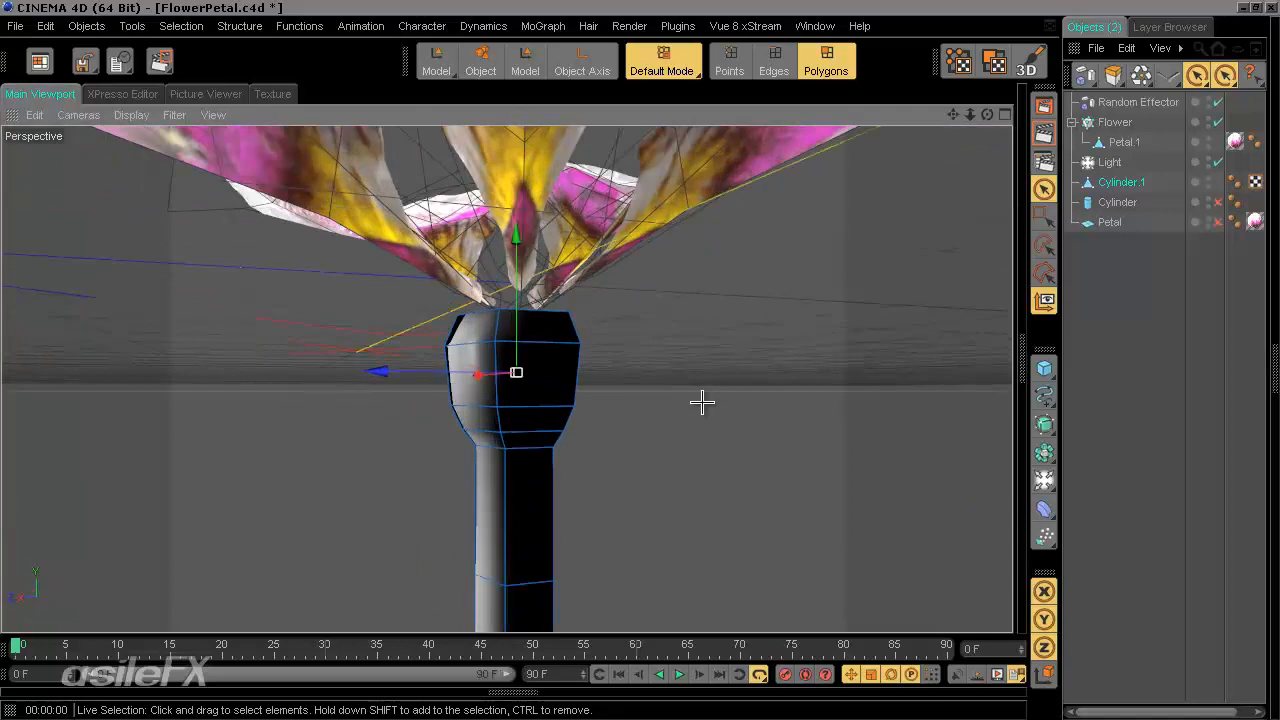
scroll(571, 500, down, 6)
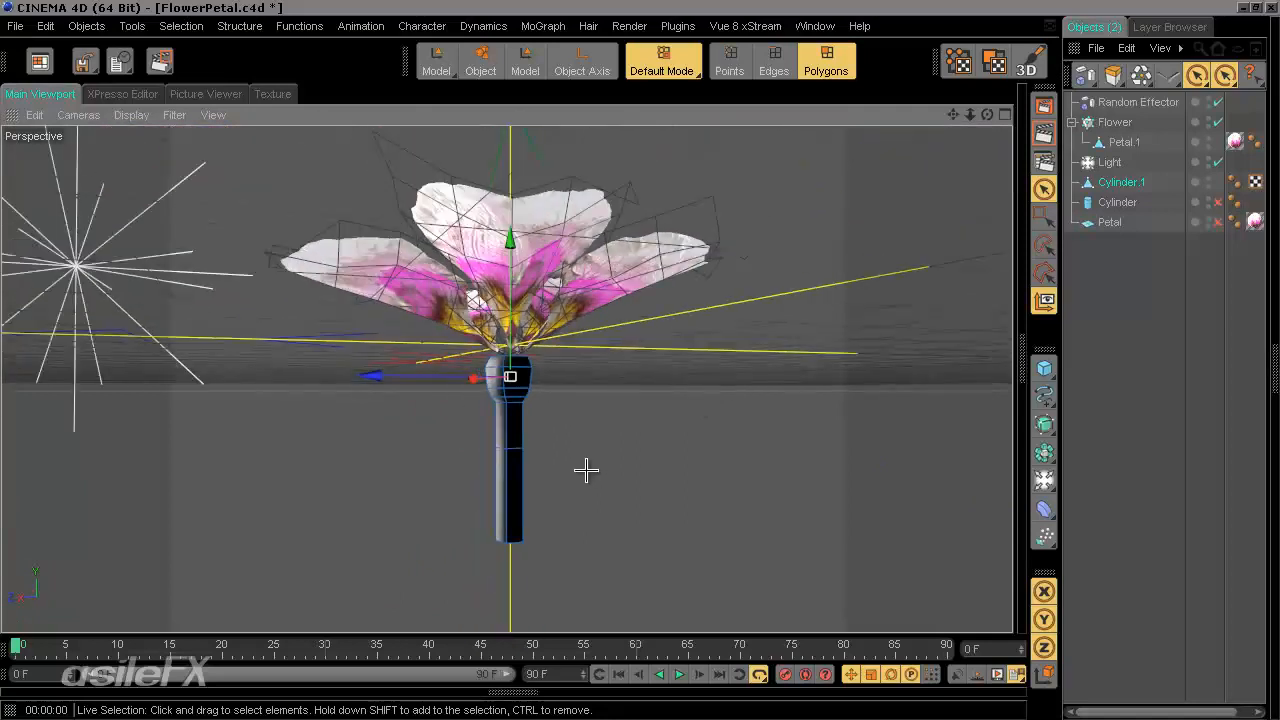
mouse_move(586, 469)
alt+mouse_down()
mouse_move(640, 357)
mouse_move(600, 490)
alt+mouse_up()
scroll(600, 490, up, 4)
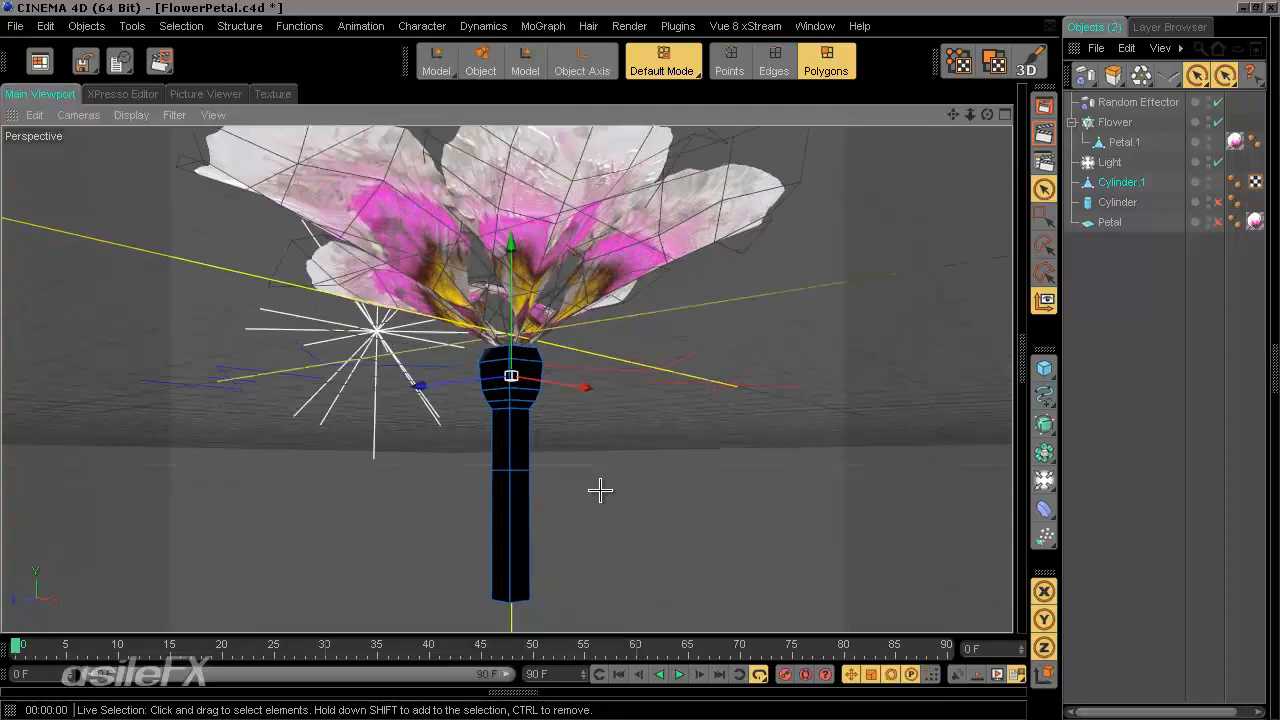
scroll(600, 490, up, 3)
alt+drag(595, 437, 708, 404)
scroll(640, 359, up, 3)
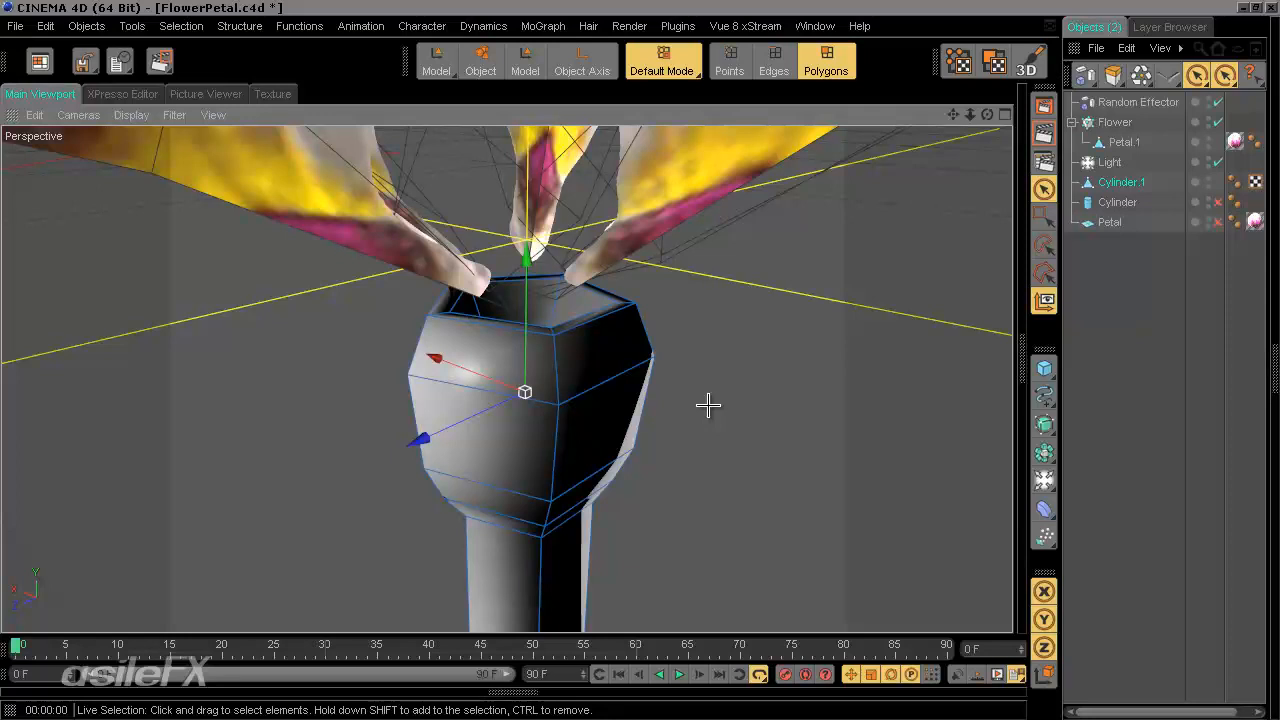
Select the outer edge loop around the base's open rim with Loop Selection in edge mode.
alt+drag(687, 376, 639, 359)
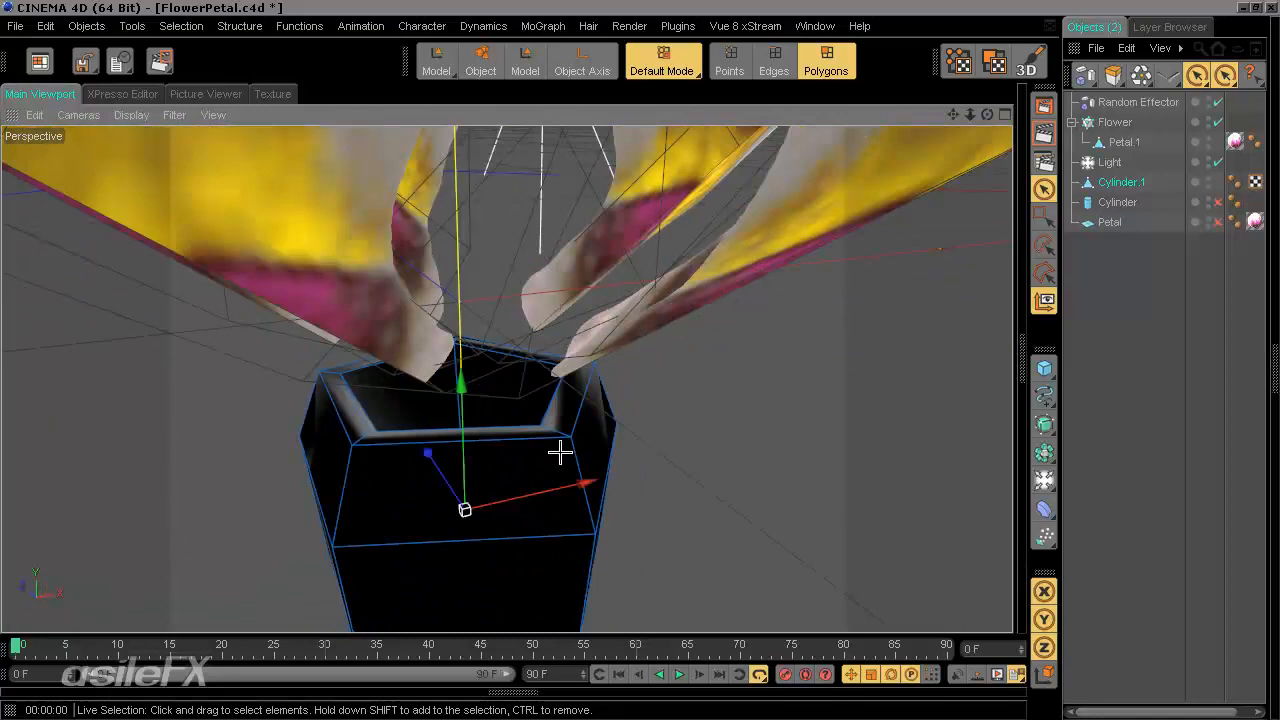
click(767, 60)
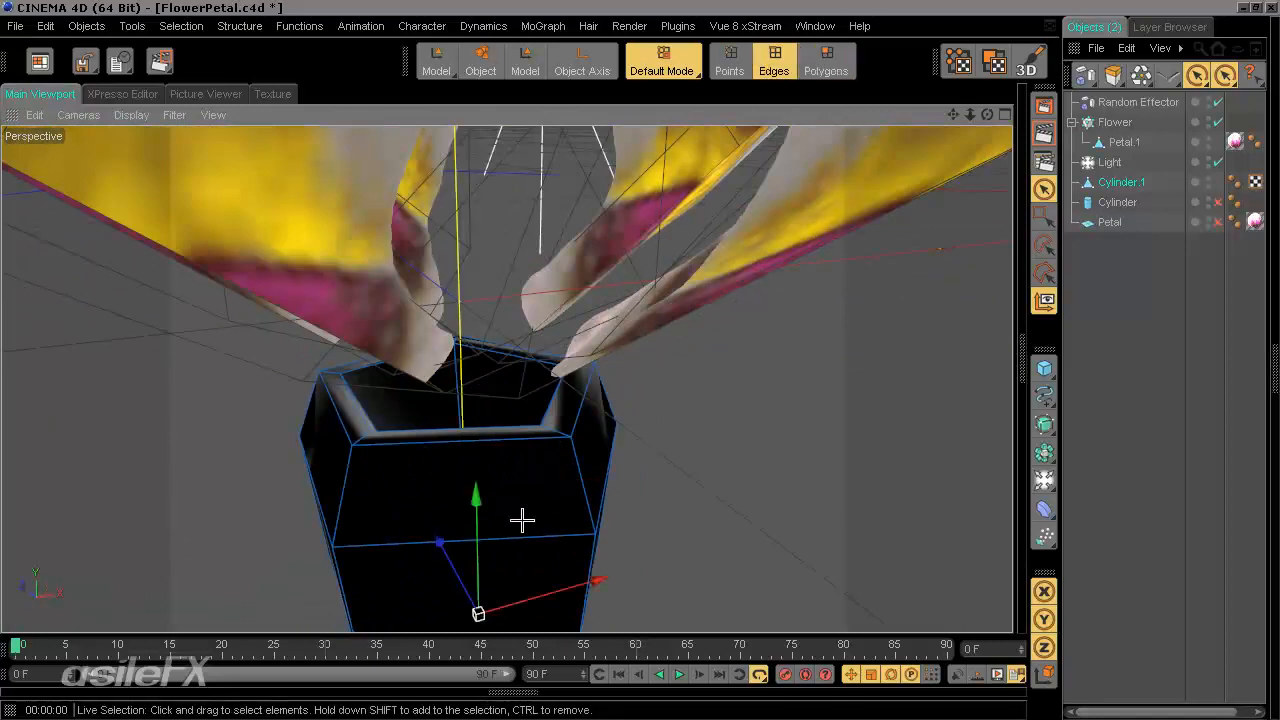
click(417, 441)
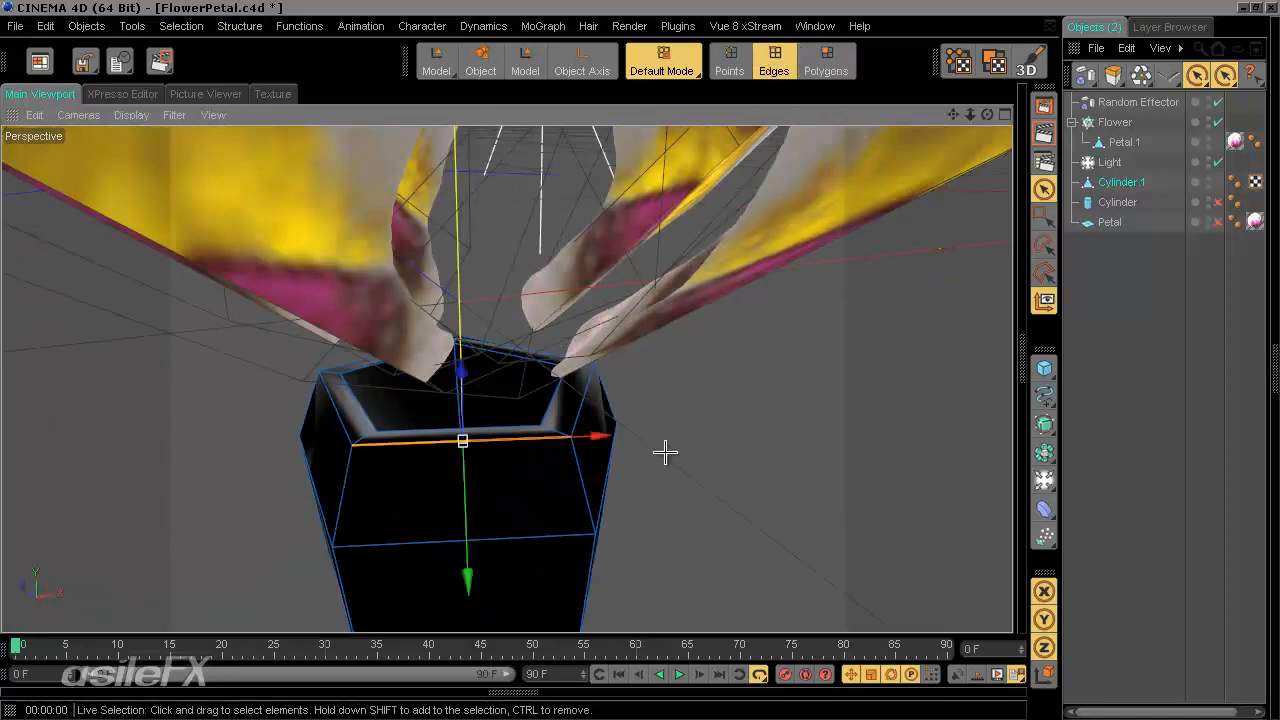
click(181, 26)
click(238, 161)
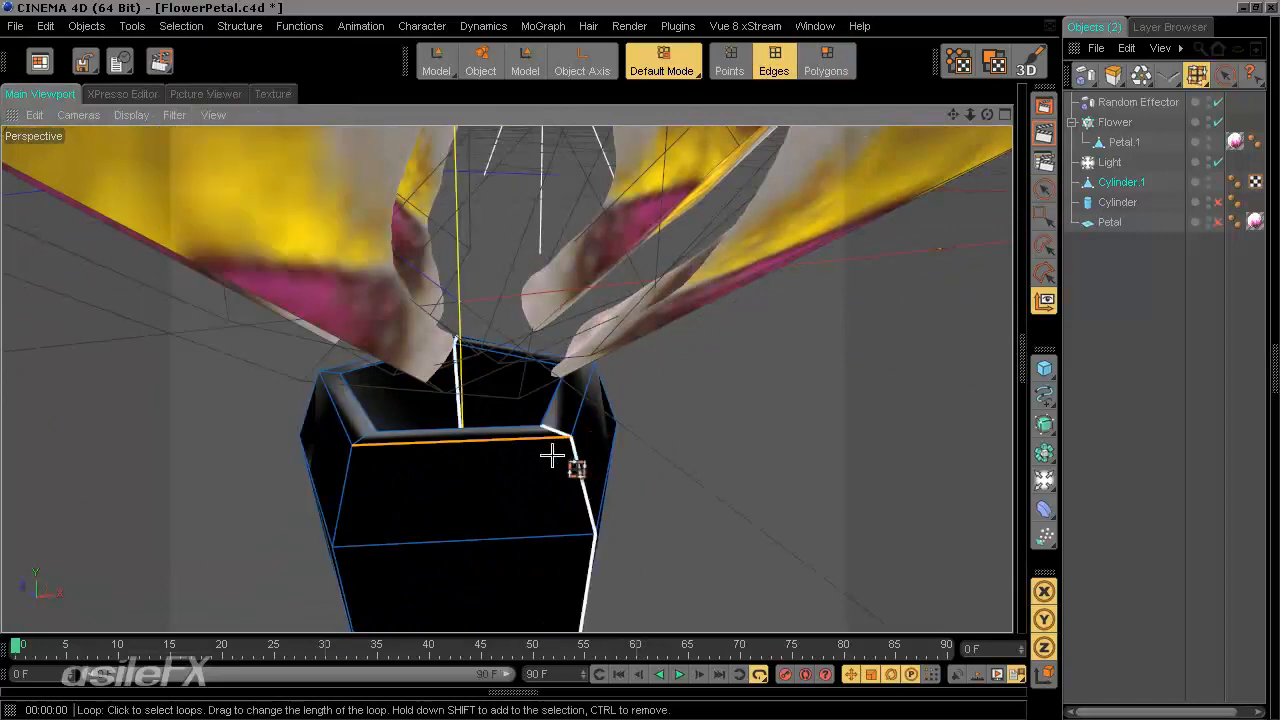
click(549, 449)
mouse_move(748, 449)
alt+mouse_down()
mouse_move(640, 357)
mouse_move(743, 461)
alt+mouse_up()
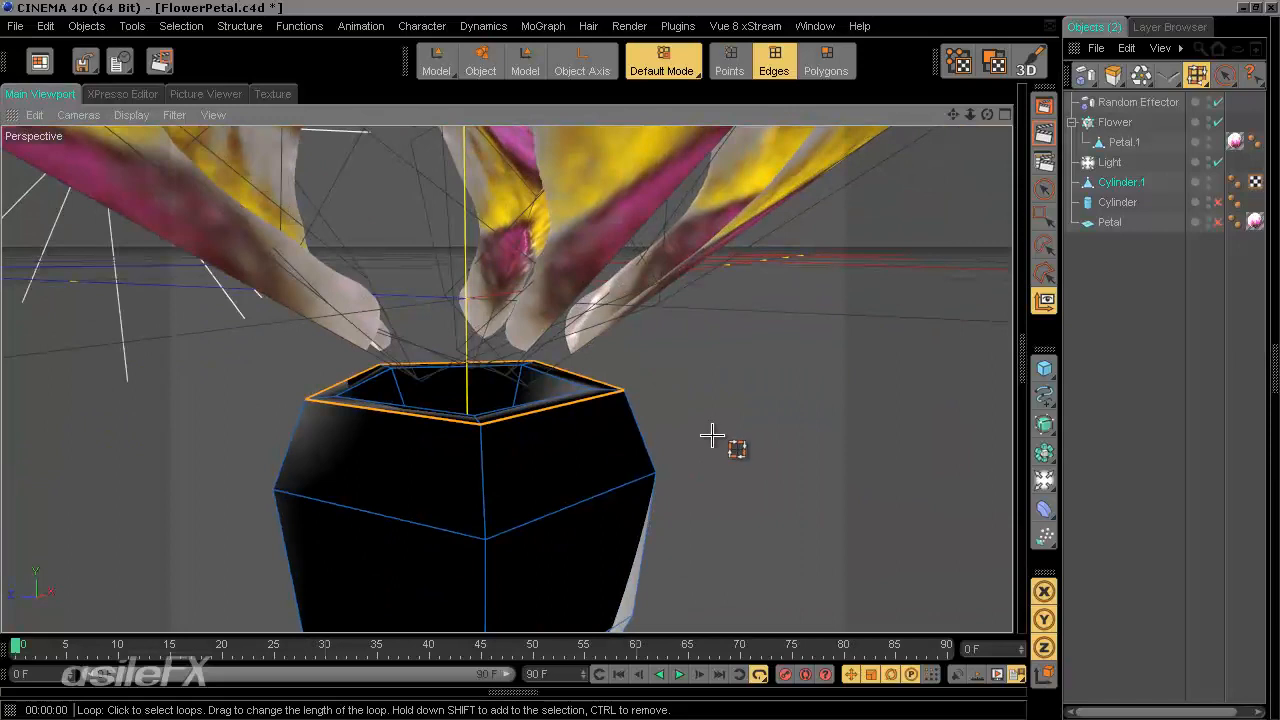
Extrude the rim's edge loop outward with a -2.16 cm offset, -72° edge angle and an edge snap value of -4°.
key(m)
key(t)
drag(643, 360, 637, 366)
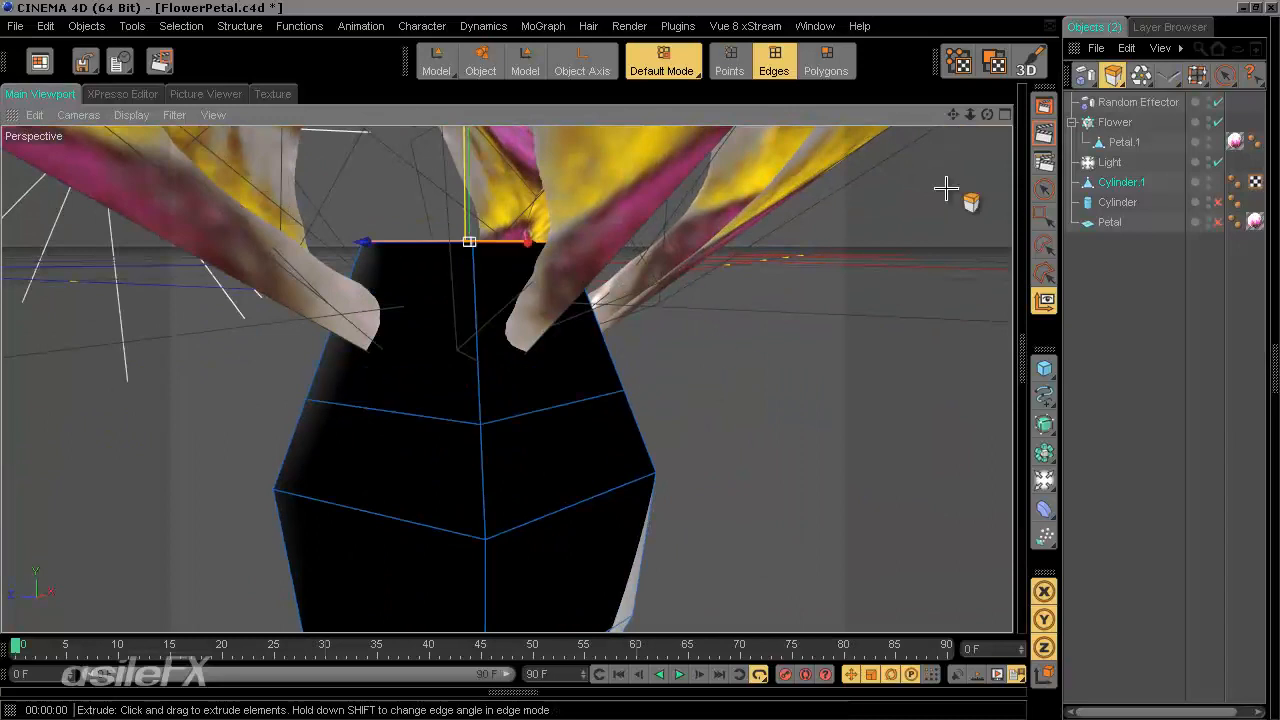
key(ctrl+b)
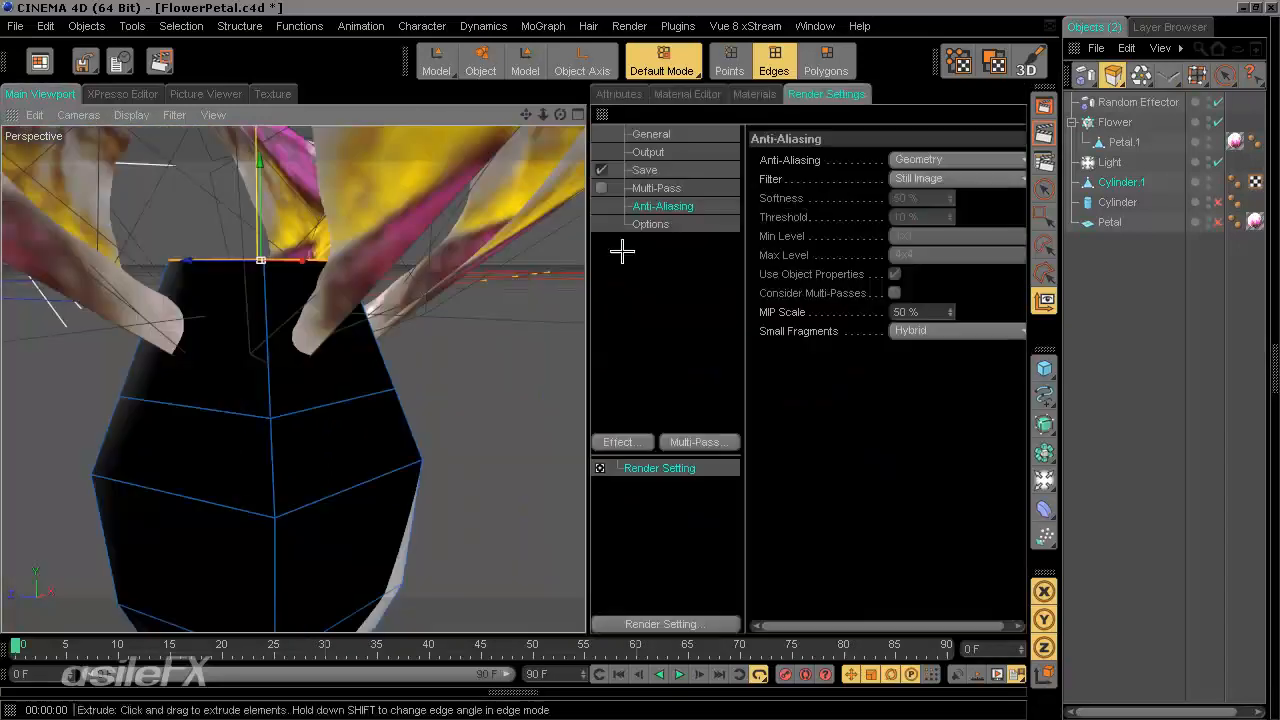
click(620, 94)
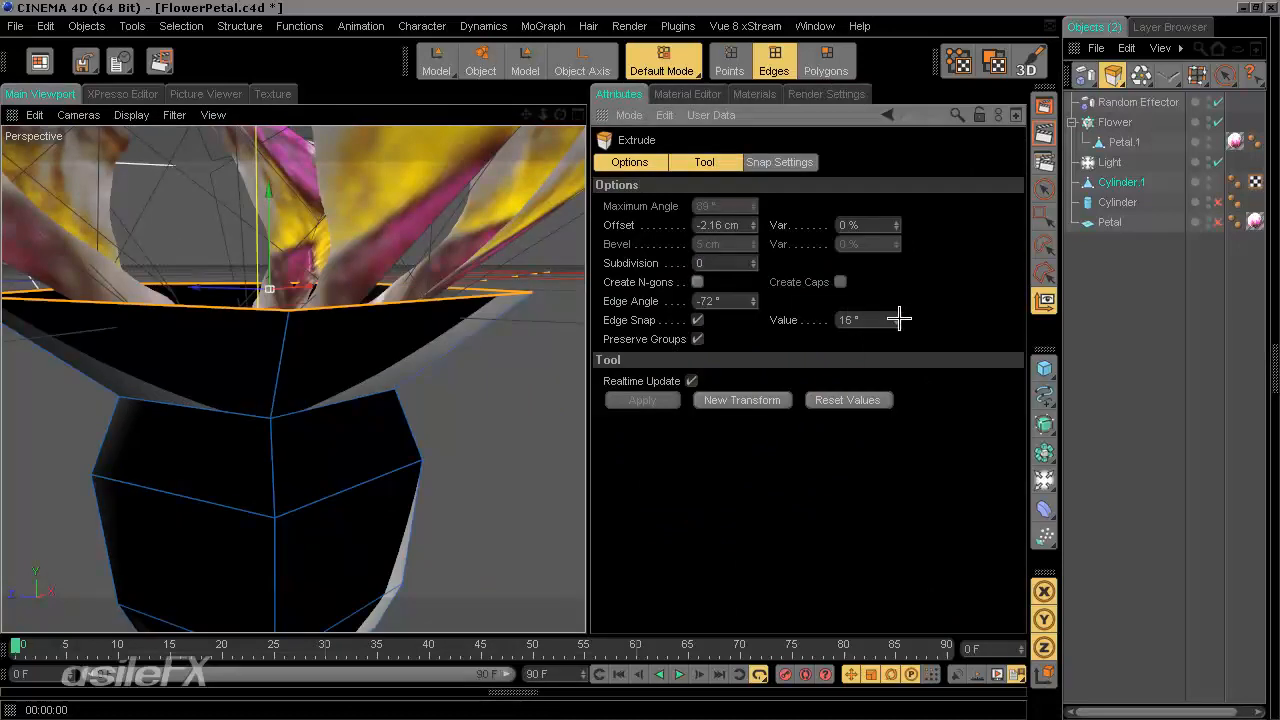
alt+drag(254, 355, 590, 355)
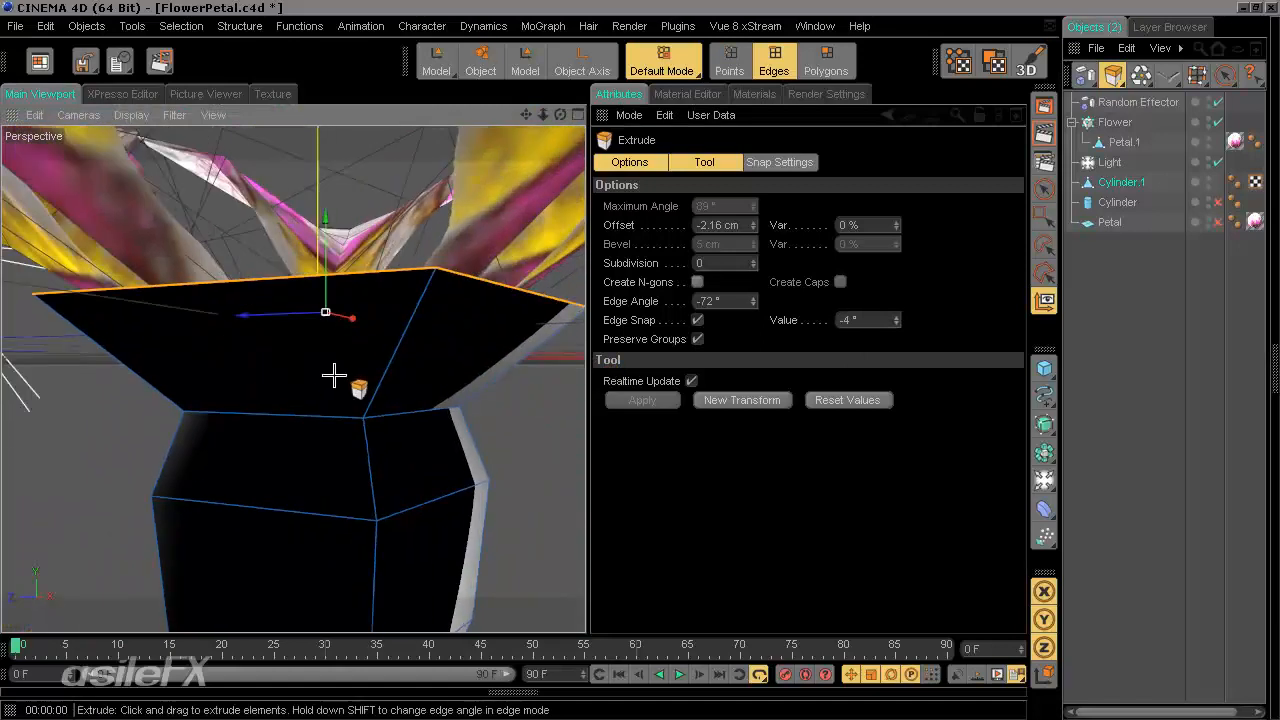
Turn off Preserve Groups so each rim edge extrudes as a separate flap, and examine the flaps all around the base.
click(698, 339)
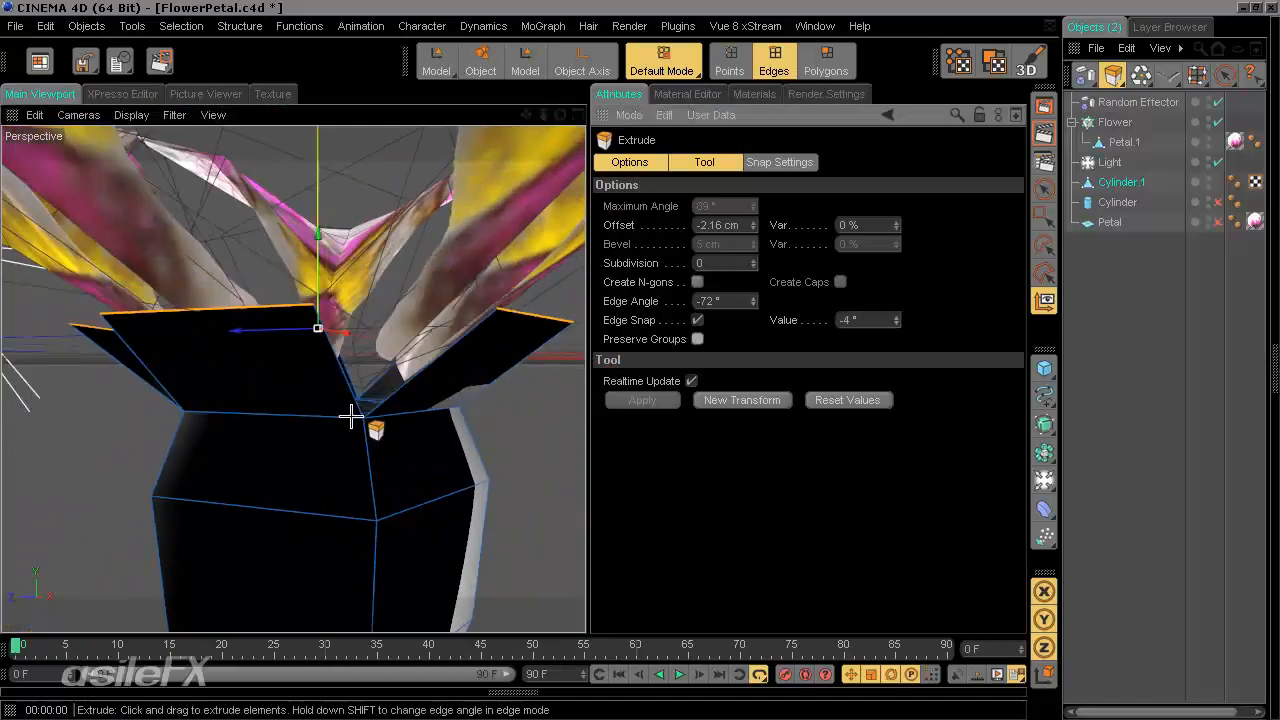
drag(357, 420, 494, 422)
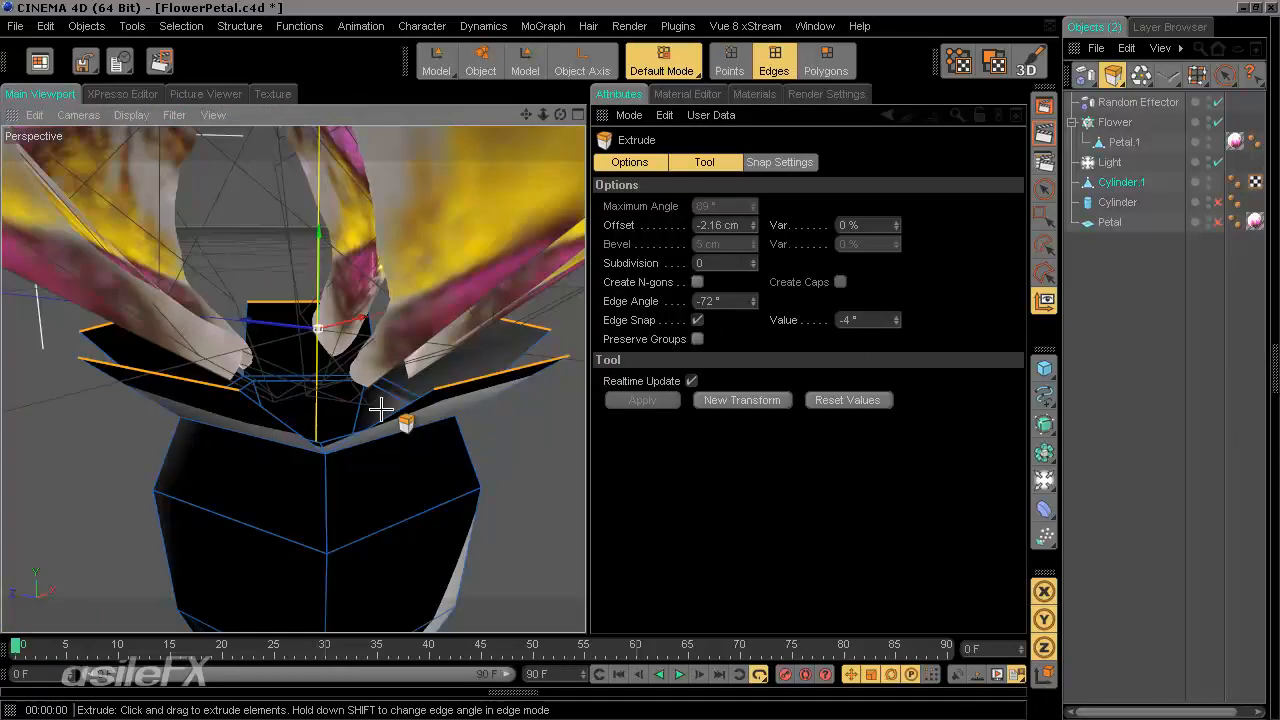
alt+drag(380, 410, 583, 360)
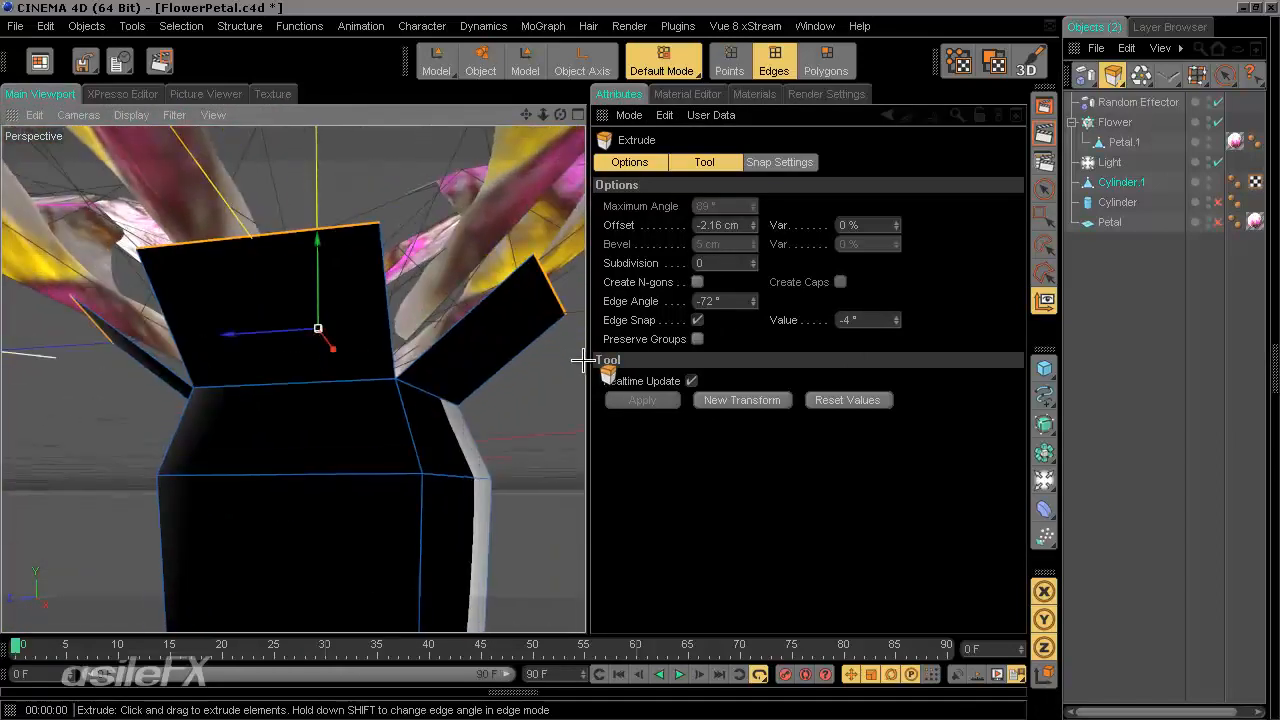
alt+drag(399, 356, 590, 360)
alt+drag(398, 405, 586, 363)
scroll(461, 410, up, 3)
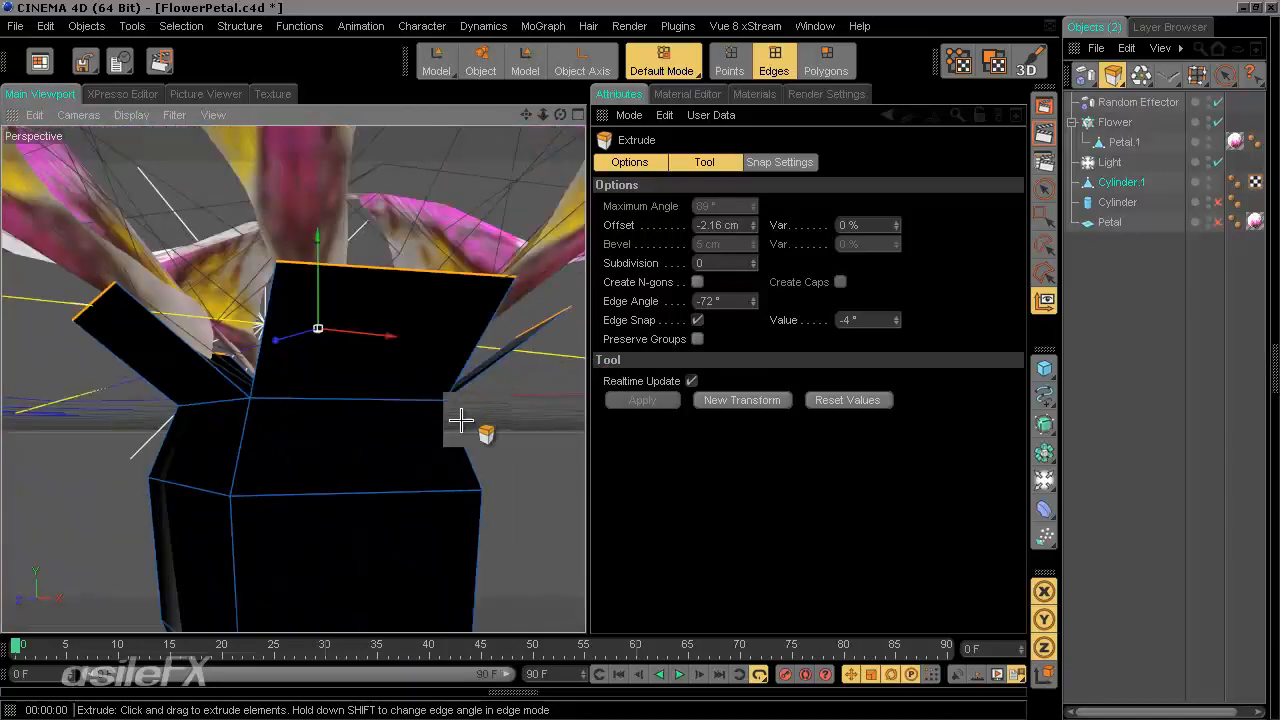
alt+drag(460, 420, 629, 358)
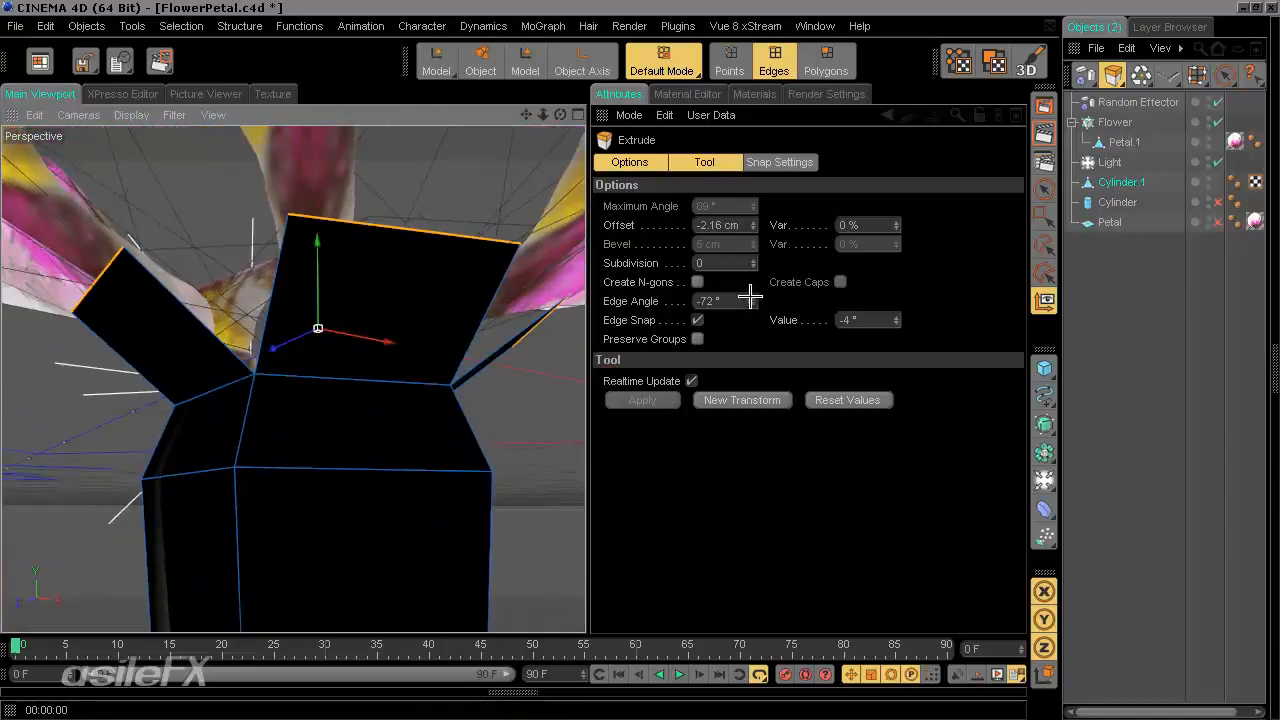
Set the flap extrusion's edge angle to -77°, its edge snap value to -18° and its offset to about -2.3 cm.
drag(750, 296, 749, 300)
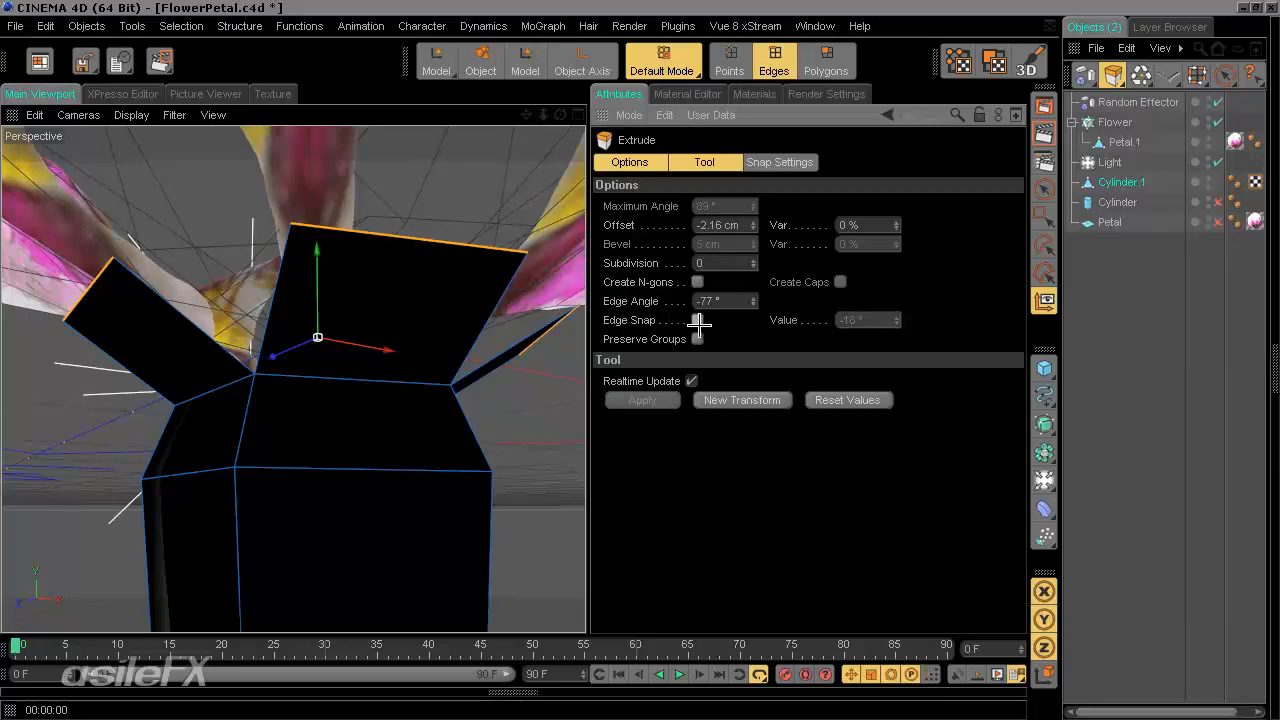
drag(752, 230, 752, 229)
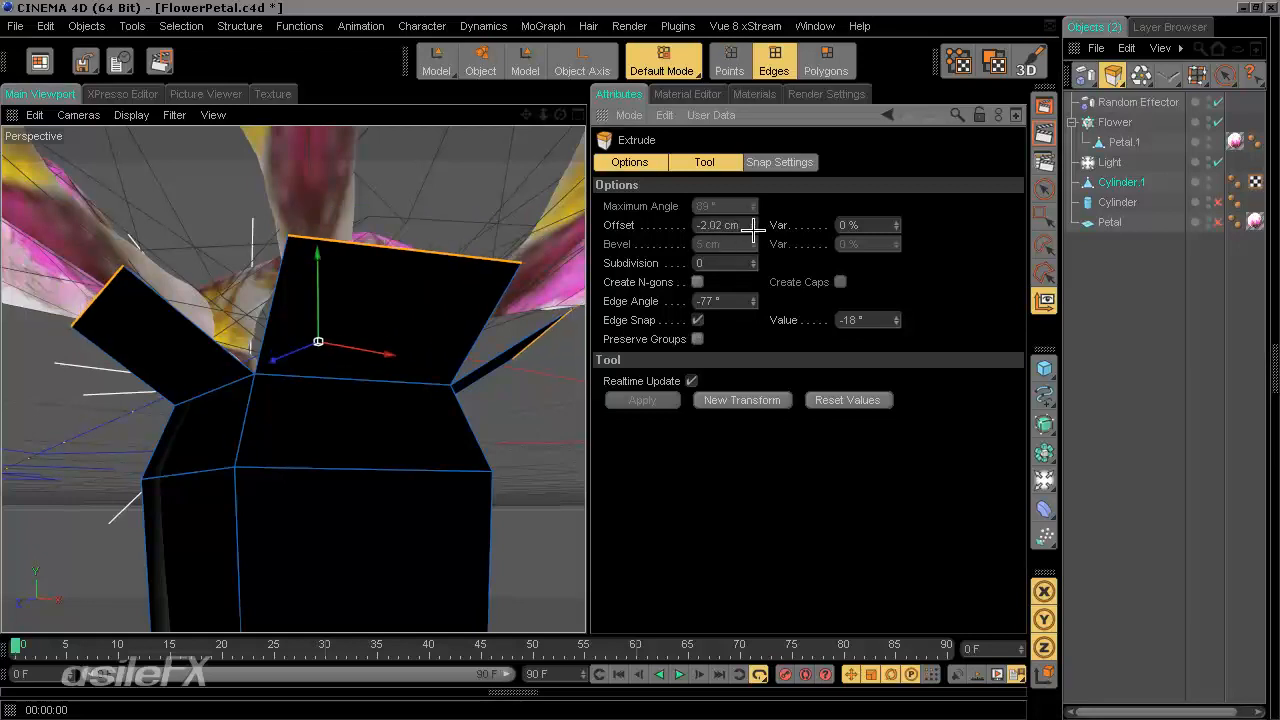
alt+drag(328, 342, 502, 345)
drag(757, 224, 755, 219)
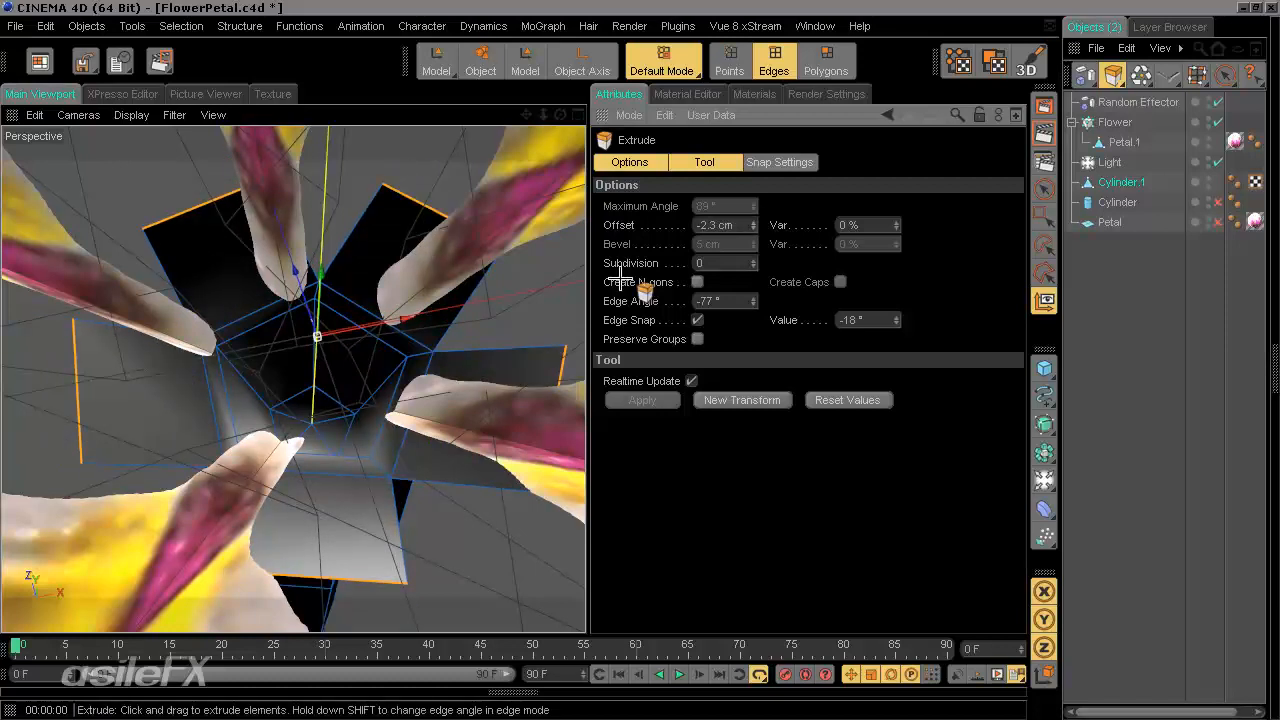
drag(760, 222, 750, 224)
Extrude the flaps' outer edges a second time with an offset of about 2.18 cm and an edge angle of -22°.
key(t)
drag(351, 283, 588, 359)
key(d)
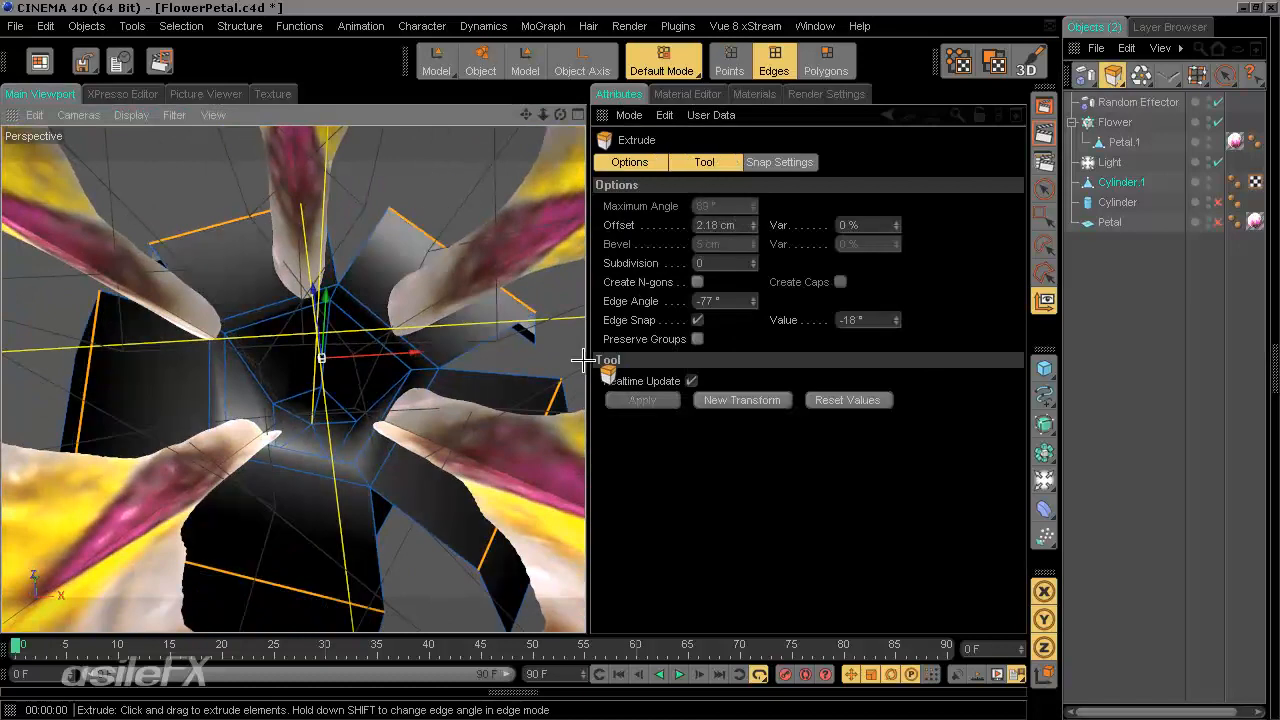
alt+drag(409, 287, 586, 352)
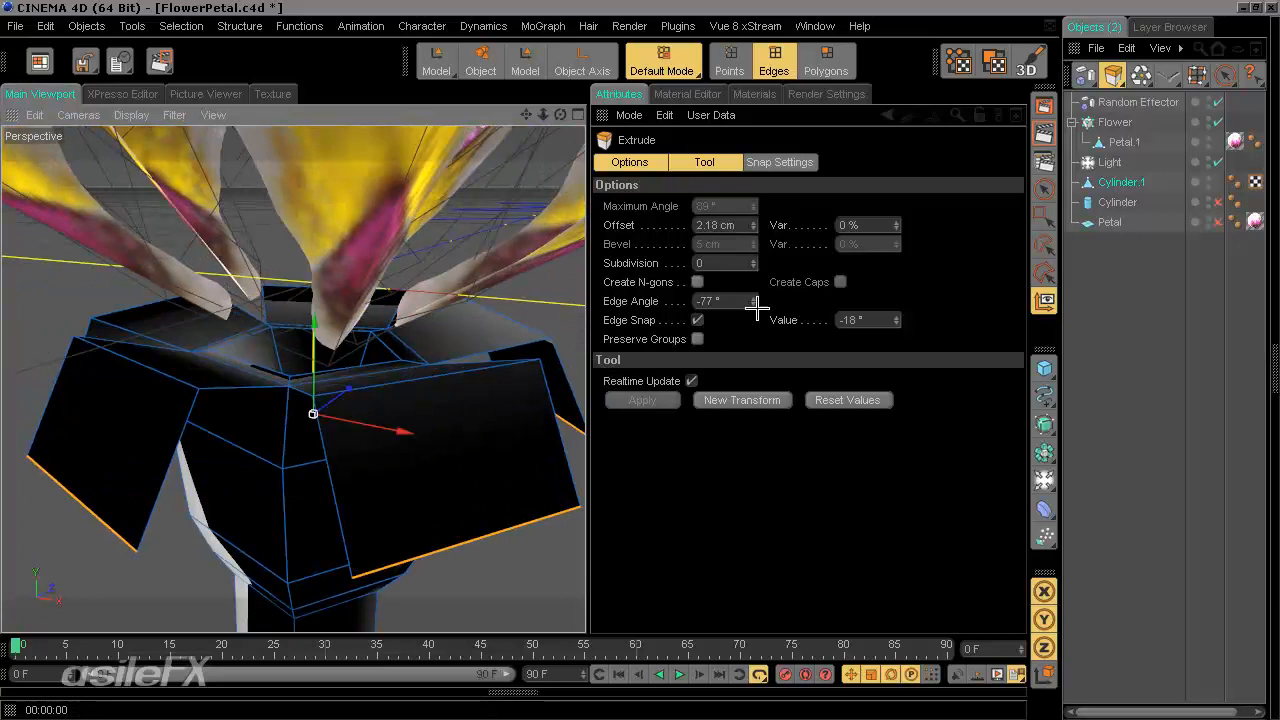
drag(757, 310, 751, 298)
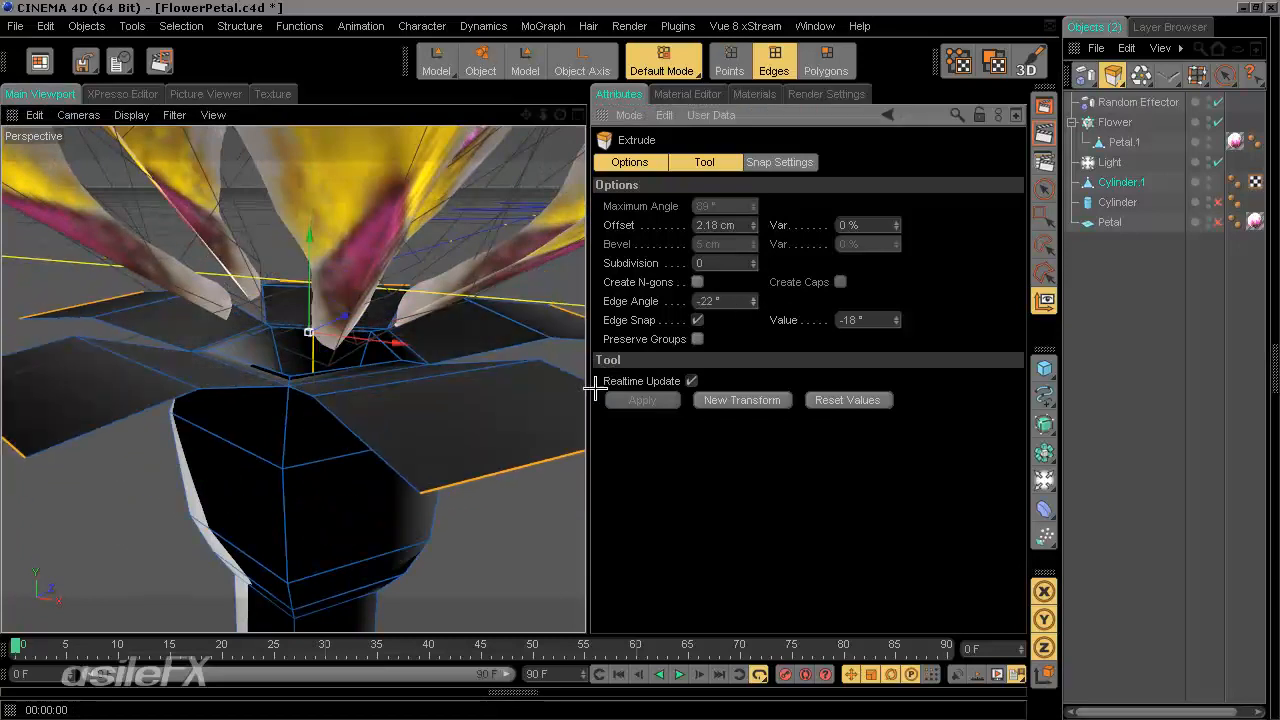
mouse_move(595, 388)
alt+mouse_down()
mouse_move(586, 357)
mouse_move(586, 380)
mouse_move(586, 360)
mouse_move(580, 370)
alt+mouse_up()
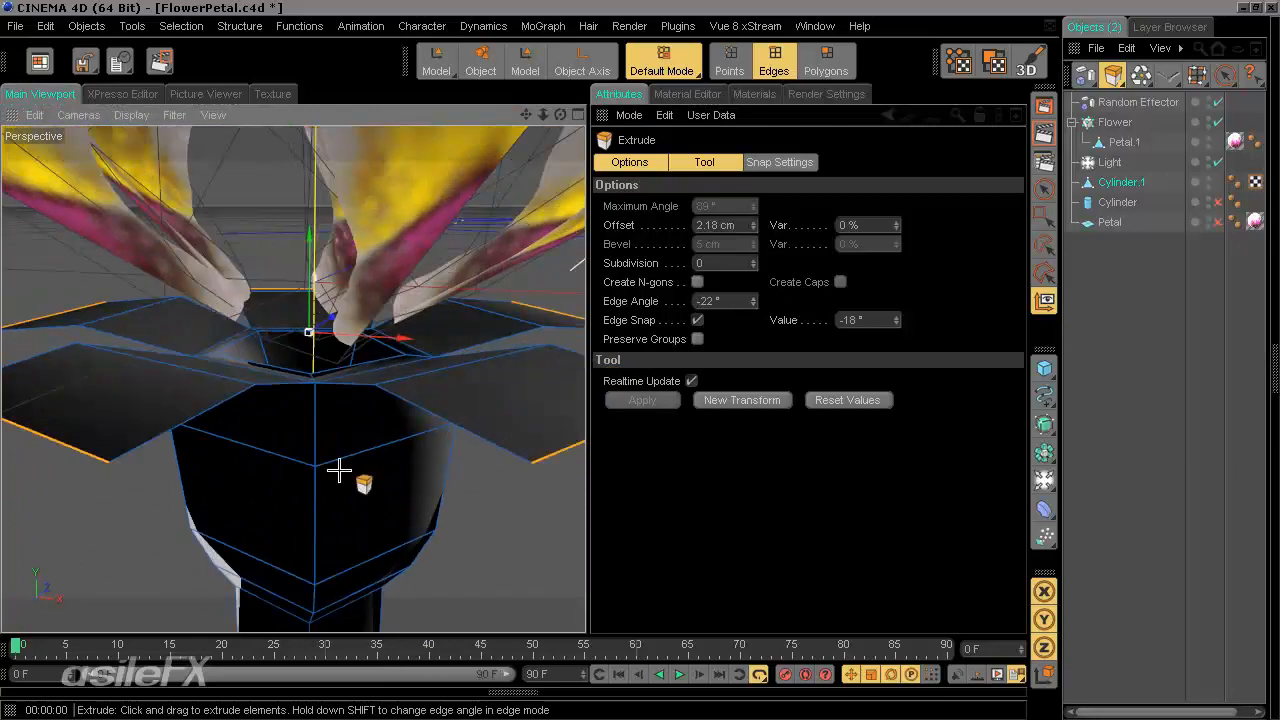
scroll(339, 470, down, 3)
alt+drag(339, 470, 580, 360)
scroll(381, 508, up, 3)
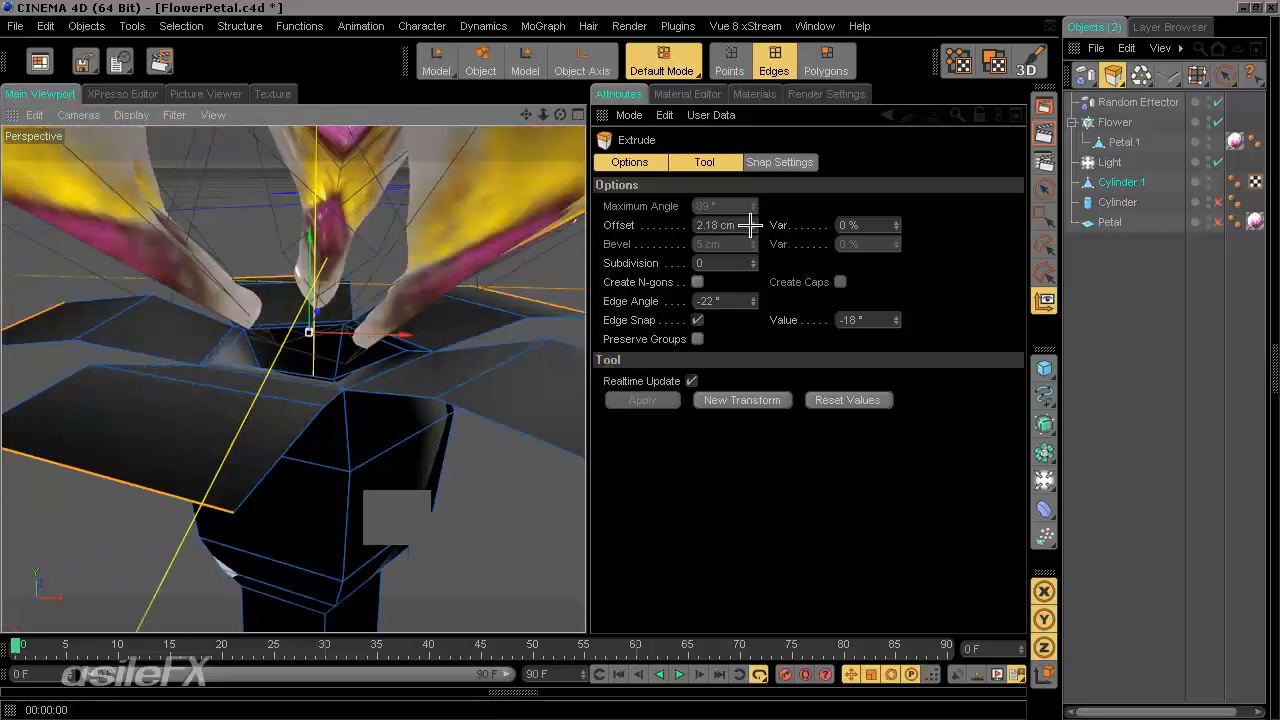
Lengthen the second flap extrusion to an offset of 3.19 cm and adjust its edge angle to -25°.
drag(750, 226, 751, 216)
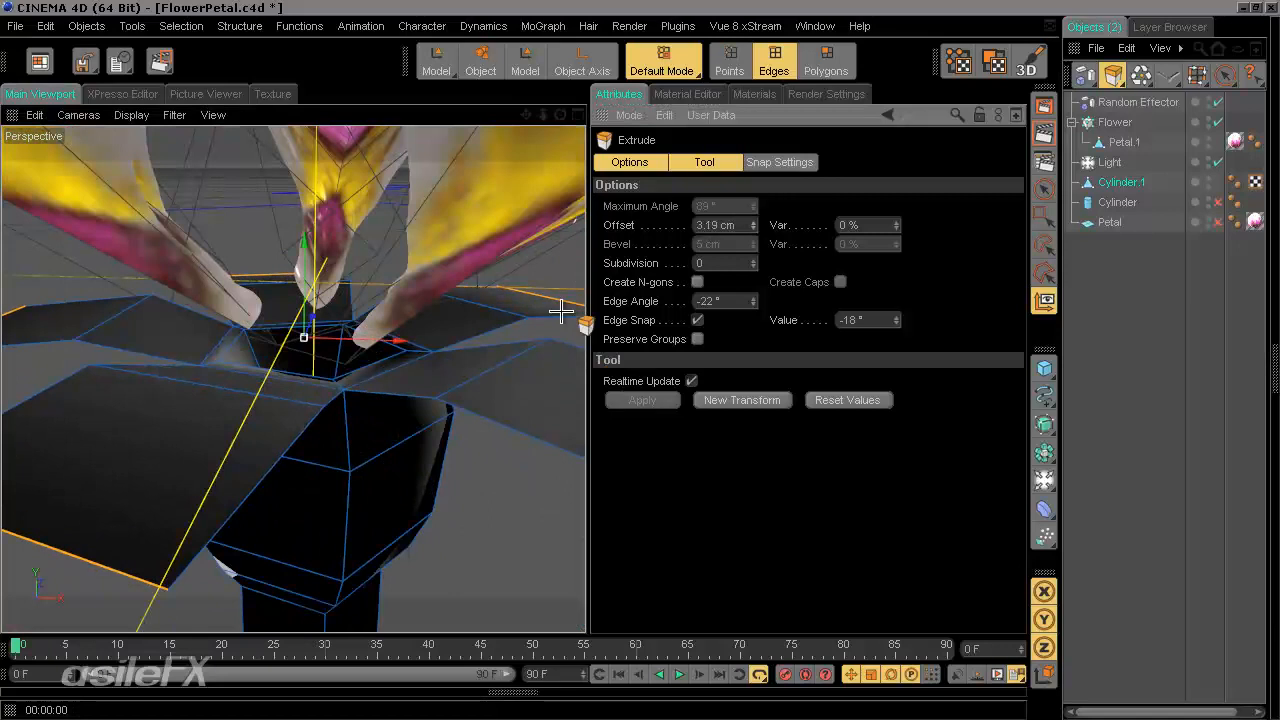
scroll(291, 442, down, 5)
alt+drag(263, 428, 552, 436)
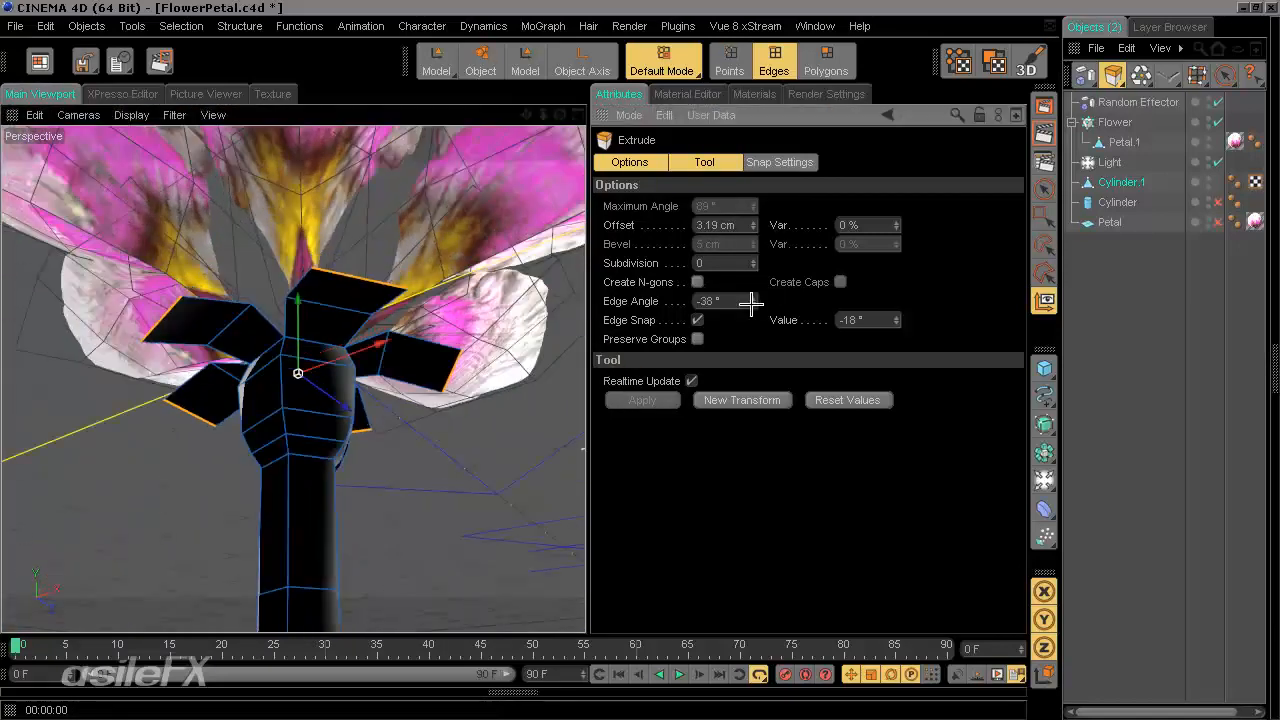
mouse_move(753, 301)
mouse_down()
mouse_move(750, 283)
mouse_move(749, 296)
mouse_up()
Try an offset variation of about 50% on the second flap extrusion, then return the variation to 0%.
alt+drag(586, 366, 585, 359)
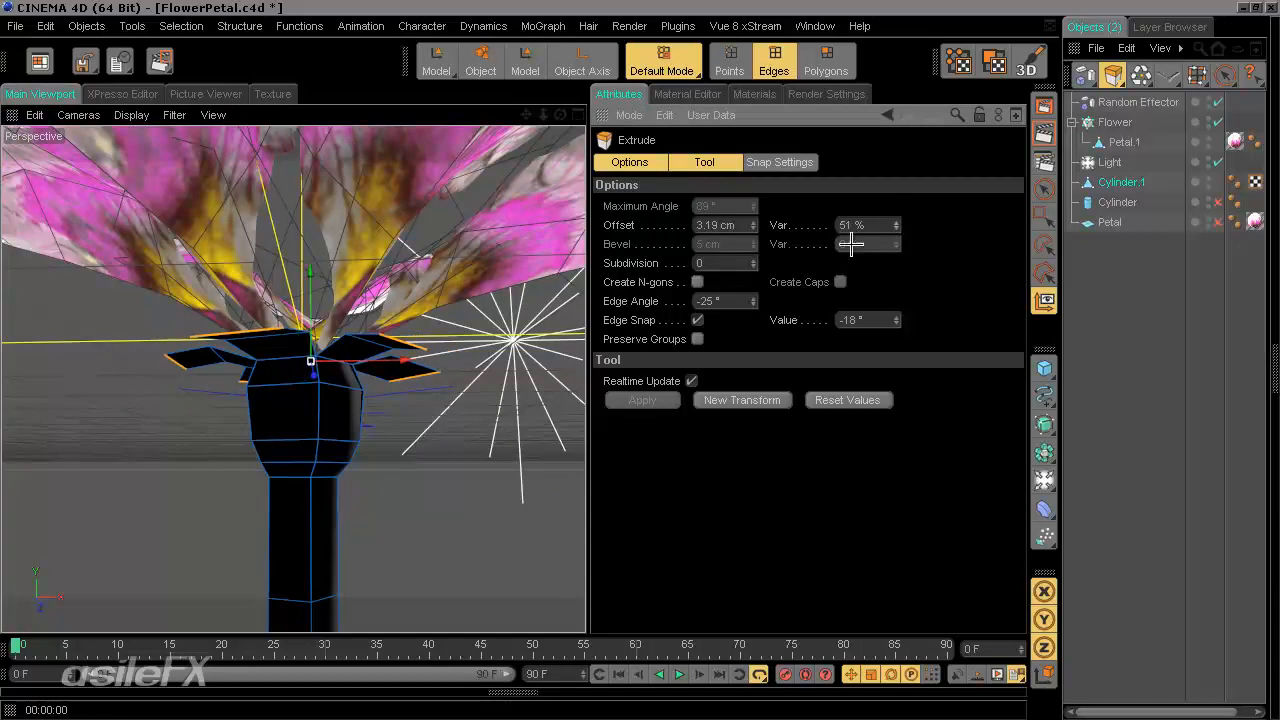
alt+drag(406, 480, 586, 360)
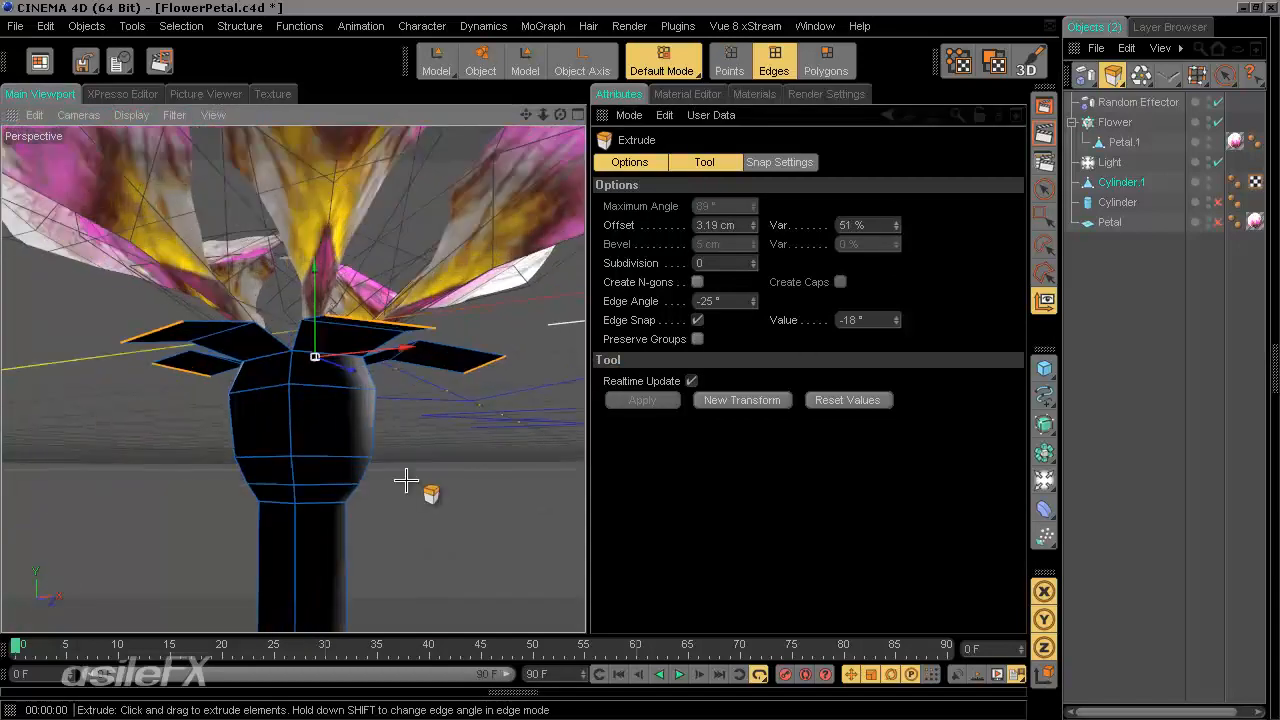
alt+drag(406, 480, 711, 369)
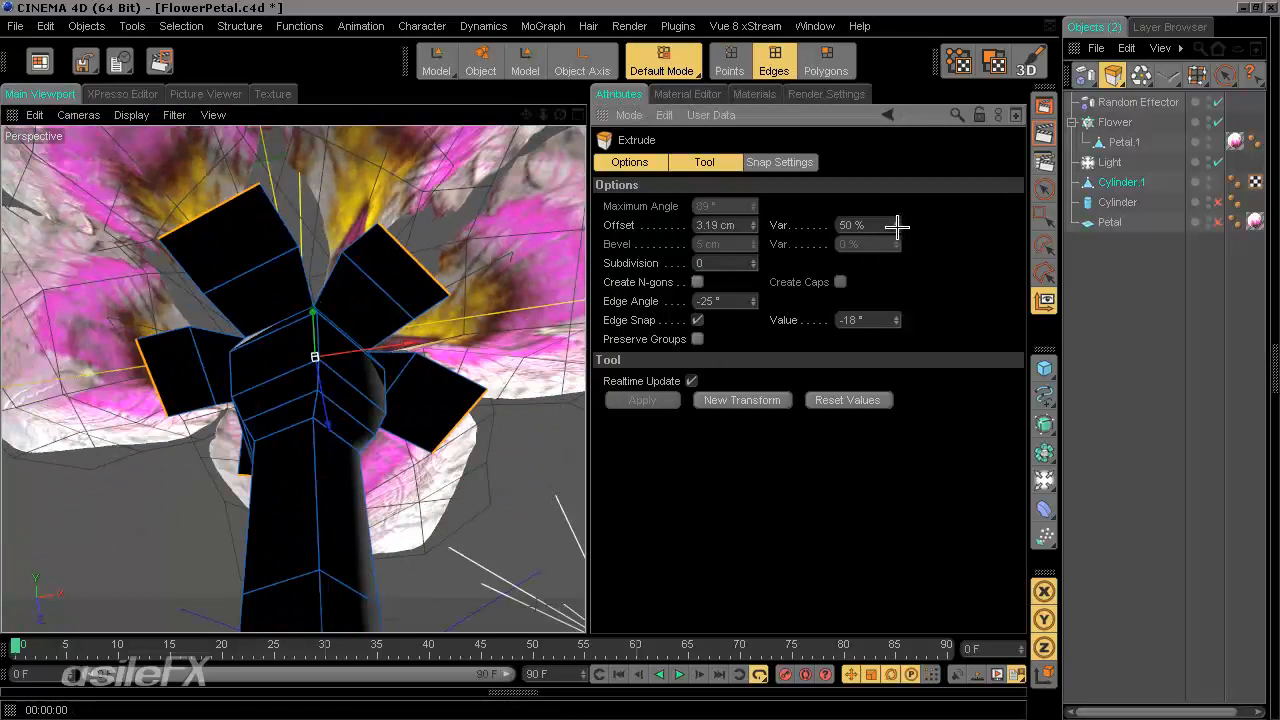
drag(895, 224, 897, 226)
alt+drag(339, 383, 364, 486)
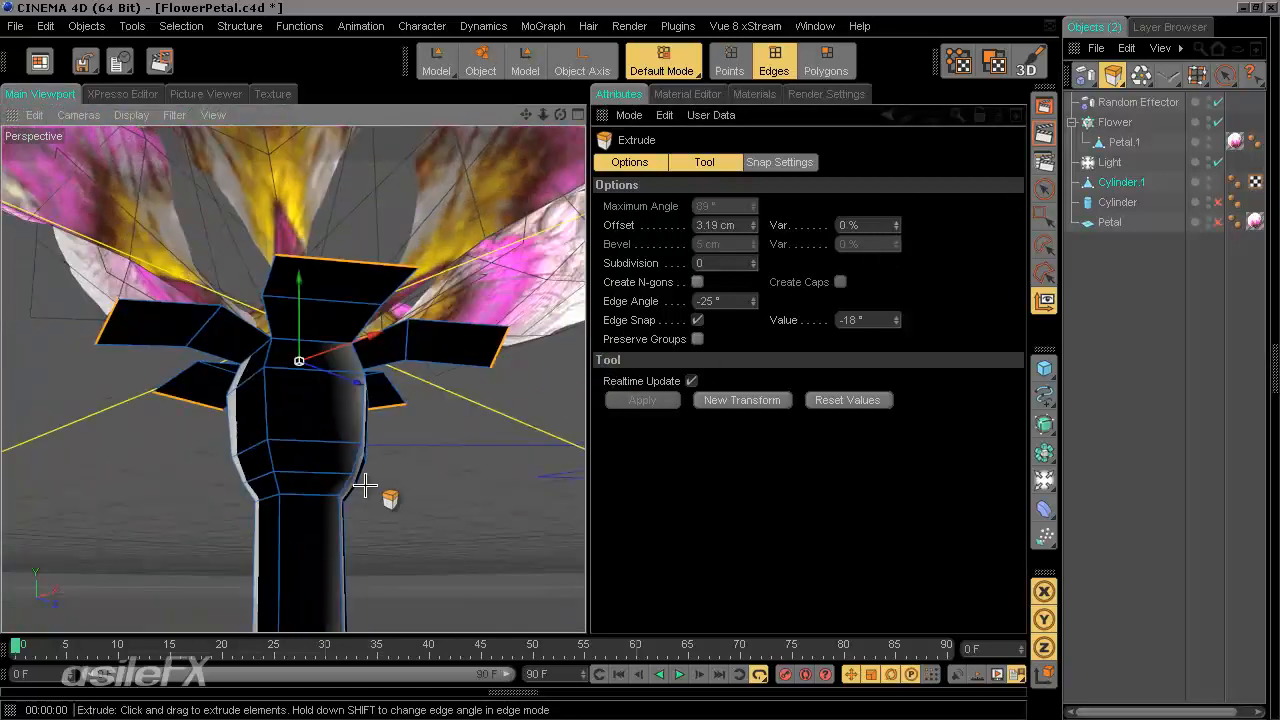
Set the second flap extrusion's offset to 2.51 cm and its edge angle to -26°.
alt+right_drag(390, 481, 471, 450)
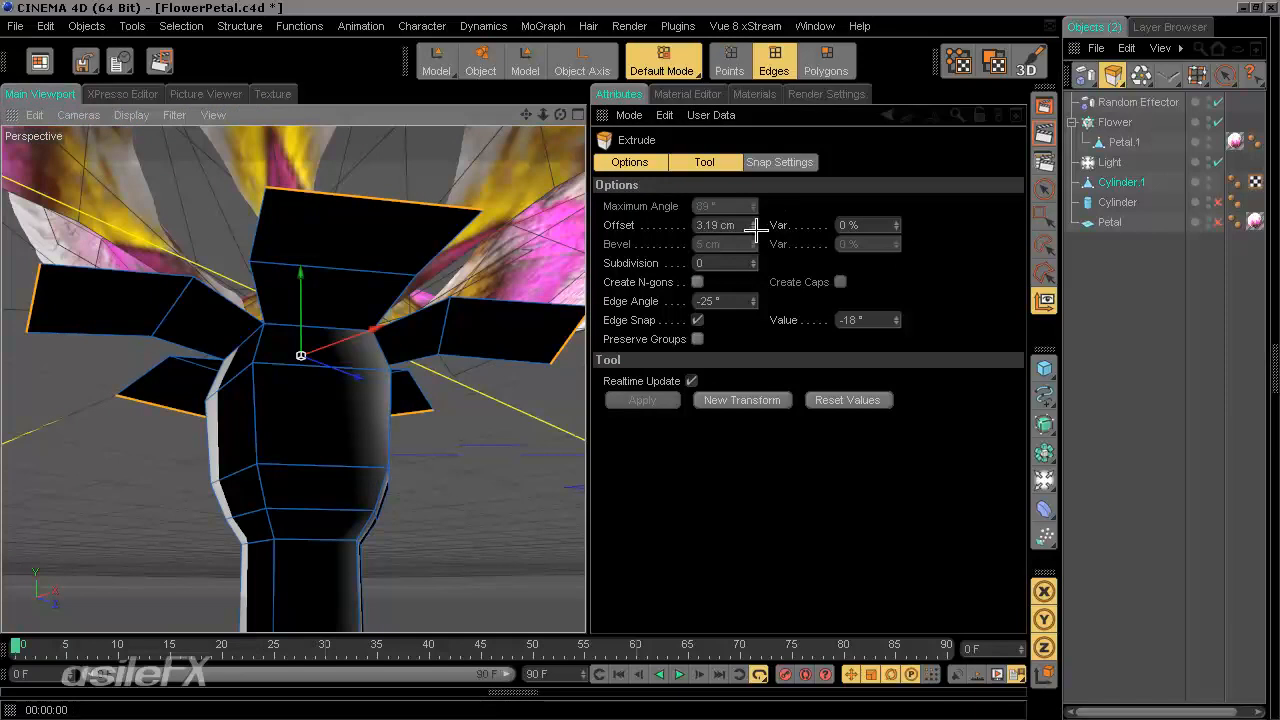
drag(755, 230, 755, 230)
drag(749, 296, 755, 300)
alt+drag(540, 370, 560, 335)
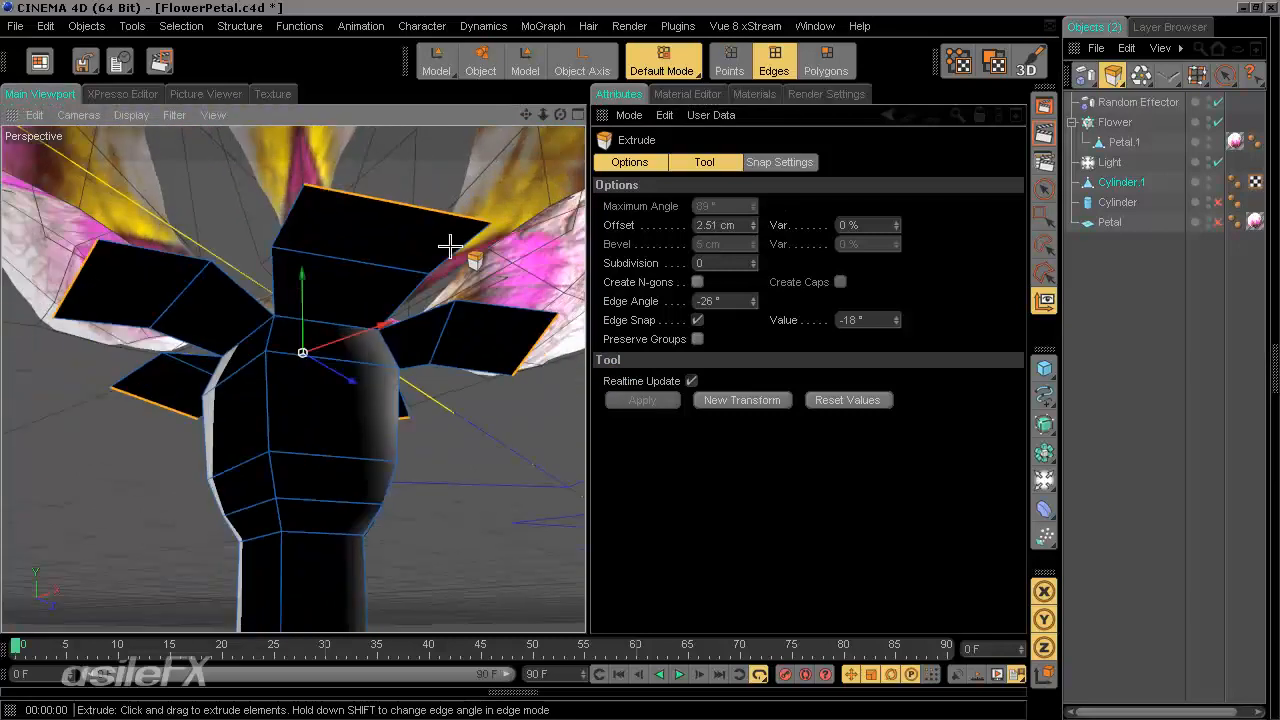
Select the flaps' outer polygons with Live Selection, move them slightly downward, clear the selection and check the flaps' shape.
click(830, 56)
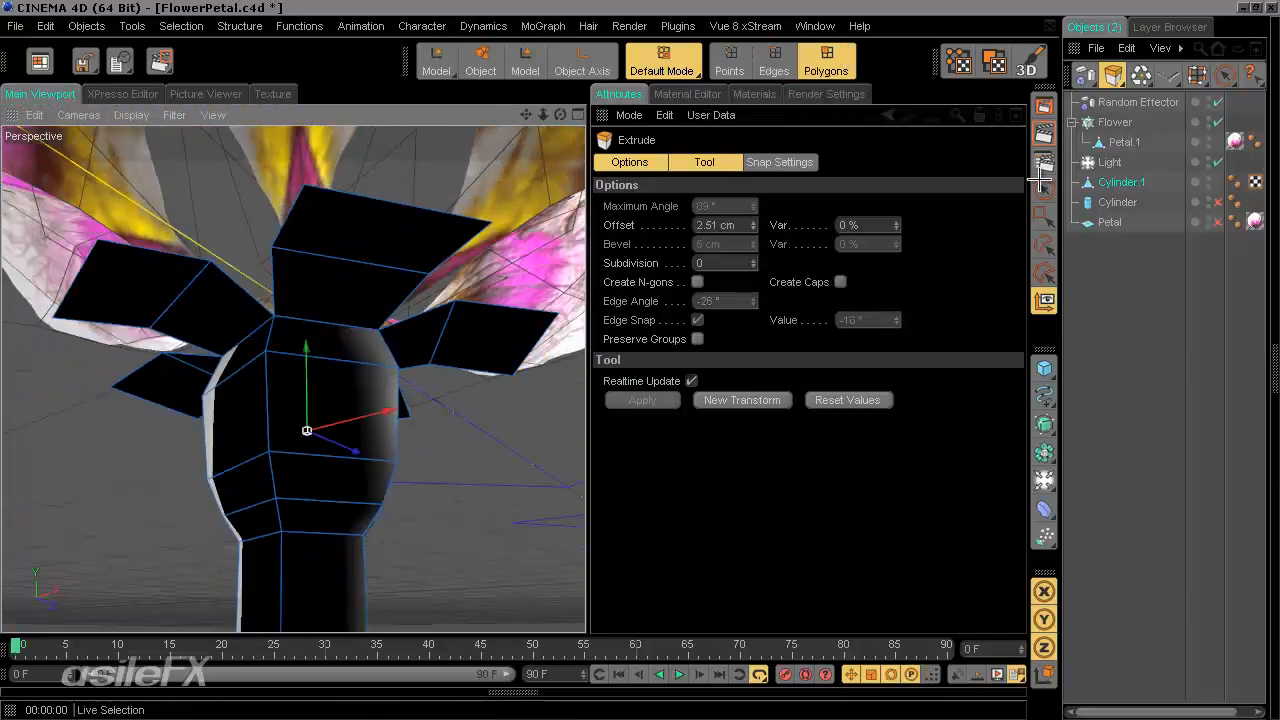
click(1044, 189)
click(329, 237)
shift+click(495, 345)
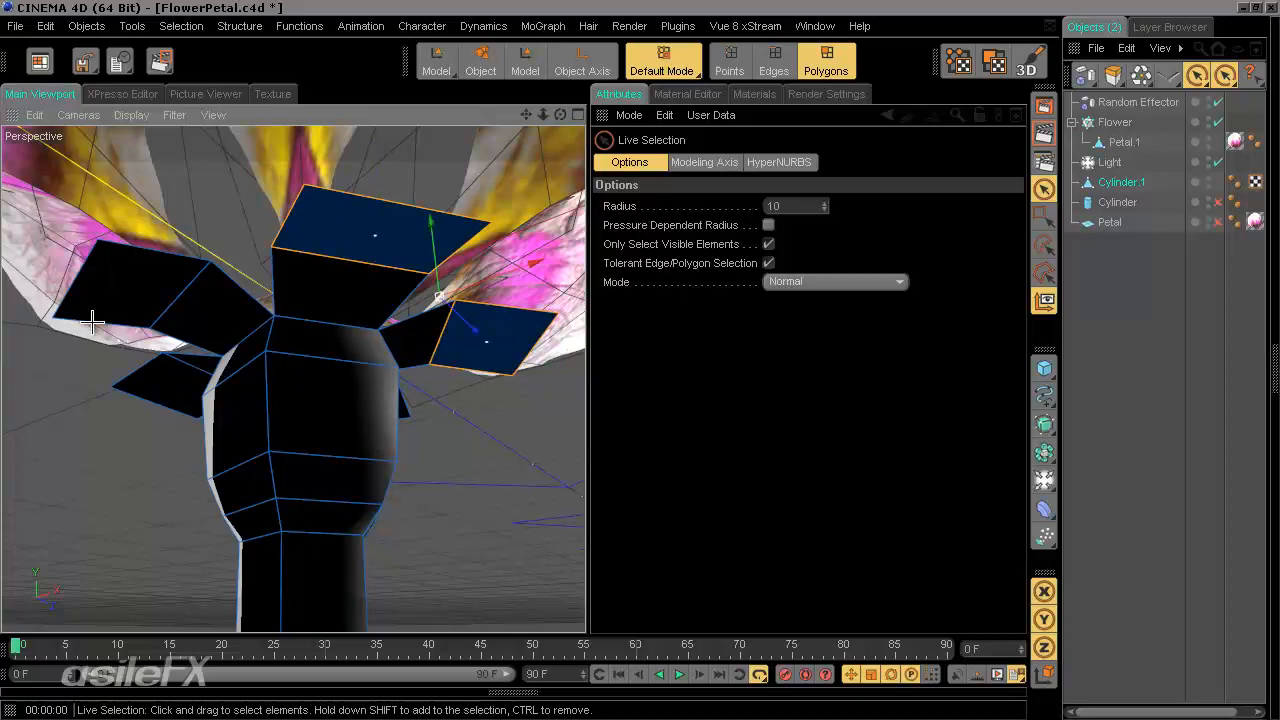
shift+click(127, 291)
alt+drag(80, 451, 183, 221)
alt+drag(260, 222, 323, 371)
drag(262, 233, 262, 242)
click(409, 413)
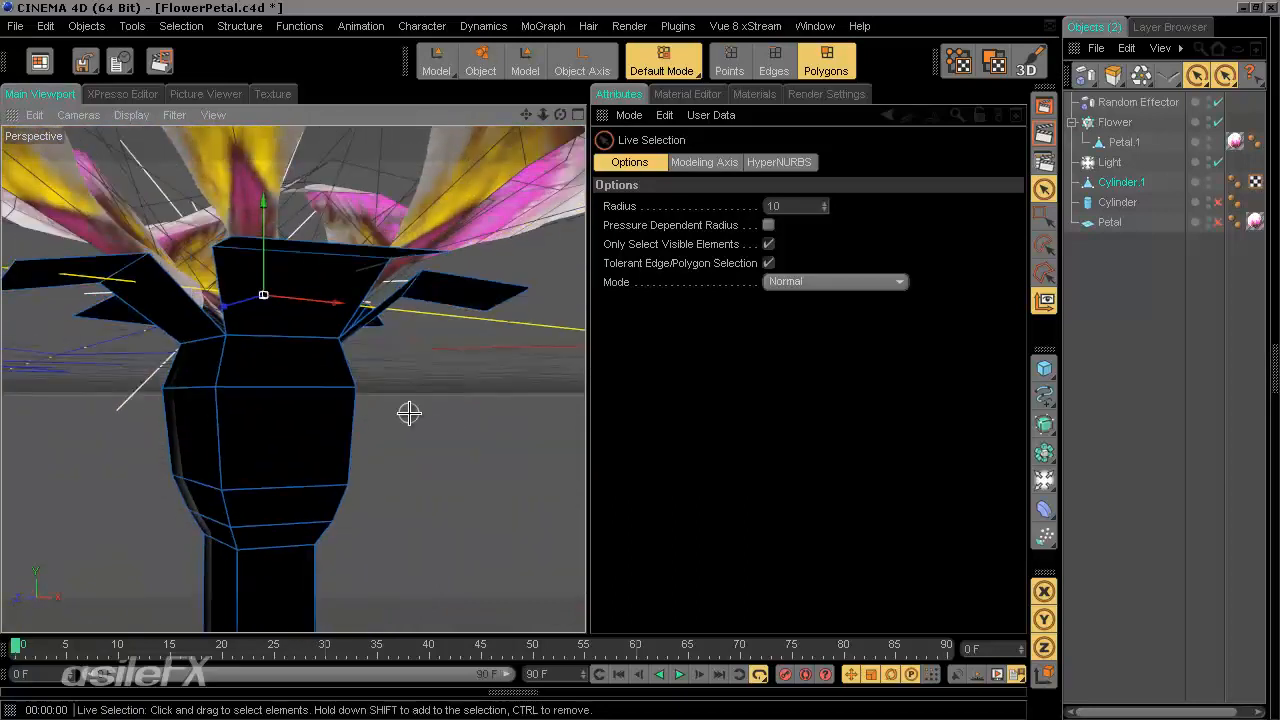
alt+drag(314, 441, 585, 361)
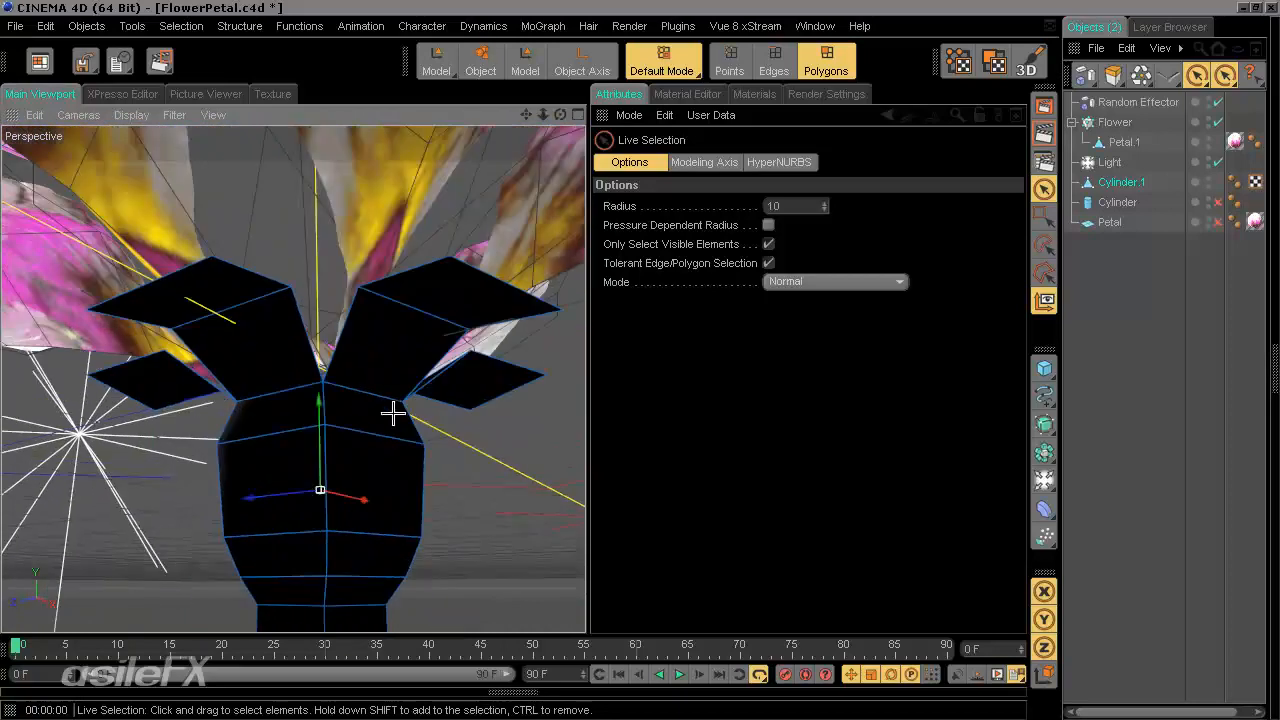
alt+right_drag(360, 370, 358, 330)
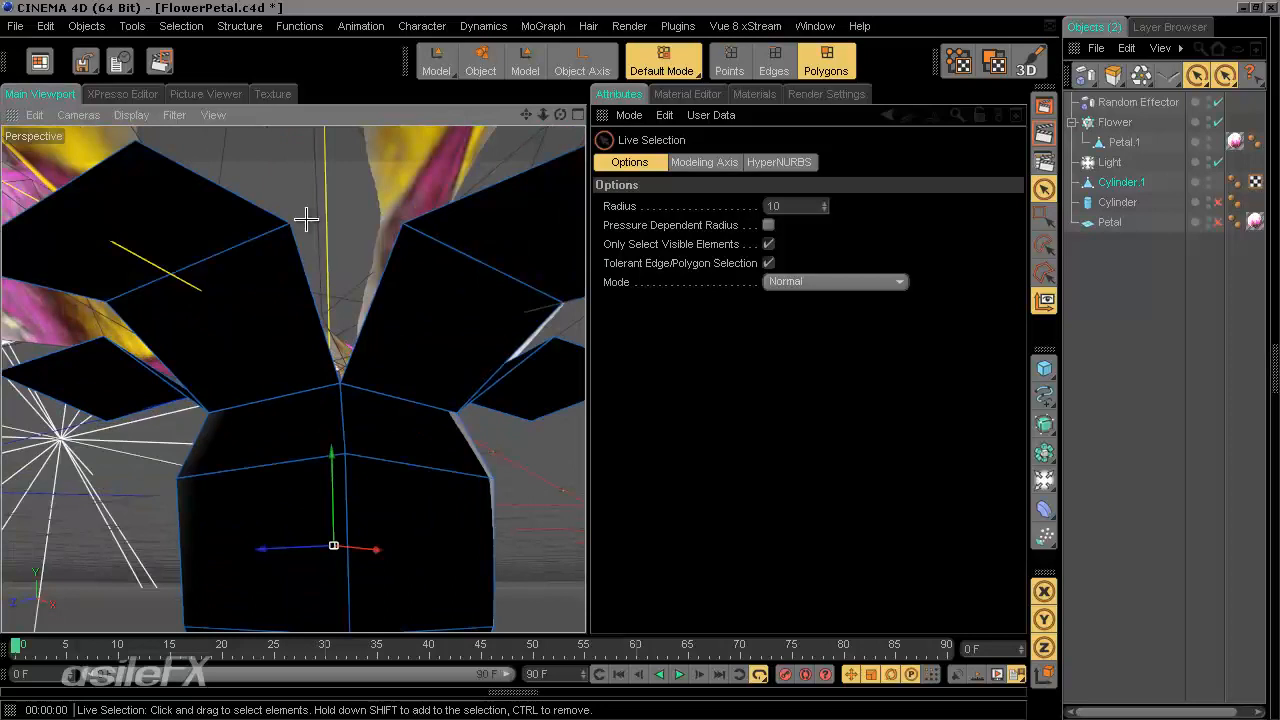
Switch to edge editing and loop-select the rim edges of the flower base where the flaps begin.
alt+drag(412, 340, 580, 357)
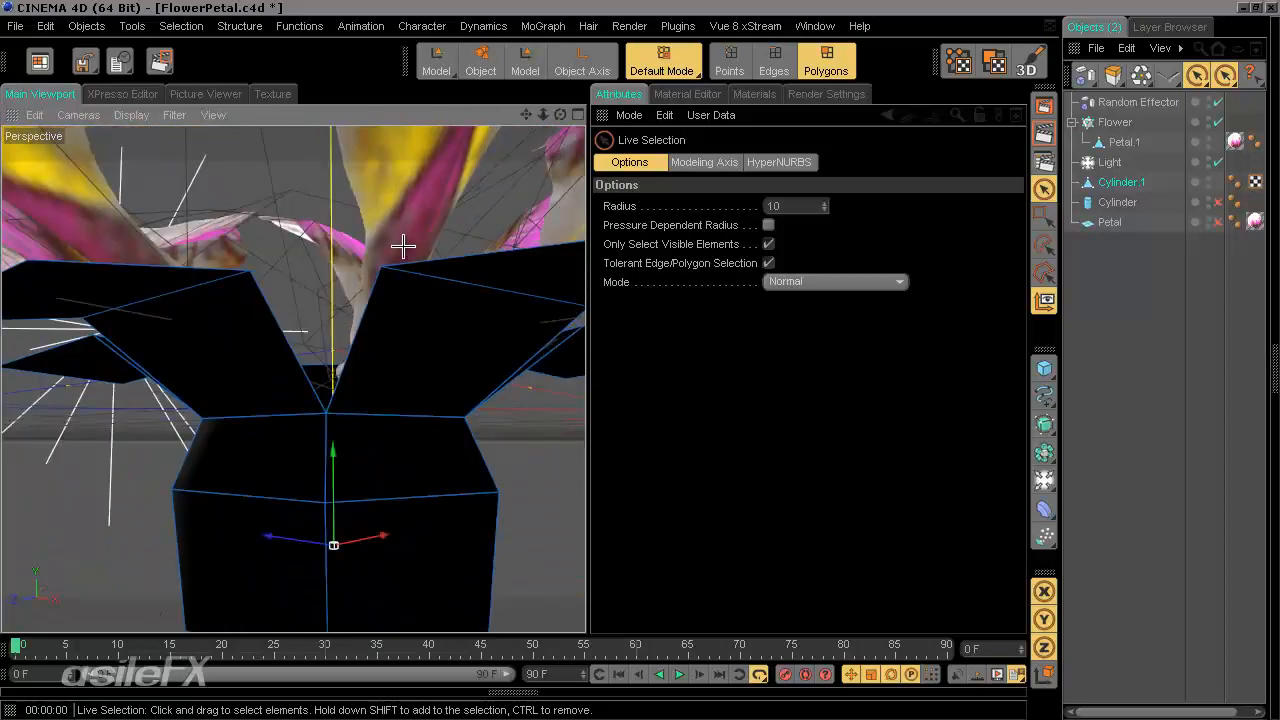
alt+drag(334, 311, 376, 399)
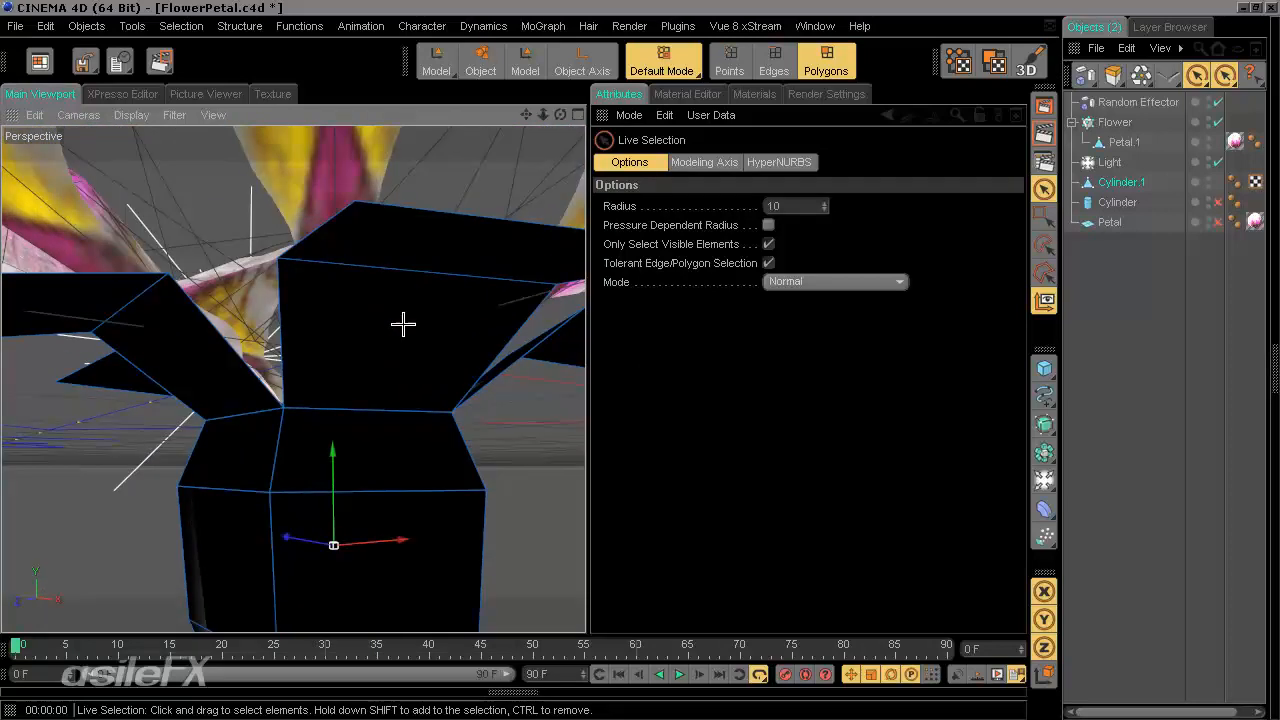
alt+drag(405, 323, 585, 357)
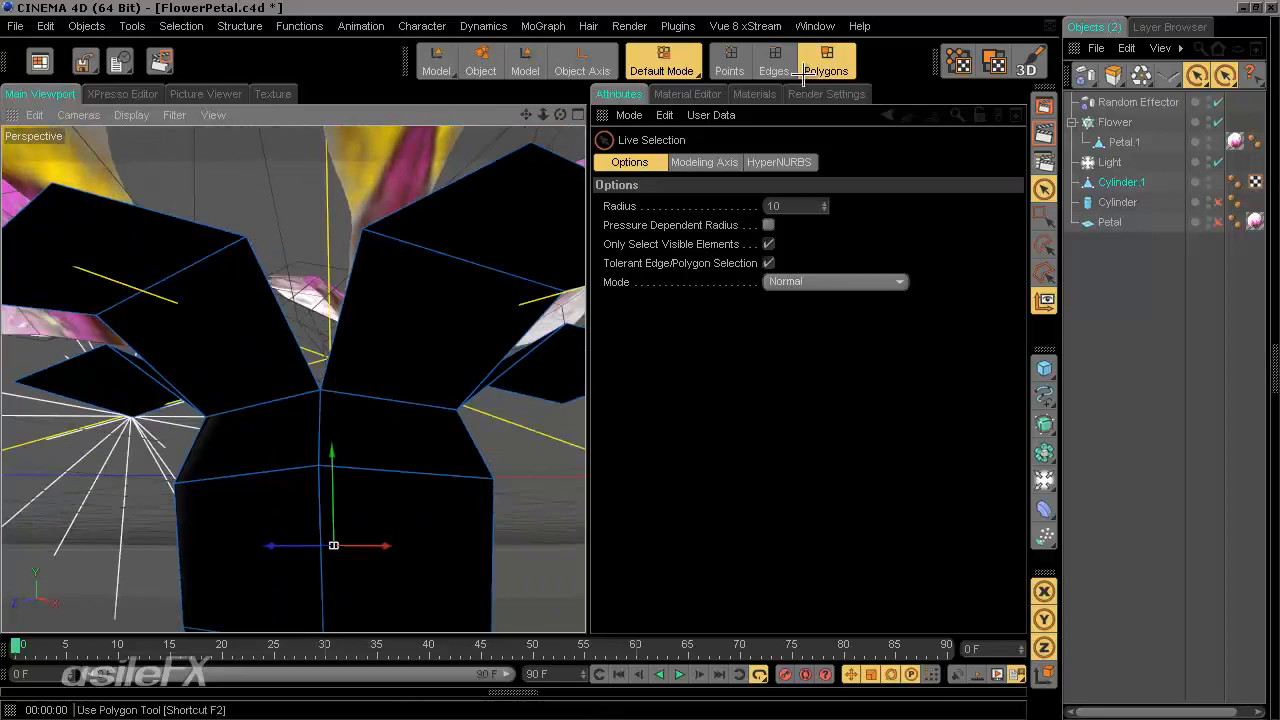
click(773, 60)
click(240, 26)
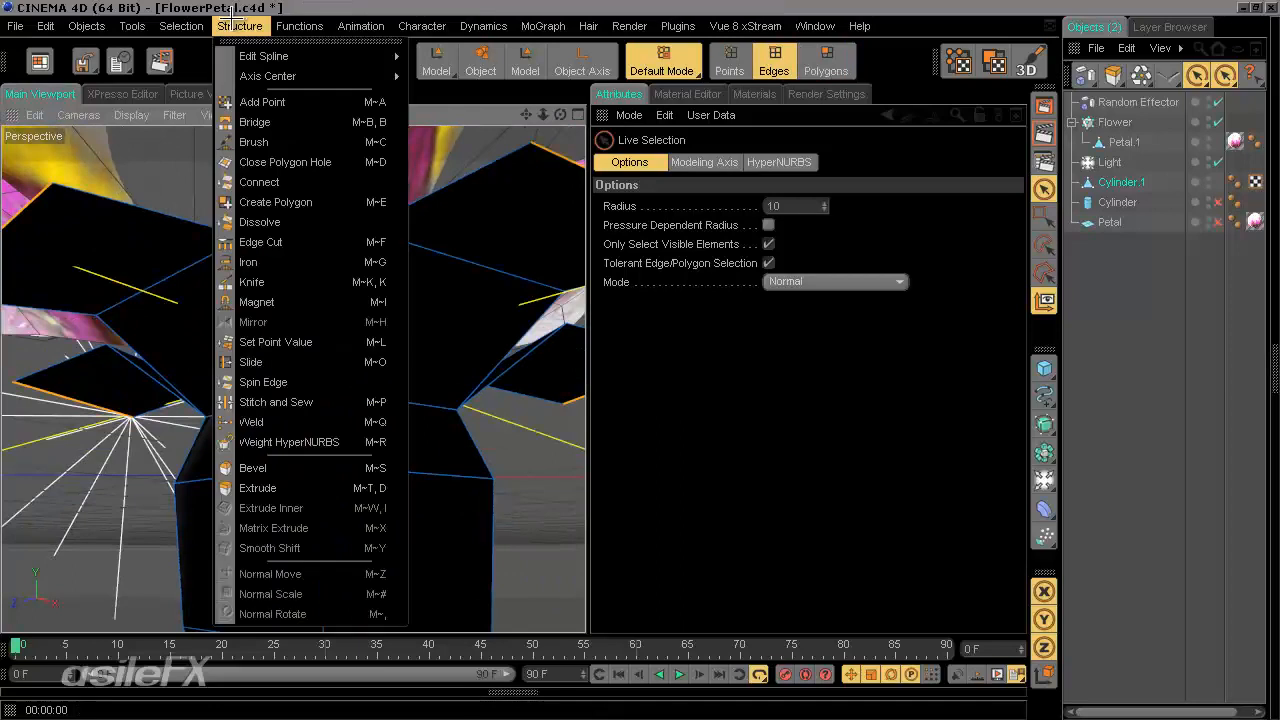
mouse_move(181, 26)
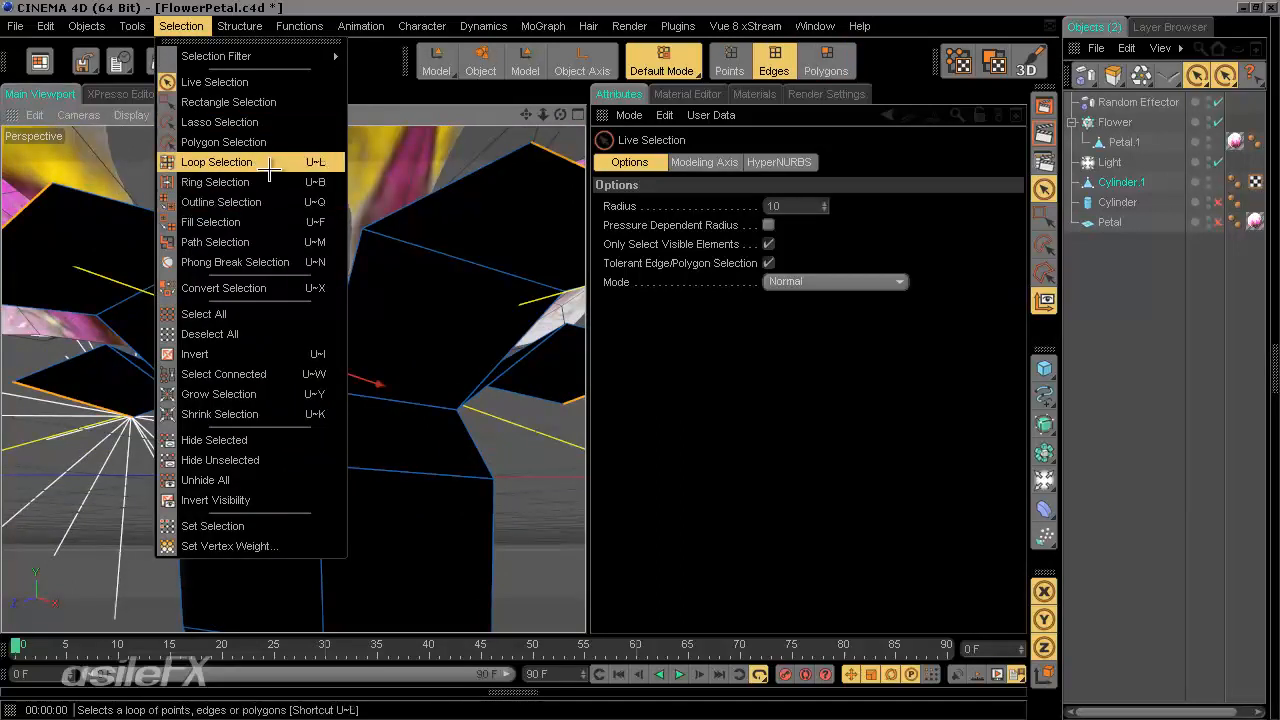
click(230, 162)
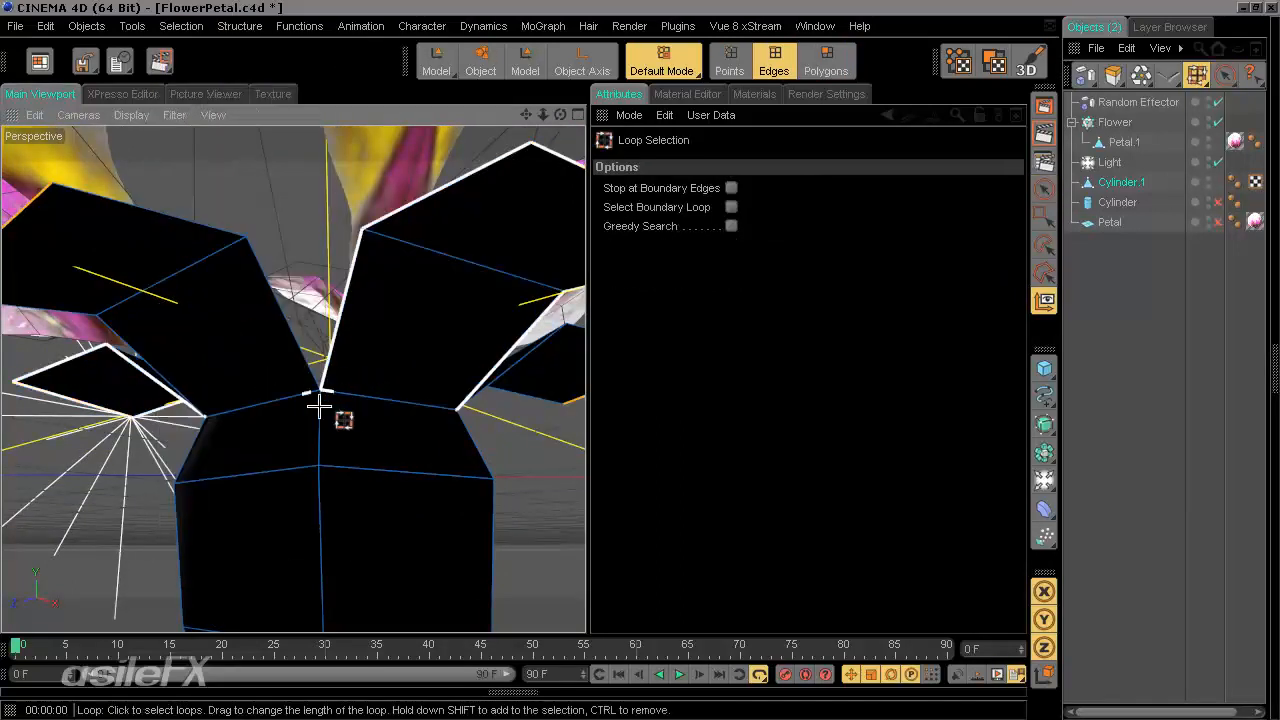
alt+drag(586, 366, 328, 368)
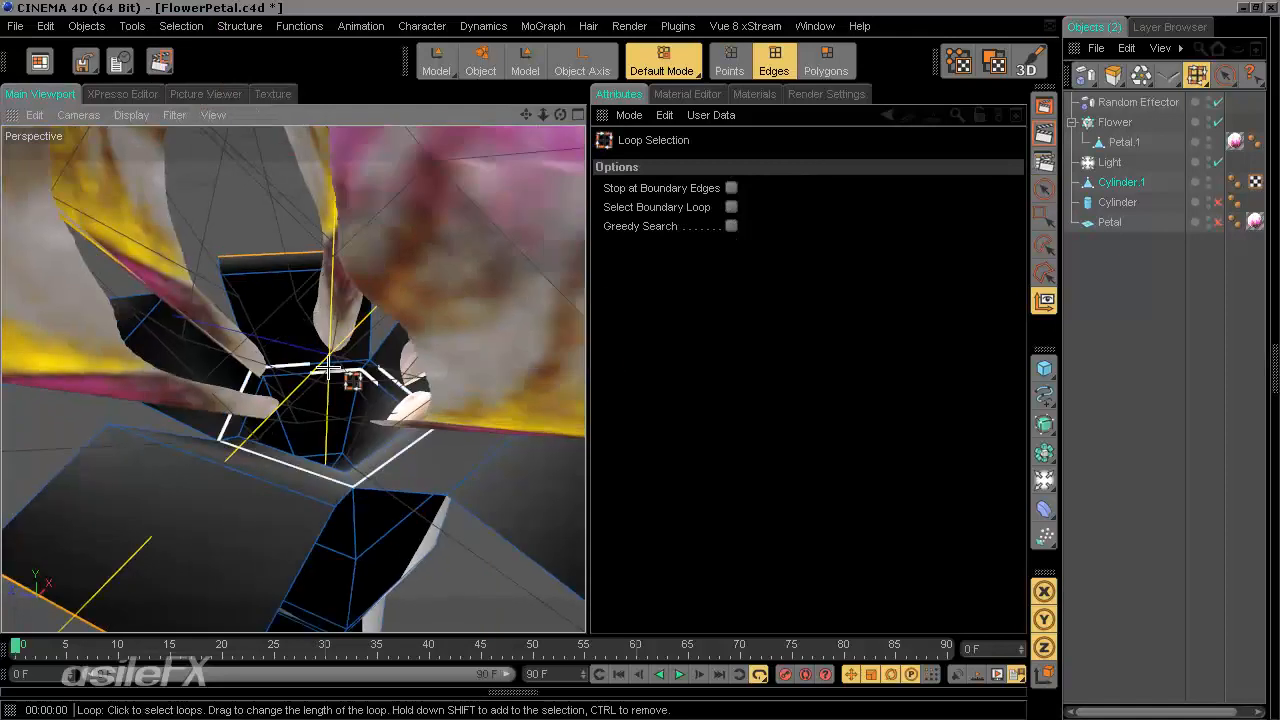
click(328, 370)
Scale the selected rim edge loop outward so the base flares wider beneath the flaps.
alt+drag(300, 514, 376, 489)
key(t)
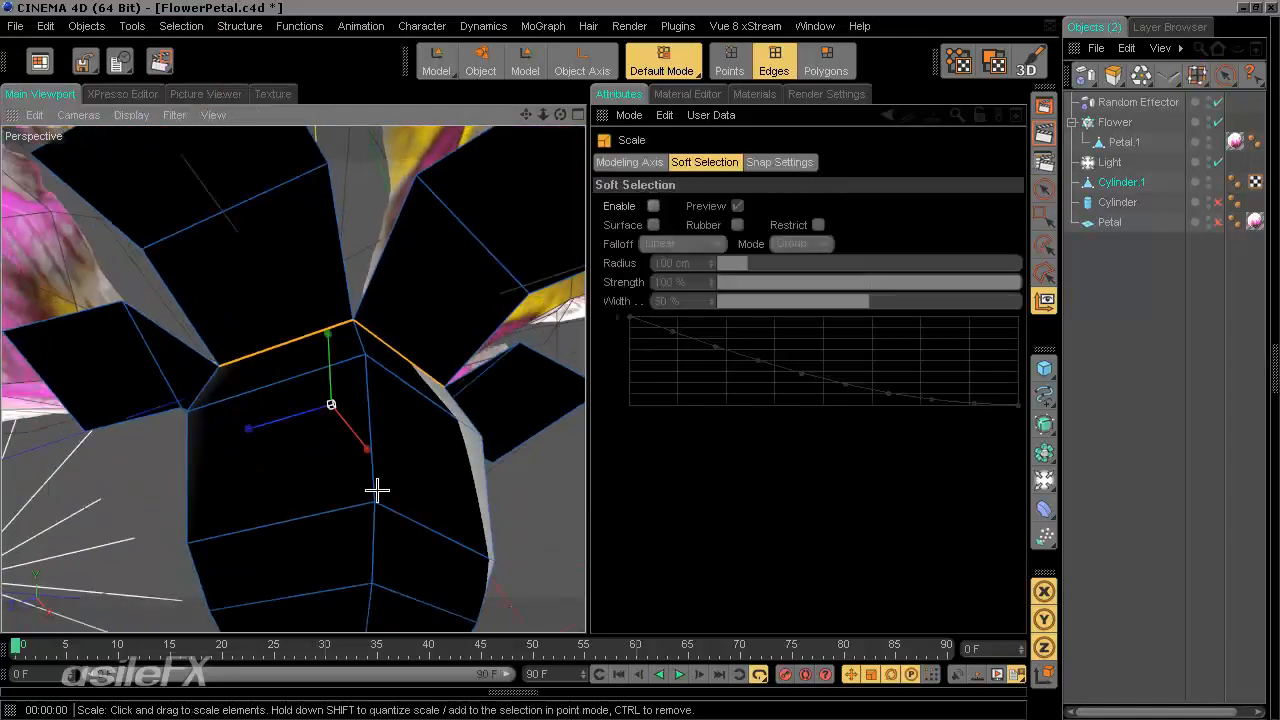
drag(590, 360, 586, 360)
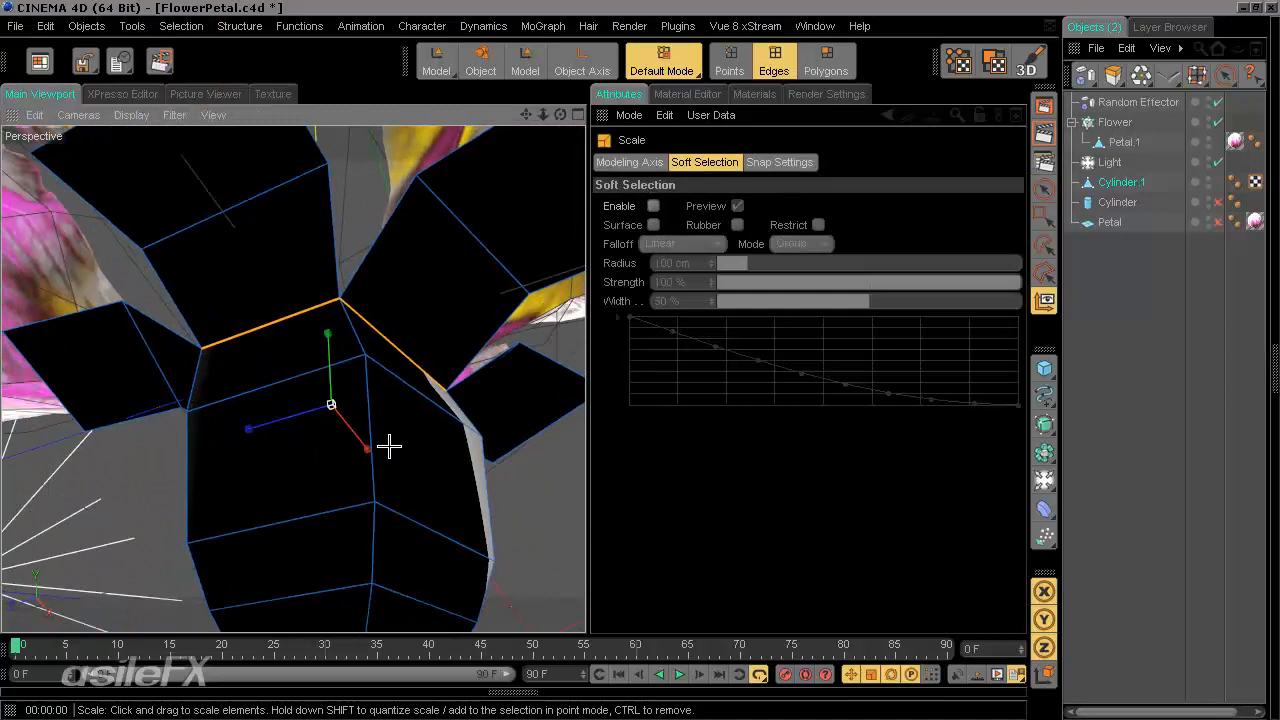
drag(389, 446, 586, 360)
alt+drag(586, 360, 344, 353)
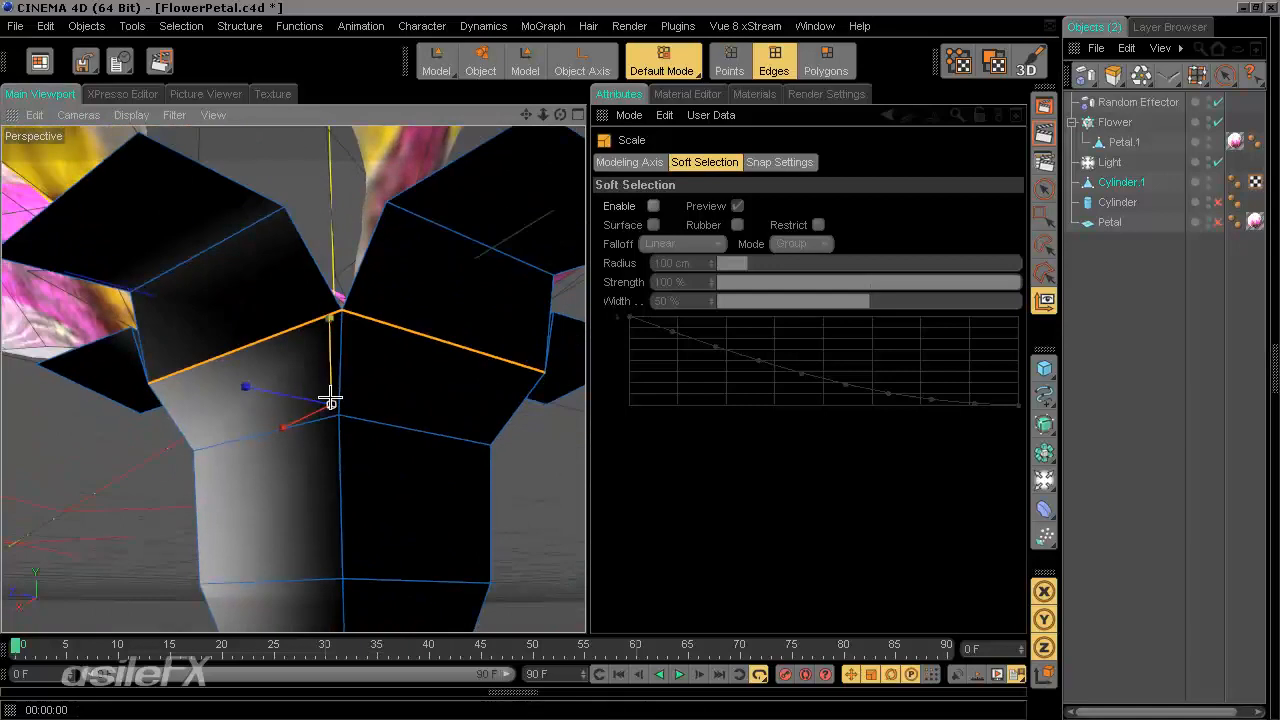
drag(420, 435, 368, 378)
drag(344, 335, 590, 370)
drag(417, 352, 588, 357)
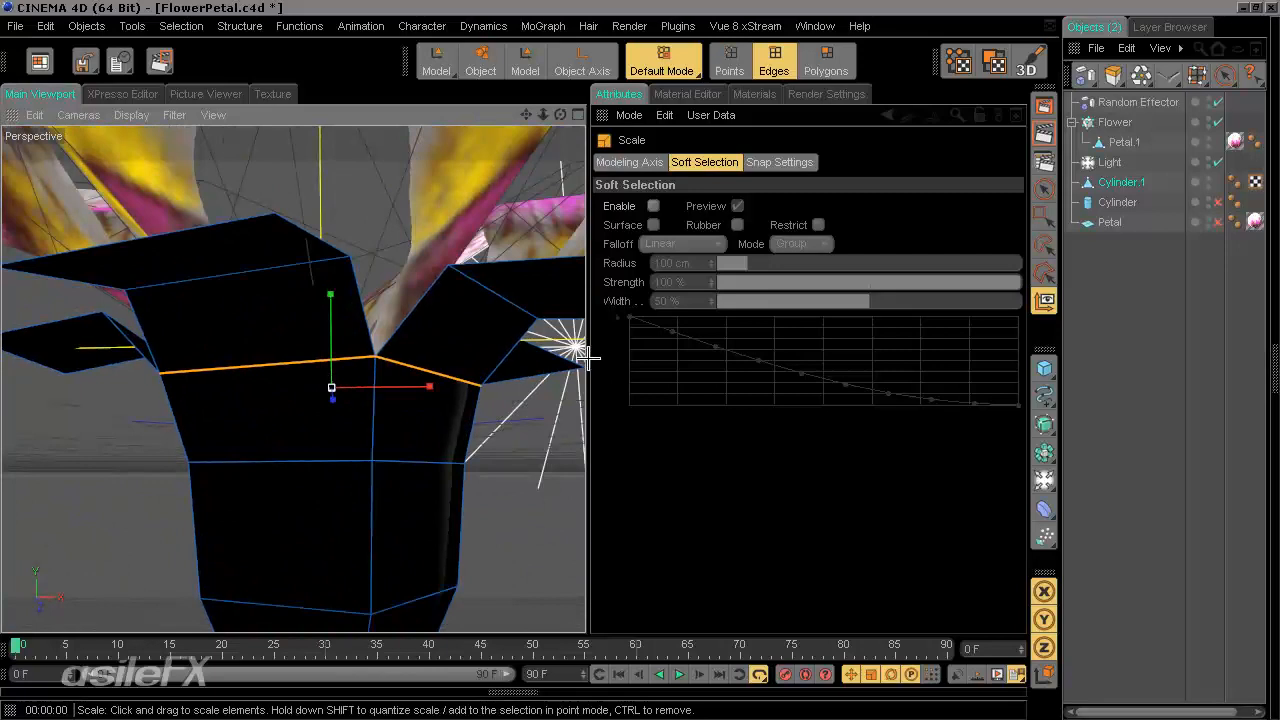
Clear the edge selection and examine the proportions of the base and stem against the petals from several angles.
click(157, 483)
scroll(172, 478, down, 5)
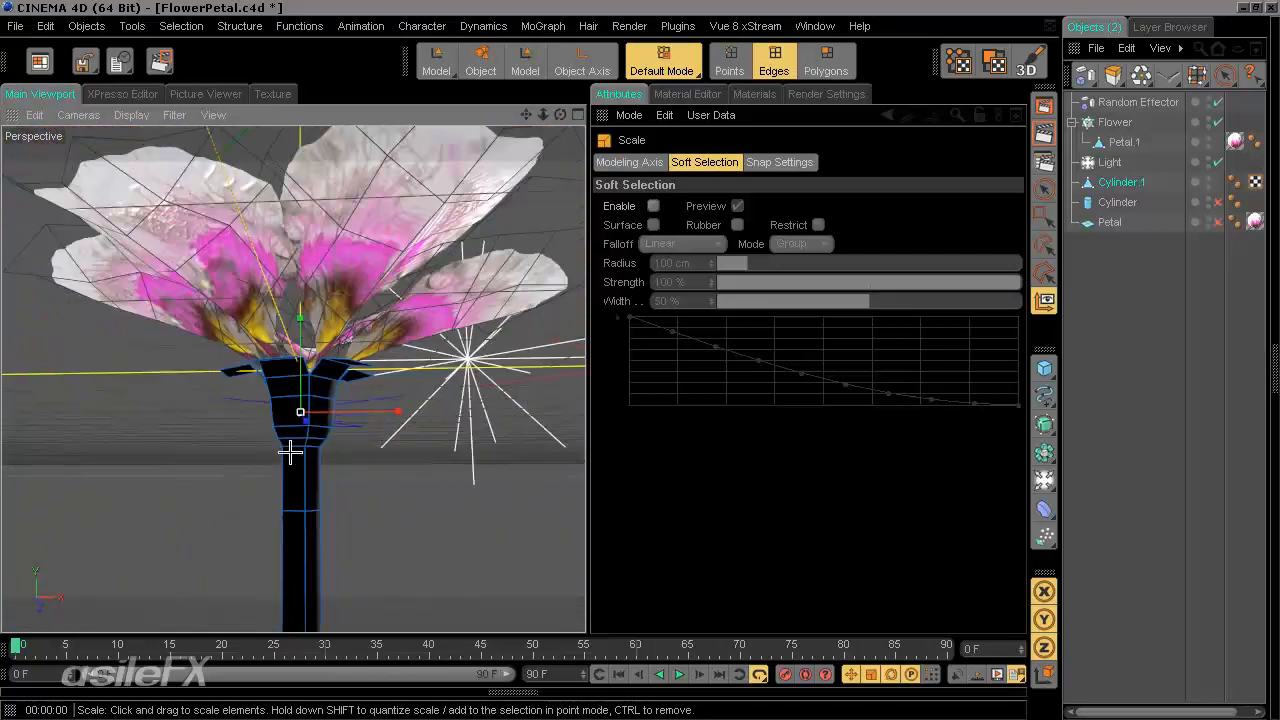
alt+drag(289, 451, 587, 360)
alt+drag(388, 521, 583, 360)
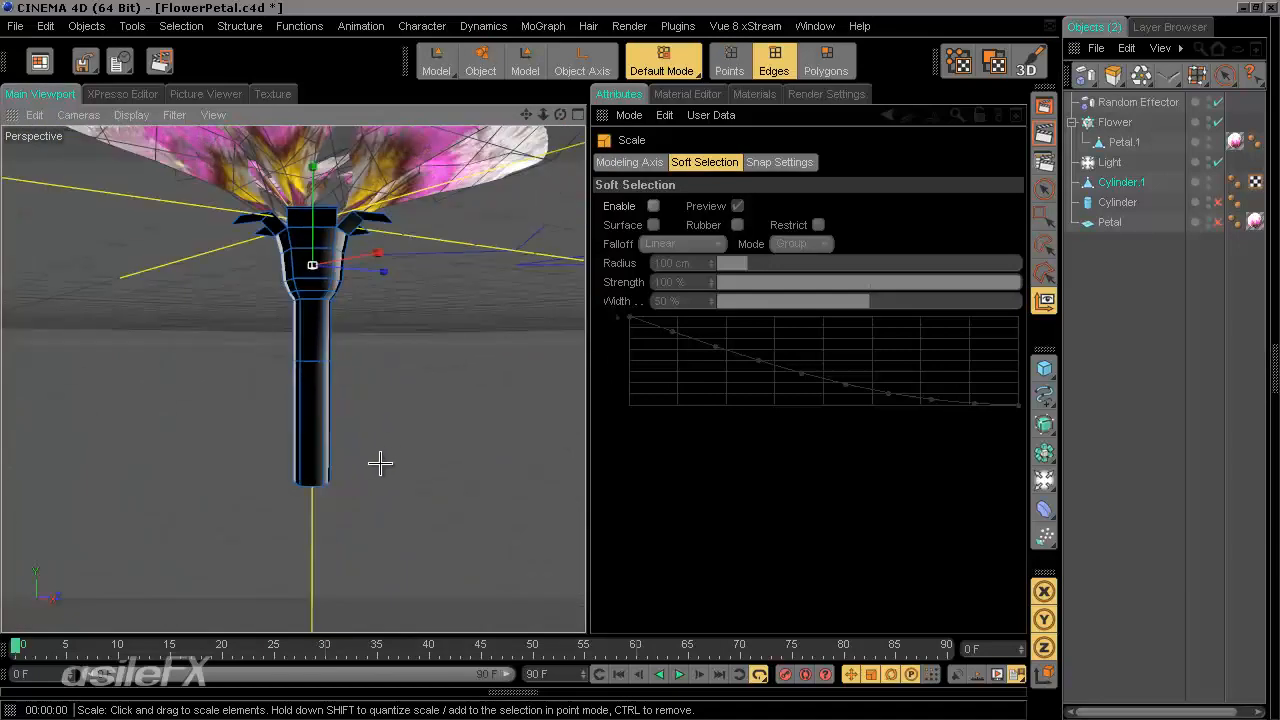
scroll(382, 448, down, 10)
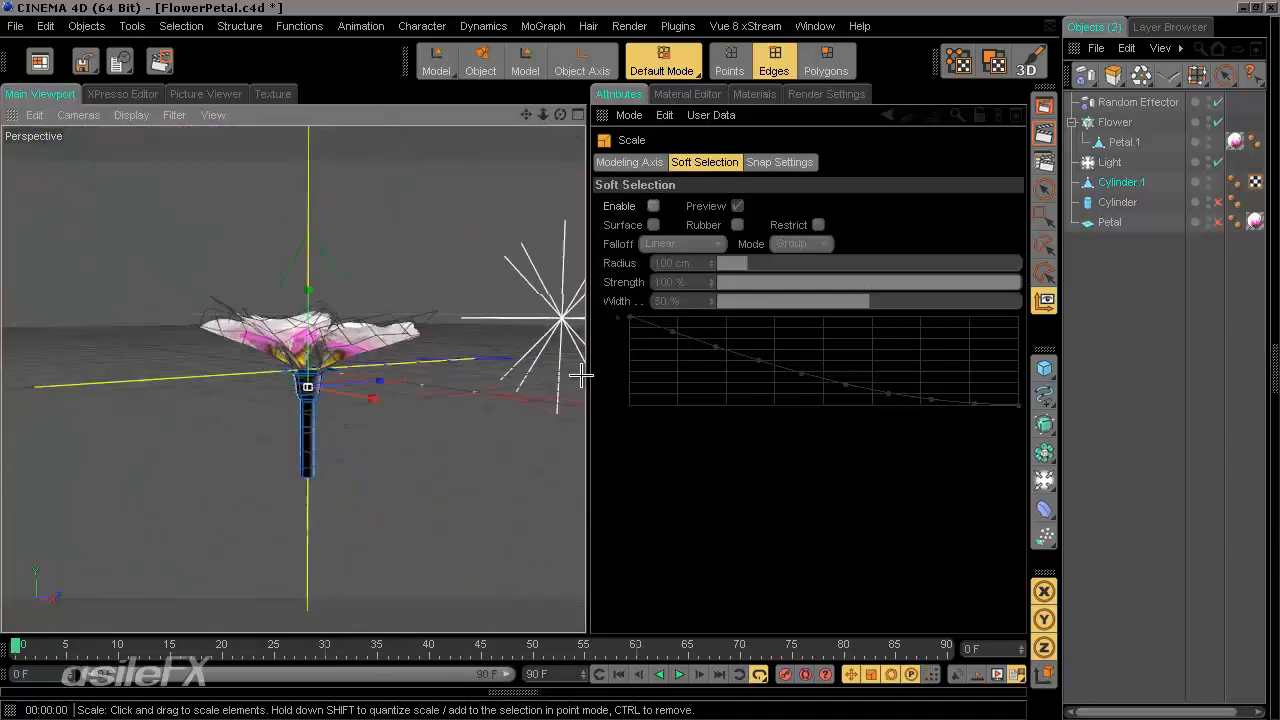
alt+drag(581, 375, 586, 357)
scroll(437, 465, up, 6)
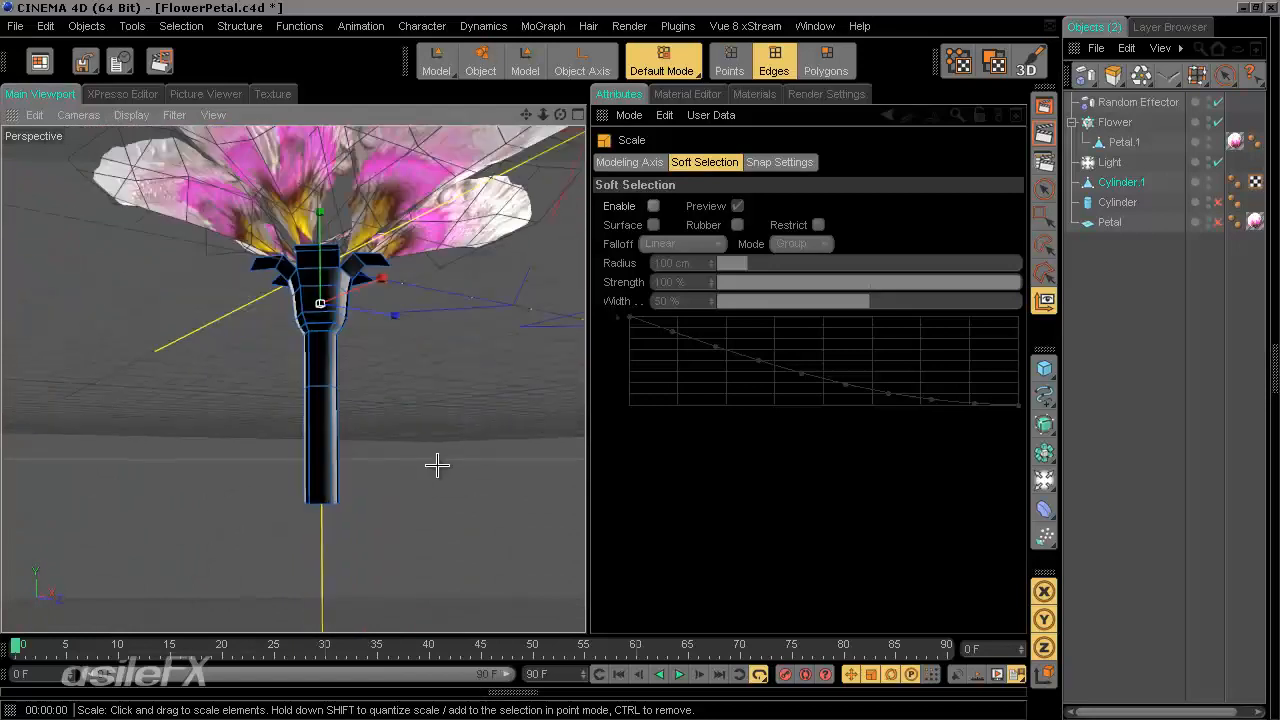
scroll(437, 465, up, 1)
alt+drag(430, 472, 586, 354)
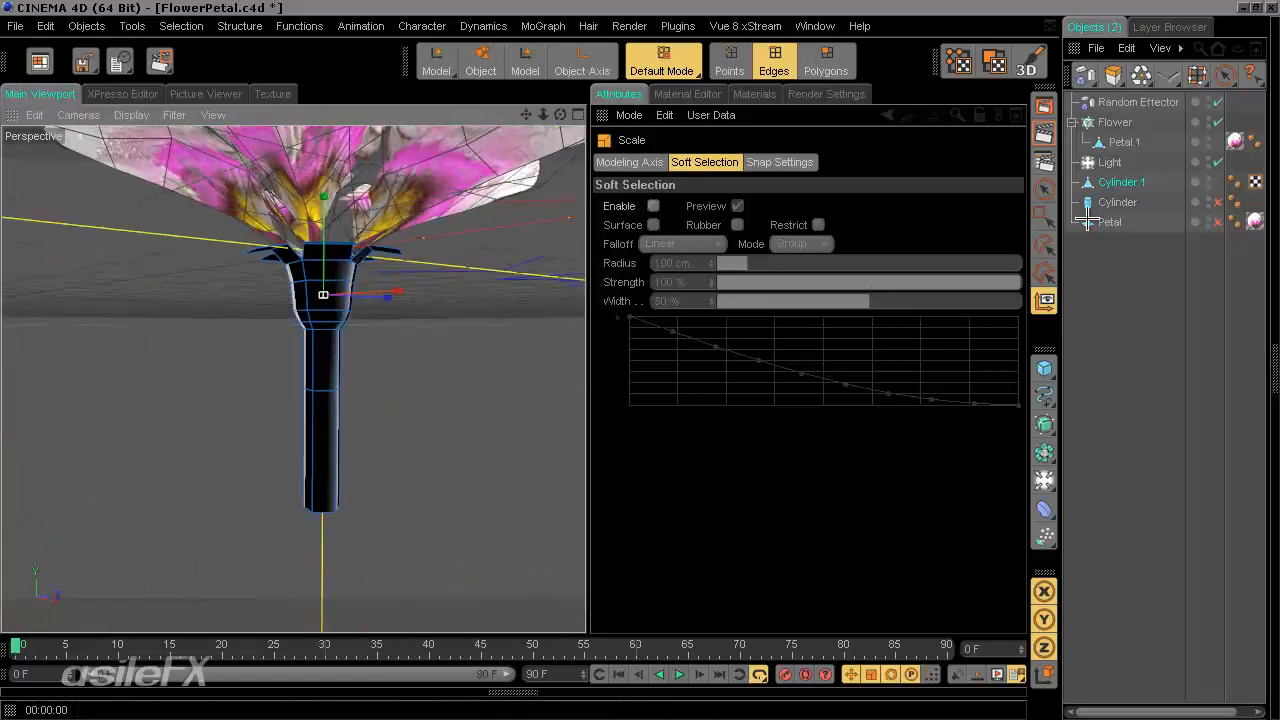
Rectangle-select the edges of the lower base and stem and adjust their proportions with Scale and Move.
click(1040, 217)
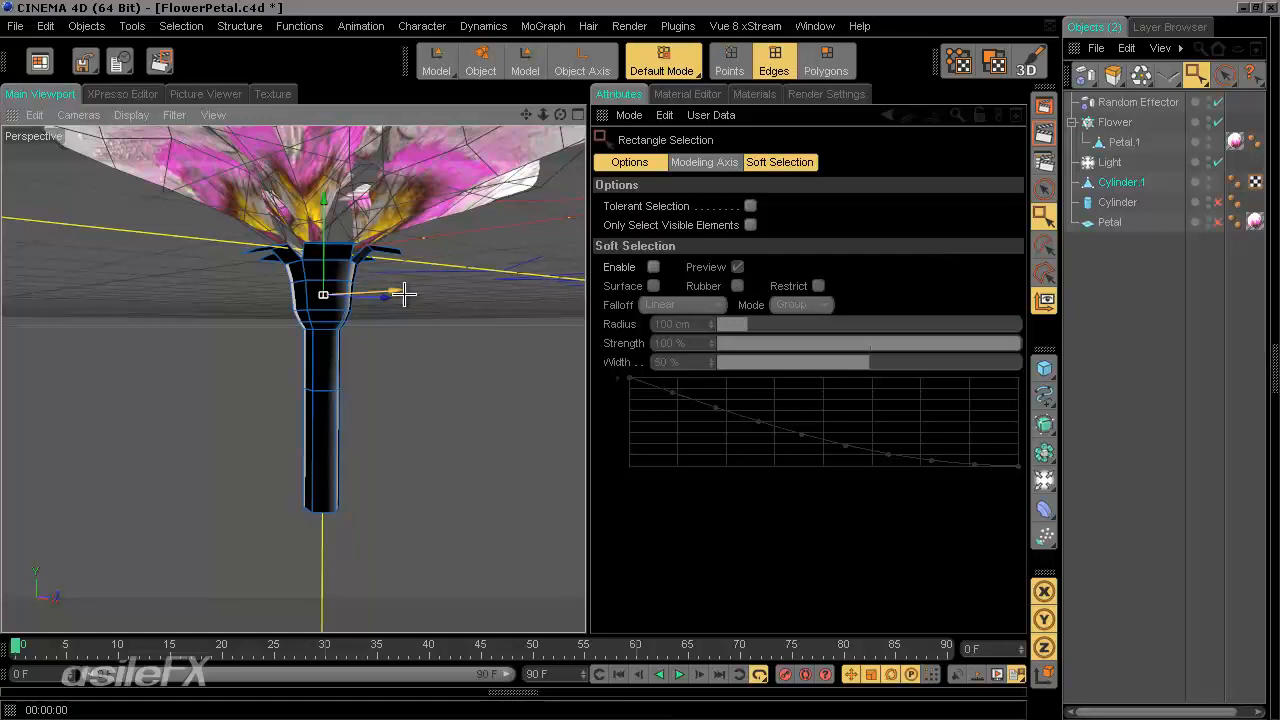
mouse_move(371, 491)
alt+mouse_down()
mouse_move(586, 359)
mouse_move(378, 488)
alt+mouse_up()
key(t)
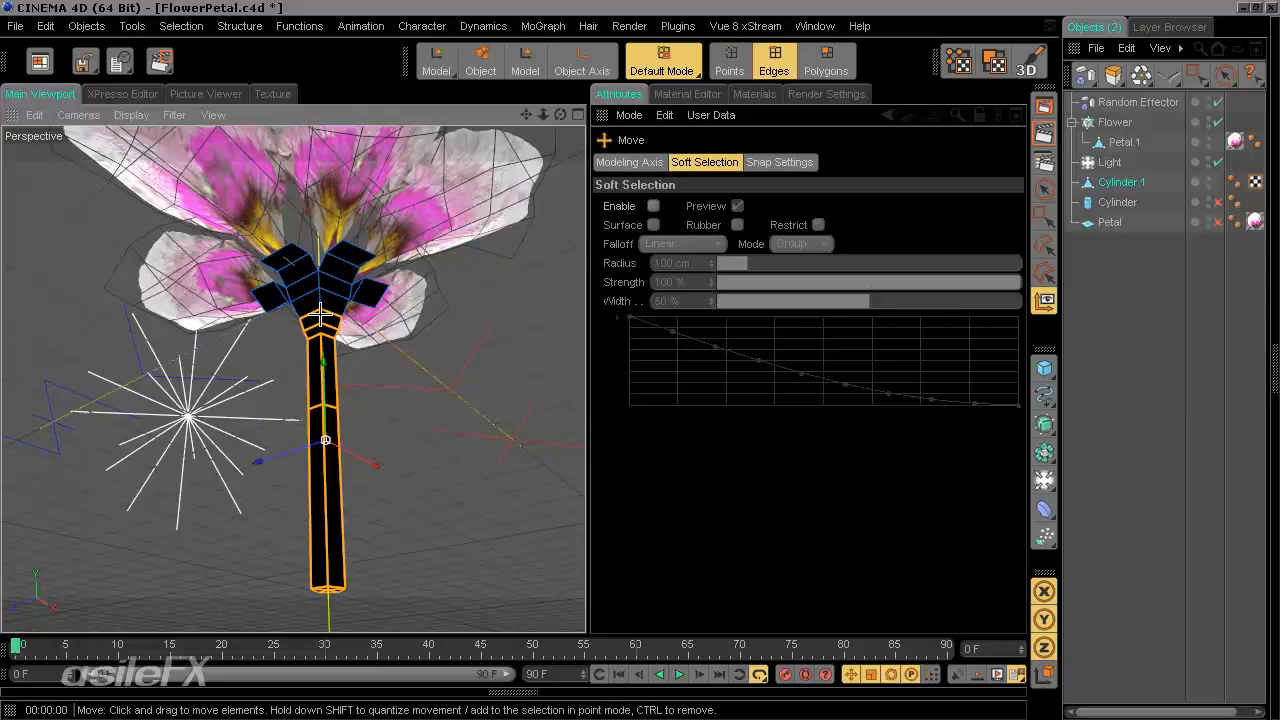
alt+drag(585, 362, 586, 357)
alt+middle_drag(586, 357, 365, 344)
alt+drag(365, 344, 585, 358)
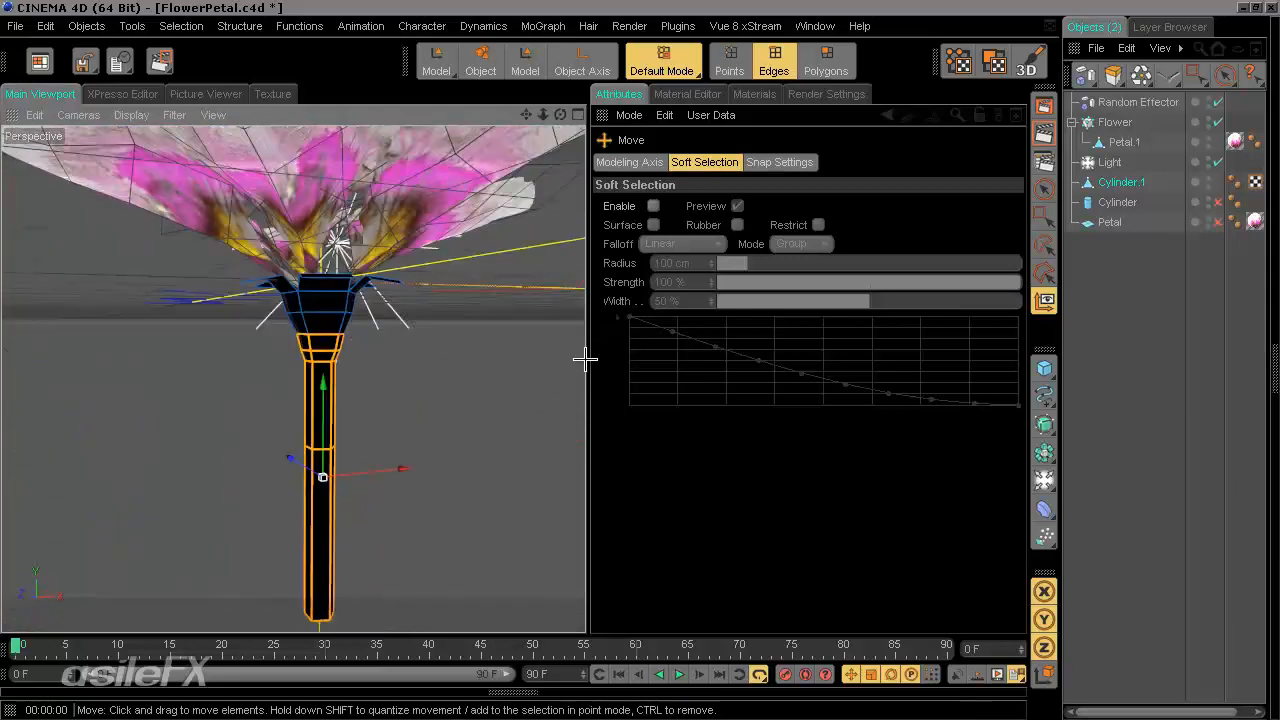
alt+drag(437, 451, 575, 380)
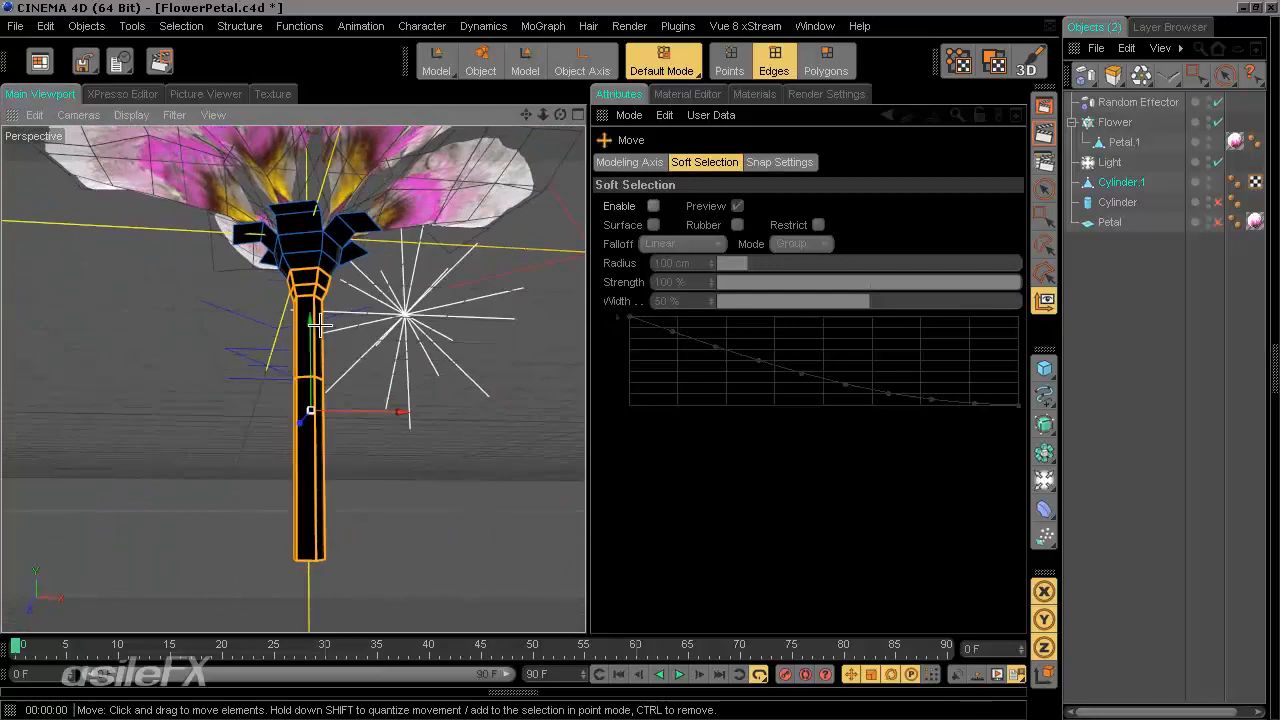
alt+drag(370, 415, 451, 483)
scroll(391, 466, up, 5)
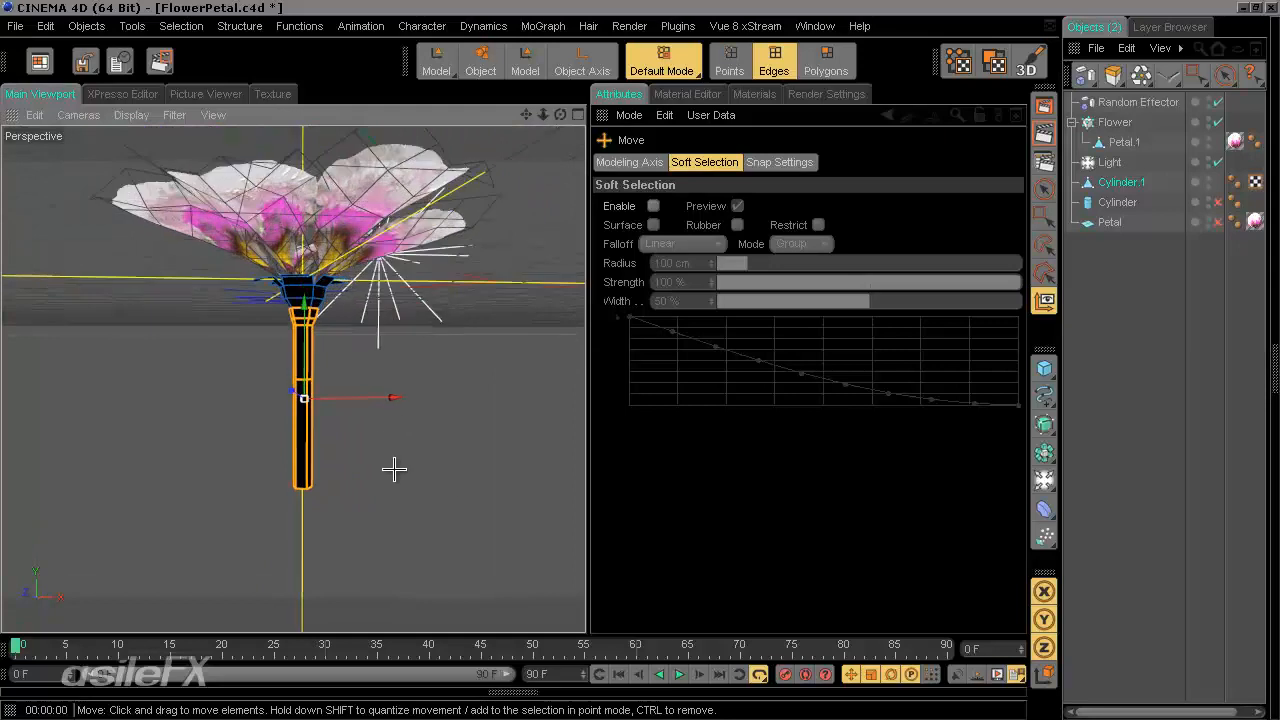
Rectangle-select only the stem's edges, scale them thinner and move them up toward the base.
click(1043, 214)
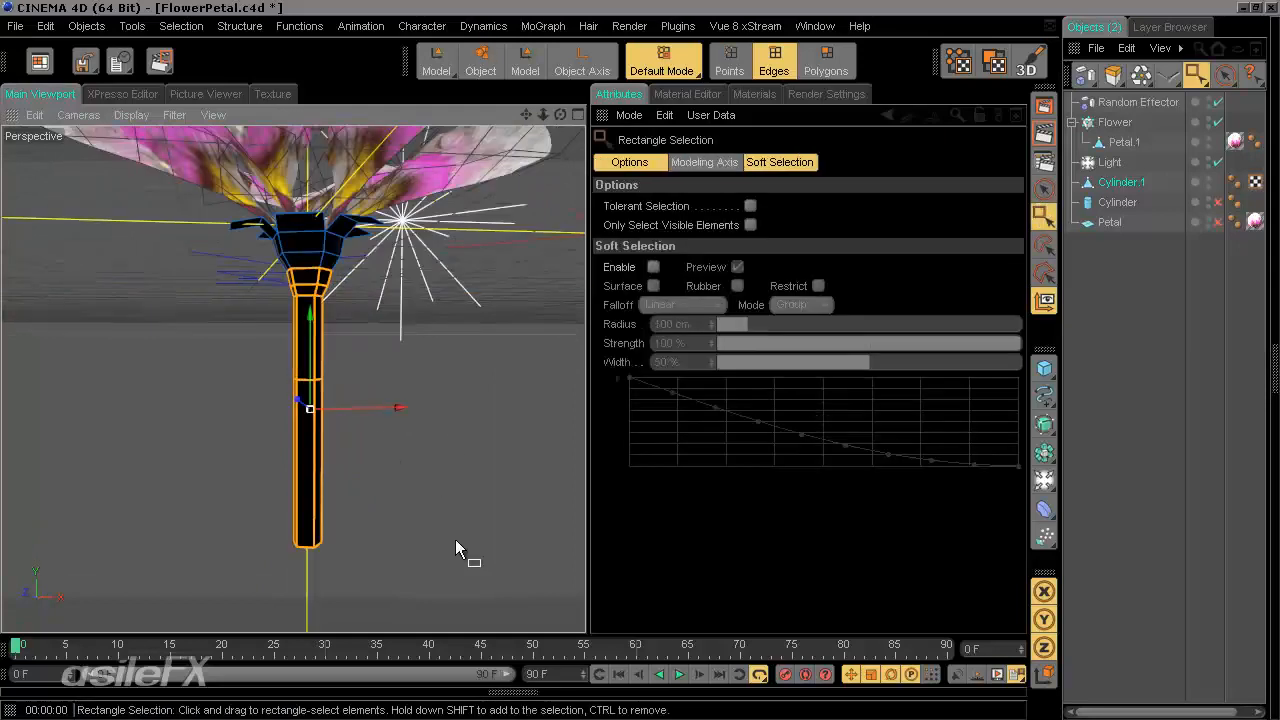
drag(204, 291, 204, 291)
alt+drag(371, 363, 585, 361)
key(t)
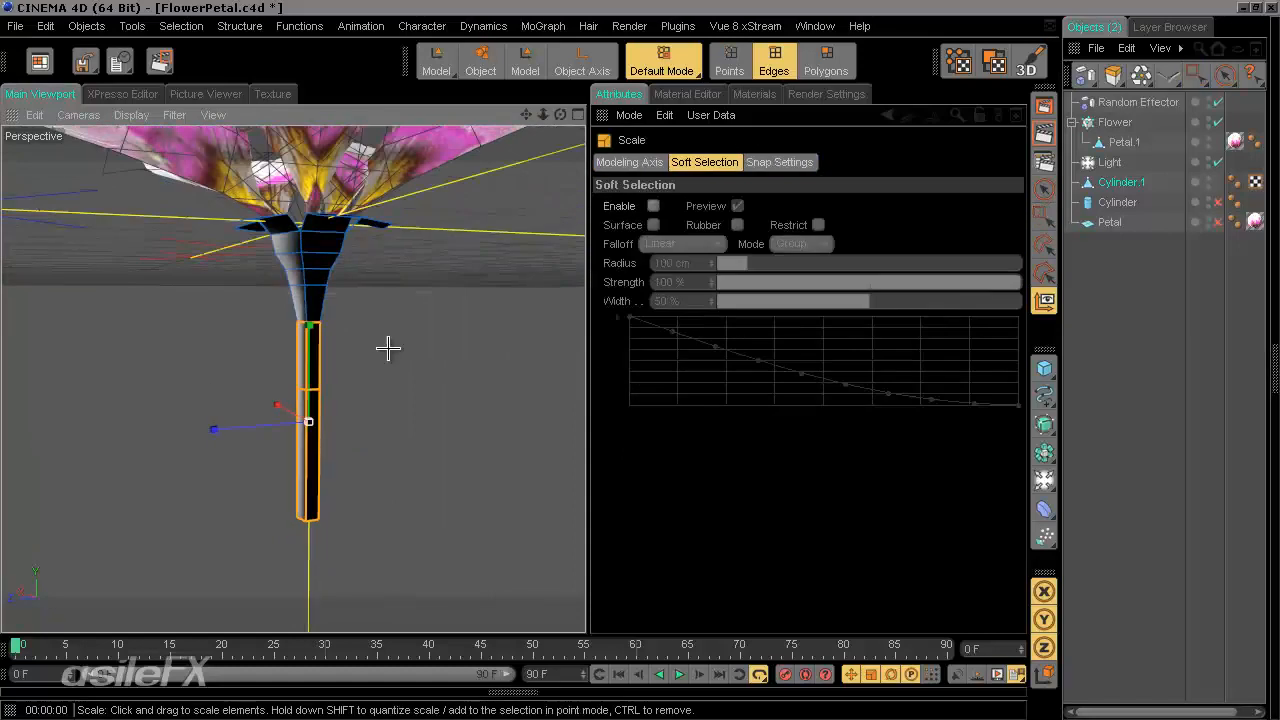
key(e)
drag(298, 347, 583, 360)
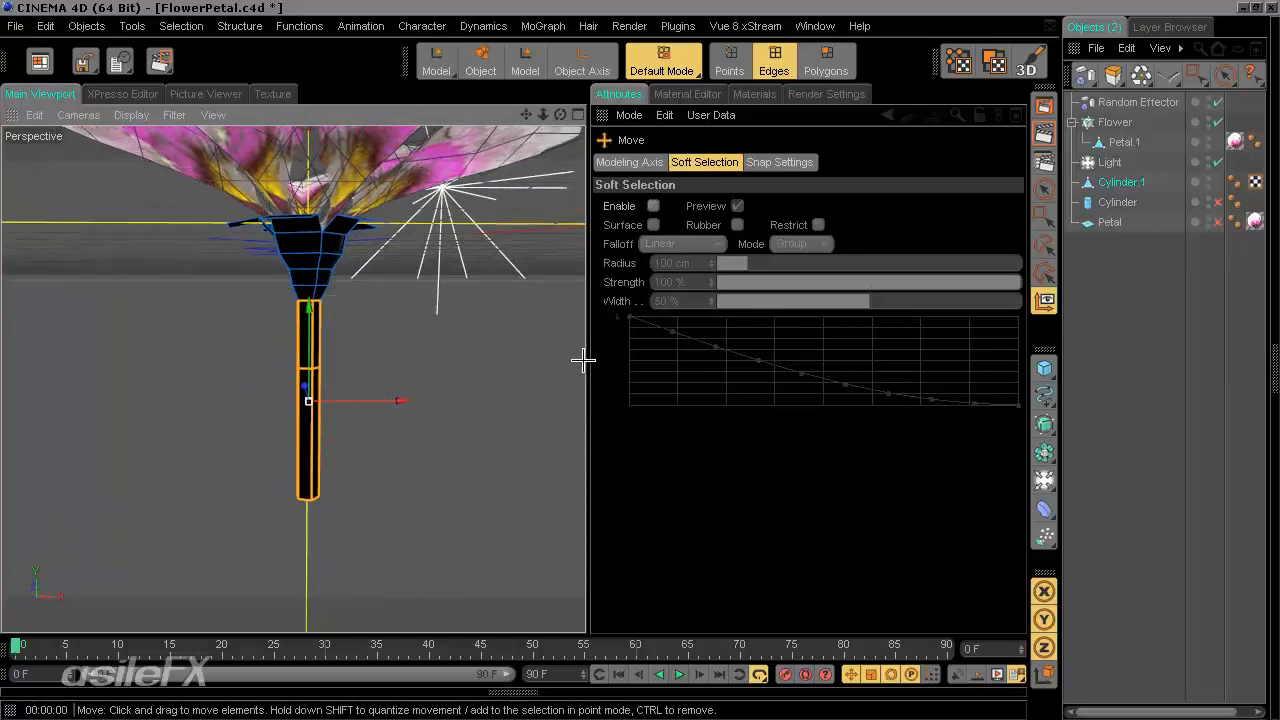
Loop-select the edge ring partway down the tapered base and scale it inward.
alt+right_drag(220, 297, 222, 299)
alt+middle_drag(329, 297, 323, 354)
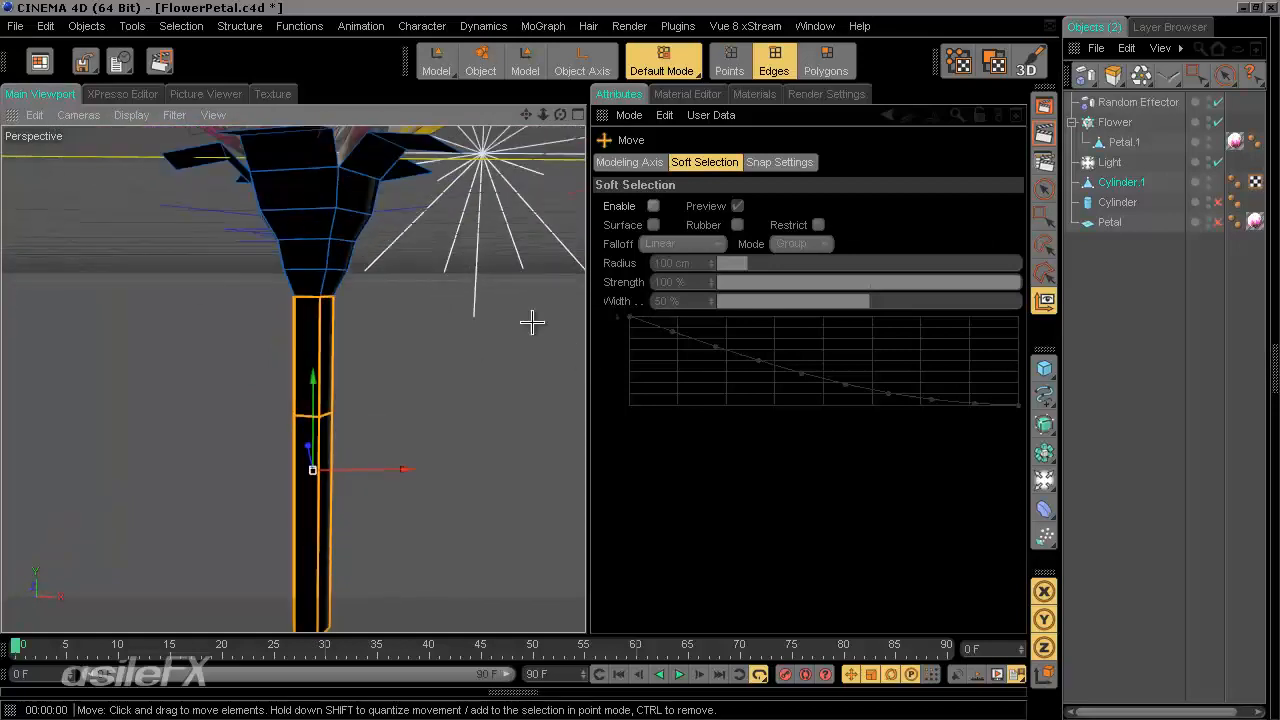
click(1045, 191)
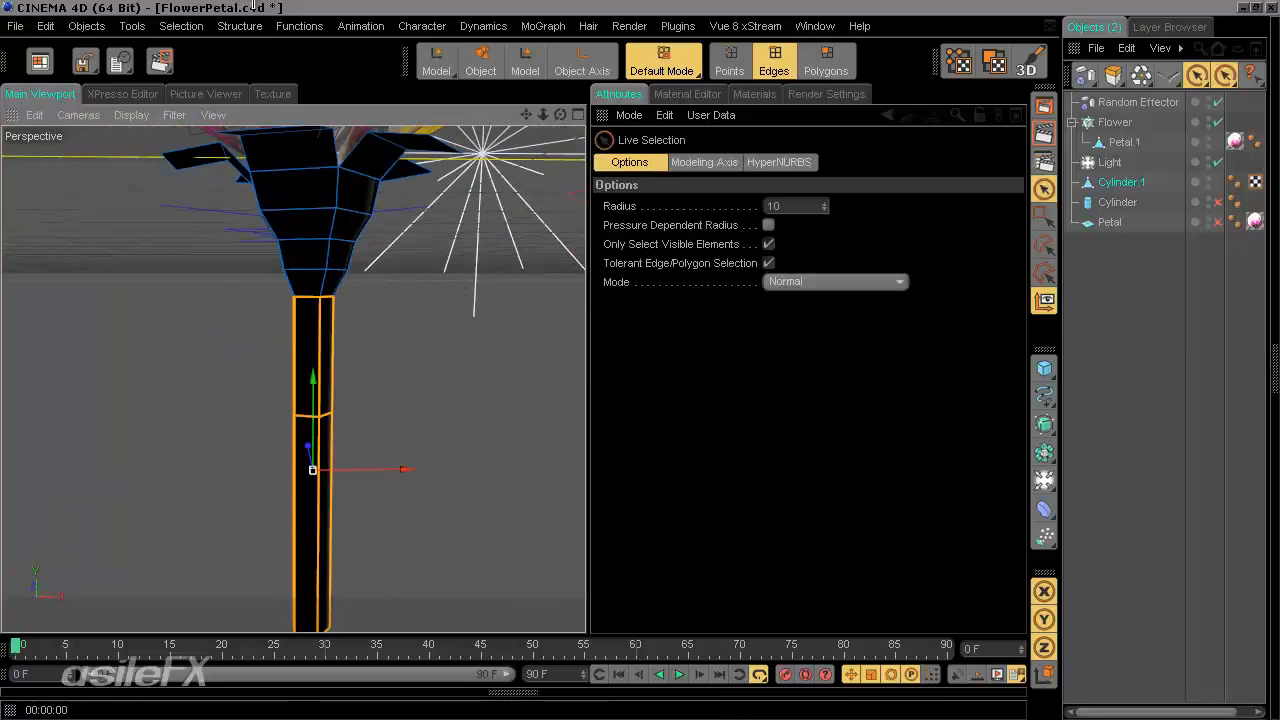
click(182, 26)
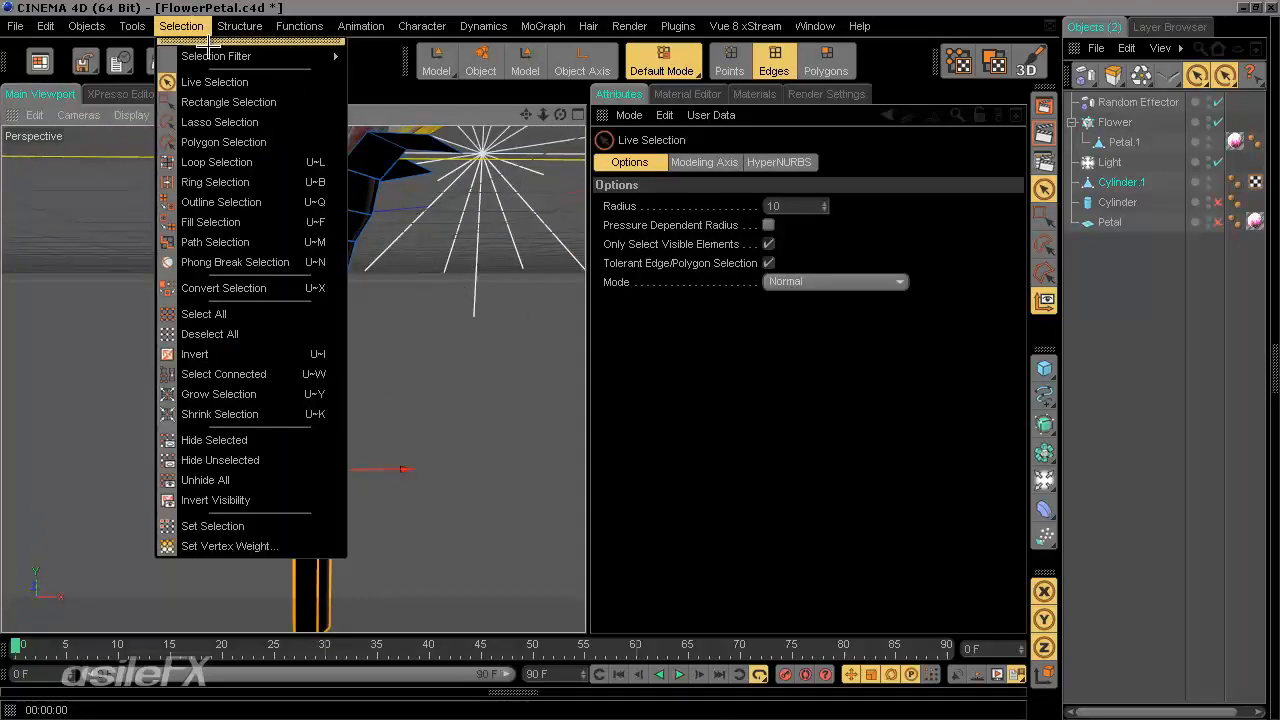
click(216, 162)
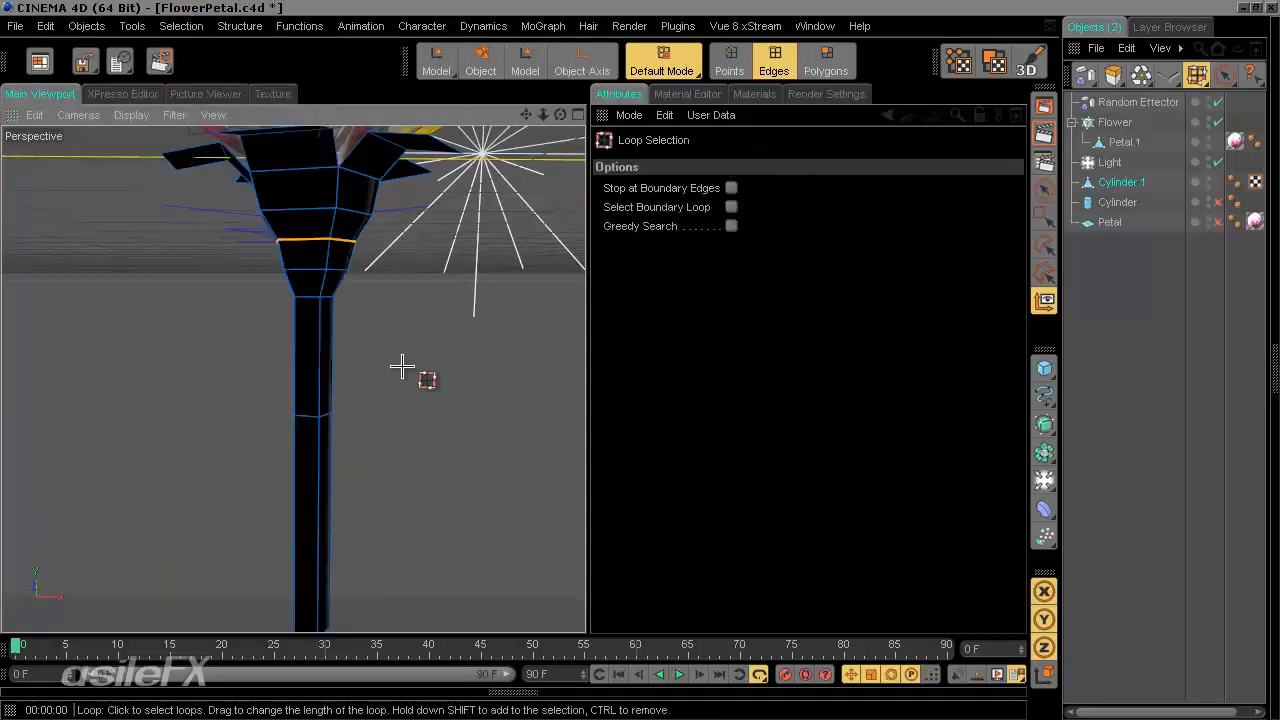
key(t)
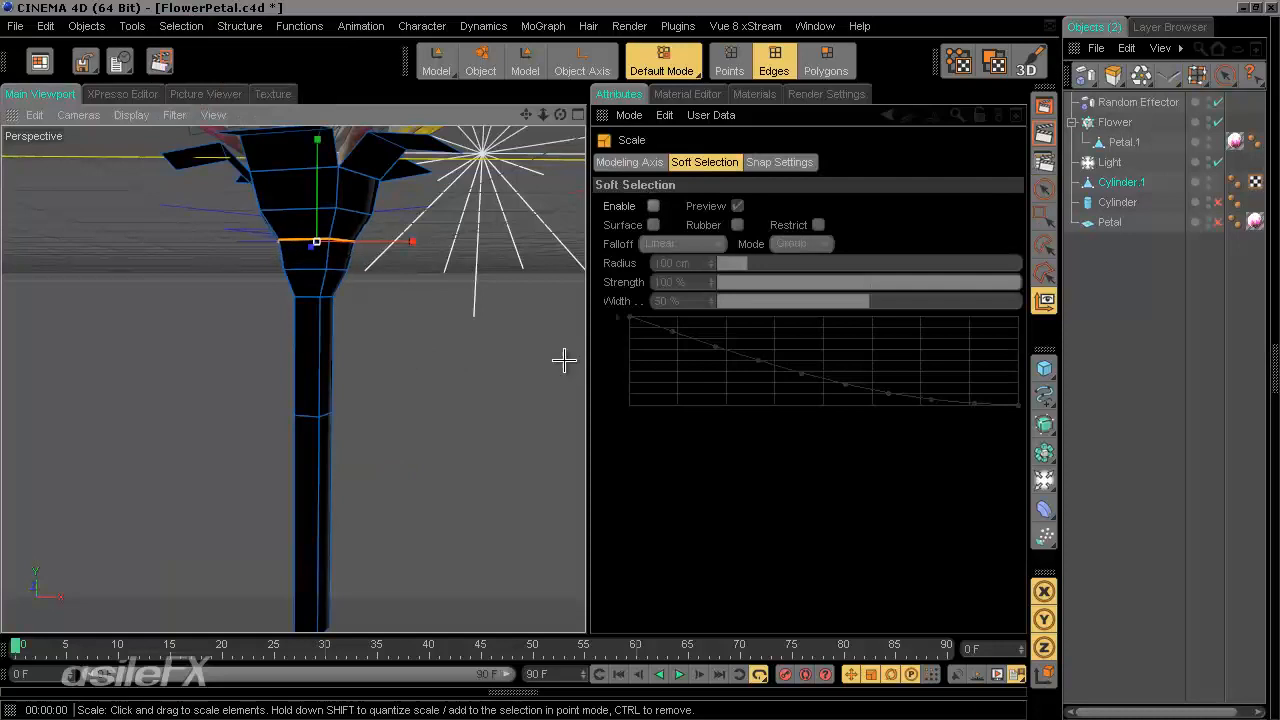
scroll(585, 360, up, 2)
Move the selected edge ring upward to form a shoulder below the base's upper section.
key(e)
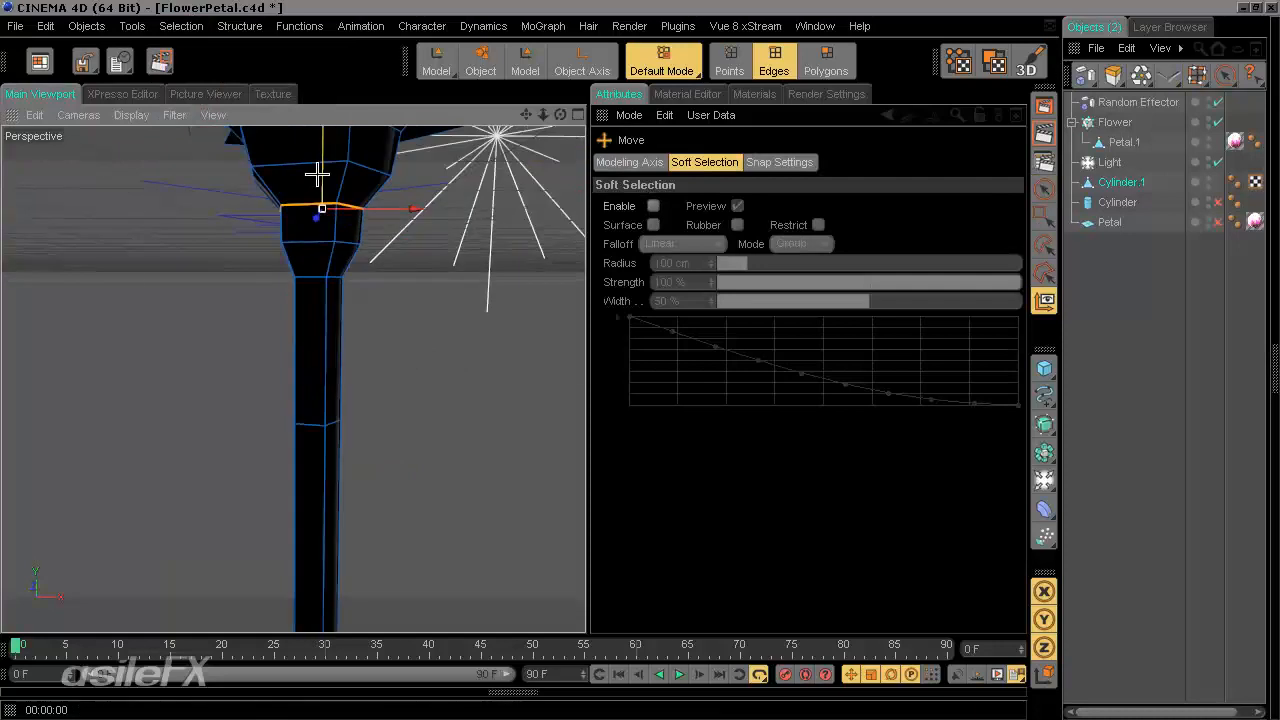
alt+drag(585, 359, 617, 371)
alt+middle_drag(617, 371, 583, 360)
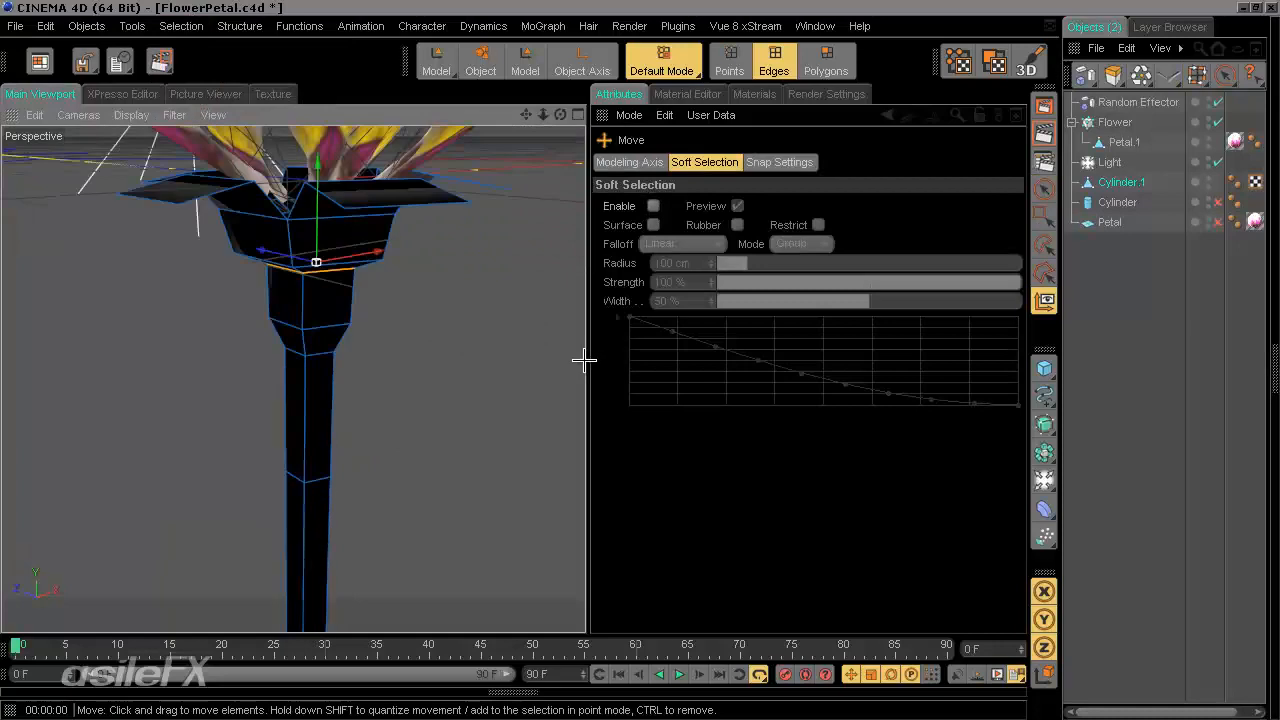
mouse_move(583, 360)
alt+mouse_down()
mouse_move(563, 343)
mouse_move(585, 360)
alt+mouse_up()
Switch to Scale for the ring below the shoulder and check the base's shape from several angles.
key(t)
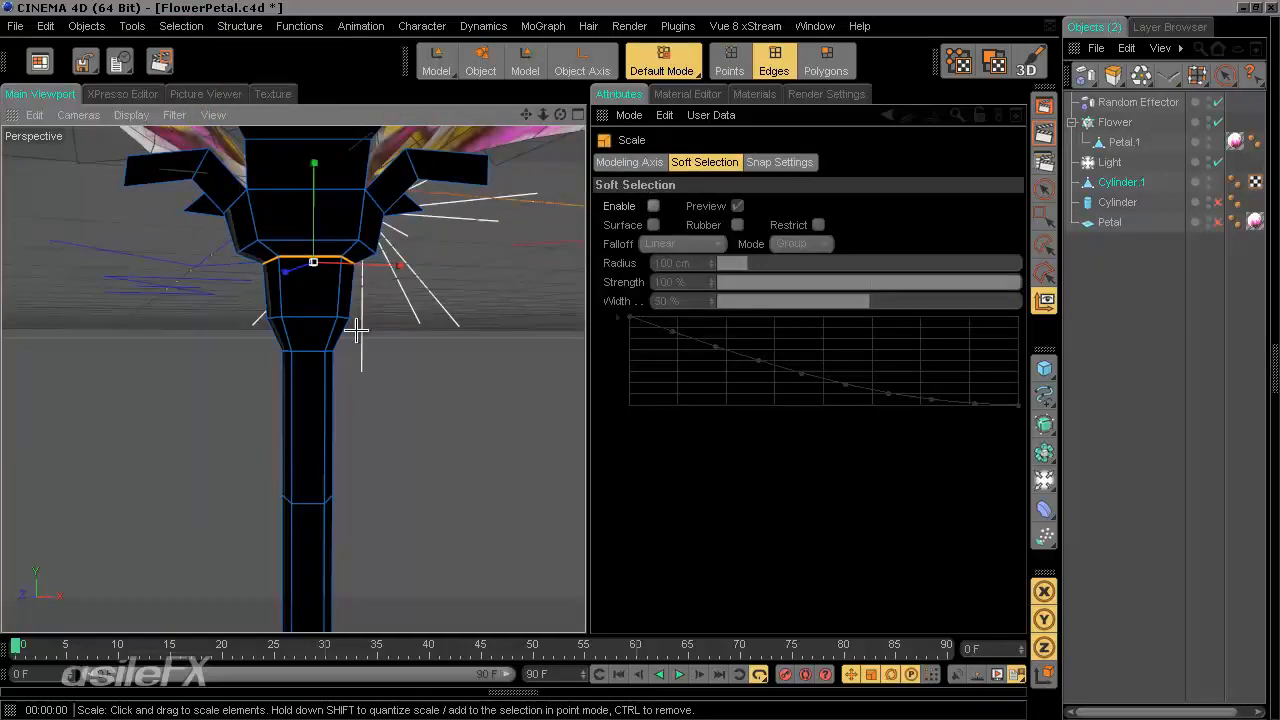
alt+drag(403, 409, 585, 360)
scroll(398, 446, down, 5)
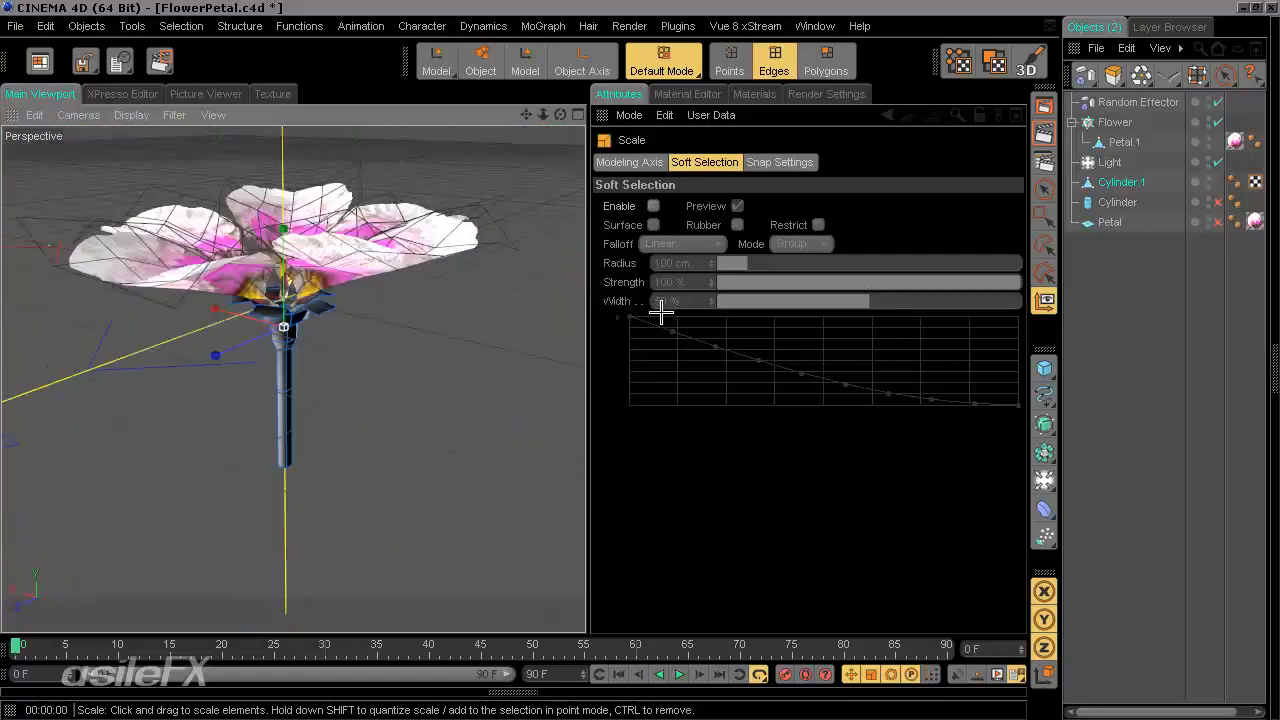
alt+drag(661, 312, 354, 426)
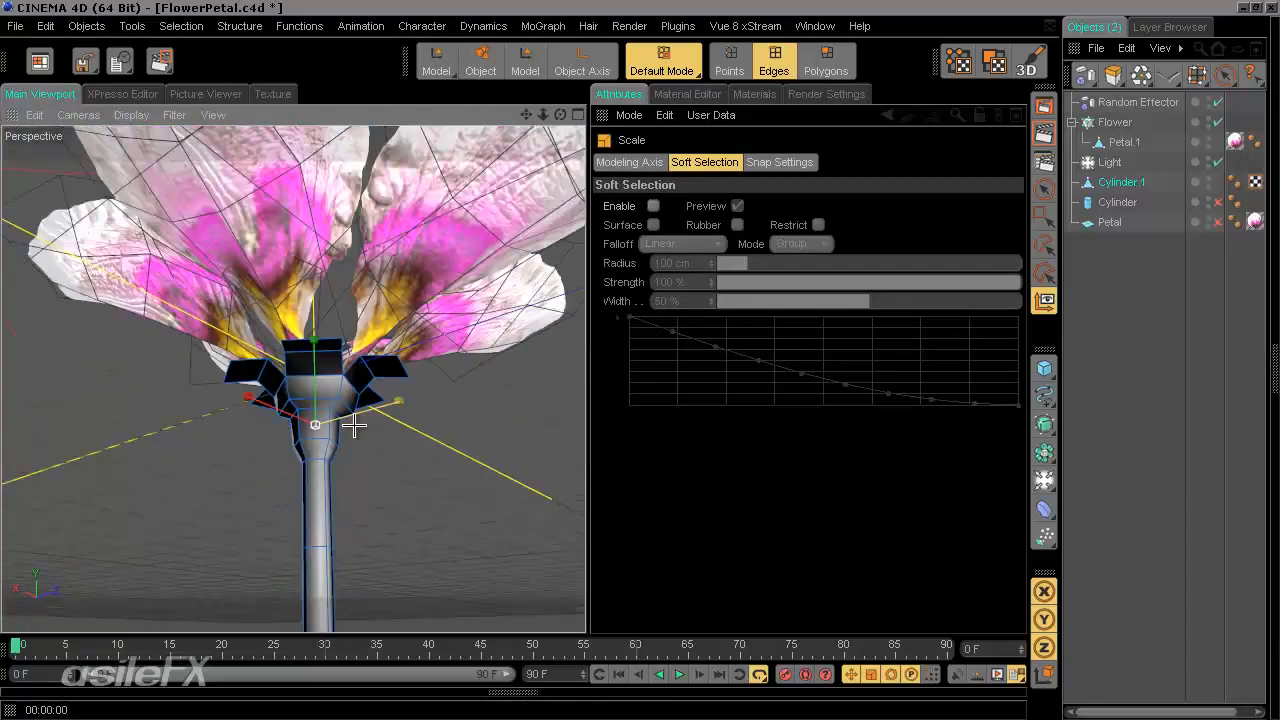
scroll(357, 429, up, 3)
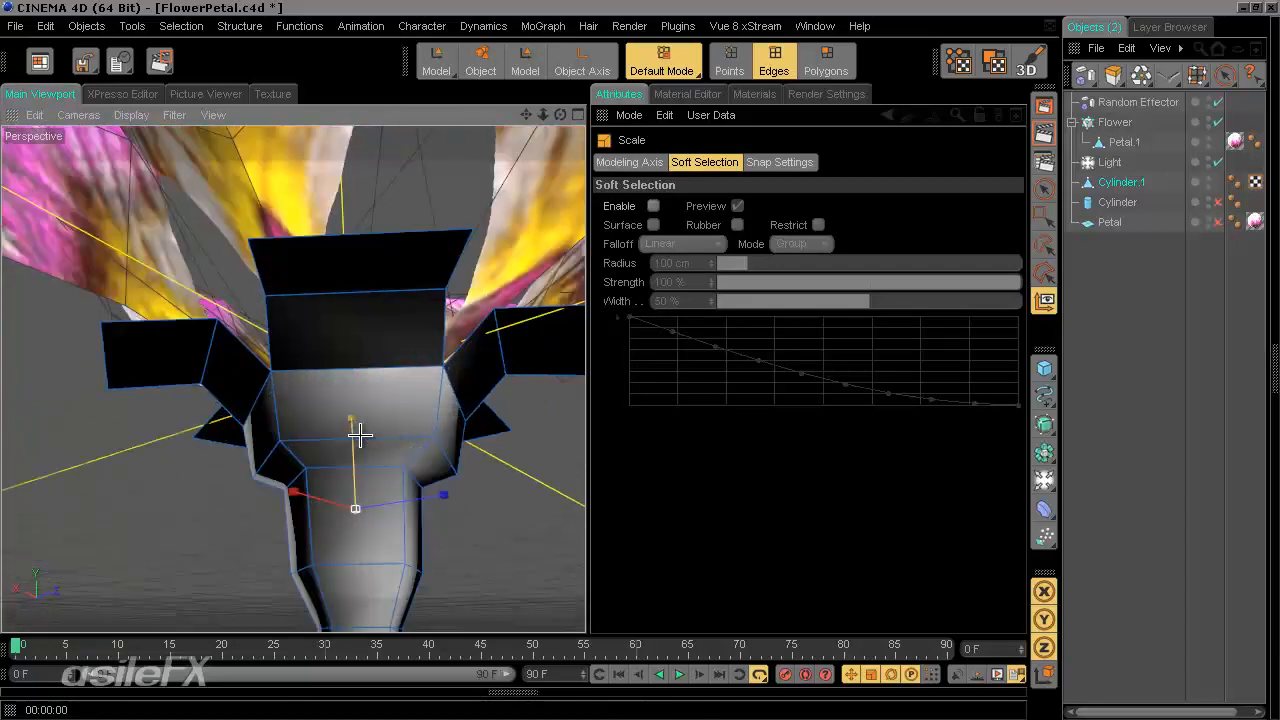
Switch to polygon editing and select all the triangular faces capping the bottom end of the stem.
alt+drag(361, 433, 752, 128)
scroll(406, 429, down, 10)
click(805, 62)
scroll(349, 374, up, 8)
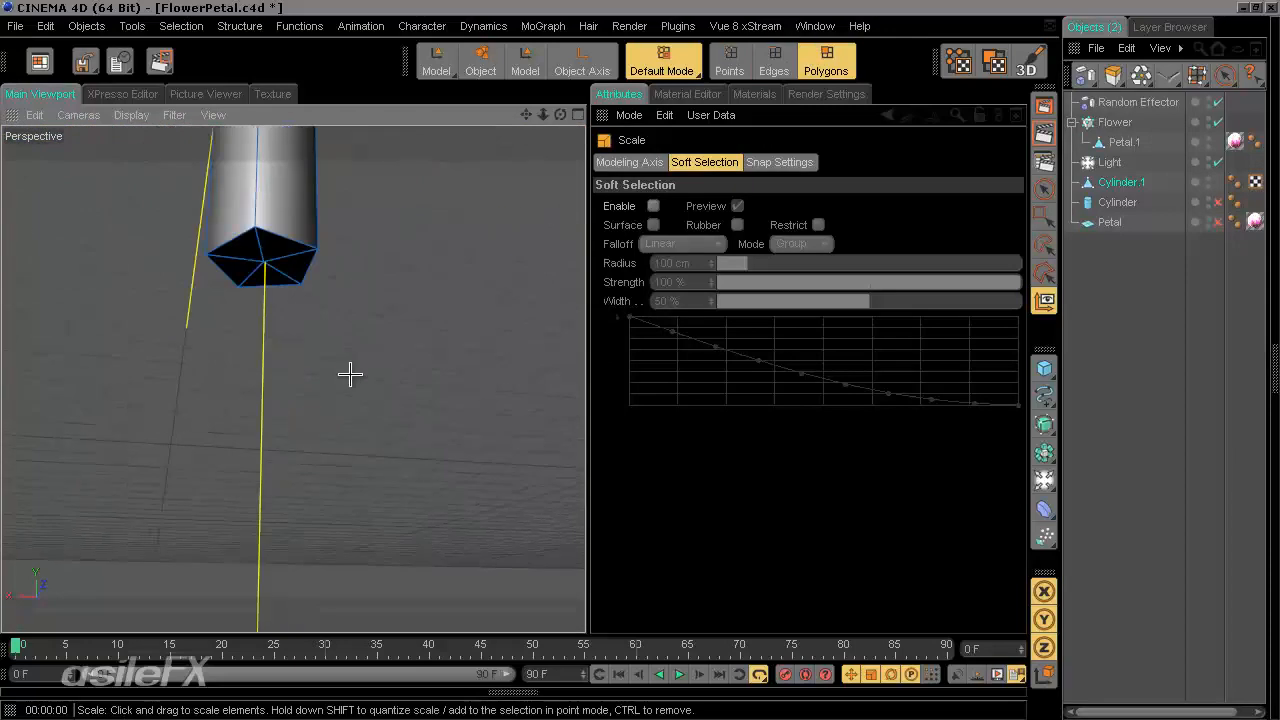
alt+drag(588, 378, 291, 149)
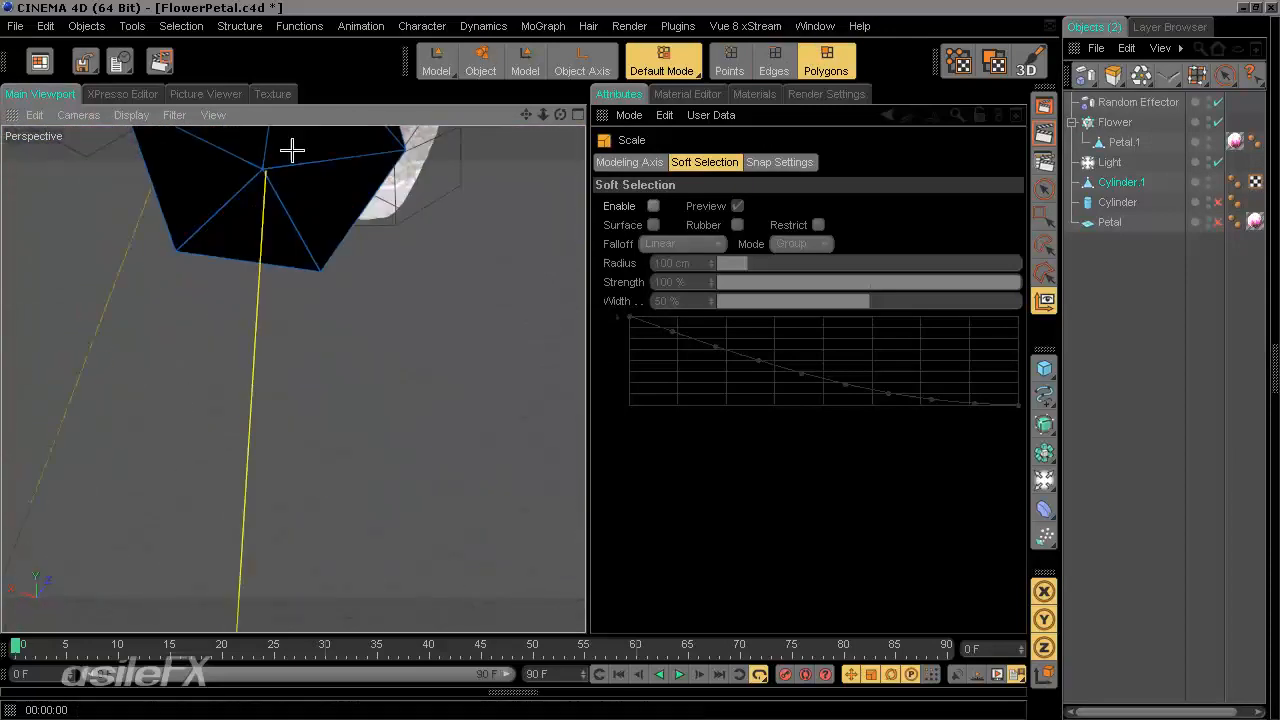
click(1052, 192)
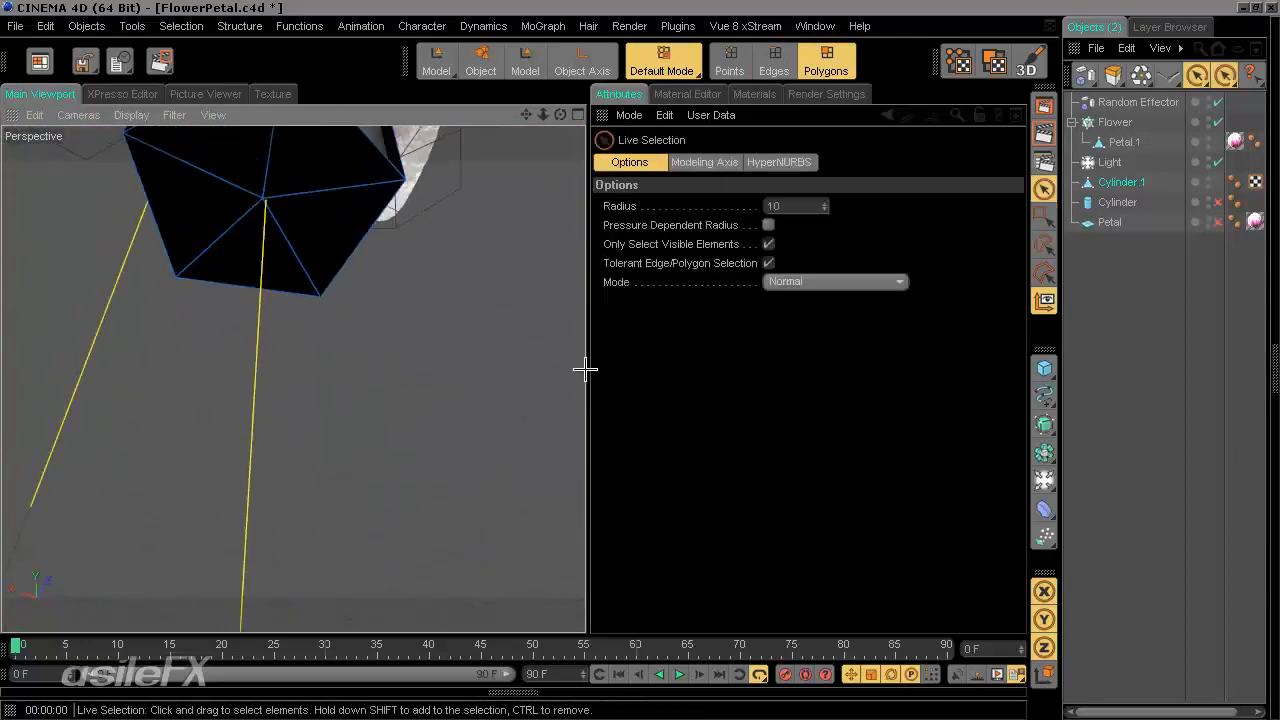
alt+drag(586, 366, 450, 400)
drag(419, 511, 447, 611)
alt+drag(447, 611, 580, 354)
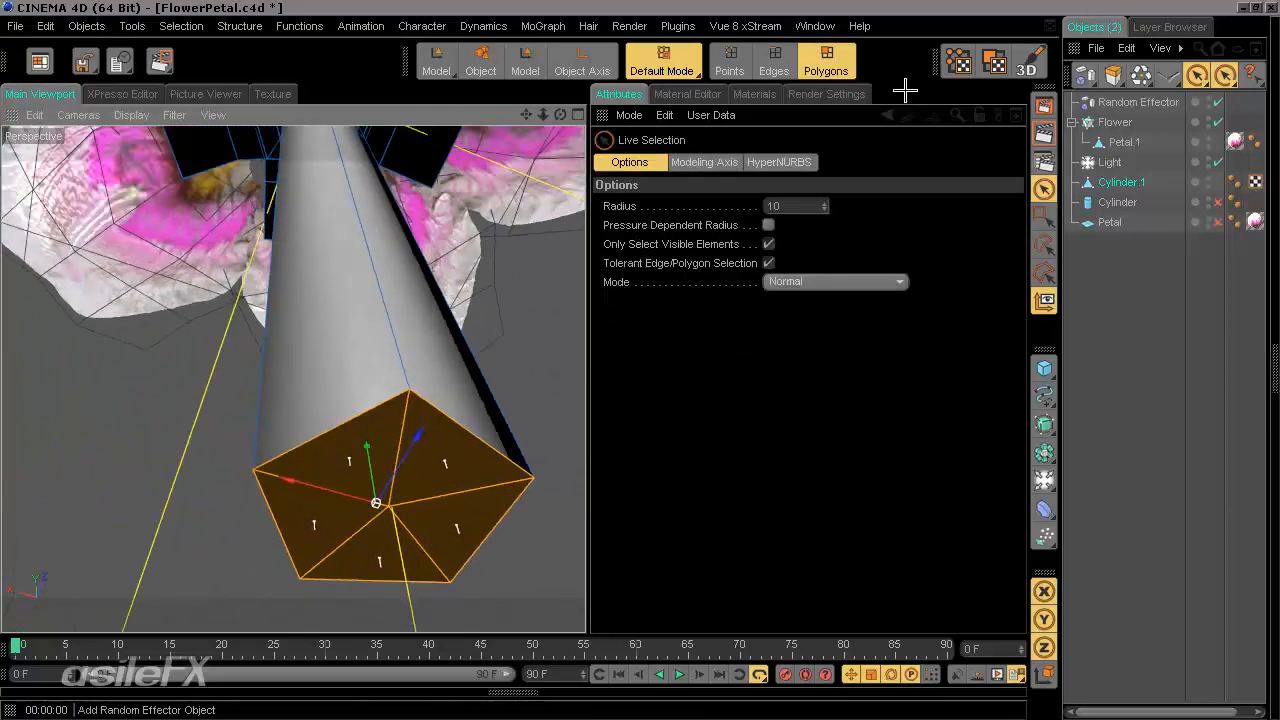
Dissolve the selected triangles into a single cap polygon and check its points before returning to polygon editing.
click(240, 26)
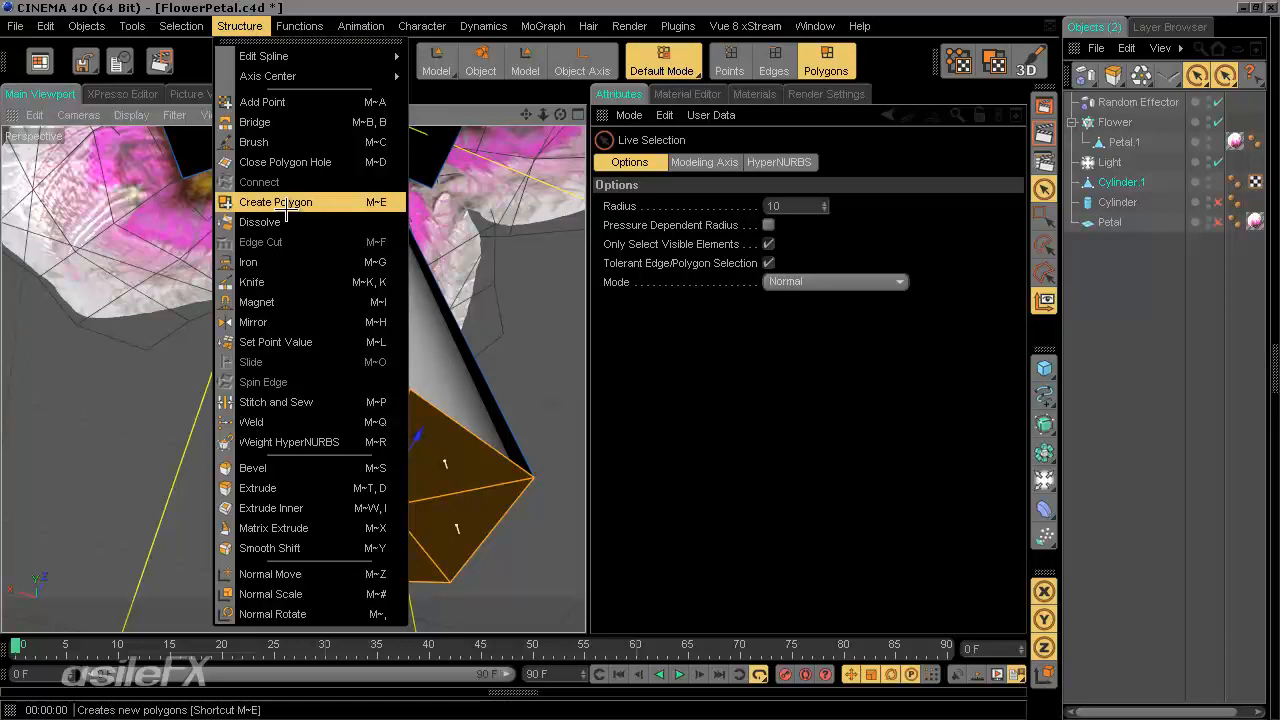
click(288, 220)
alt+drag(491, 458, 583, 354)
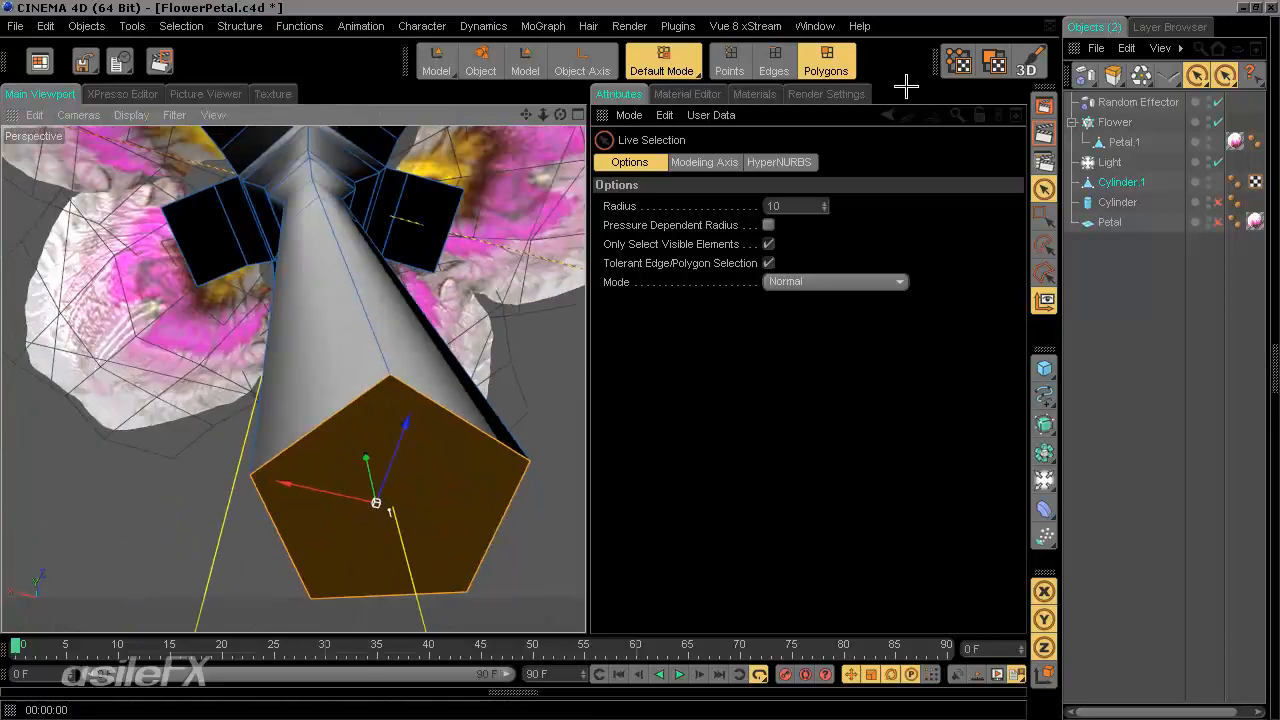
click(731, 60)
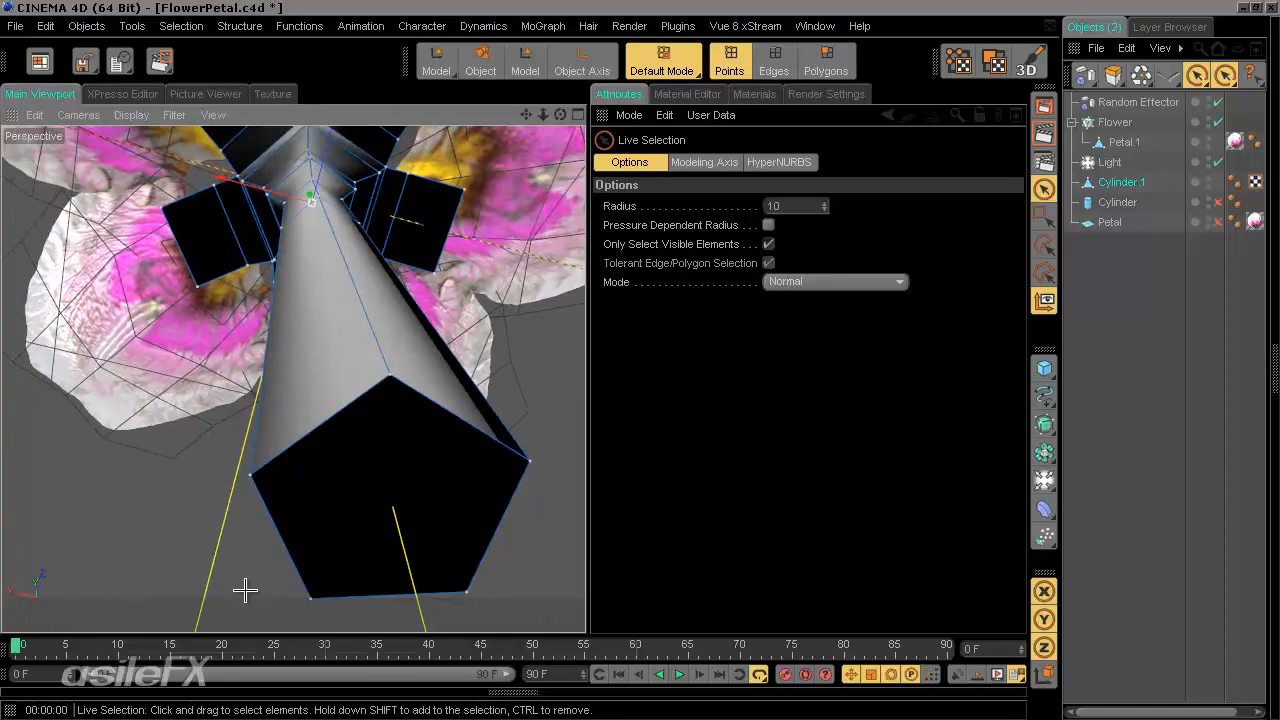
click(826, 60)
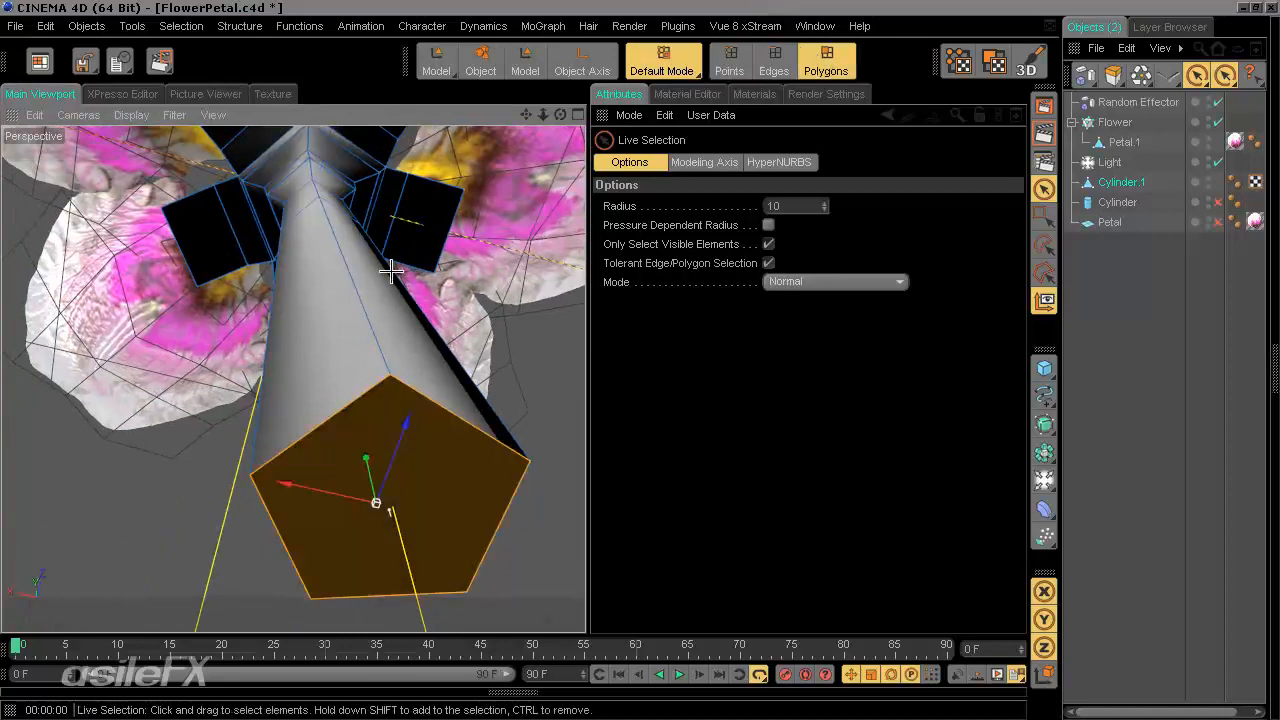
Extrude the stem's bottom polygon downward in successive sections to lengthen the stem, with a final offset of about 15.8 cm.
alt+drag(391, 322, 356, 390)
scroll(369, 410, down, 5)
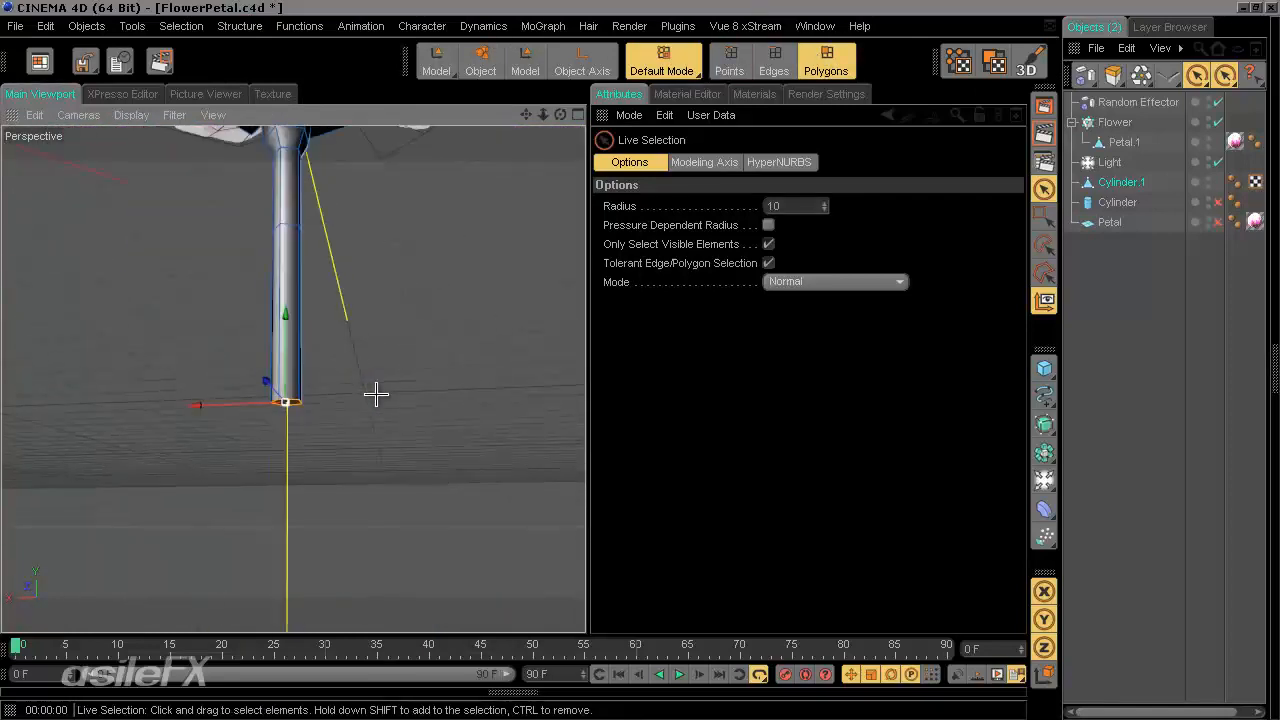
key(d)
drag(349, 346, 593, 355)
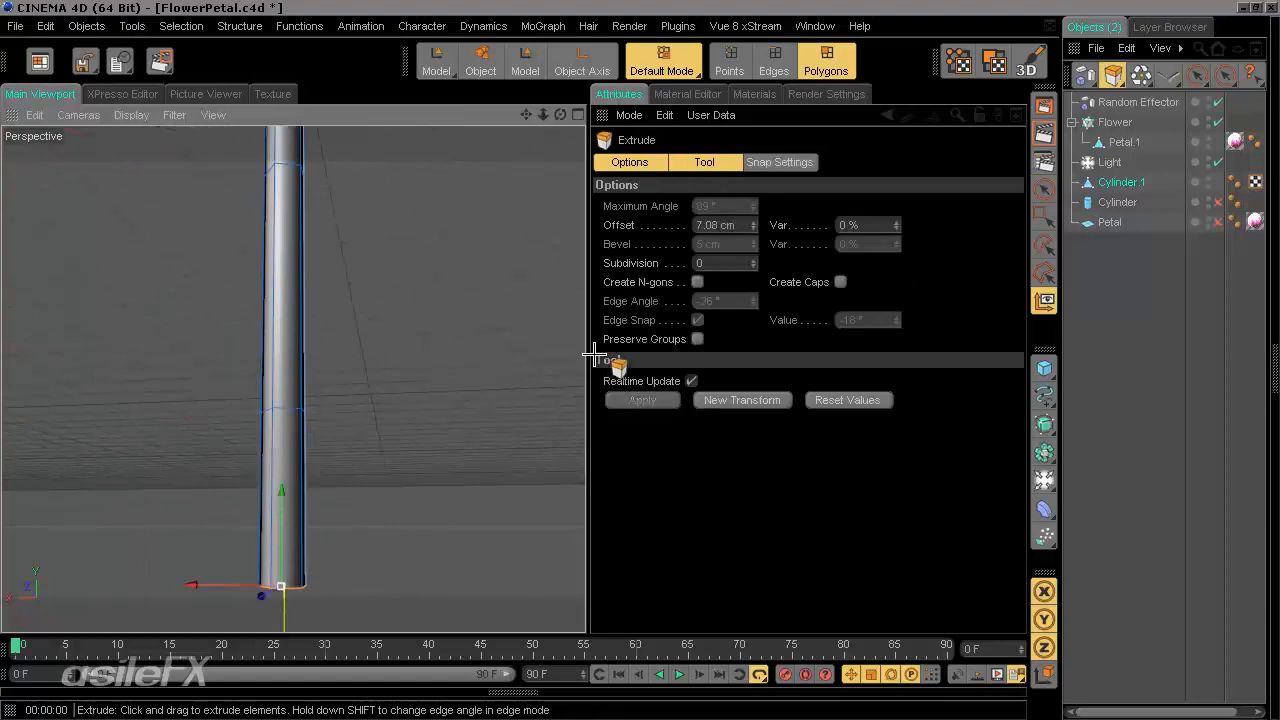
alt+drag(349, 346, 300, 492)
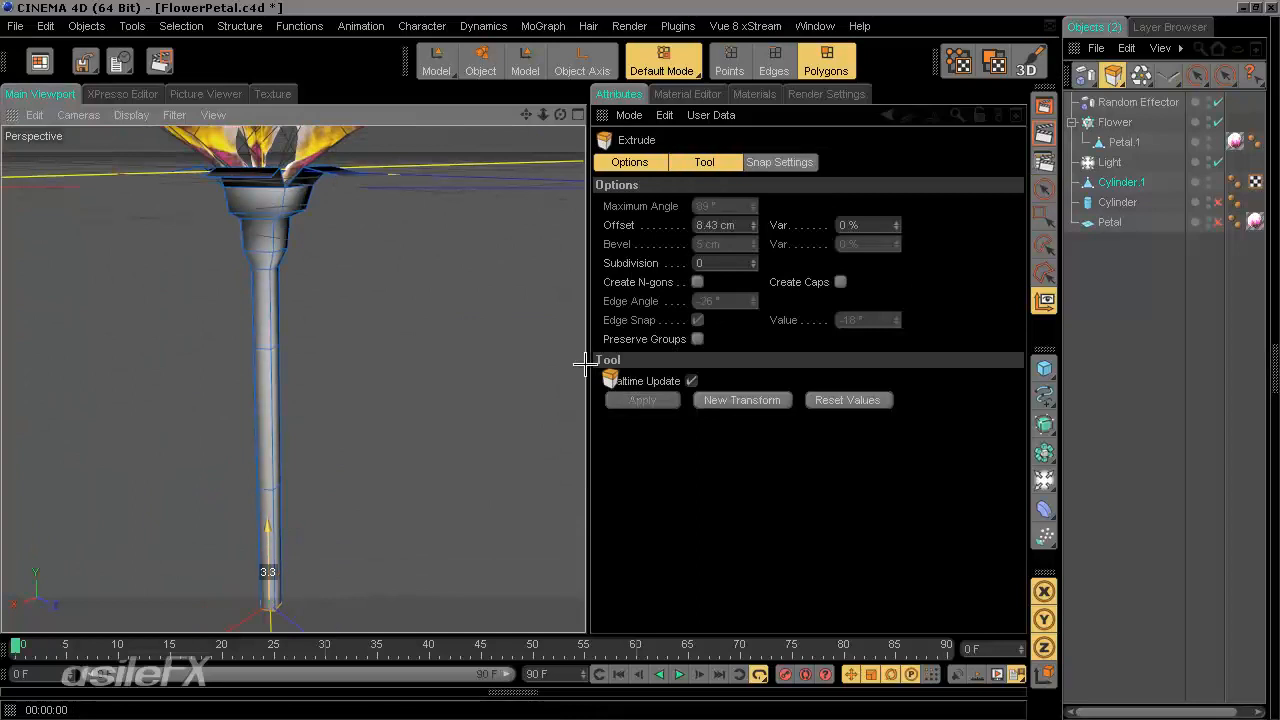
alt+right_drag(585, 361, 331, 459)
alt+drag(343, 428, 388, 441)
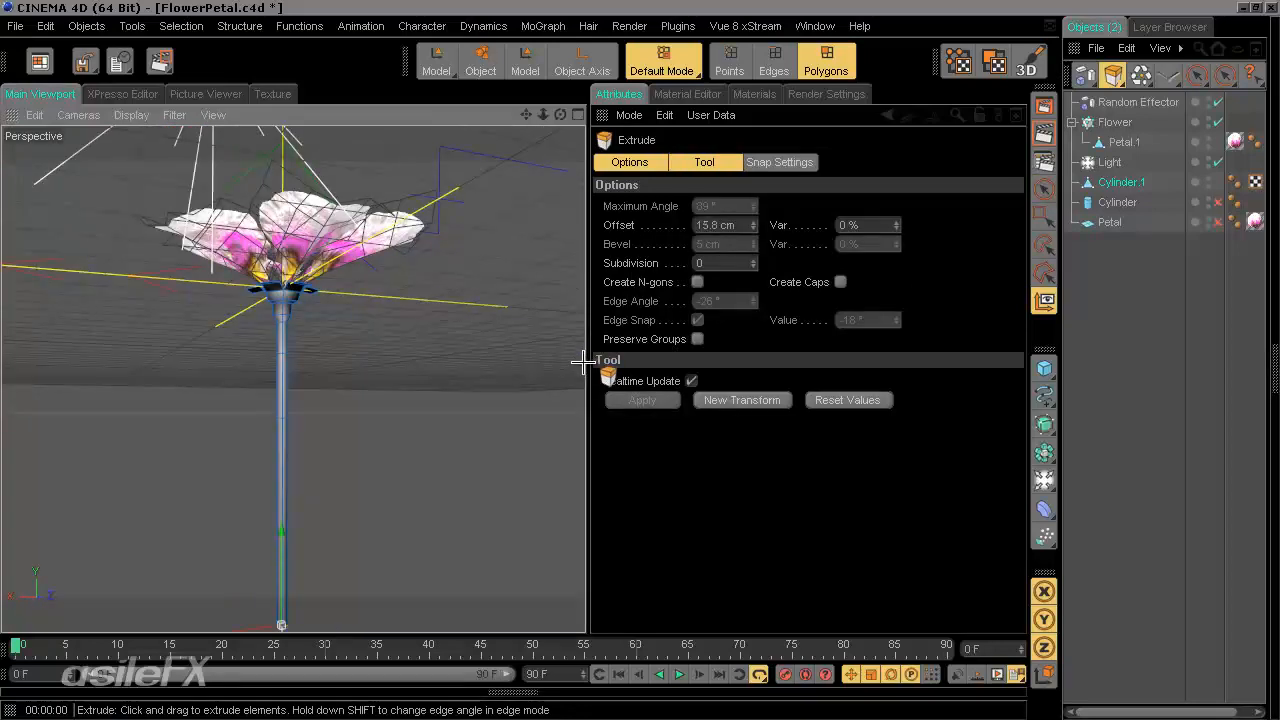
Examine the lengthened stem and how the base's flaps line up with the petals, from the side, below and above.
key(space)
alt+middle_drag(487, 627, 453, 539)
alt+drag(410, 307, 430, 395)
alt+right_drag(480, 380, 400, 323)
alt+drag(394, 394, 398, 420)
alt+drag(608, 401, 584, 356)
scroll(380, 391, up, 10)
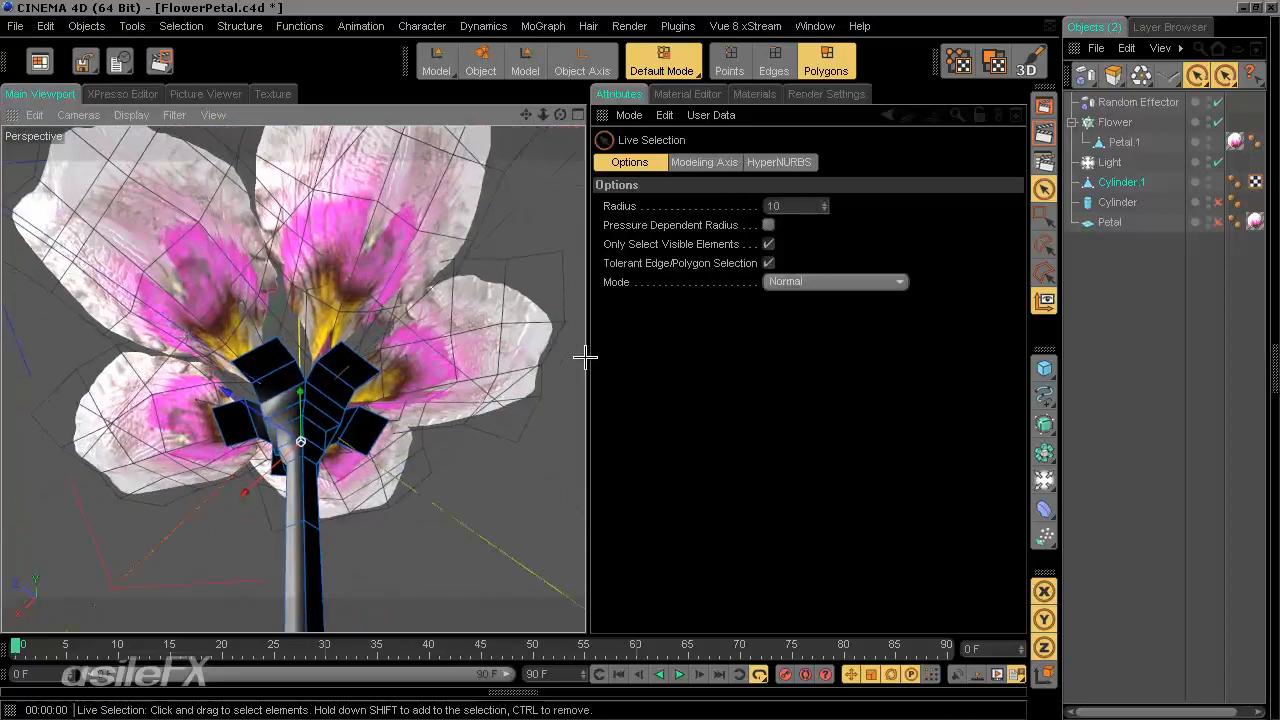
scroll(375, 375, up, 8)
scroll(375, 375, down, 5)
alt+drag(381, 333, 415, 488)
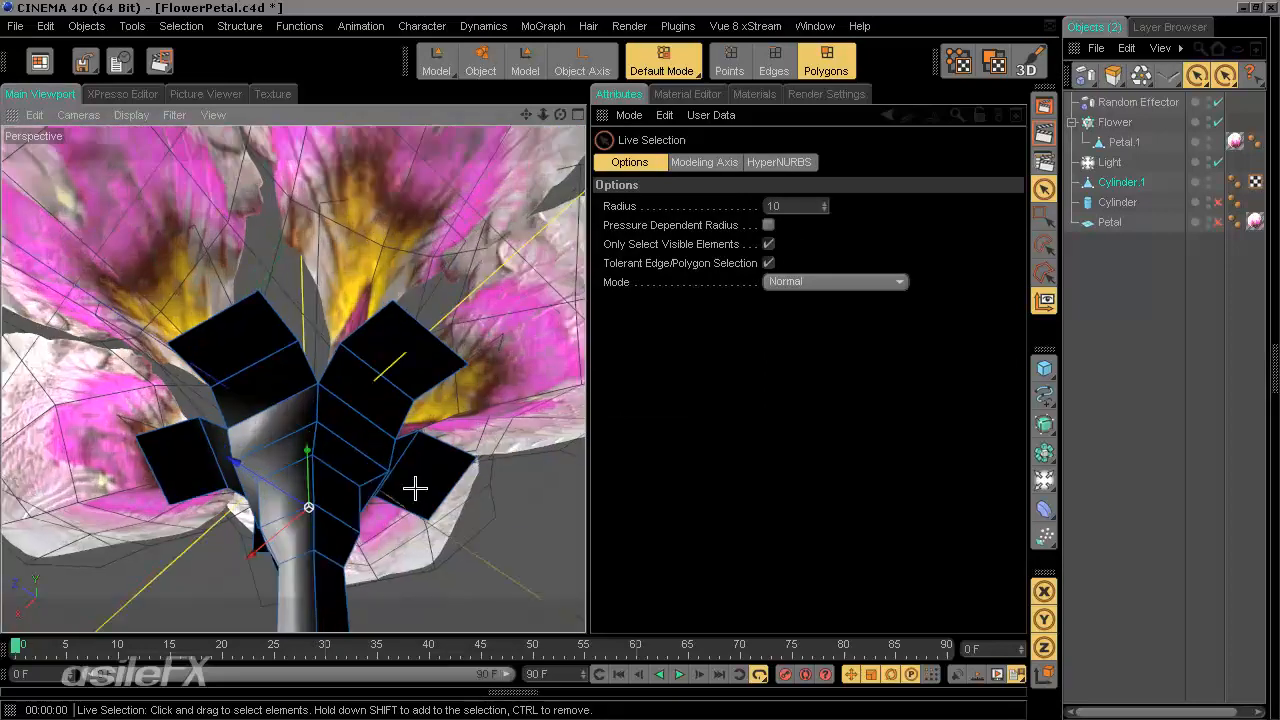
alt+drag(380, 445, 587, 360)
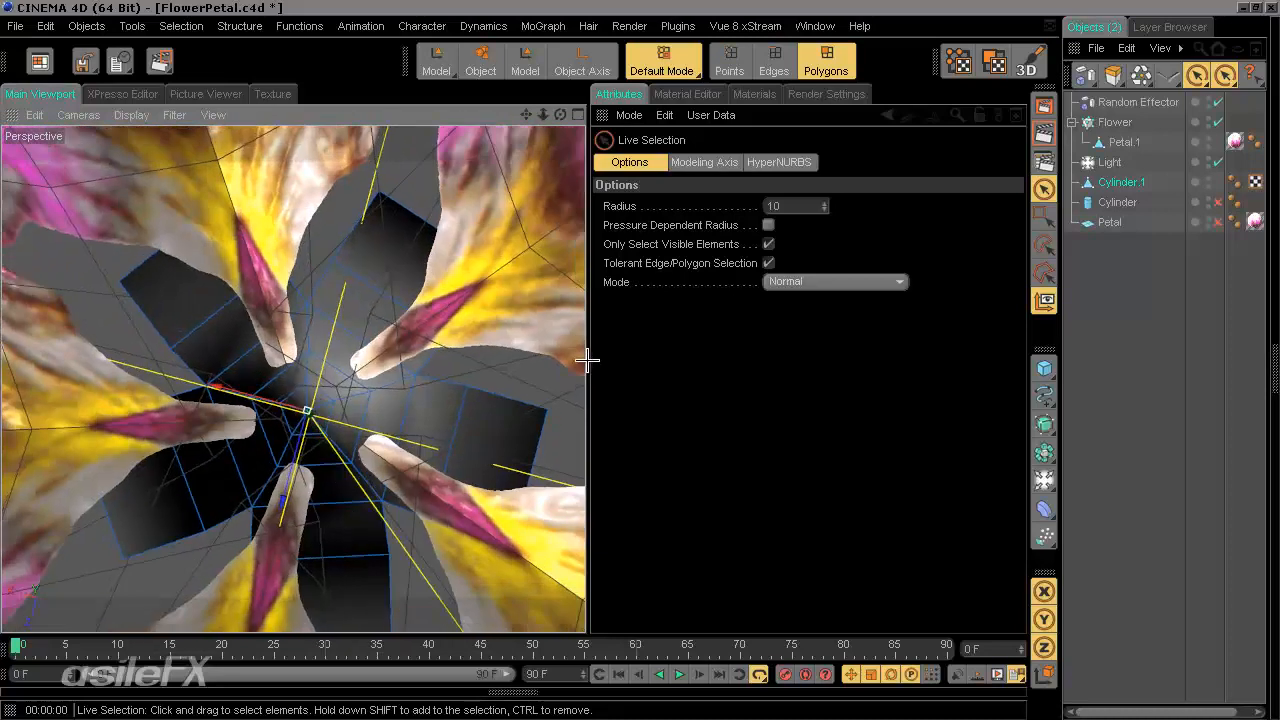
Rotate the whole Cylinder.1 object around the stem axis so its flaps sit centred between the petals.
click(1114, 122)
click(1110, 222)
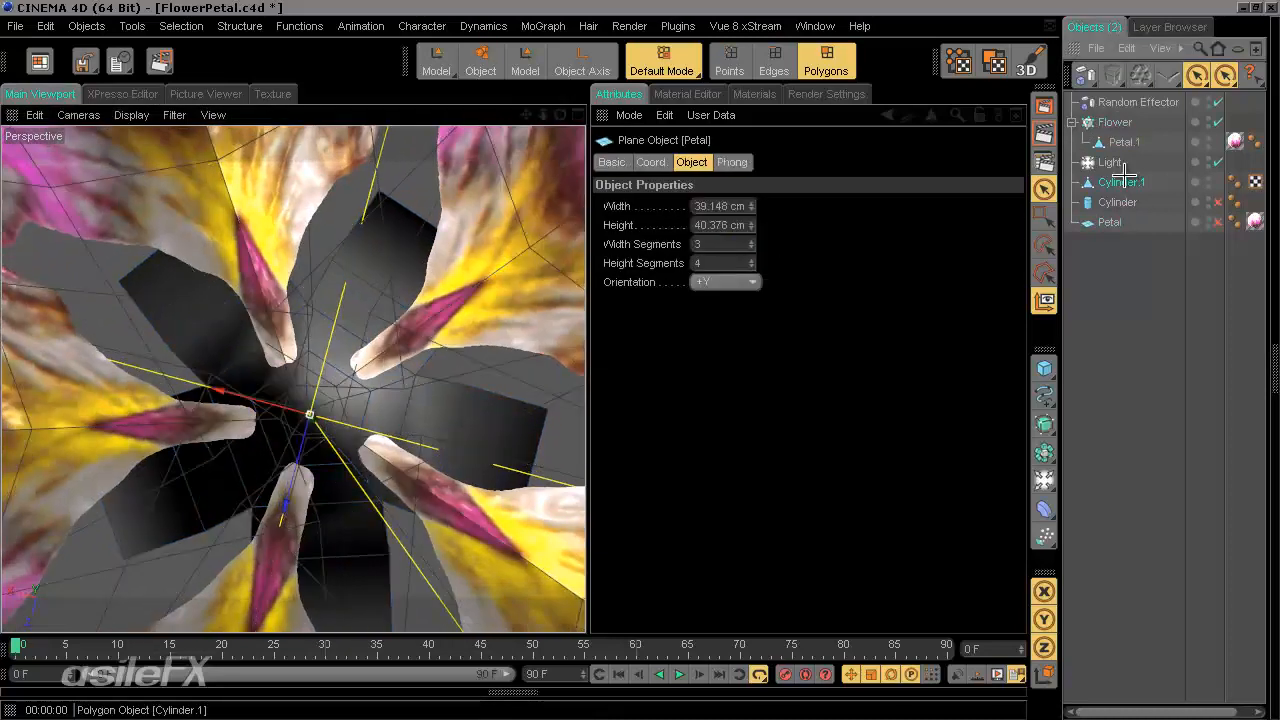
key(r)
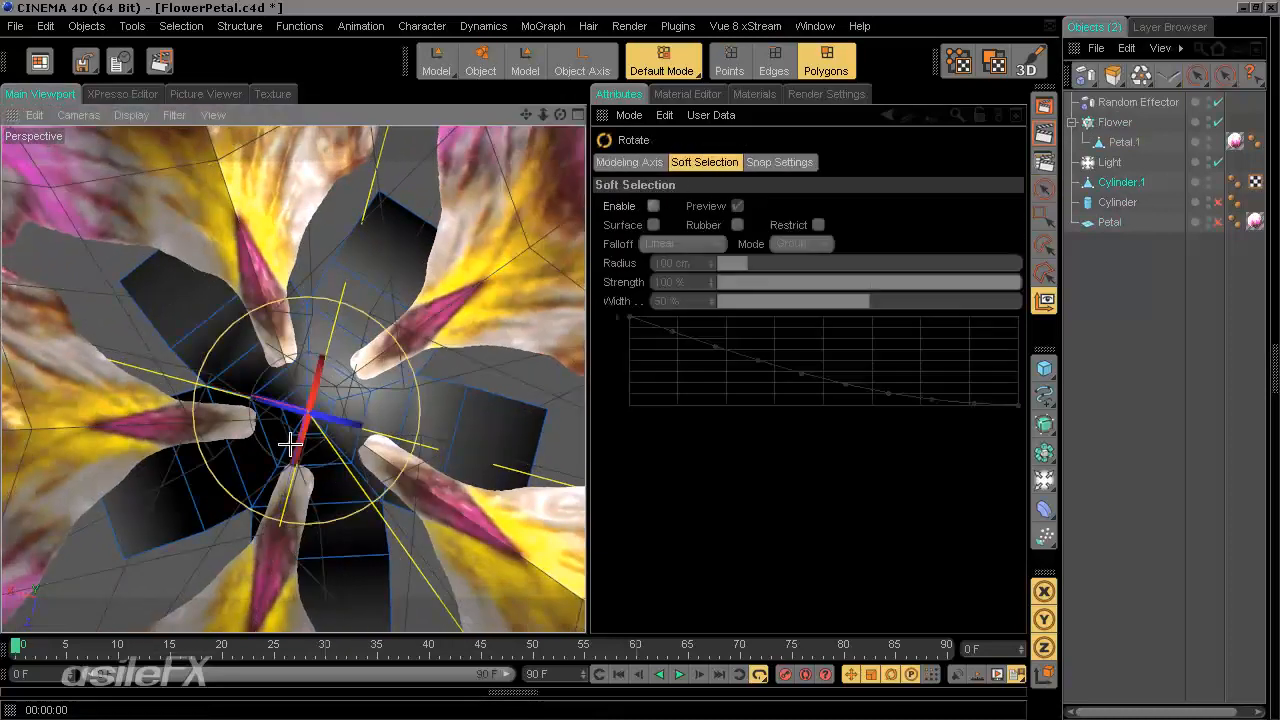
click(521, 57)
mouse_move(583, 358)
alt+mouse_down()
mouse_move(589, 349)
mouse_move(583, 358)
alt+mouse_up()
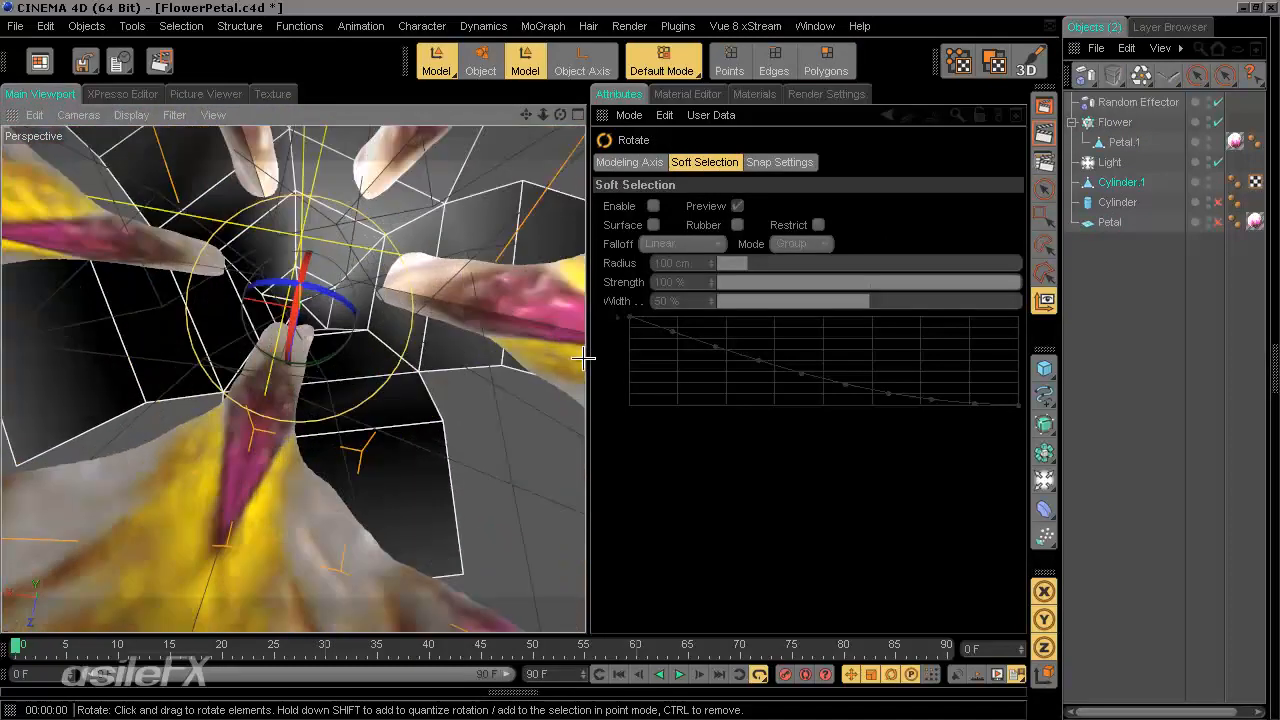
drag(313, 360, 586, 357)
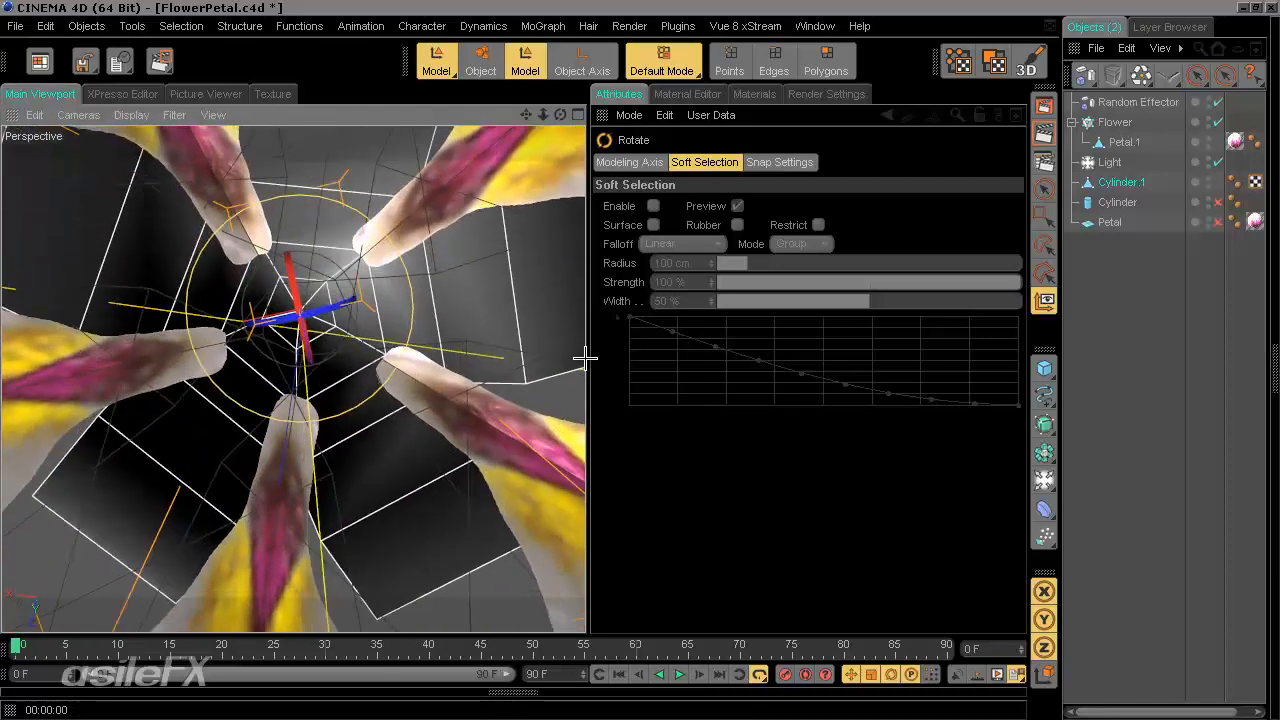
alt+drag(316, 398, 586, 361)
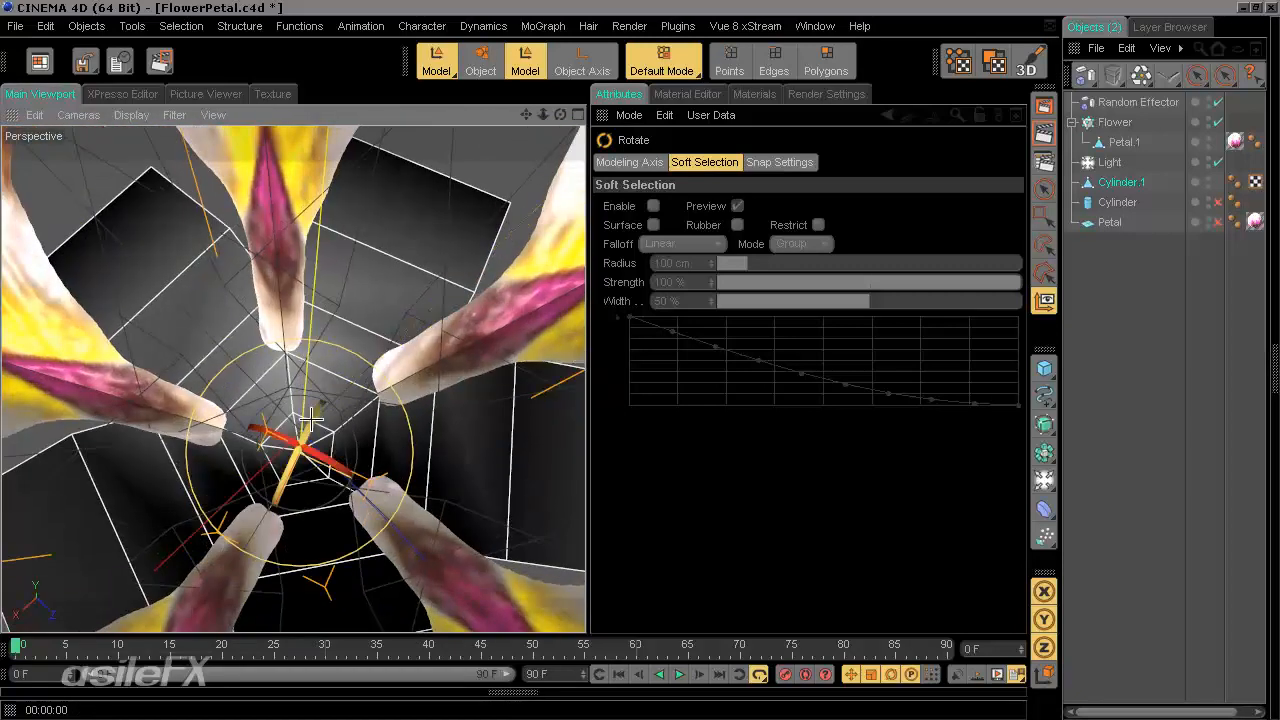
alt+right_drag(316, 398, 291, 317)
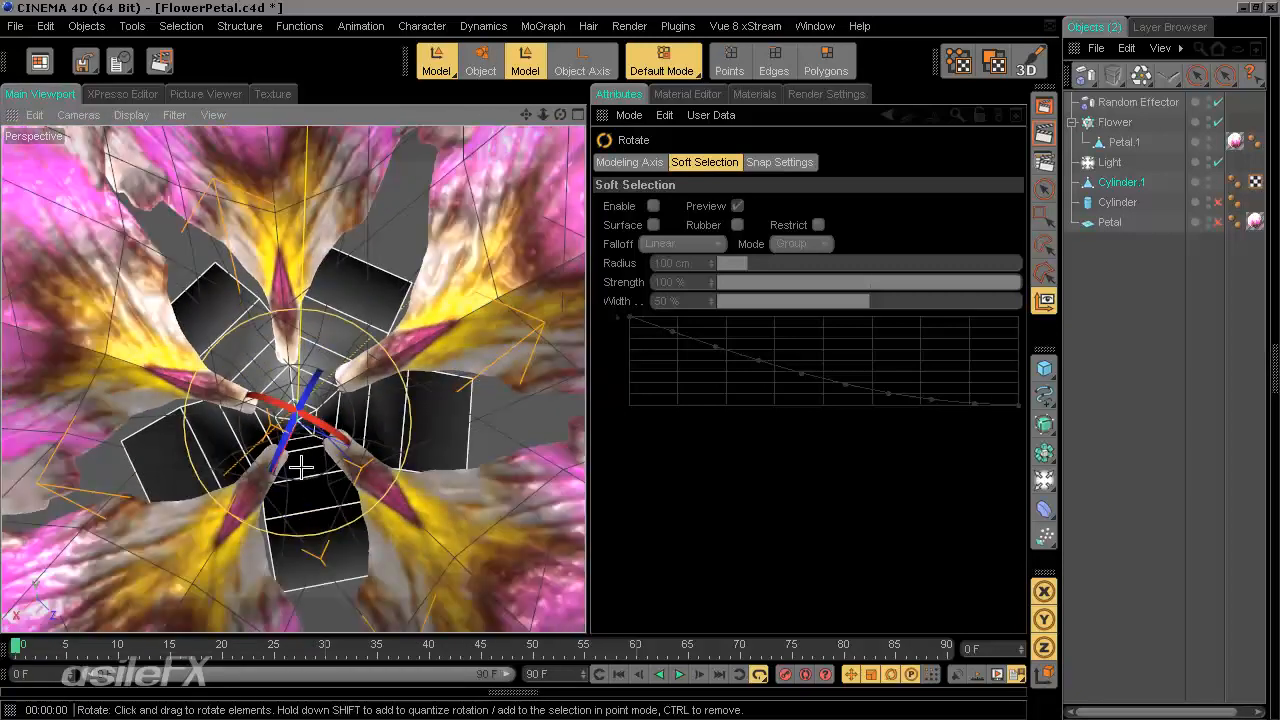
alt+drag(300, 466, 586, 354)
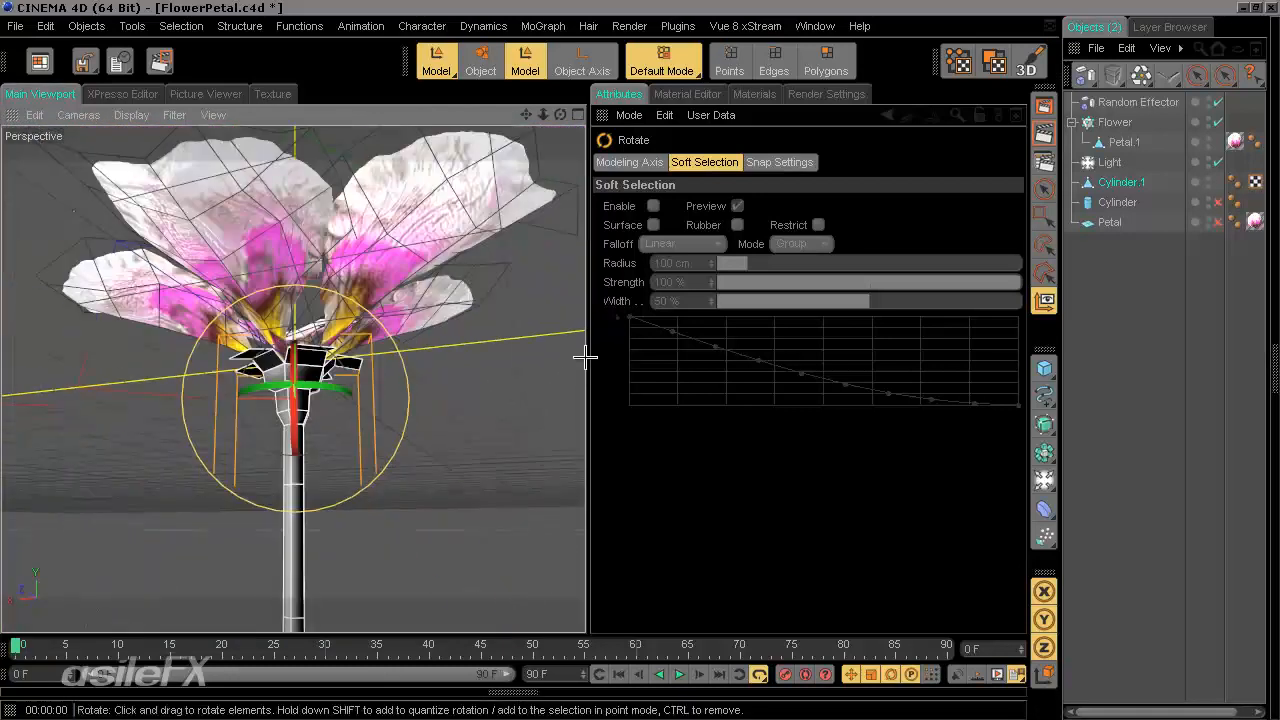
alt+drag(307, 358, 586, 357)
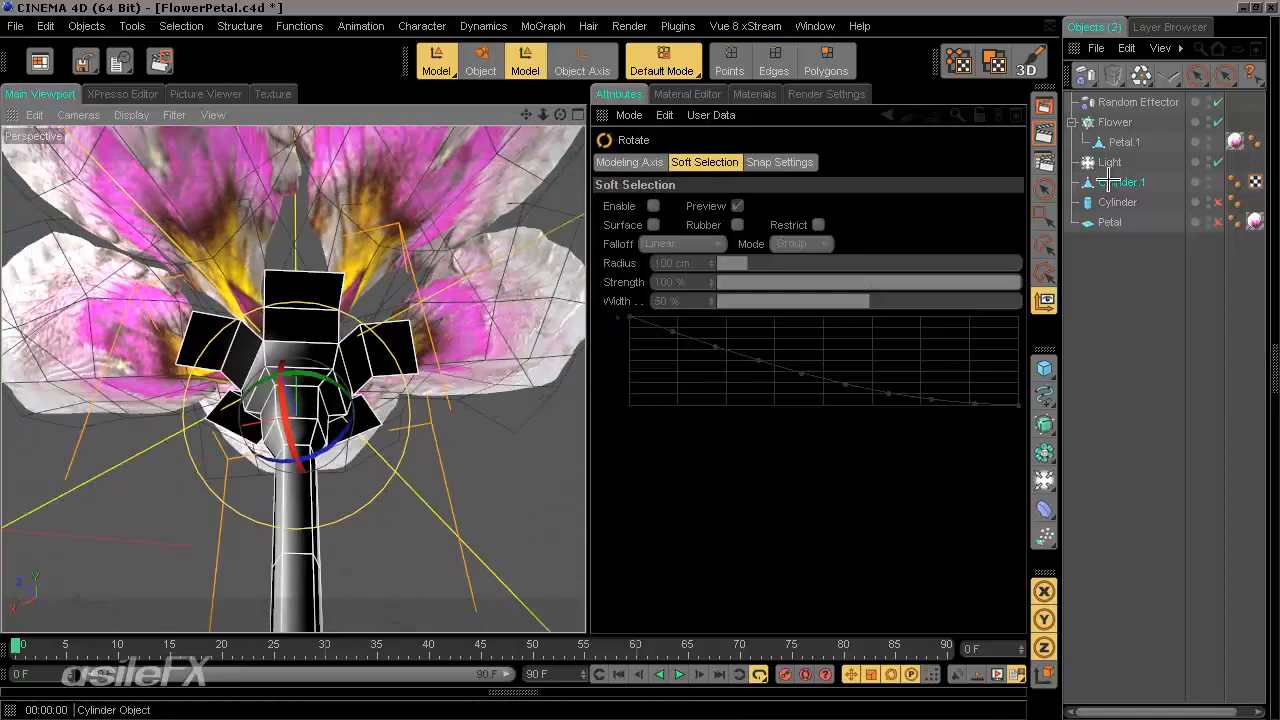
Select the outer tip edges of all five flaps and scale them outward to lengthen and widen the flaps.
click(773, 60)
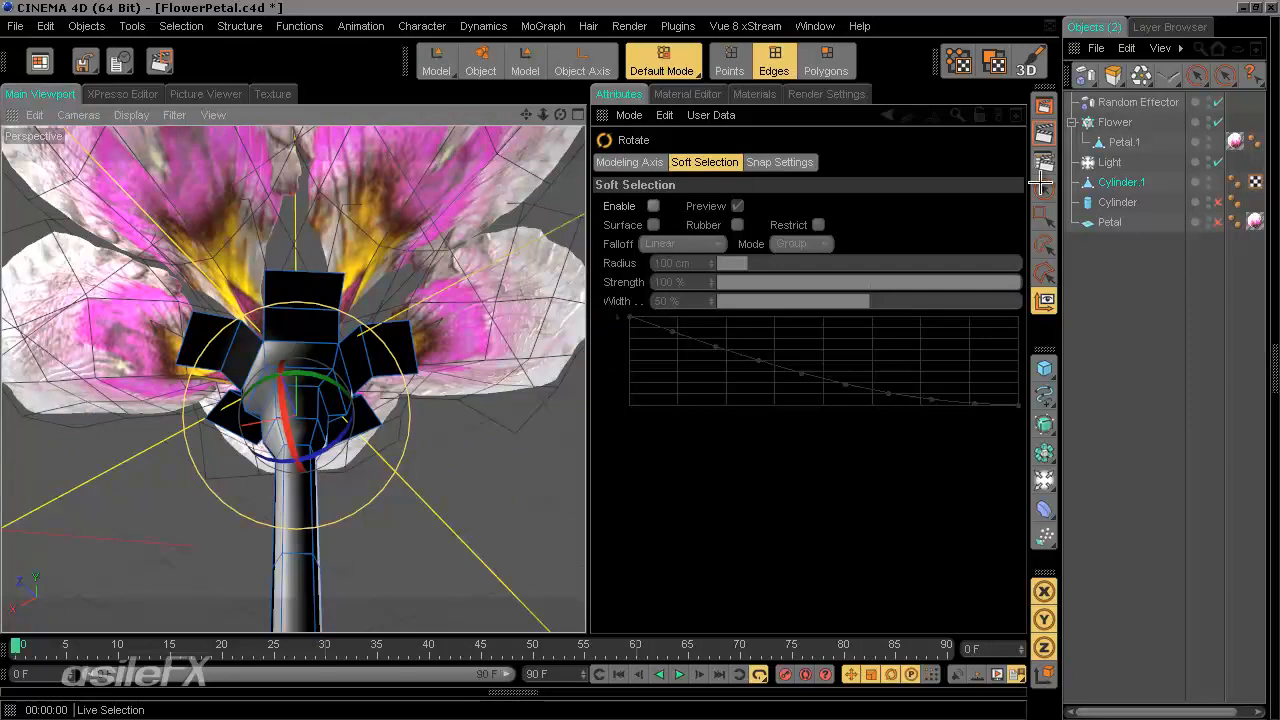
click(1043, 187)
click(302, 272)
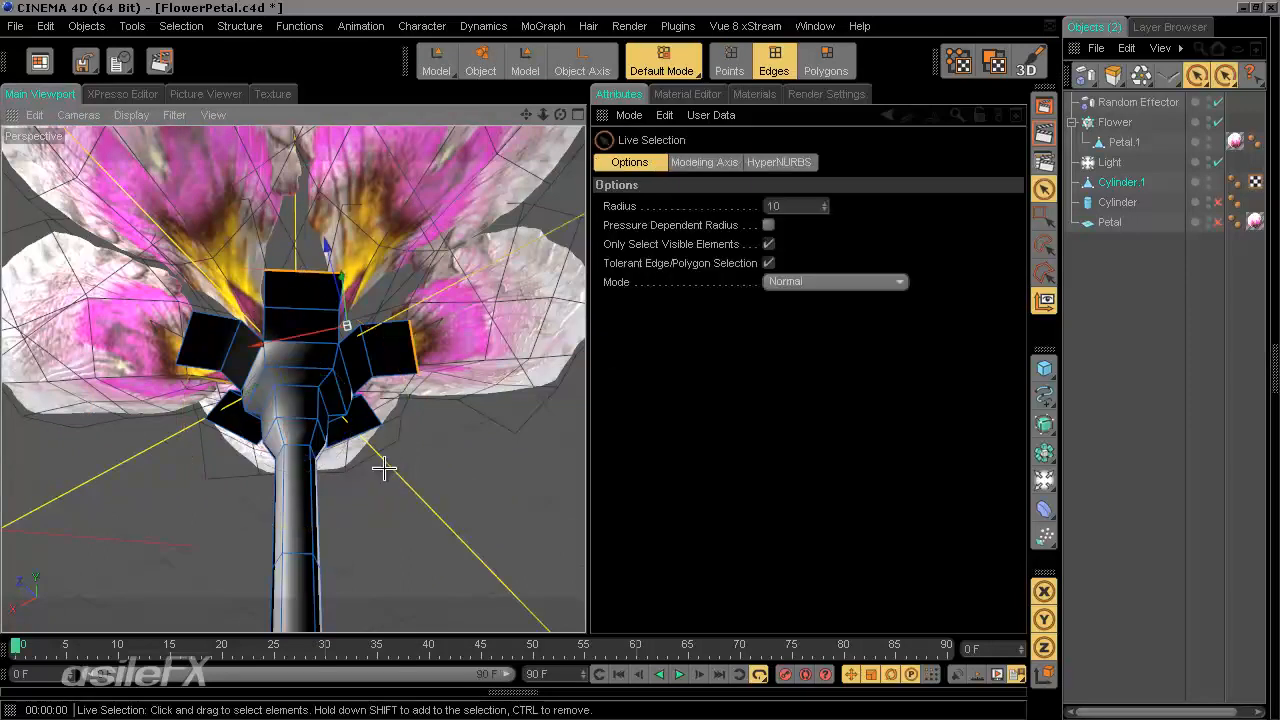
alt+drag(384, 468, 403, 483)
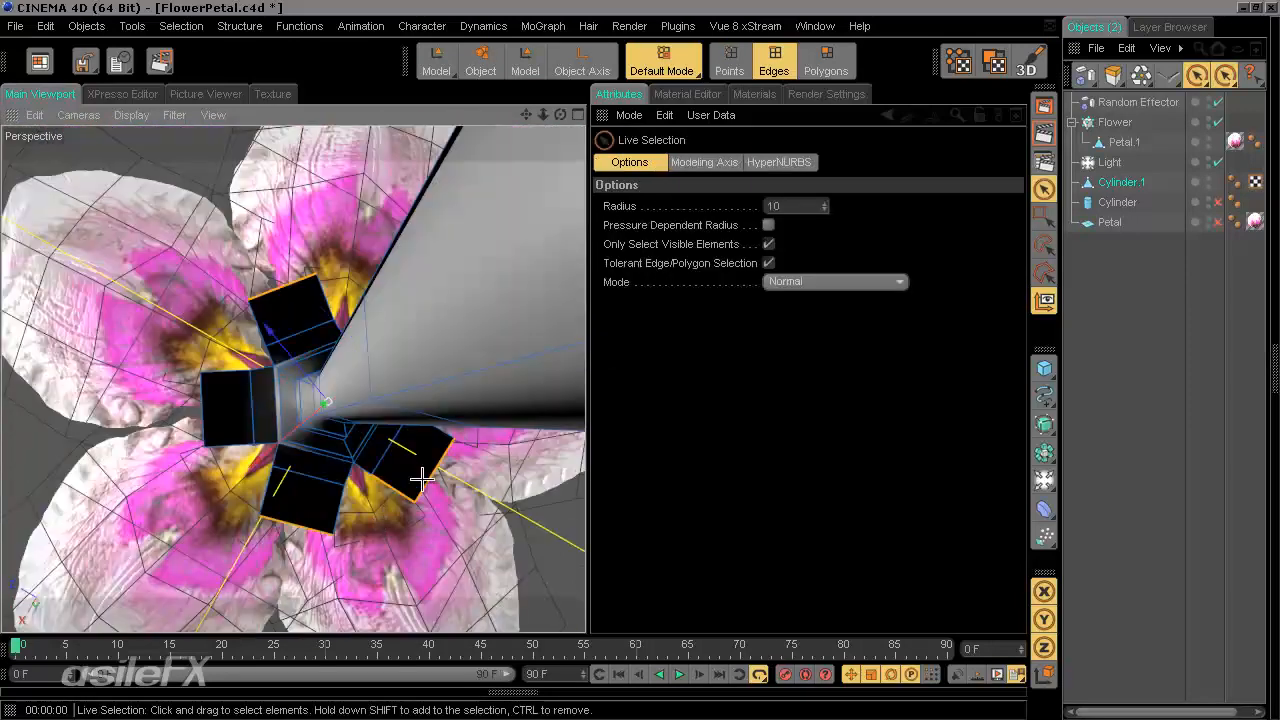
alt+drag(205, 466, 583, 357)
key(t)
drag(338, 404, 560, 352)
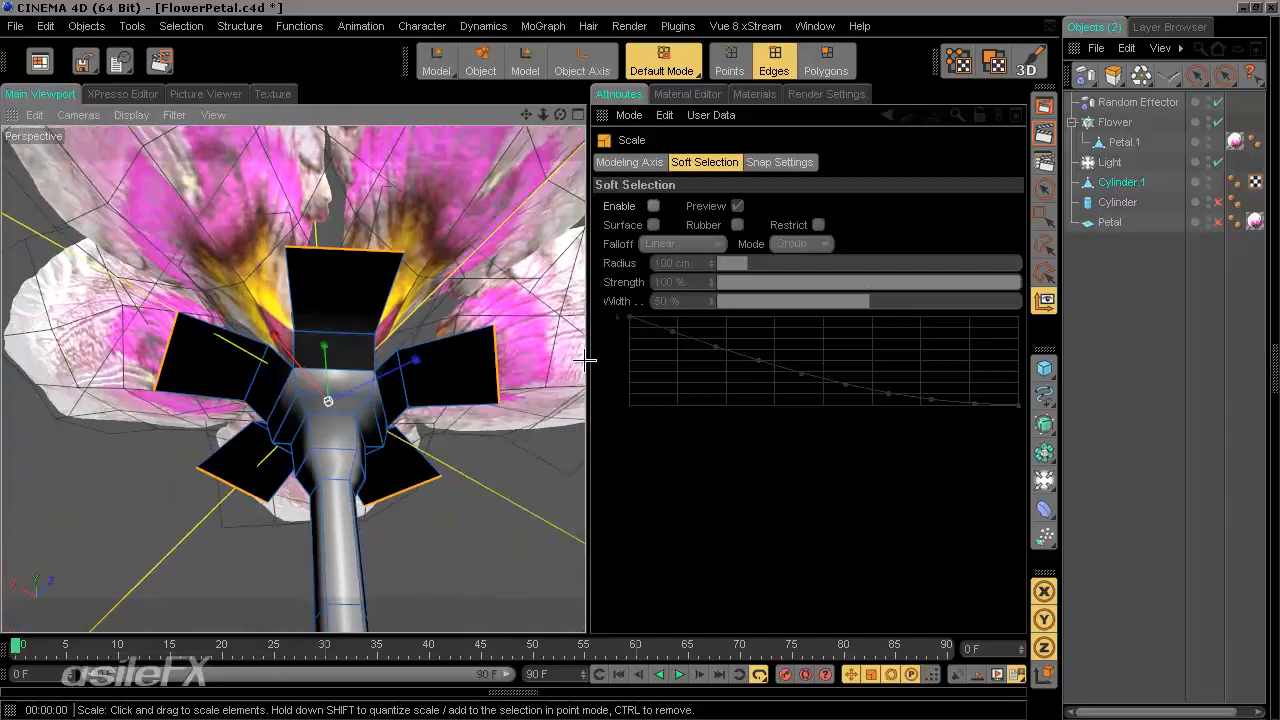
Extend the edge selection to the sides of all five flaps and adjust their height along the vertical axis.
key(space)
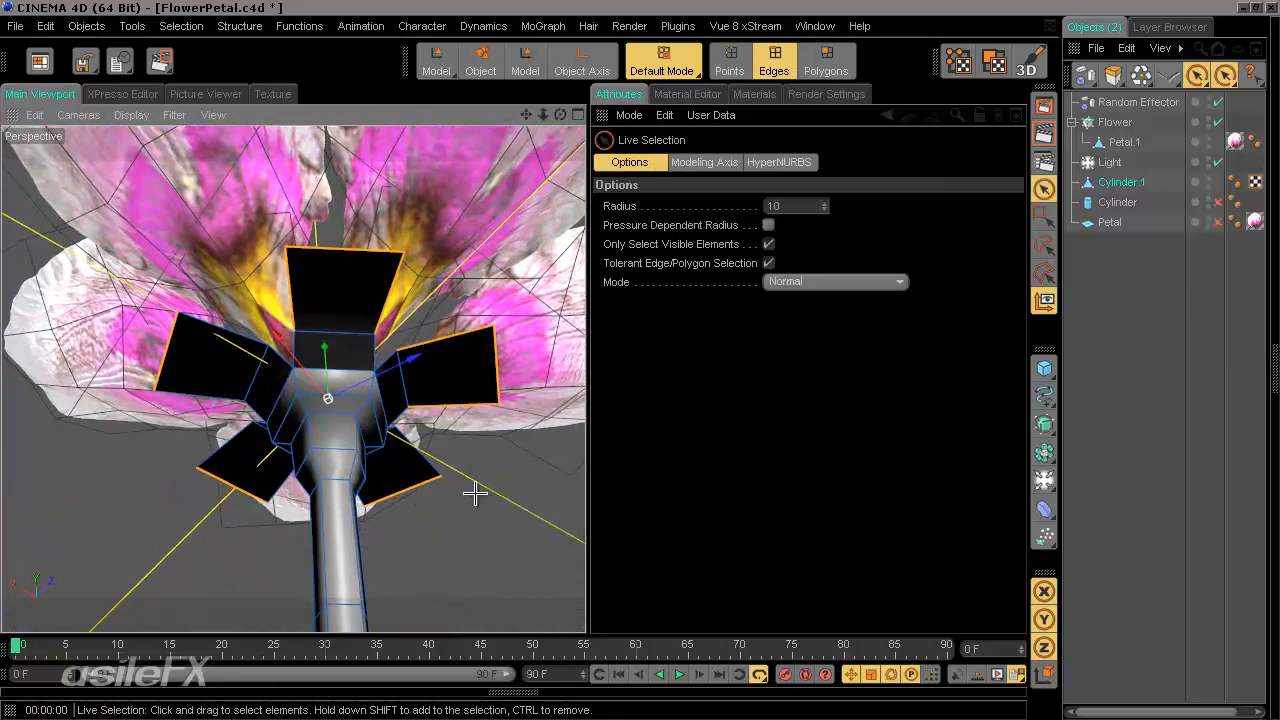
alt+drag(475, 493, 449, 404)
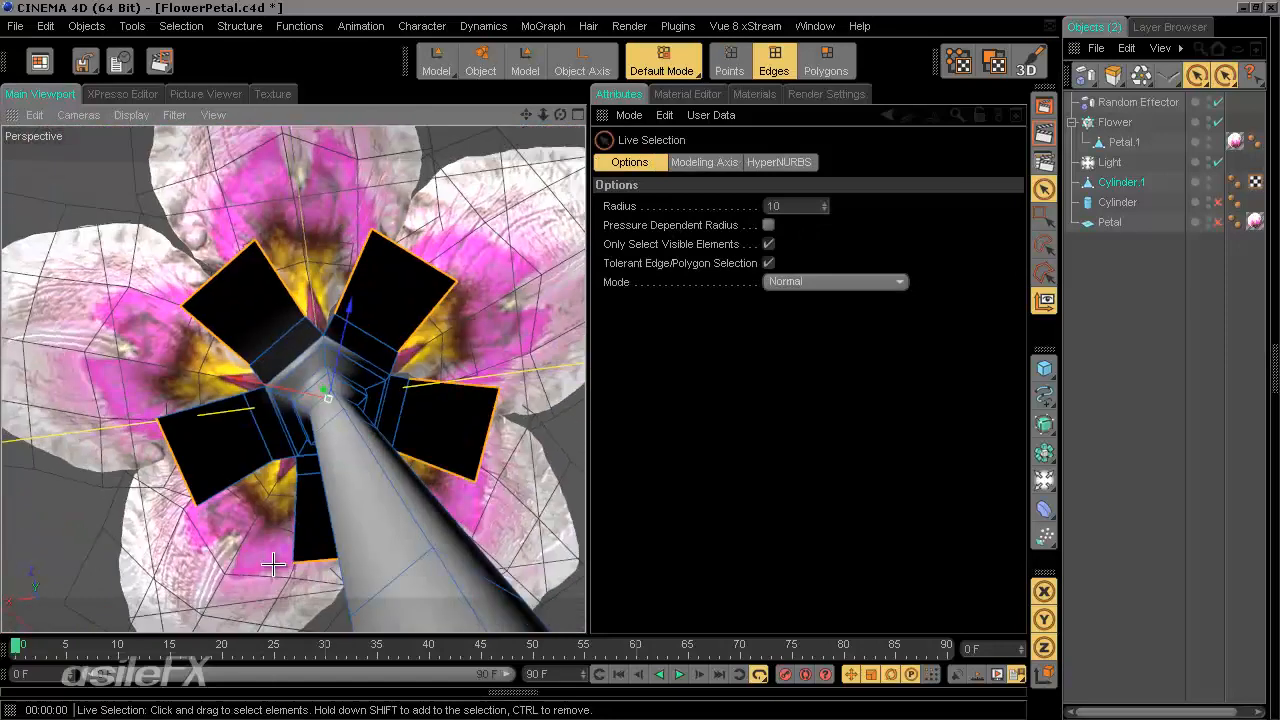
alt+drag(272, 565, 353, 542)
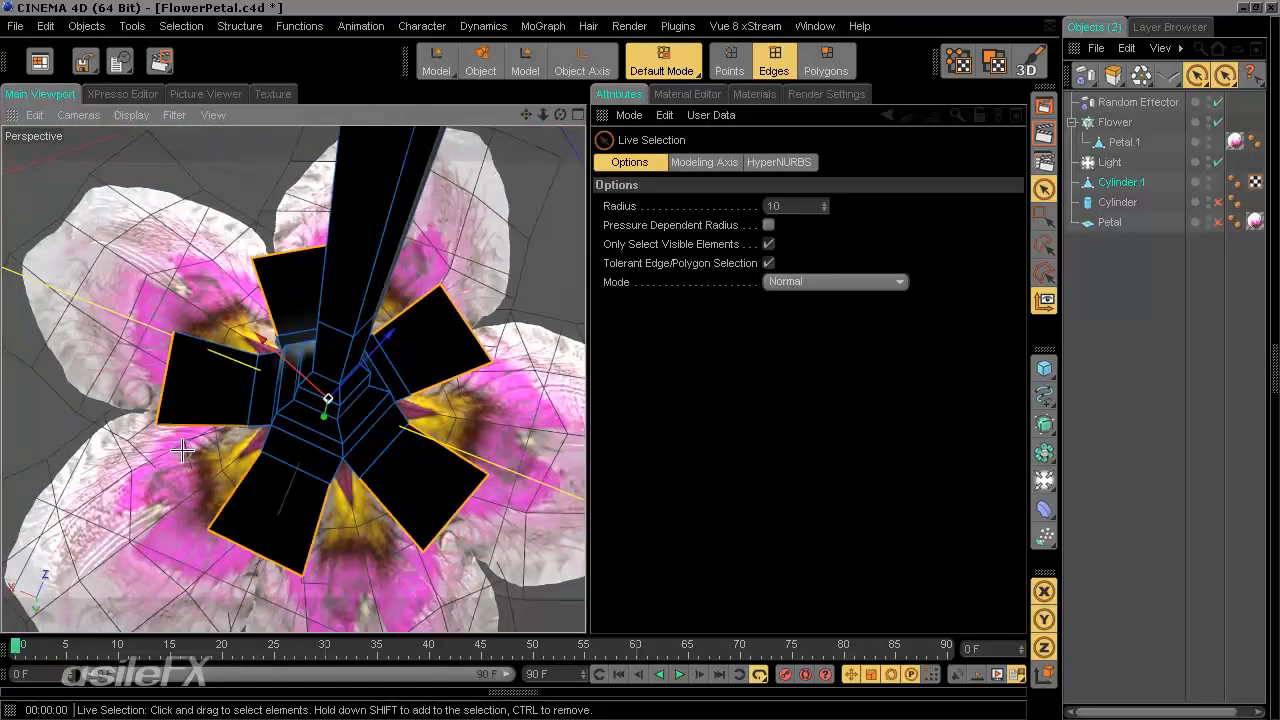
key(space)
drag(245, 325, 326, 303)
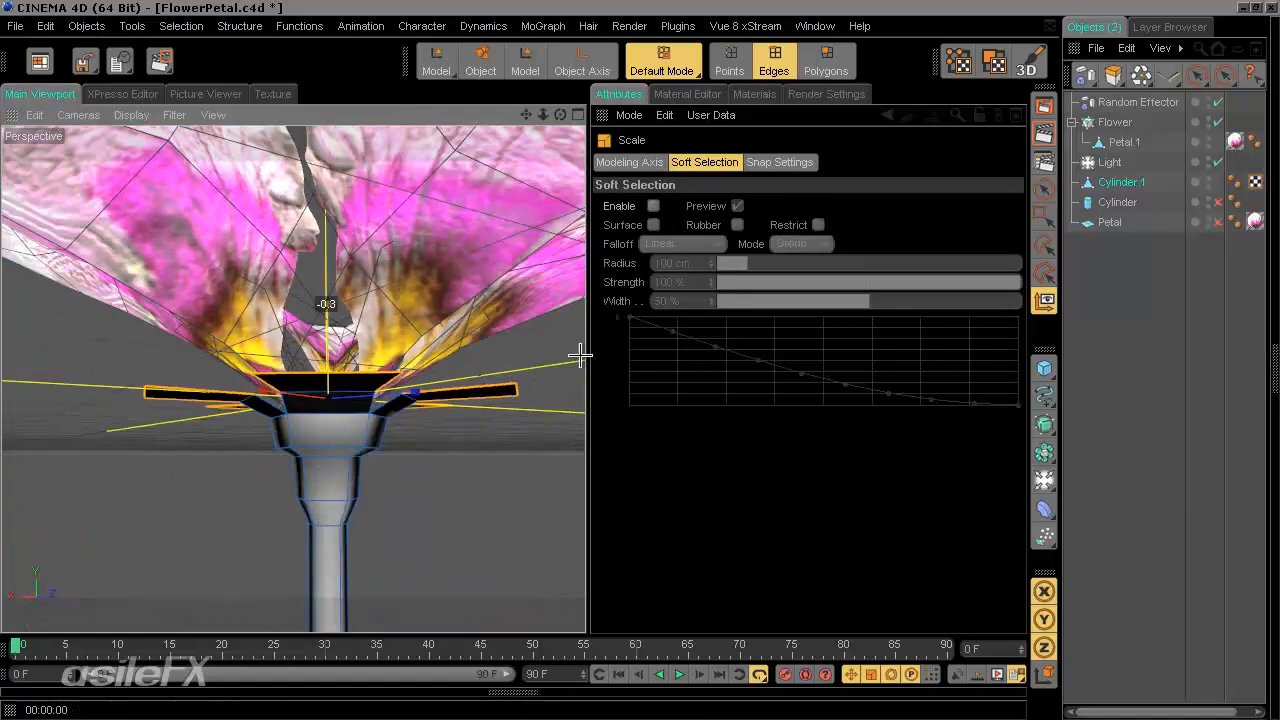
key(e)
drag(327, 298, 410, 431)
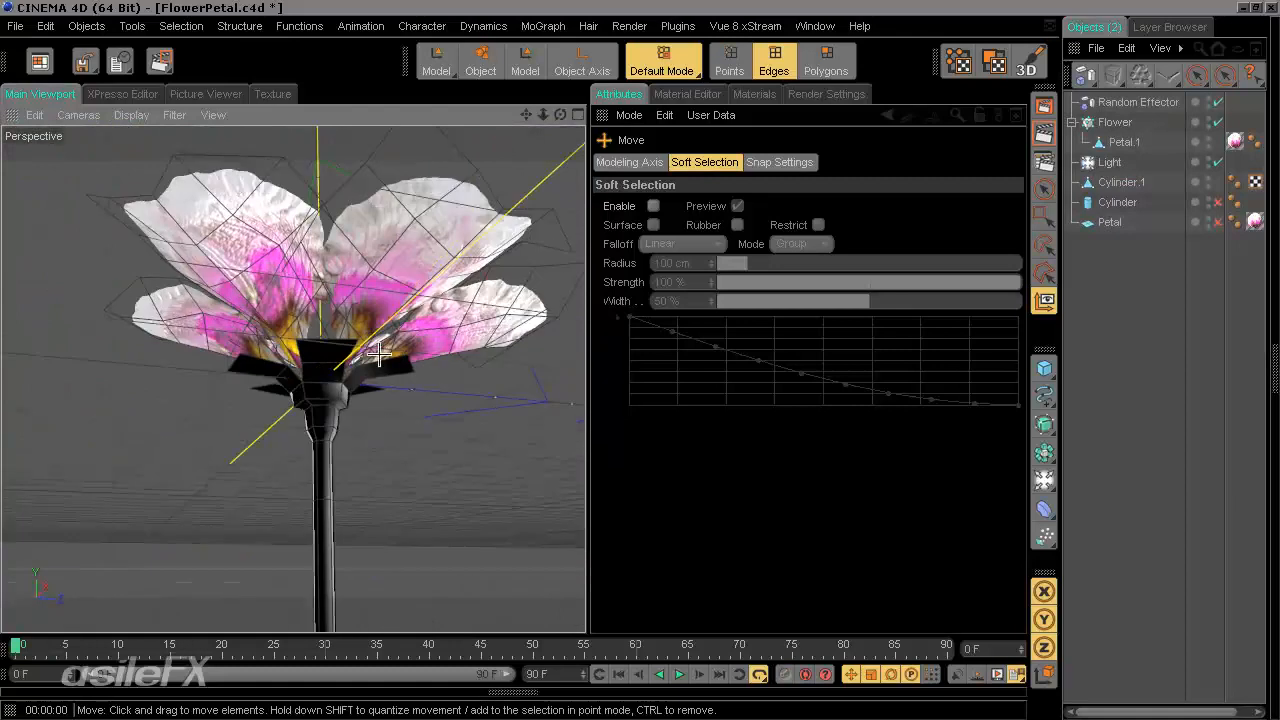
Check the proportions of the petals, flaps and stem from a distance and close up.
alt+drag(379, 354, 395, 437)
scroll(395, 437, down, 5)
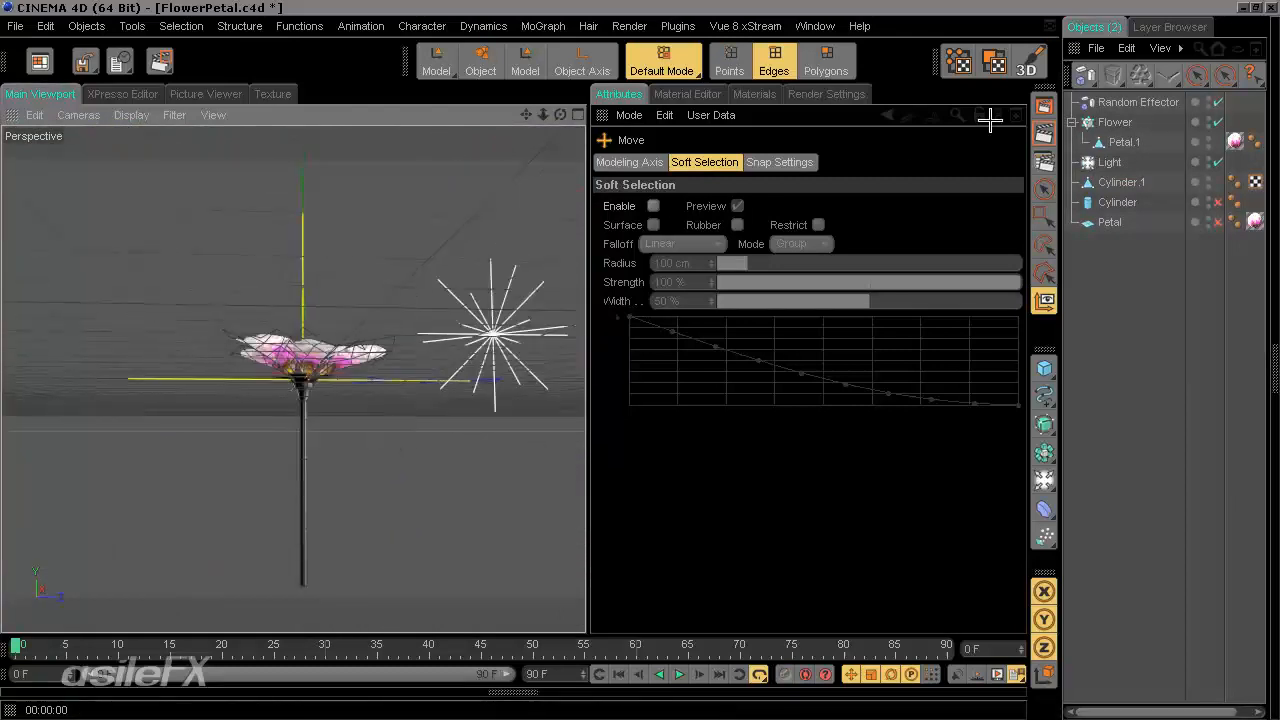
click(1046, 132)
mouse_move(374, 378)
alt+mouse_down()
mouse_move(390, 347)
mouse_move(614, 323)
mouse_move(368, 377)
alt+mouse_up()
scroll(387, 346, up, 5)
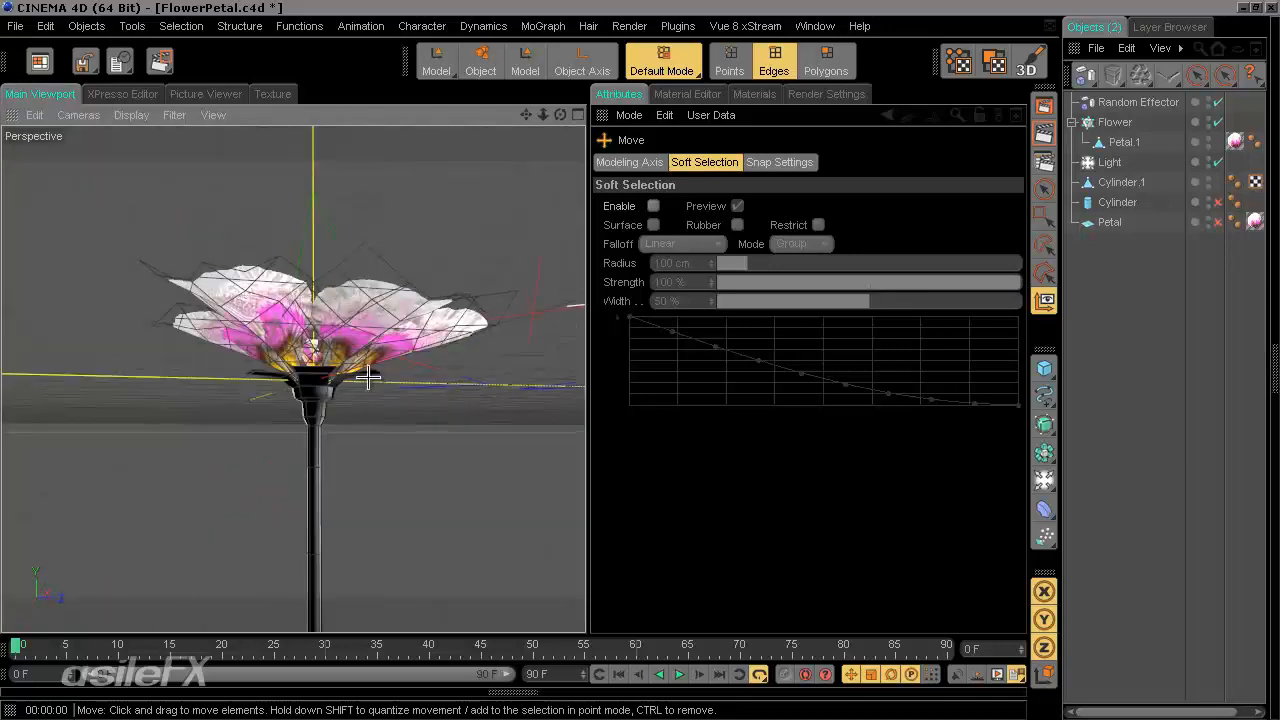
alt+drag(745, 269, 309, 450)
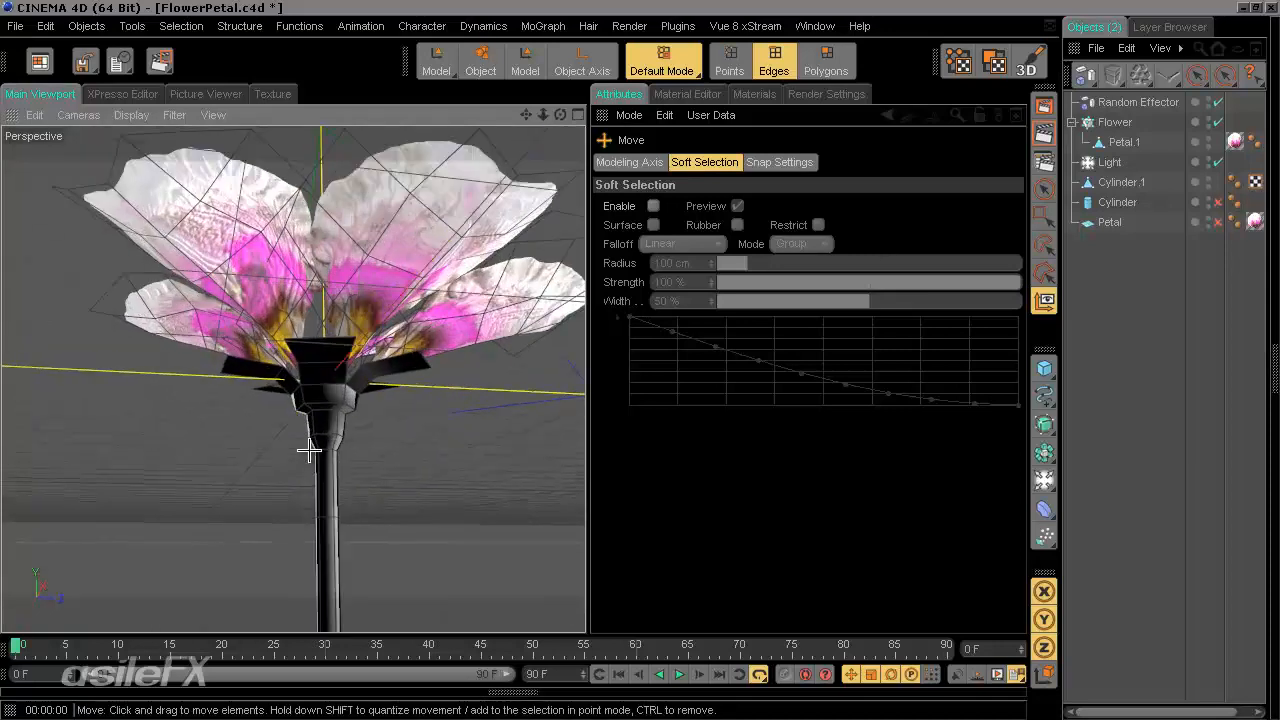
Select the middle cross edges of all five flaps on Cylinder.1 and scale them together.
scroll(394, 417, up, 5)
scroll(394, 417, down, 4)
scroll(394, 417, up, 4)
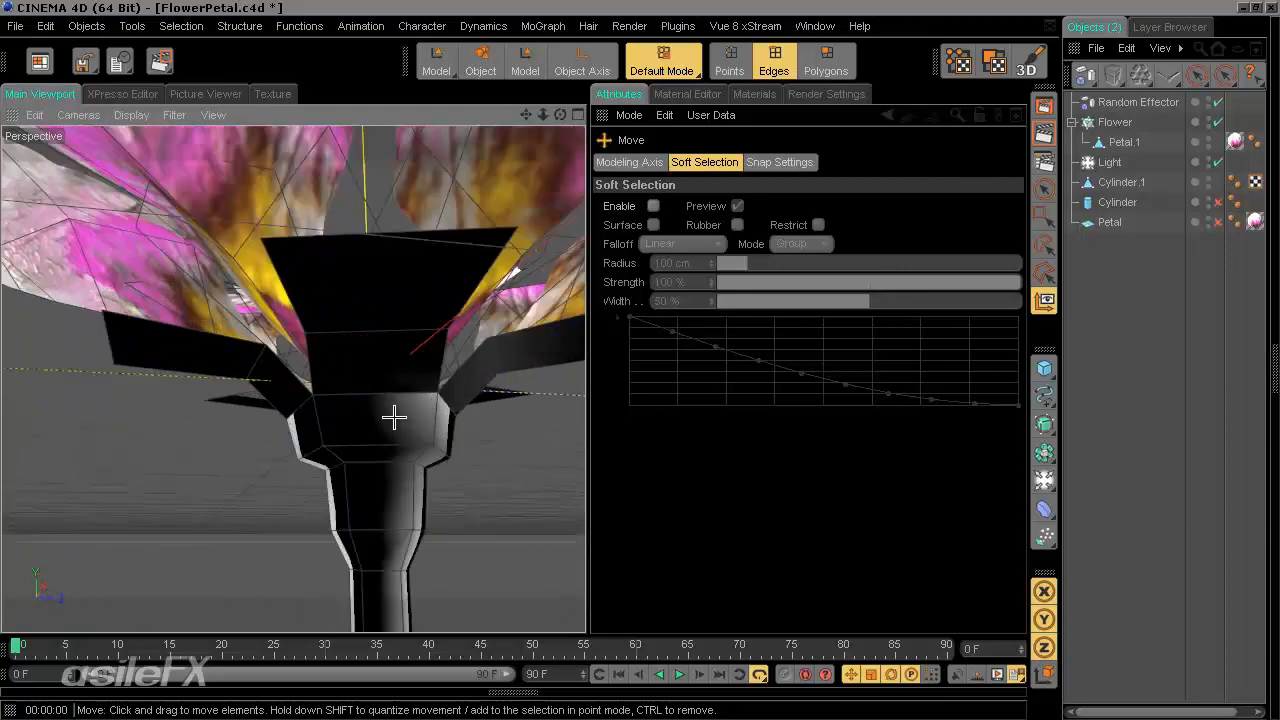
alt+drag(394, 417, 822, 131)
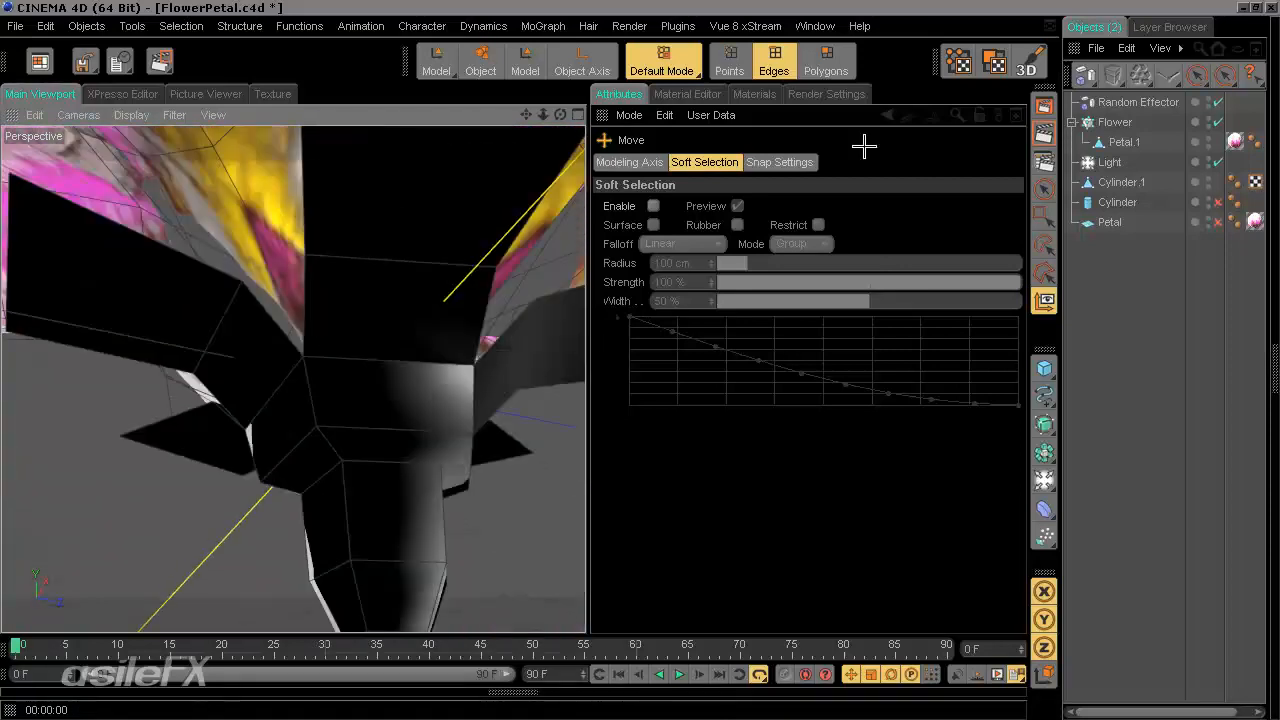
click(1043, 188)
alt+drag(226, 423, 587, 358)
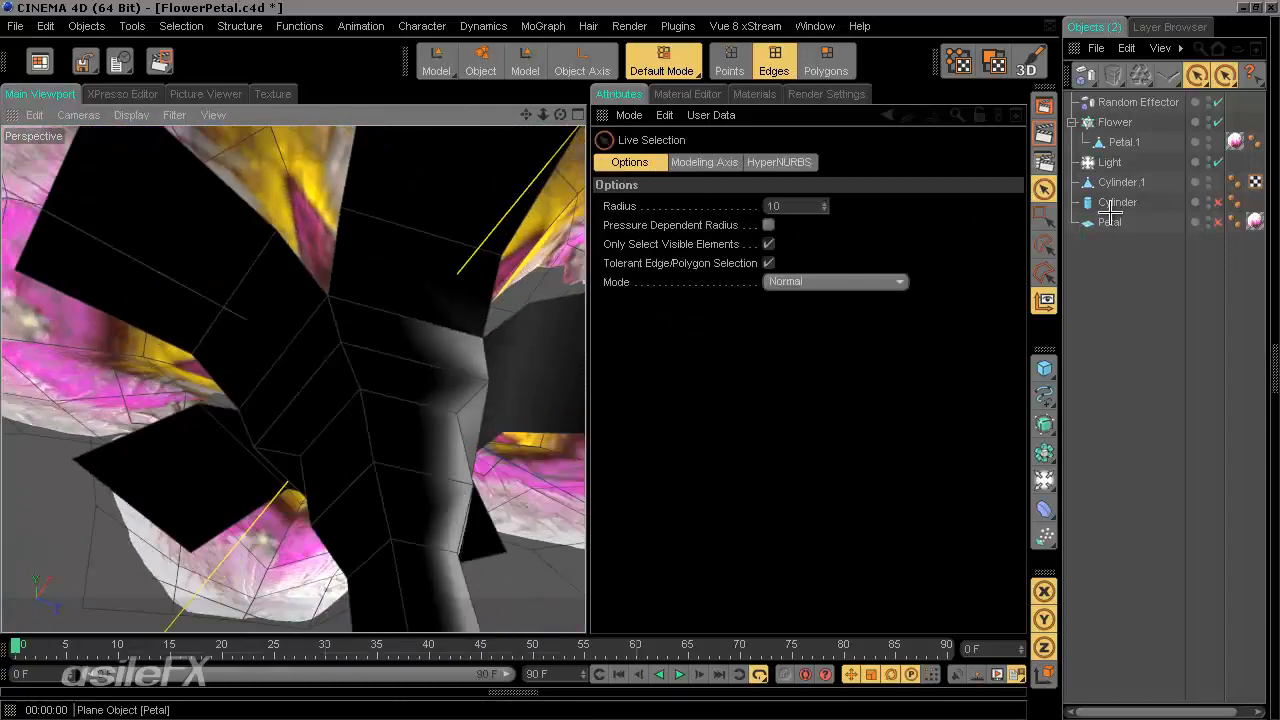
click(1113, 181)
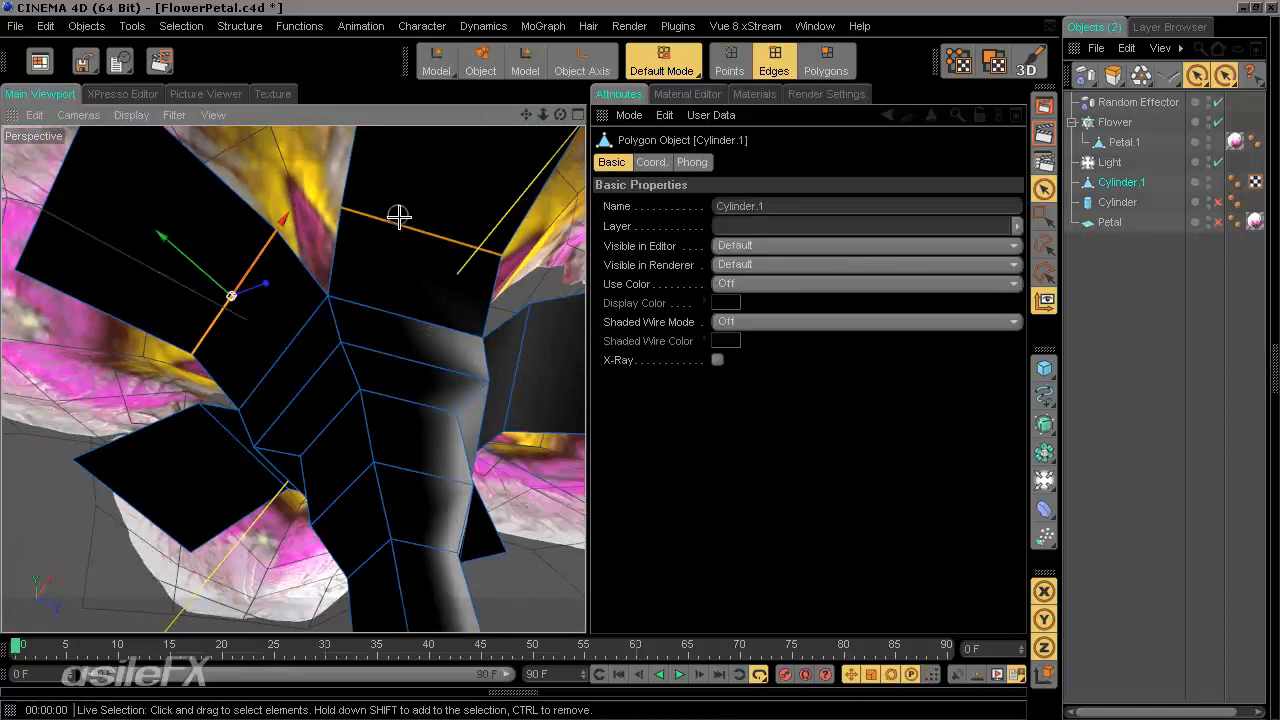
alt+drag(580, 360, 493, 449)
alt+drag(368, 510, 428, 544)
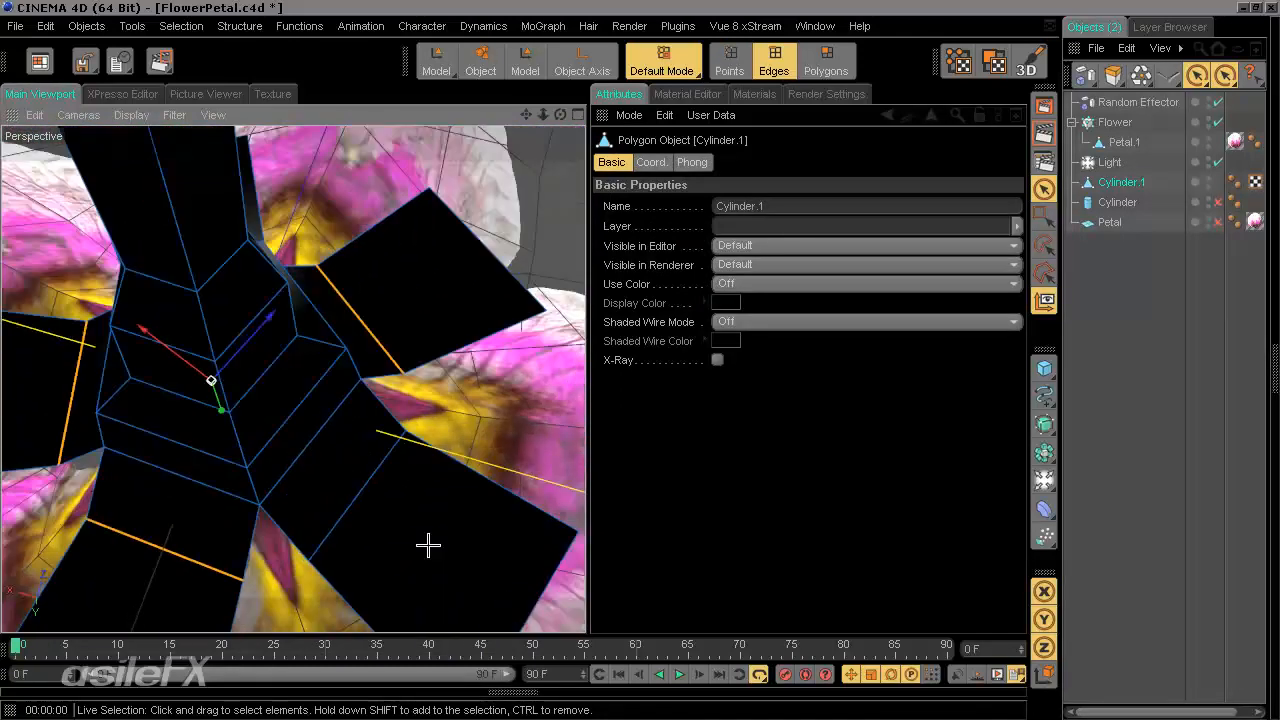
alt+drag(270, 493, 590, 400)
key(t)
drag(271, 400, 606, 360)
Adjust the height of the flaps' middle edges along the vertical axis to bend the flaps.
key(e)
alt+drag(597, 360, 584, 360)
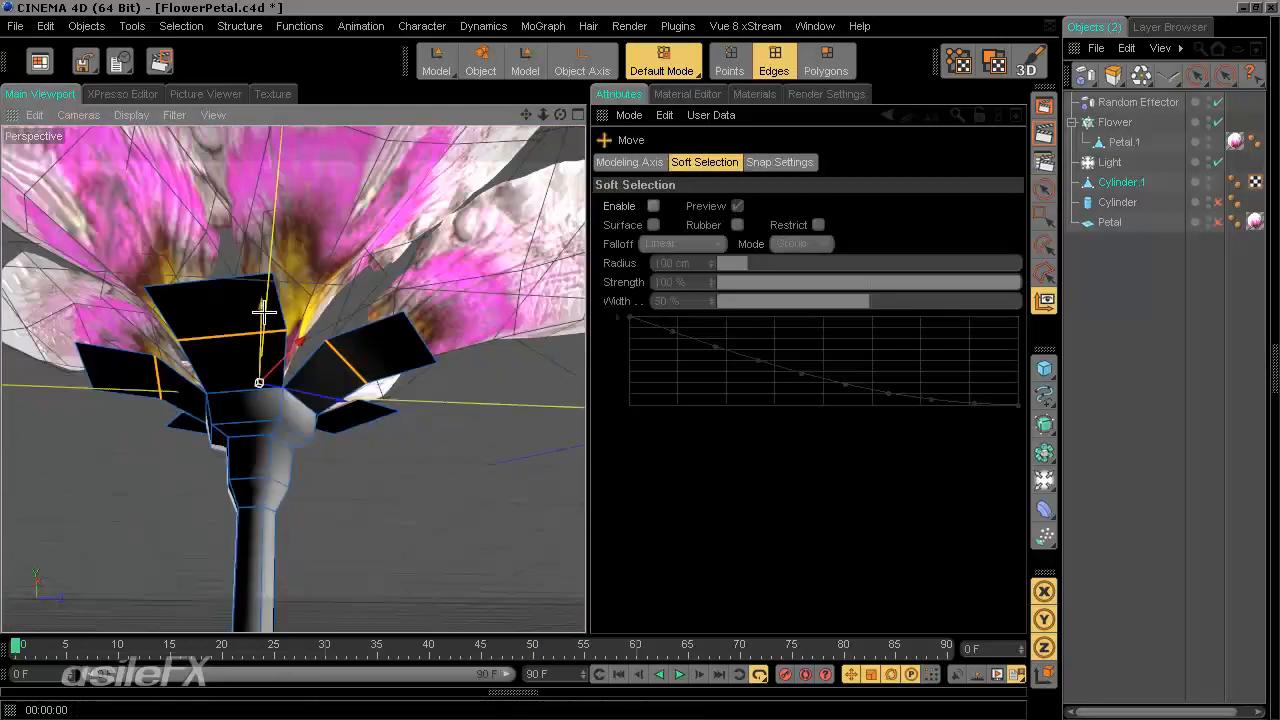
drag(263, 313, 585, 360)
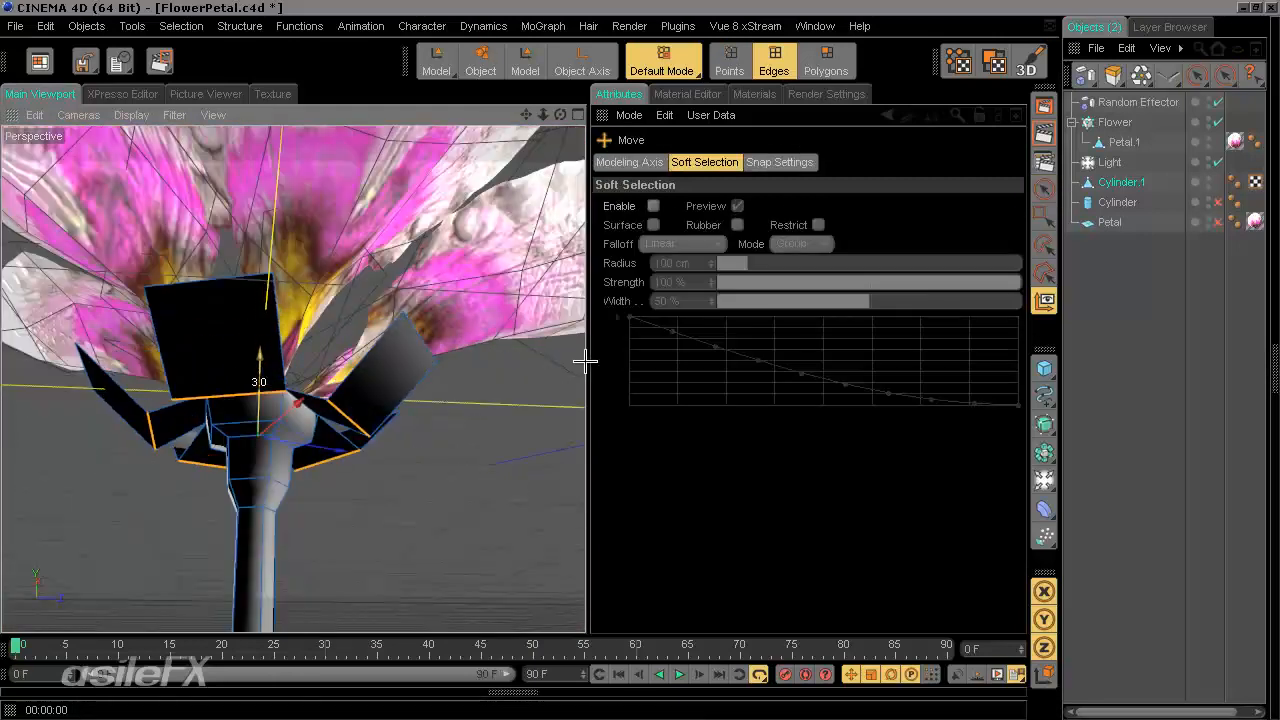
drag(585, 357, 258, 352)
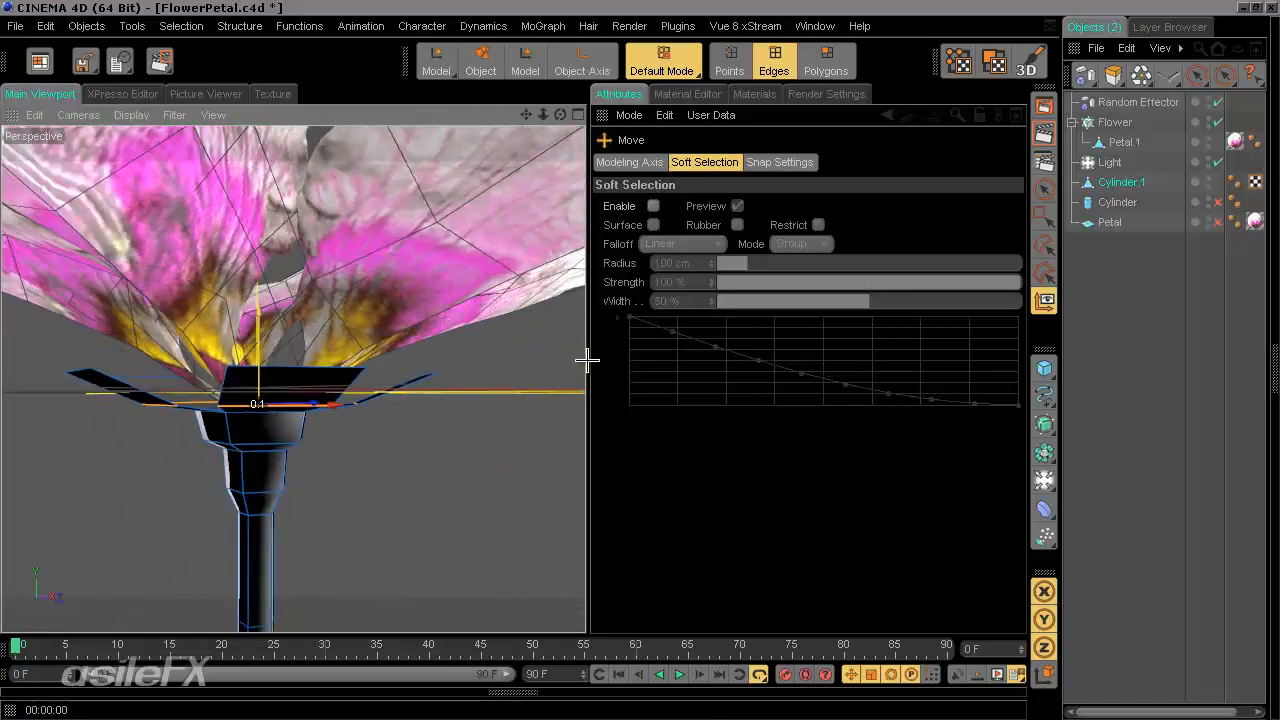
Loop-select the rim edges where the flaps join the base and adjust the loop's height along the vertical axis.
alt+drag(342, 498, 586, 360)
alt+right_drag(586, 360, 430, 489)
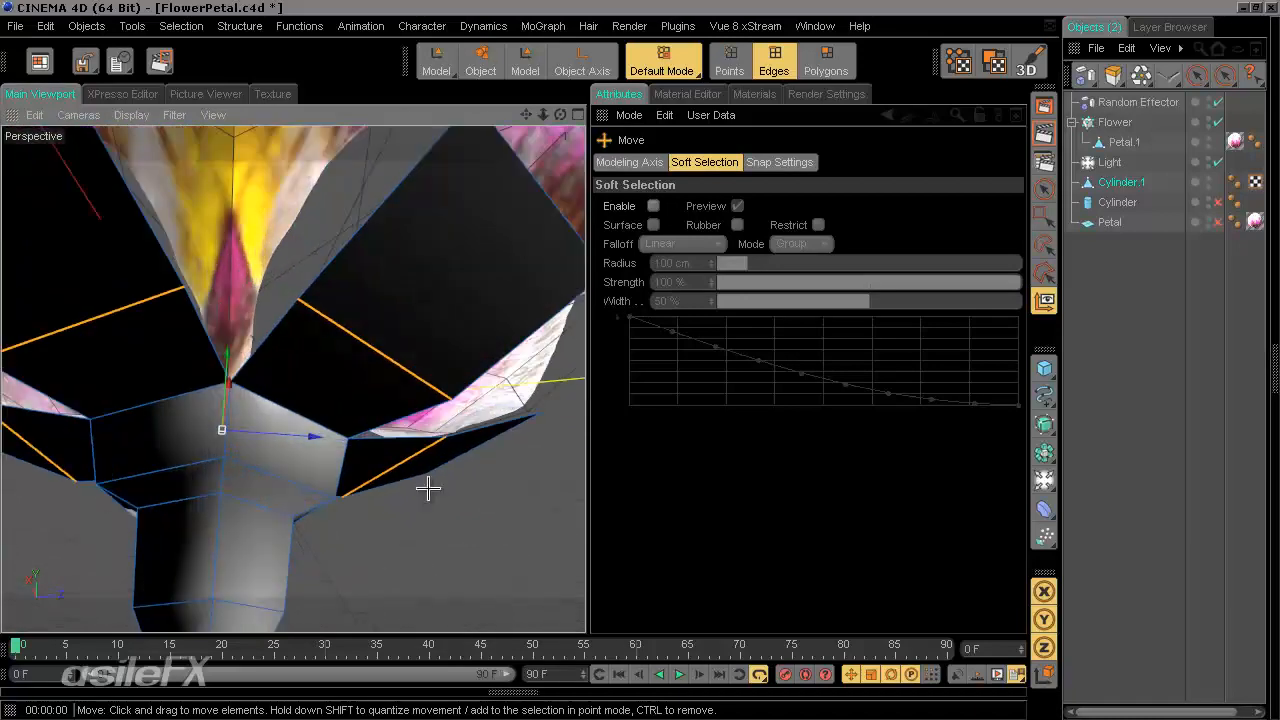
click(240, 26)
mouse_move(181, 26)
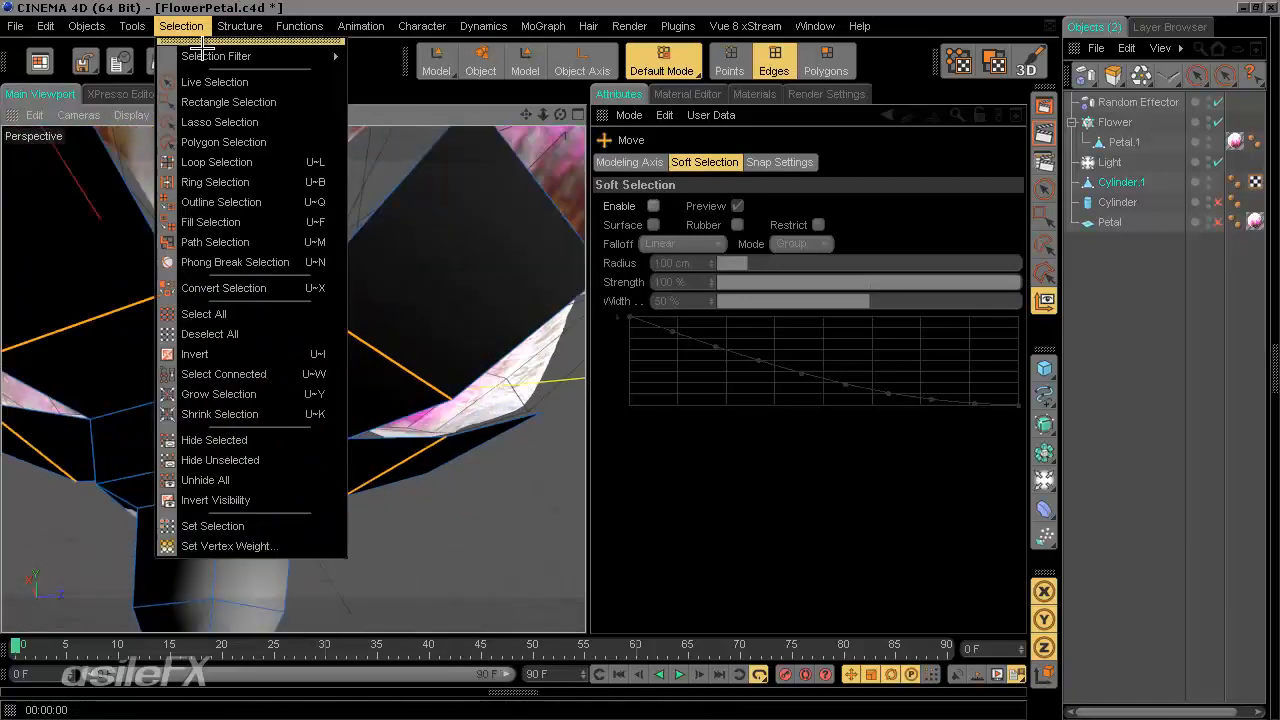
click(229, 164)
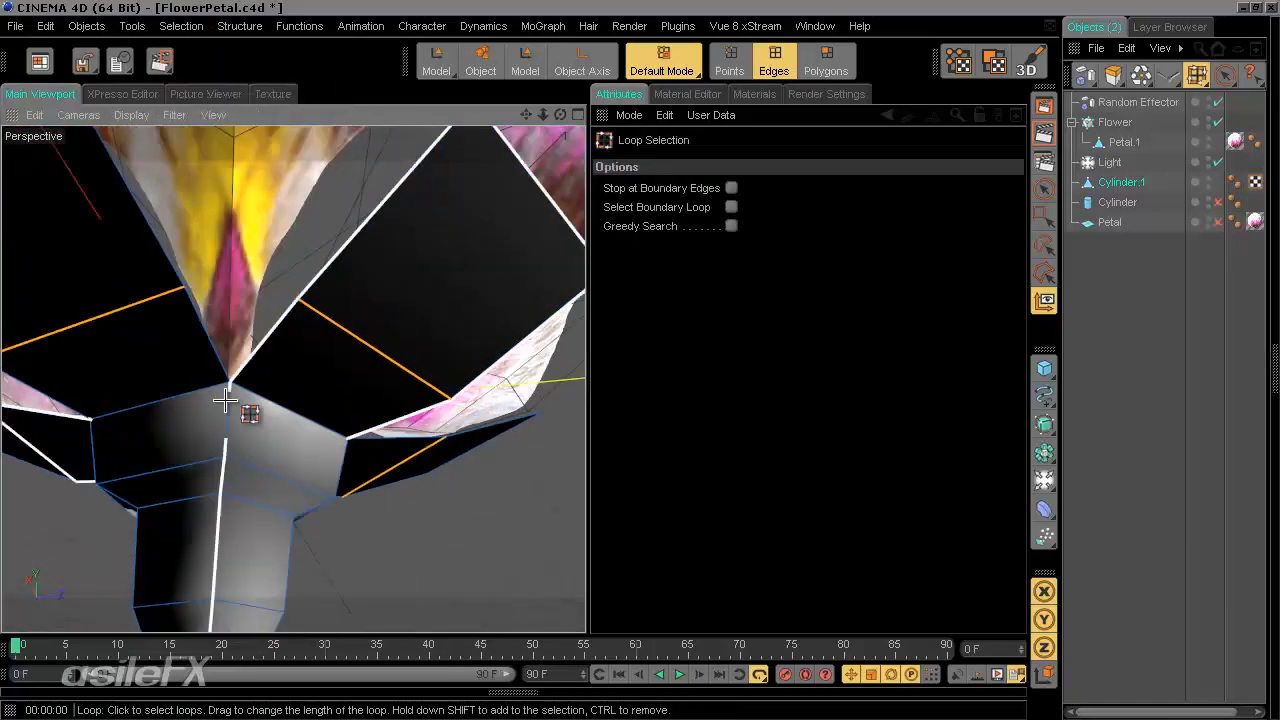
mouse_move(257, 409)
alt+mouse_down()
mouse_move(606, 380)
mouse_move(253, 416)
alt+mouse_up()
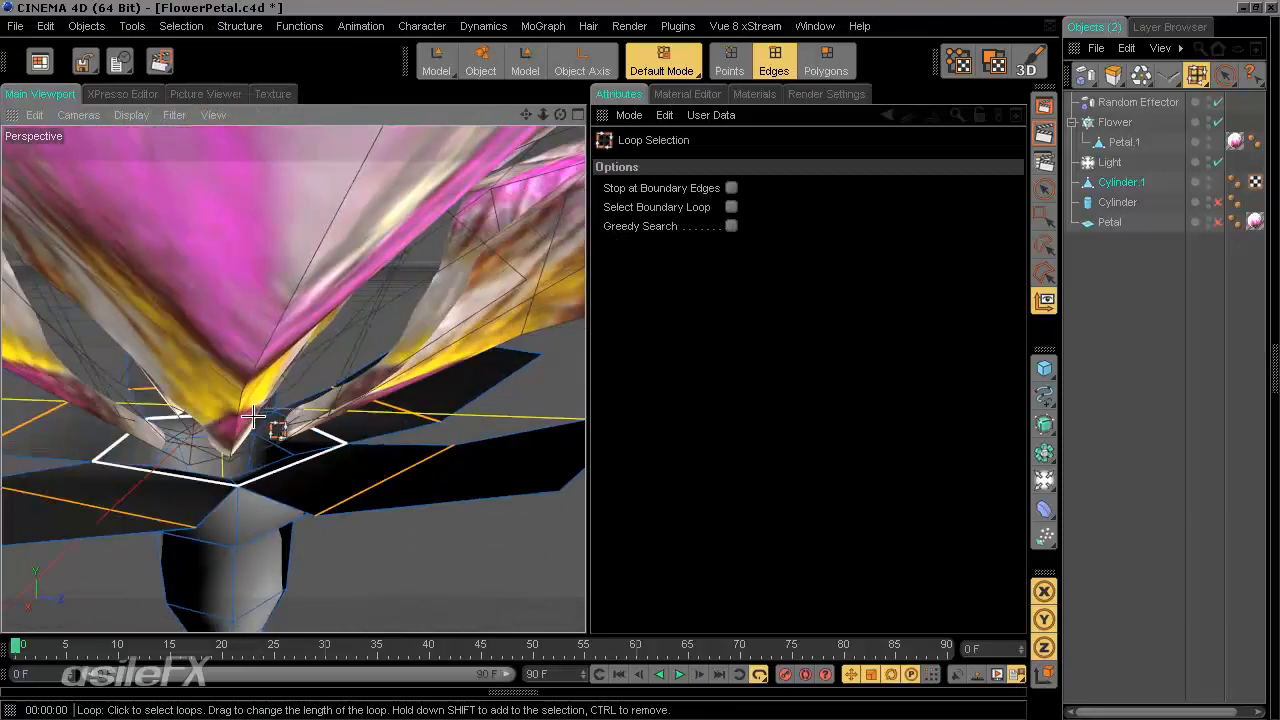
click(271, 484)
alt+drag(349, 534, 606, 366)
key(e)
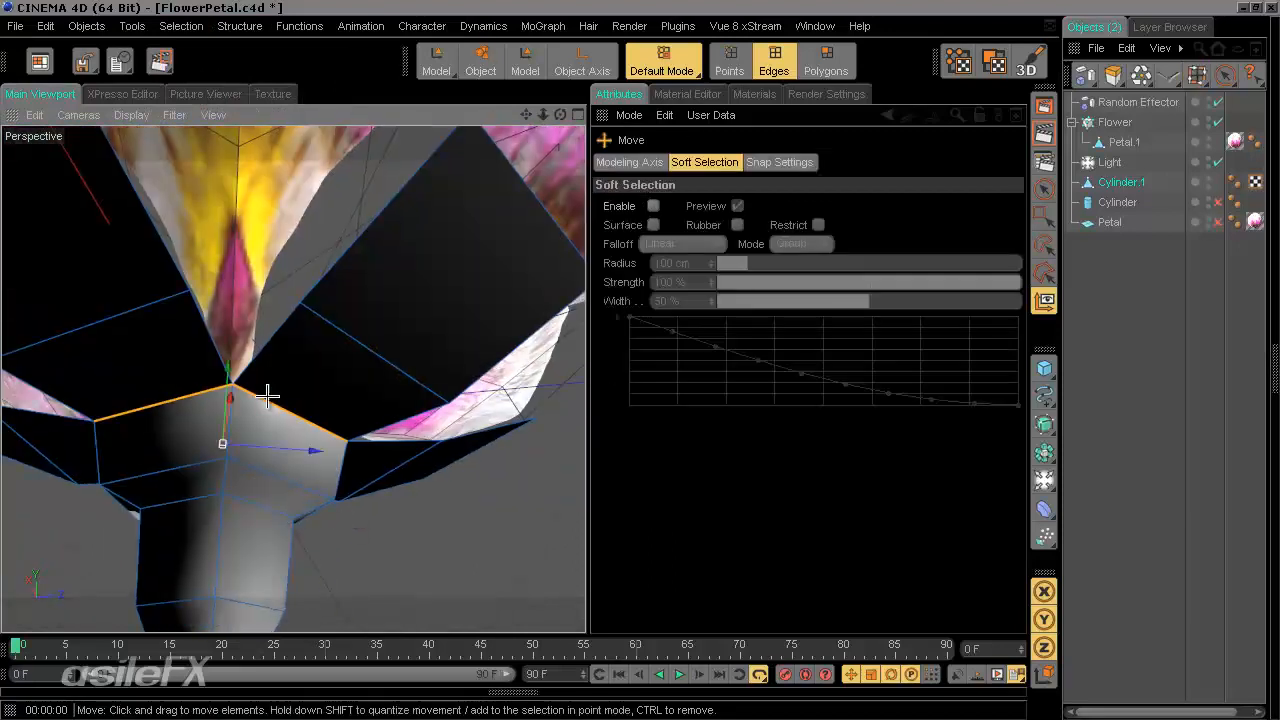
drag(226, 390, 309, 397)
key(t)
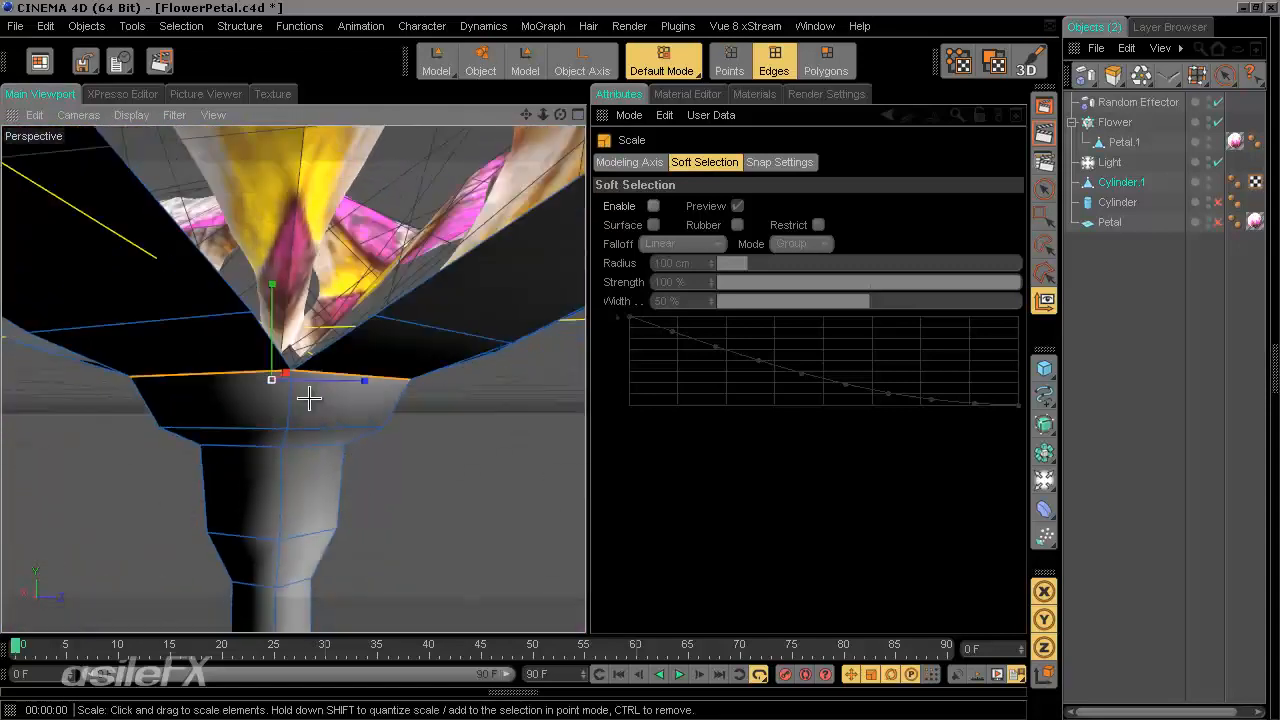
scroll(306, 408, down, 5)
Move the whole Cylinder.1 object along the vertical axis to fit it against the petal bases.
click(1173, 310)
click(1118, 181)
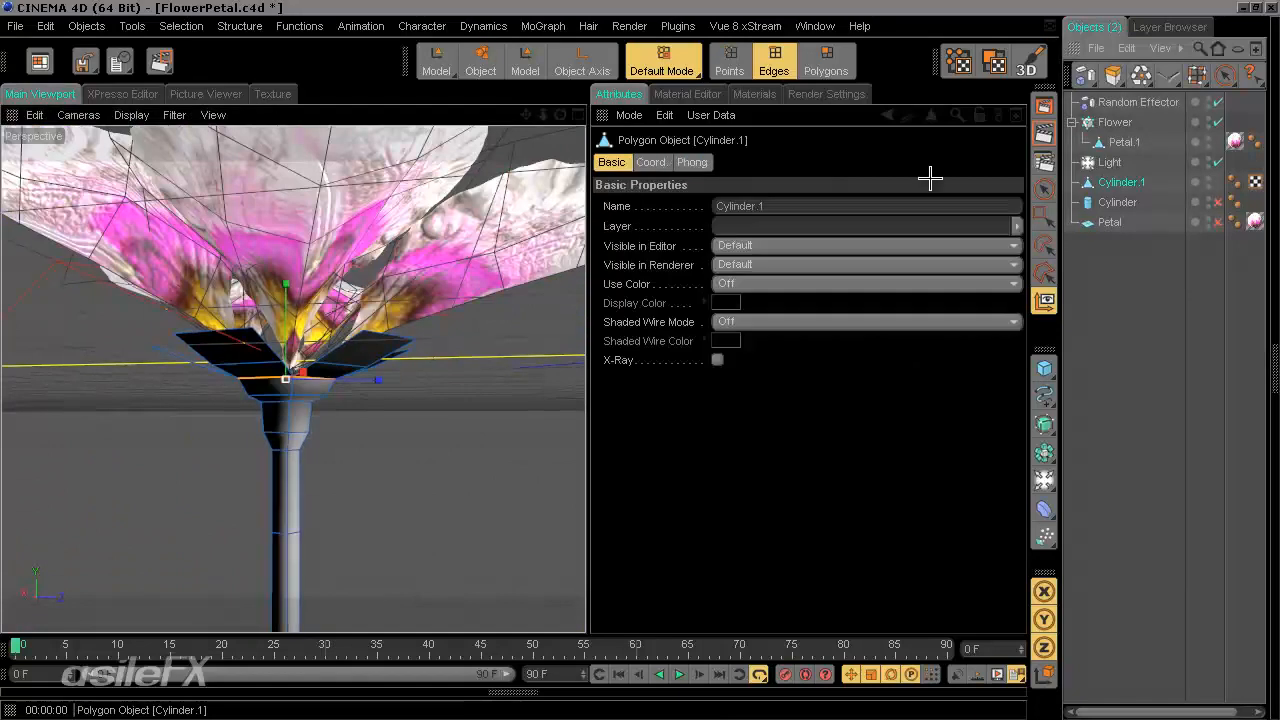
click(517, 62)
key(e)
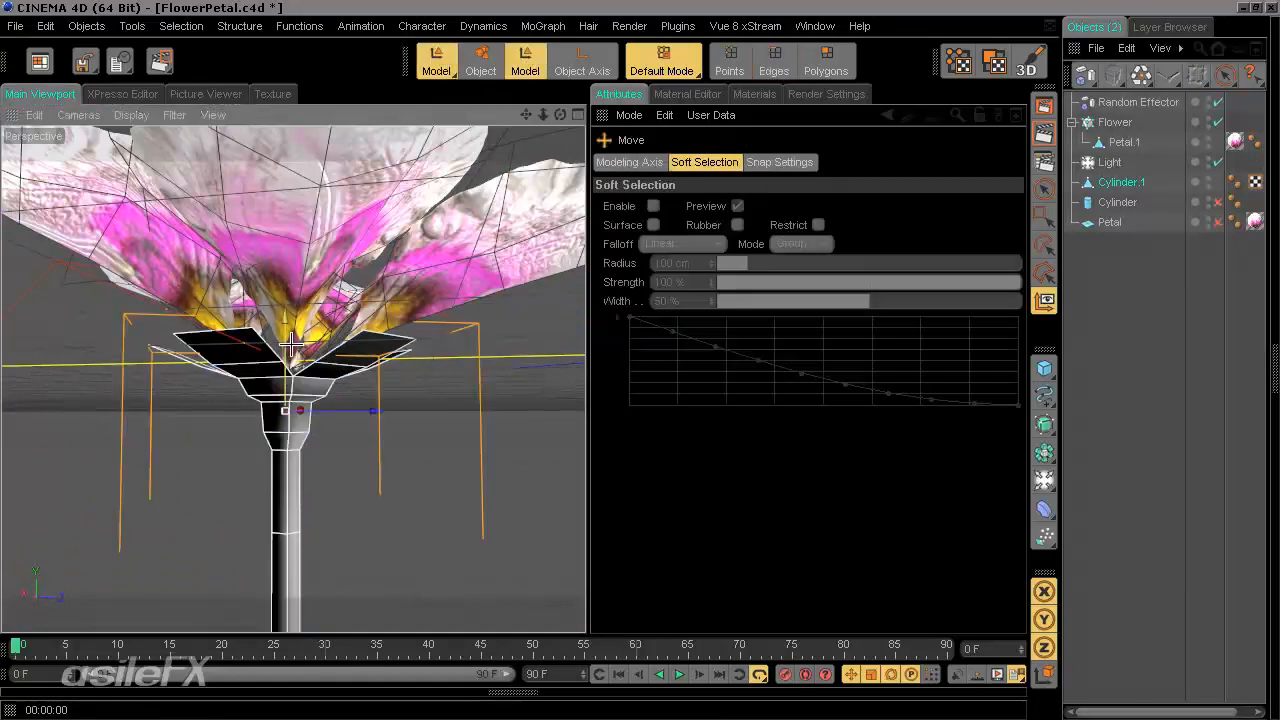
drag(287, 343, 583, 363)
Select the rim points of Cylinder.1 around the inner ends of the petals.
alt+drag(331, 434, 372, 440)
scroll(350, 433, up, 3)
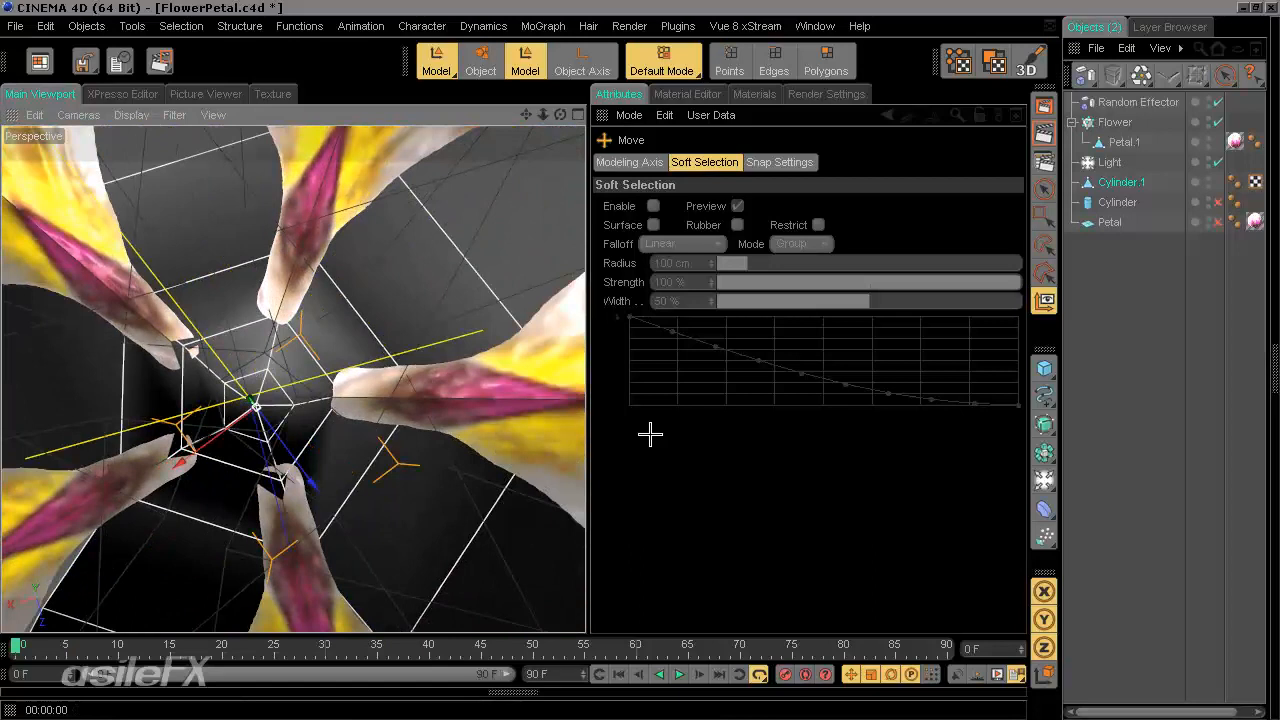
click(1182, 276)
alt+drag(255, 240, 395, 350)
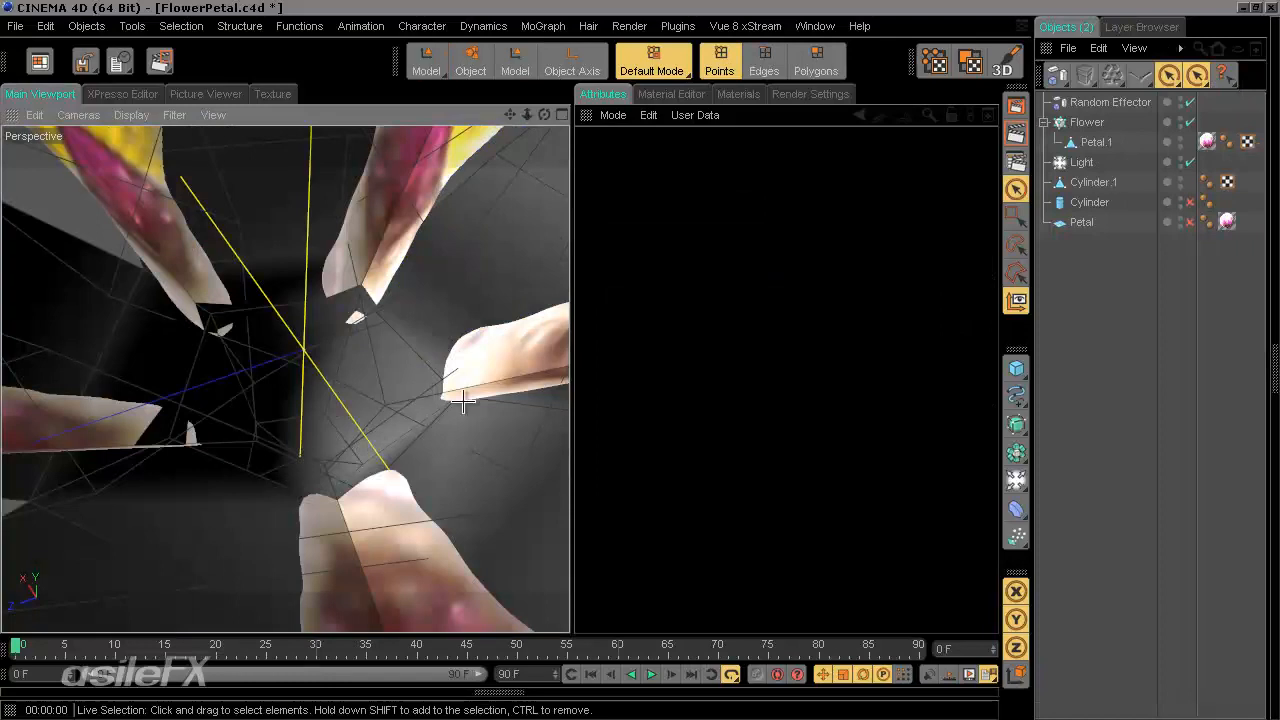
drag(571, 329, 718, 340)
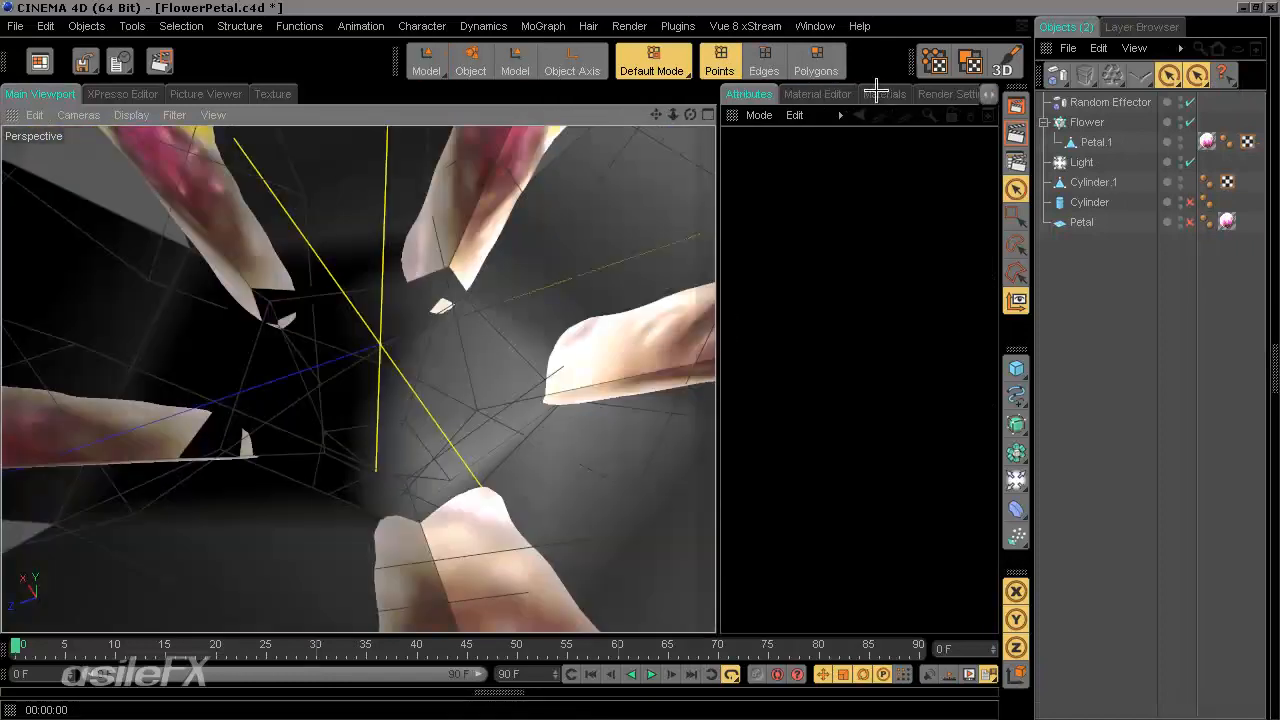
click(1091, 202)
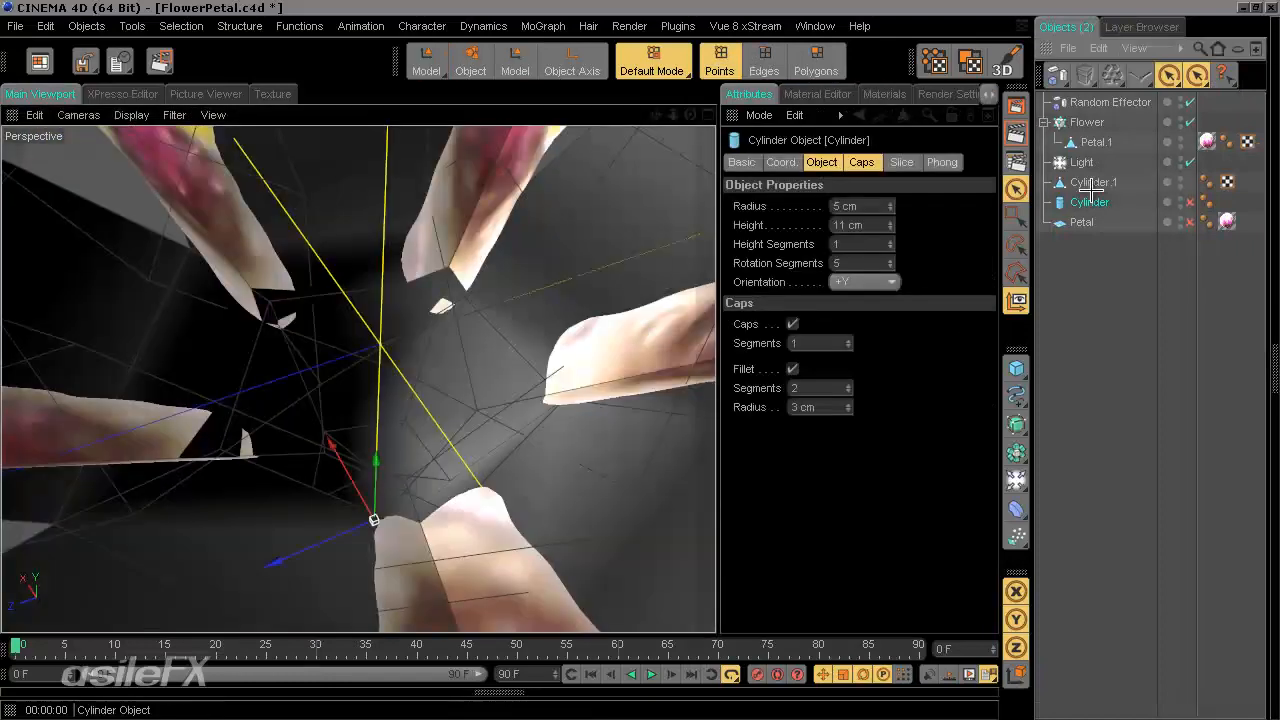
click(1090, 183)
alt+drag(480, 370, 391, 380)
click(215, 489)
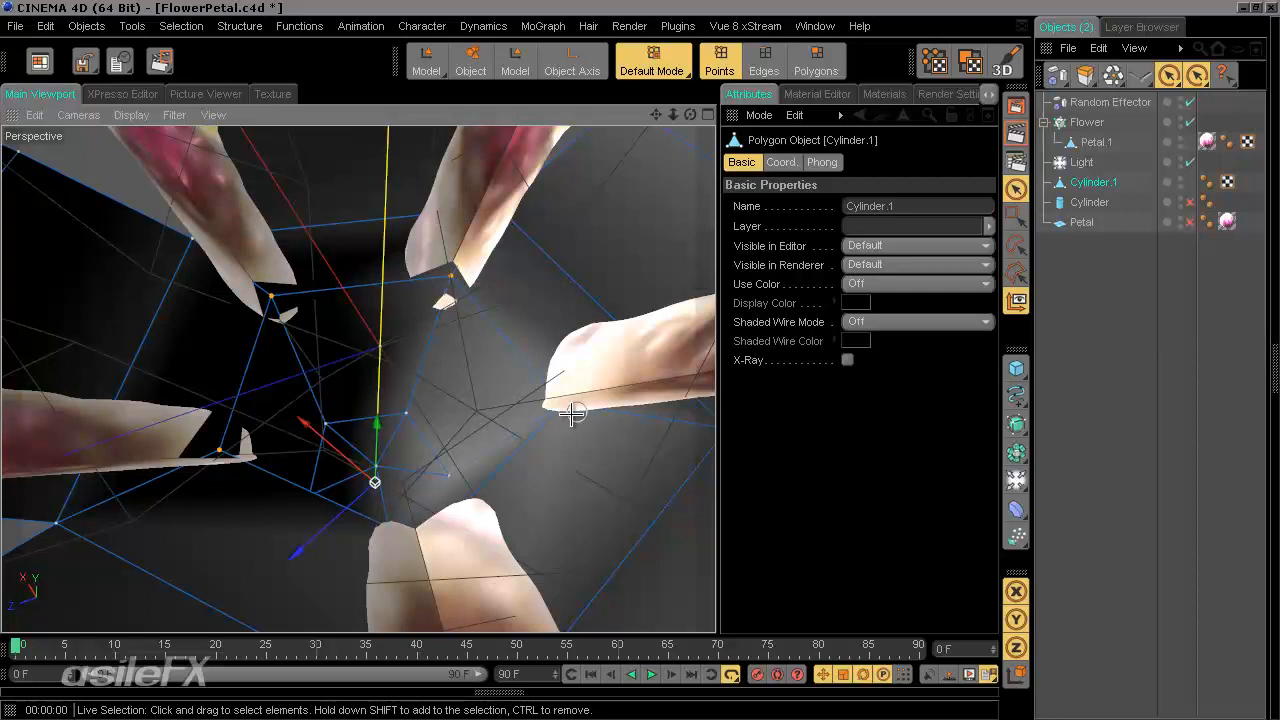
alt+drag(573, 386, 504, 404)
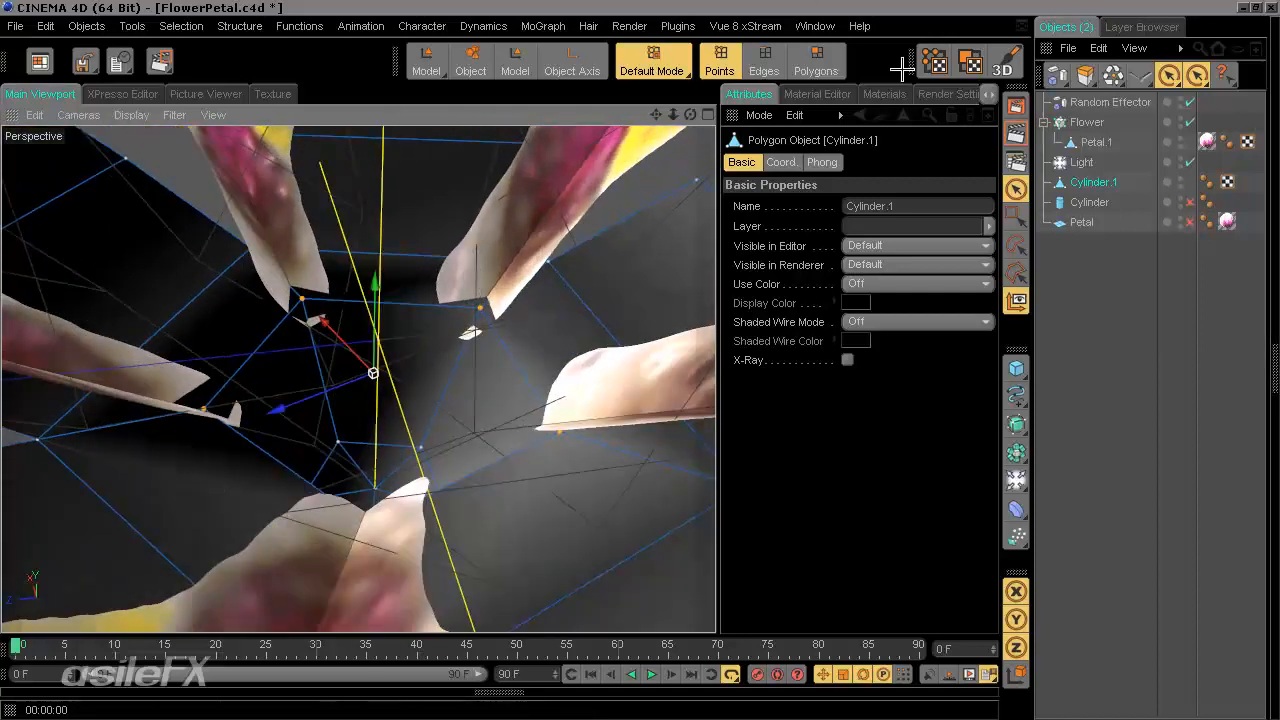
click(181, 26)
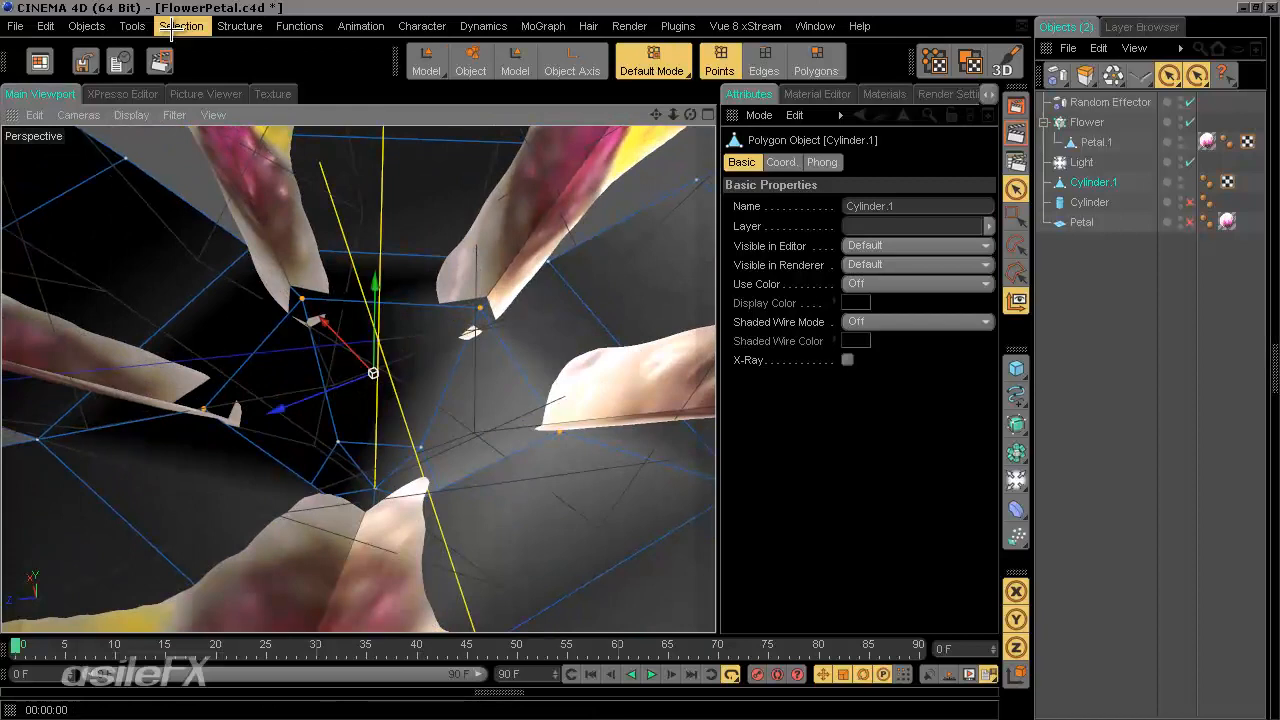
mouse_move(207, 55)
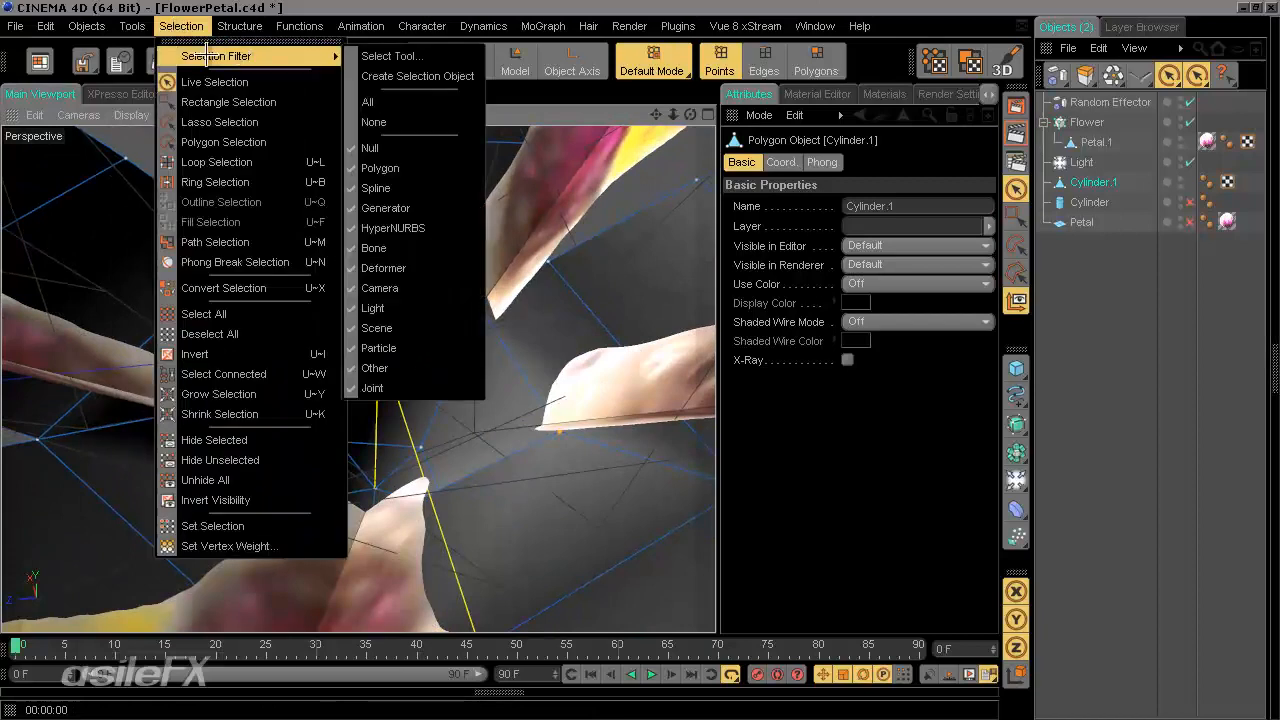
click(240, 288)
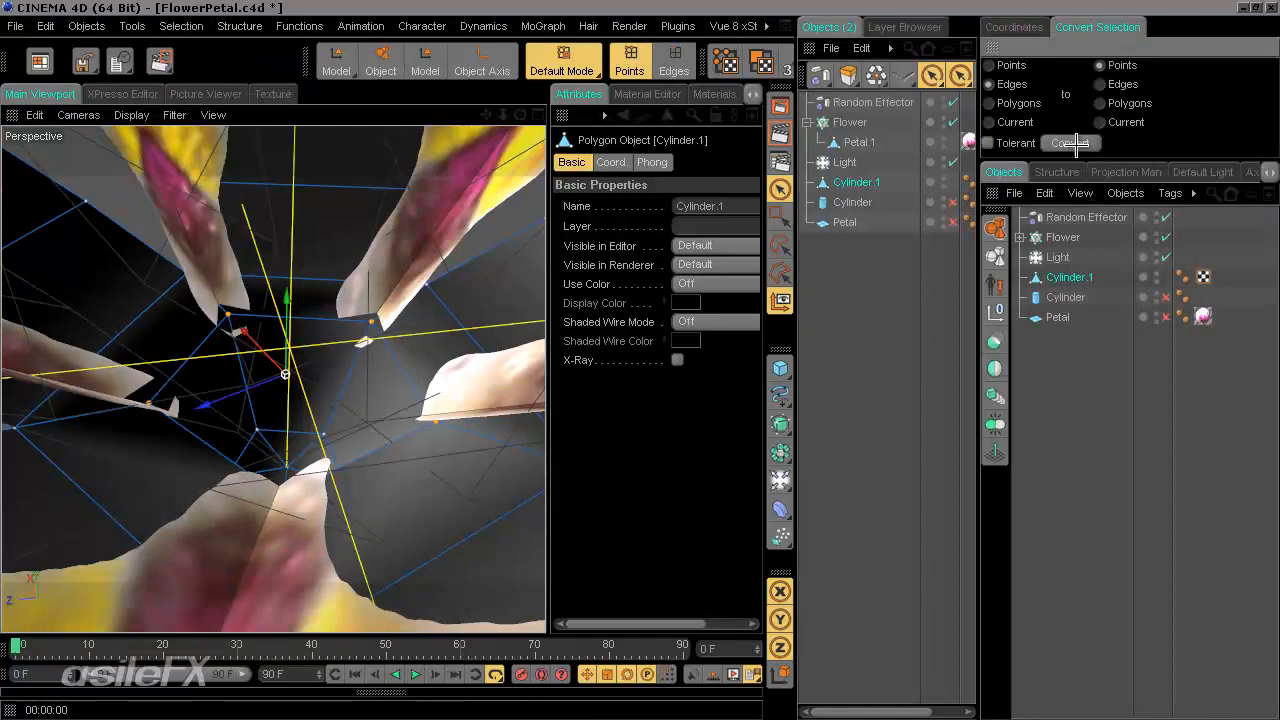
ctrl+click(992, 48)
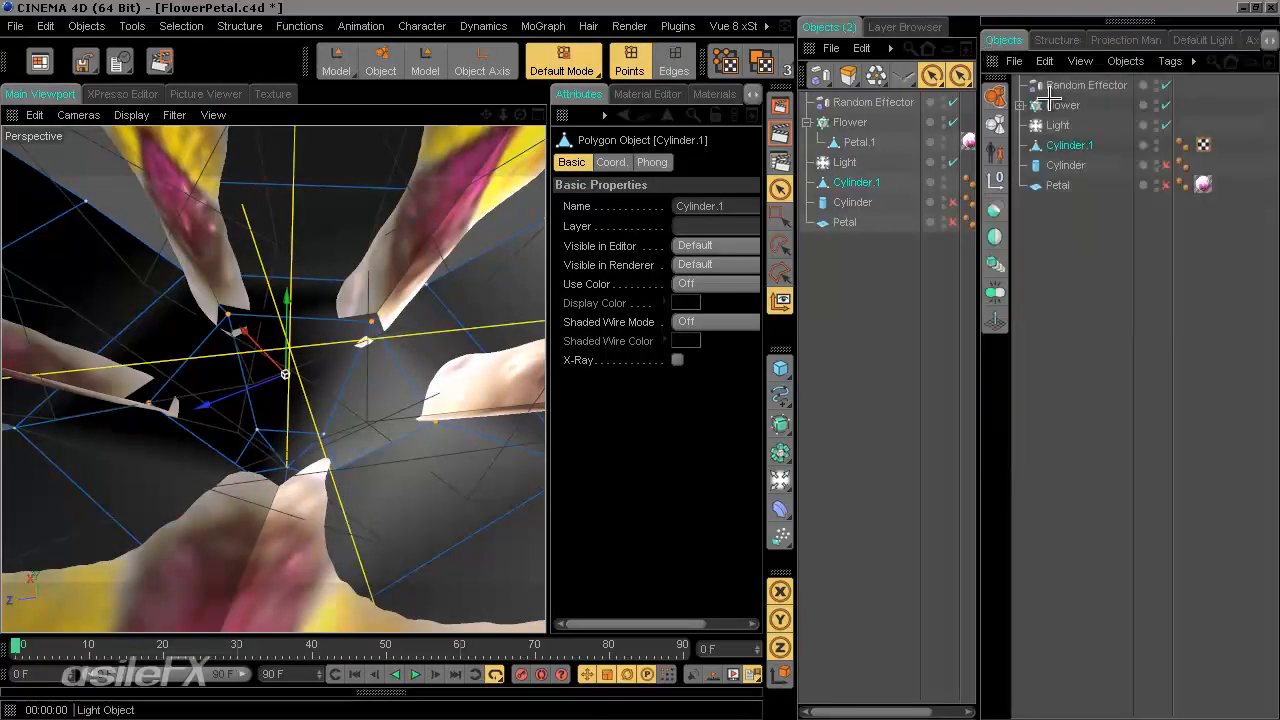
ctrl+click(993, 57)
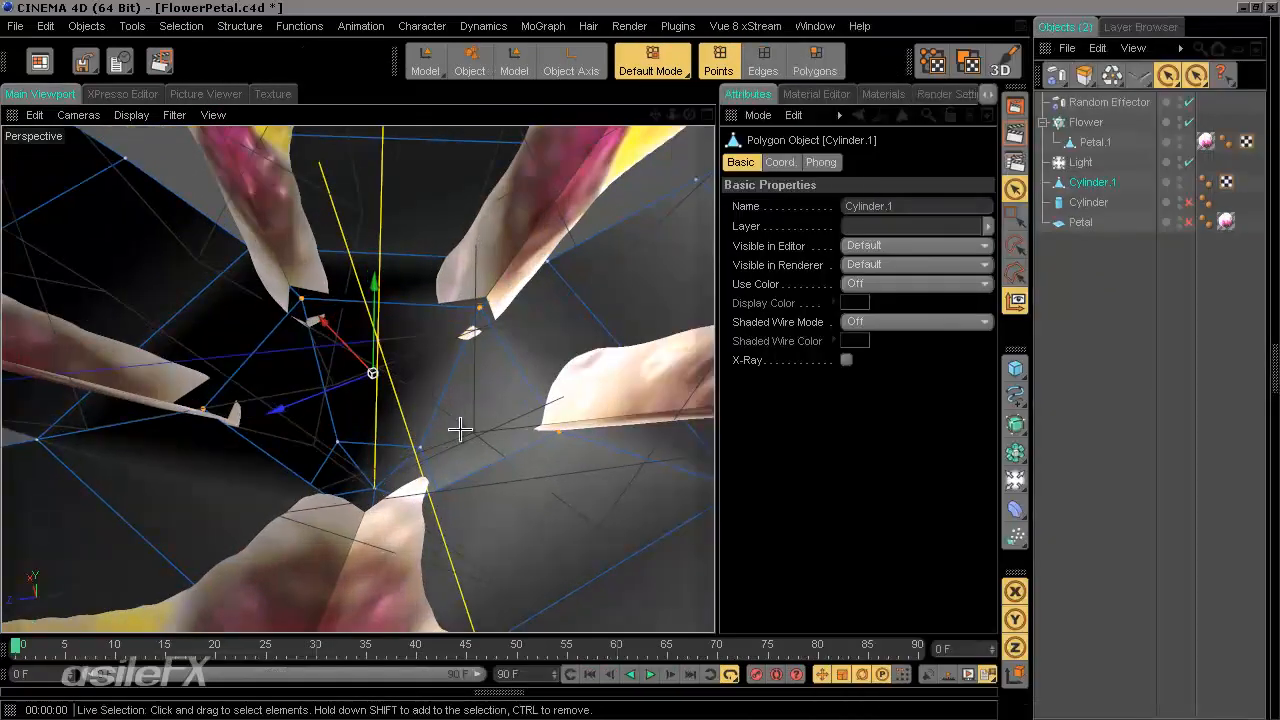
mouse_move(402, 444)
alt+mouse_down()
mouse_move(646, 349)
mouse_move(639, 369)
mouse_move(402, 444)
alt+mouse_up()
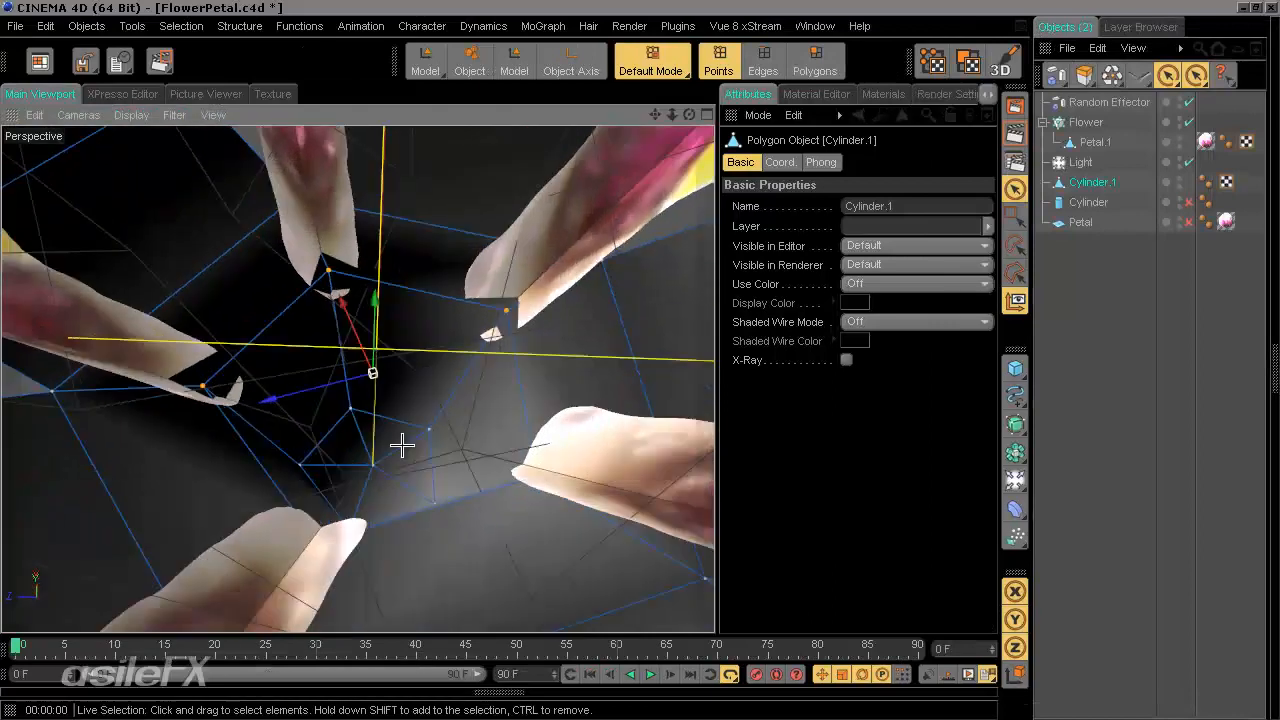
Store the selected points of Cylinder.1 as a point selection tag named Petals, and deselect the object.
click(181, 26)
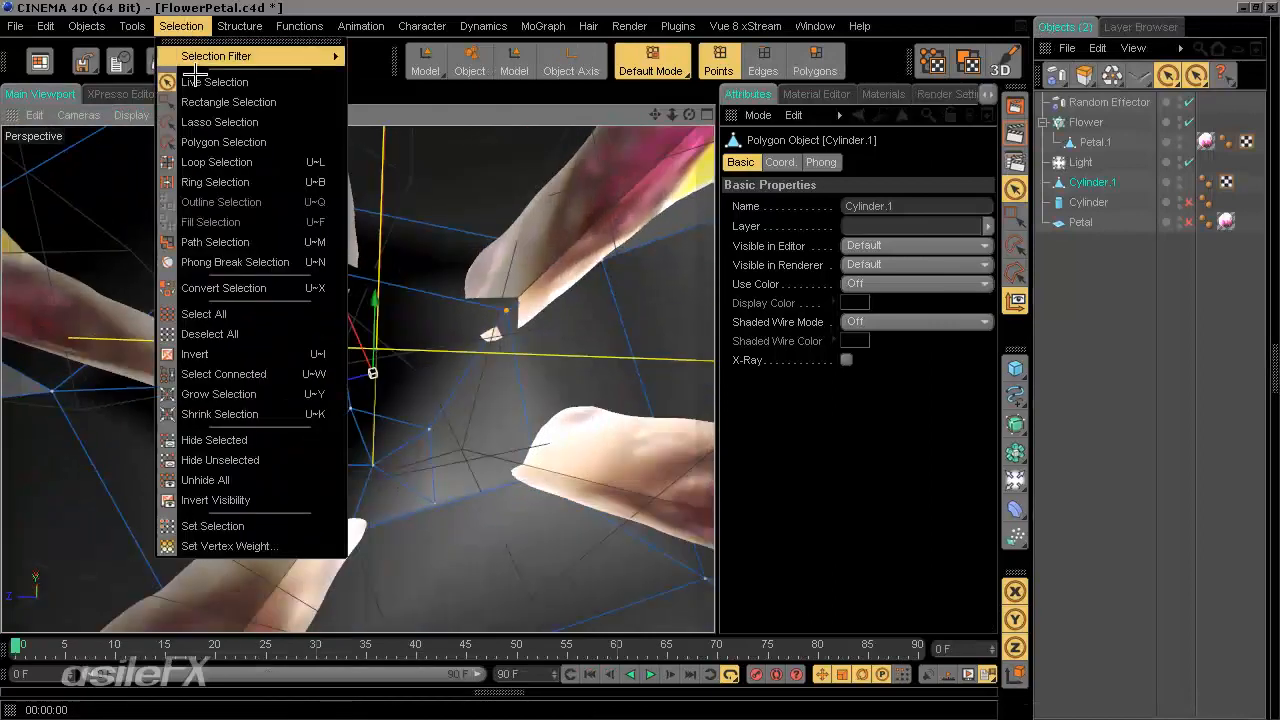
click(260, 526)
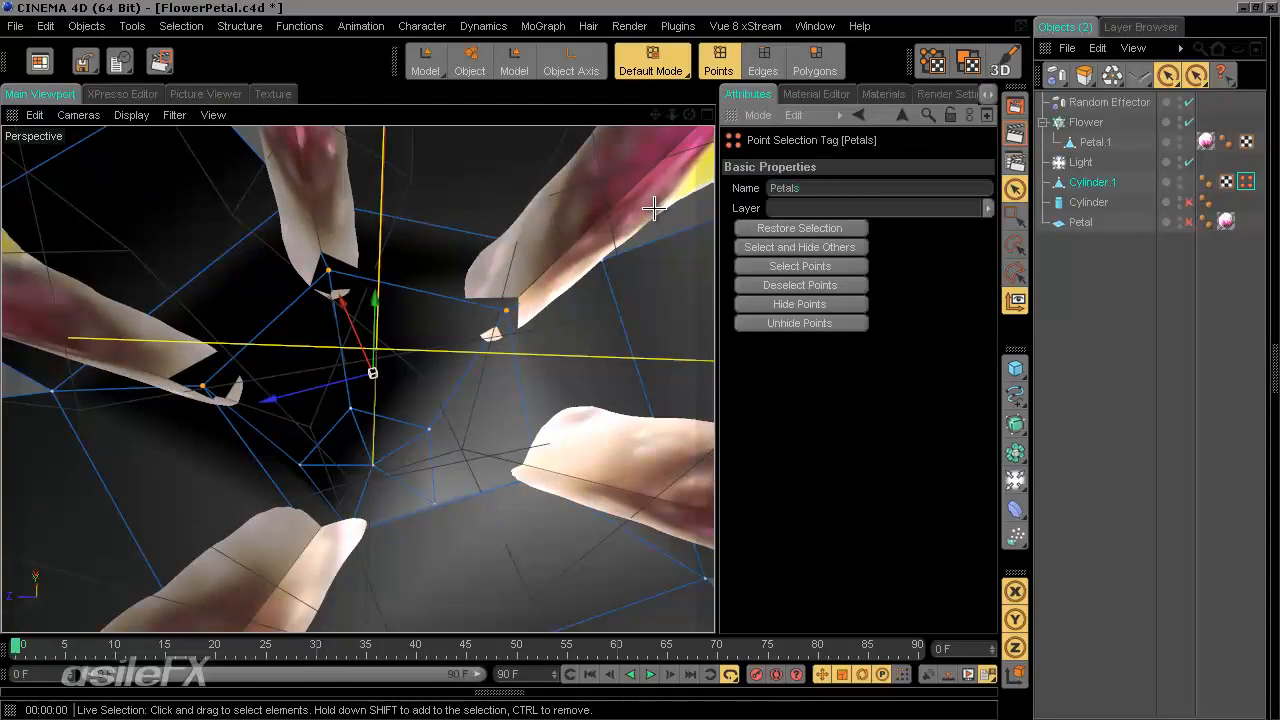
click(1086, 282)
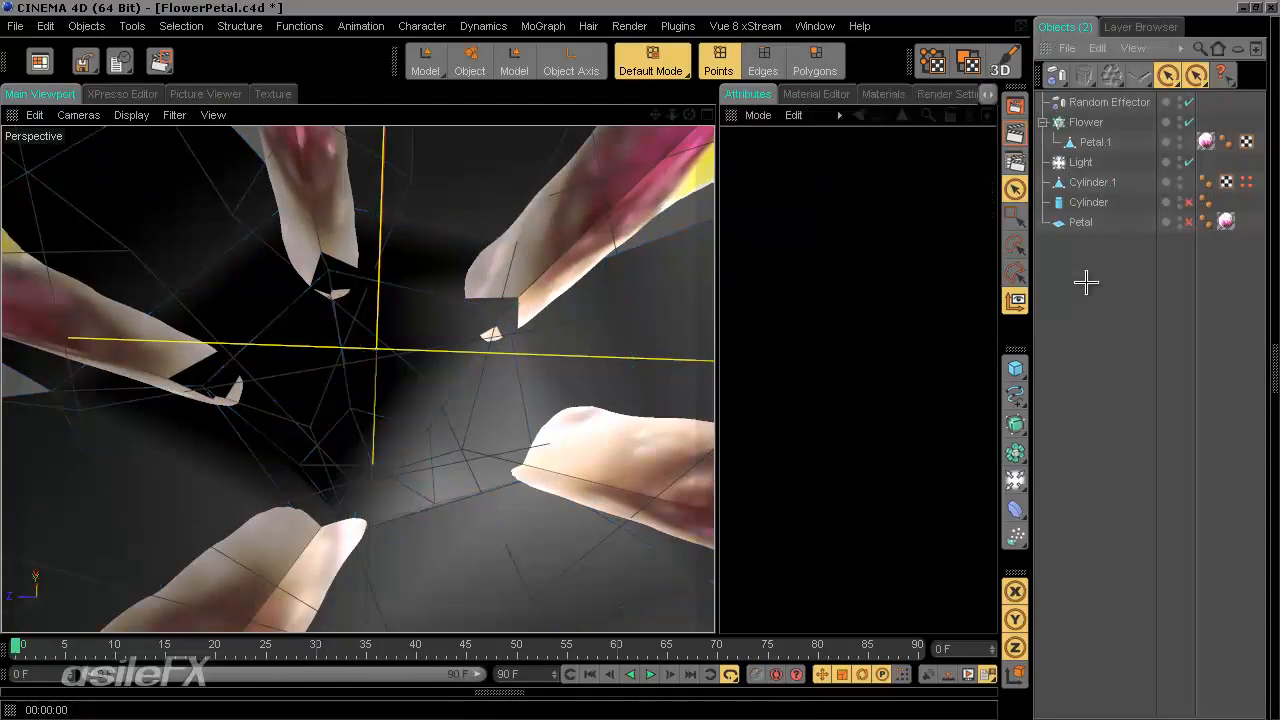
Set the Flower cloner to Object mode on Cylinder.1, distributing petals by Vertex and limited to the Petals selection.
click(1082, 122)
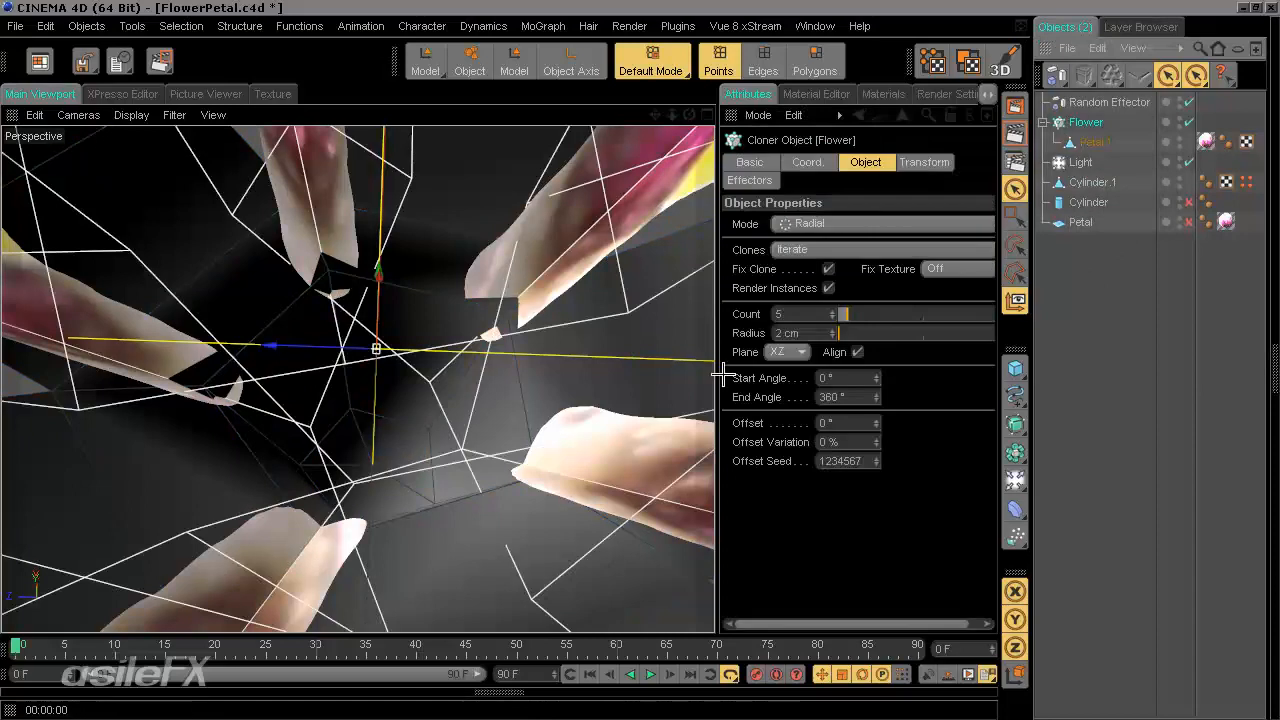
click(850, 223)
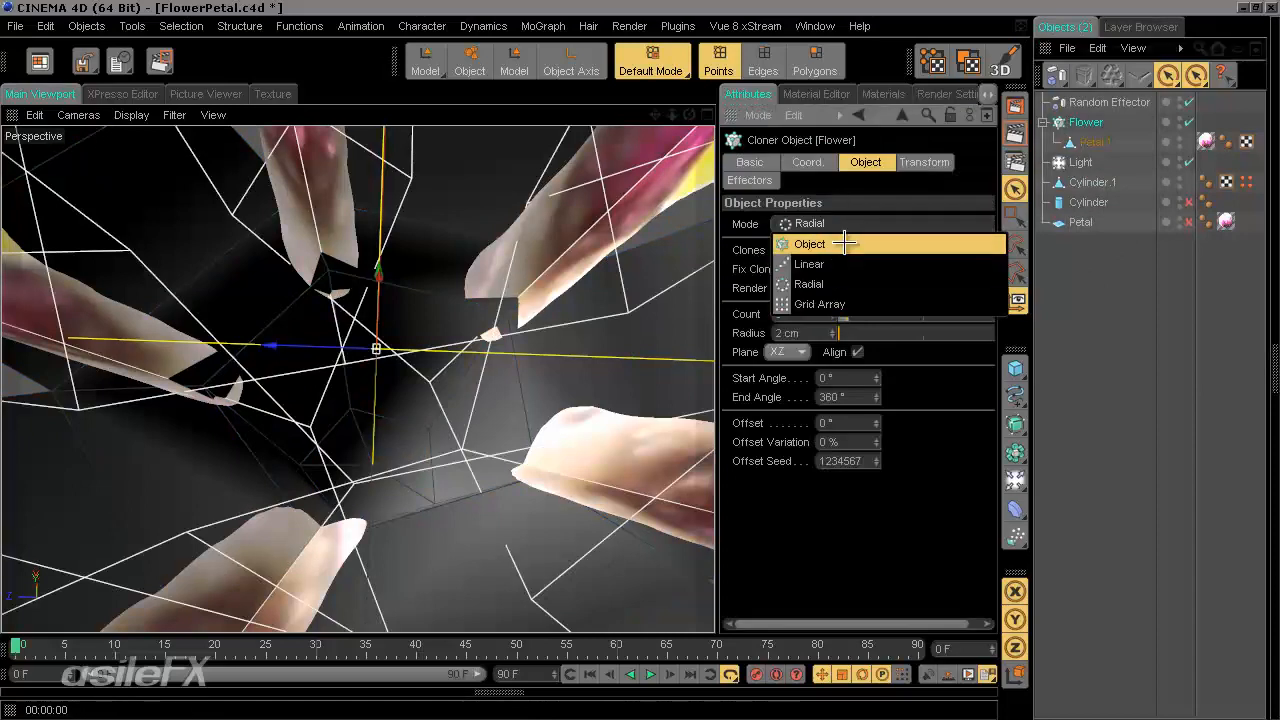
click(830, 246)
drag(1092, 182, 957, 265)
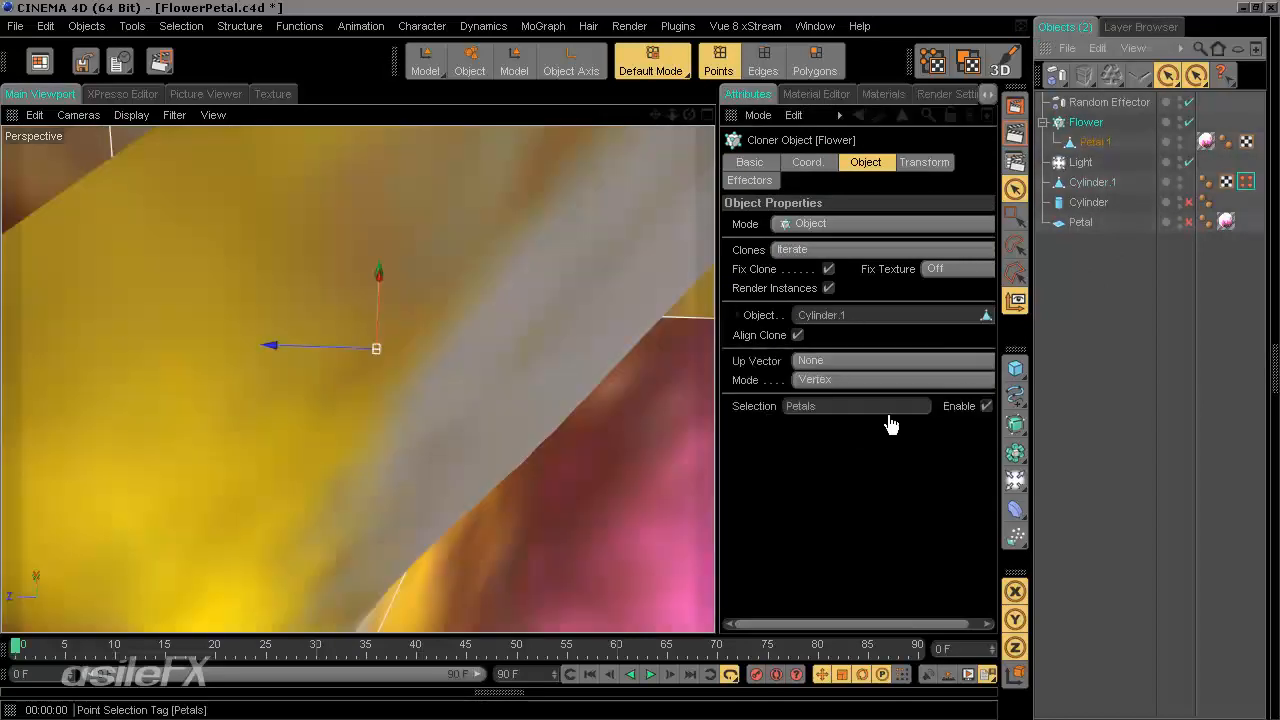
click(836, 379)
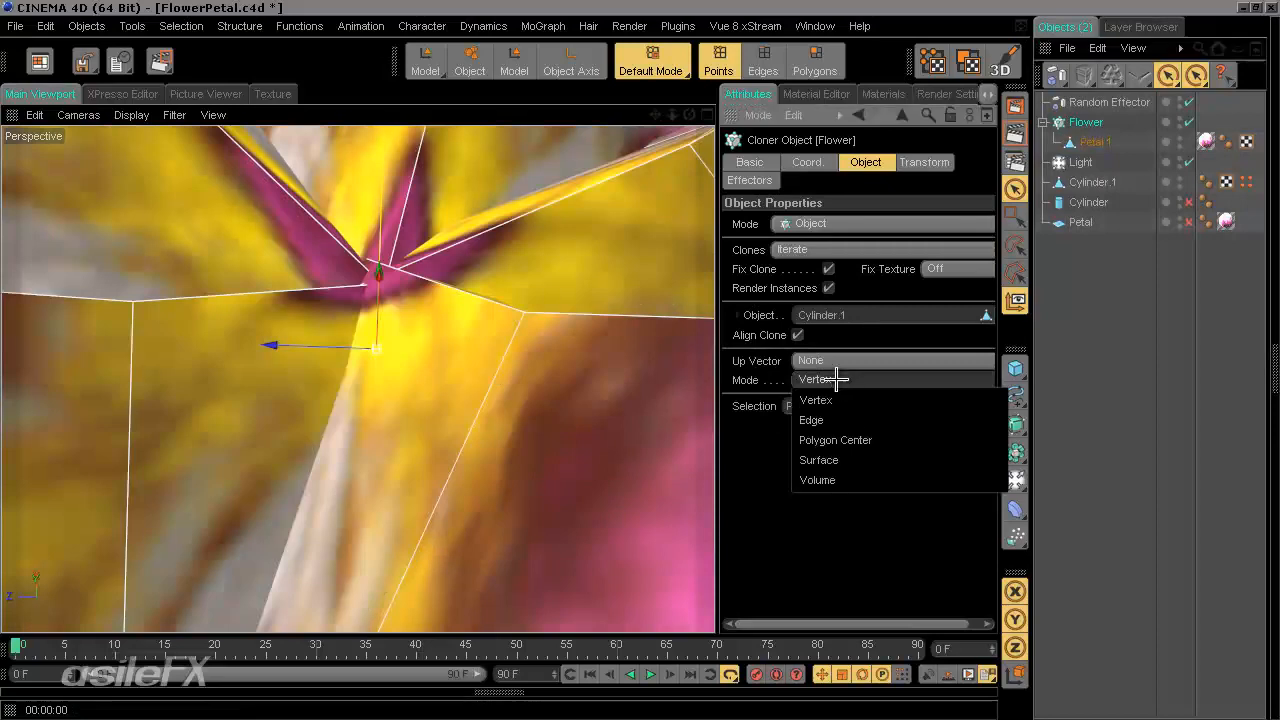
click(840, 401)
Examine how the cloned petals are oriented around the flower centre and the top of the stem.
scroll(537, 420, down, 5)
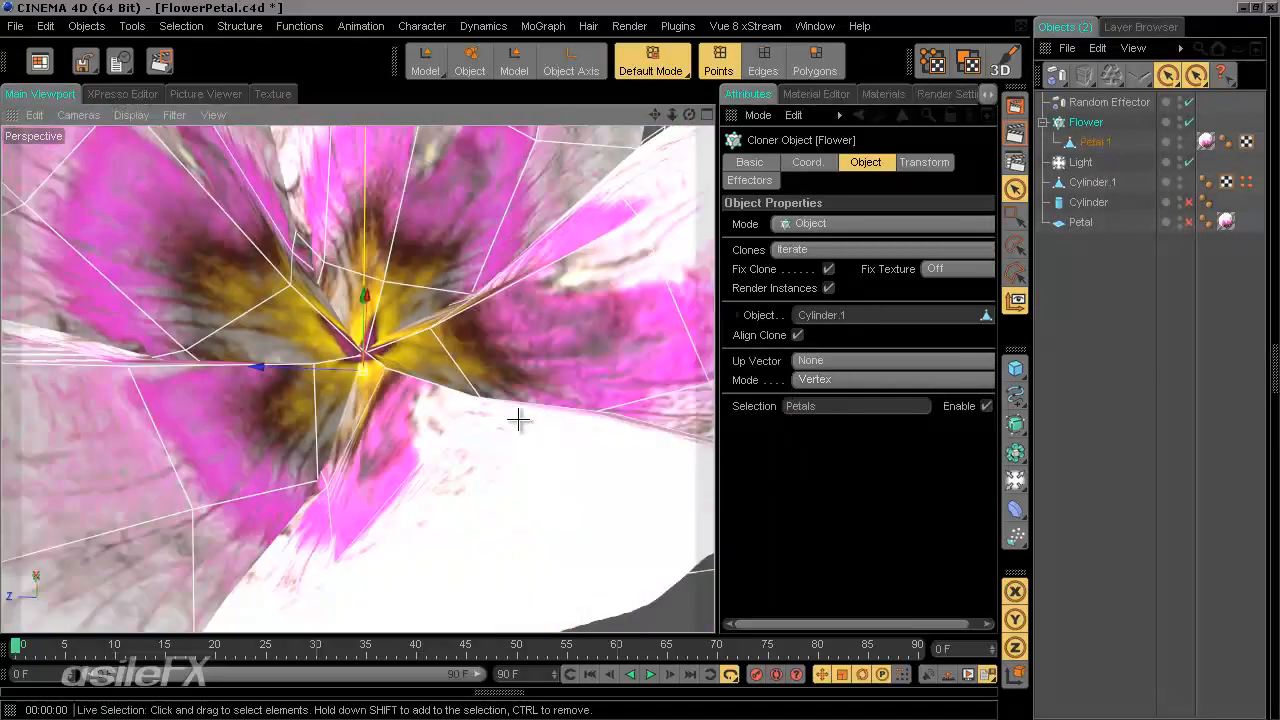
scroll(518, 419, down, 4)
scroll(518, 419, up, 4)
scroll(518, 419, down, 5)
scroll(518, 419, up, 5)
alt+drag(518, 419, 640, 360)
scroll(494, 468, up, 6)
scroll(494, 468, down, 2)
alt+drag(465, 468, 640, 360)
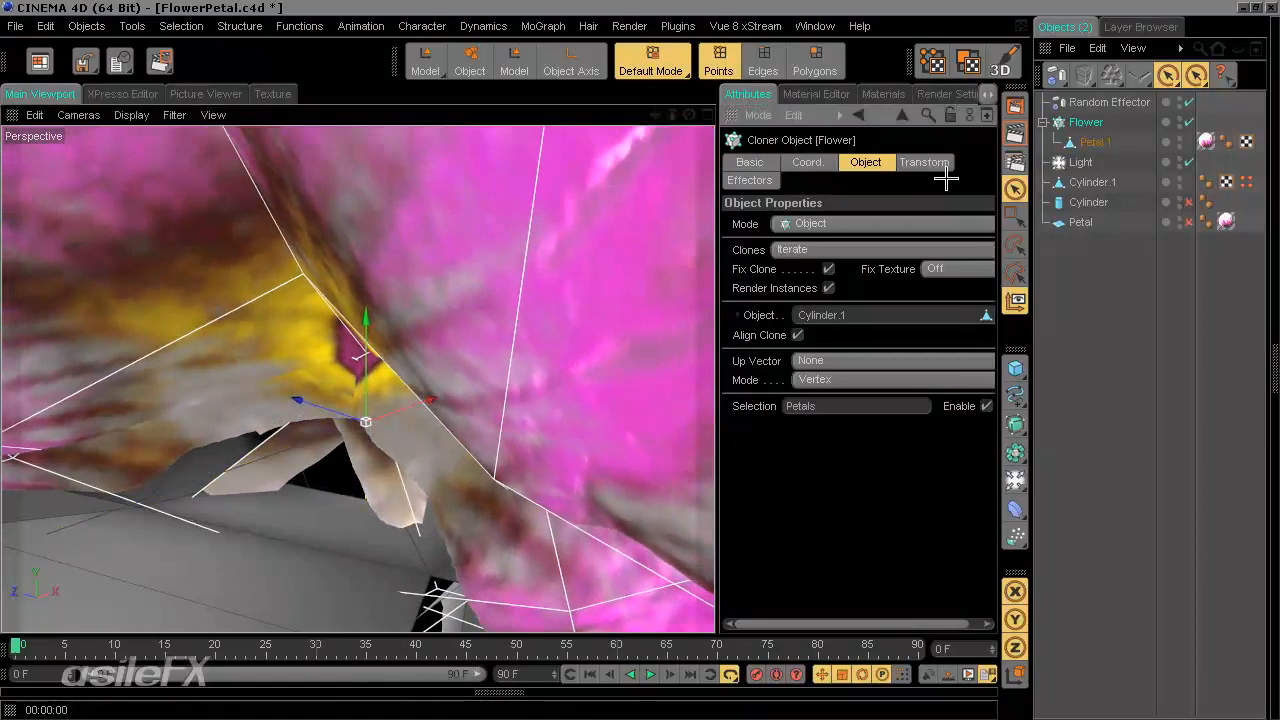
Widen the attributes area and set the Flower cloner's transform pitch (R.P) to -160° so the petals open outward.
click(934, 162)
alt+right_drag(429, 337, 371, 366)
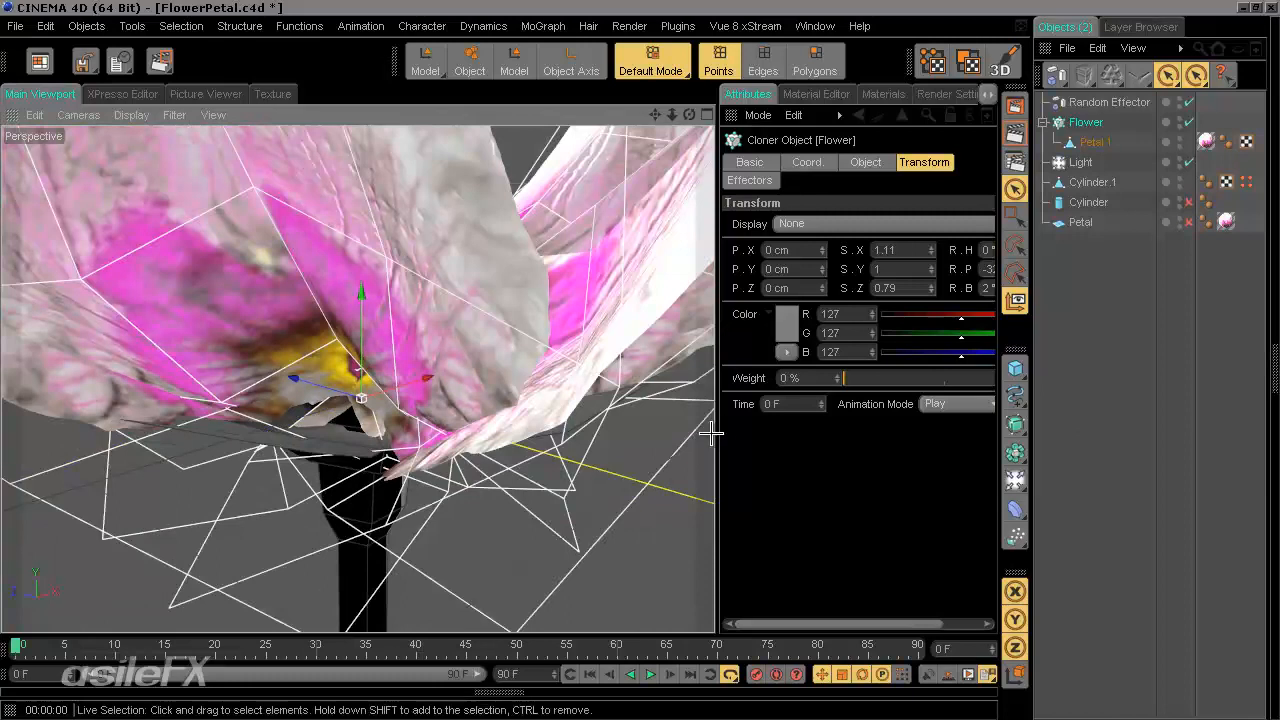
drag(716, 432, 606, 431)
alt+drag(564, 322, 566, 432)
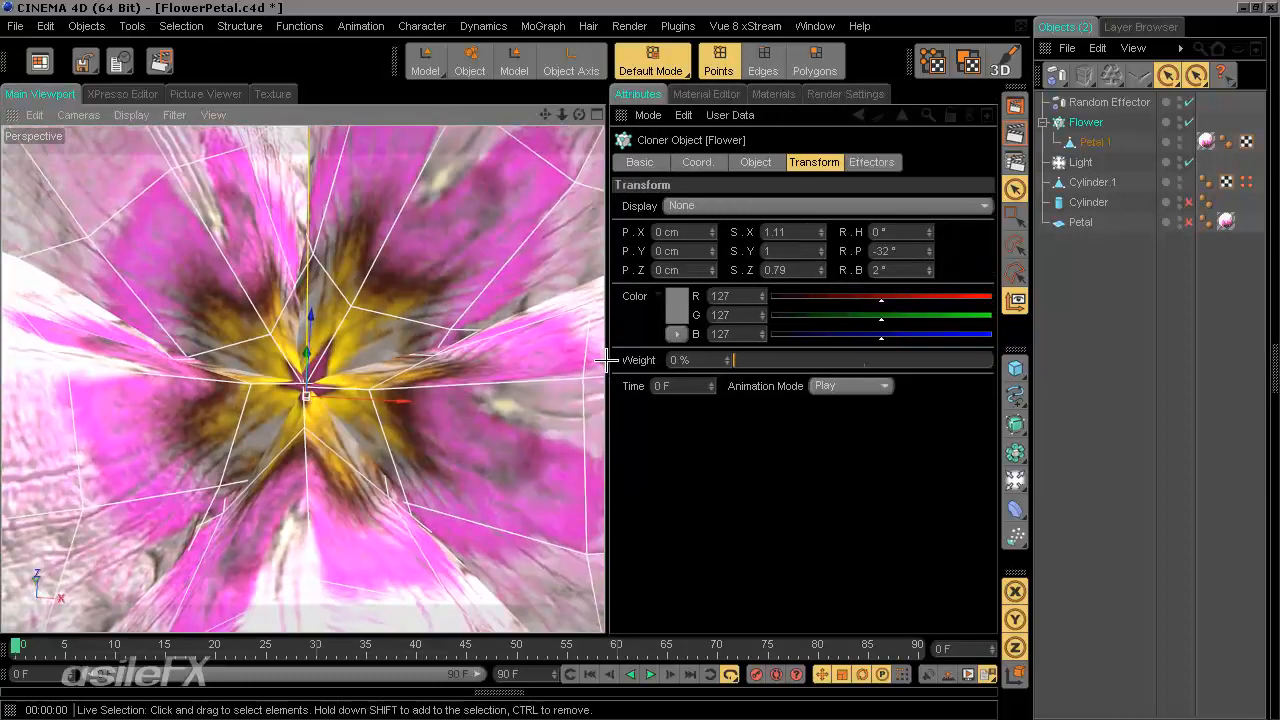
alt+drag(606, 360, 651, 434)
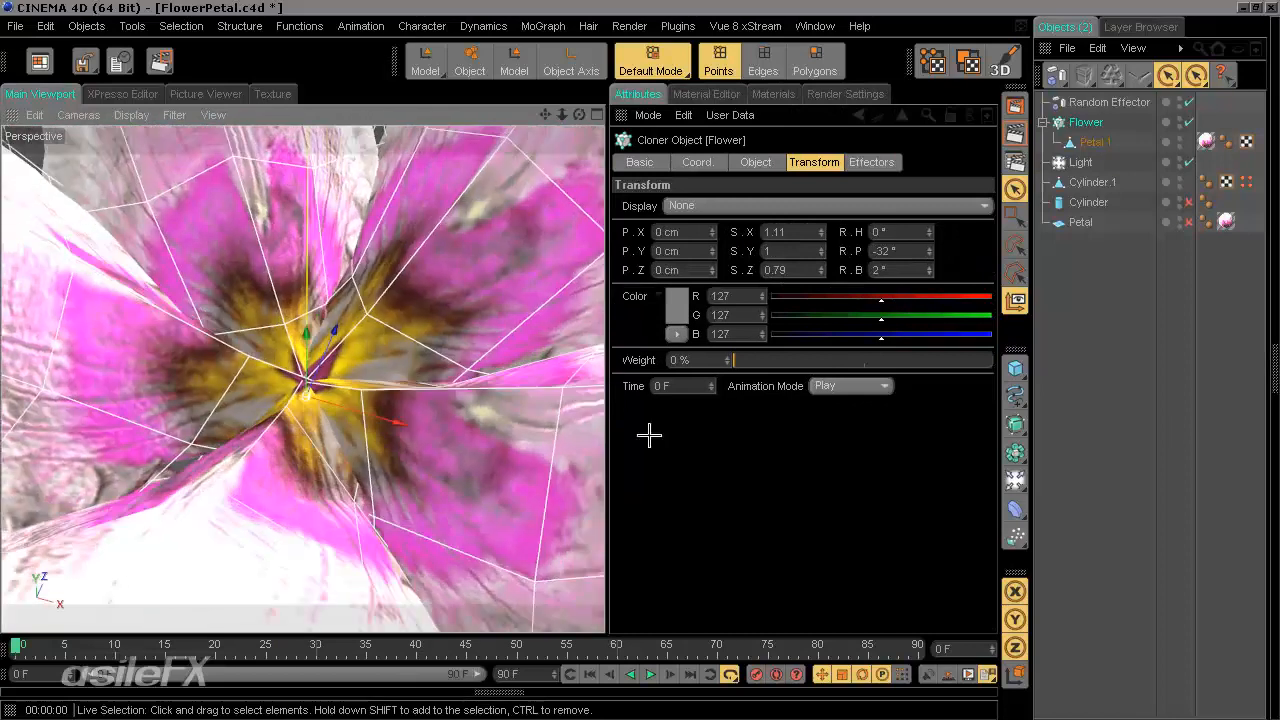
drag(932, 248, 933, 248)
alt+drag(217, 287, 606, 350)
drag(928, 252, 927, 252)
alt+drag(606, 360, 598, 358)
drag(928, 244, 928, 250)
alt+drag(181, 410, 268, 436)
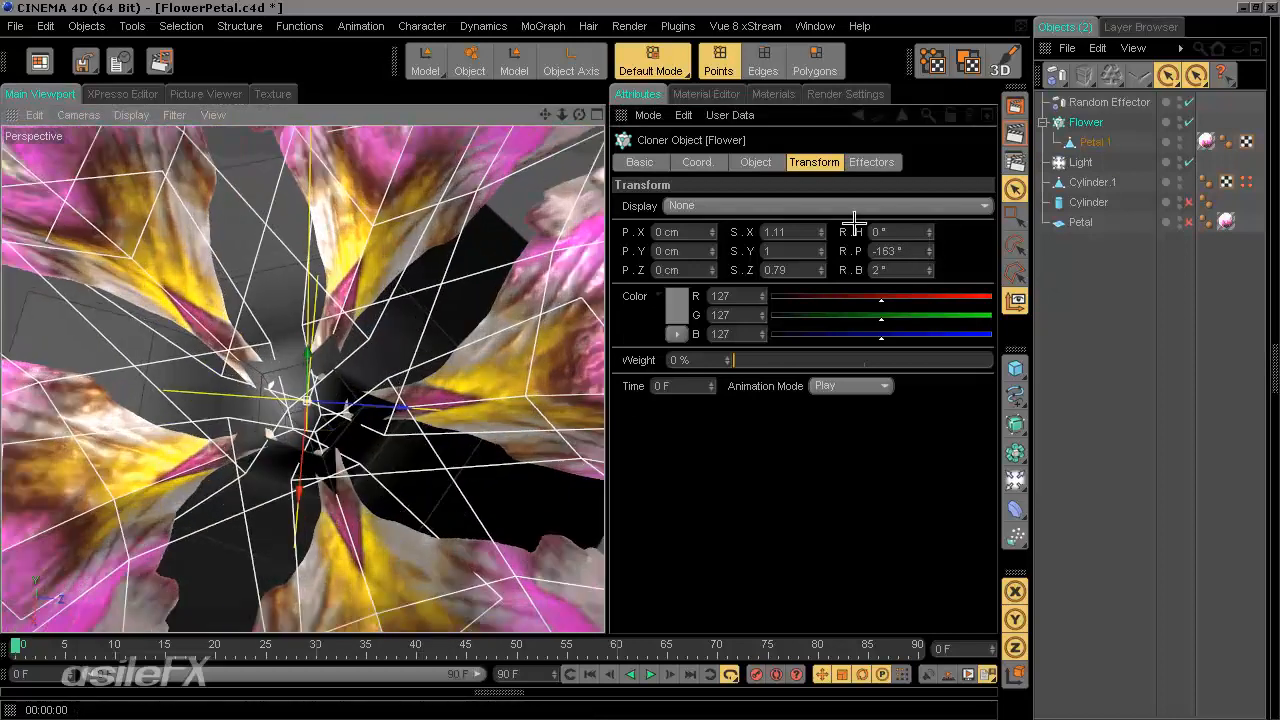
drag(930, 252, 931, 250)
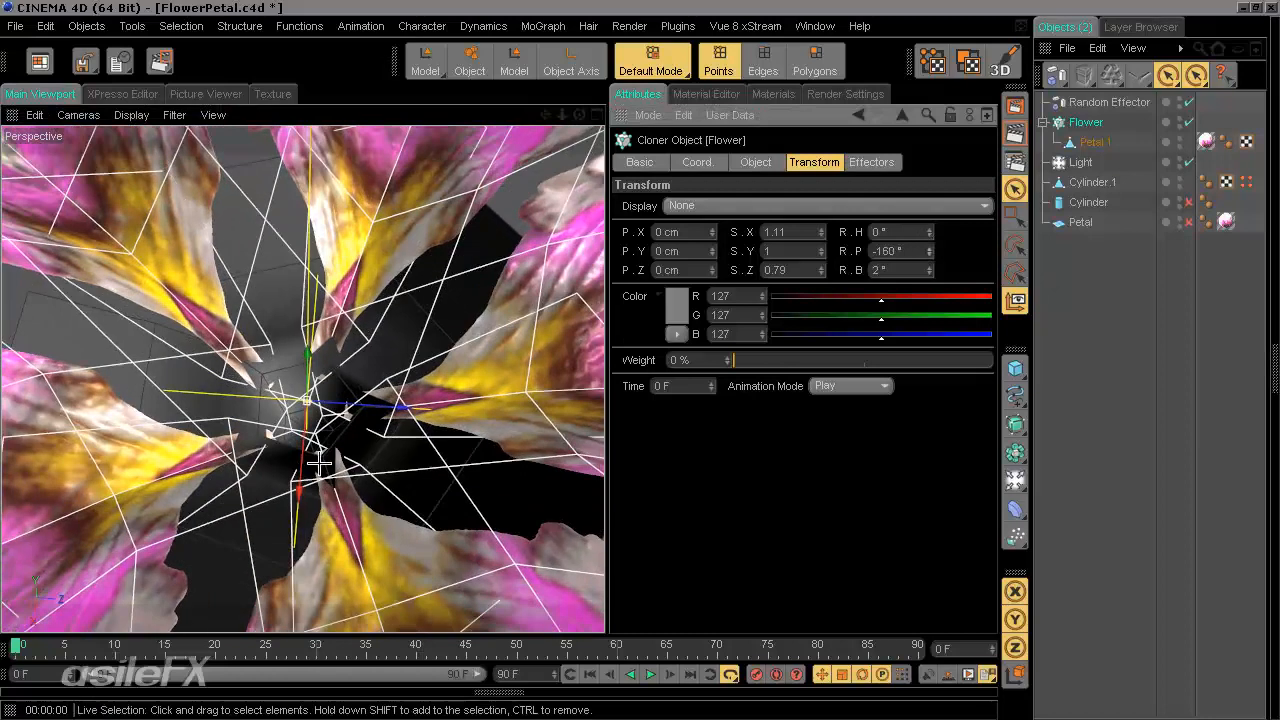
Inspect the petal bases at the flower centre for their fit against the stem.
scroll(316, 463, up, 4)
alt+drag(316, 463, 417, 428)
scroll(417, 428, up, 4)
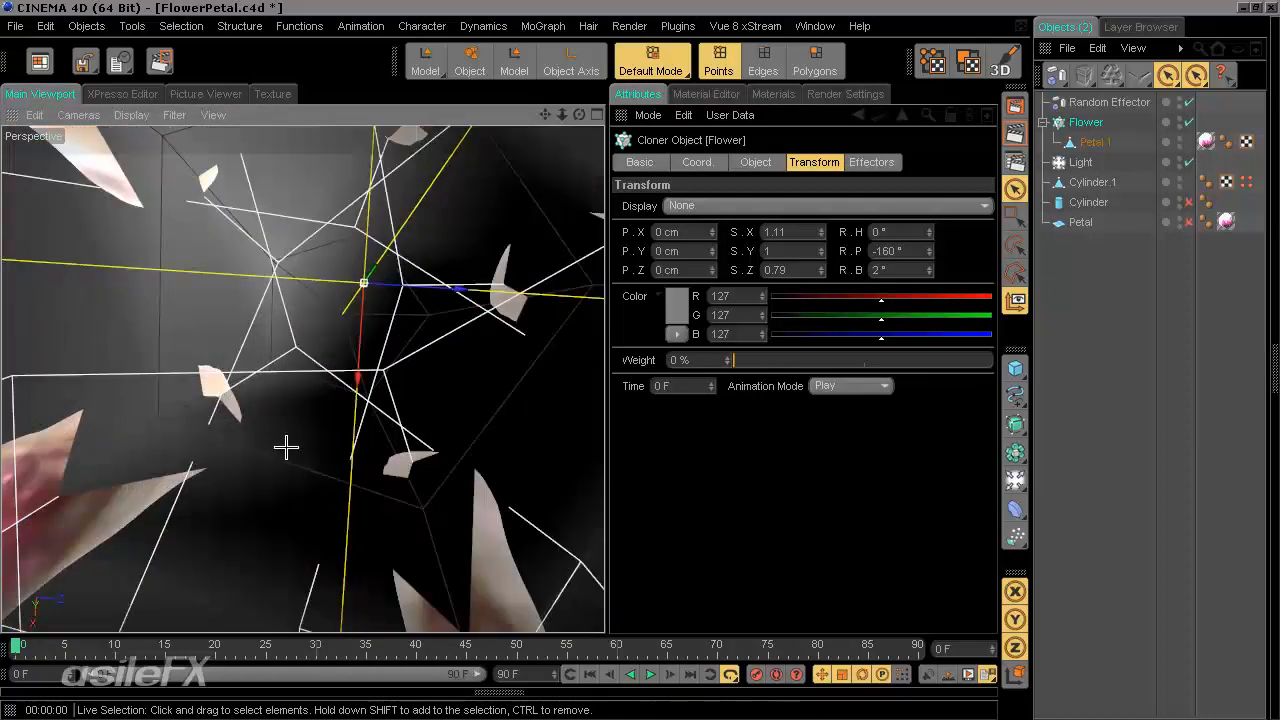
alt+drag(286, 447, 431, 298)
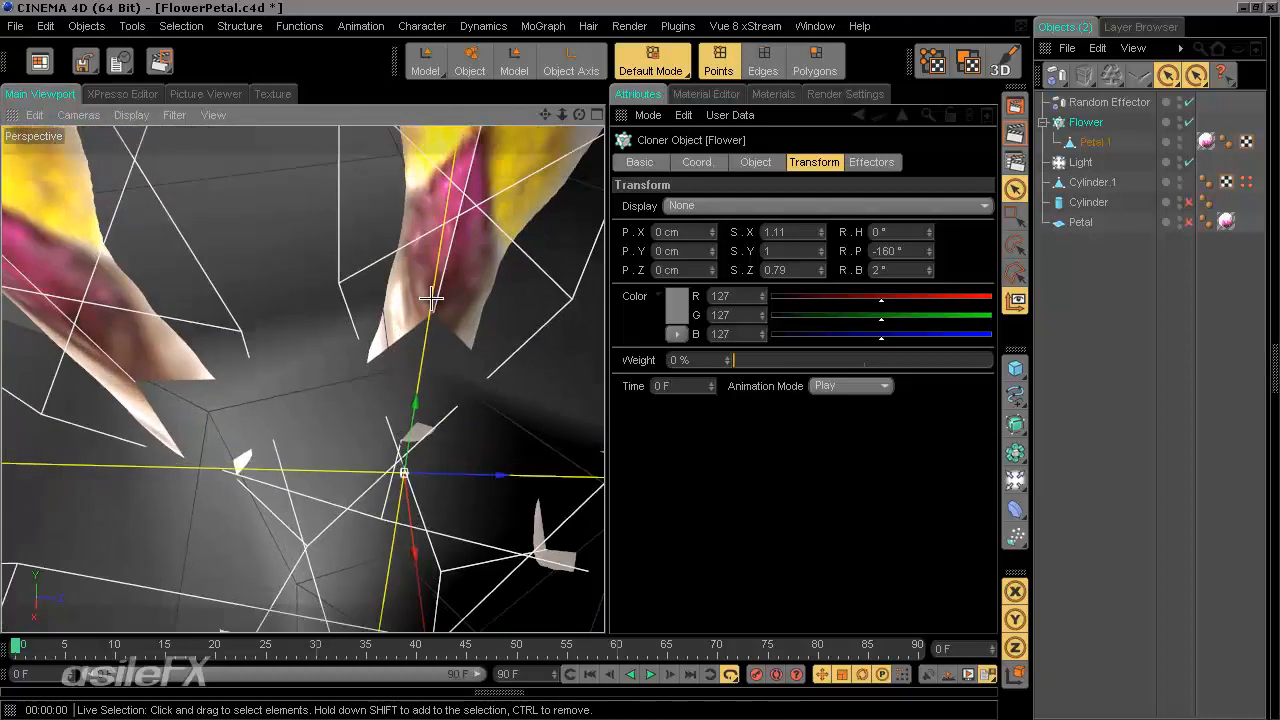
scroll(315, 485, down, 5)
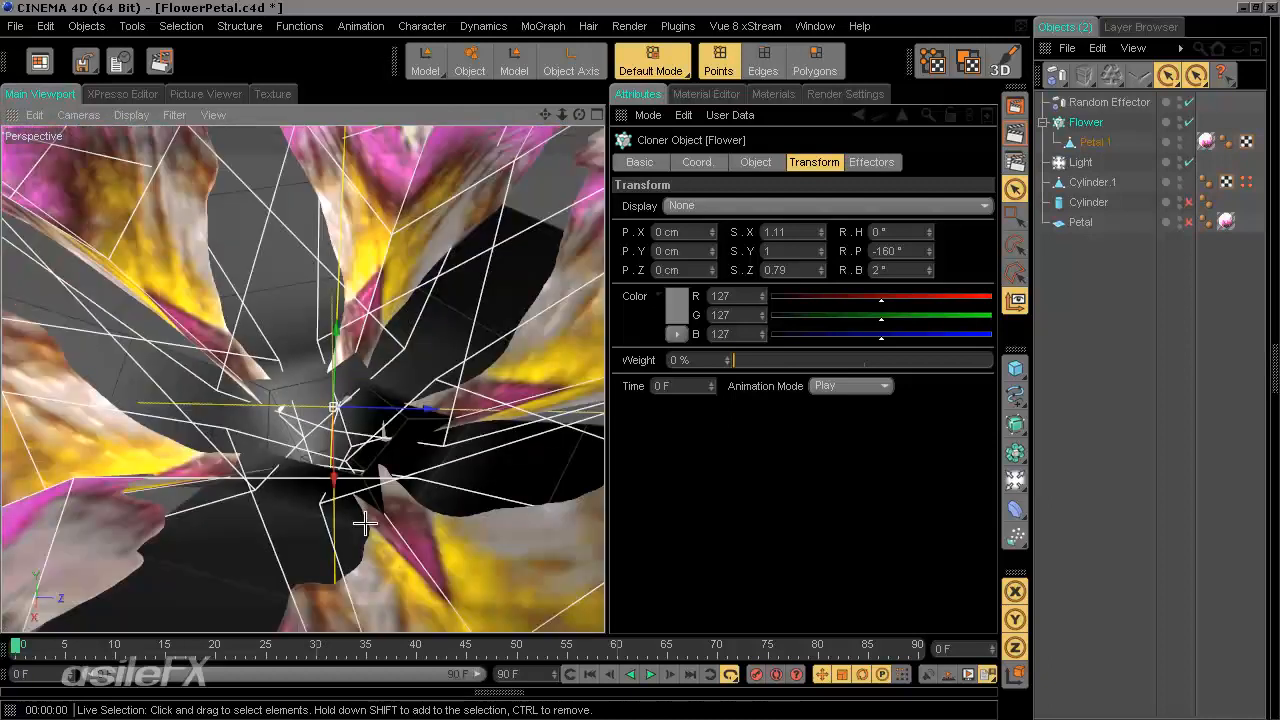
alt+drag(410, 511, 597, 362)
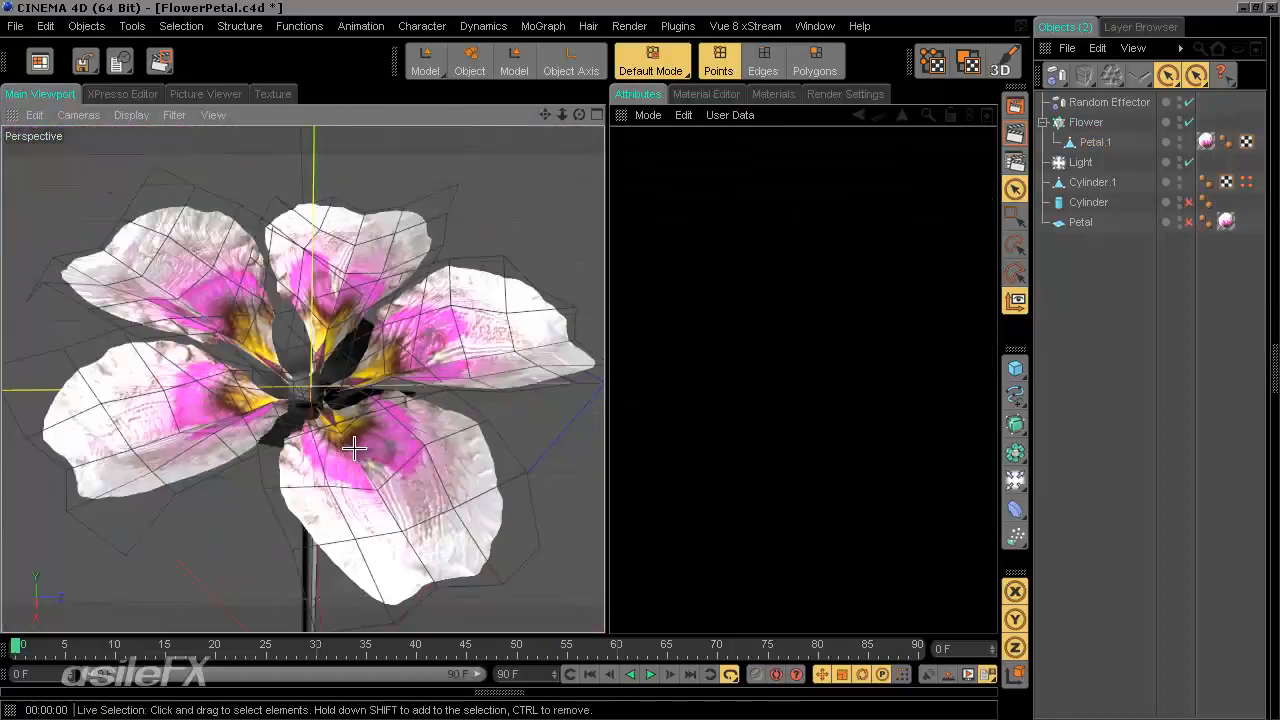
Render a viewport preview of the flower from below and check the sepals and petal joins.
alt+drag(604, 360, 366, 486)
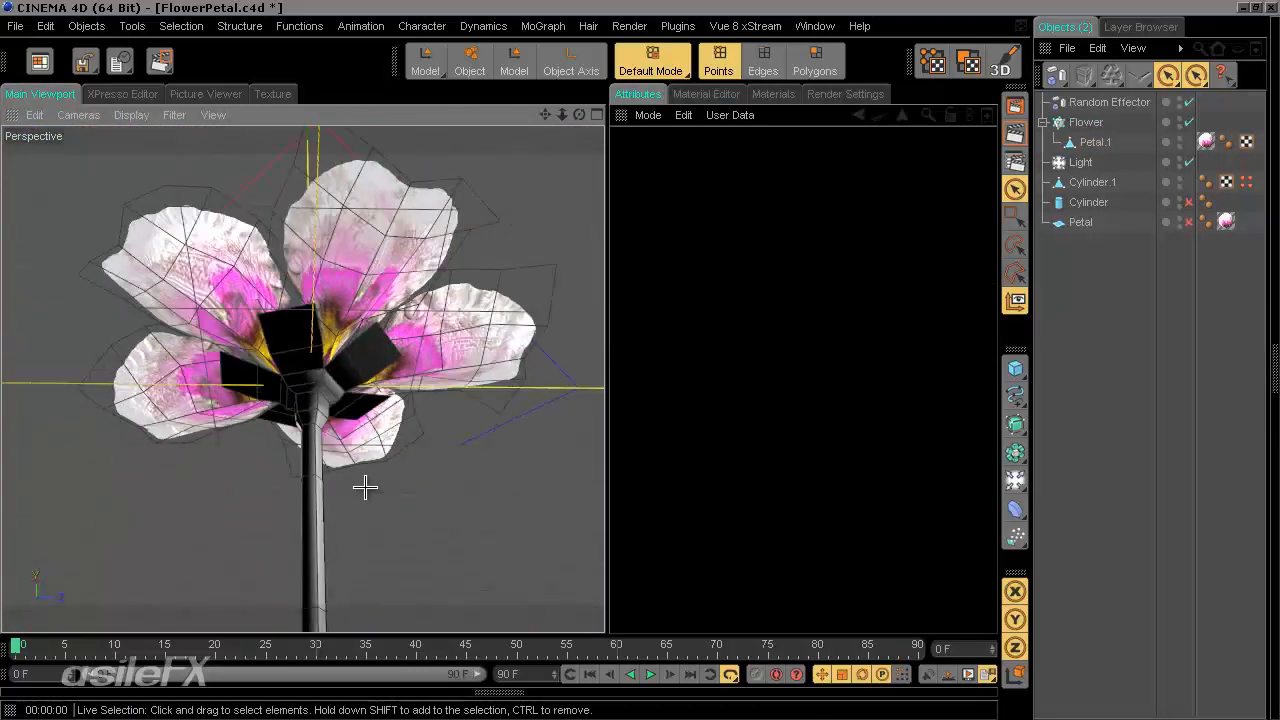
click(1015, 133)
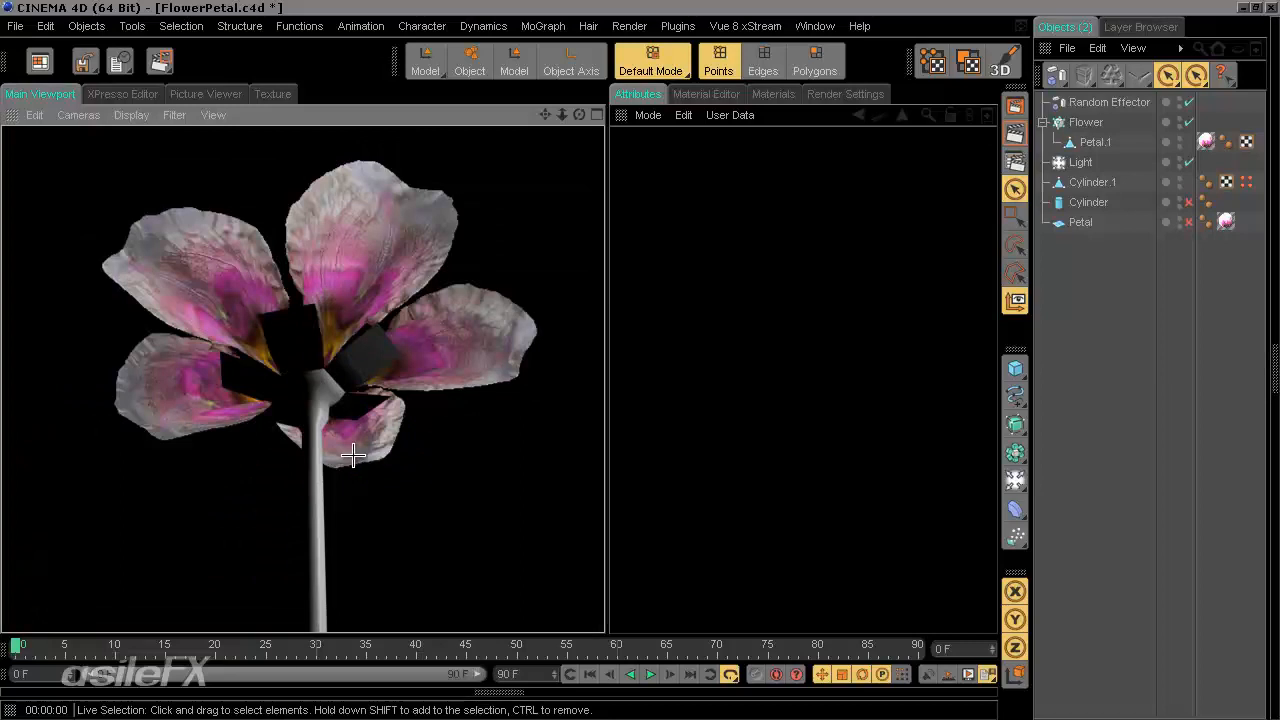
alt+drag(369, 458, 608, 343)
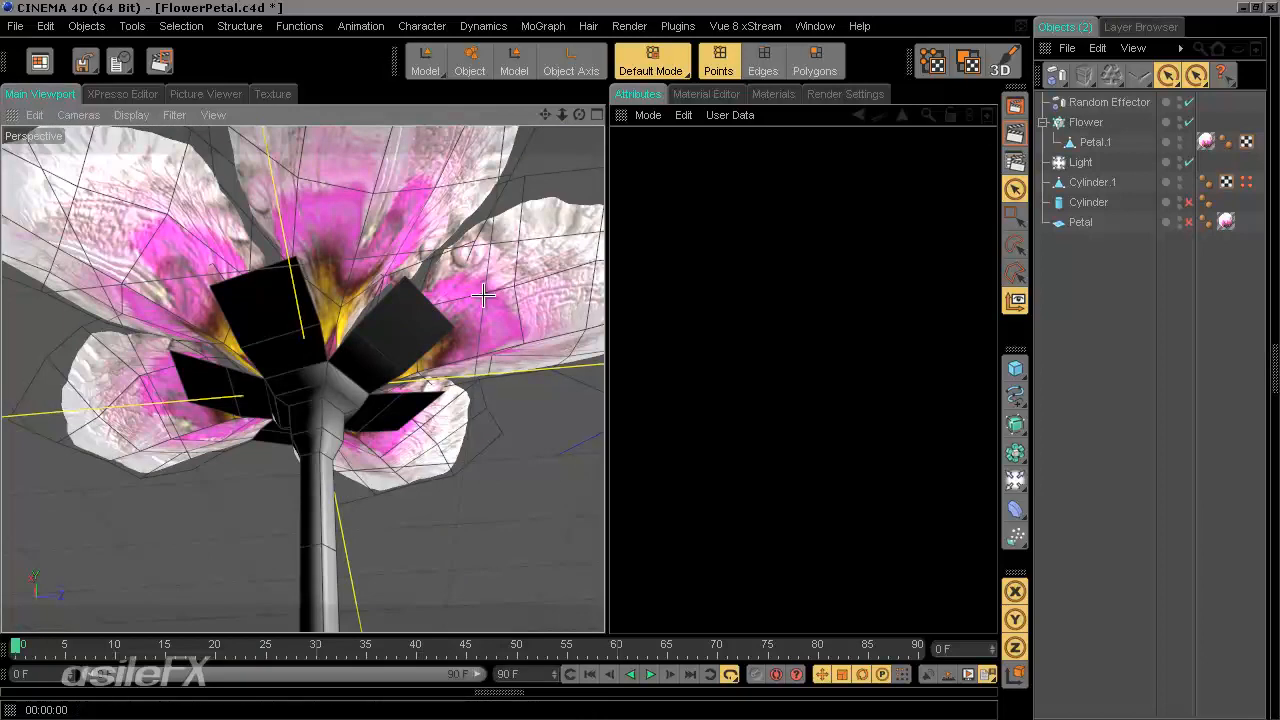
alt+drag(311, 395, 607, 360)
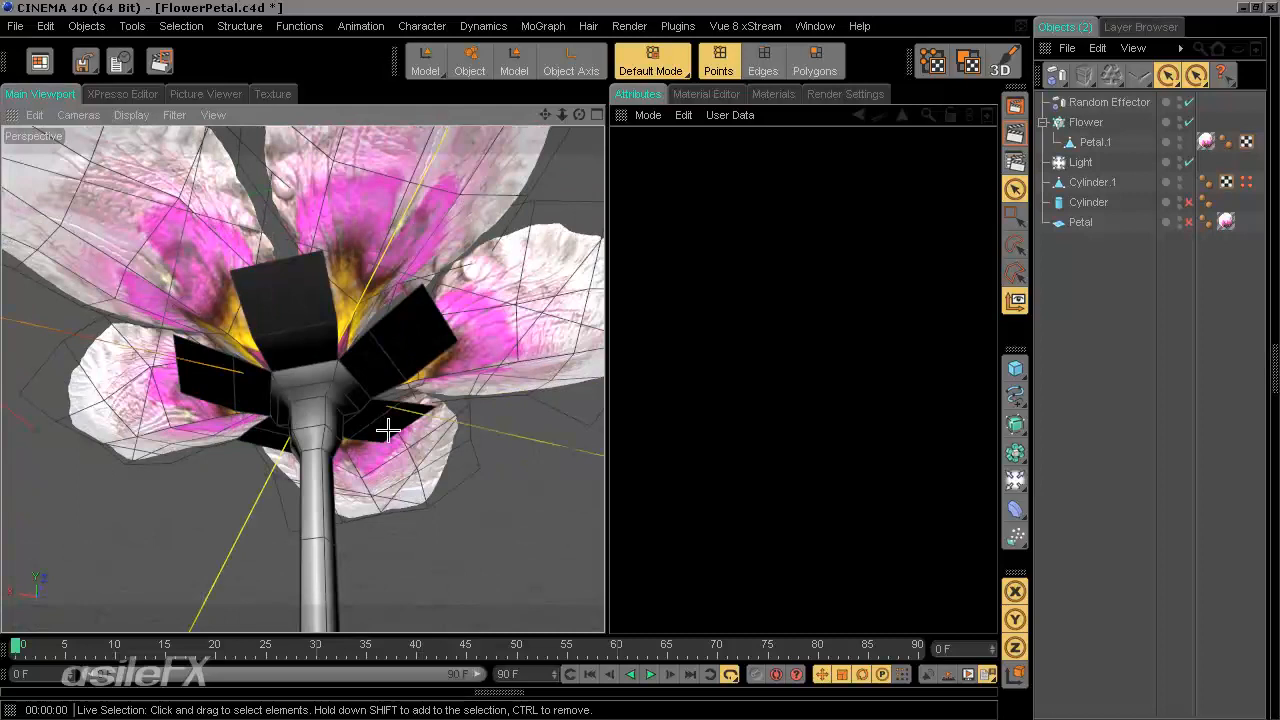
Select the edge loop at the sepal bases of Cylinder.1 and move it vertically relative to the petal bases.
scroll(392, 435, up, 2)
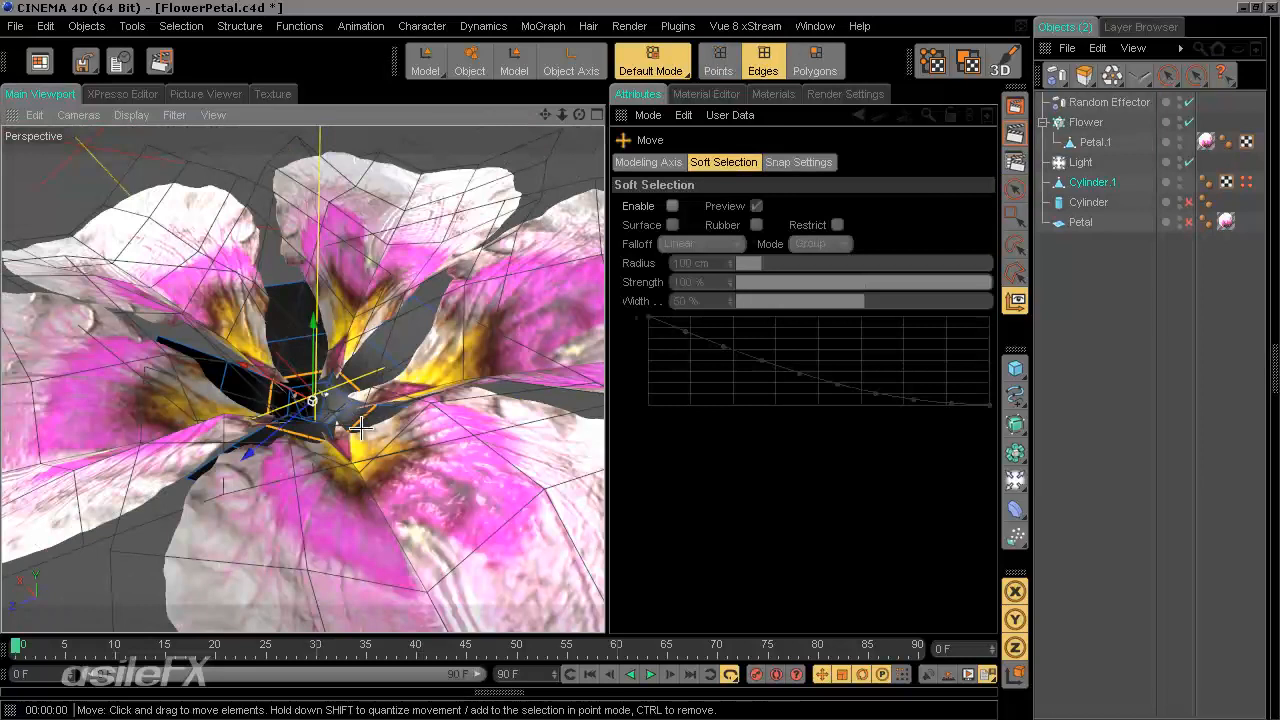
alt+drag(360, 427, 352, 466)
alt+right_drag(360, 418, 381, 526)
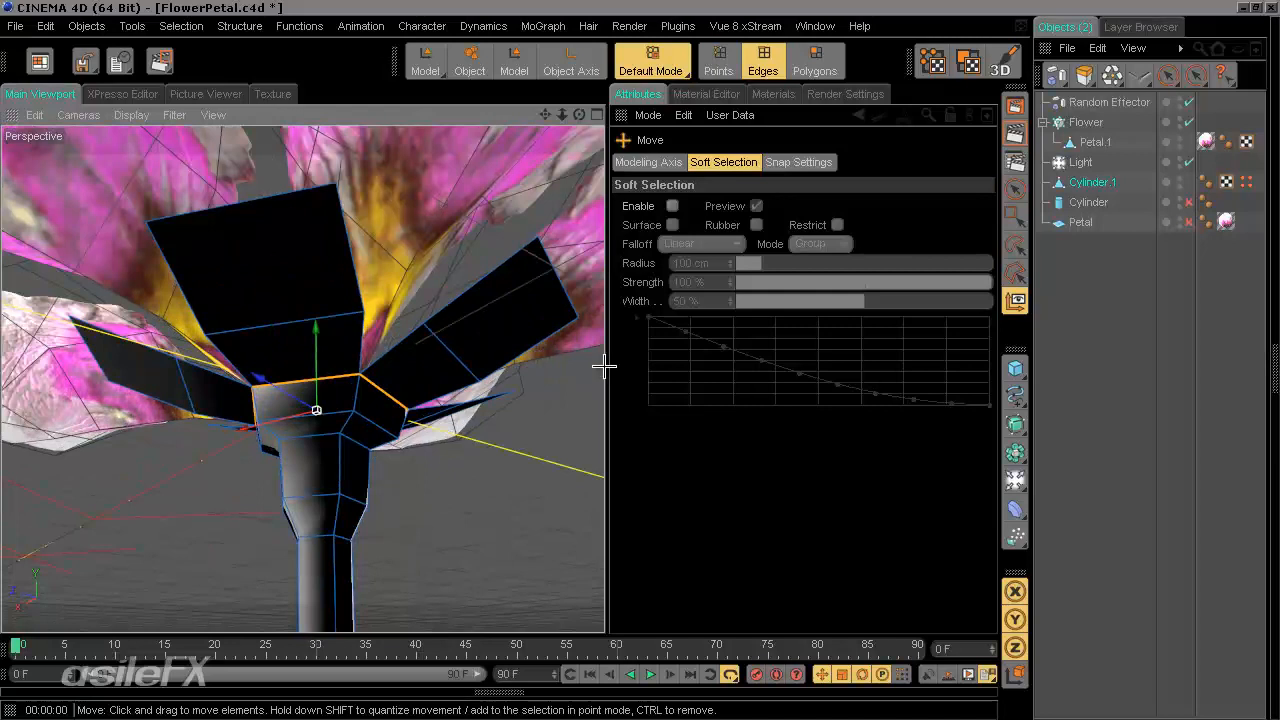
alt+drag(604, 366, 372, 401)
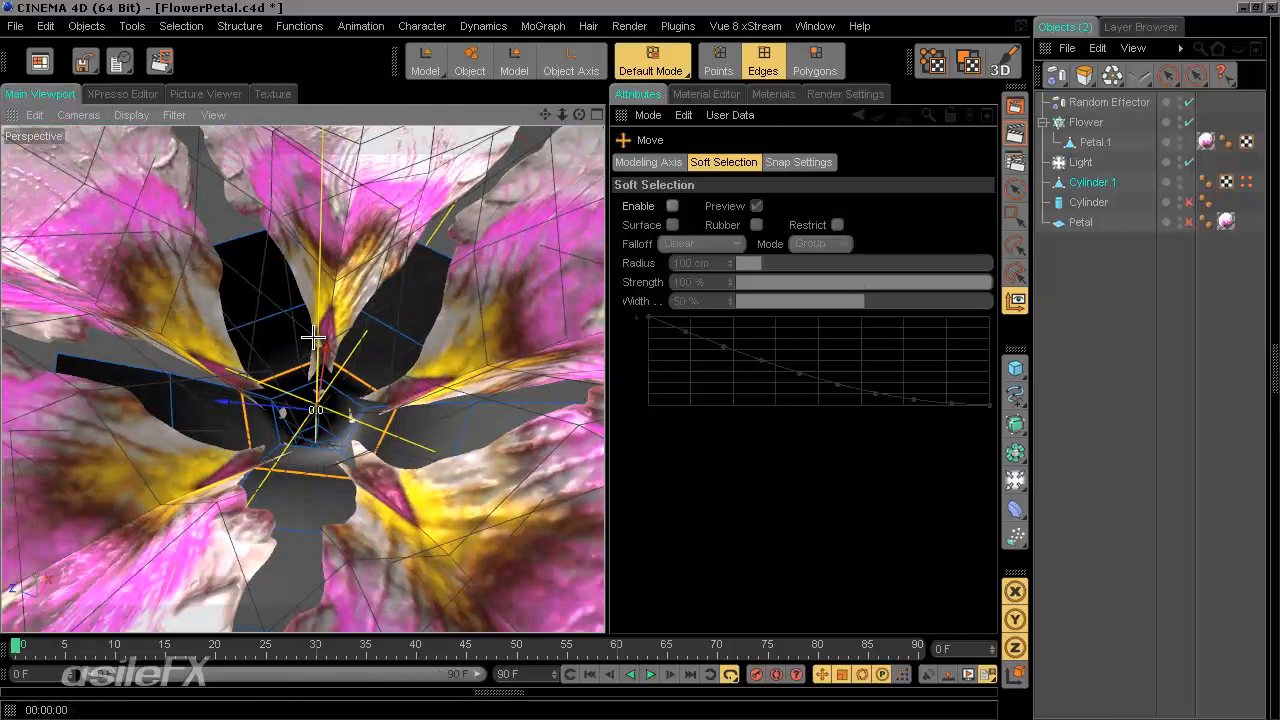
alt+drag(313, 338, 605, 358)
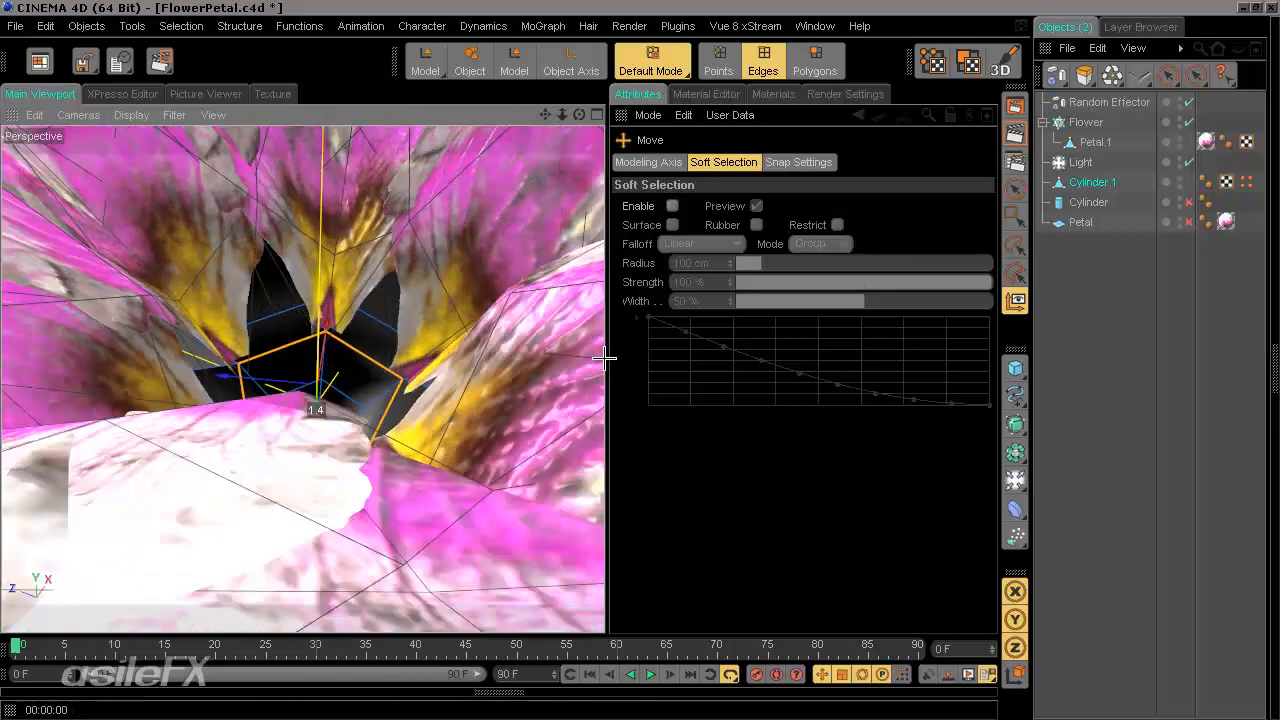
alt+right_drag(604, 358, 314, 315)
Fine-tune the vertical position of the selected edge loop beneath the petals from a side view.
alt+drag(313, 305, 604, 358)
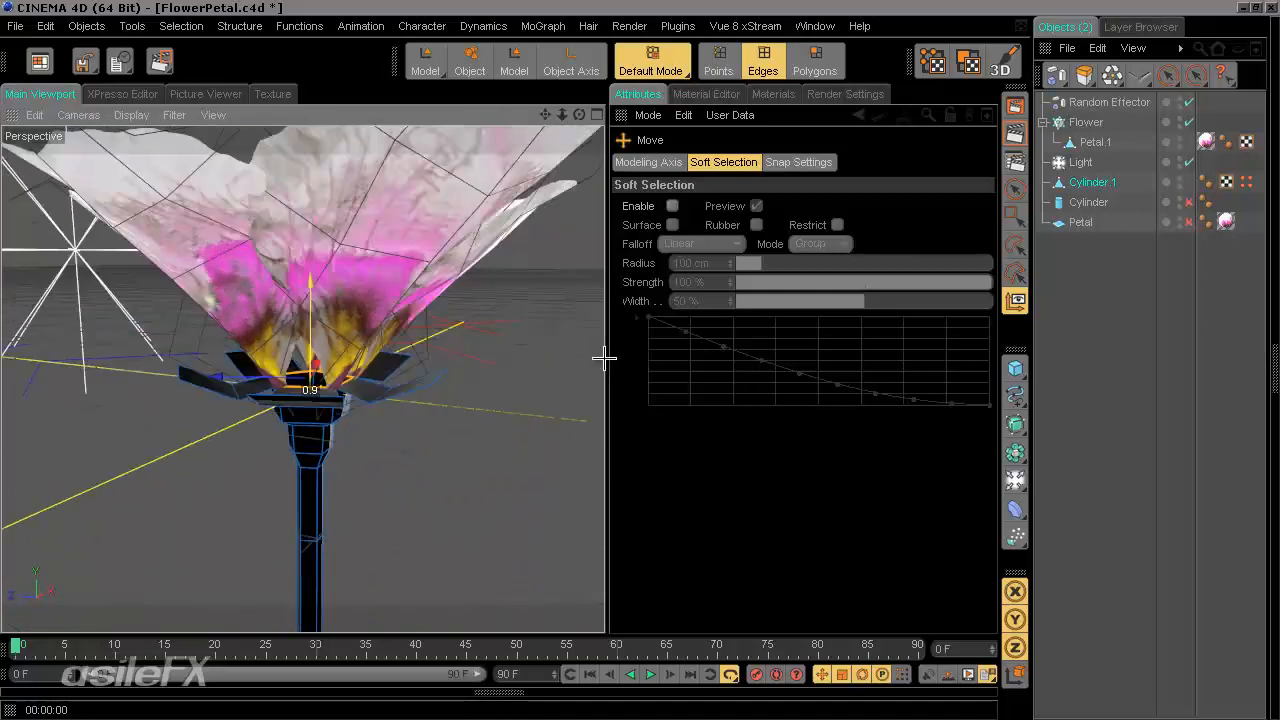
alt+drag(604, 358, 603, 357)
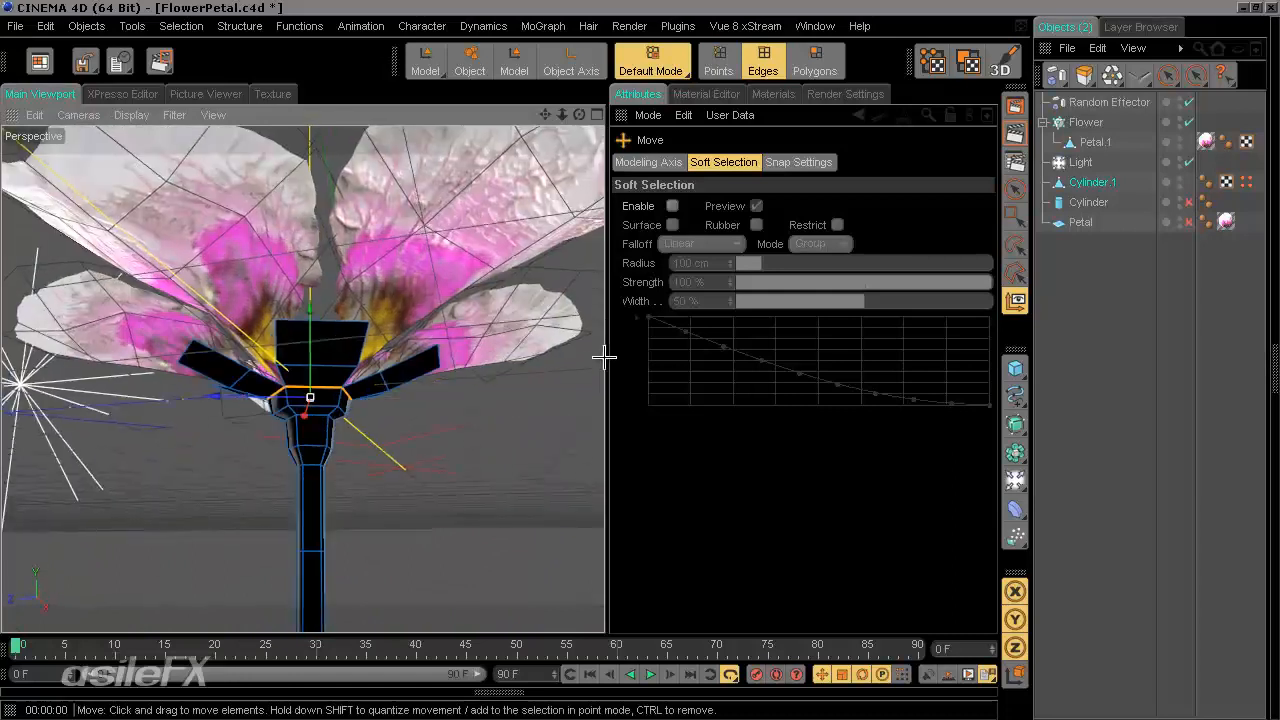
alt+right_drag(309, 420, 331, 329)
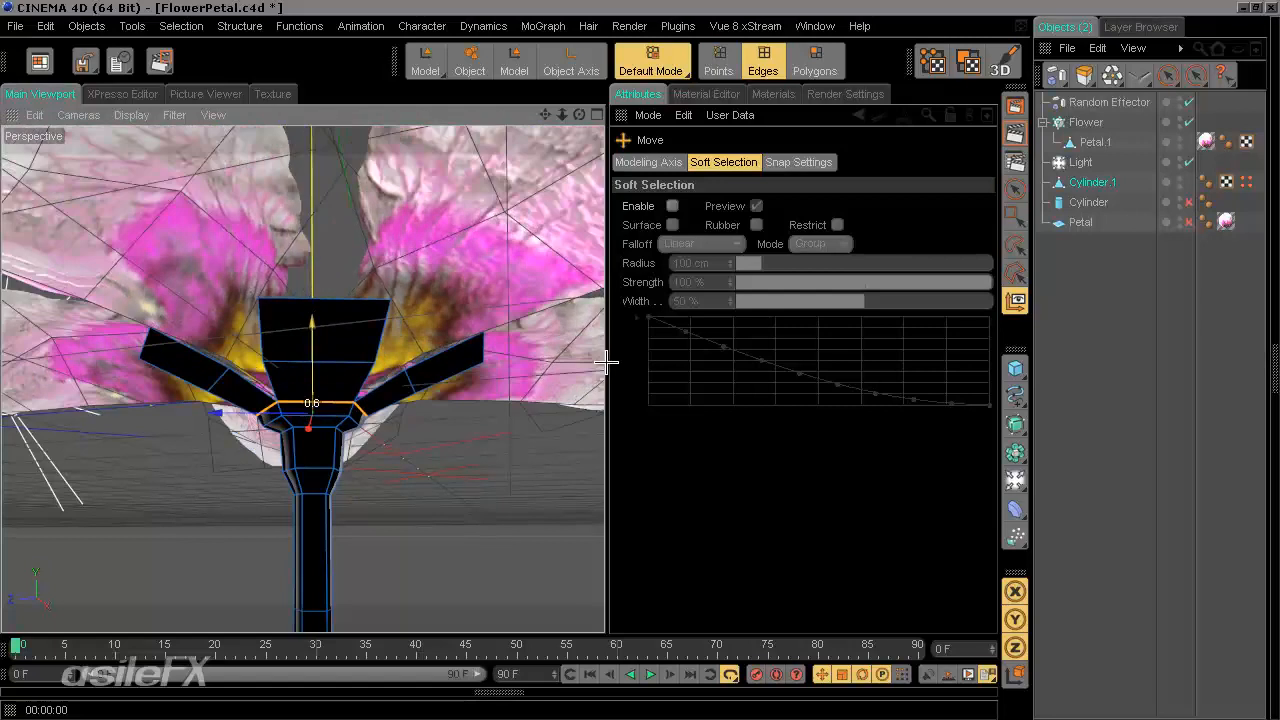
drag(606, 362, 604, 359)
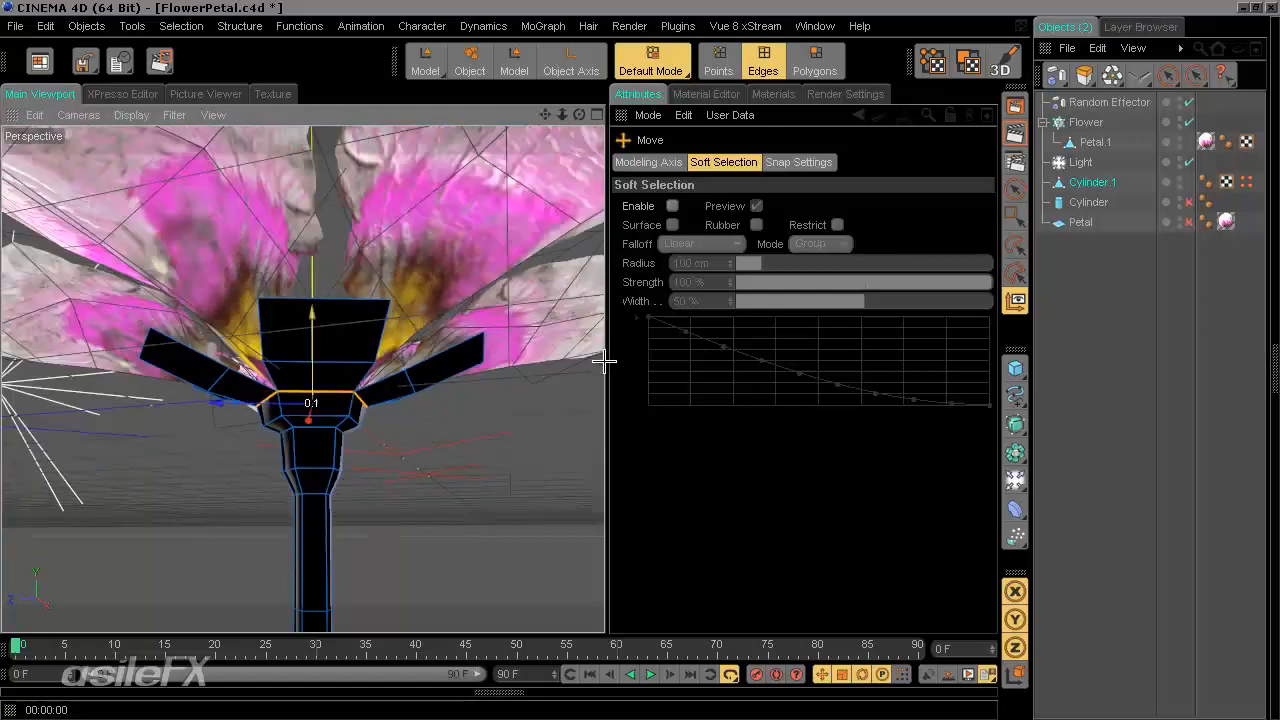
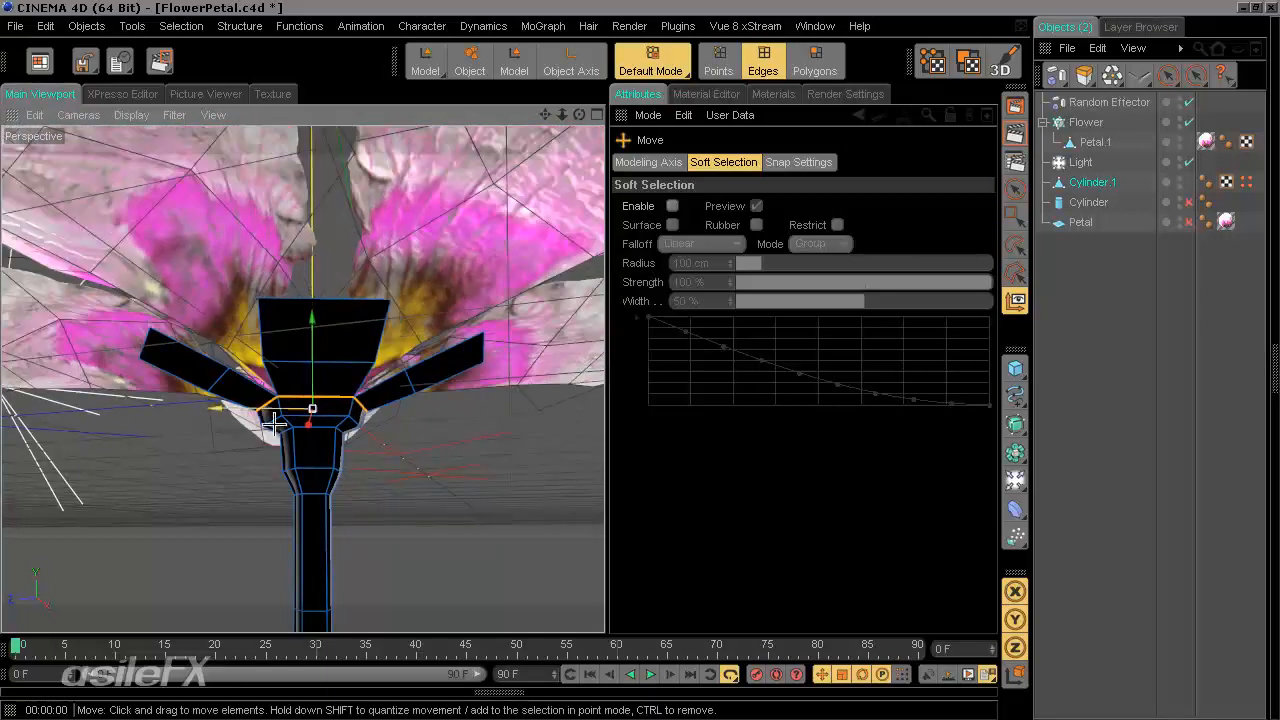
Readjust the edge loop's height against the petals and scale it outward to widen the rim at the sepal bases.
alt+drag(283, 432, 344, 369)
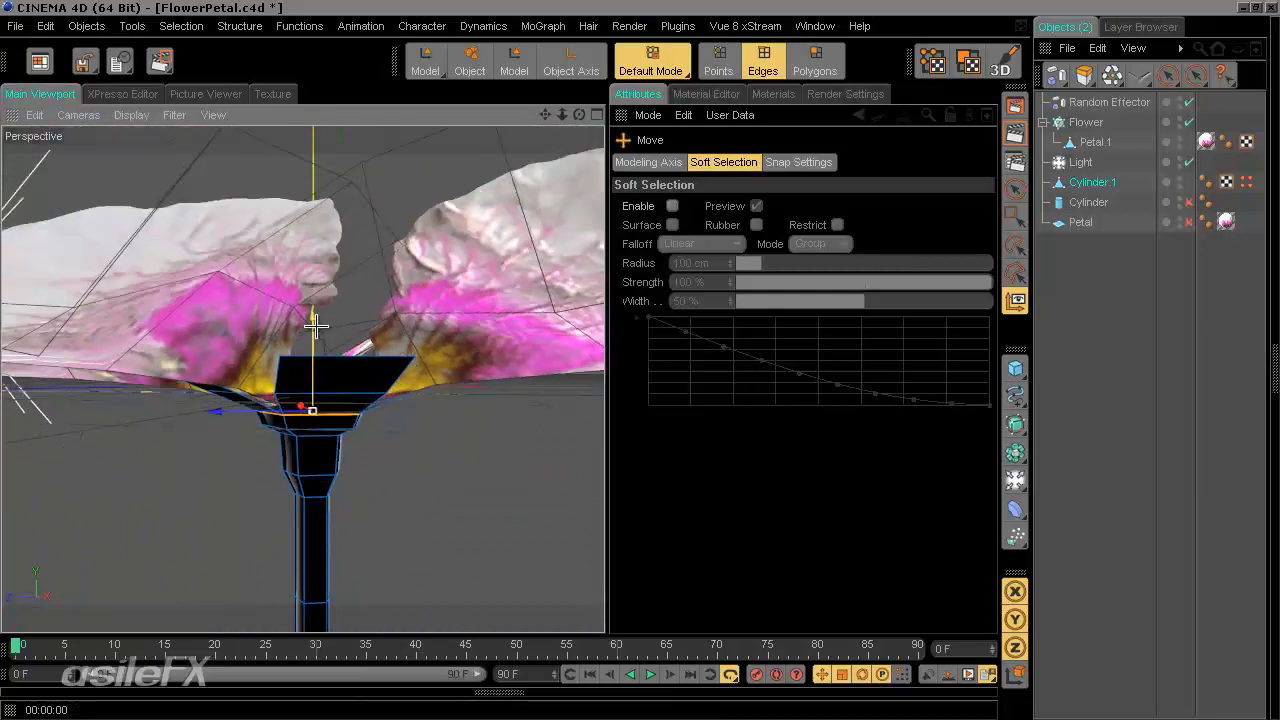
mouse_move(594, 352)
alt+mouse_down()
mouse_move(606, 366)
mouse_move(330, 316)
alt+mouse_up()
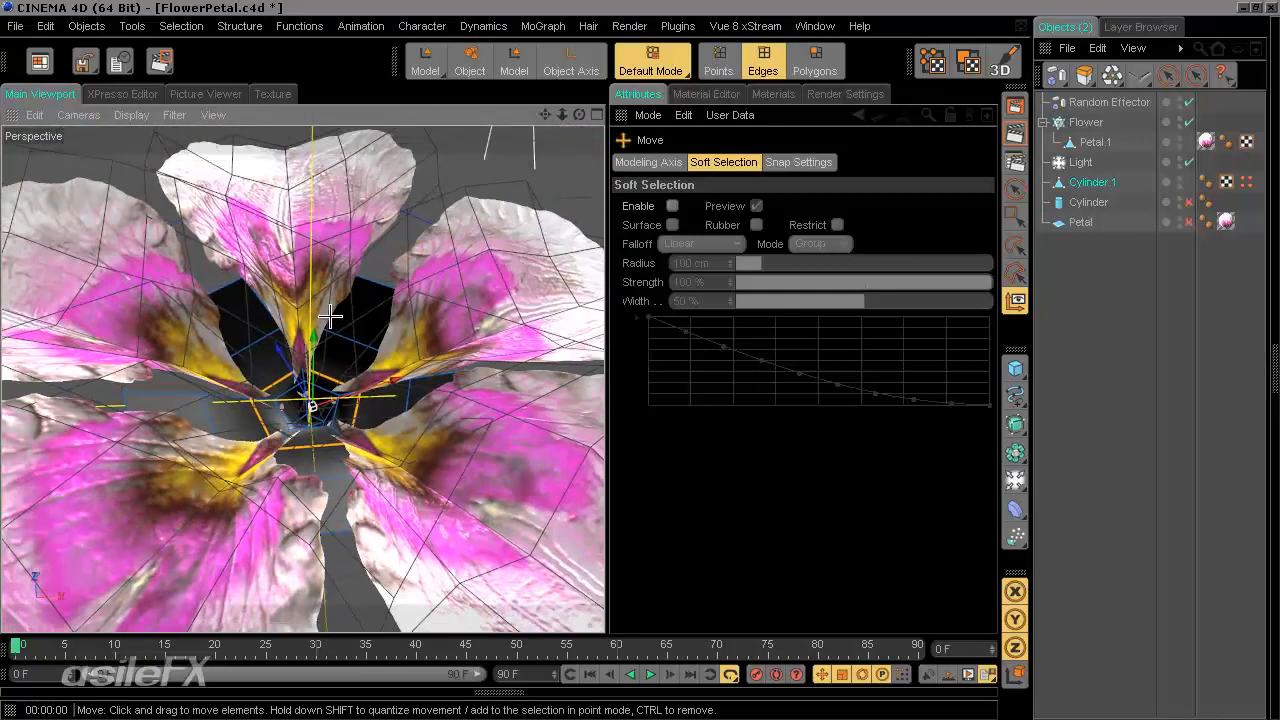
alt+drag(335, 397, 276, 343)
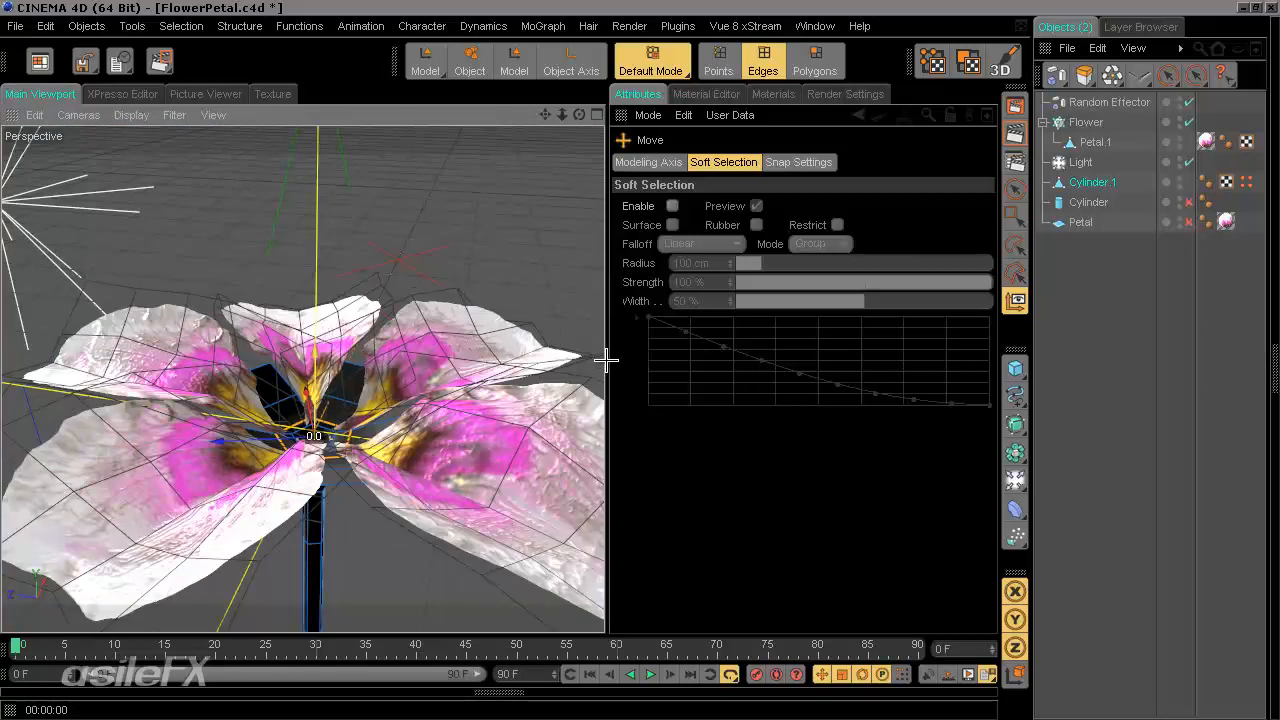
mouse_move(319, 379)
alt+mouse_down()
mouse_move(603, 360)
mouse_move(343, 460)
mouse_move(312, 383)
alt+mouse_up()
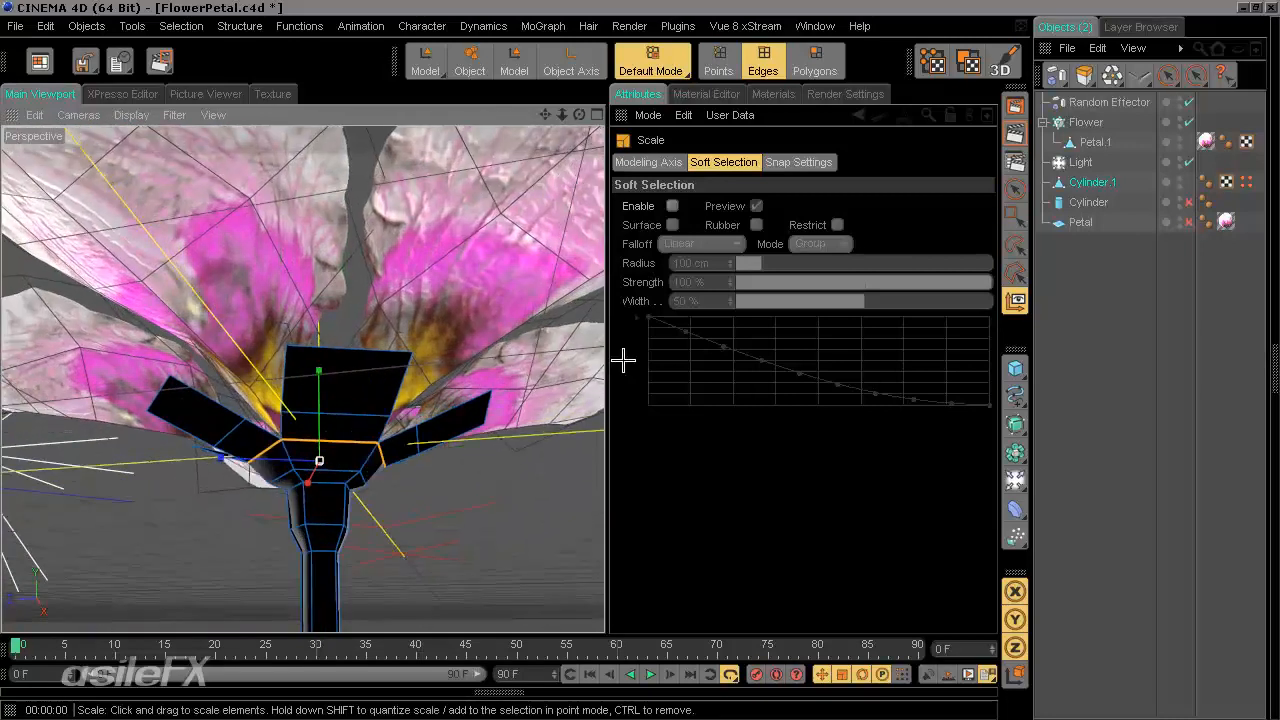
Examine how the petal bases meet the rim edge loop from the side and from above, with the objects deselected.
alt+drag(561, 360, 608, 360)
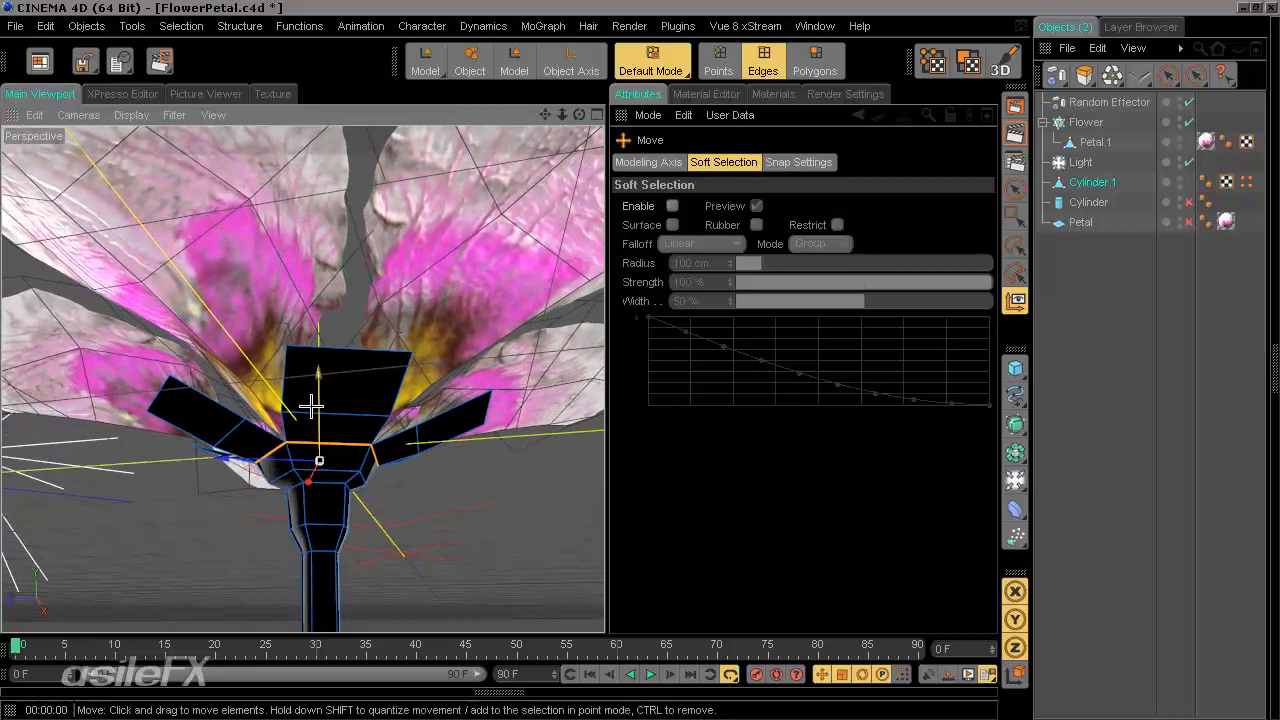
alt+drag(319, 404, 608, 360)
alt+right_drag(604, 360, 316, 346)
alt+drag(327, 349, 607, 362)
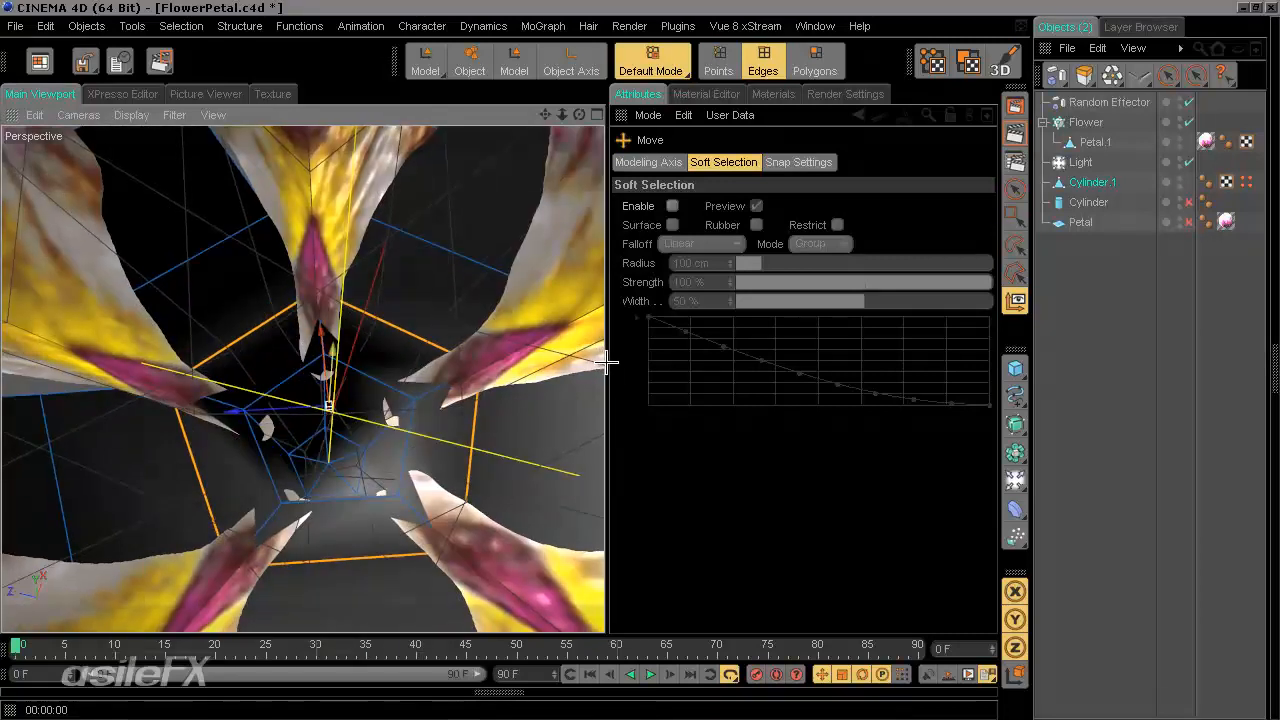
alt+right_drag(606, 362, 369, 349)
alt+drag(369, 349, 377, 386)
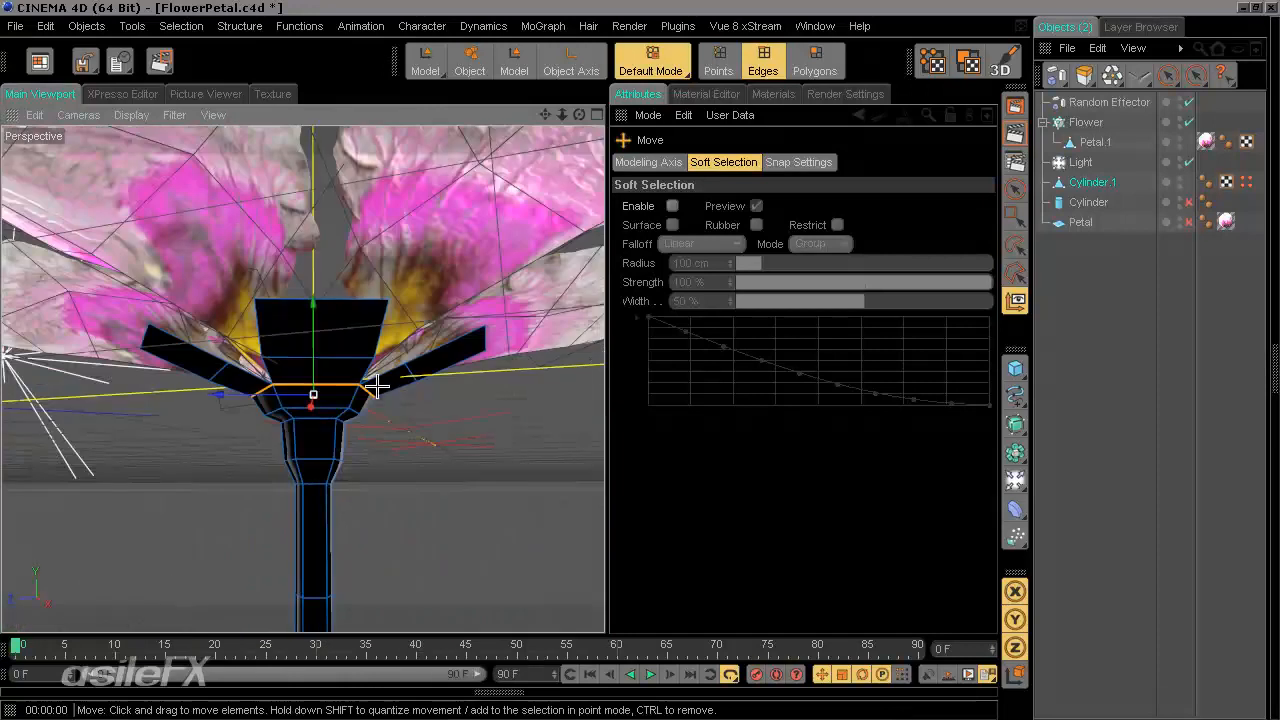
alt+right_drag(377, 386, 329, 346)
alt+drag(327, 355, 608, 366)
click(1101, 357)
alt+drag(307, 376, 603, 395)
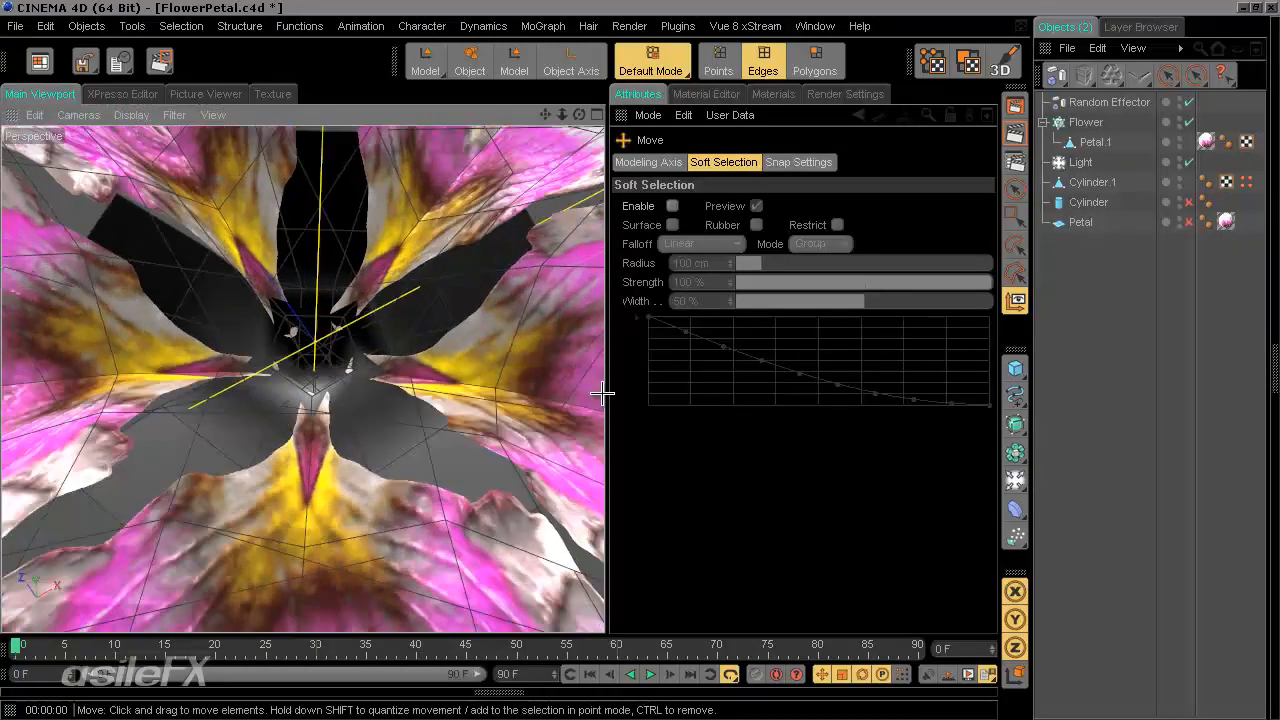
alt+right_drag(603, 395, 609, 349)
alt+drag(609, 349, 311, 363)
alt+right_drag(311, 363, 420, 355)
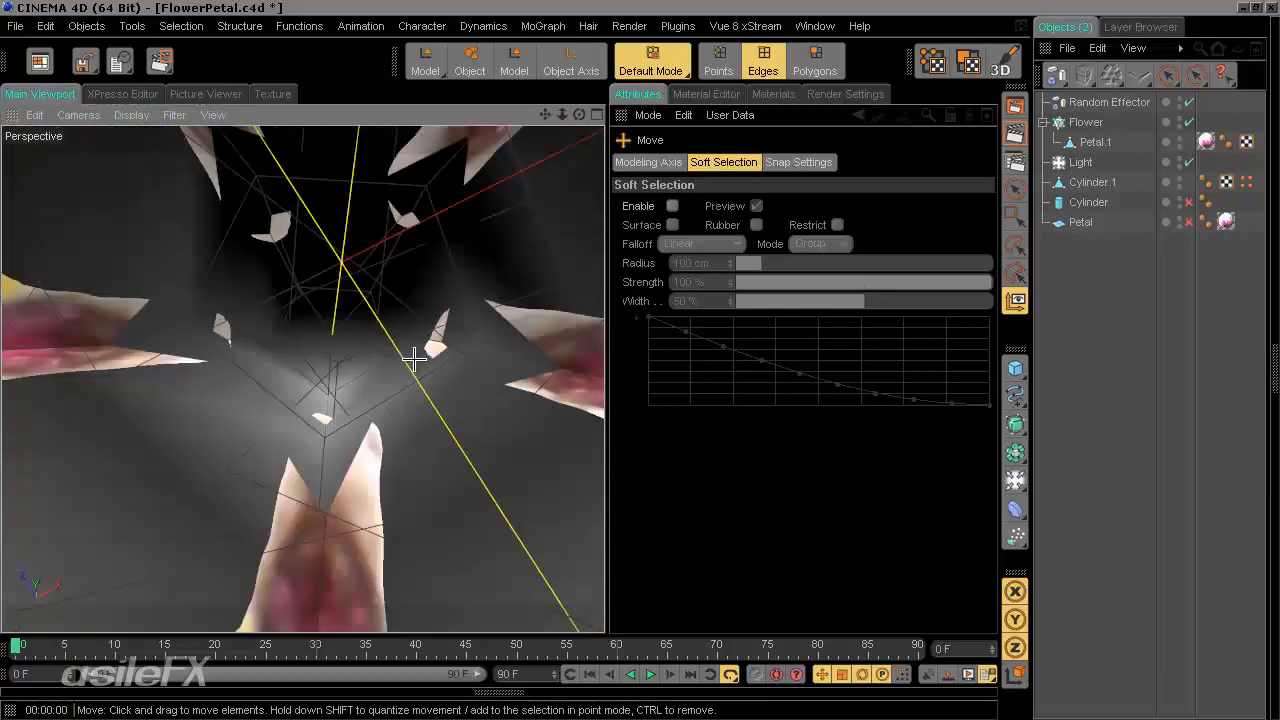
Select the polygons of Cylinder.1's inner cap at the flower's centre and raise them about 1.6 cm.
click(1101, 183)
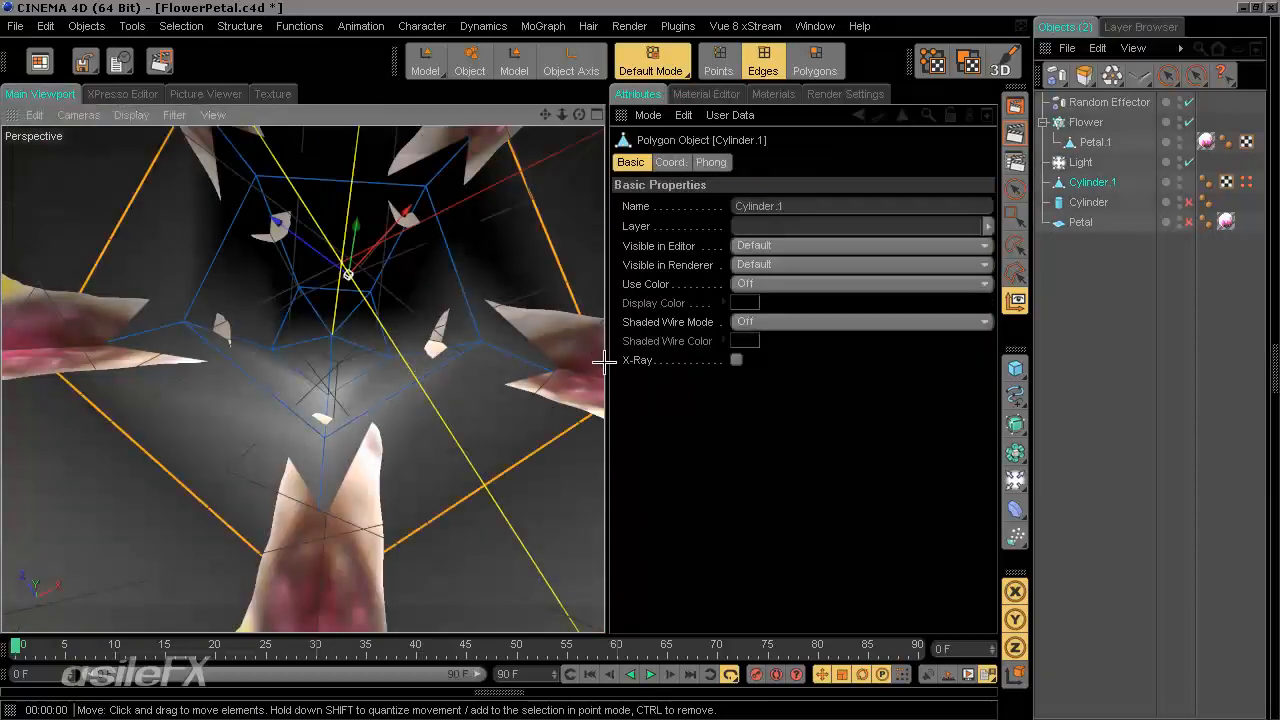
click(815, 62)
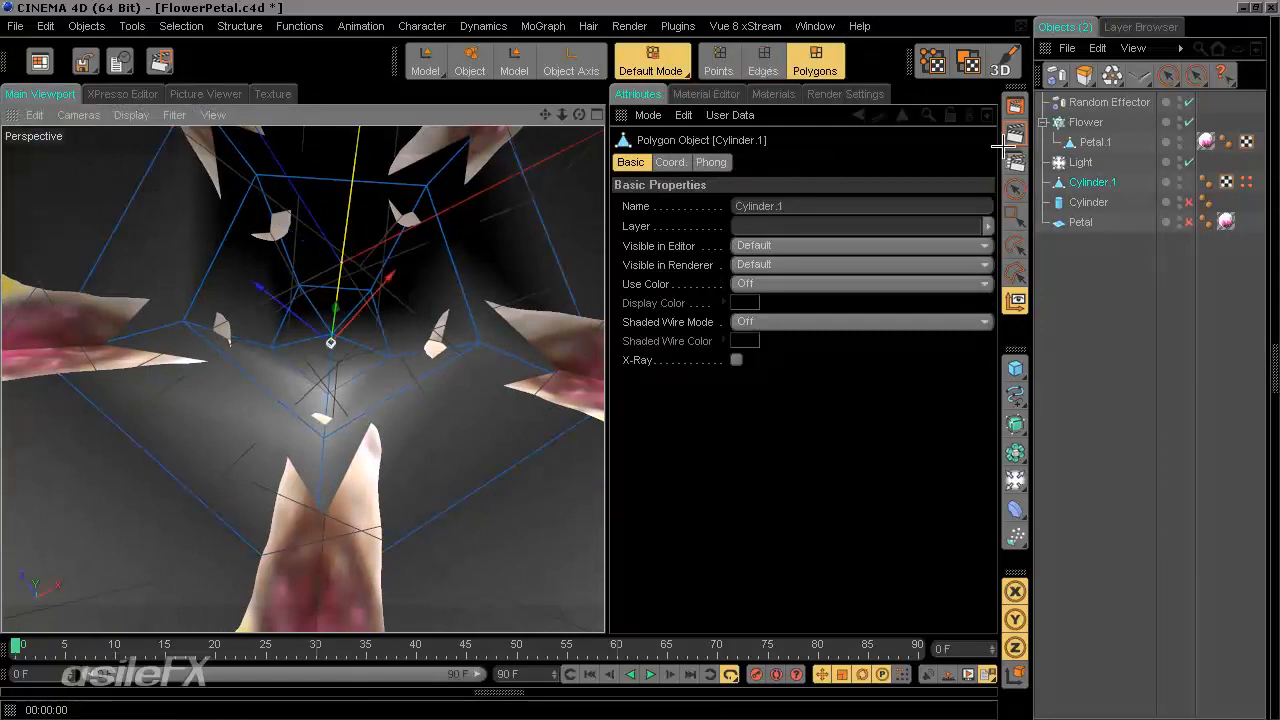
click(1016, 189)
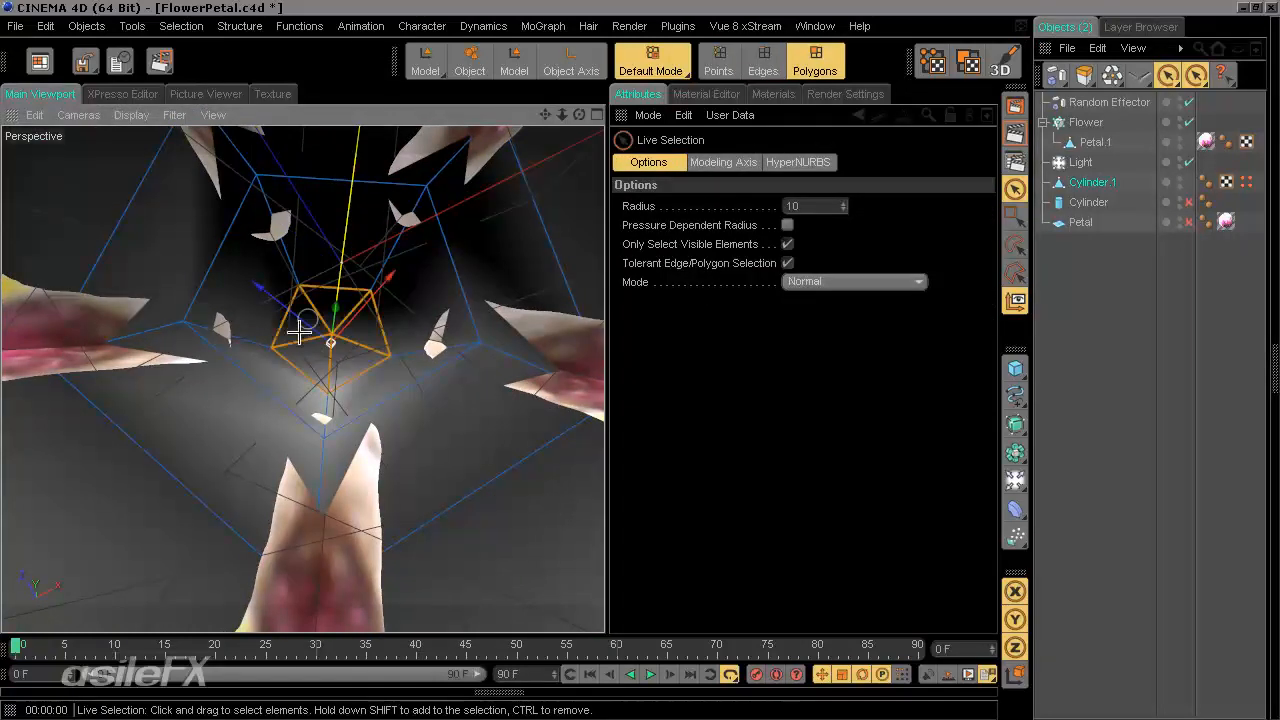
mouse_move(604, 359)
alt+mouse_down()
mouse_move(606, 340)
mouse_move(604, 360)
alt+mouse_up()
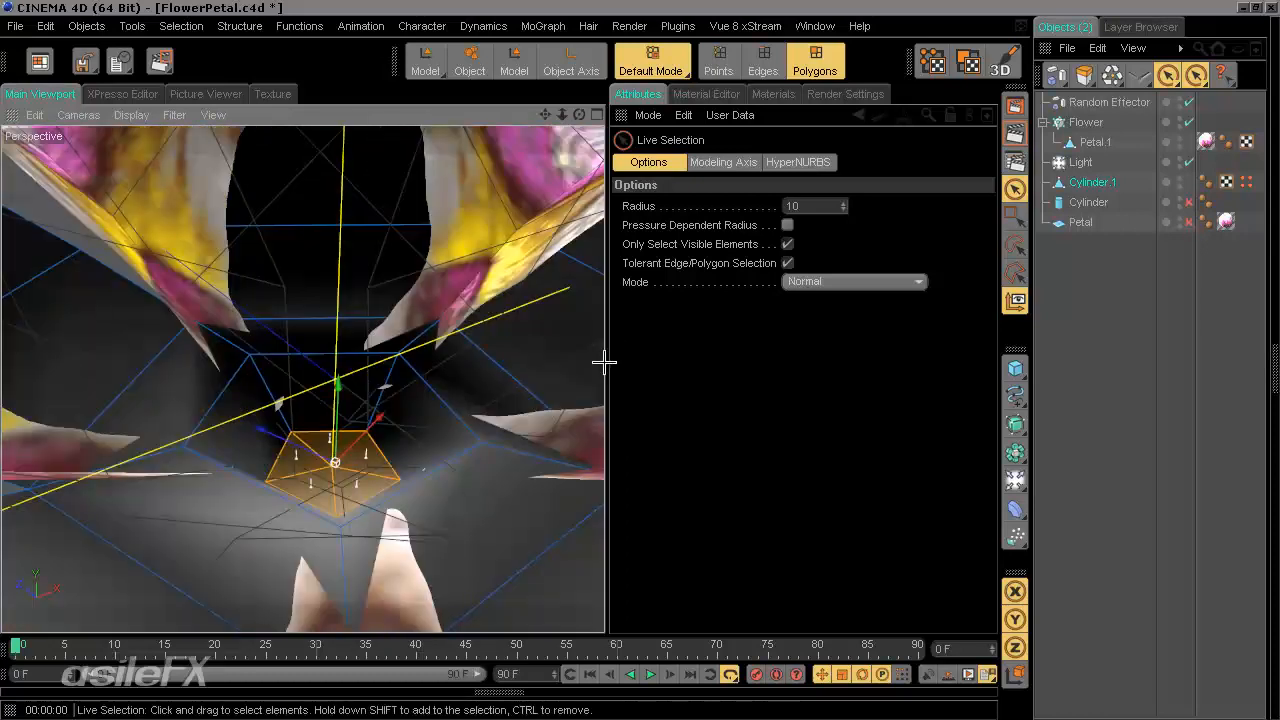
alt+drag(332, 402, 604, 361)
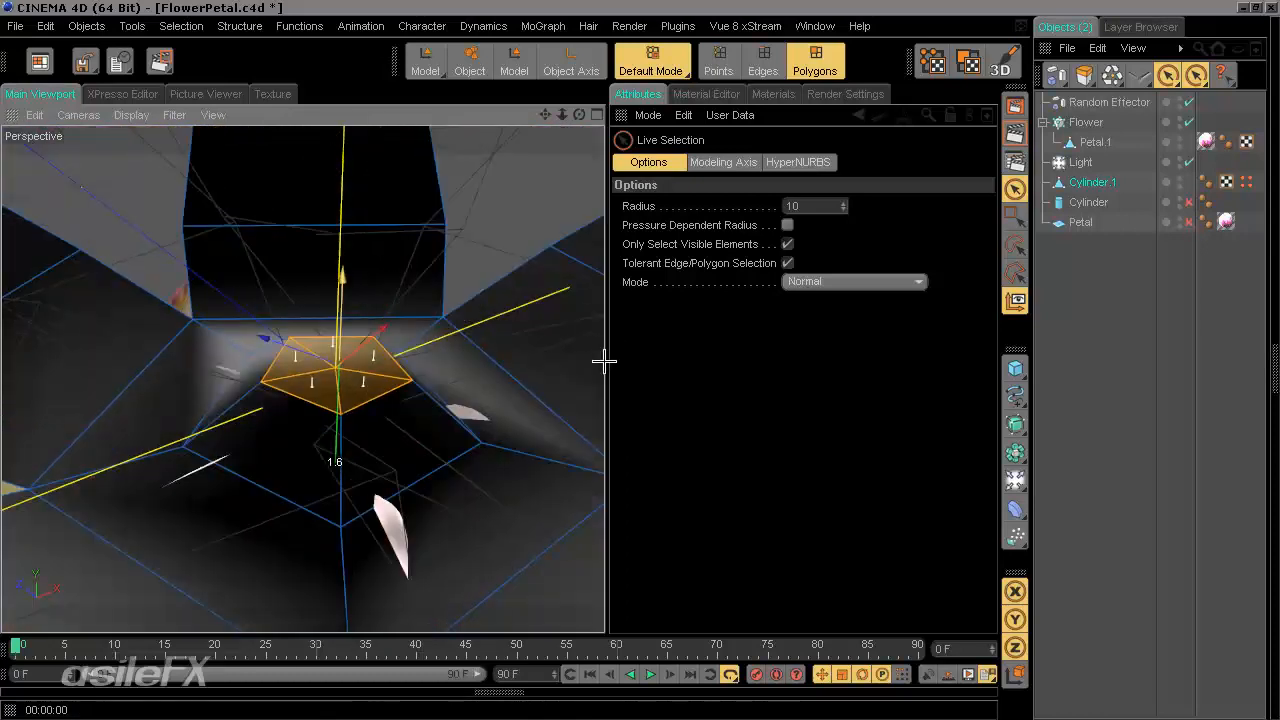
alt+drag(339, 419, 320, 456)
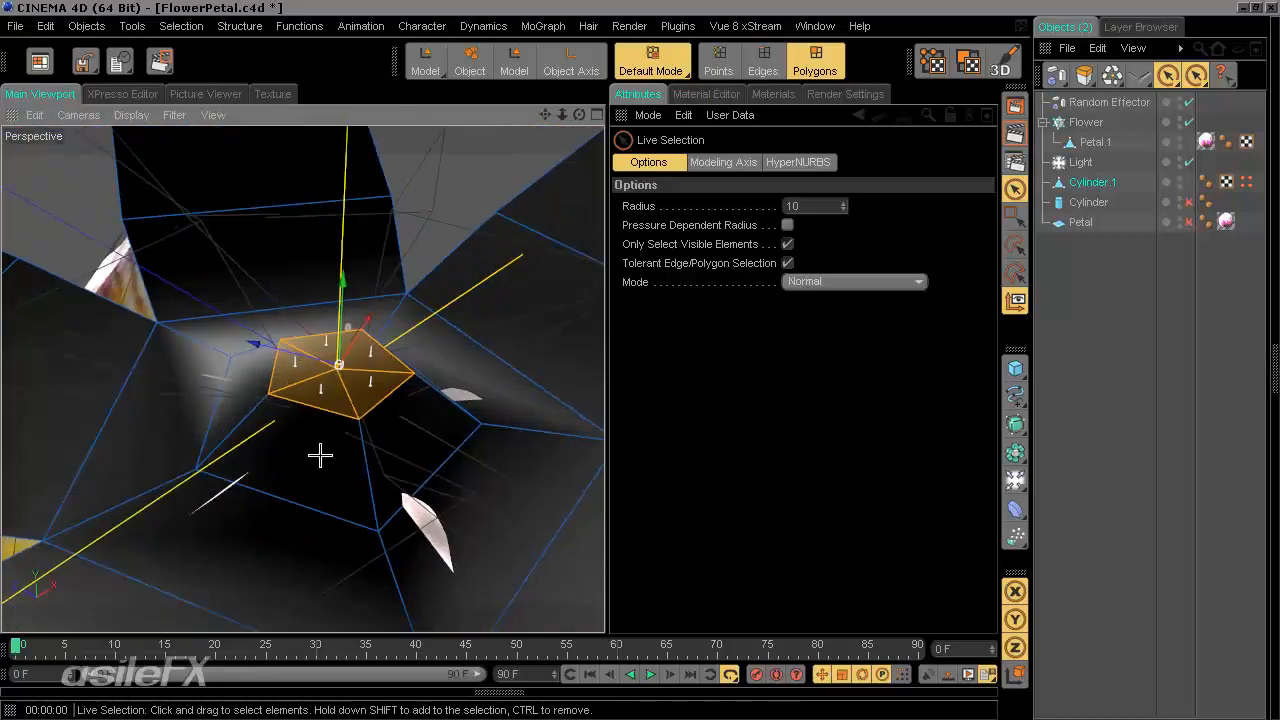
alt+drag(376, 425, 385, 461)
alt+drag(337, 294, 604, 358)
alt+drag(320, 347, 363, 380)
key(t)
key(e)
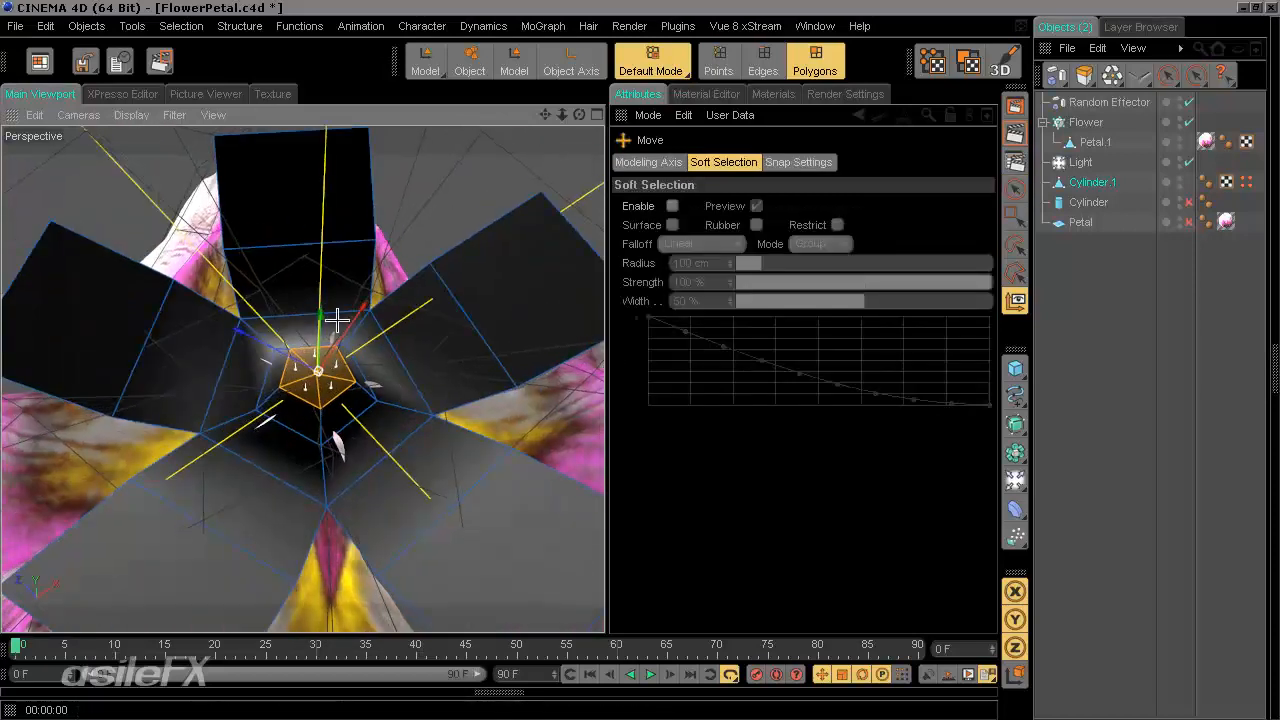
Adjust the Flower cloner's pitch rotation to about -109° so the petals tilt to fit the sepals.
click(1087, 121)
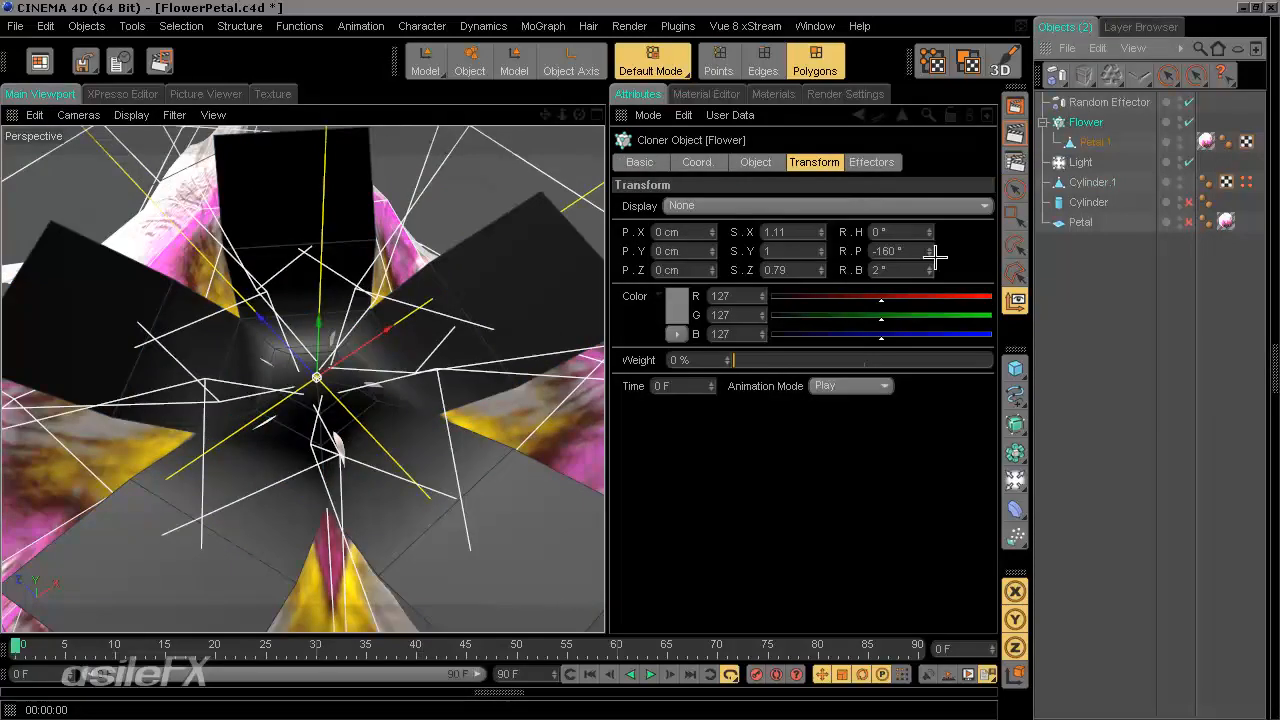
drag(932, 256, 926, 254)
alt+drag(455, 406, 481, 484)
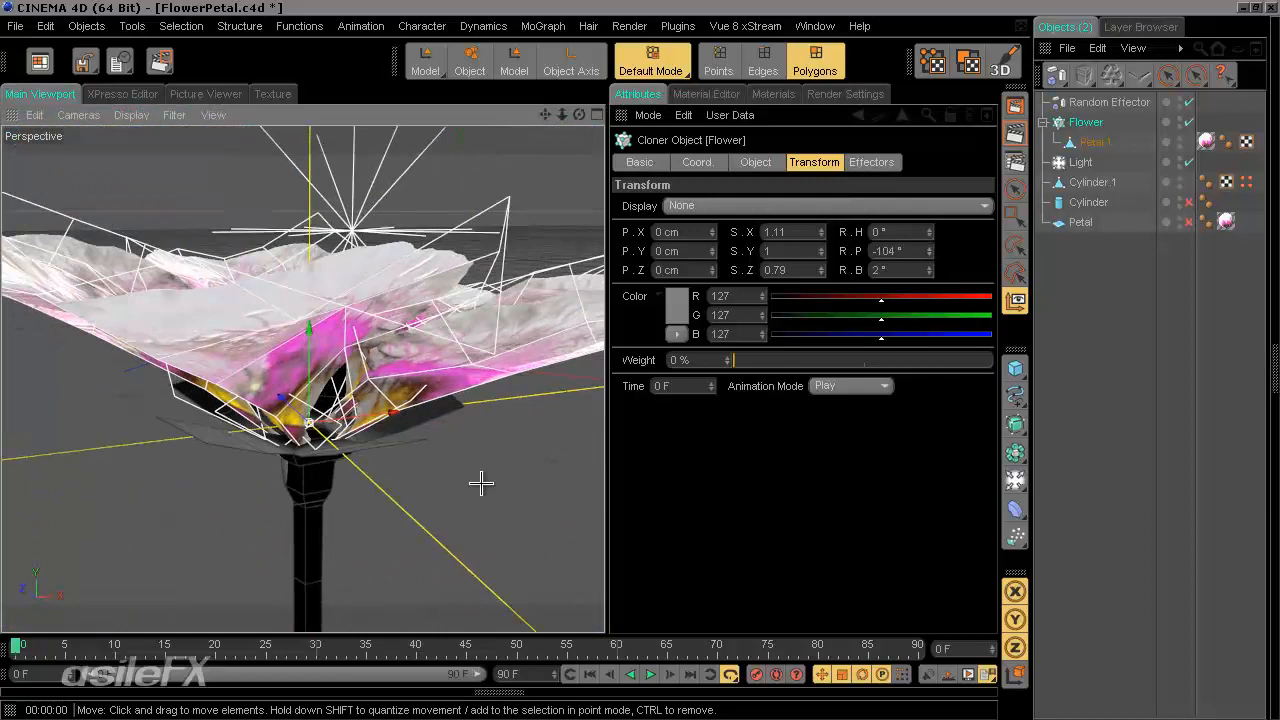
drag(927, 248, 926, 249)
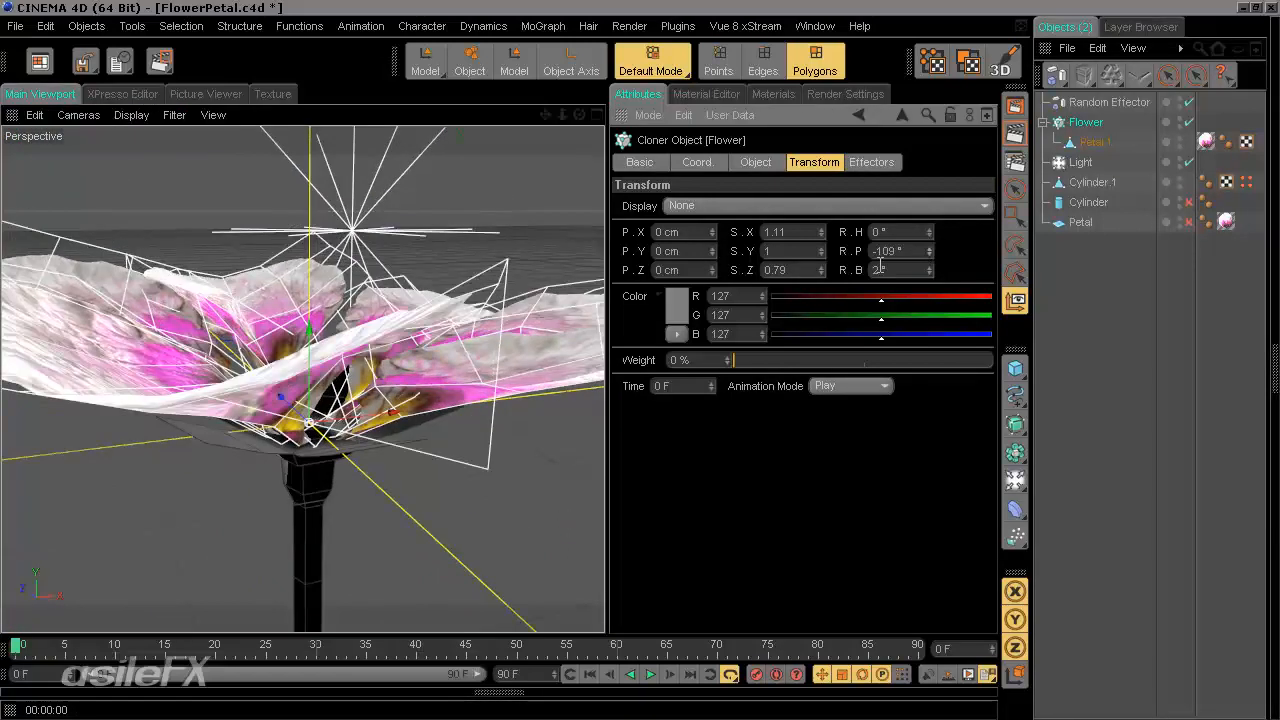
Examine the gaps between the petal bases and the stem's inner cap from above.
alt+right_drag(420, 460, 311, 486)
alt+drag(311, 486, 590, 365)
click(1107, 280)
scroll(352, 468, up, 8)
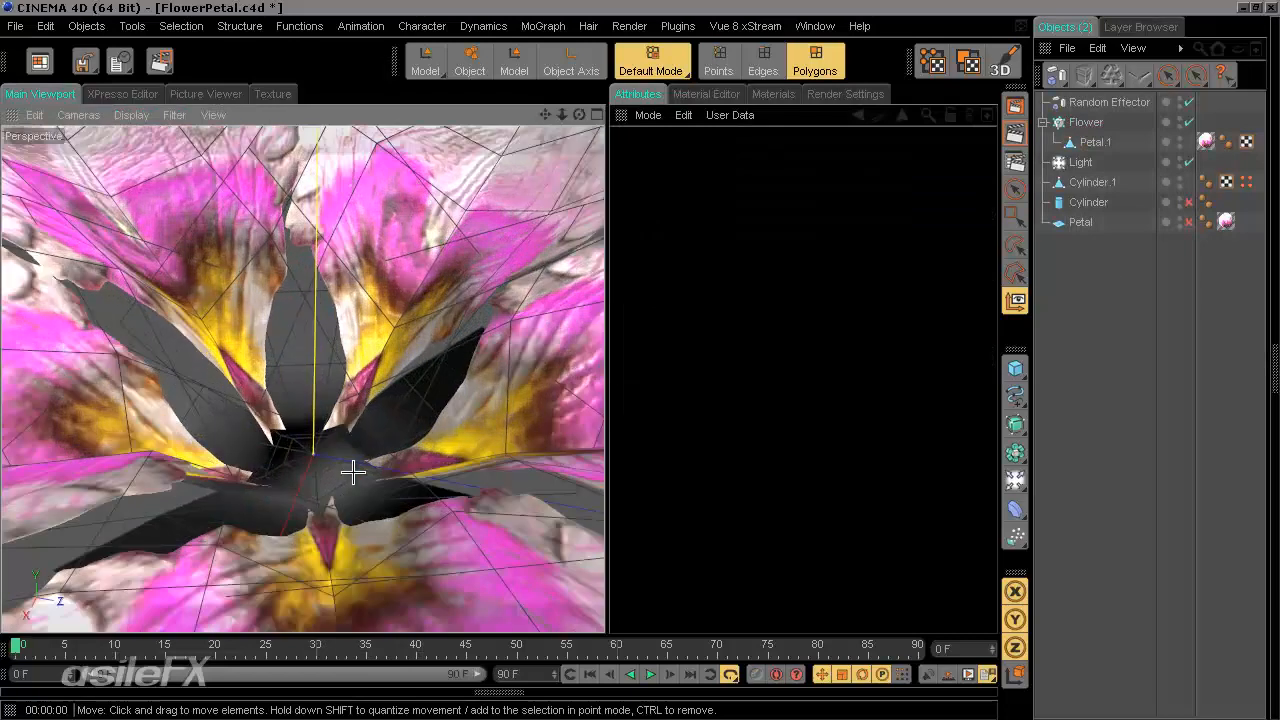
alt+drag(349, 463, 364, 428)
scroll(363, 428, up, 6)
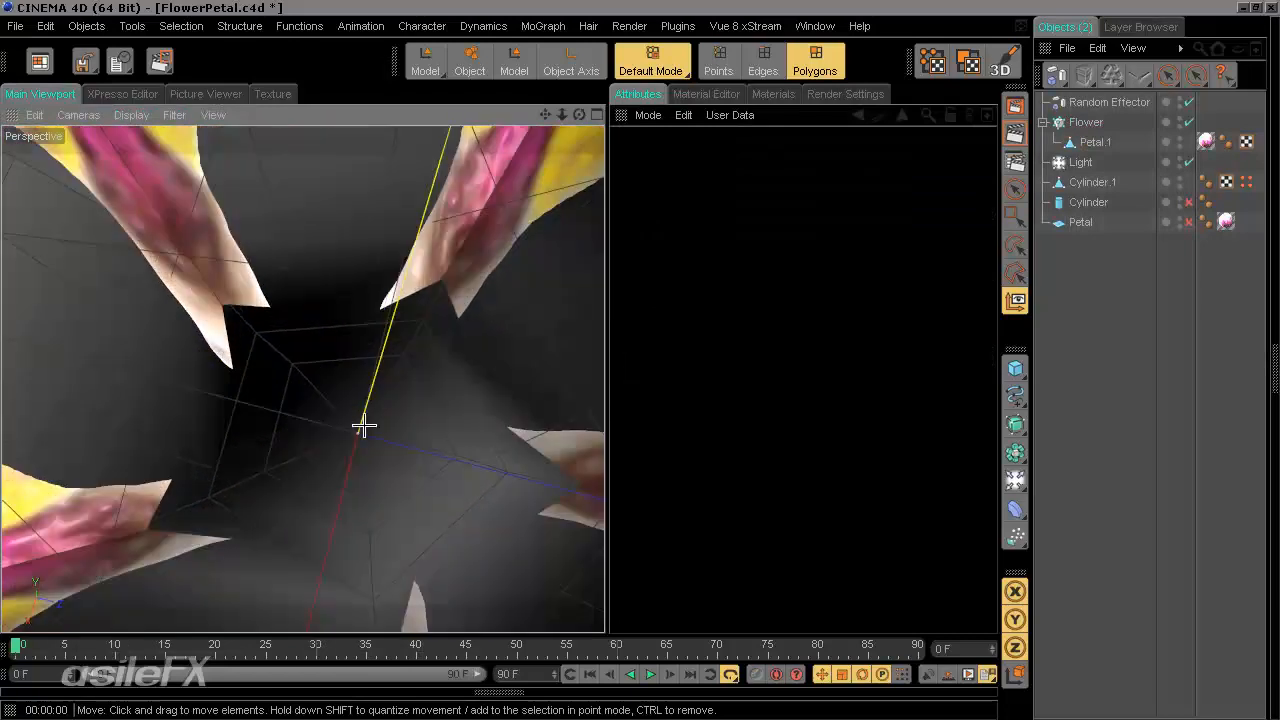
scroll(373, 453, down, 6)
scroll(400, 454, up, 2)
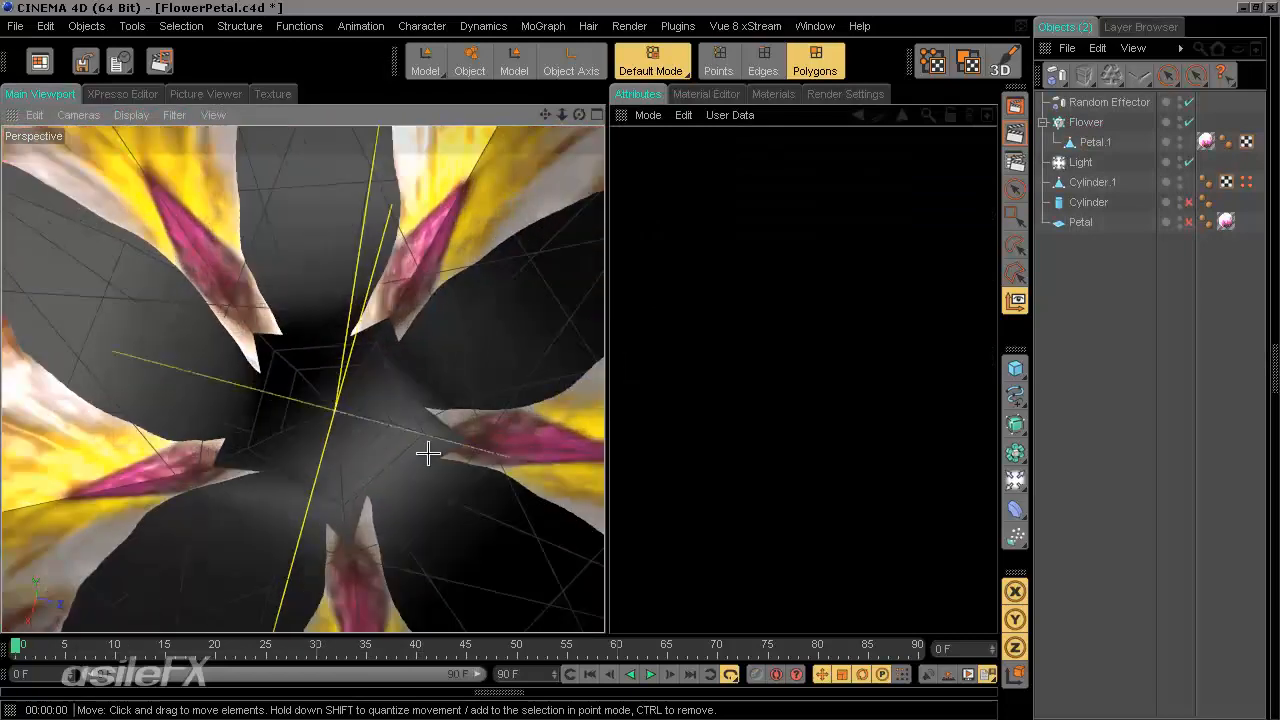
Grow Cylinder.1's inner cap polygon selection by one surrounding ring.
click(1093, 185)
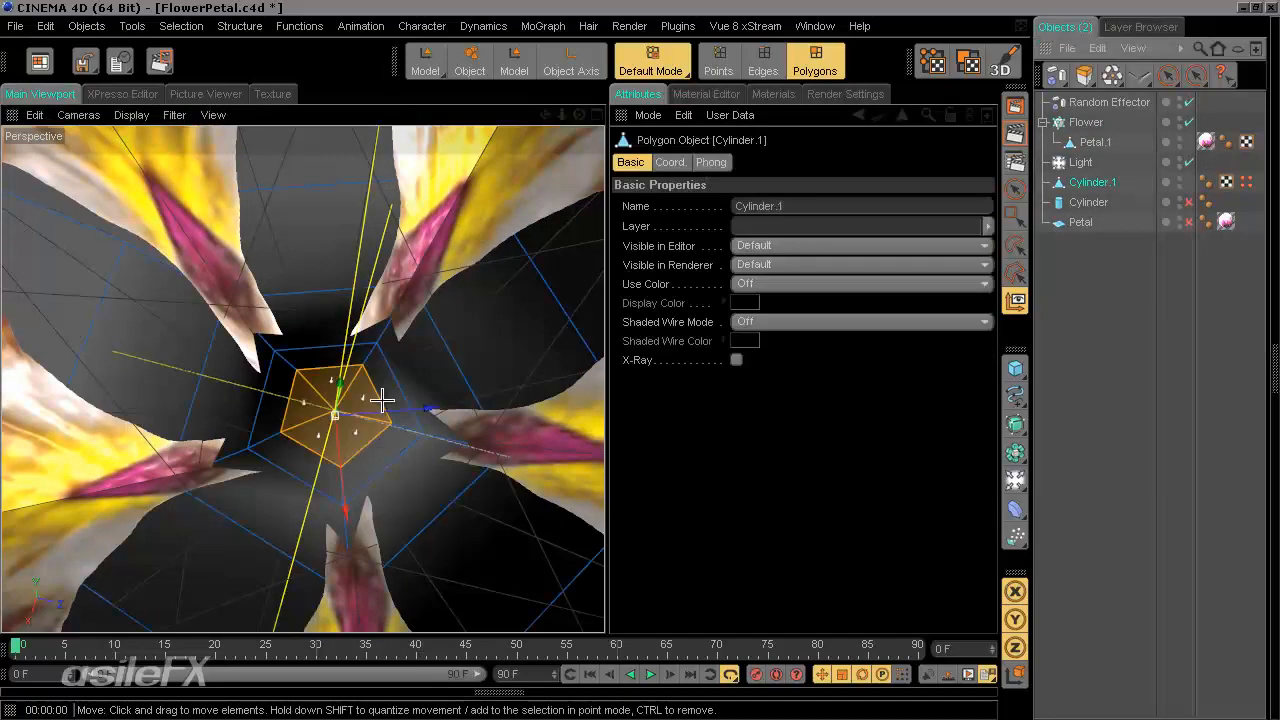
alt+drag(372, 400, 606, 360)
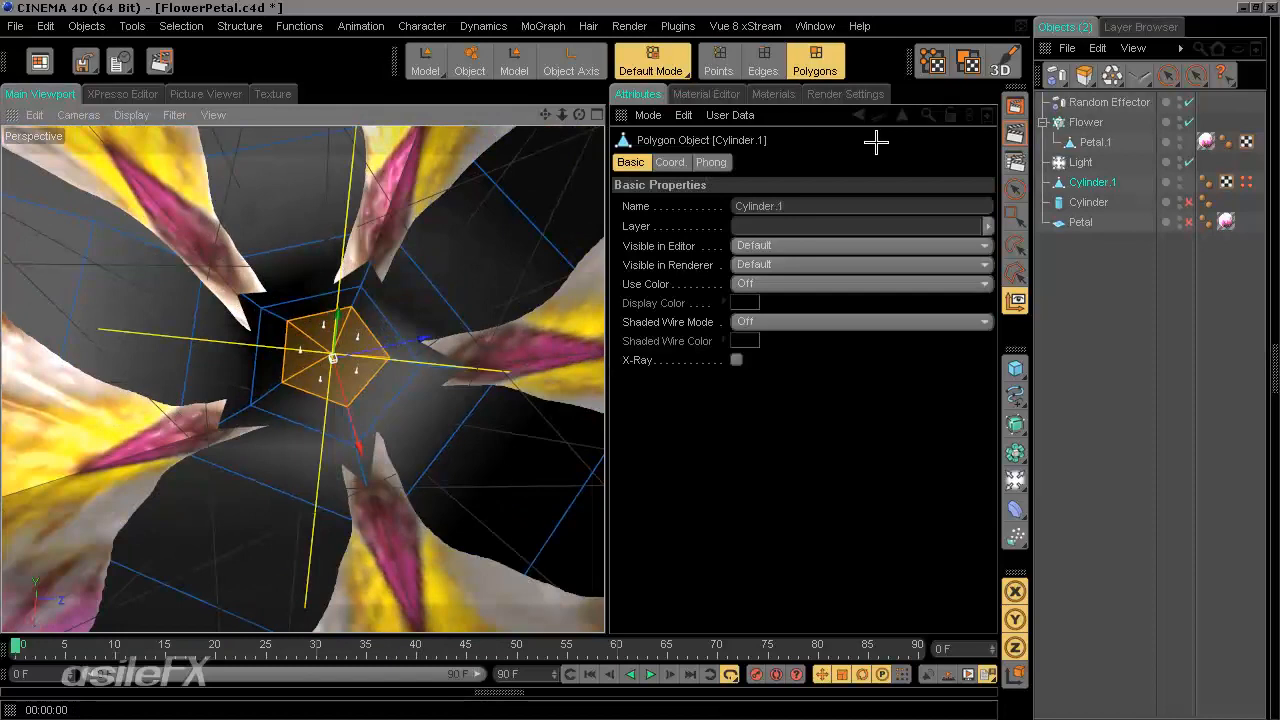
click(181, 26)
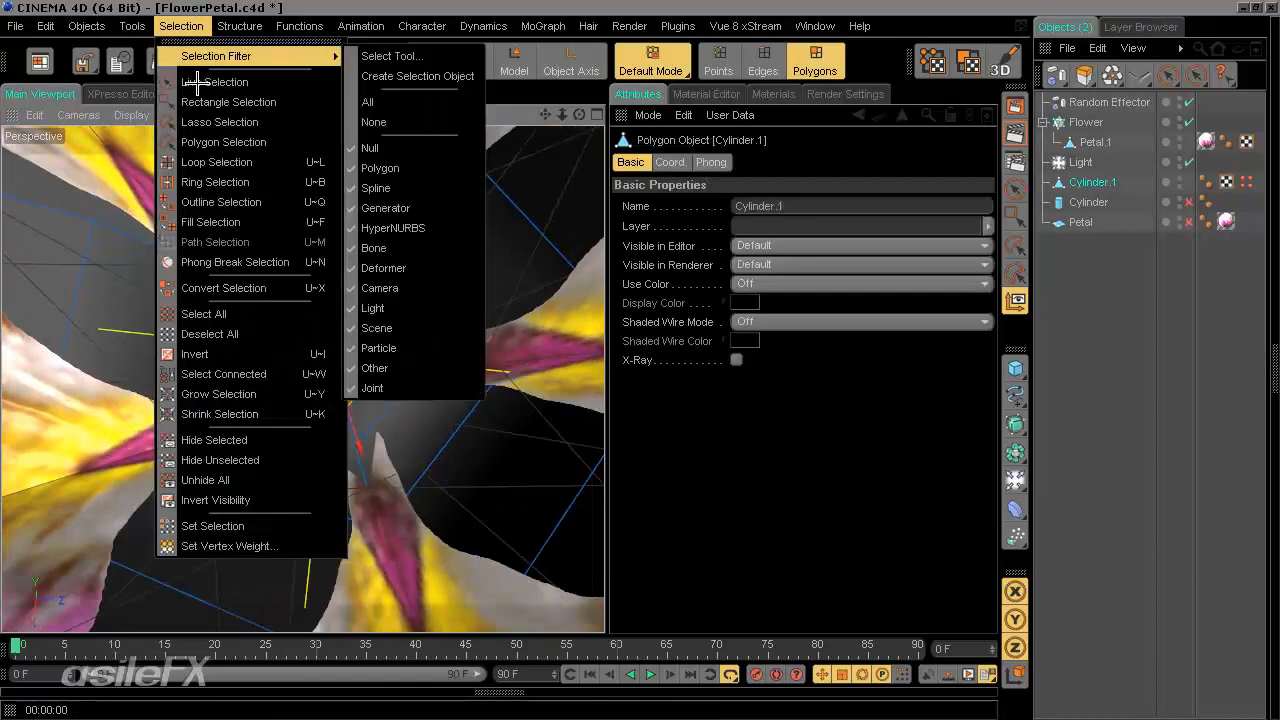
click(281, 394)
alt+drag(604, 360, 604, 360)
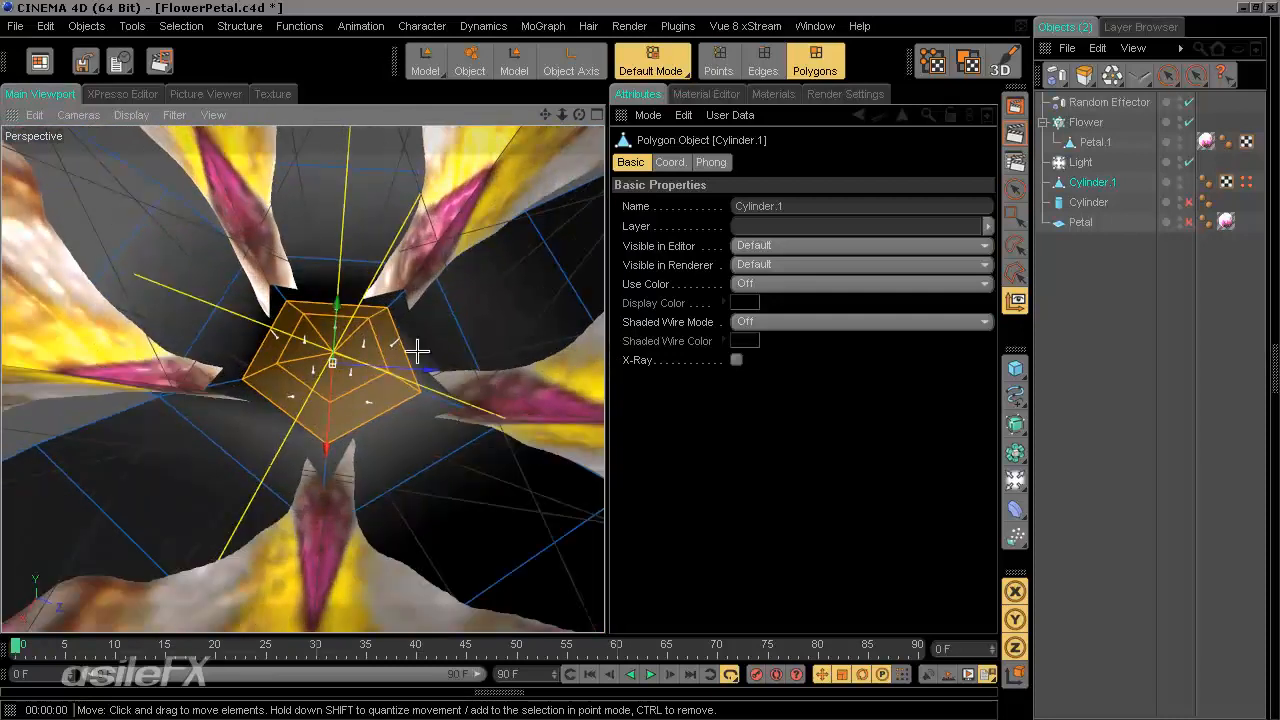
Scale the grown polygon selection slightly outward and raise it toward the petal tips at the flower's centre.
key(t)
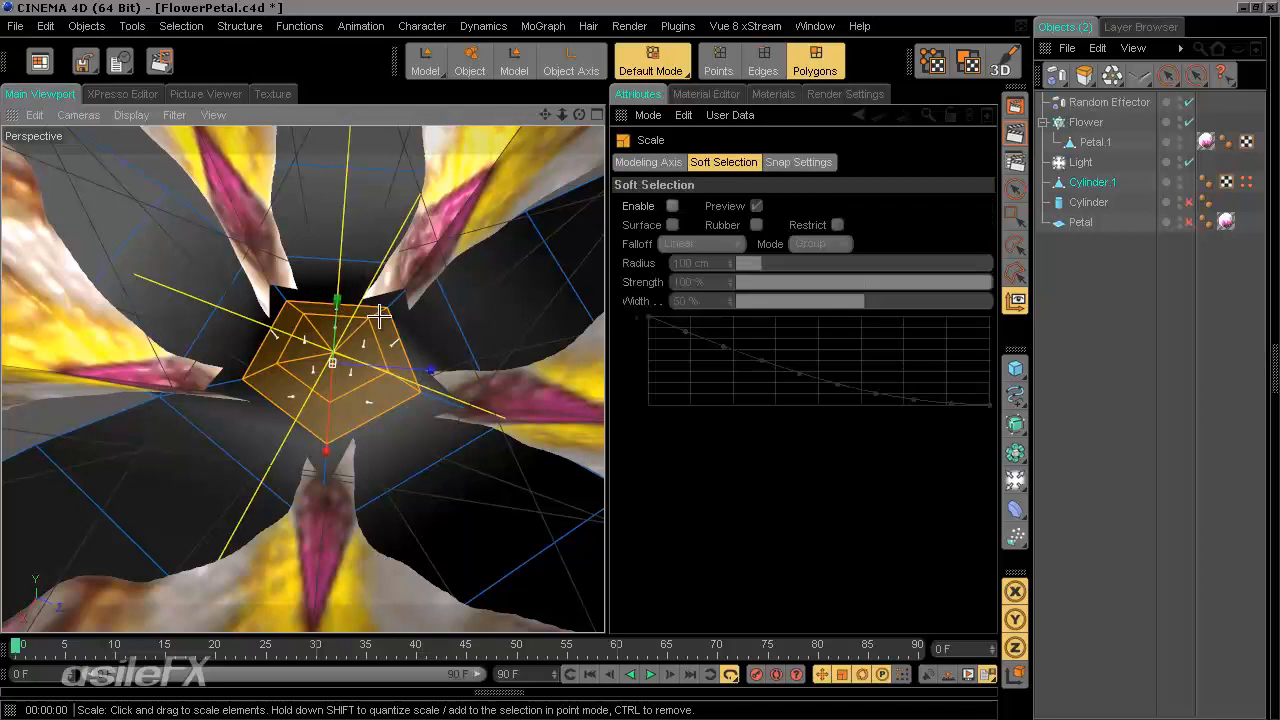
drag(540, 357, 597, 360)
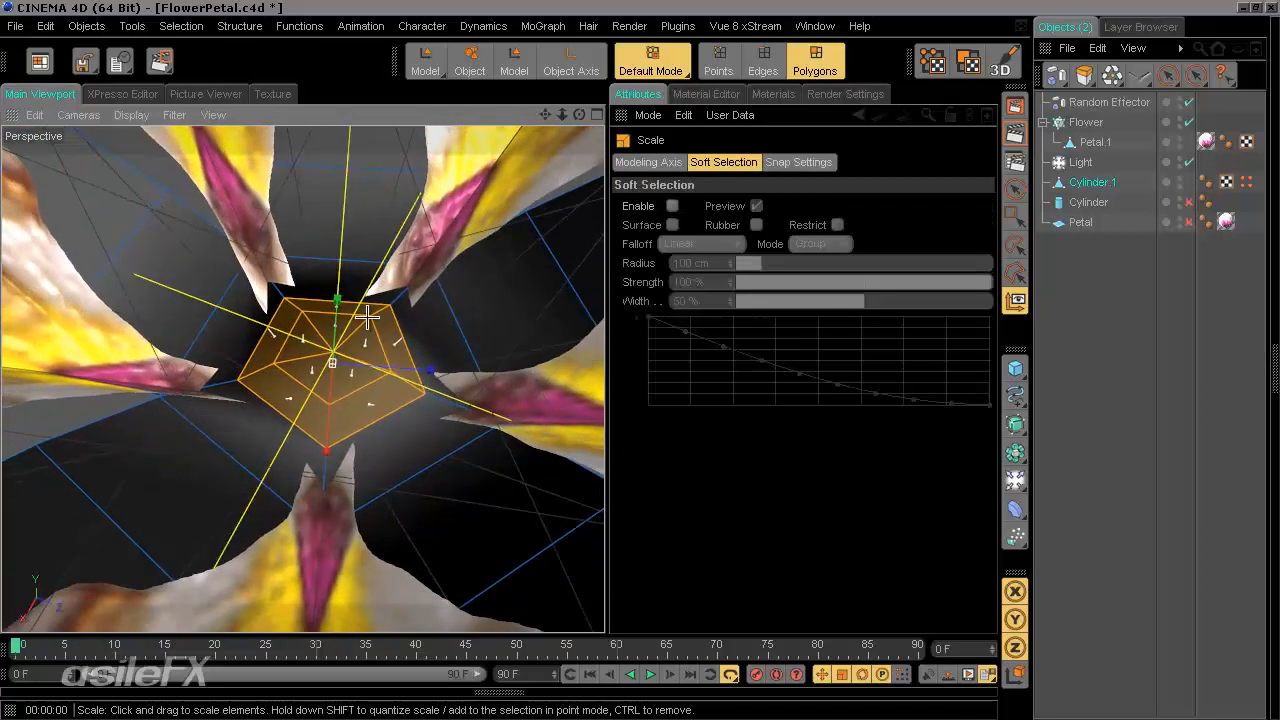
key(e)
drag(337, 298, 339, 271)
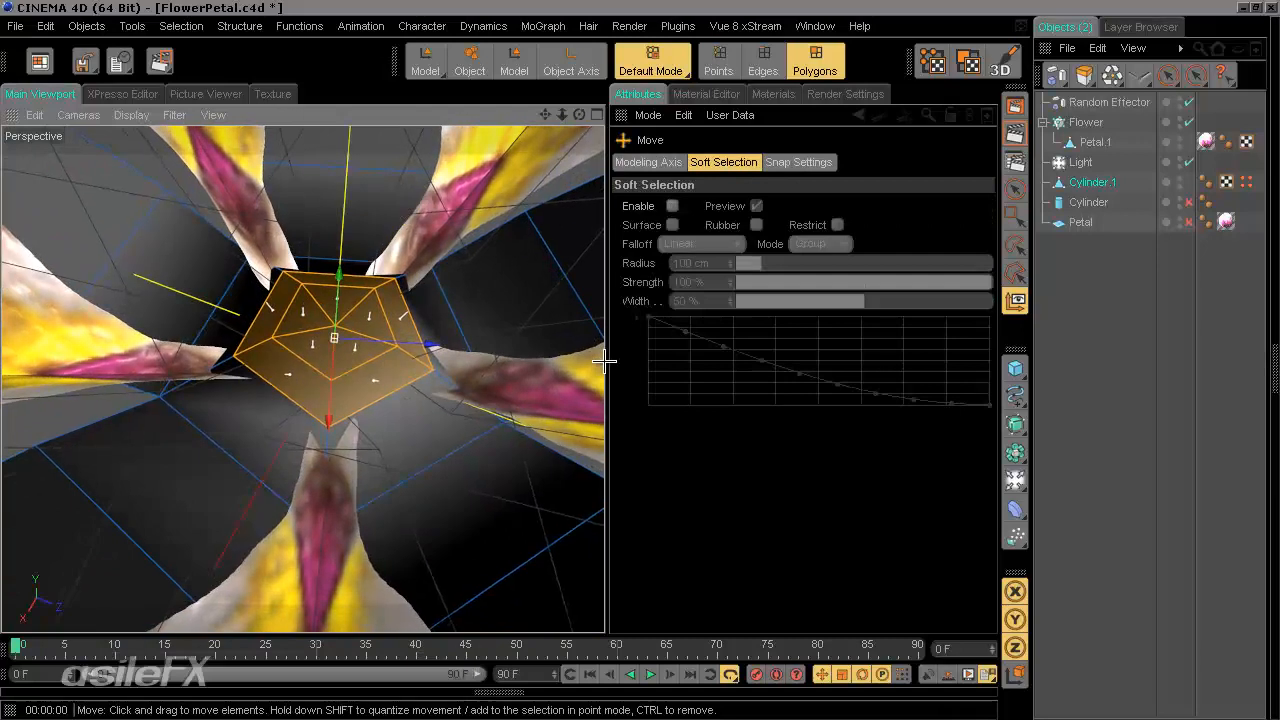
Fine-tune the height of the selected centre polygons and rescale them against the petal bases.
alt+drag(606, 360, 349, 446)
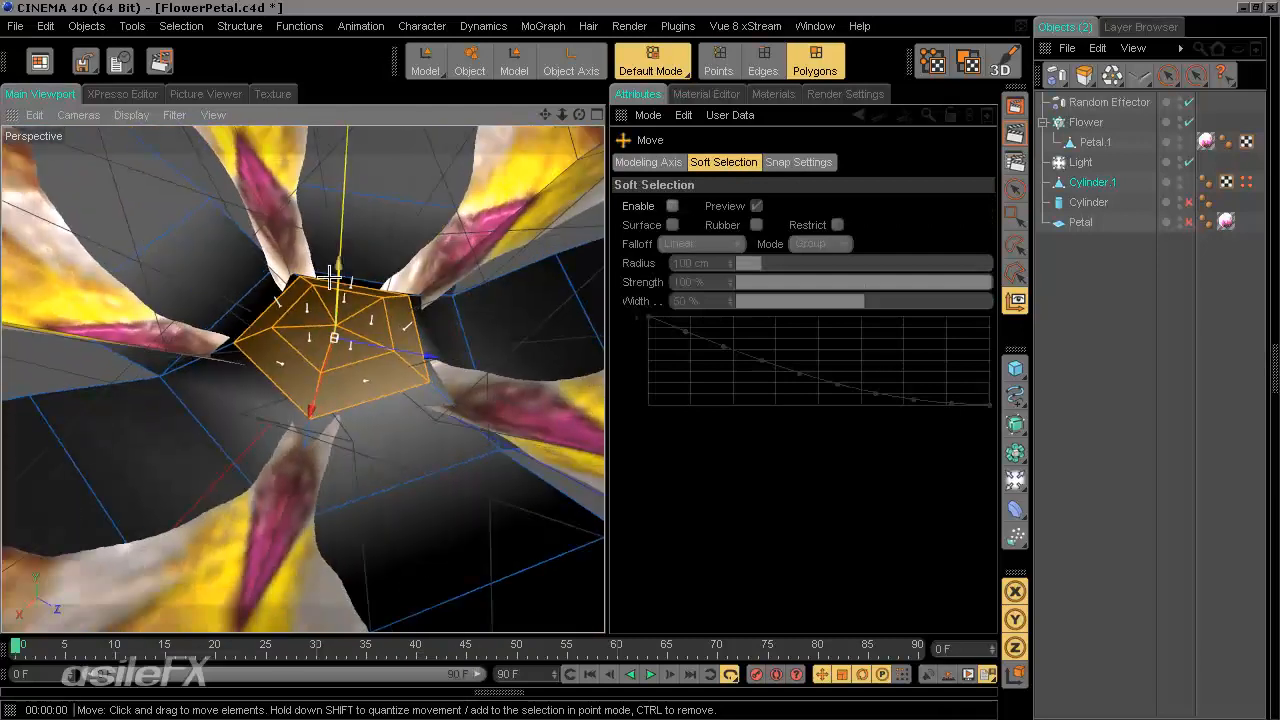
drag(343, 264, 342, 268)
mouse_move(606, 360)
alt+mouse_down()
mouse_move(606, 340)
mouse_move(601, 361)
alt+mouse_up()
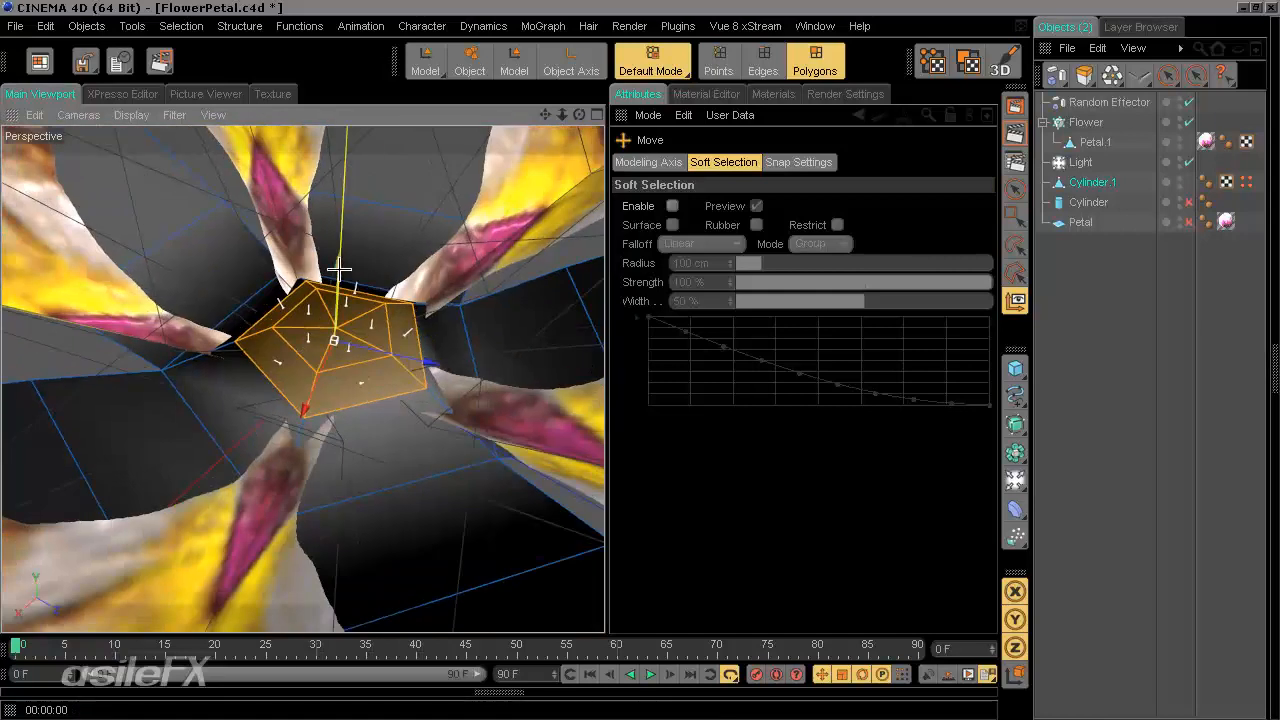
drag(339, 269, 338, 280)
key(t)
drag(365, 346, 606, 368)
Switch the viewport display to Gouraud Shading without lines and view the flower from below.
scroll(354, 462, down, 5)
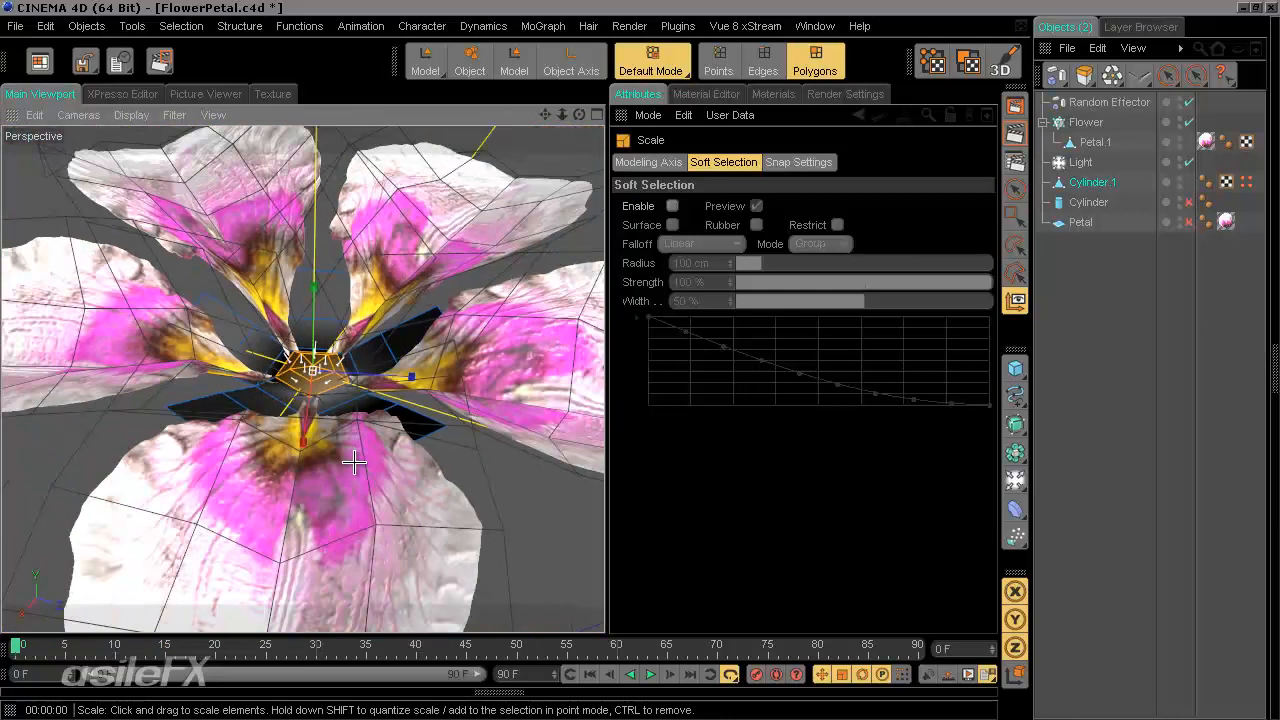
alt+drag(354, 462, 606, 368)
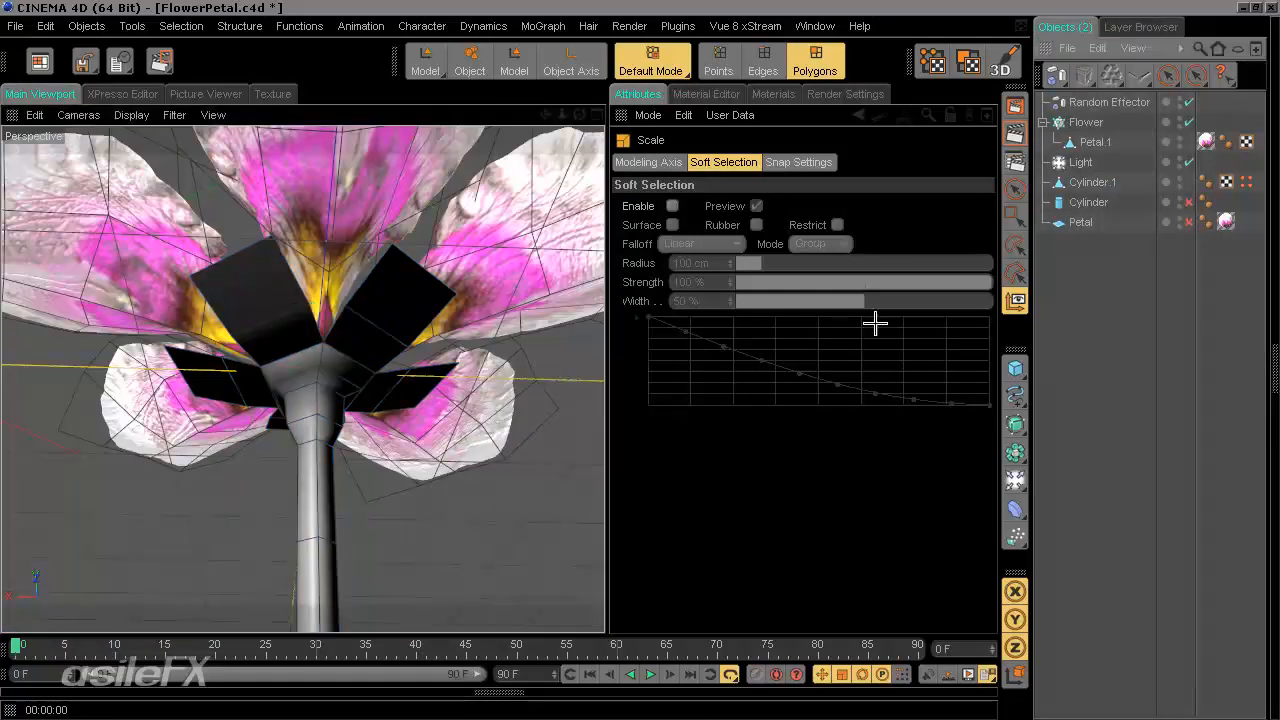
click(122, 116)
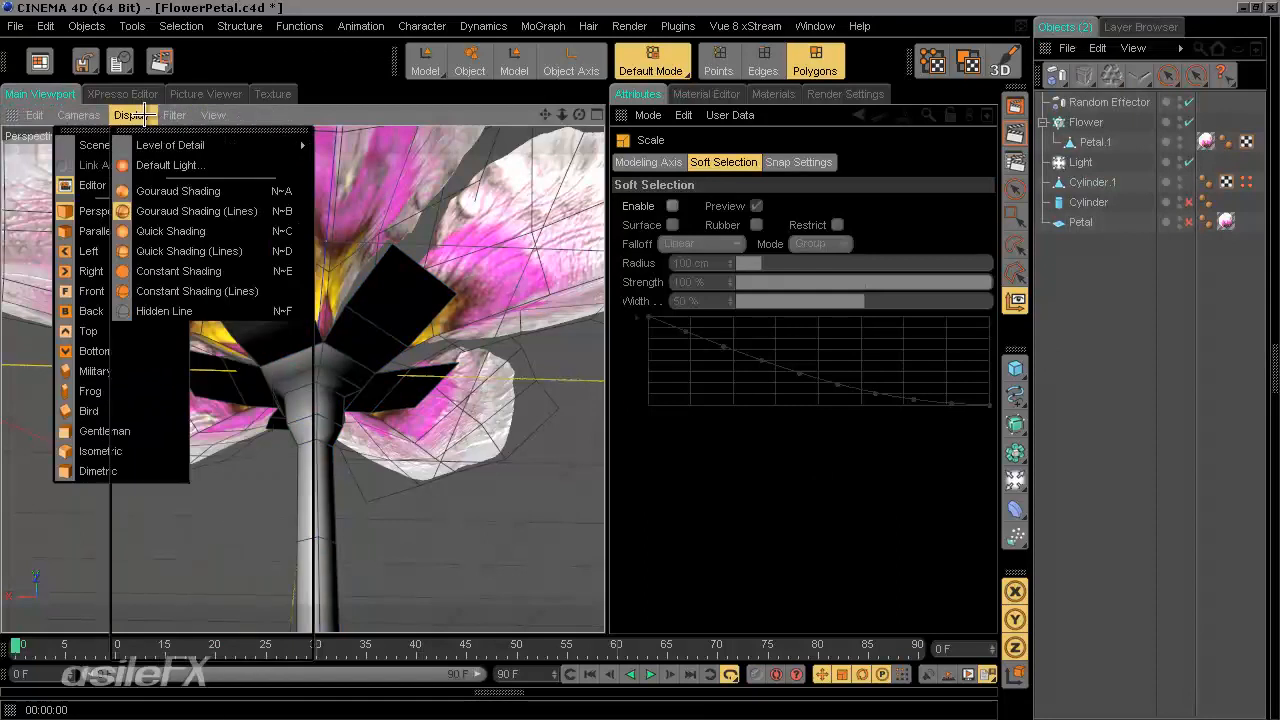
click(161, 191)
alt+drag(317, 331, 604, 352)
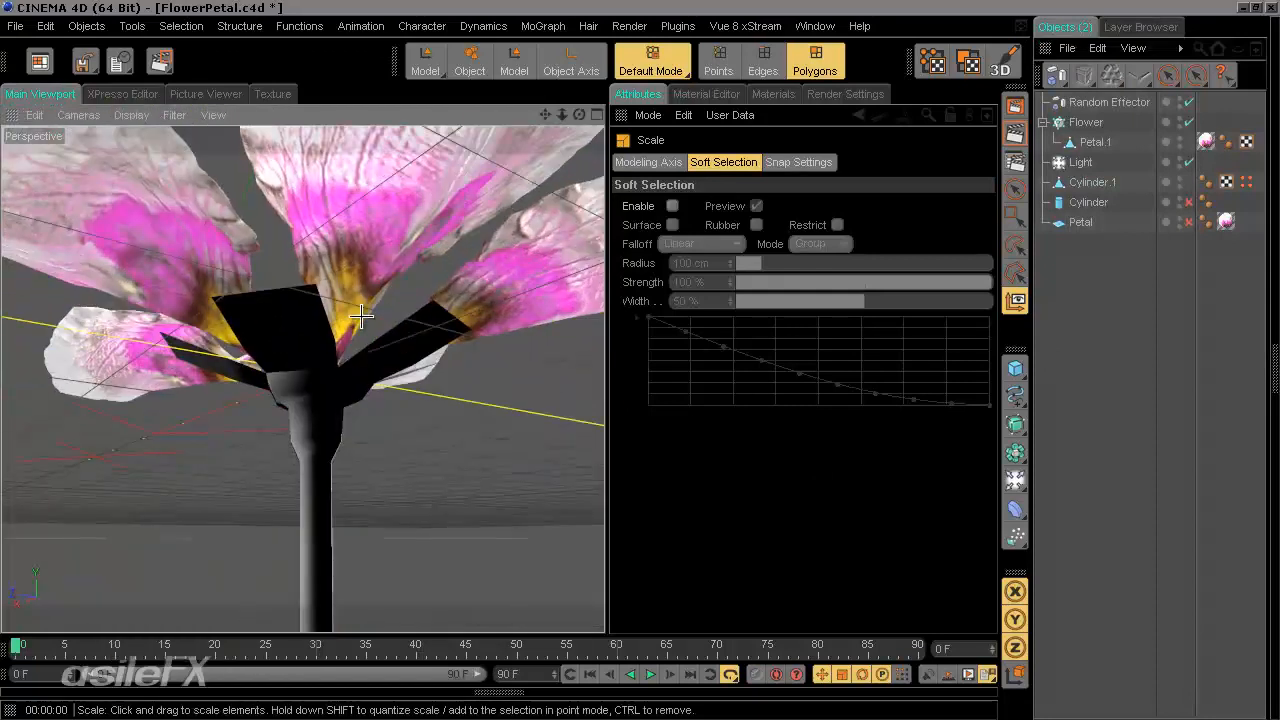
Select all the scene's objects, undo the stray polygon move, and raise the whole flower in Model mode.
click(1090, 102)
shift+click(1086, 224)
alt+drag(450, 330, 600, 400)
alt+right_drag(400, 330, 188, 319)
key(e)
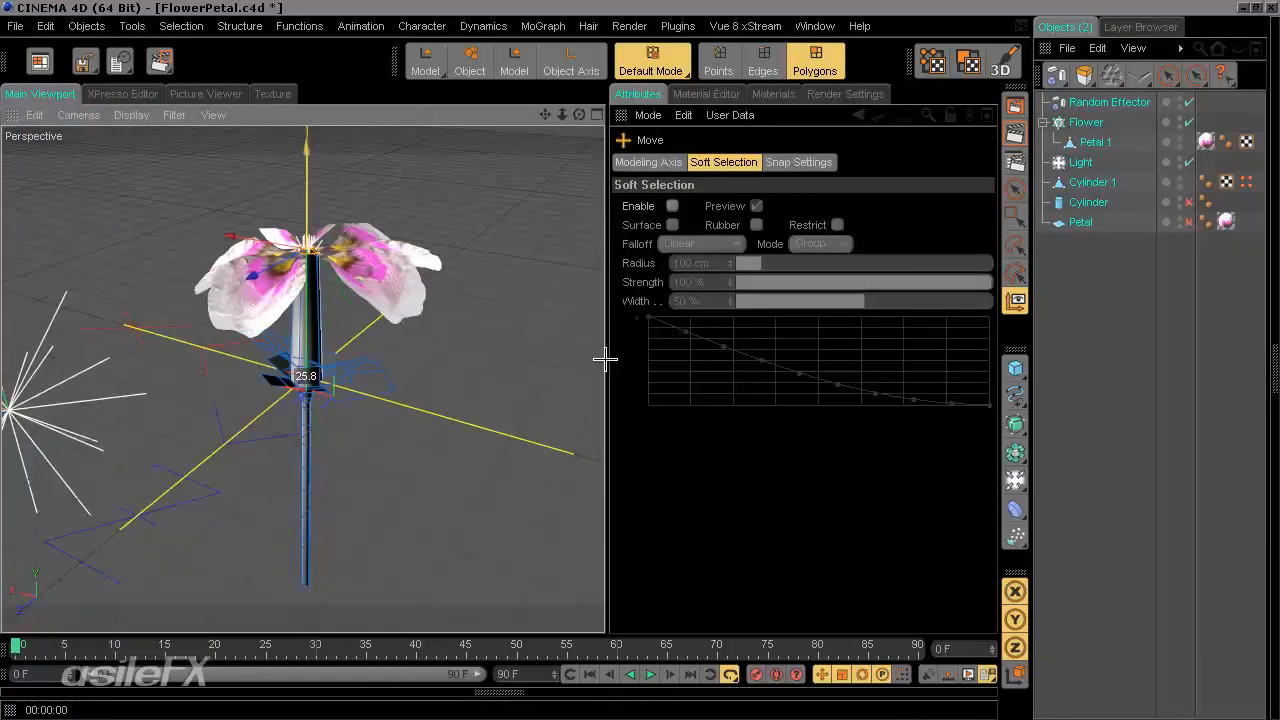
click(514, 57)
drag(194, 322, 194, 118)
key(ctrl+z)
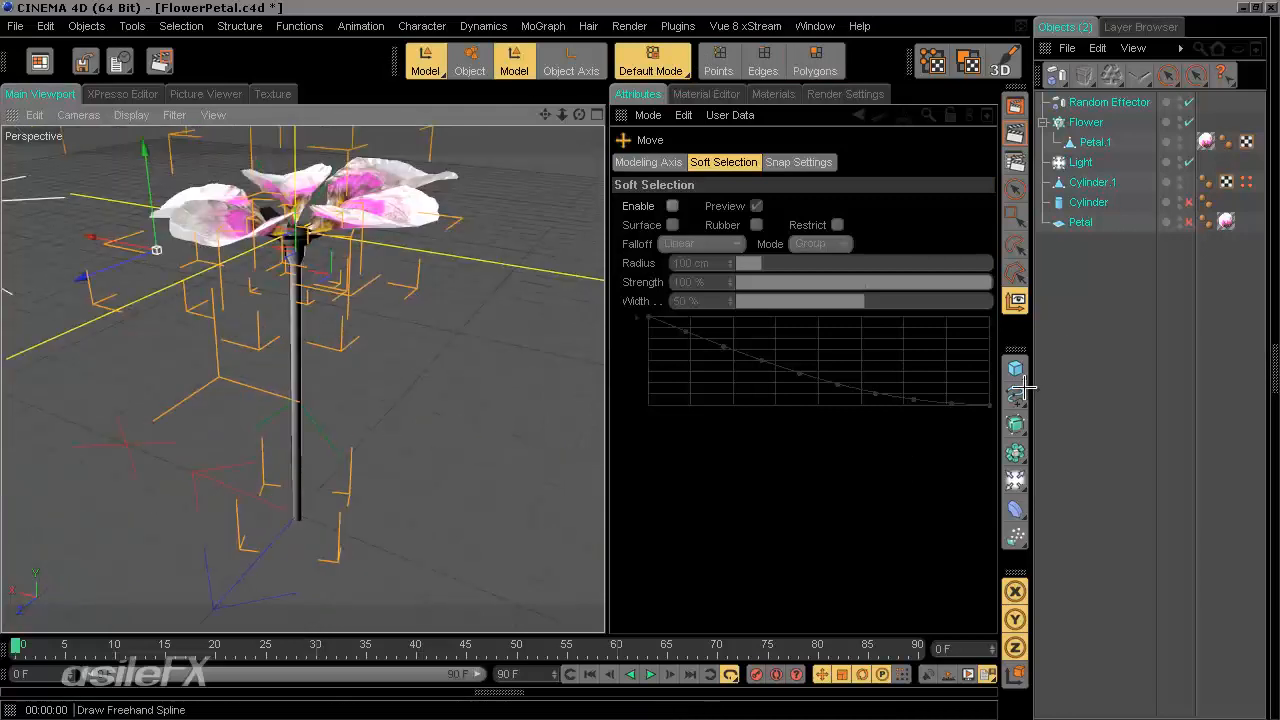
click(1062, 352)
Examine the raised flower's sepals and petal joins up close from the side.
mouse_move(590, 362)
alt+mouse_down()
mouse_move(581, 334)
mouse_move(603, 384)
alt+mouse_up()
scroll(289, 411, up, 5)
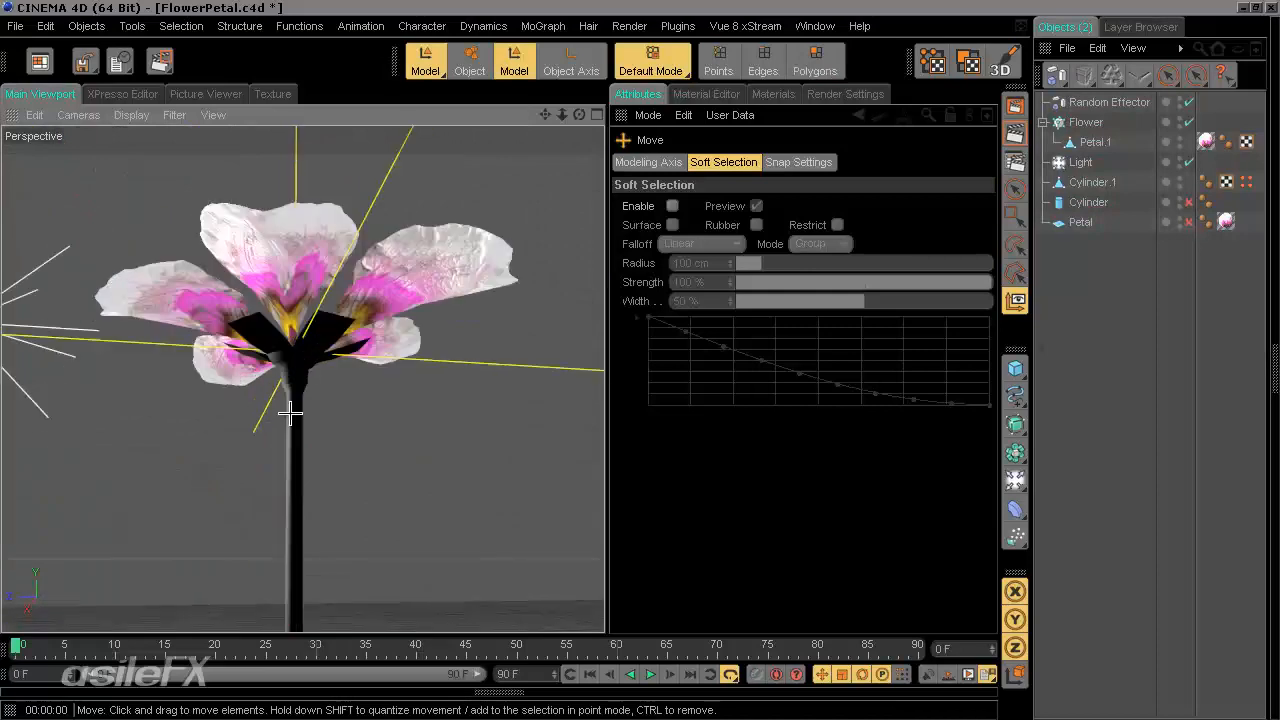
alt+drag(436, 343, 604, 359)
alt+middle_drag(604, 359, 434, 374)
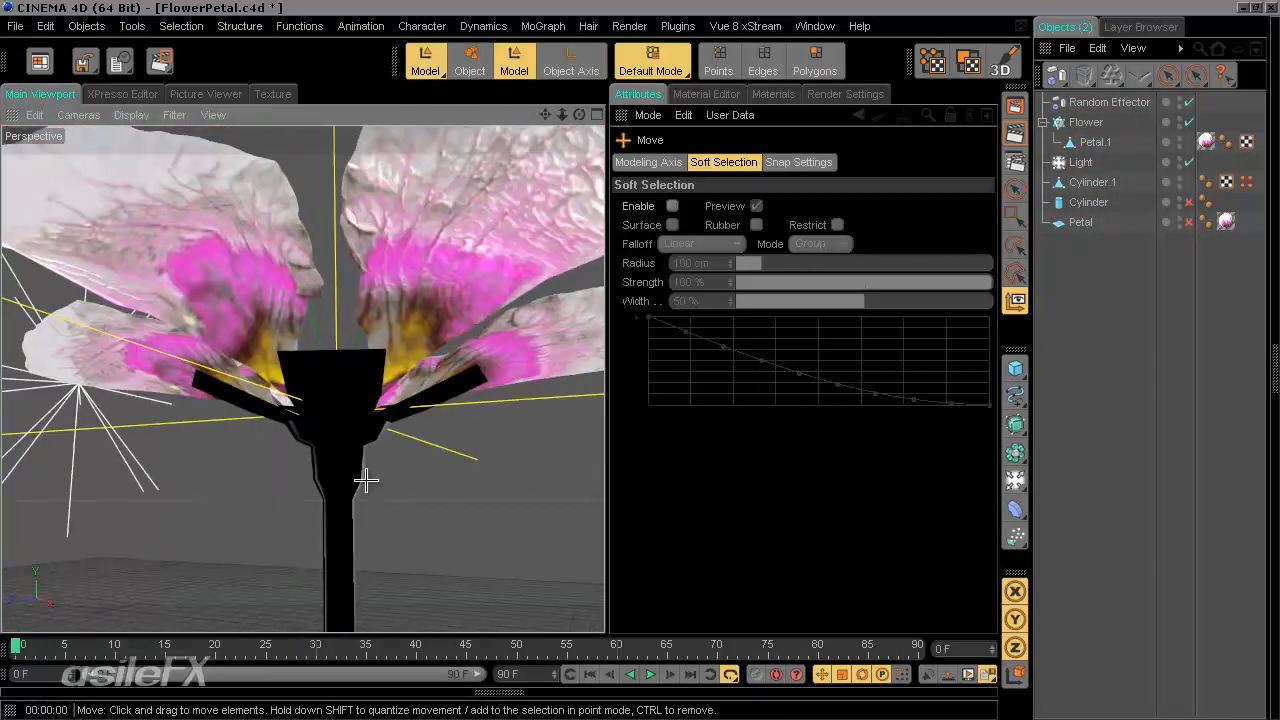
Preview-render the flower in the viewport from a low angle to check the petal and stem joint.
alt+drag(366, 480, 606, 366)
alt+drag(383, 510, 604, 361)
key(ctrl+r)
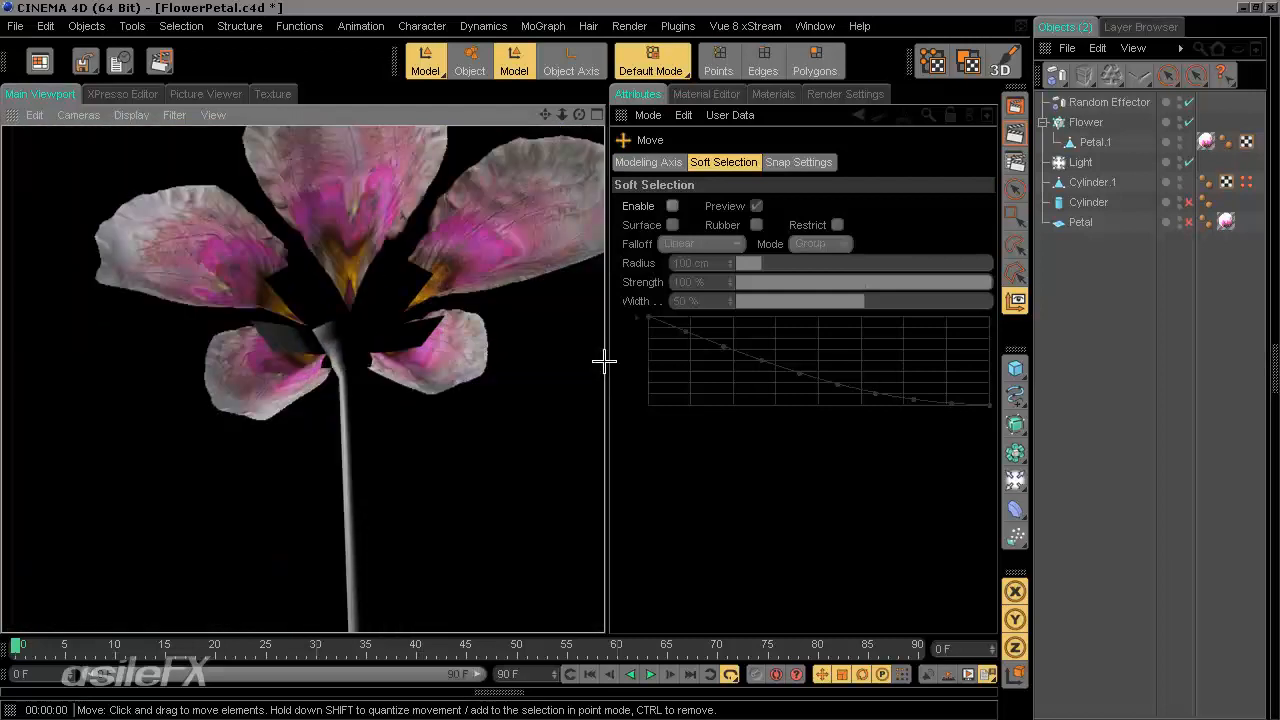
alt+right_drag(300, 382, 605, 356)
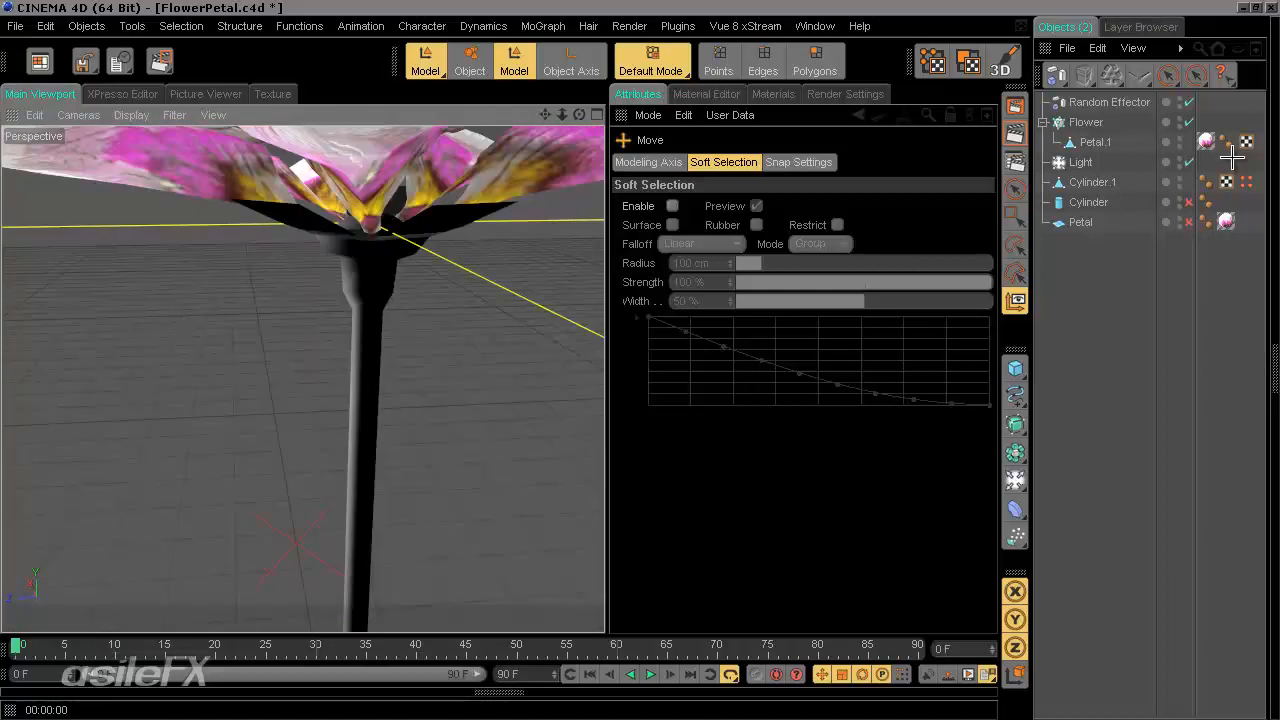
Rename the Cylinder.1 polygon object as Stem.
click(1092, 182)
double_click(1093, 182)
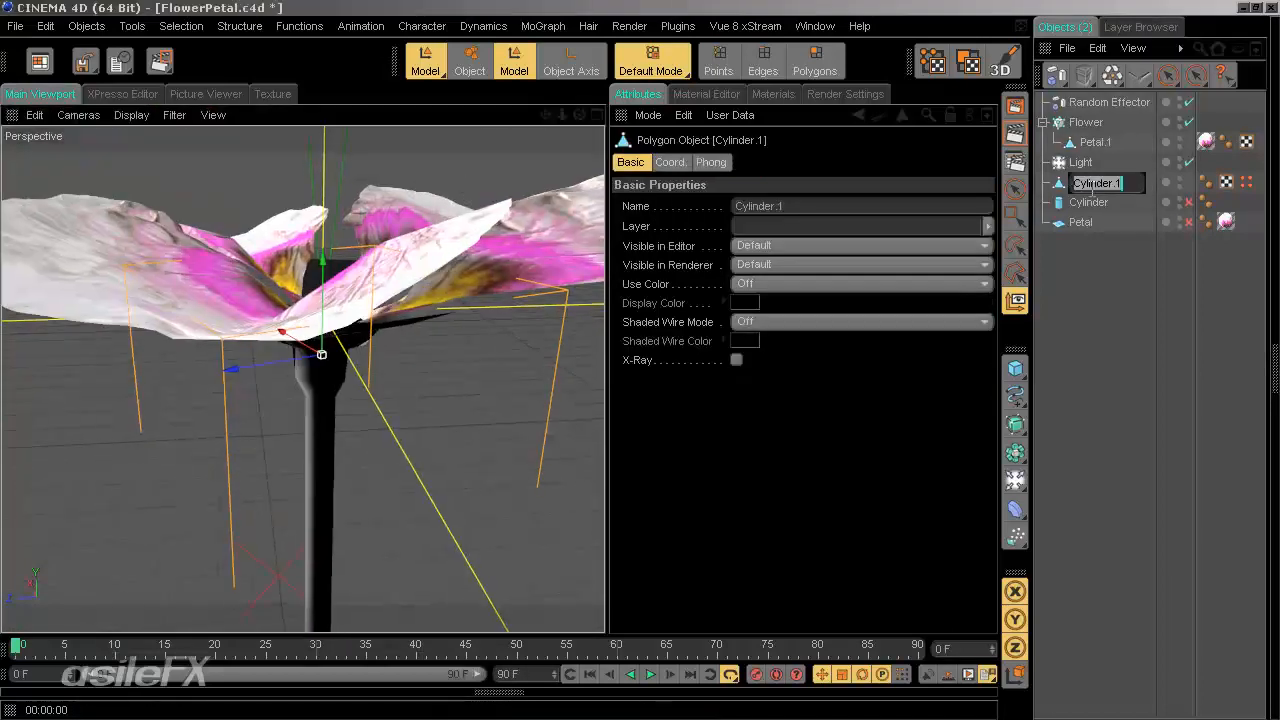
key(Return)
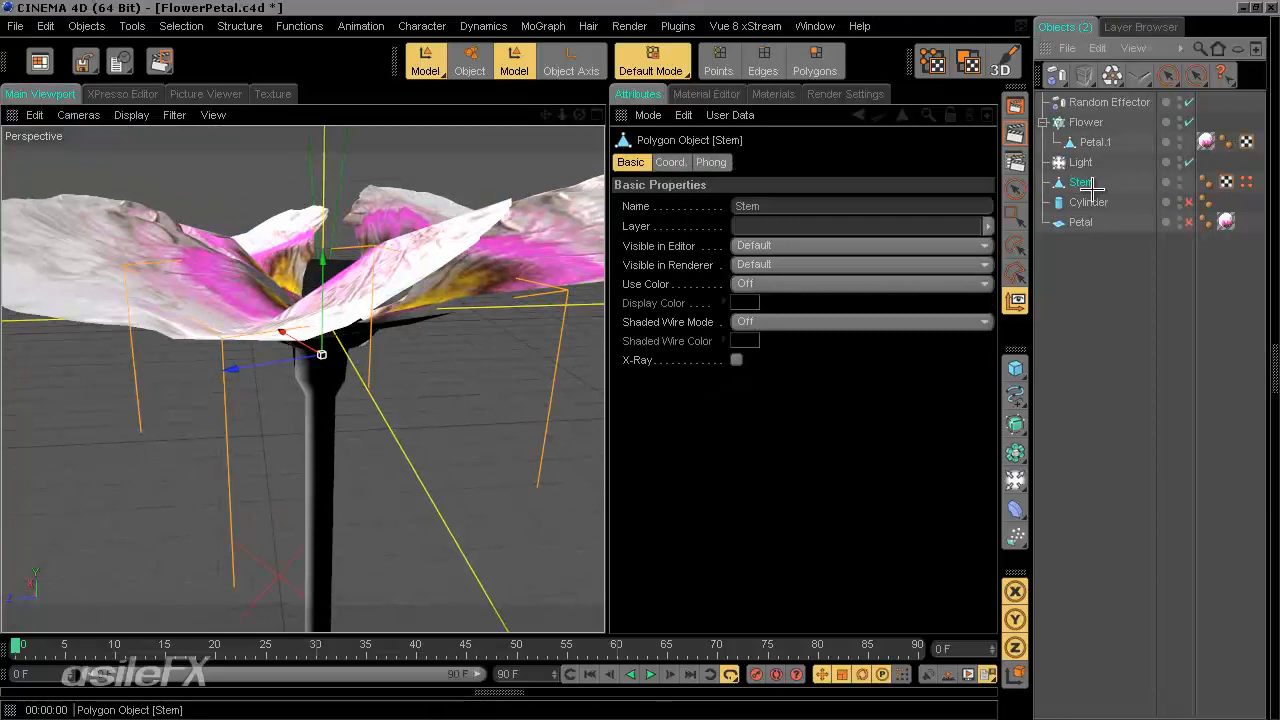
In Polygons mode, grow the Stem's centre polygon selection outward by one ring between the petal bases.
alt+drag(294, 285, 602, 360)
scroll(340, 300, up, 3)
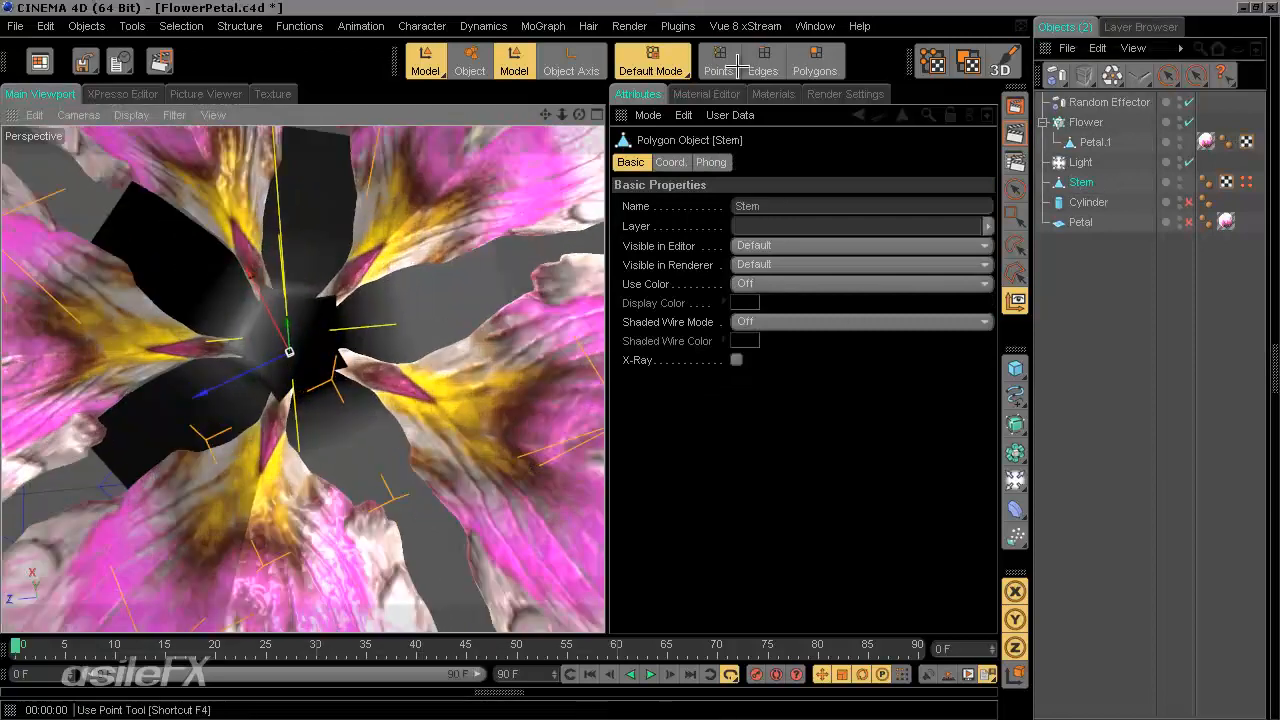
click(814, 52)
alt+middle_drag(431, 339, 605, 358)
scroll(434, 340, up, 3)
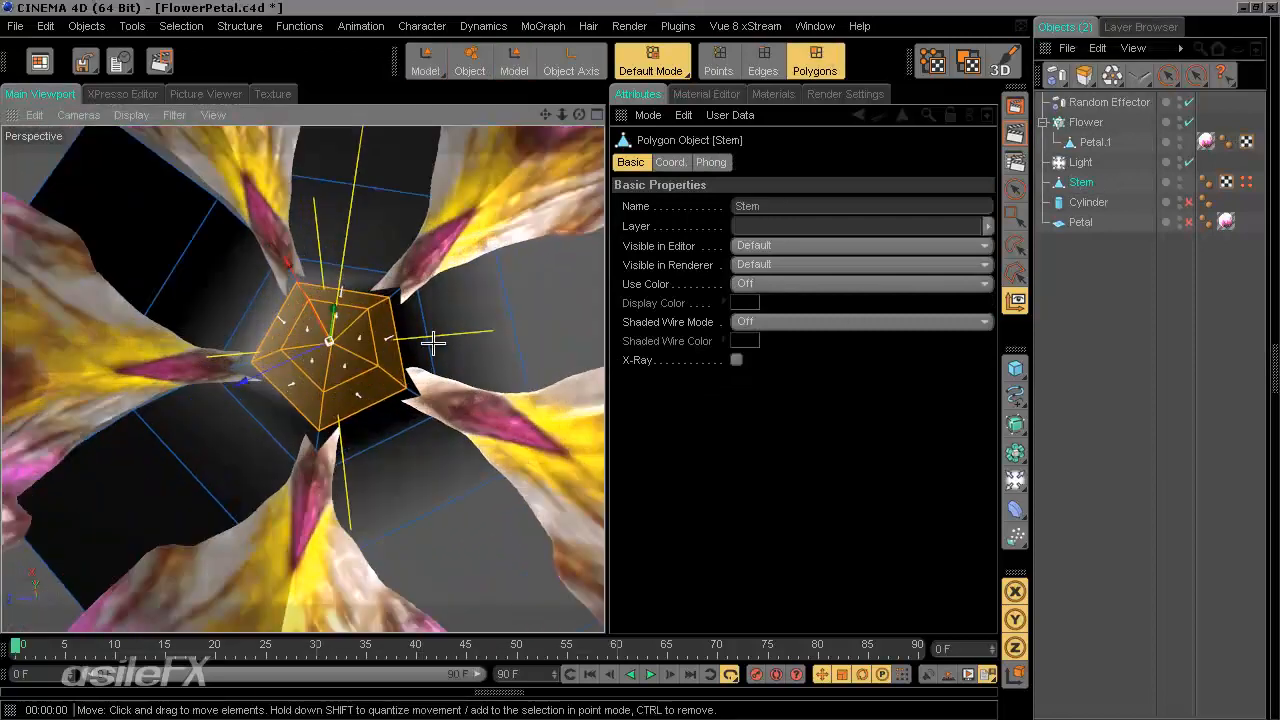
alt+middle_drag(430, 348, 604, 353)
alt+drag(604, 353, 601, 375)
scroll(427, 380, up, 2)
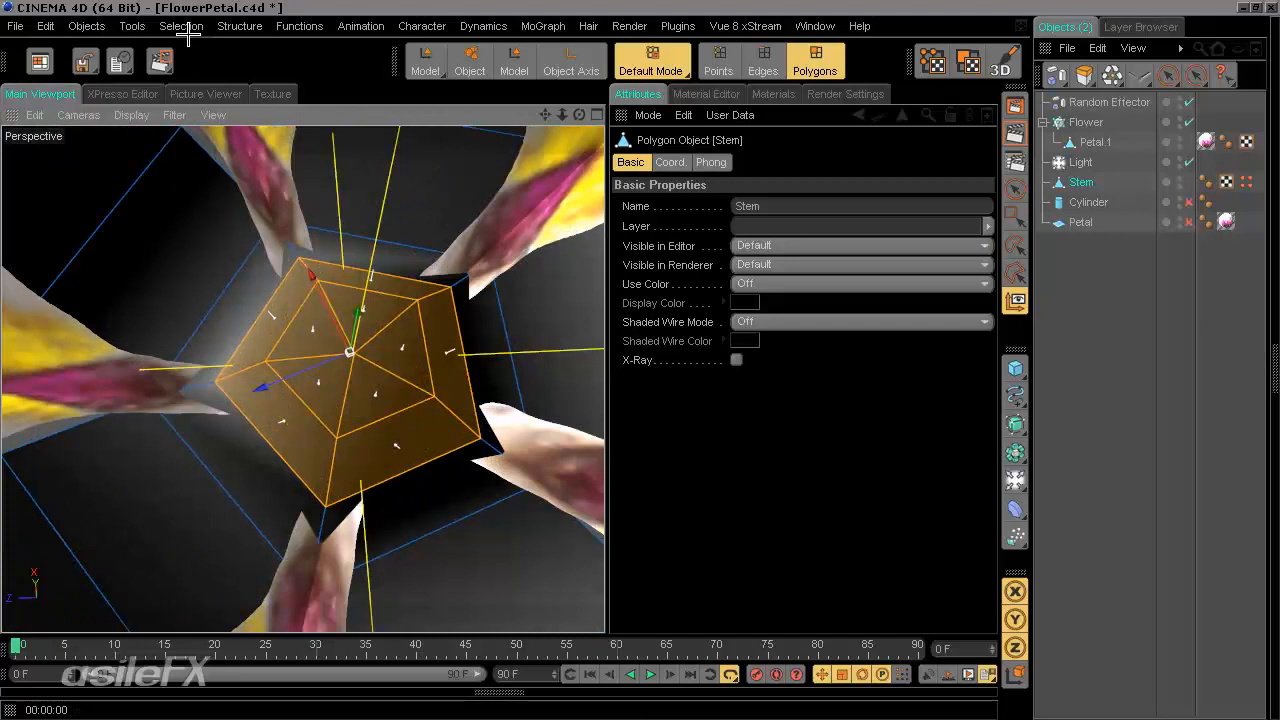
key(u)
key(y)
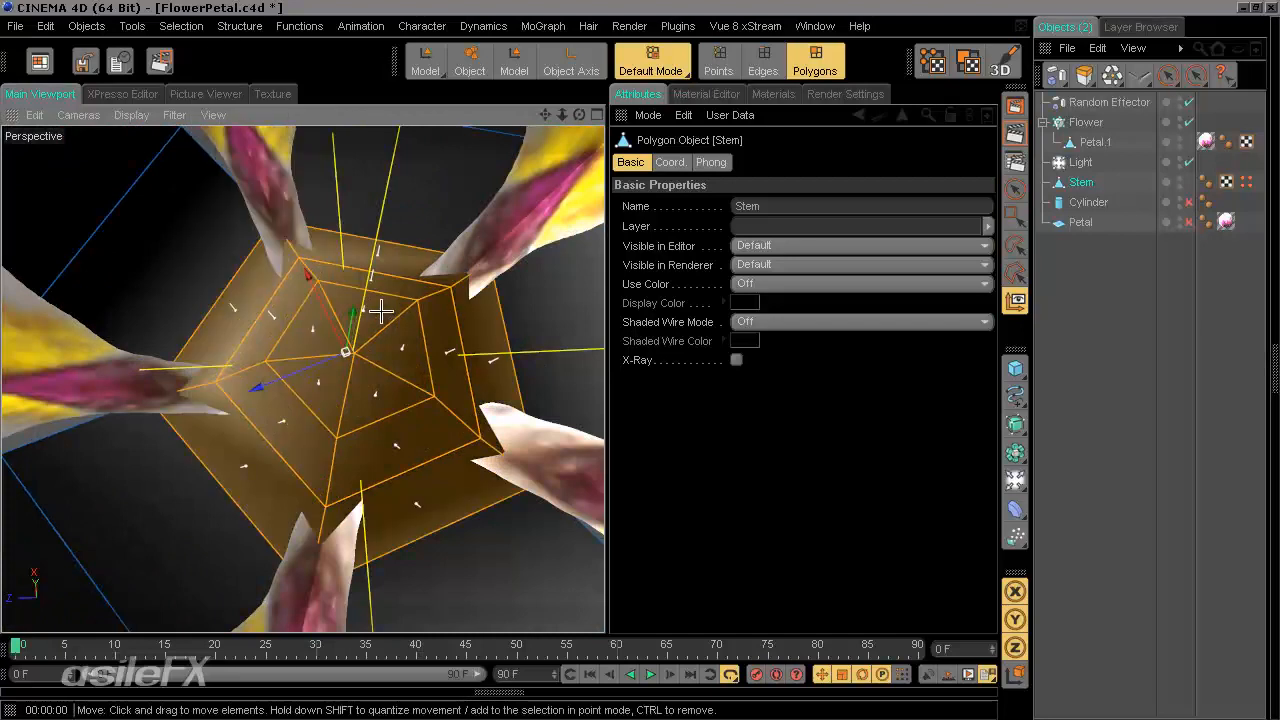
alt+drag(419, 399, 457, 314)
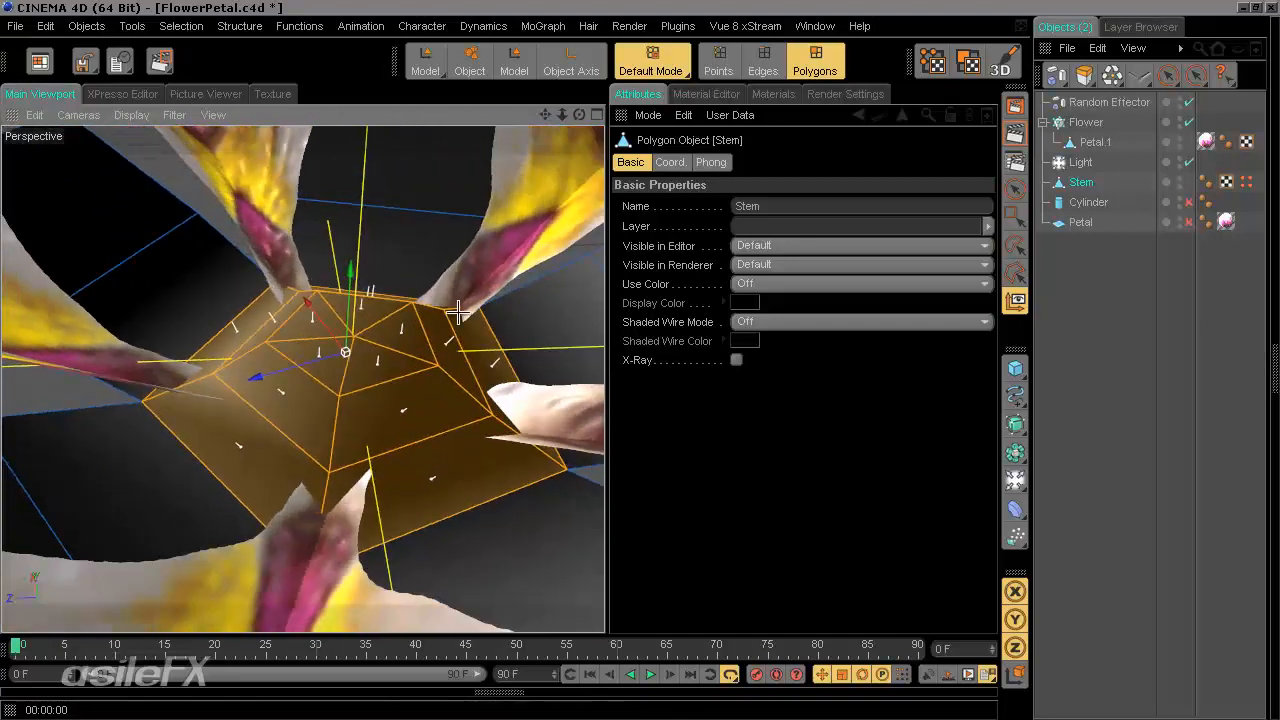
Store the selected centre polygons in a selection tag named Center and deselect the object.
click(195, 28)
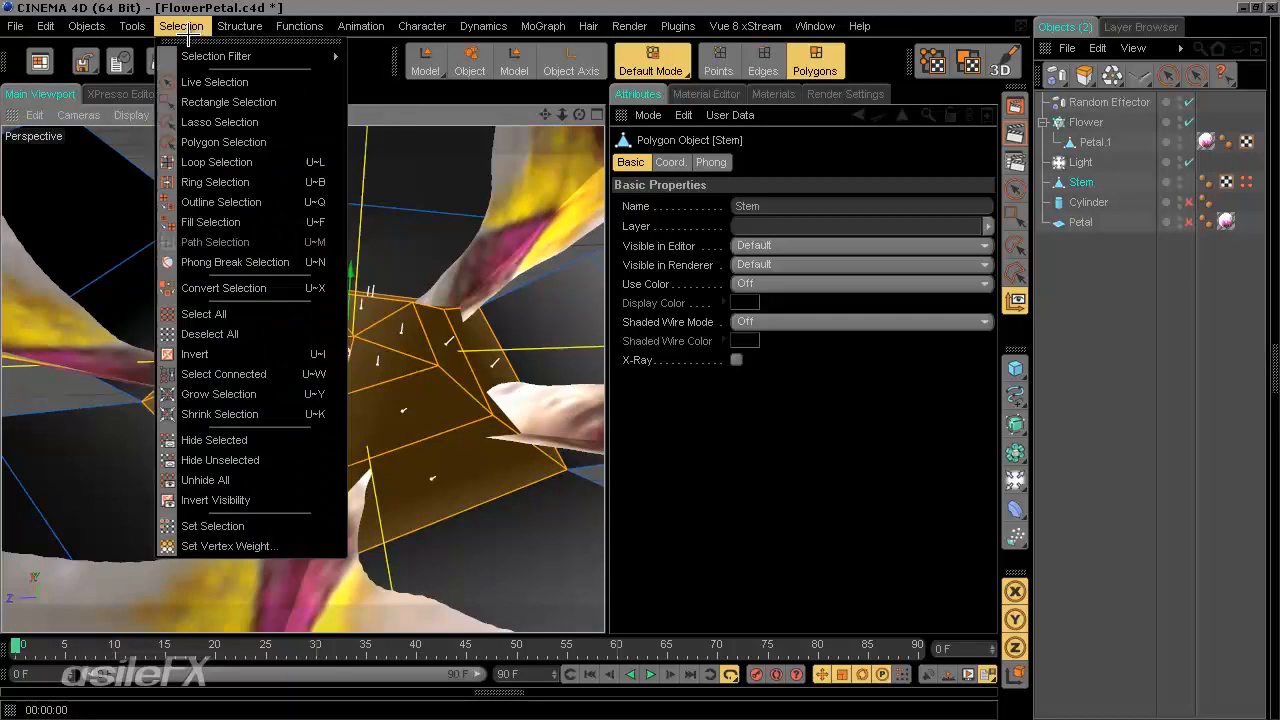
click(213, 526)
click(754, 188)
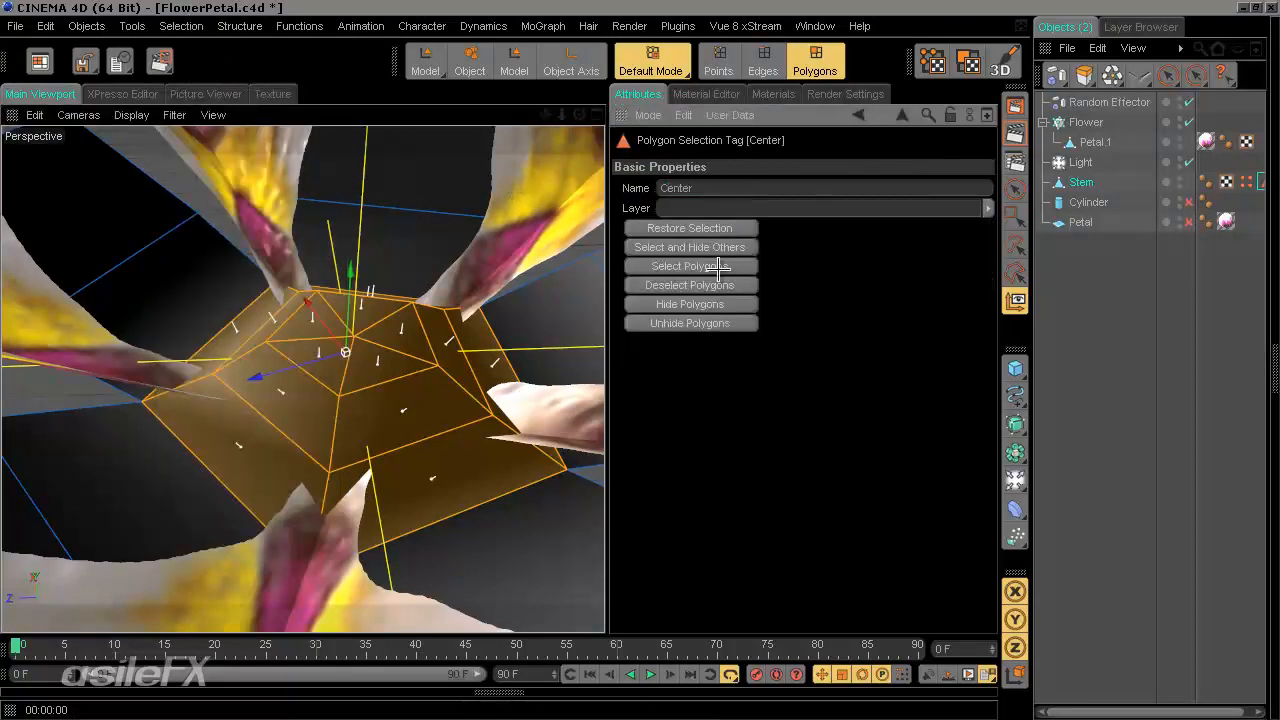
click(1127, 279)
Select all polygons of the Stem's long stalk below the flower head with Rectangle Selection.
scroll(376, 452, down, 5)
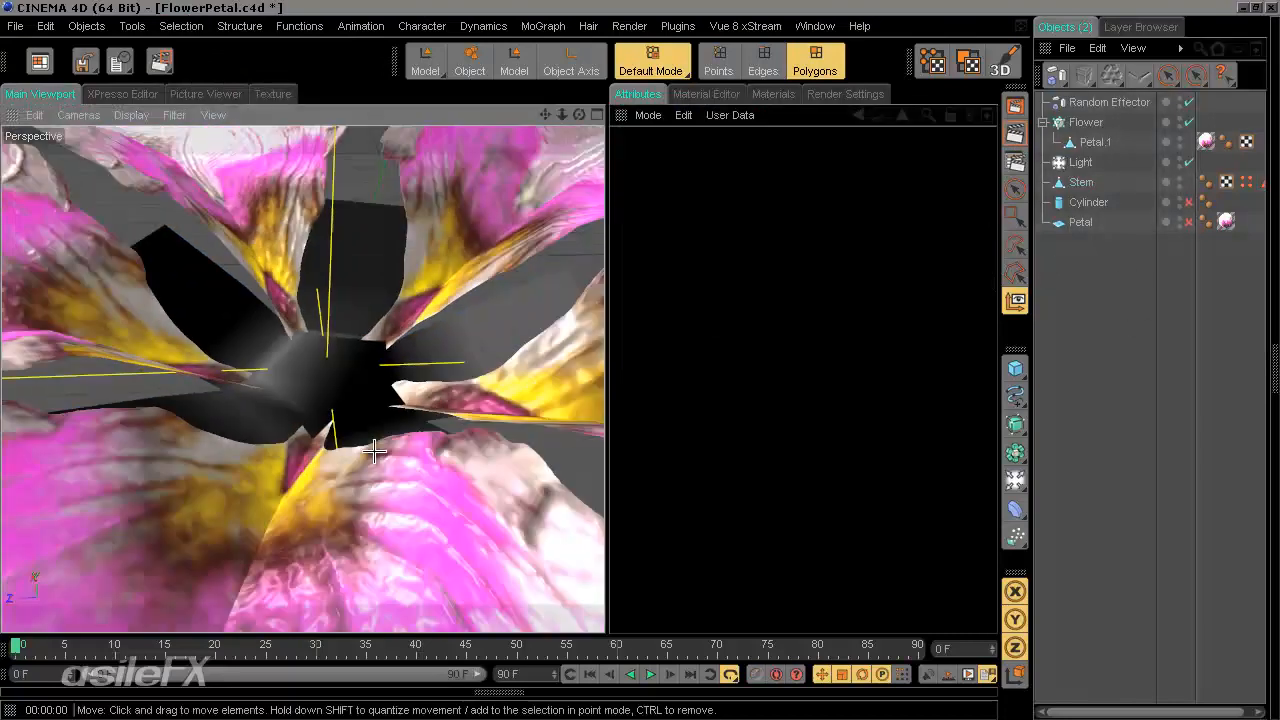
alt+drag(346, 502, 365, 441)
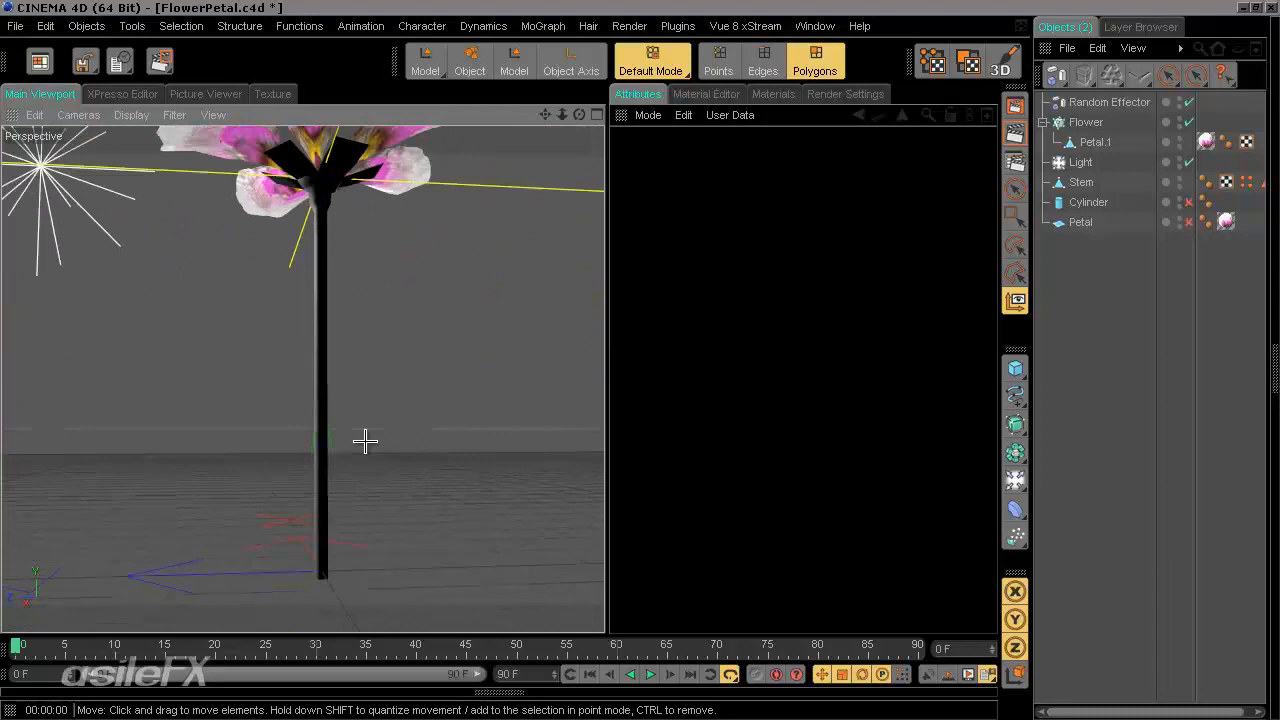
click(1082, 182)
alt+drag(199, 341, 318, 251)
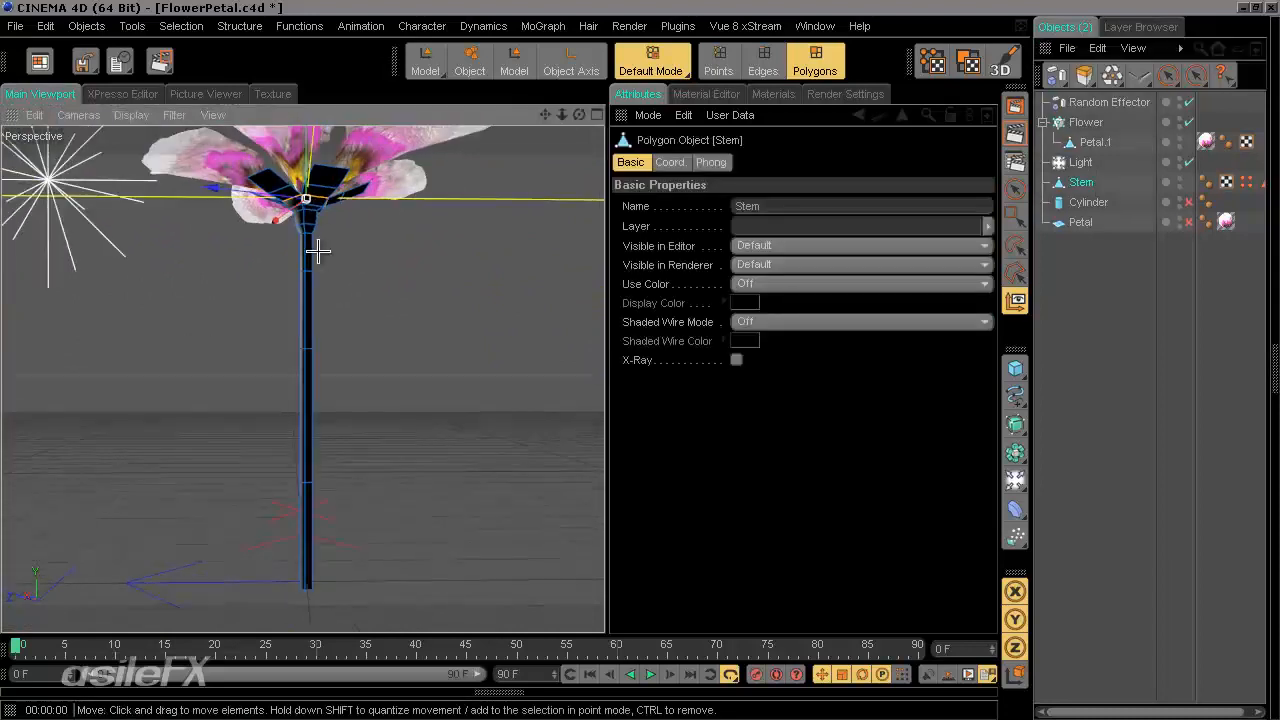
click(1015, 213)
drag(400, 604, 68, 220)
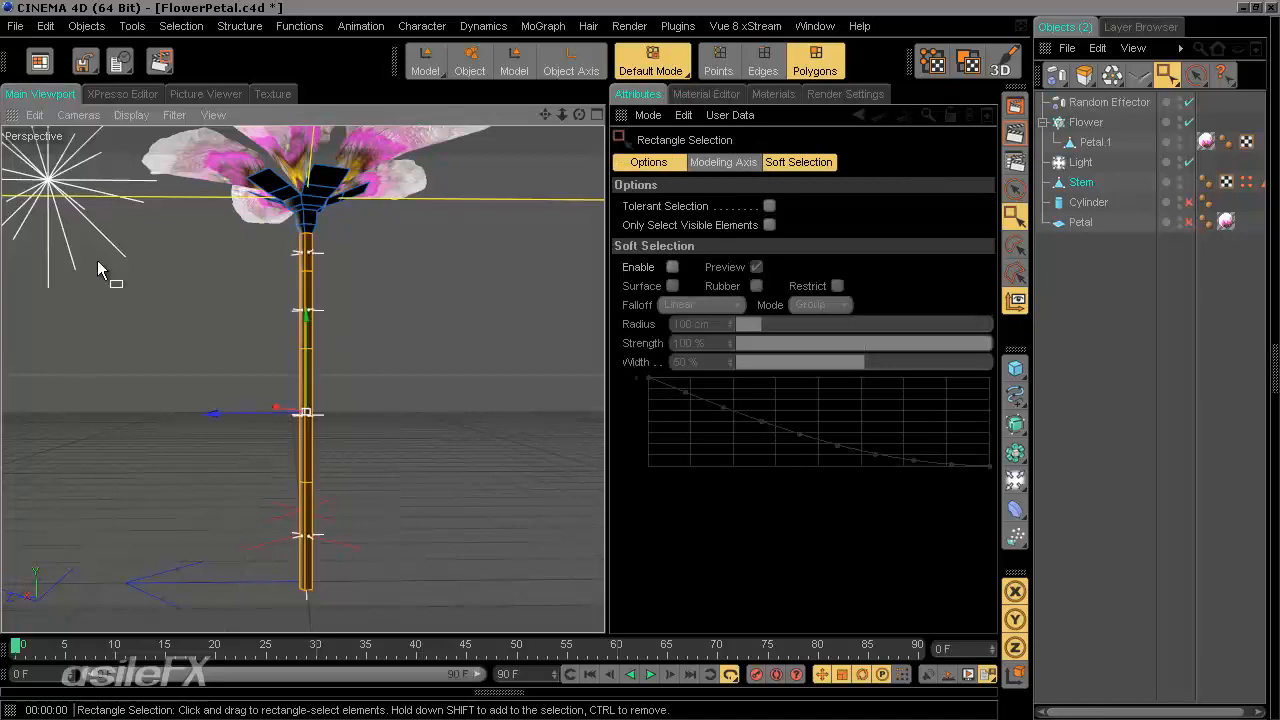
Extend the stalk polygon selection to include the tapered ring just beneath the flower head.
alt+right_drag(98, 269, 543, 378)
alt+drag(543, 378, 606, 367)
alt+middle_drag(606, 367, 588, 357)
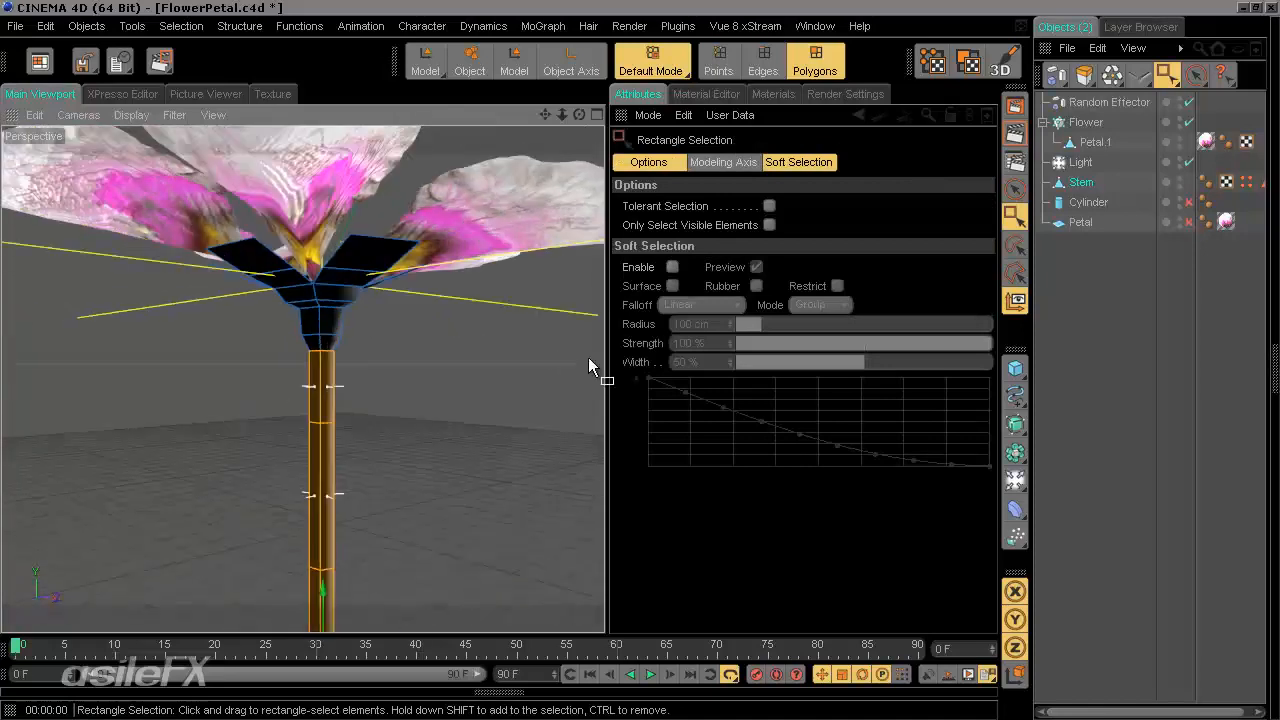
alt+drag(588, 357, 491, 229)
alt+right_drag(491, 229, 604, 360)
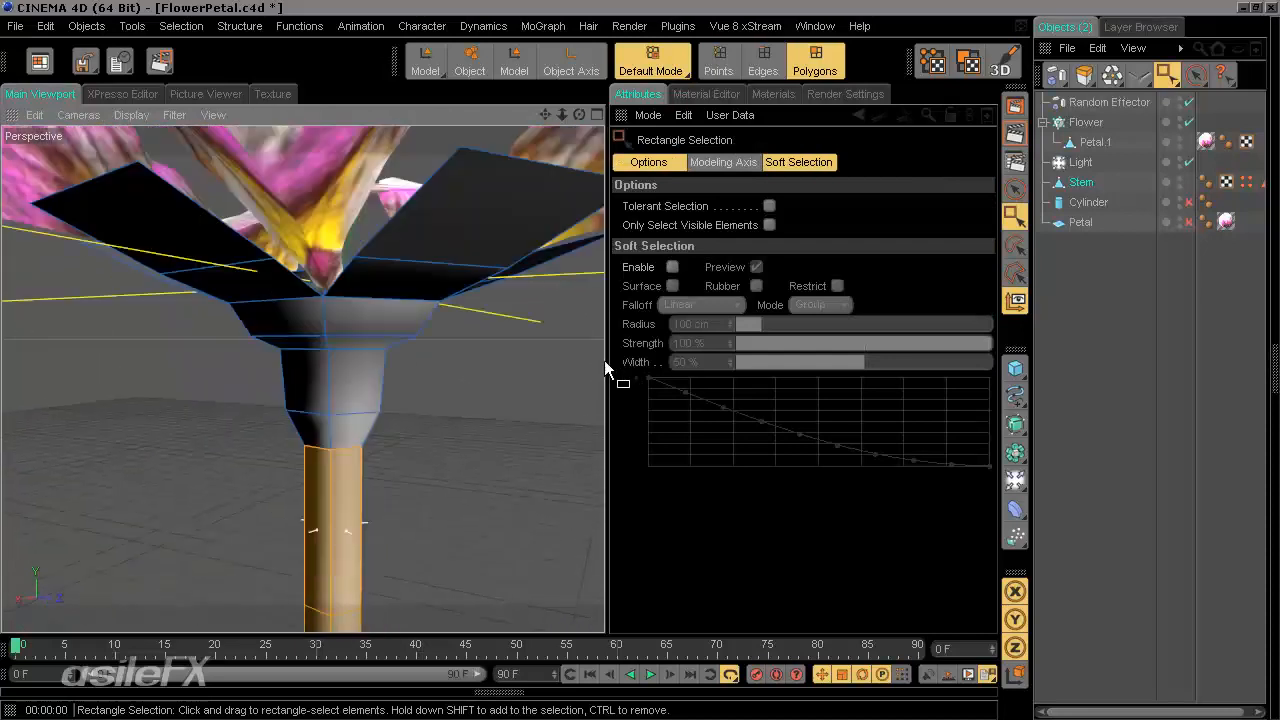
alt+drag(604, 360, 480, 358)
alt+right_drag(480, 358, 605, 359)
alt+drag(605, 359, 351, 465)
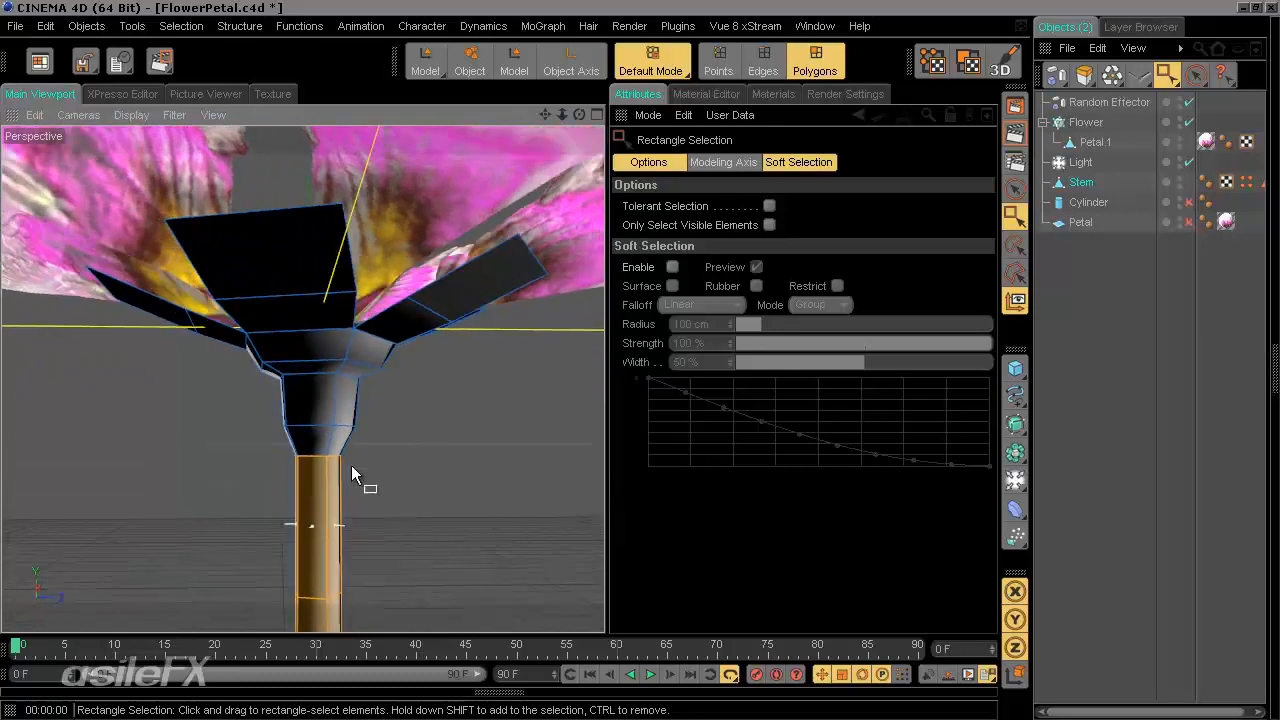
drag(410, 418, 607, 359)
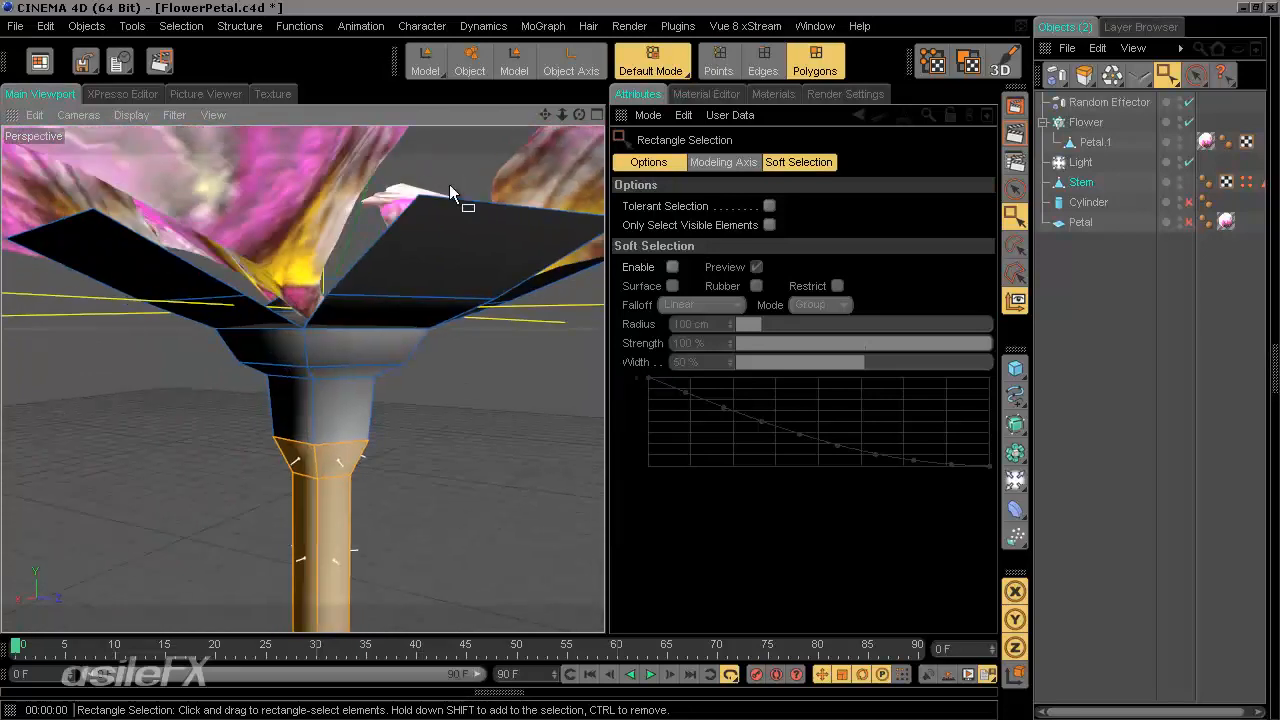
Store the selected stalk polygons in a selection tag named Stem and deselect the object.
click(228, 26)
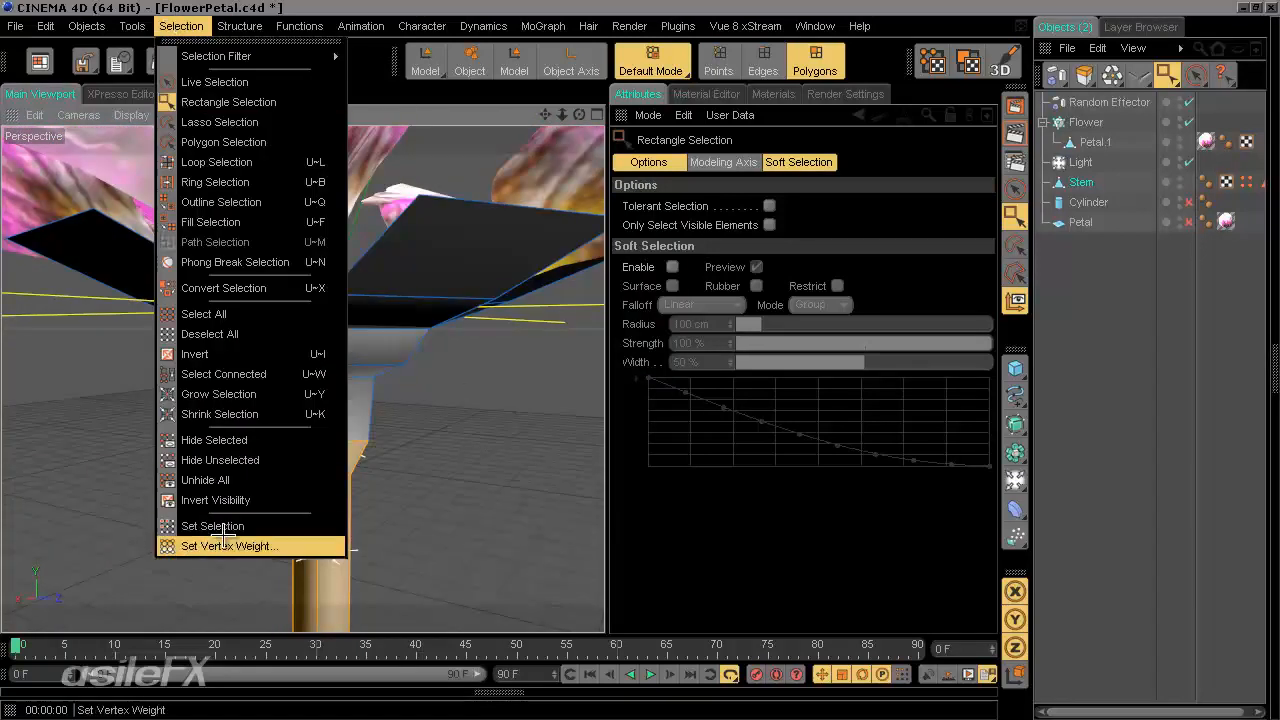
click(228, 524)
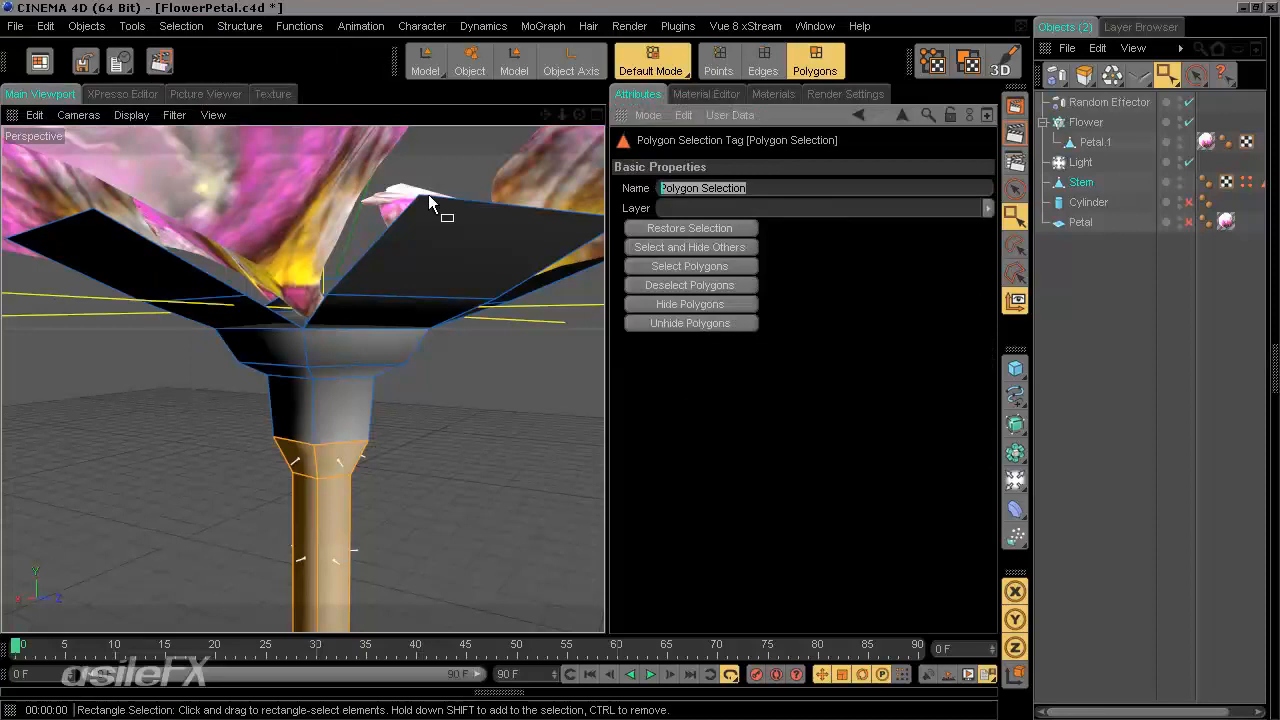
click(1126, 406)
alt+drag(590, 372, 328, 444)
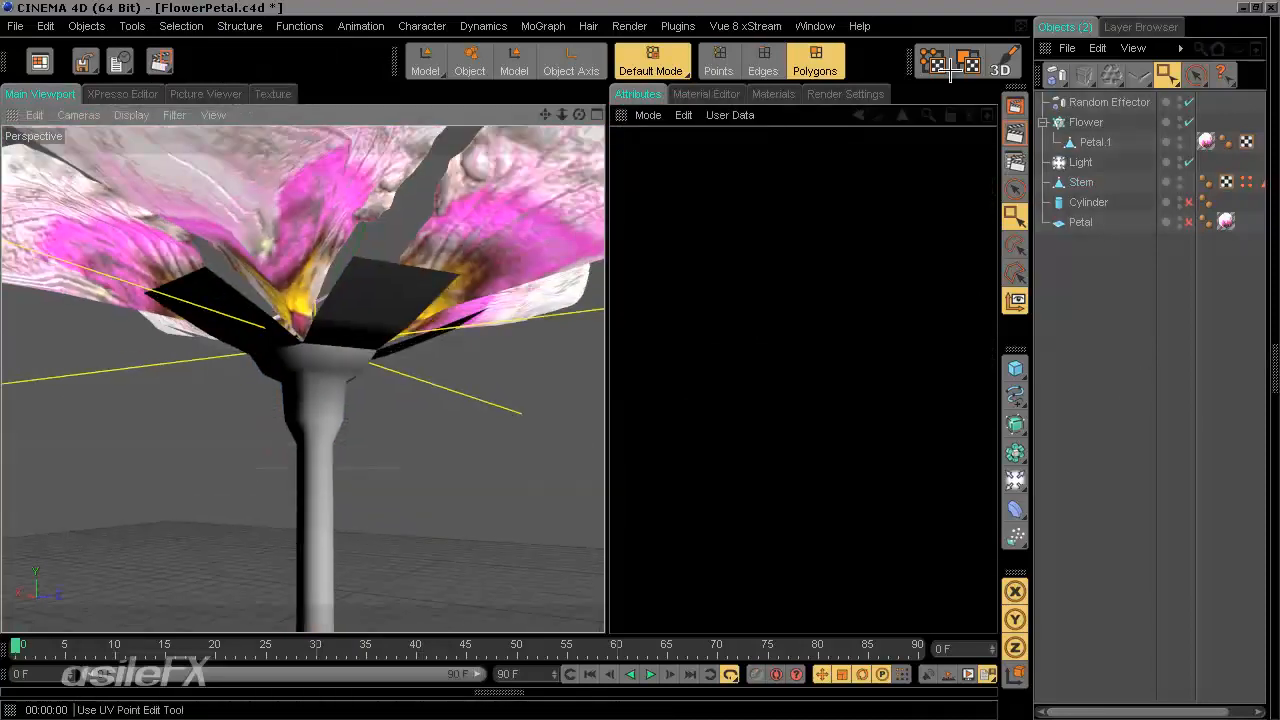
Select the Stem's leaf flaps and the cup polygons beneath them all around with Live Selection.
click(1016, 188)
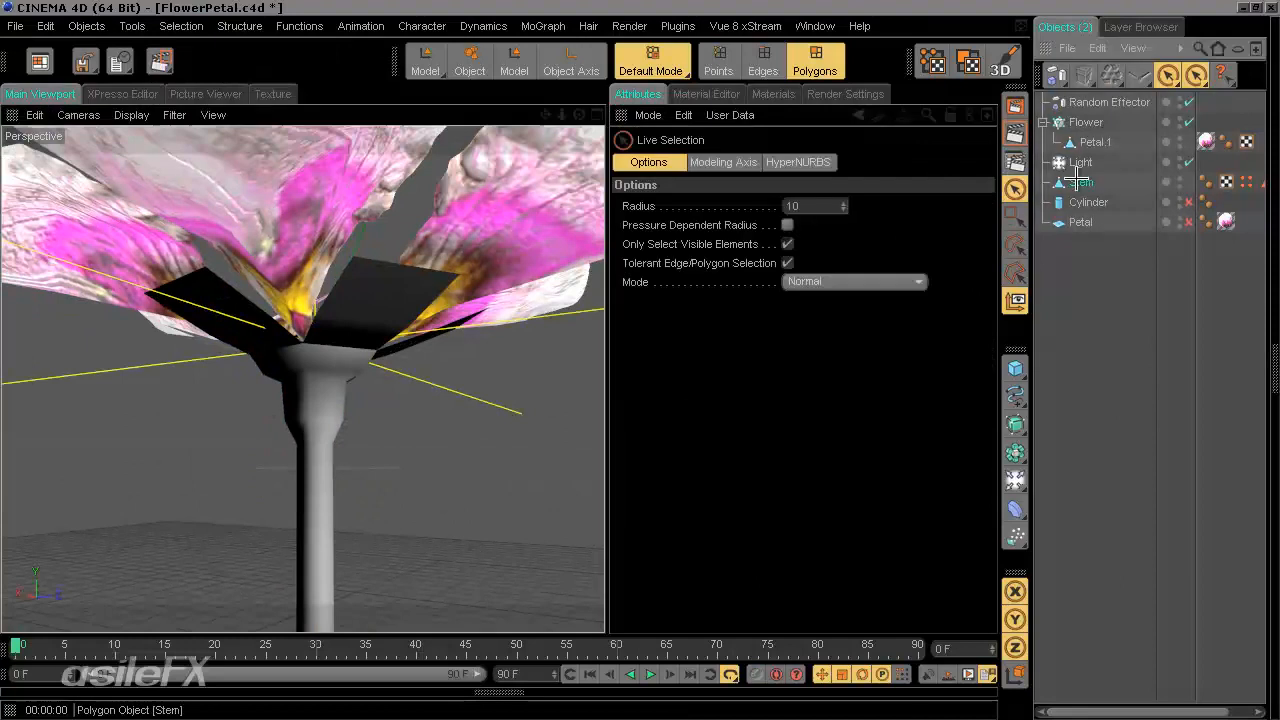
click(288, 380)
drag(414, 280, 332, 379)
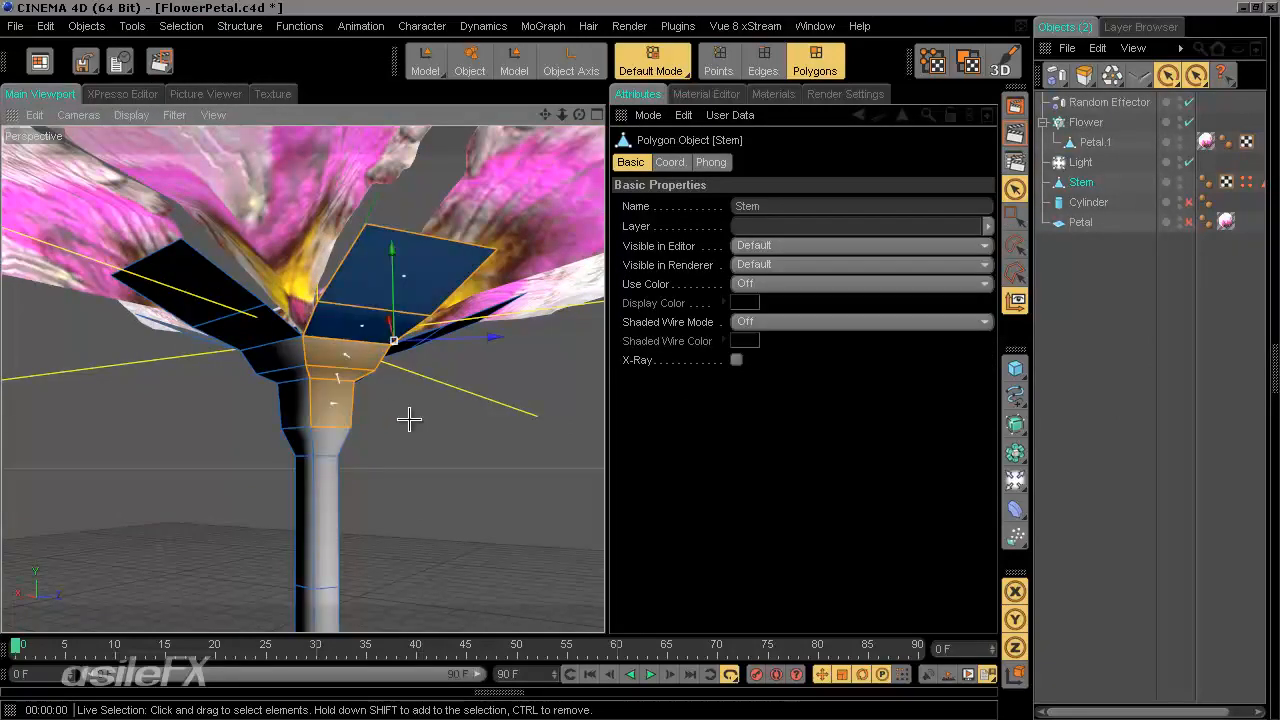
mouse_move(409, 420)
alt+mouse_down()
mouse_move(594, 363)
mouse_move(403, 322)
mouse_move(423, 460)
mouse_move(334, 405)
mouse_move(573, 360)
mouse_move(380, 277)
mouse_move(373, 451)
mouse_move(373, 437)
alt+mouse_up()
mouse_move(471, 426)
alt+mouse_down()
mouse_move(605, 360)
mouse_move(320, 294)
alt+mouse_up()
shift+drag(276, 235, 262, 465)
alt+drag(386, 442, 605, 360)
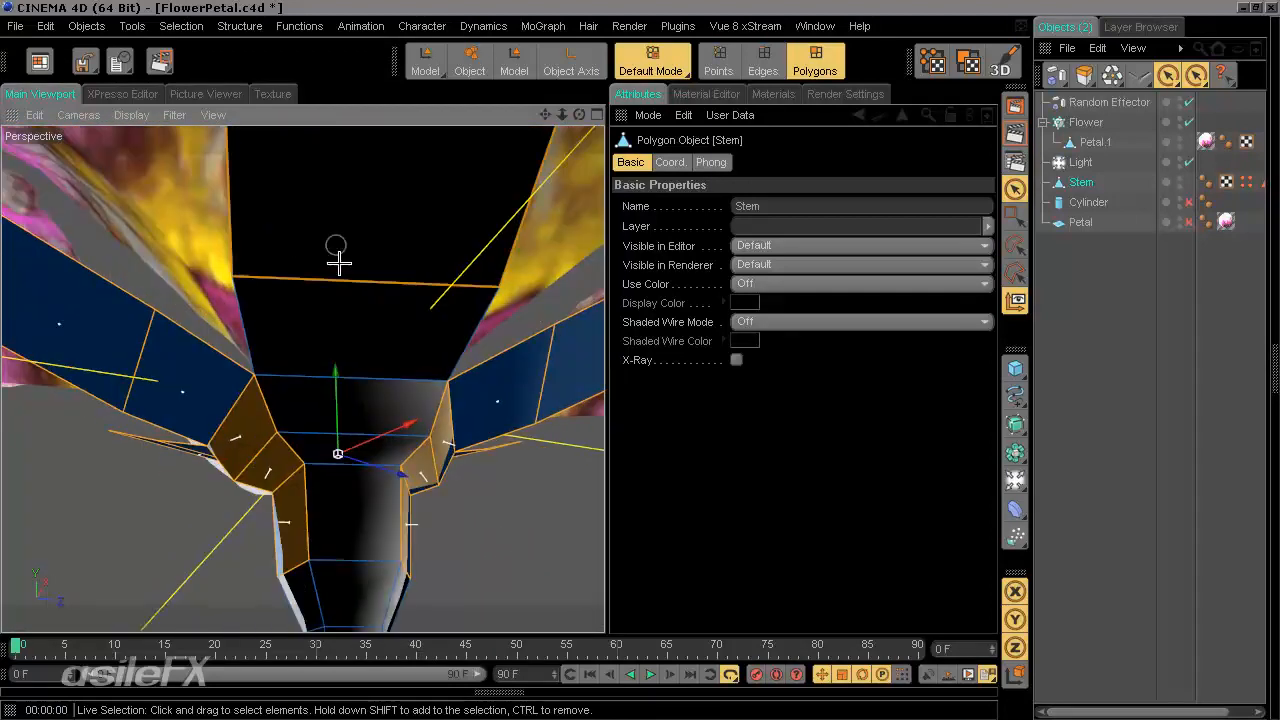
mouse_move(340, 260)
shift+mouse_down()
mouse_move(340, 486)
mouse_move(273, 408)
shift+mouse_up()
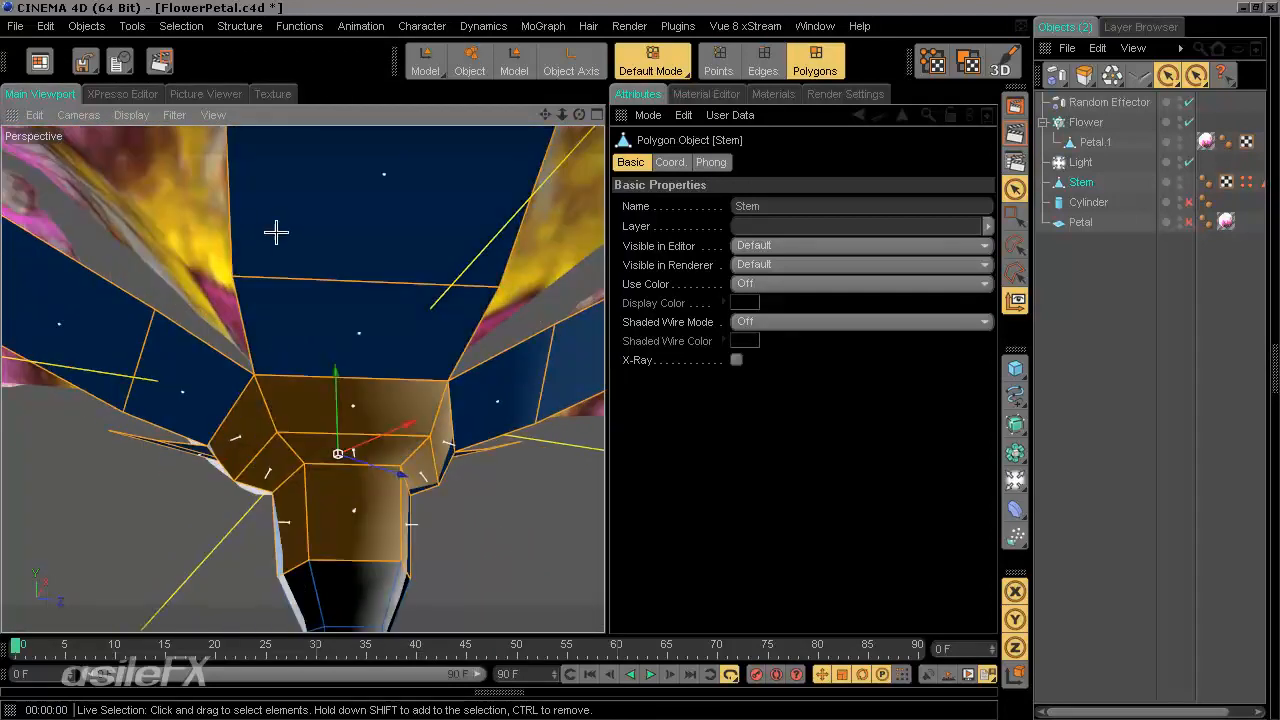
Store the selected leaf and cup polygons in a selection tag named Leaves and deselect the object.
alt+drag(276, 232, 354, 322)
alt+drag(605, 364, 354, 322)
click(165, 26)
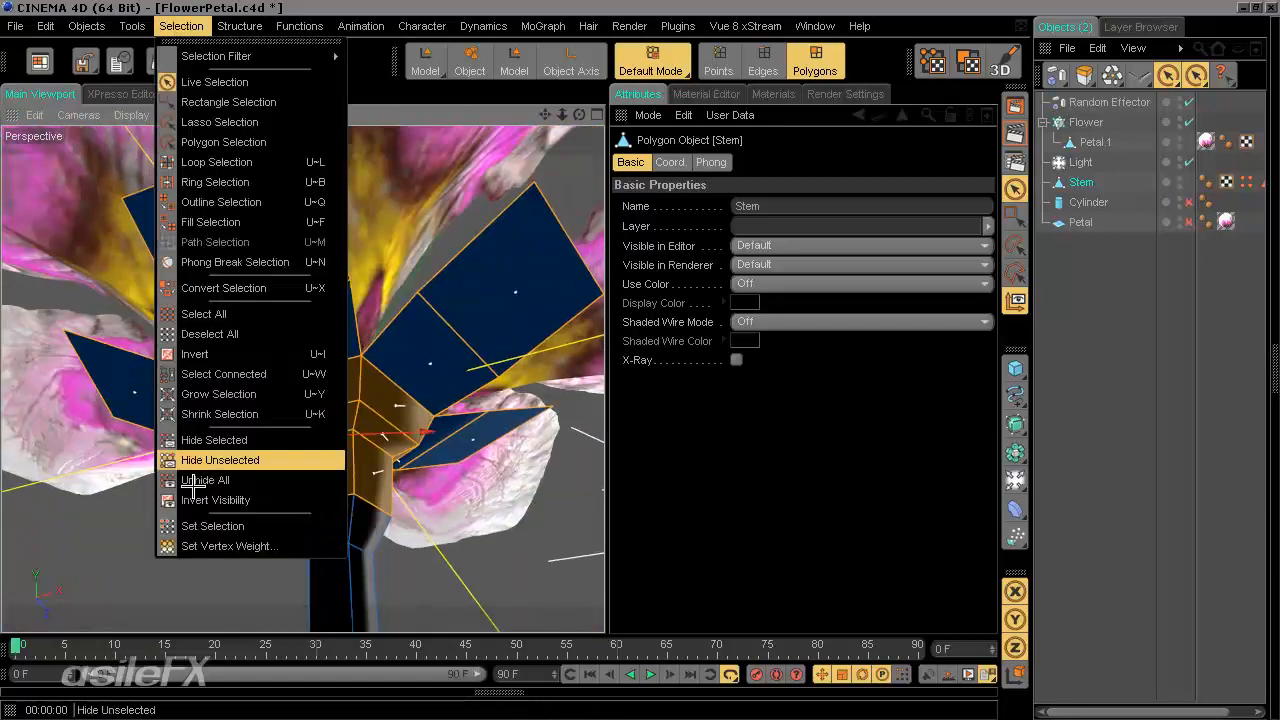
click(257, 526)
click(712, 189)
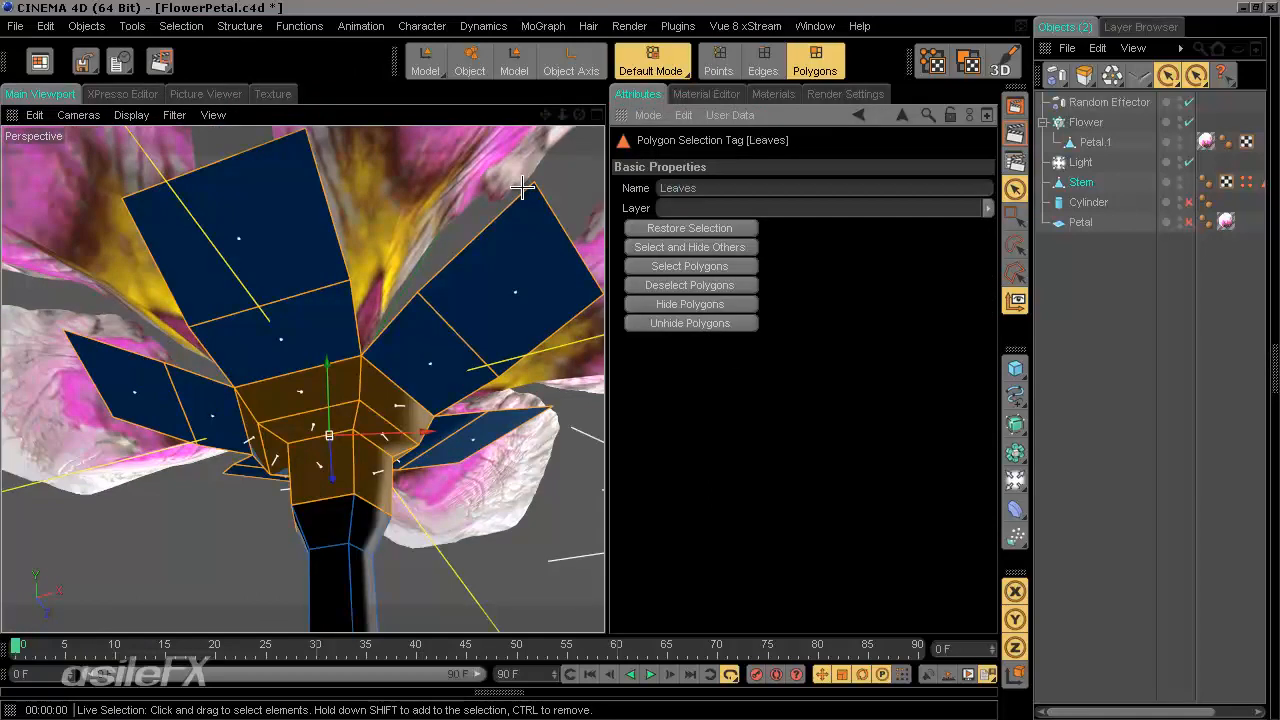
click(1091, 264)
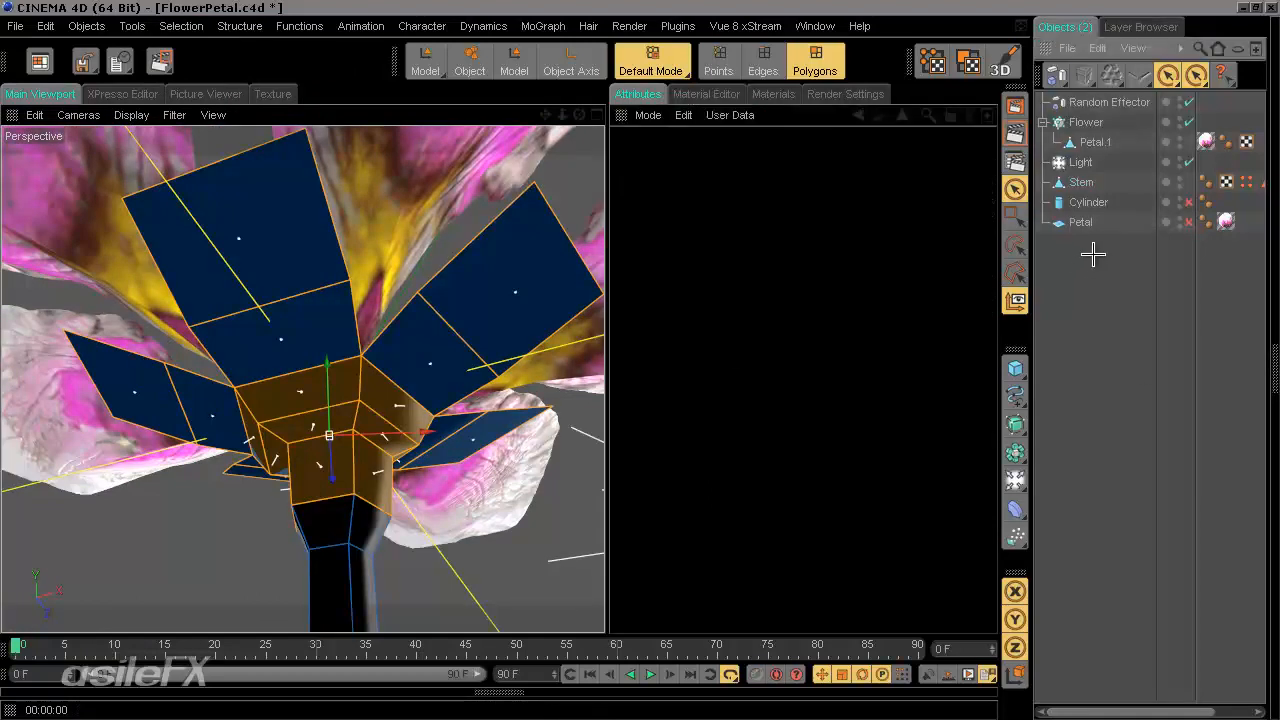
Examine the flower head and the full stem from several angles and distances.
alt+right_drag(540, 330, 409, 343)
alt+drag(409, 343, 603, 357)
alt+right_drag(603, 357, 377, 300)
alt+drag(377, 300, 605, 359)
alt+right_drag(312, 250, 324, 405)
mouse_move(385, 420)
alt+mouse_down()
mouse_move(603, 366)
mouse_move(600, 337)
mouse_move(600, 363)
mouse_move(389, 410)
alt+mouse_up()
mouse_move(604, 357)
alt+mouse_down()
mouse_move(400, 487)
mouse_move(603, 360)
alt+mouse_up()
alt+drag(414, 382, 606, 357)
scroll(422, 395, up, 6)
scroll(423, 397, down, 2)
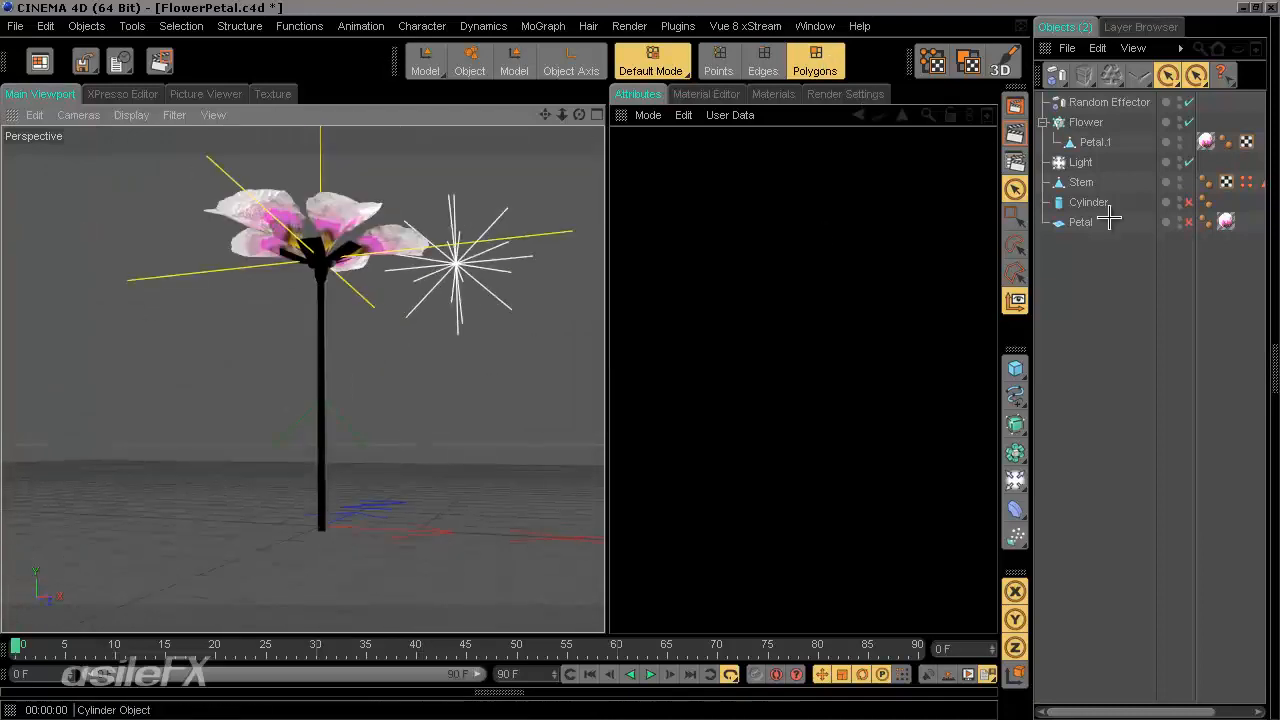
Clear the Stem object's current polygon selection and select the stalk polygons stored in its Stem selection tag.
click(1085, 180)
alt+drag(429, 384, 600, 360)
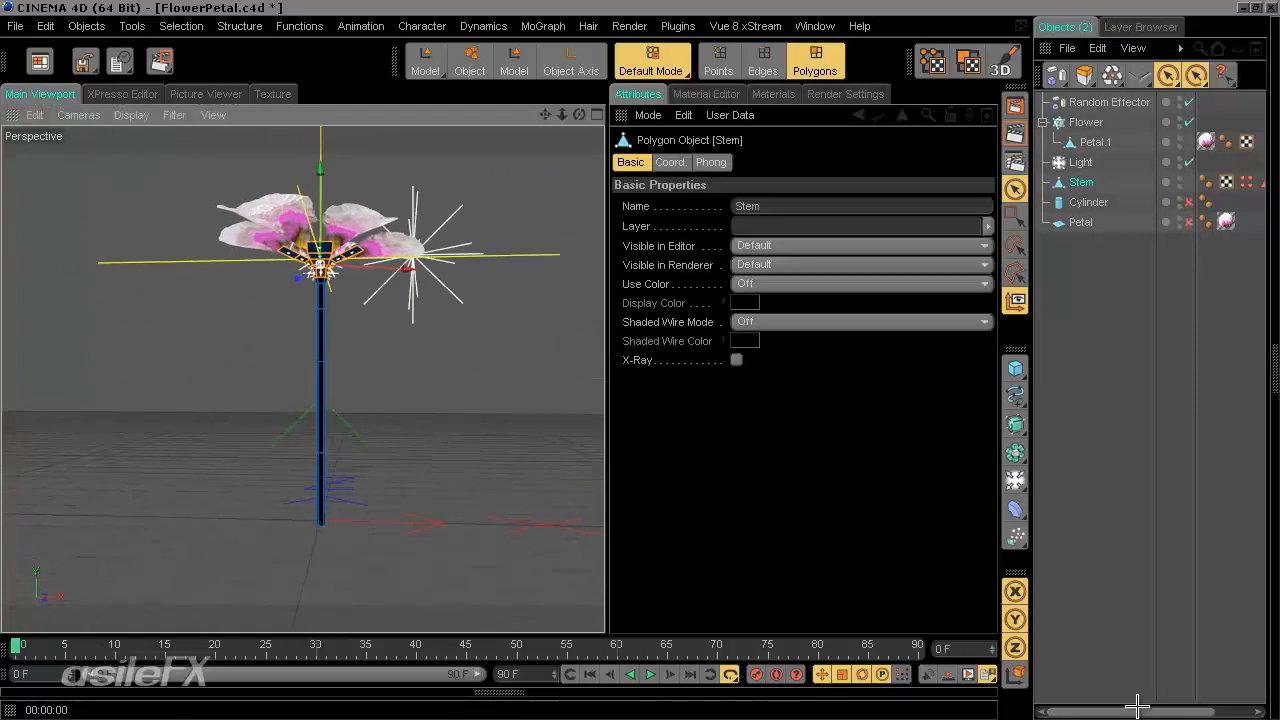
drag(1143, 710, 1257, 437)
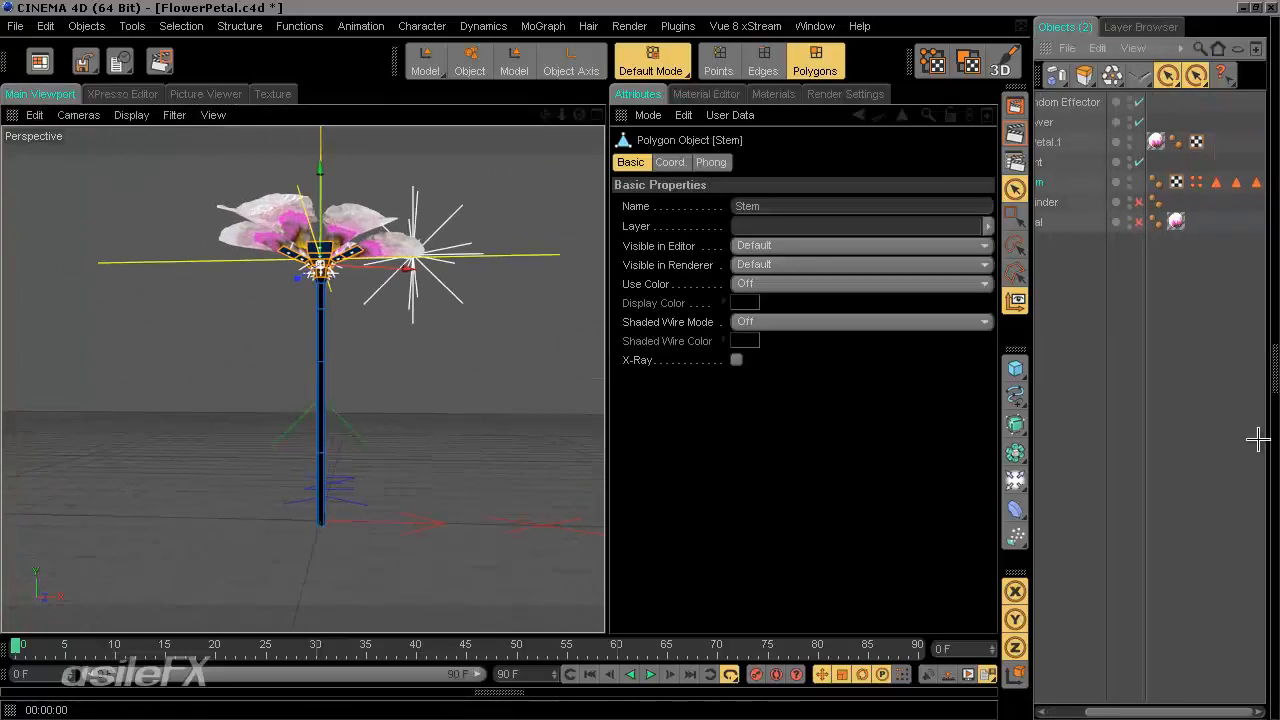
click(1255, 181)
click(1237, 180)
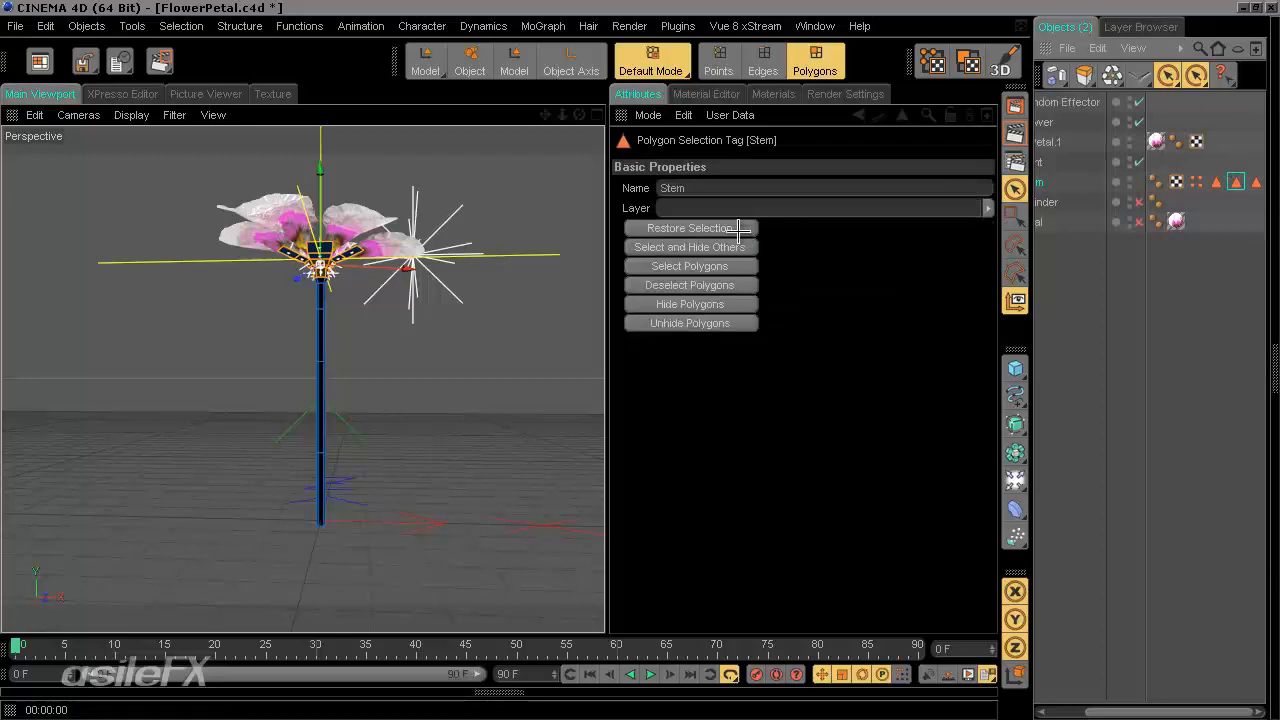
click(540, 319)
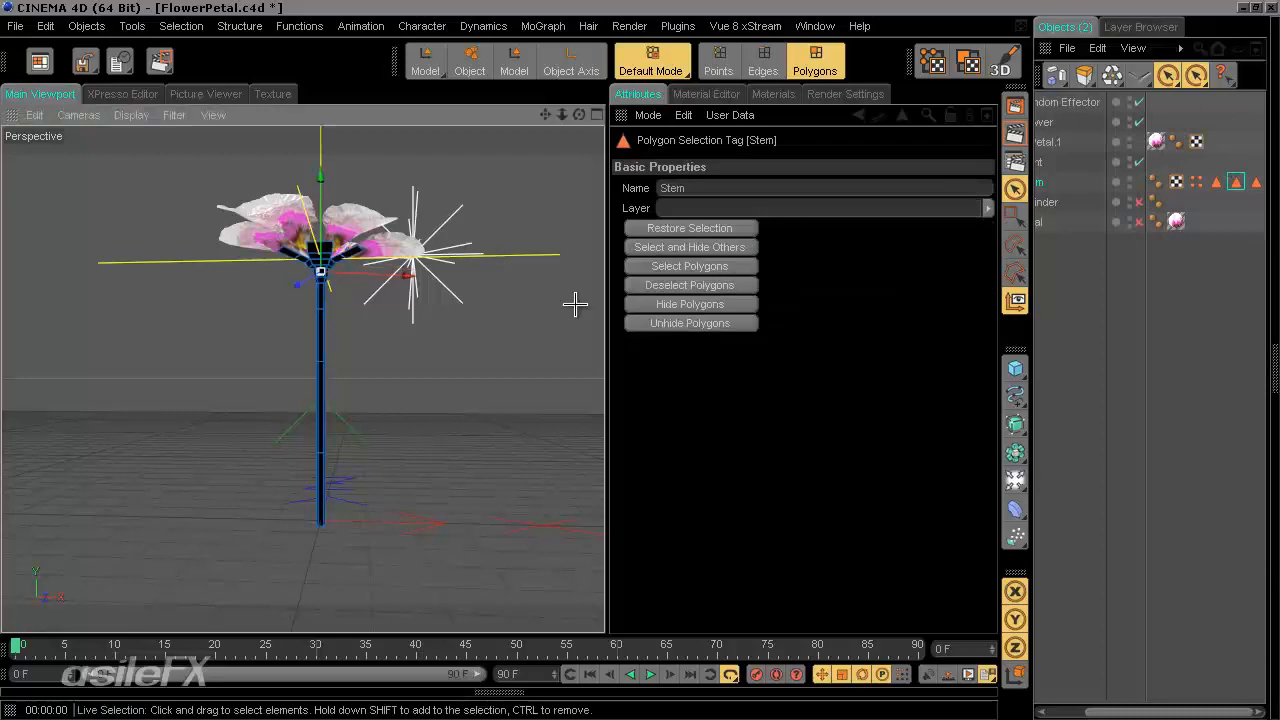
click(669, 267)
Scale the selected stalk polygons down to about 0.8, raise them vertically toward the cup, and deselect them.
scroll(461, 405, up, 2)
scroll(461, 405, up, 2)
key(t)
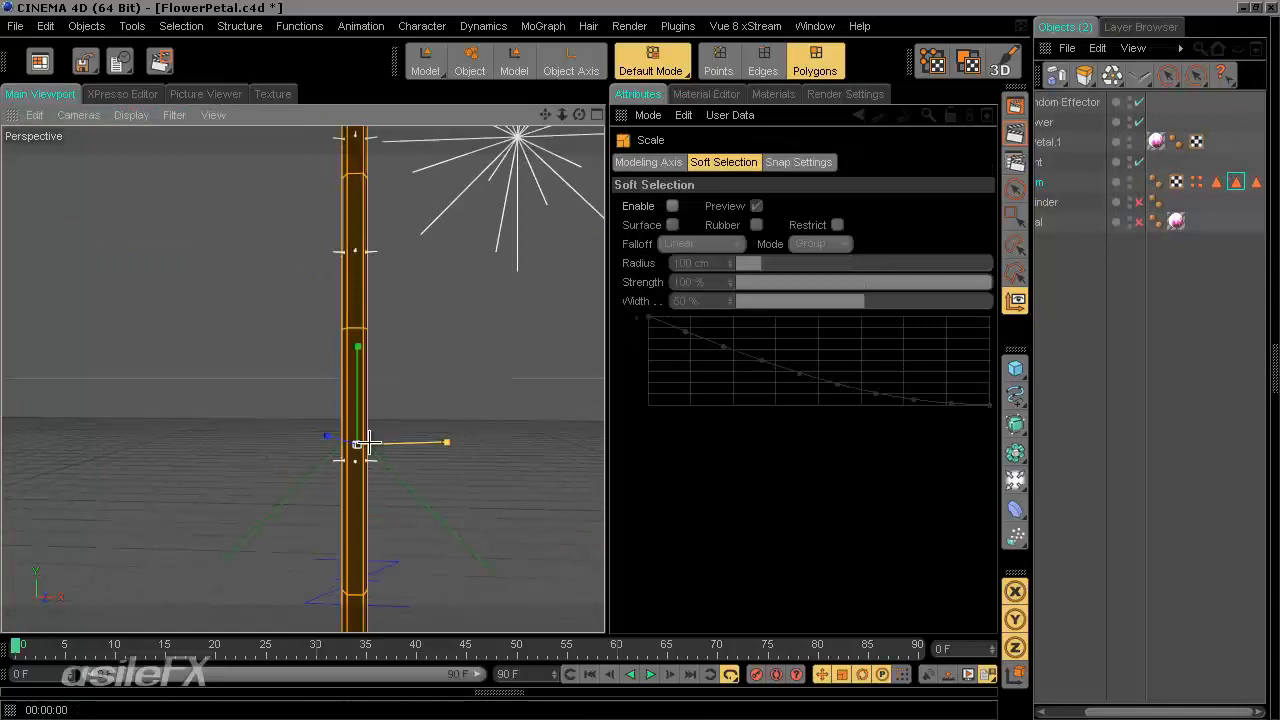
drag(355, 447, 602, 360)
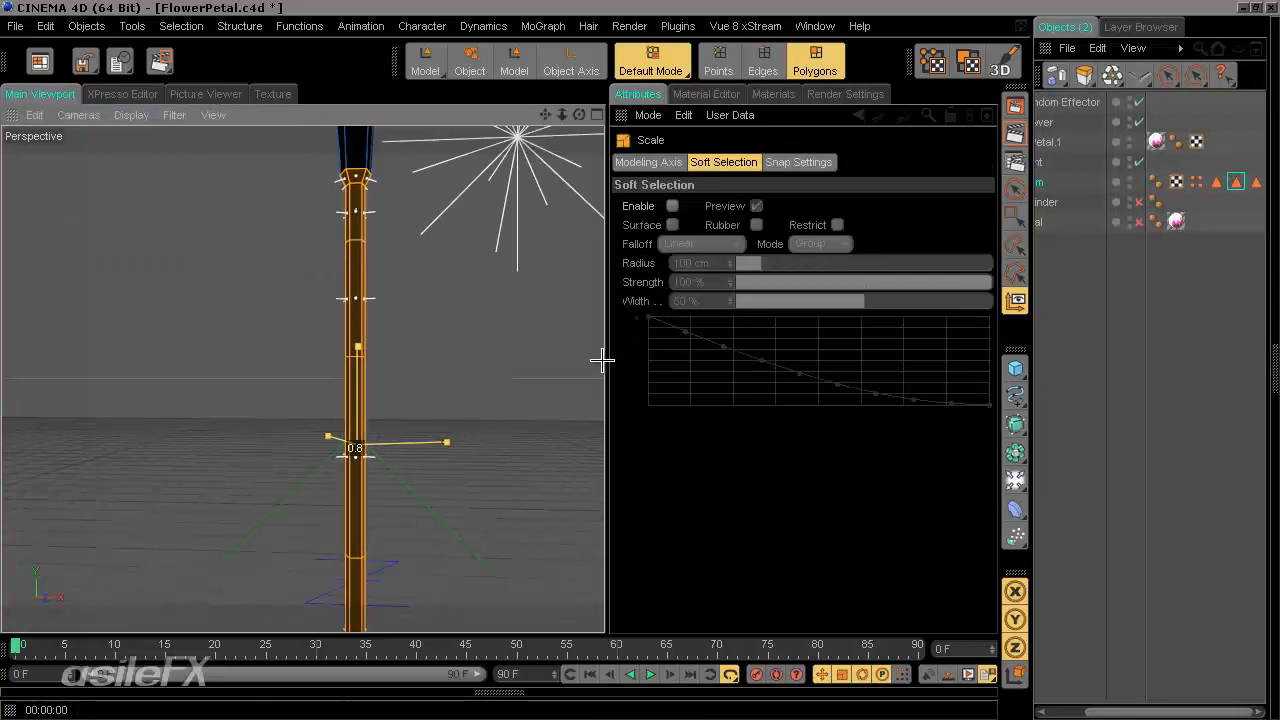
drag(363, 377, 363, 316)
alt+middle_drag(408, 280, 374, 330)
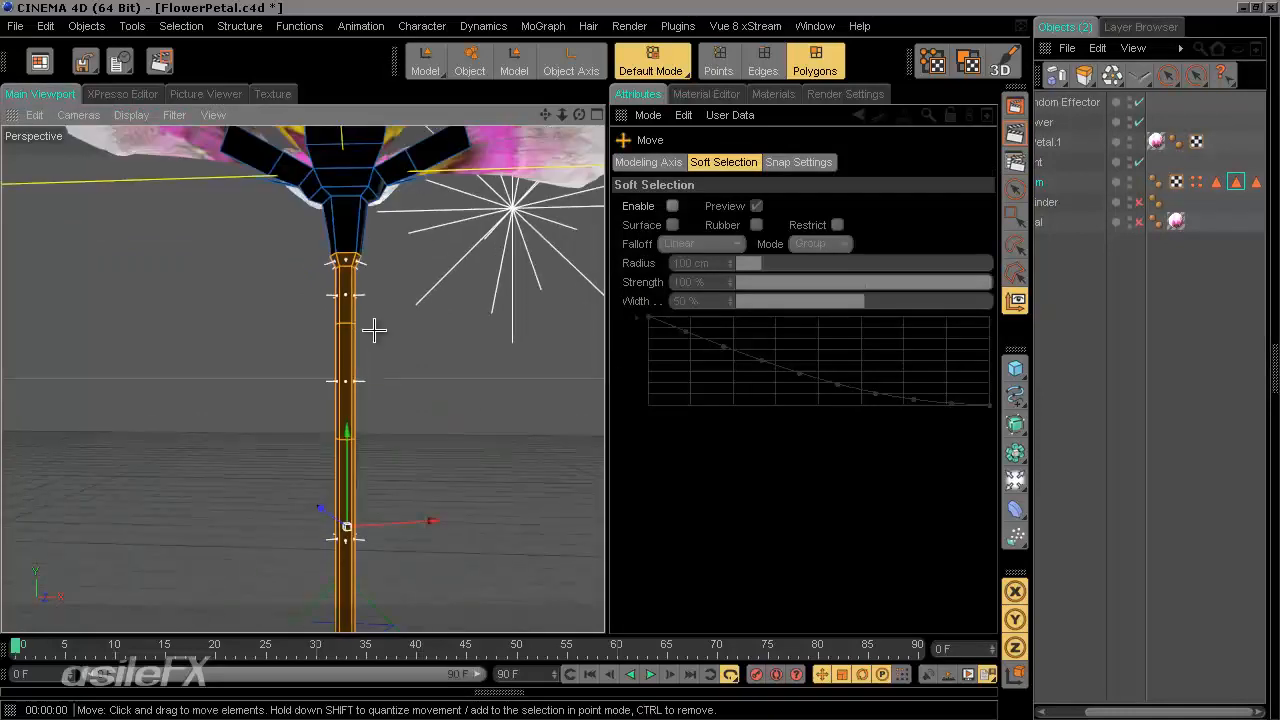
drag(350, 460, 604, 362)
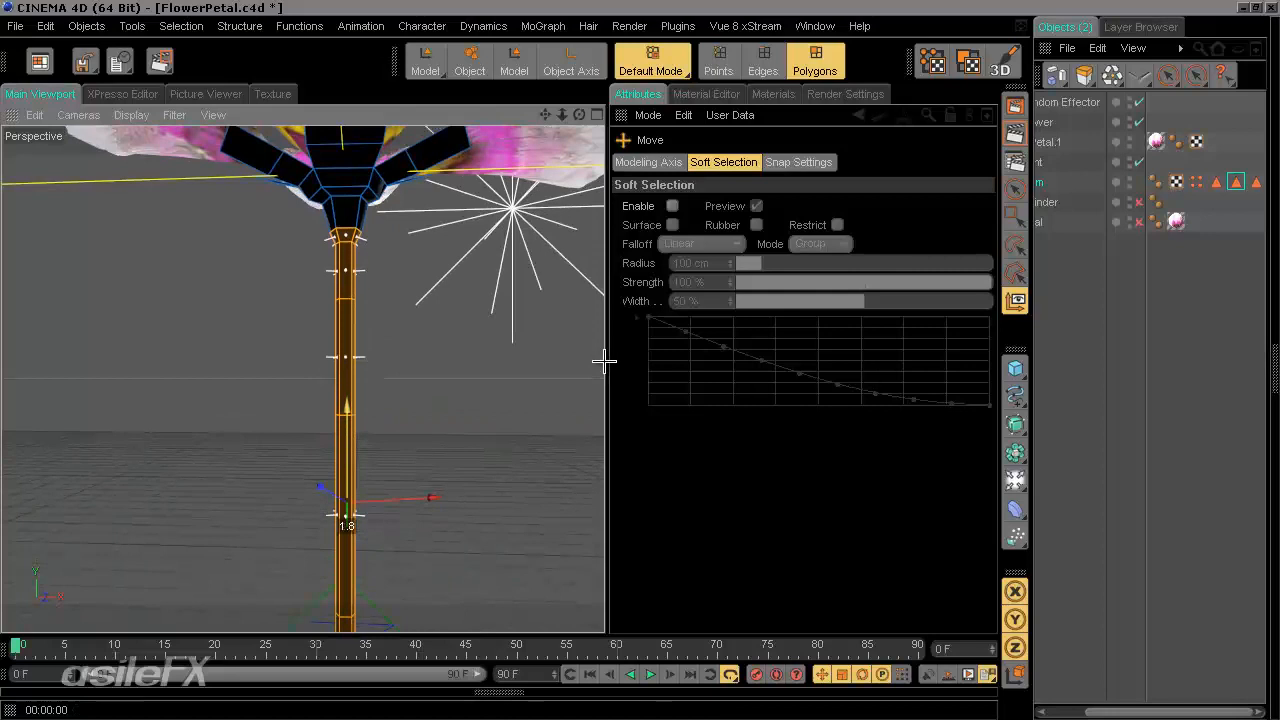
click(456, 430)
Loop-select the edge ring around the base of the cup just above the stalk, scale it slightly outward, and deselect the object.
alt+drag(480, 360, 604, 362)
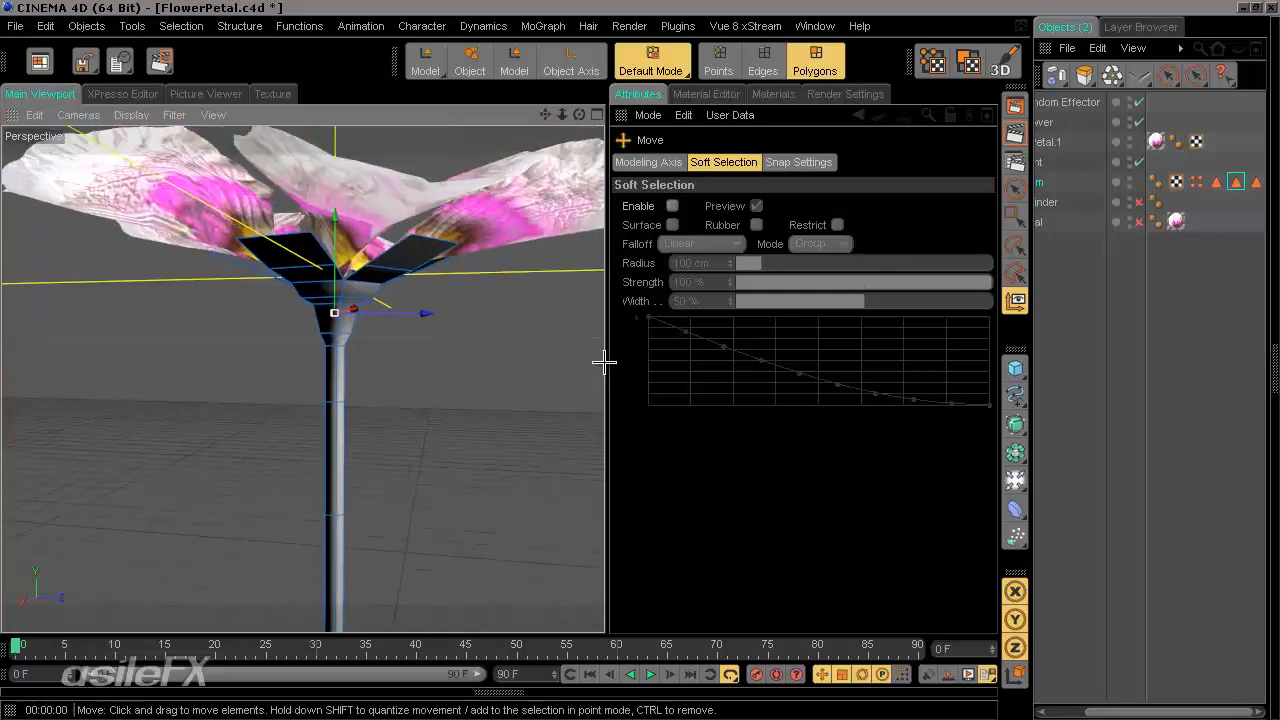
alt+right_drag(494, 374, 480, 354)
alt+drag(480, 354, 549, 316)
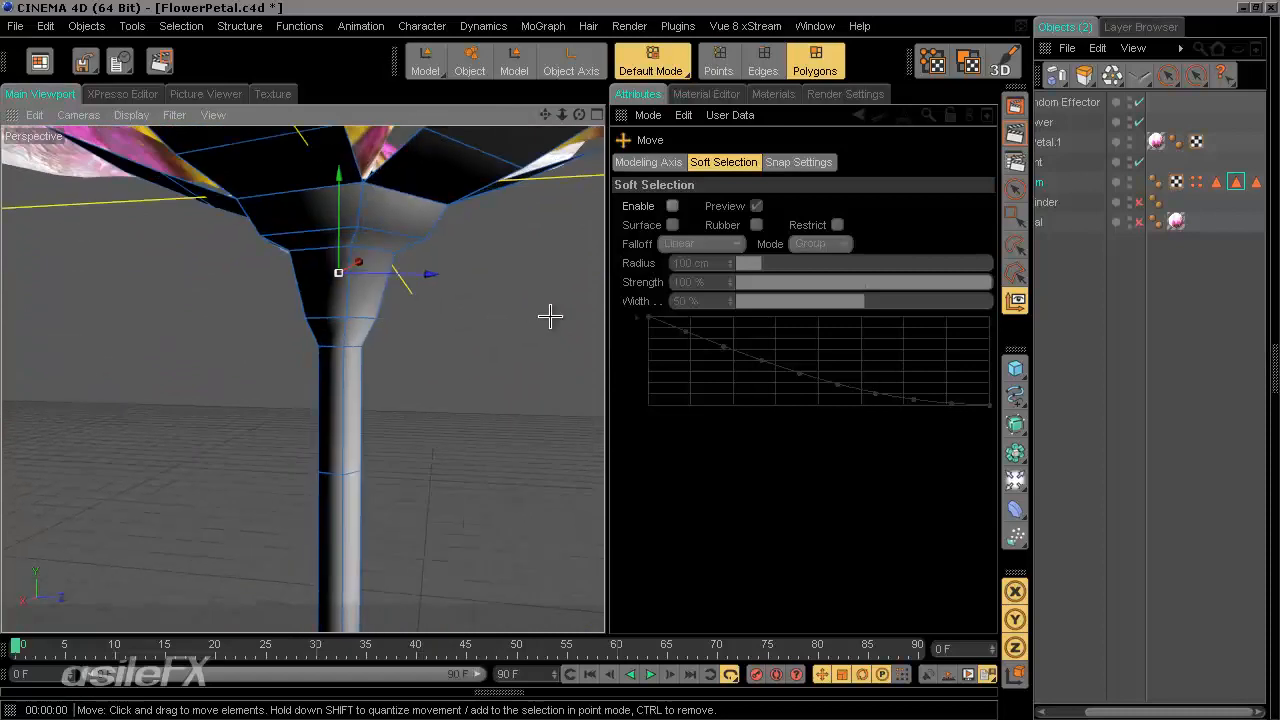
click(774, 59)
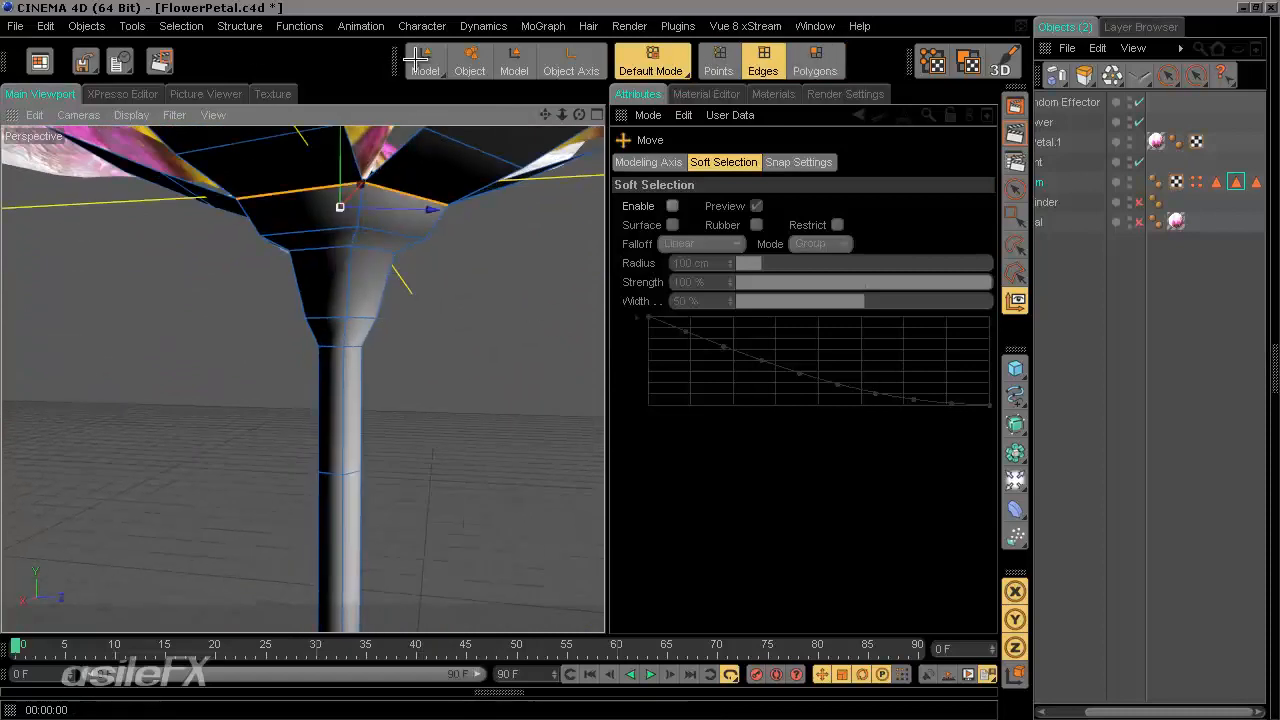
click(1015, 188)
click(178, 25)
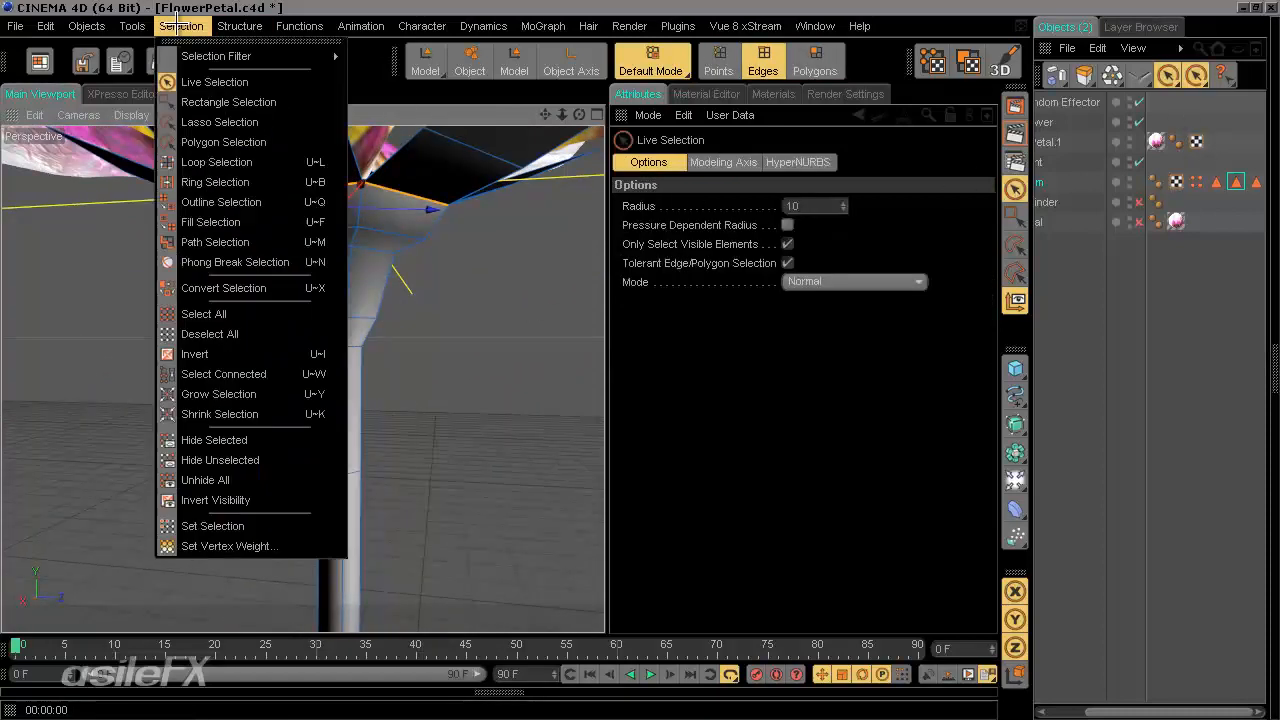
click(215, 162)
click(342, 321)
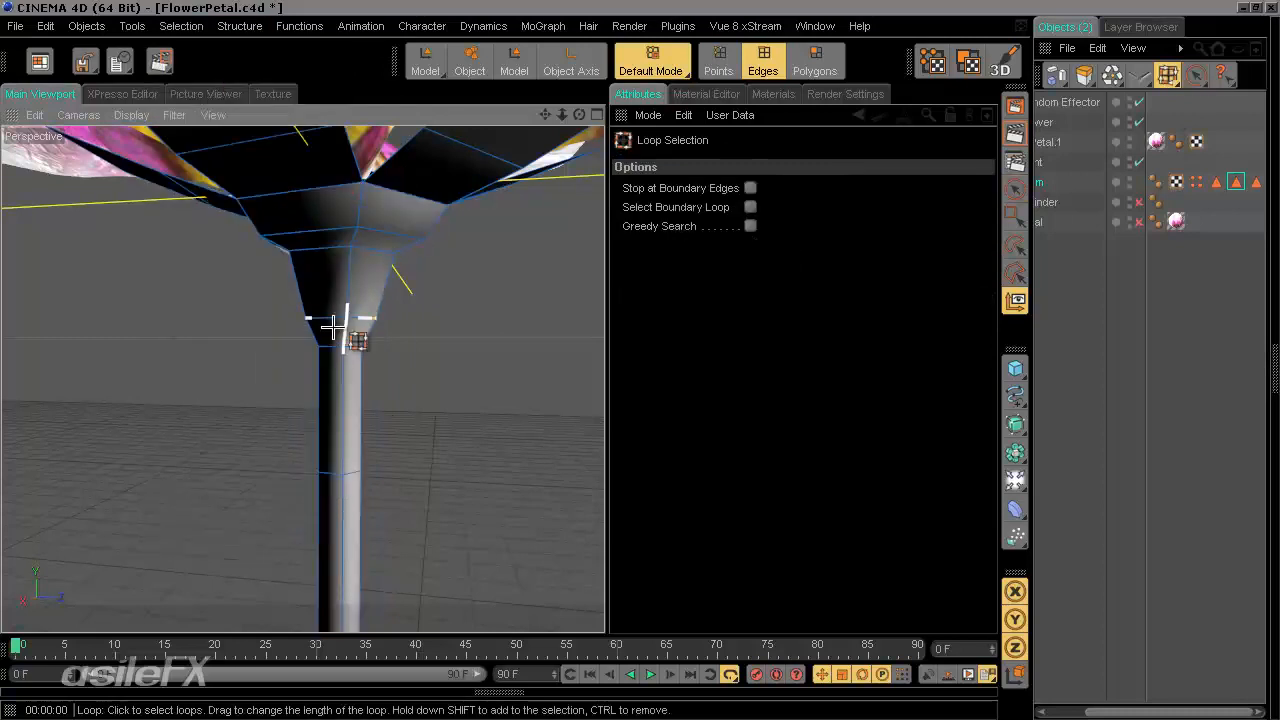
key(t)
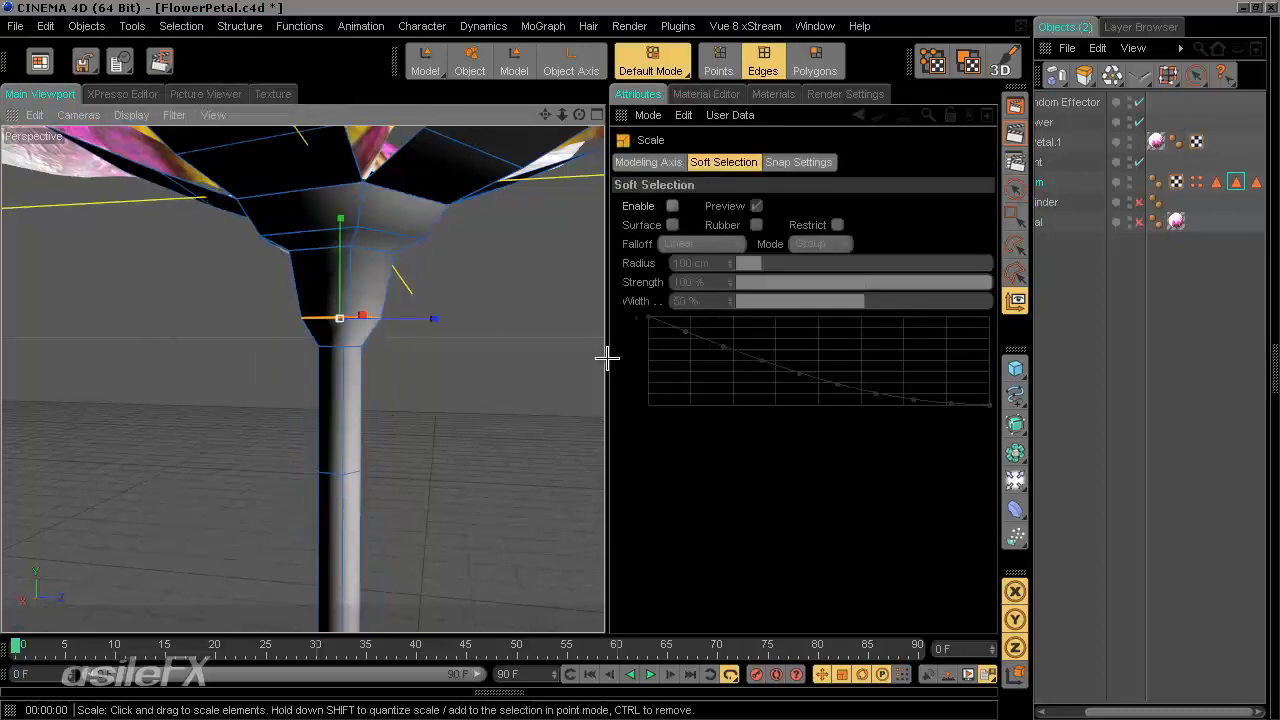
click(1088, 319)
Examine the reshaped cup and the full length of the stalk from several angles and distances.
alt+middle_drag(274, 314, 294, 351)
scroll(294, 351, down, 3)
alt+middle_drag(420, 505, 432, 428)
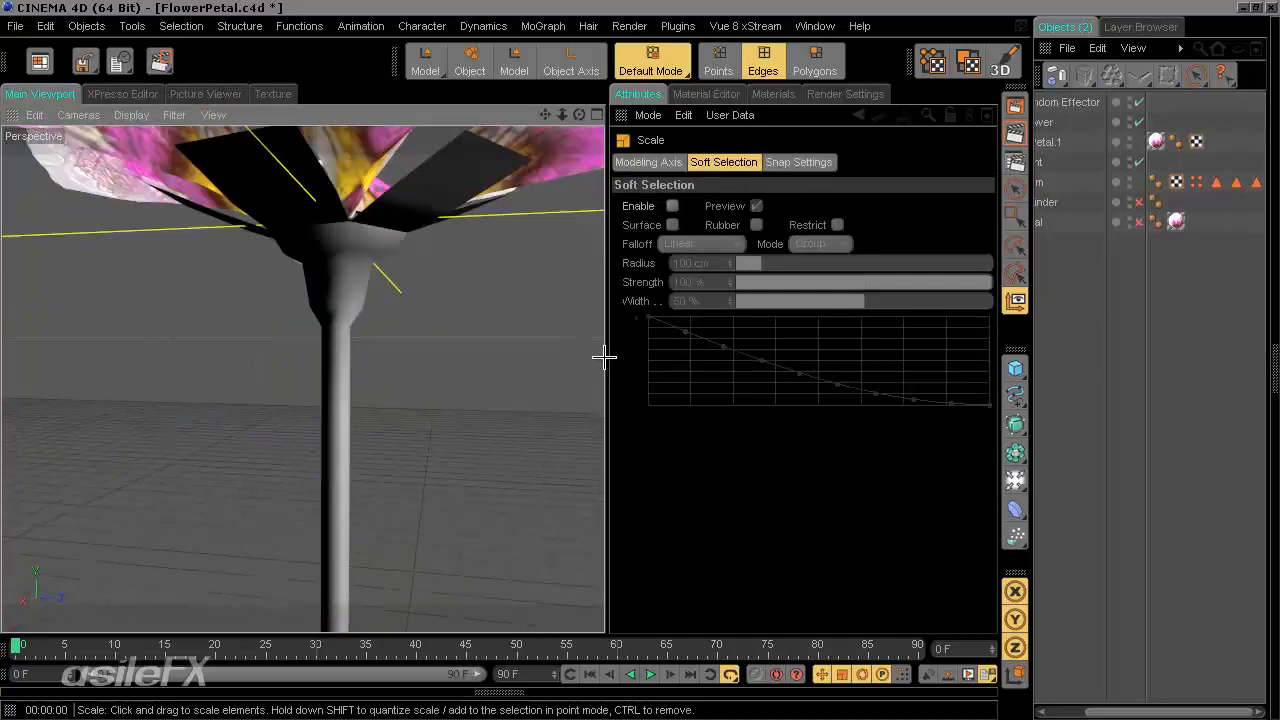
scroll(432, 504, down, 3)
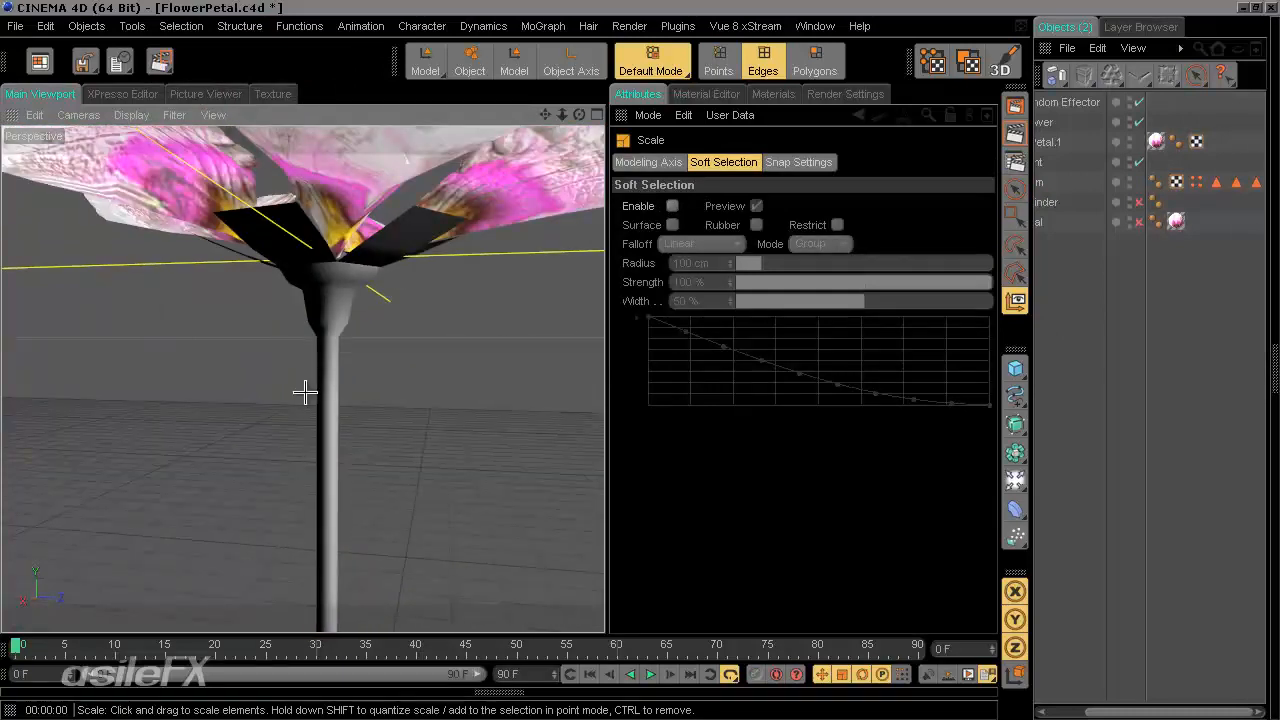
alt+drag(473, 505, 604, 361)
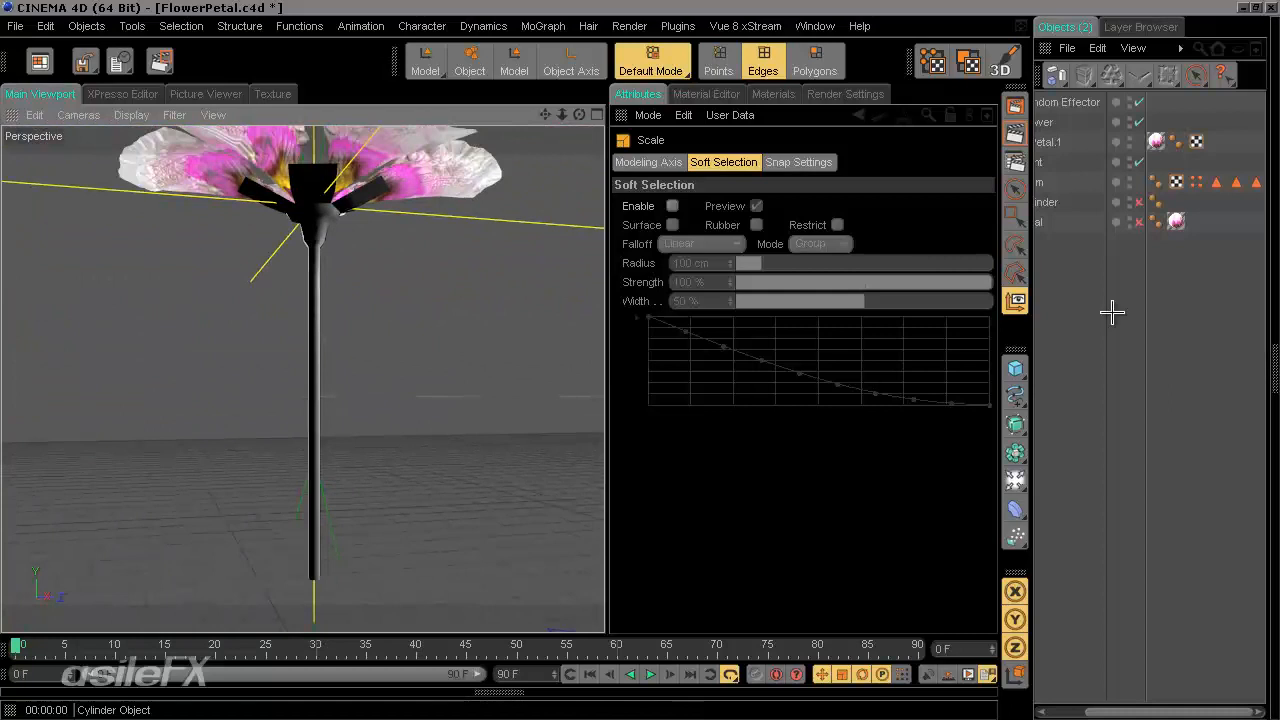
click(1133, 48)
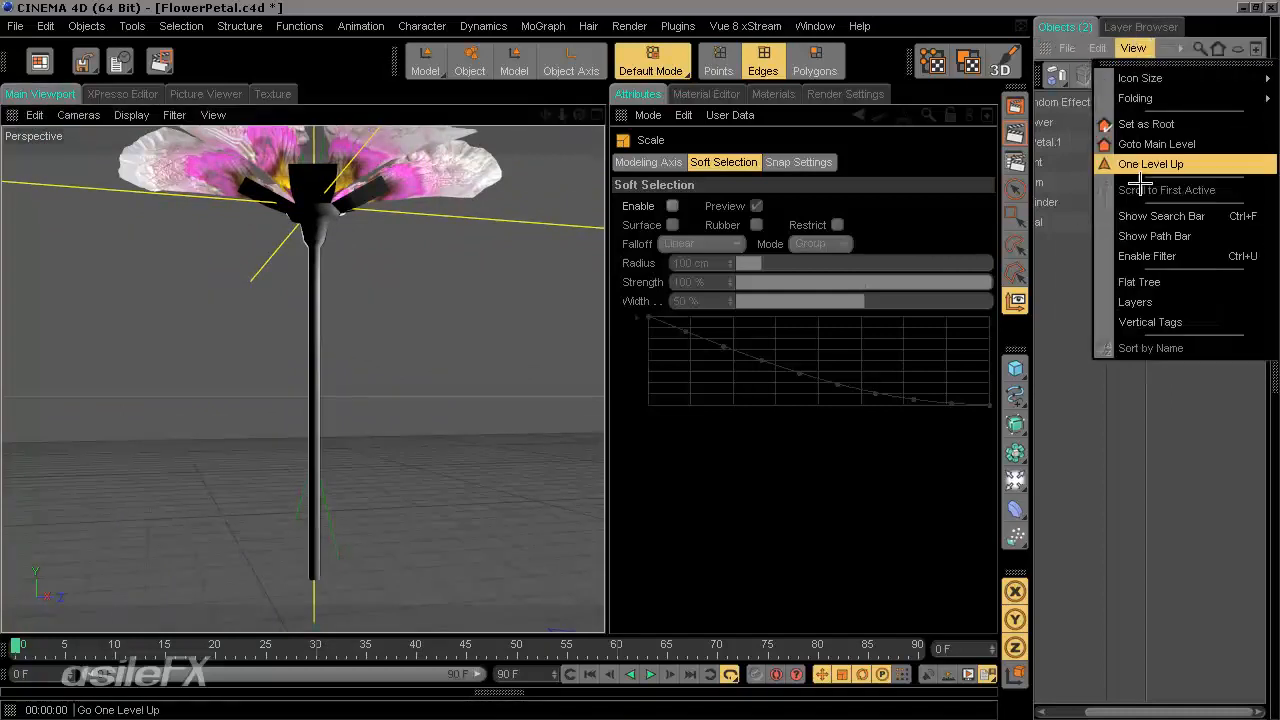
click(1160, 322)
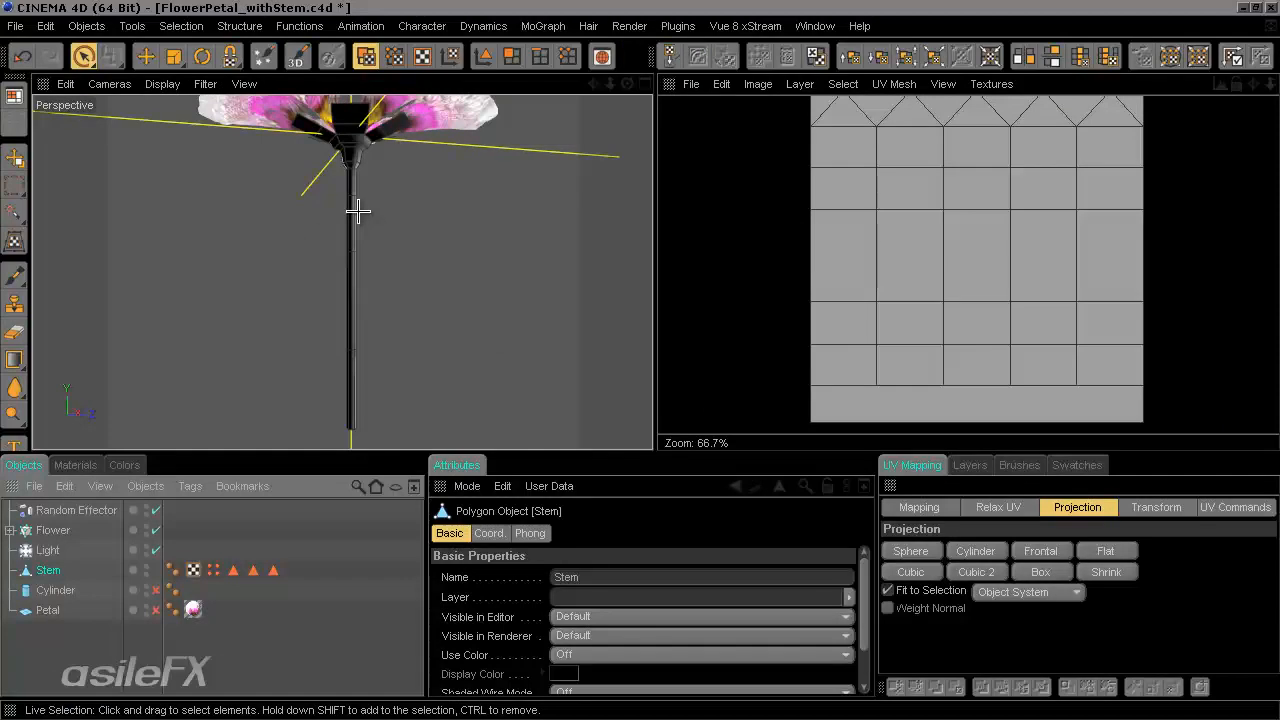
Select the Stem object's polygons stored in its Center selection tag and display them in UV polygon editing mode.
alt+drag(461, 279, 637, 360)
alt+middle_drag(466, 275, 627, 370)
alt+right_drag(459, 275, 637, 360)
alt+drag(457, 274, 640, 358)
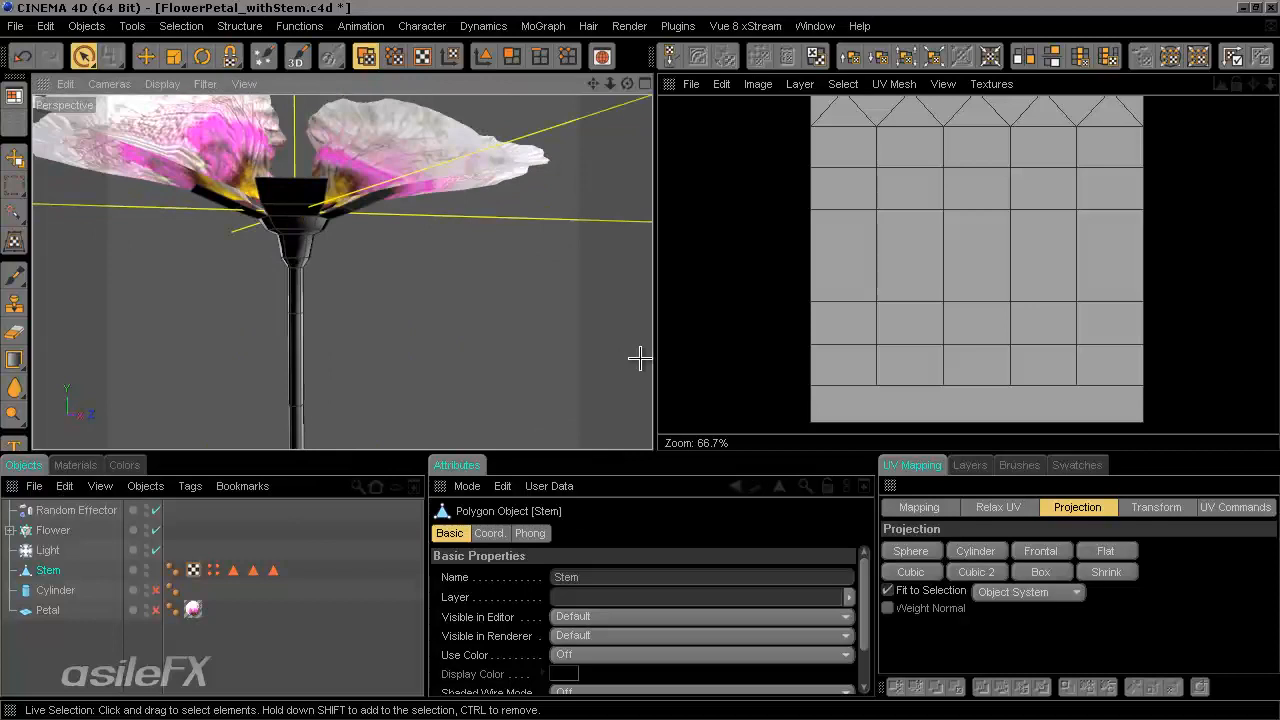
click(52, 574)
click(233, 569)
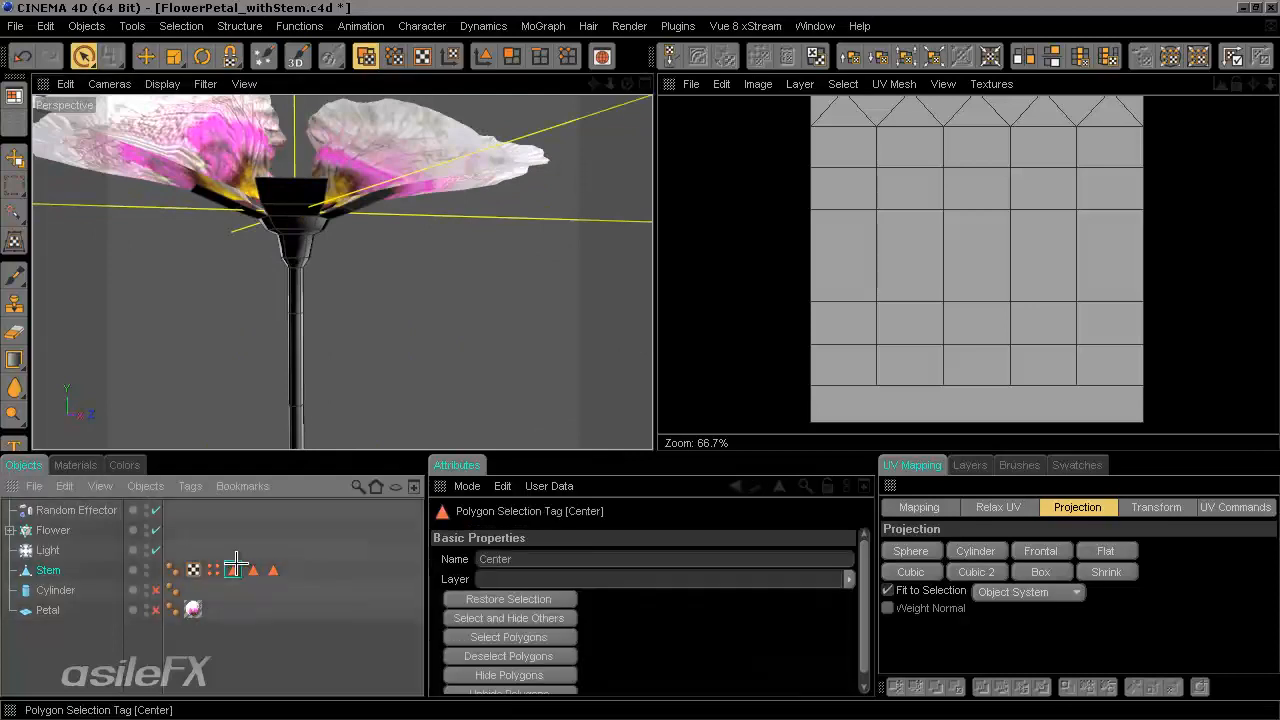
click(527, 637)
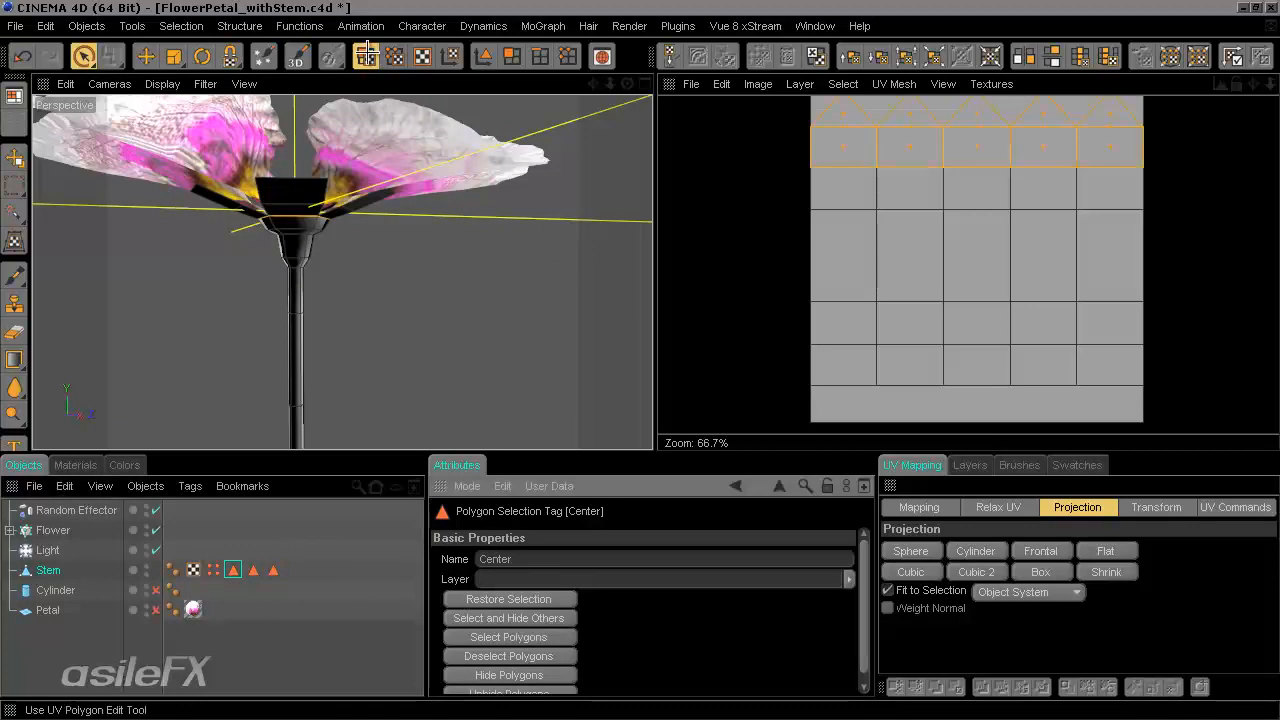
click(517, 56)
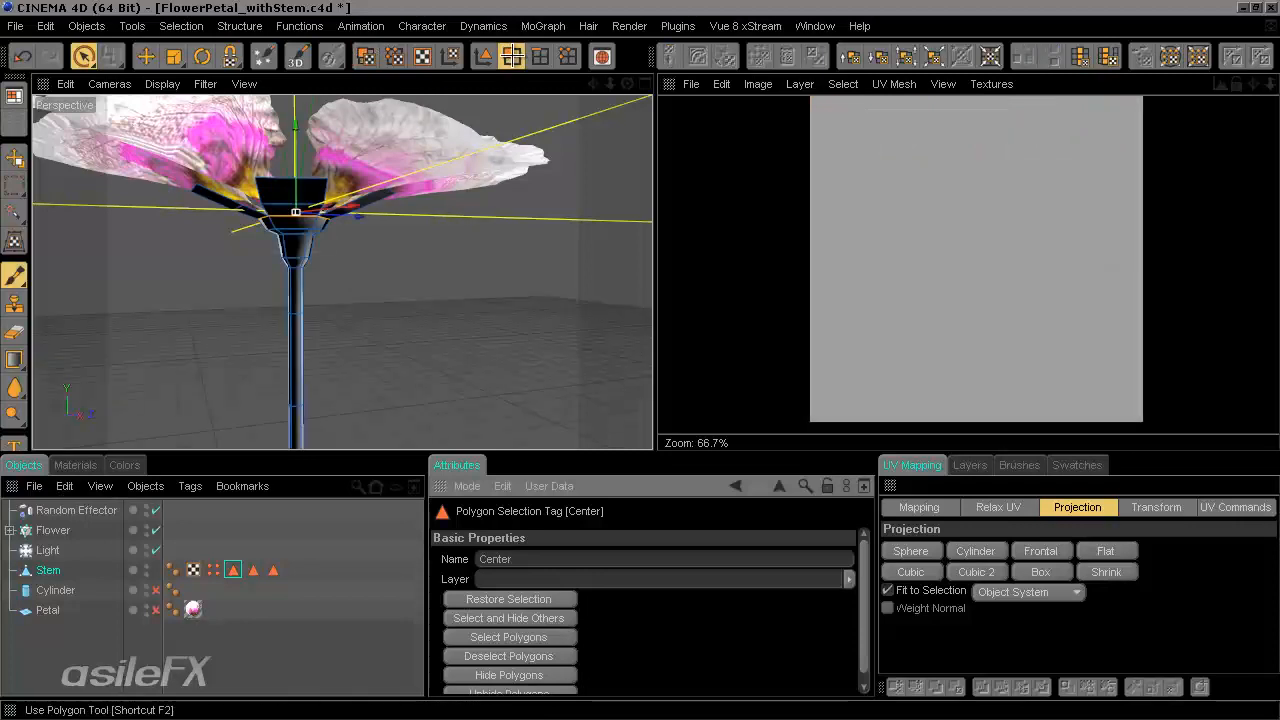
click(368, 56)
alt+drag(400, 309, 449, 259)
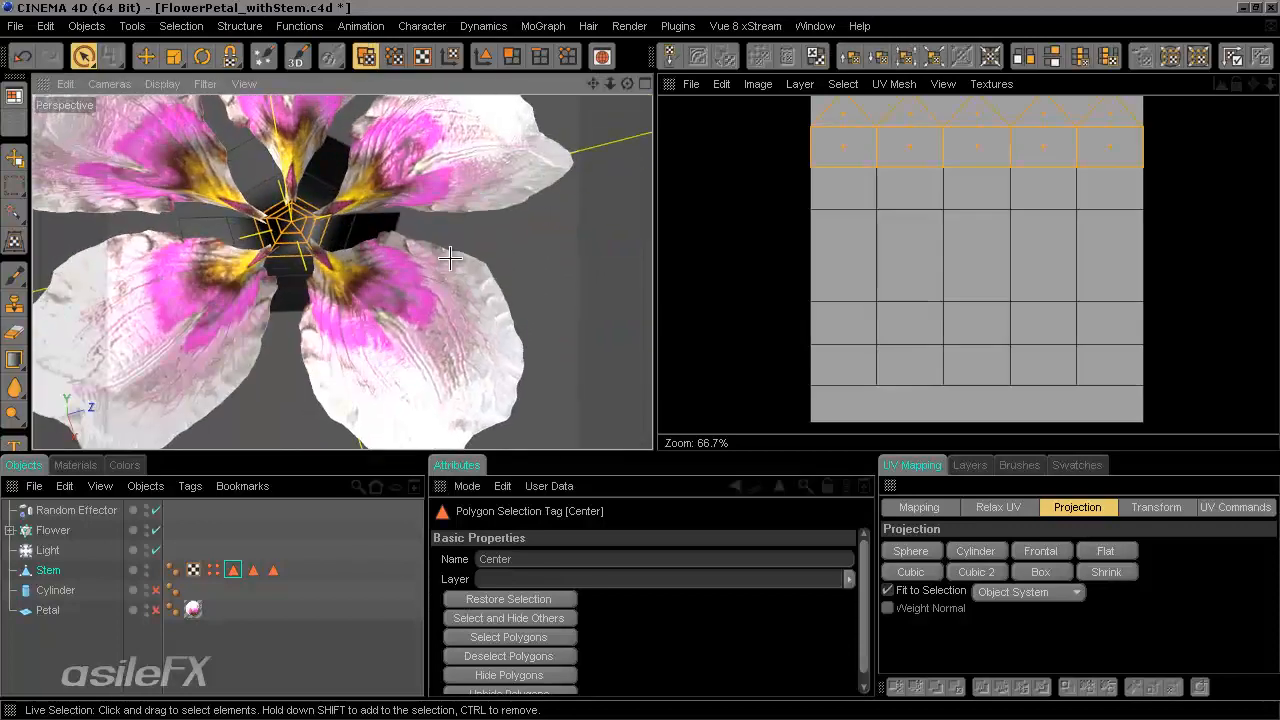
scroll(449, 259, up, 3)
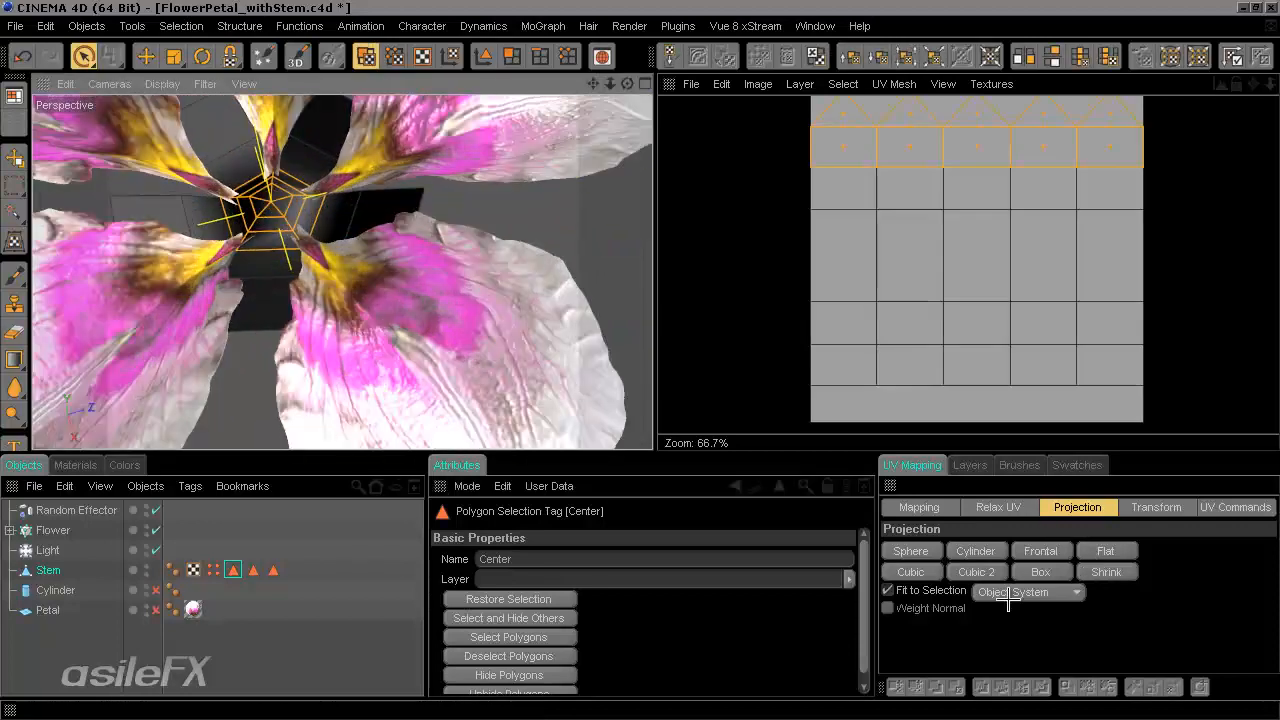
Try the Sphere and Cylinder projections with Object System alignment on the selected centre polygons' UVs.
click(934, 552)
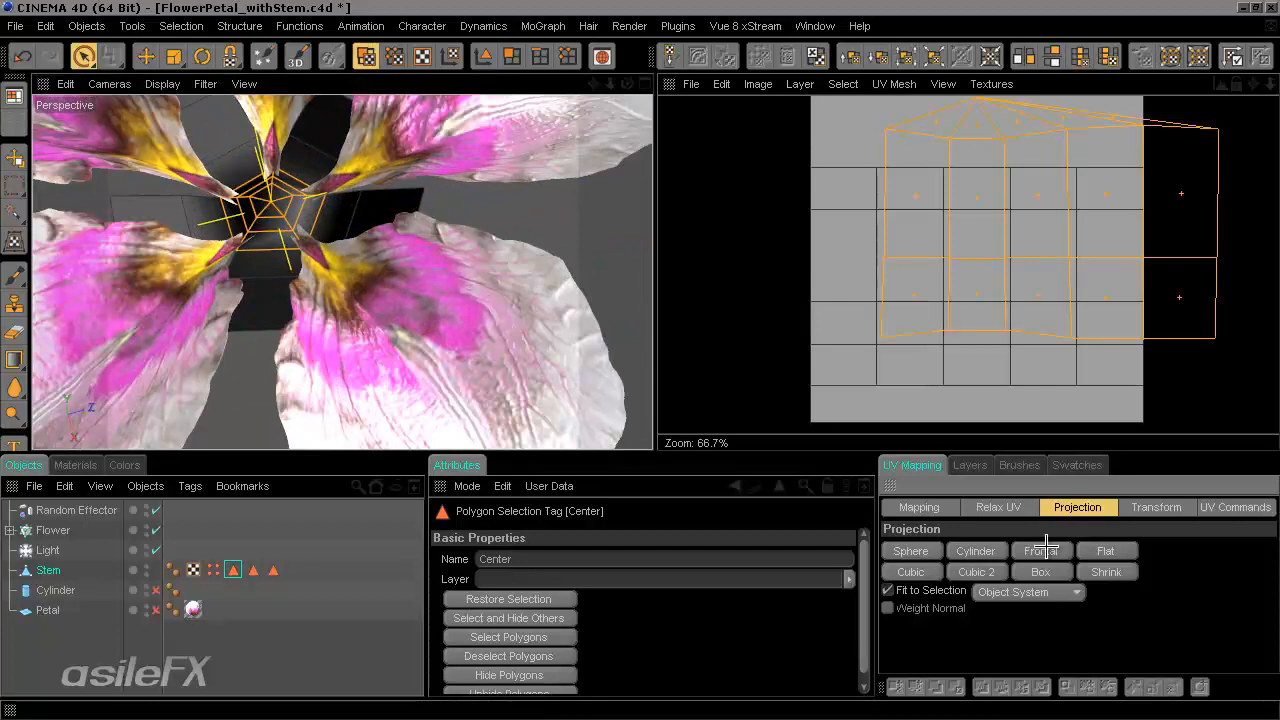
click(982, 550)
click(976, 566)
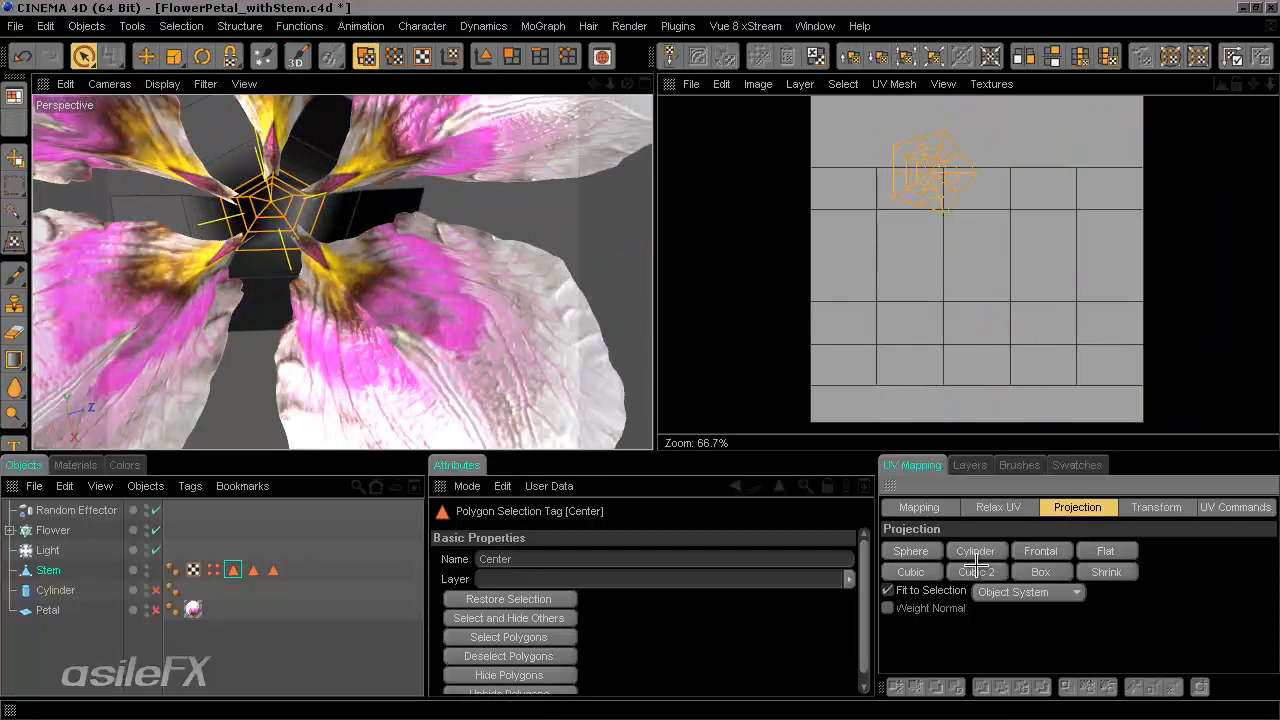
Set the projection alignment to World System and project the centre polygons' UVs as a flat nested pentagon.
click(1028, 592)
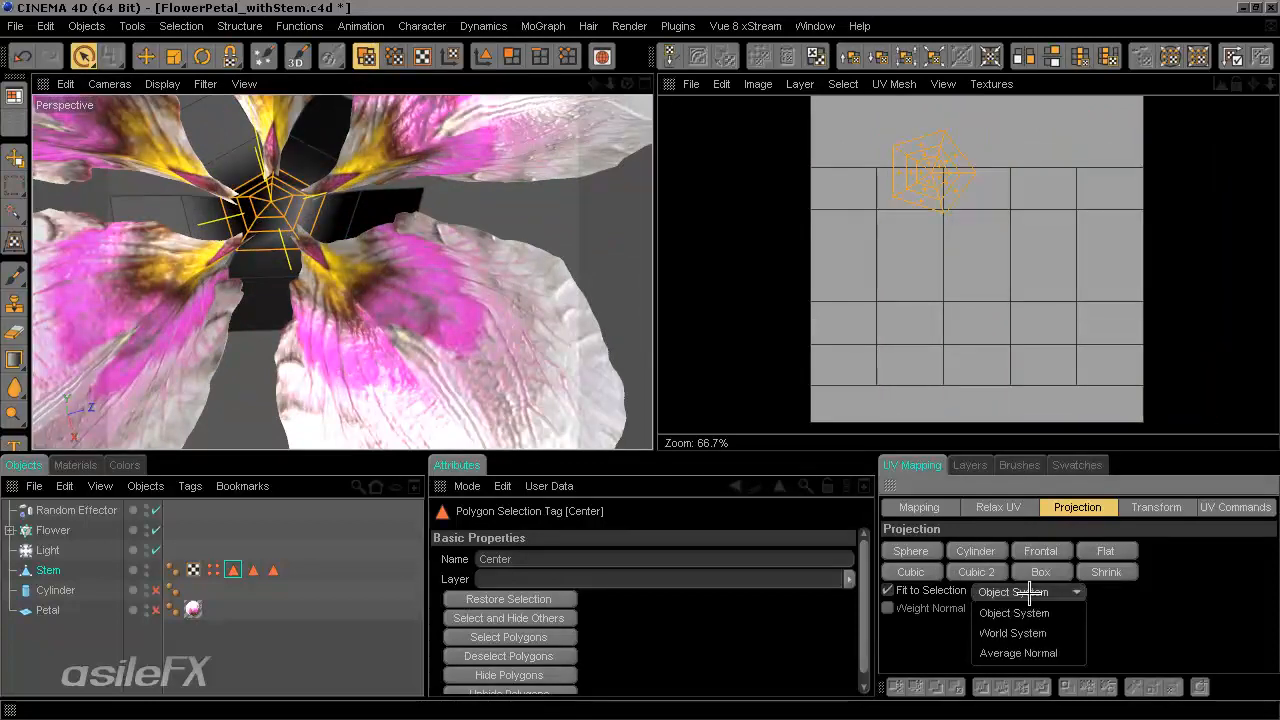
click(1030, 631)
click(990, 568)
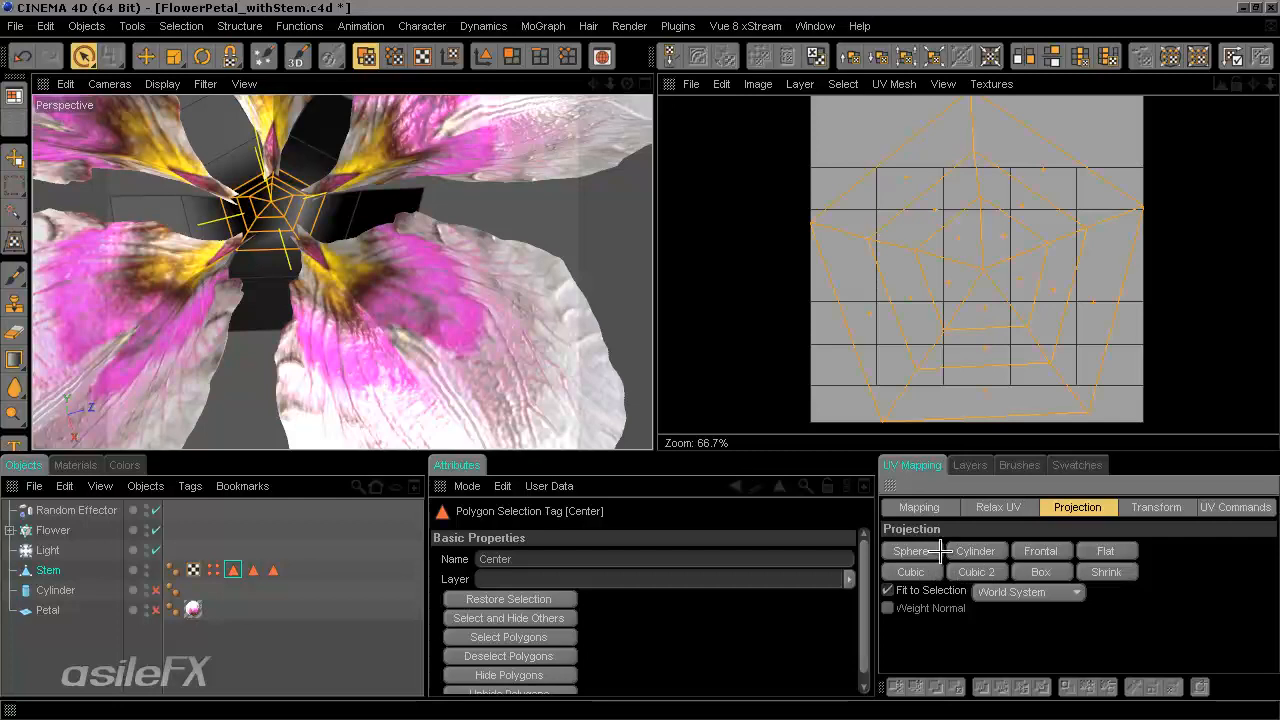
Try Boundary to Circle and Boundary to Quad on the centre's UV pentagon and undo the boundary changes.
click(1236, 508)
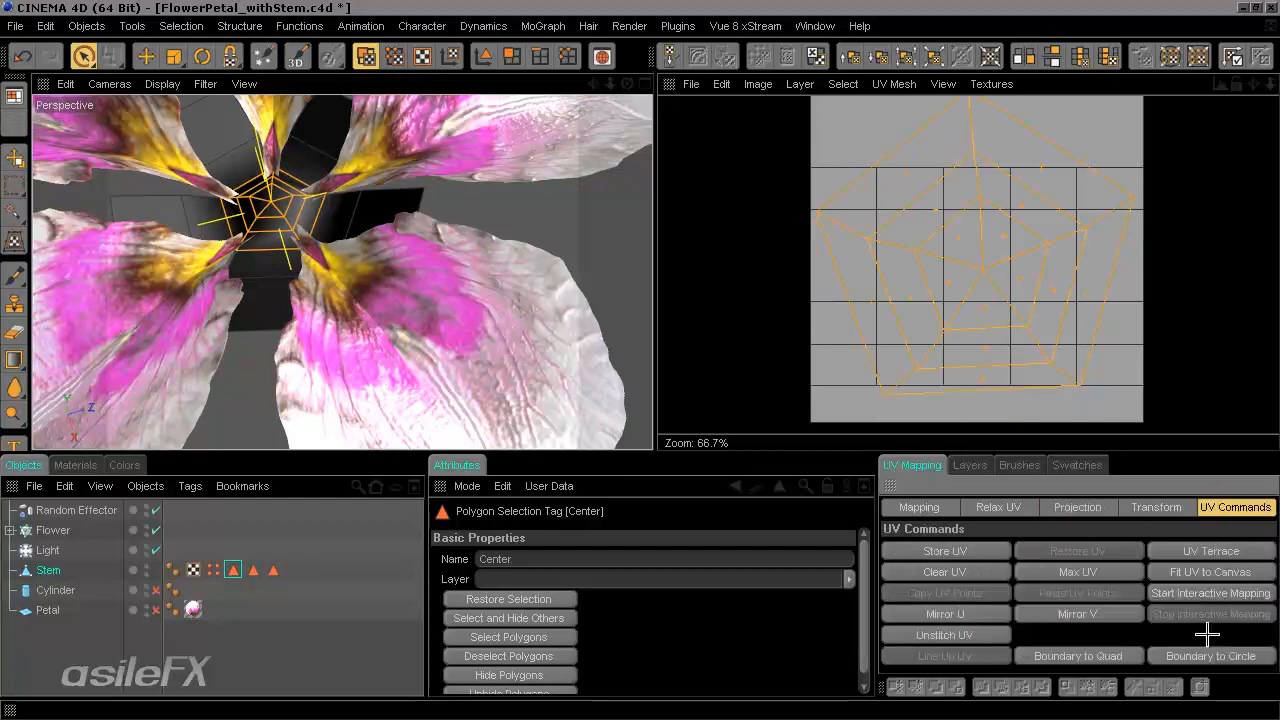
click(1165, 656)
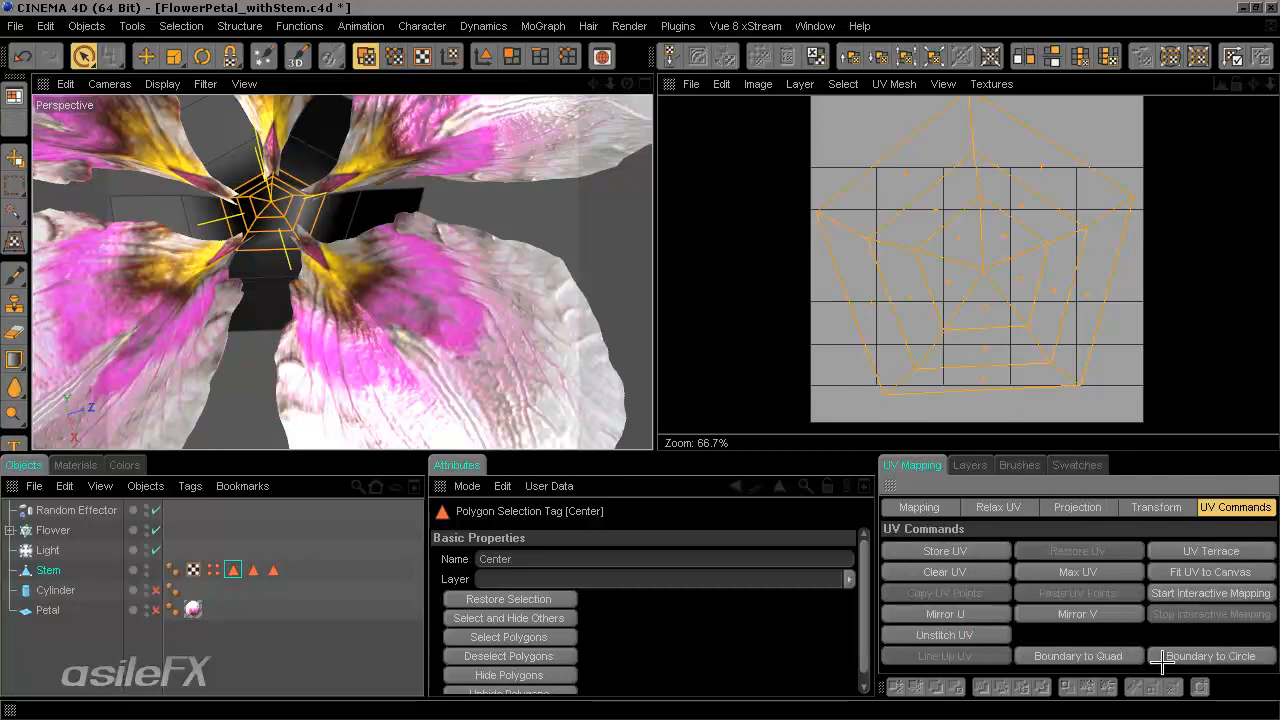
click(1088, 656)
key(ctrl+z)
Fit the centre's UV pentagon to the canvas and scale it down slightly to leave a margin inside the texture edges.
right_click(1243, 571)
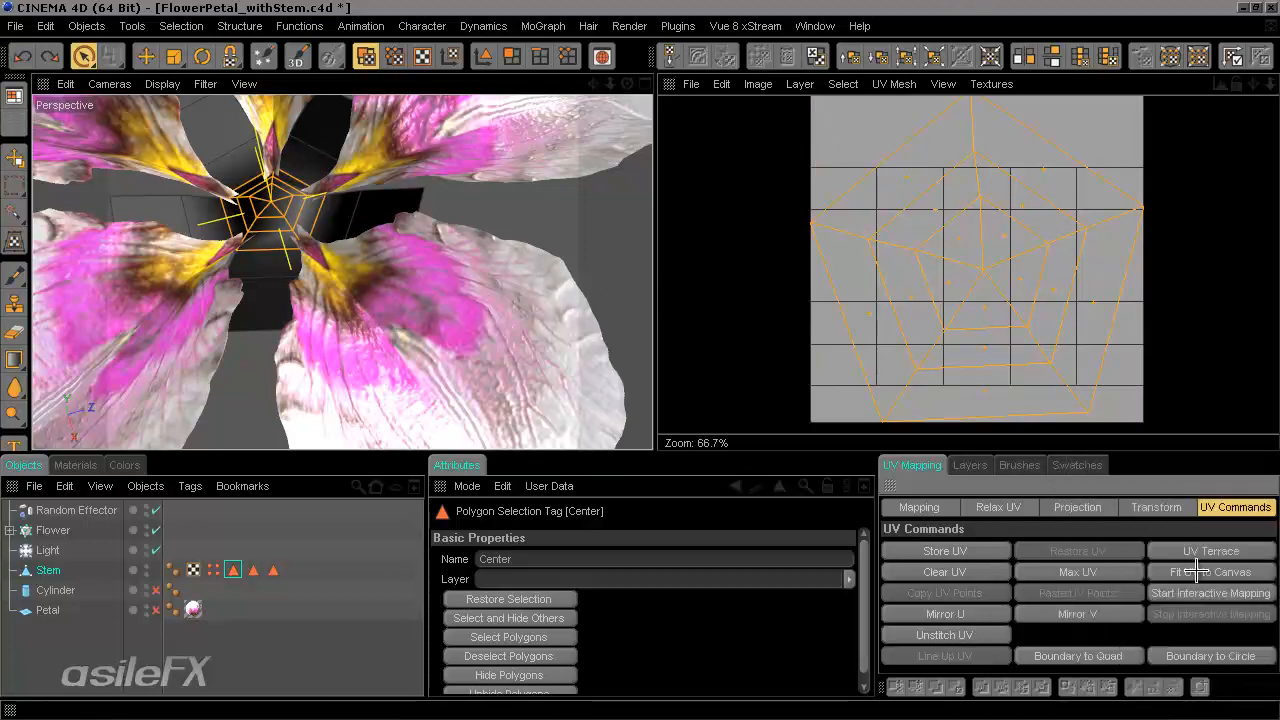
click(1197, 571)
key(t)
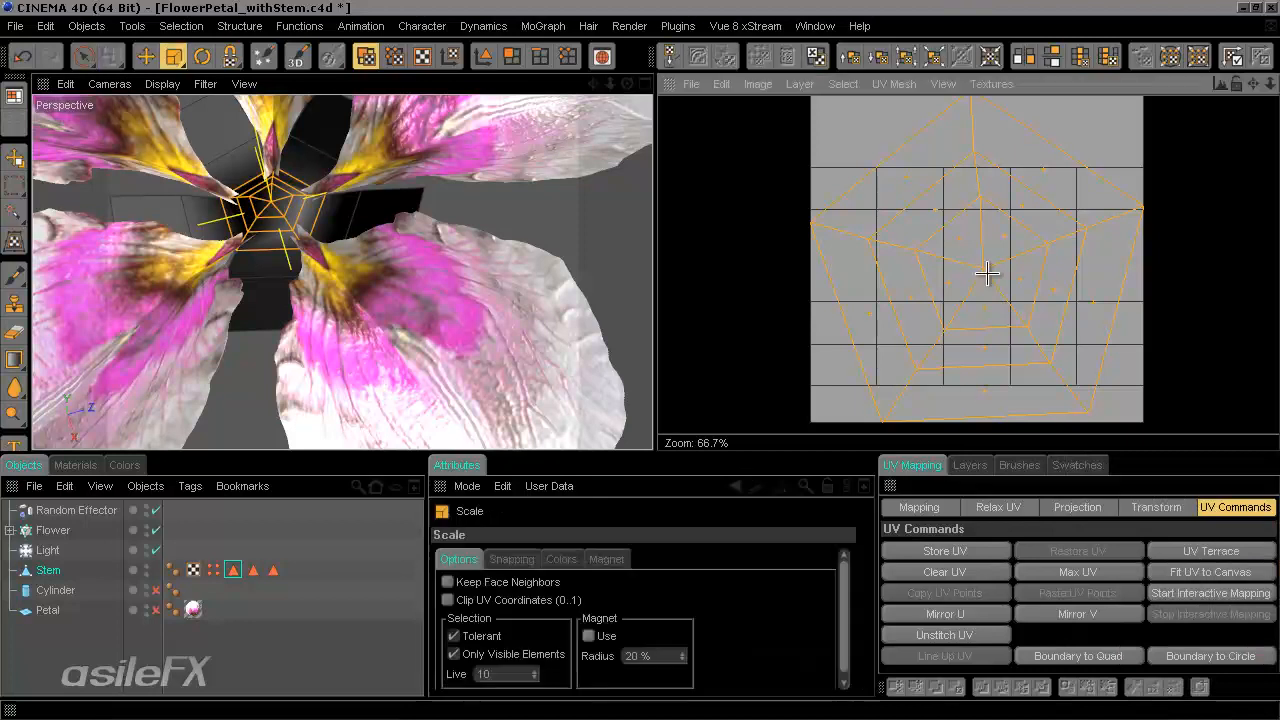
drag(983, 269, 661, 360)
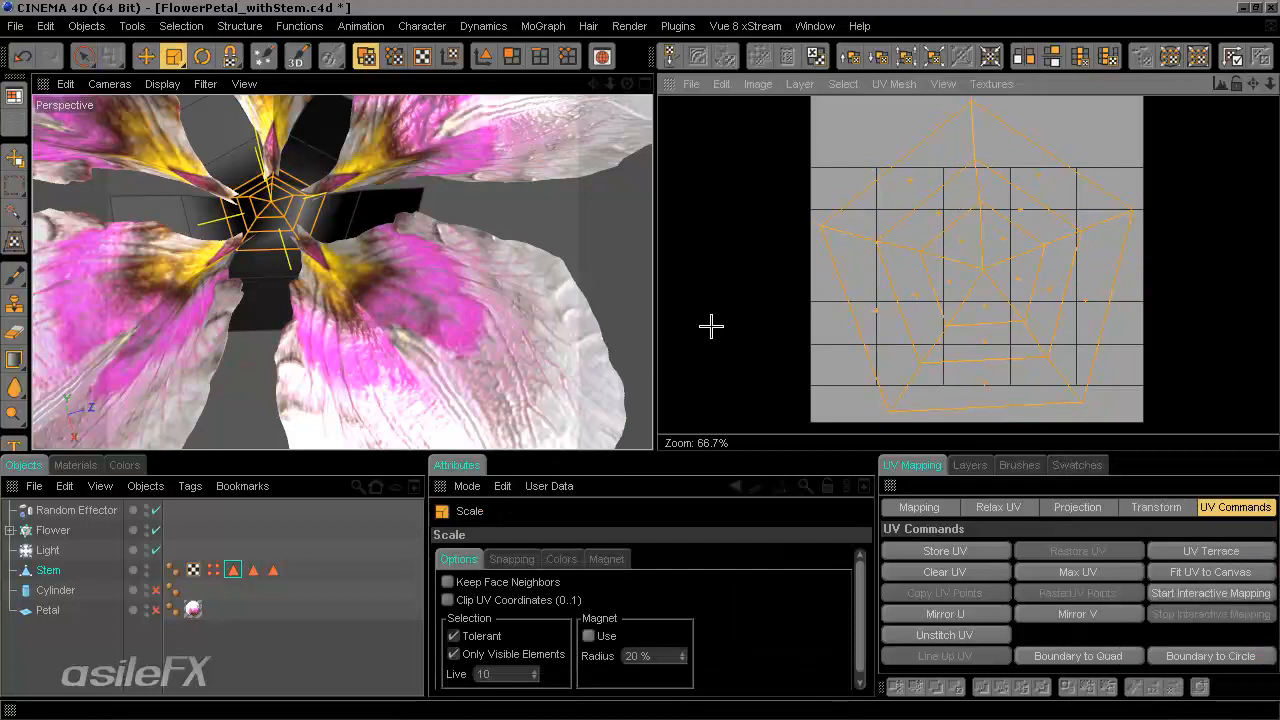
Deselect the centre UVs, select the stalk polygons stored in the Stem selection tag, and bring up the UV projection options.
alt+drag(349, 323, 640, 361)
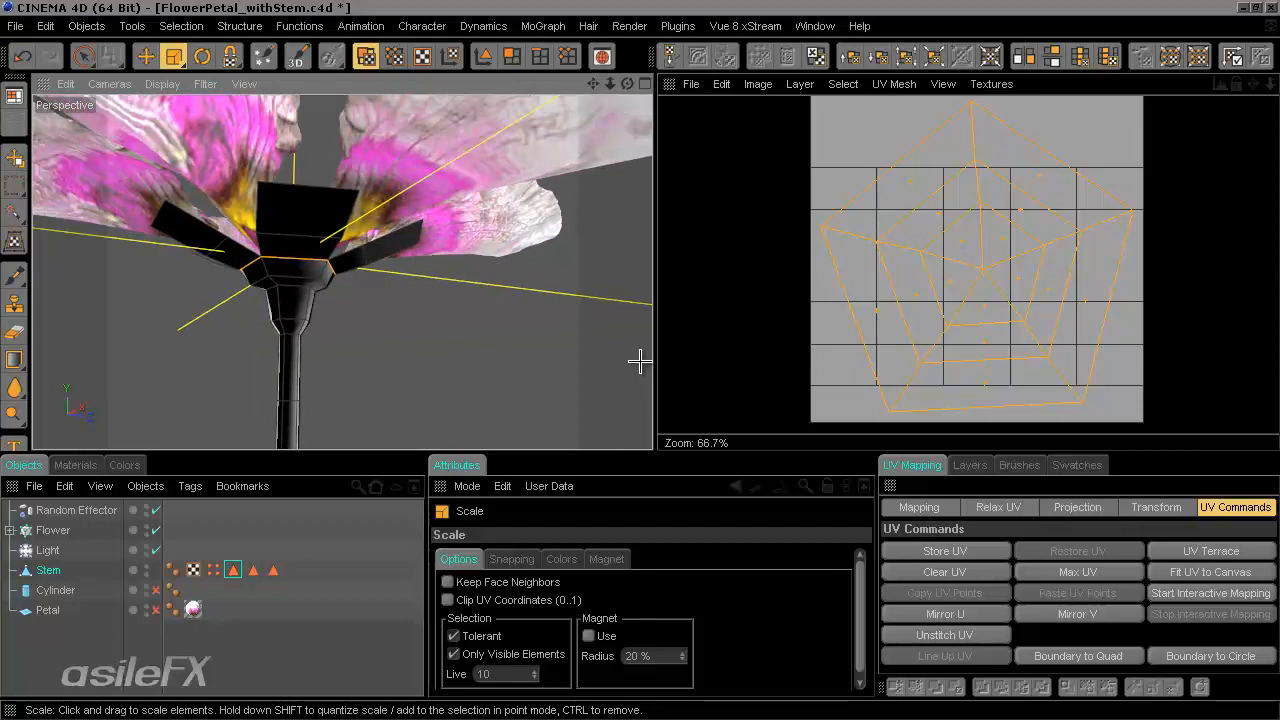
mouse_move(380, 314)
alt+mouse_down()
mouse_move(640, 371)
mouse_move(640, 349)
mouse_move(394, 318)
alt+mouse_up()
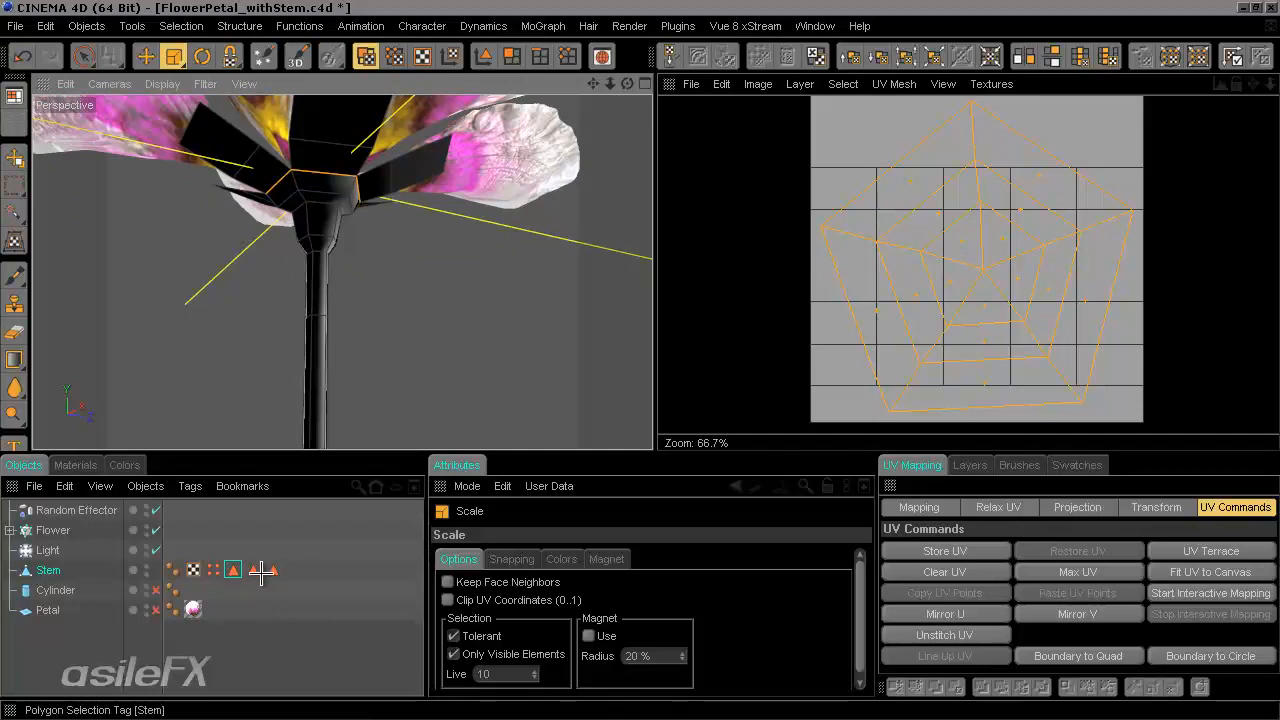
click(83, 56)
click(169, 320)
click(253, 570)
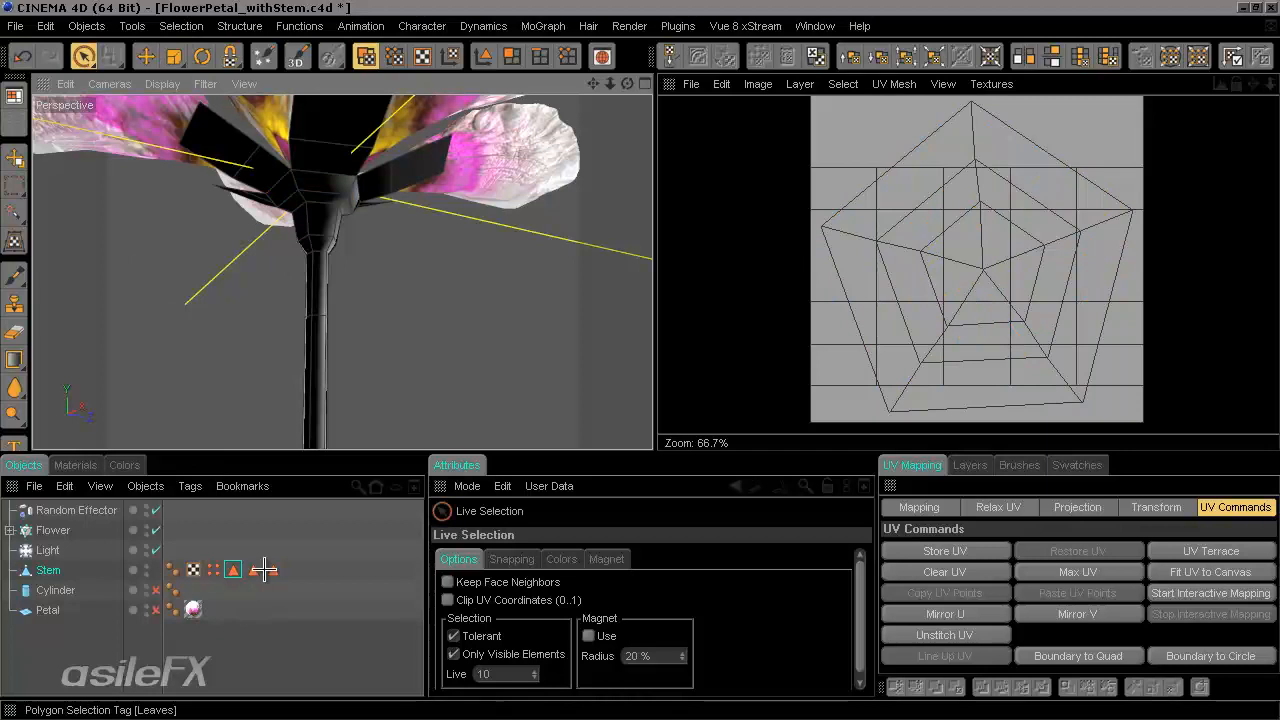
click(558, 640)
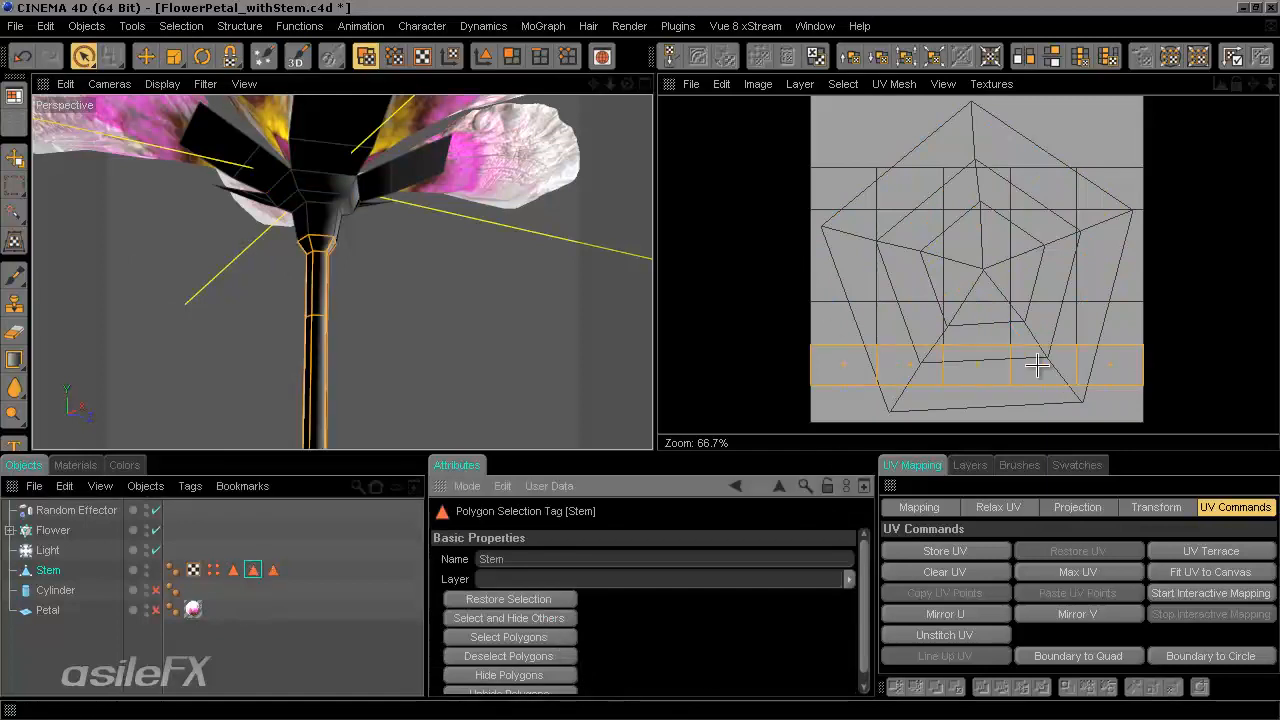
click(1085, 507)
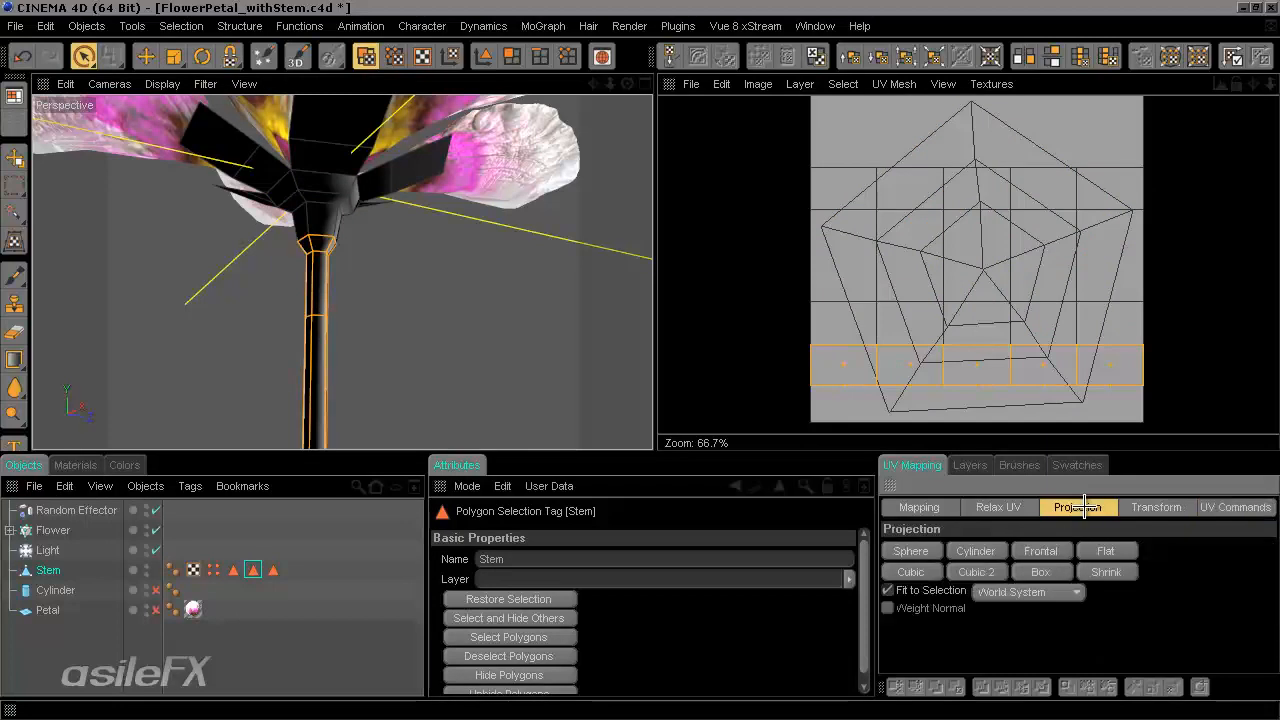
Try a Cylinder projection on the selected stalk polygons' UVs with the alignment set to Average Normal.
click(1024, 592)
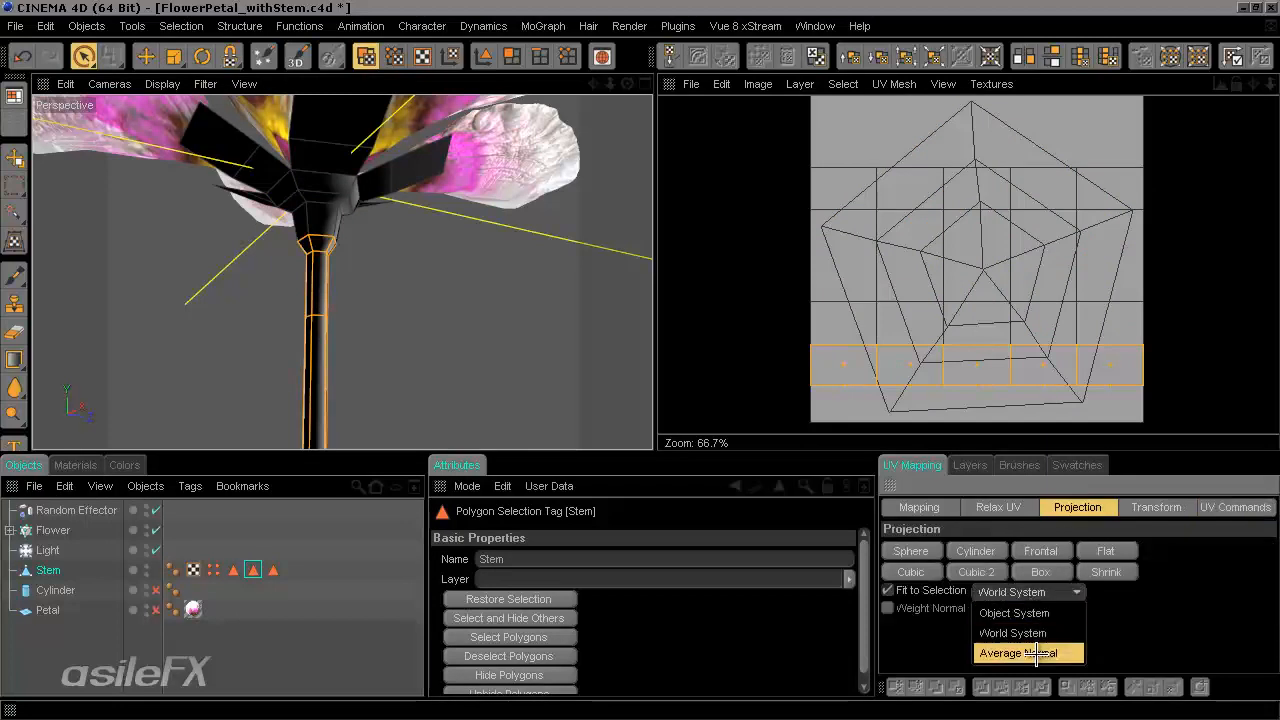
click(1016, 651)
click(977, 552)
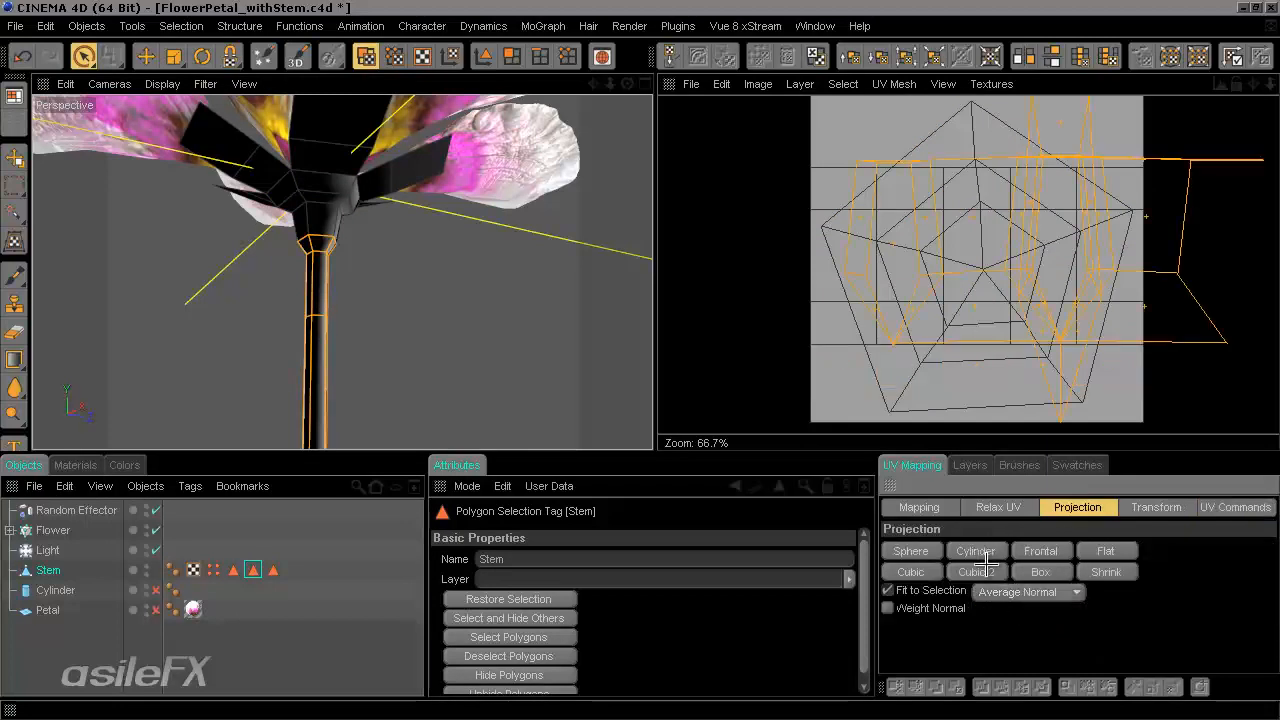
Set the projection alignment to World System and project the stalk polygons' UVs with the Cylinder projection.
click(997, 592)
click(1010, 611)
click(990, 551)
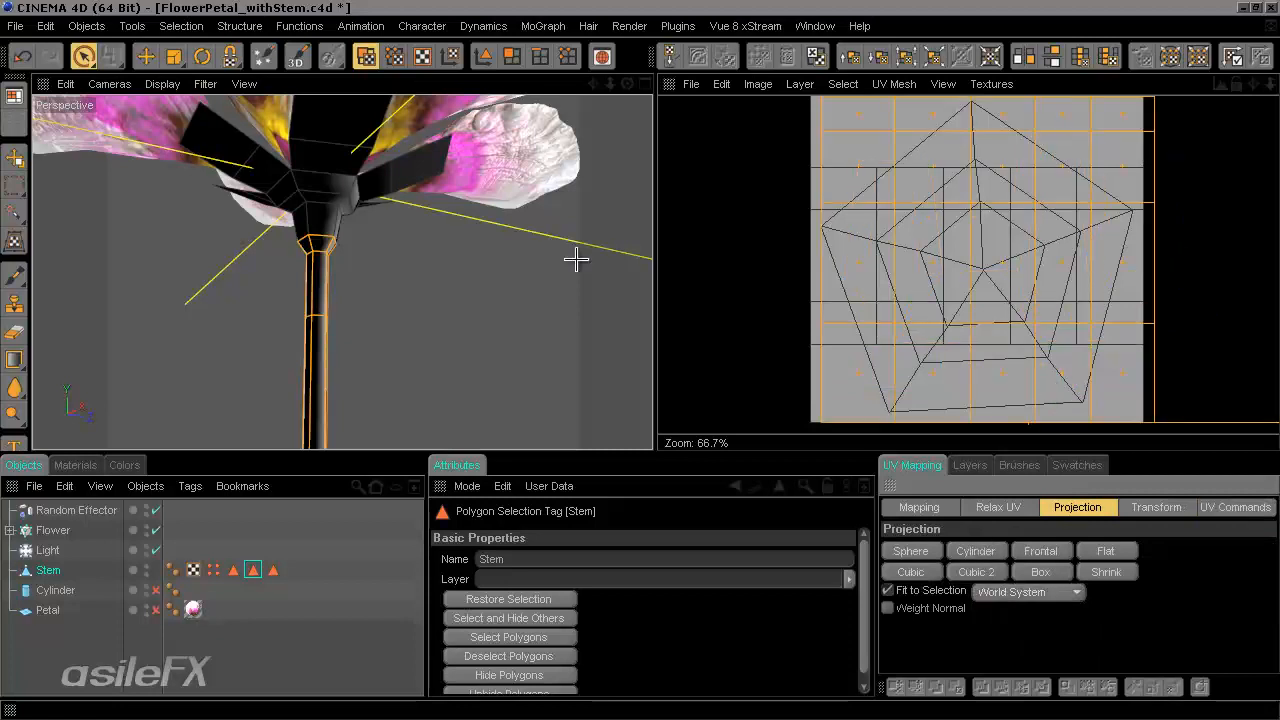
Inspect the bottom end of the stalk and fit the stalk's UVs to the canvas.
alt+middle_drag(416, 340, 640, 364)
alt+drag(640, 364, 639, 357)
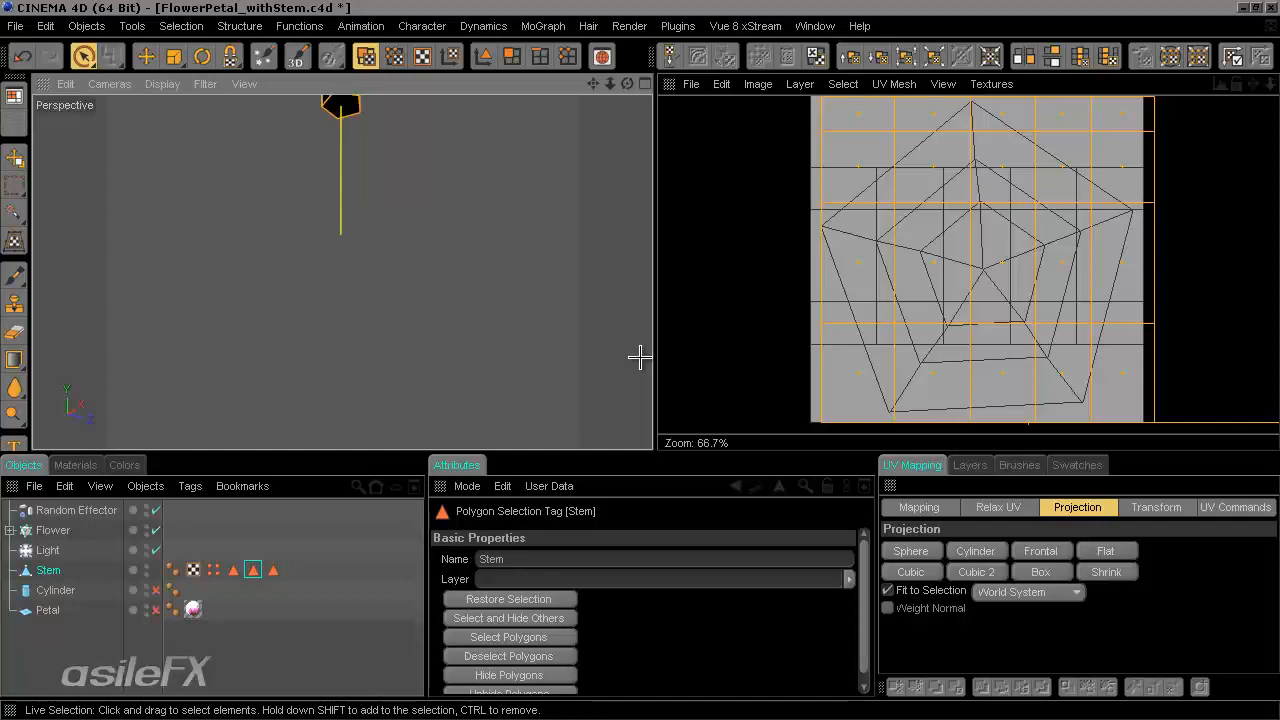
alt+middle_drag(639, 357, 639, 364)
scroll(431, 287, up, 3)
alt+middle_drag(431, 287, 435, 354)
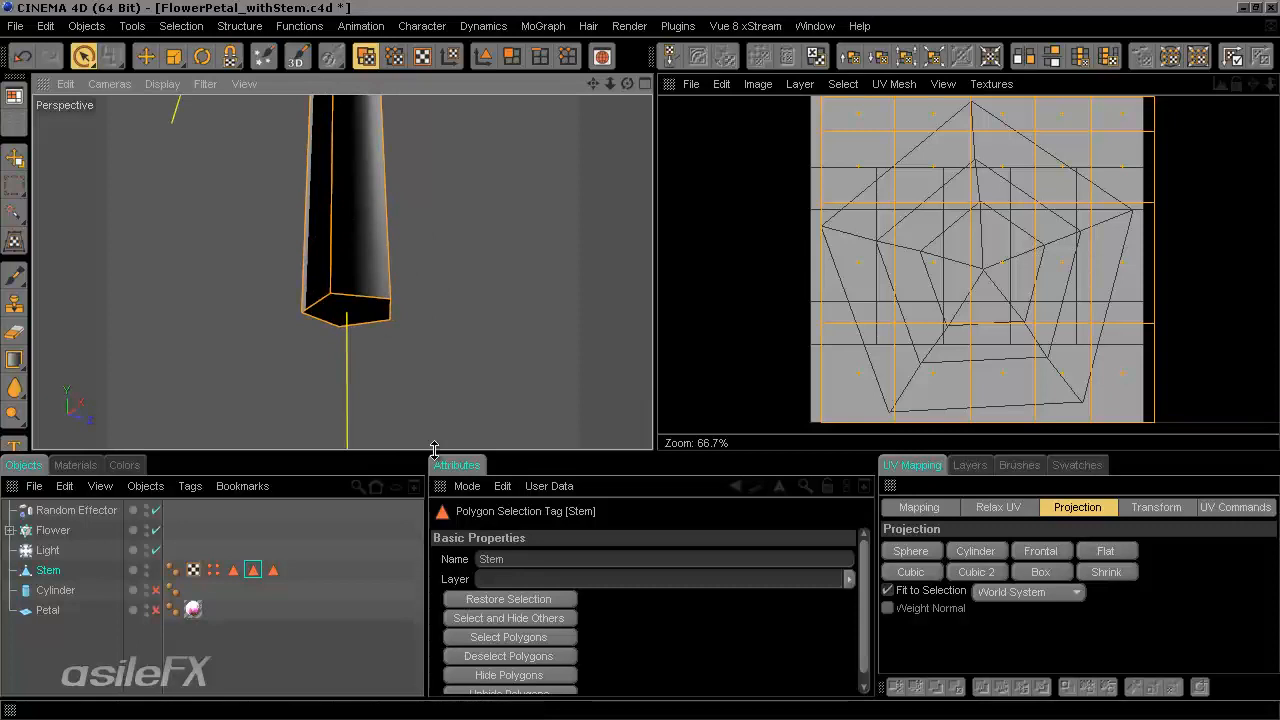
click(1214, 508)
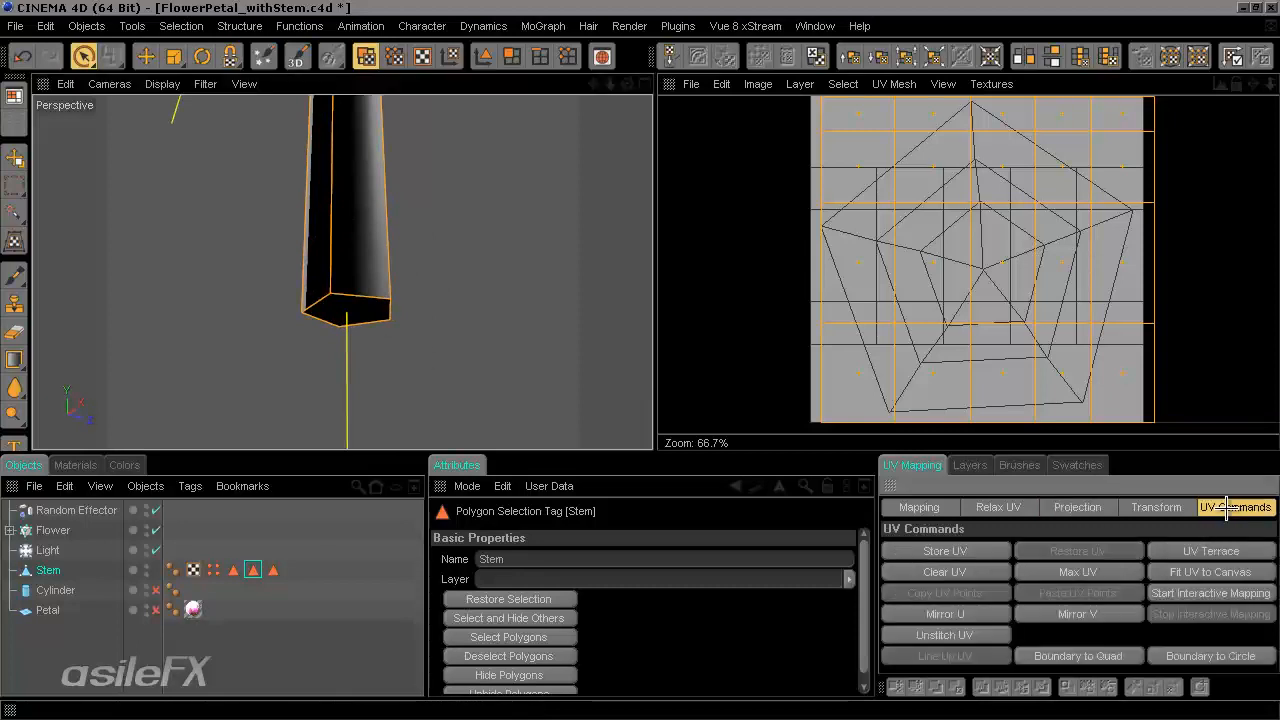
click(1236, 572)
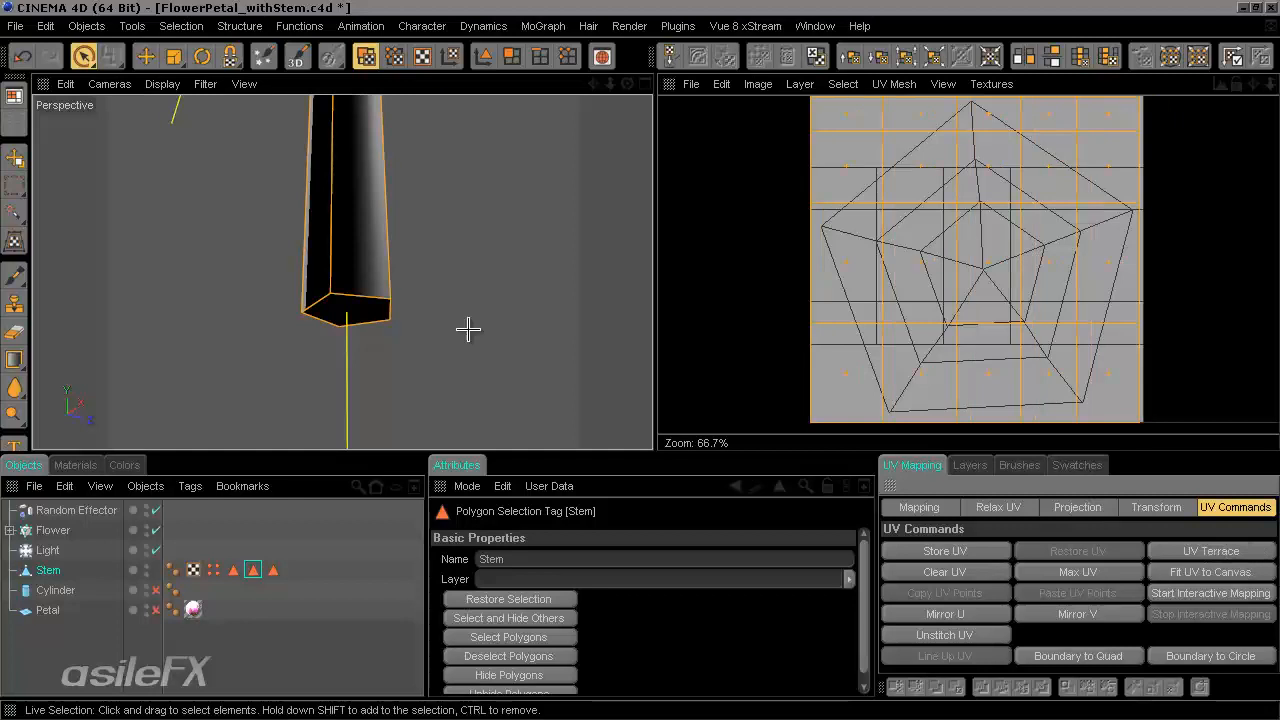
Select the stalk's bottom cap polygon and project its UVs with the Flat projection aligned to Average Normal.
alt+drag(343, 291, 640, 357)
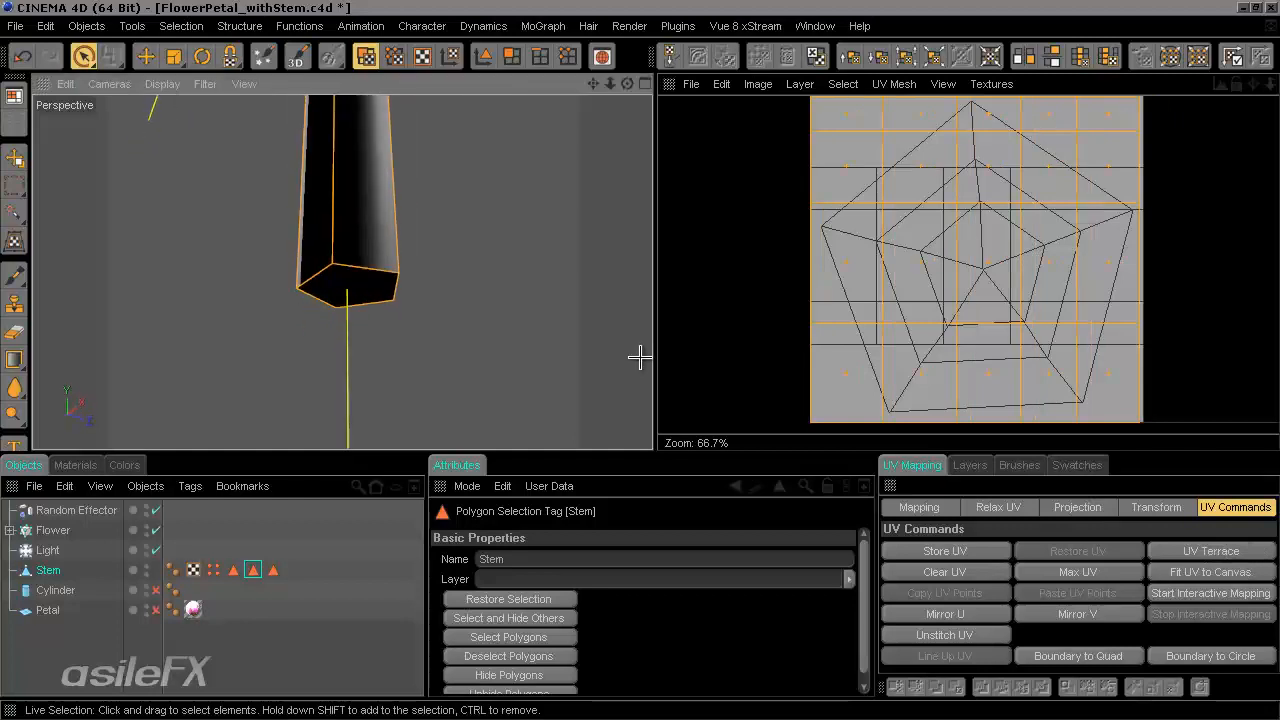
click(365, 287)
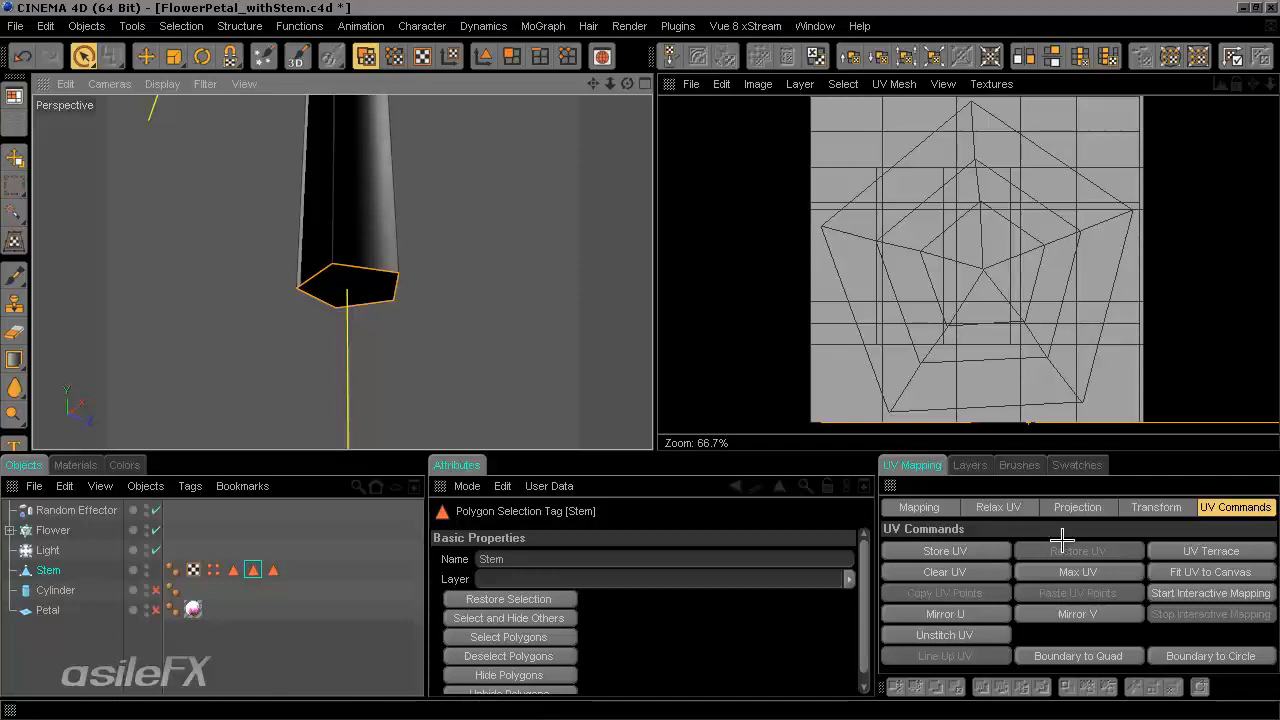
click(1070, 507)
click(1035, 592)
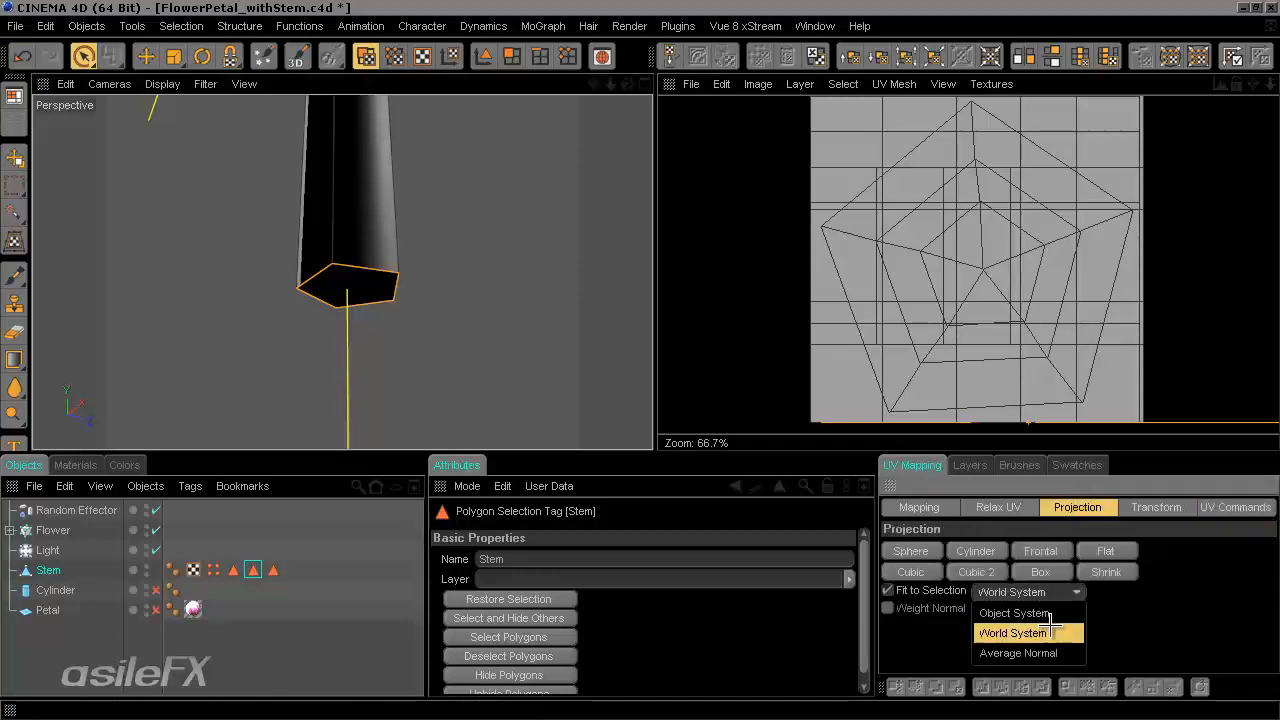
click(1030, 653)
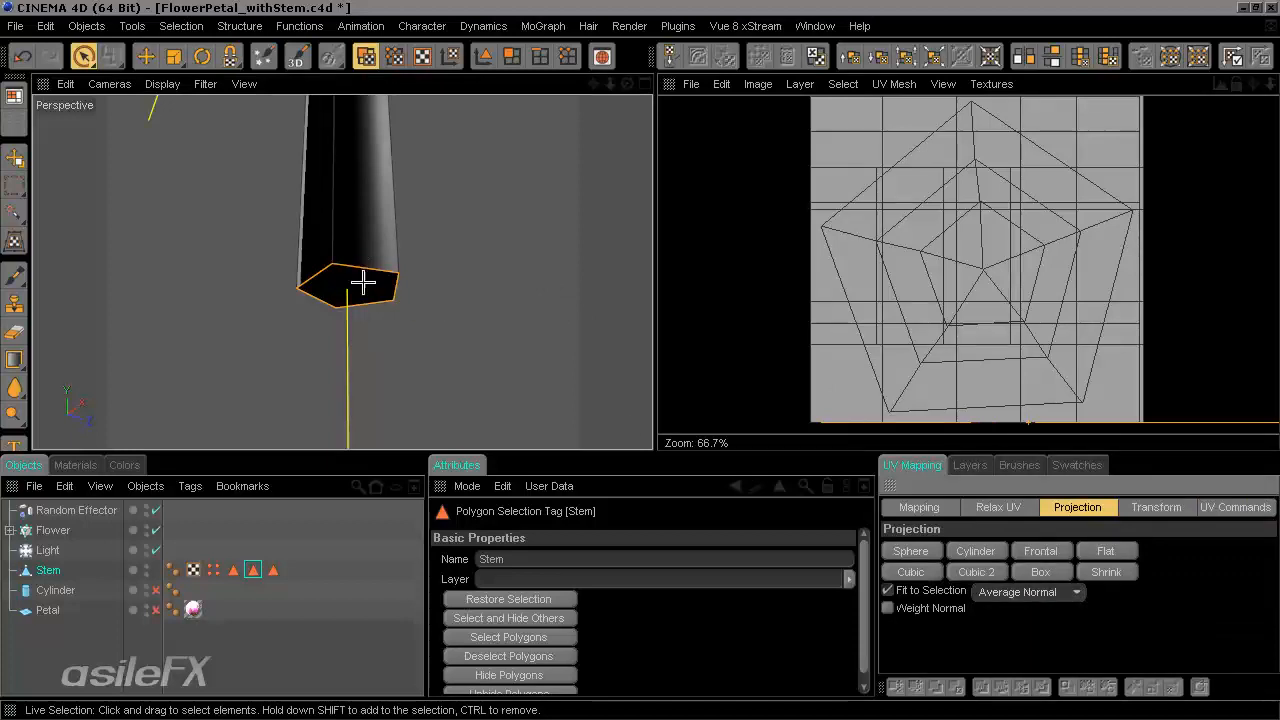
click(1056, 546)
click(1112, 549)
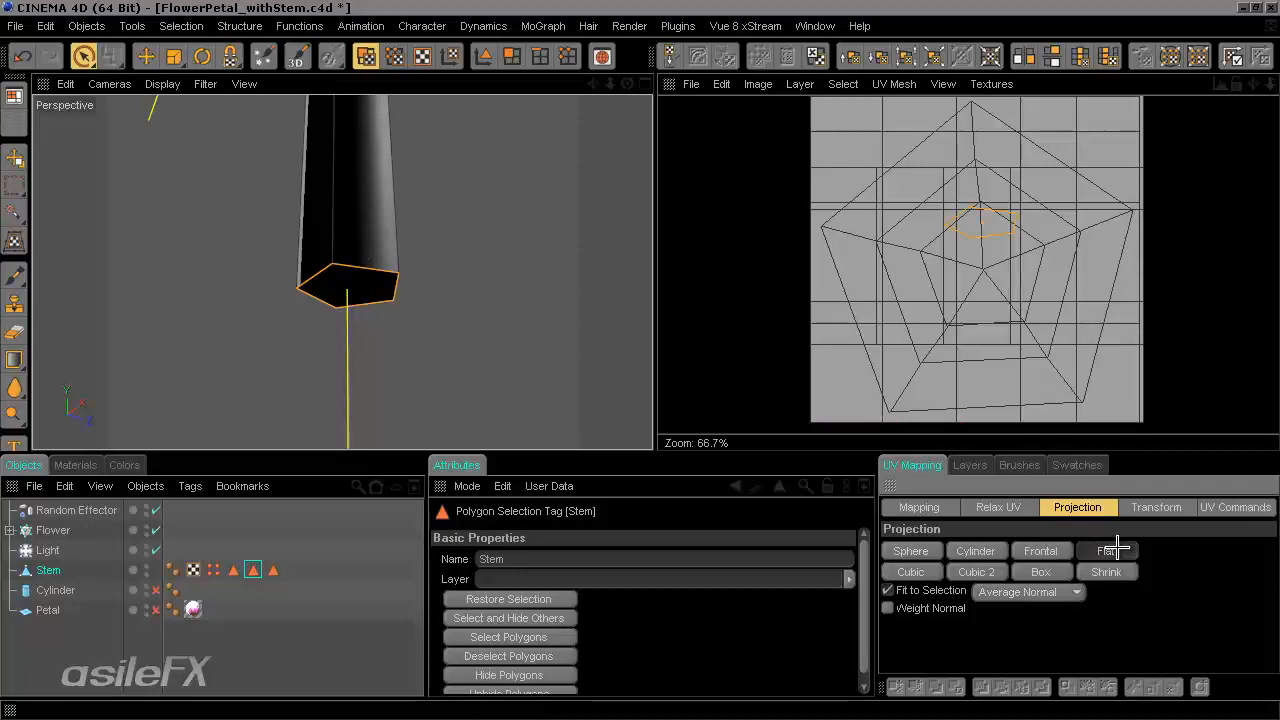
click(1116, 571)
Enlarge the cap's UV pentagon, move it into the lower-right corner of the texture, and deselect the cap.
key(t)
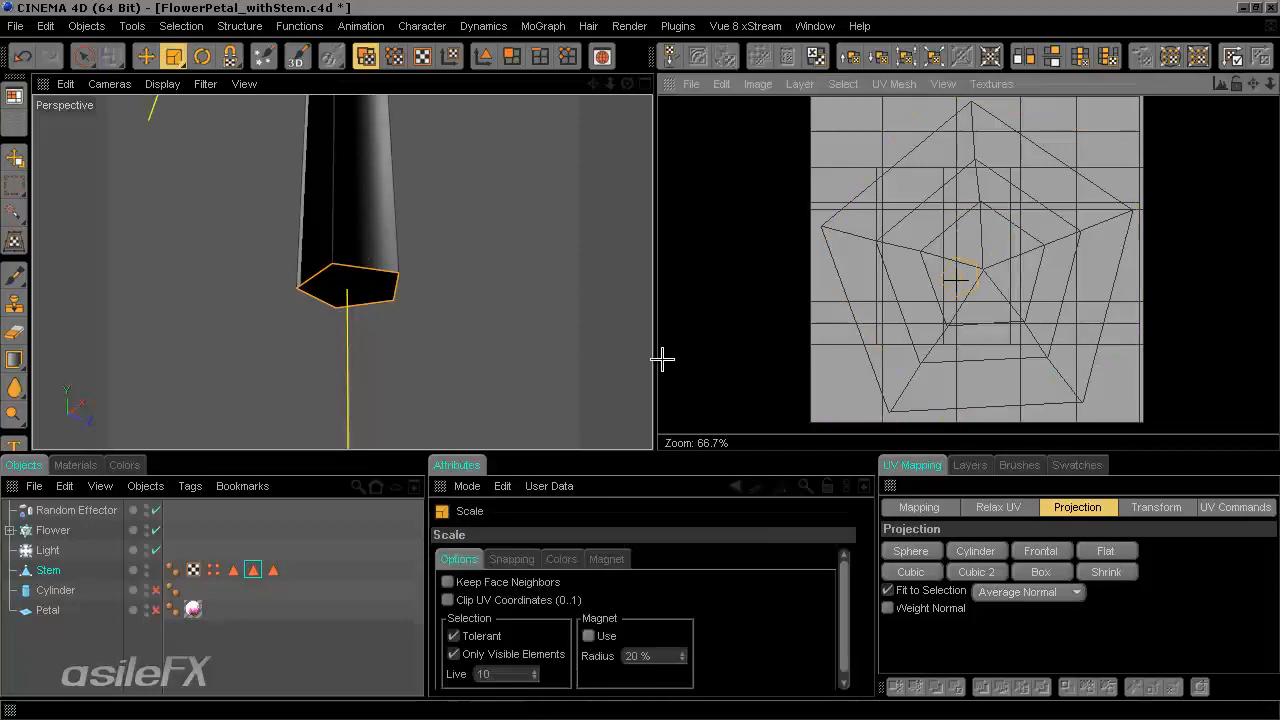
key(e)
drag(986, 248, 1074, 333)
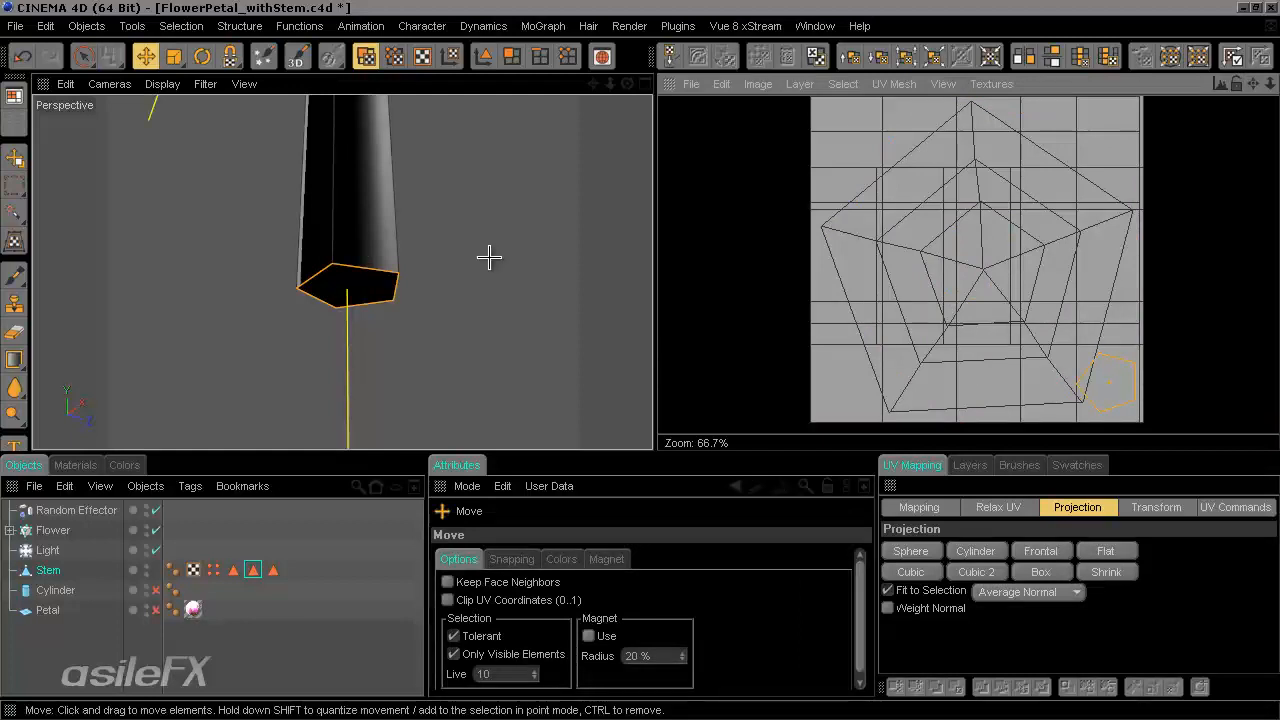
alt+drag(460, 234, 640, 363)
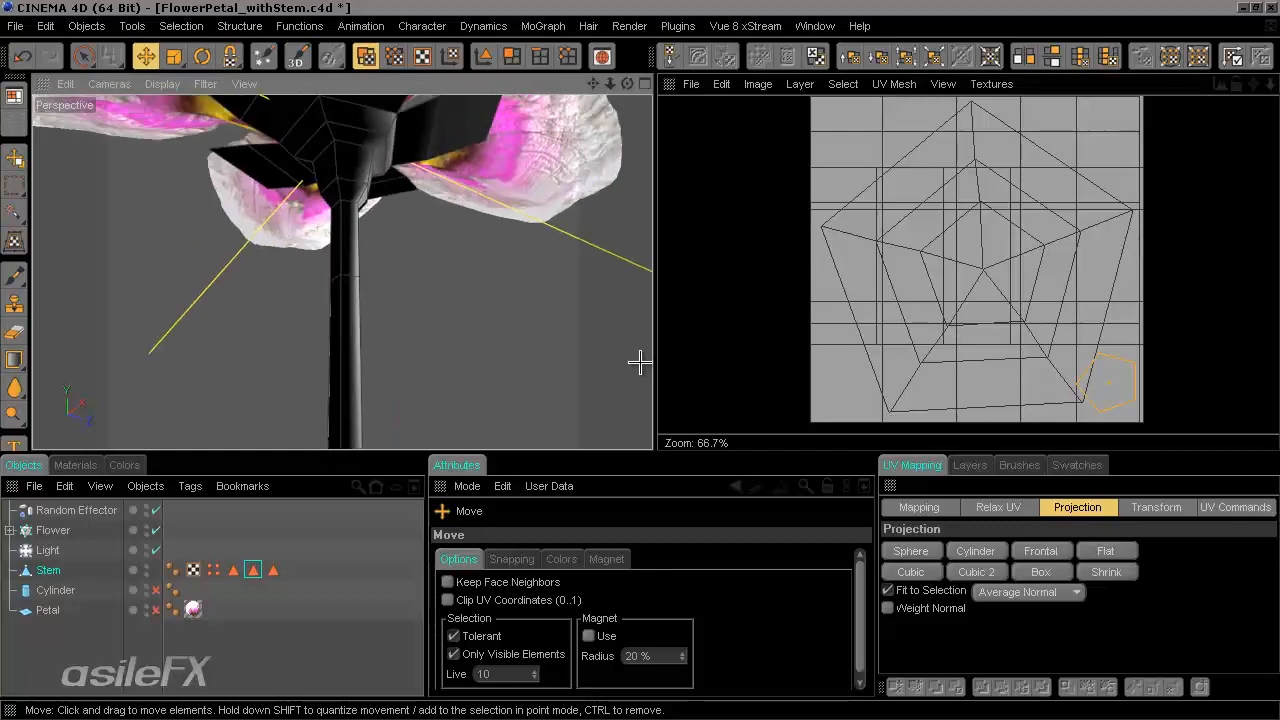
click(84, 56)
click(537, 326)
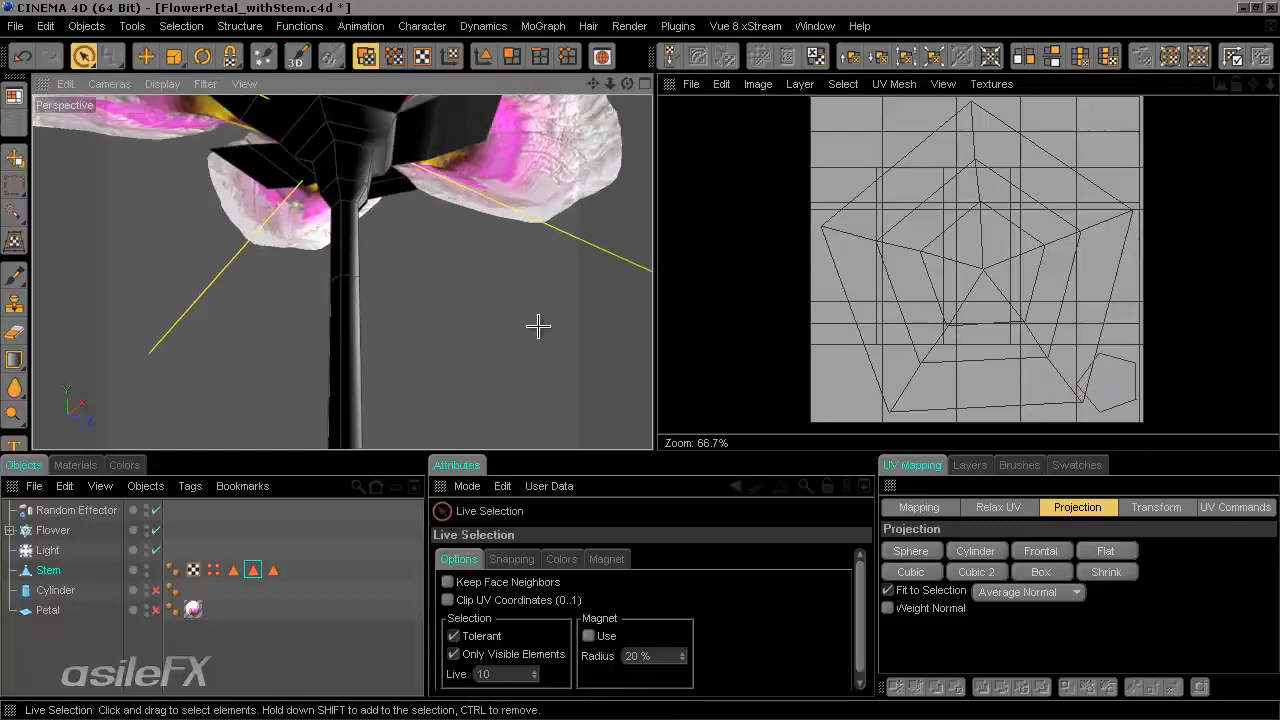
Select the polygons stored in the Leaves selection tag and view them on the model from below.
alt+drag(497, 298, 643, 360)
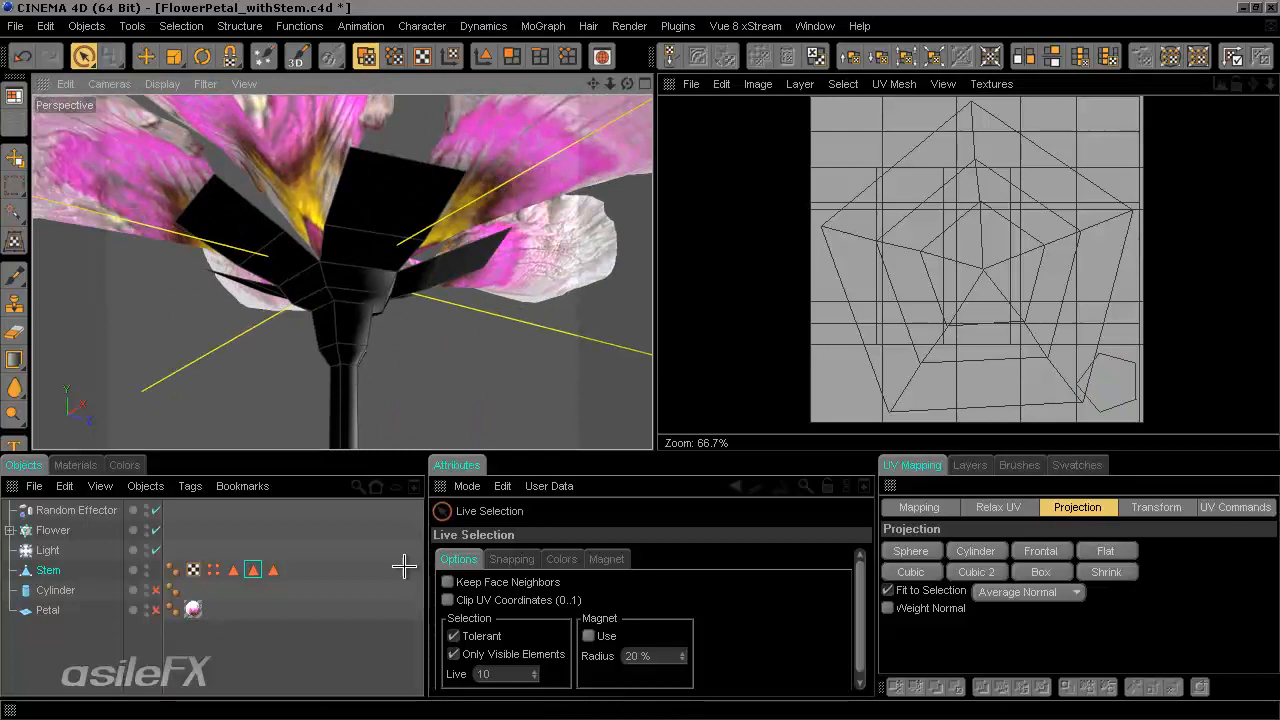
click(273, 570)
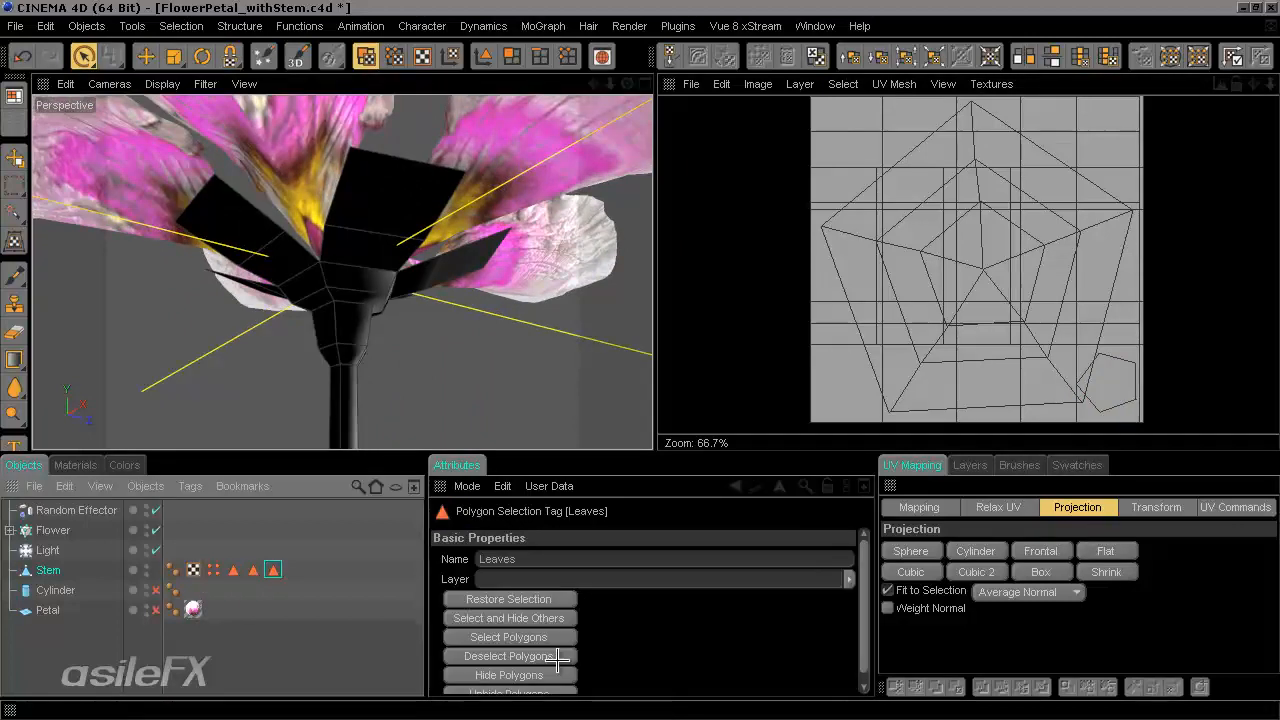
click(509, 637)
alt+drag(640, 357, 533, 342)
alt+drag(640, 360, 351, 237)
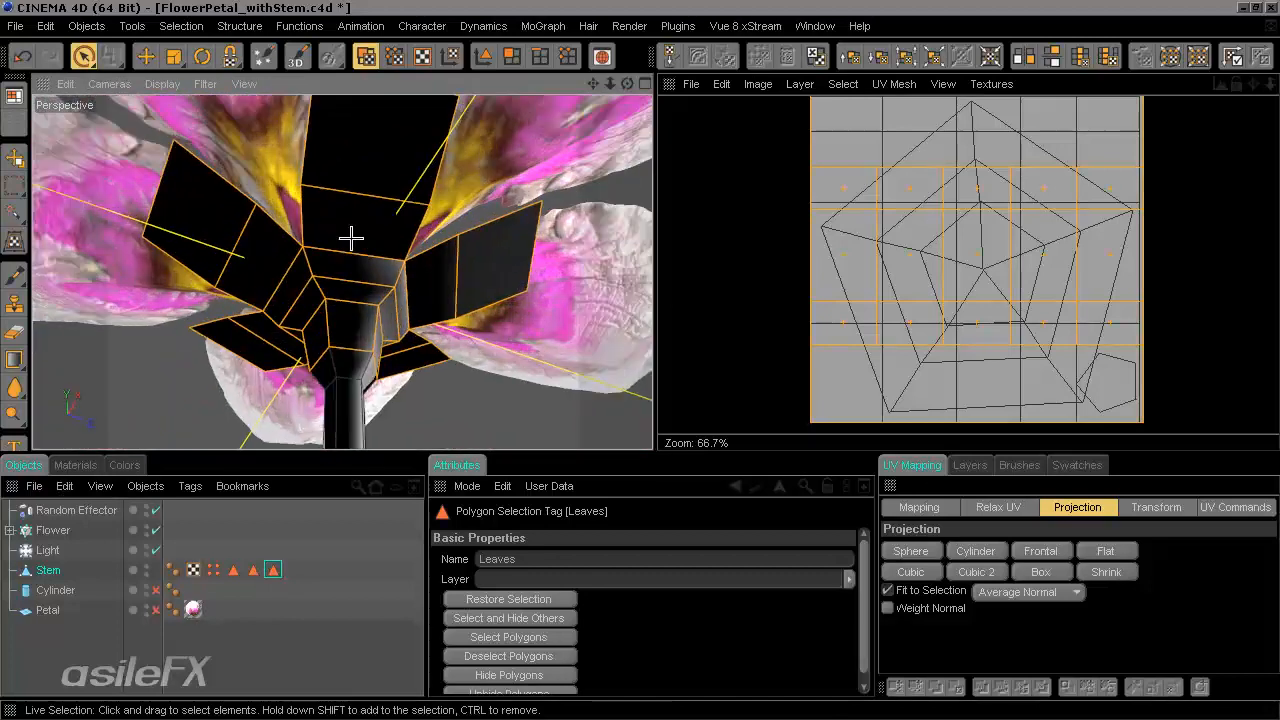
alt+right_drag(351, 237, 372, 247)
alt+drag(520, 277, 511, 291)
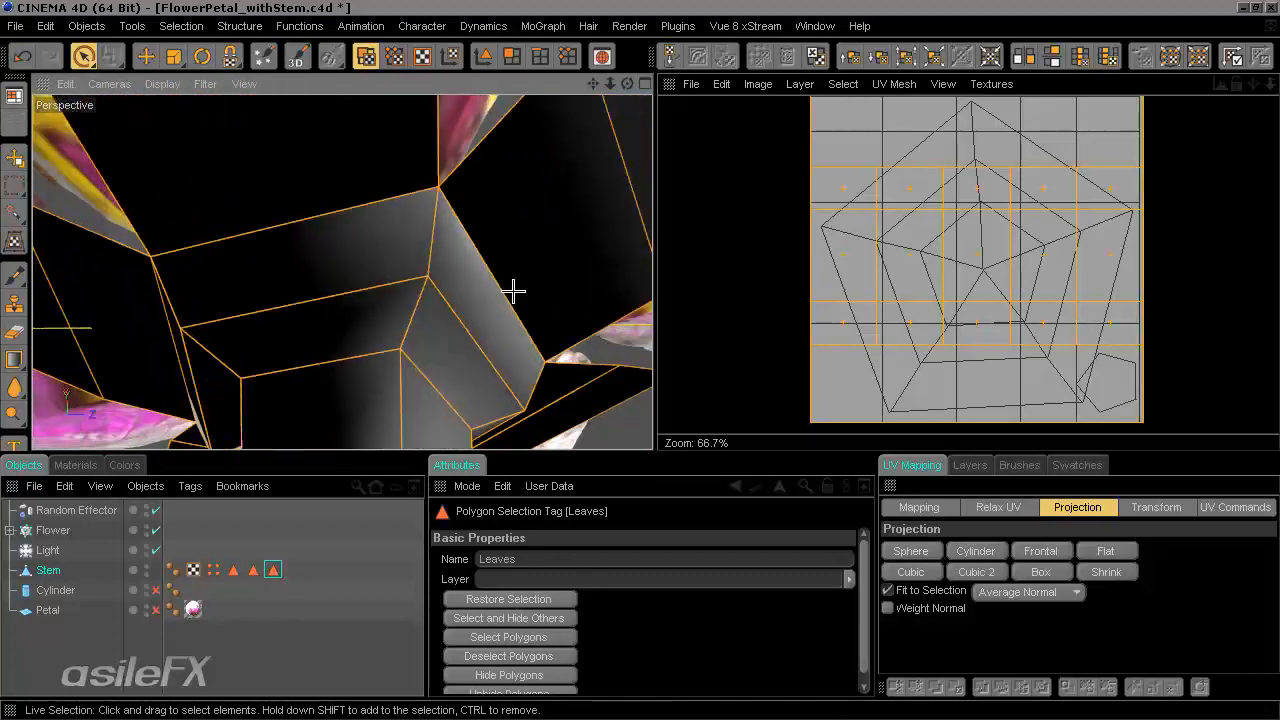
alt+right_drag(511, 291, 512, 291)
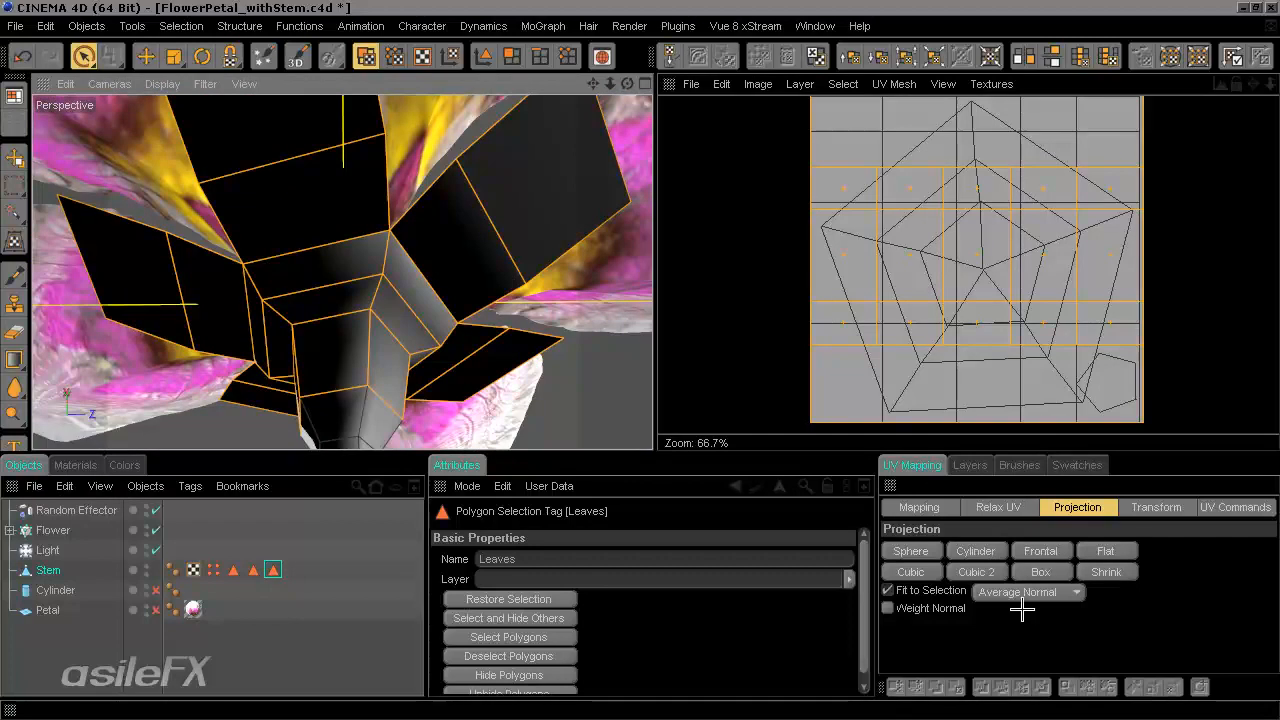
Try a Cylinder projection aligned to World System on the leaves' UVs.
click(1025, 592)
click(1034, 629)
click(997, 551)
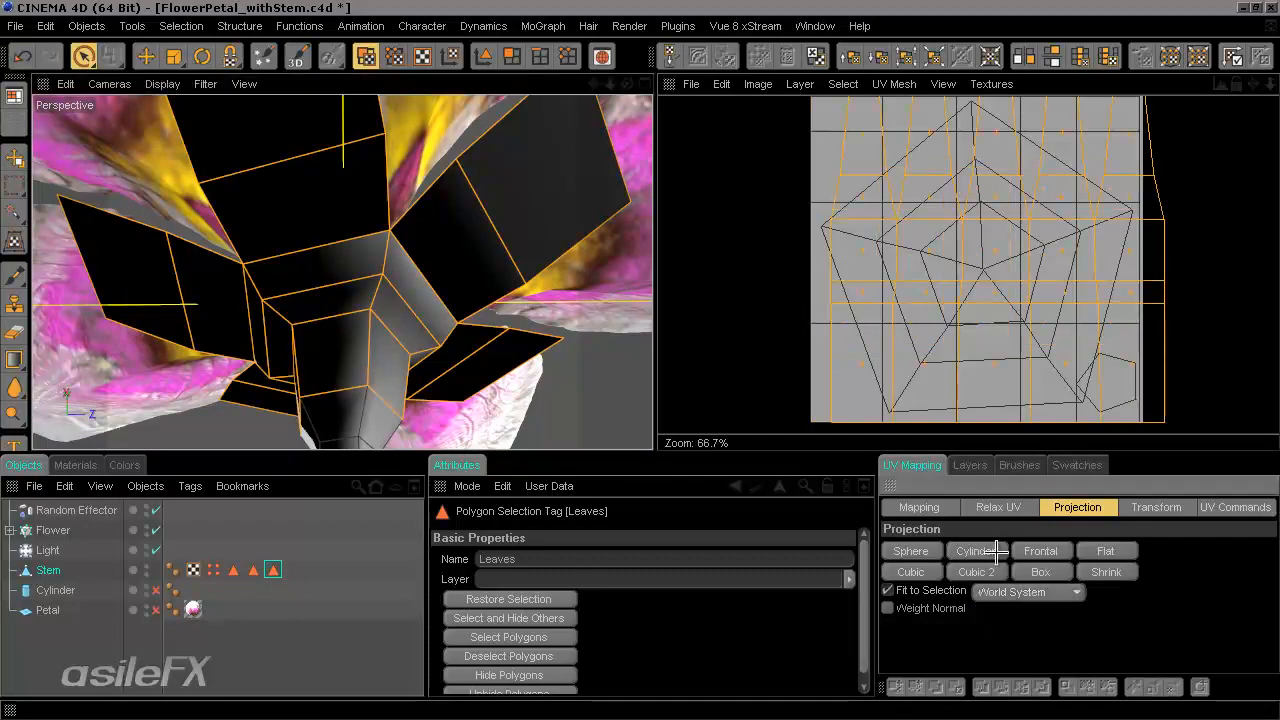
alt+middle_drag(1057, 283, 1018, 288)
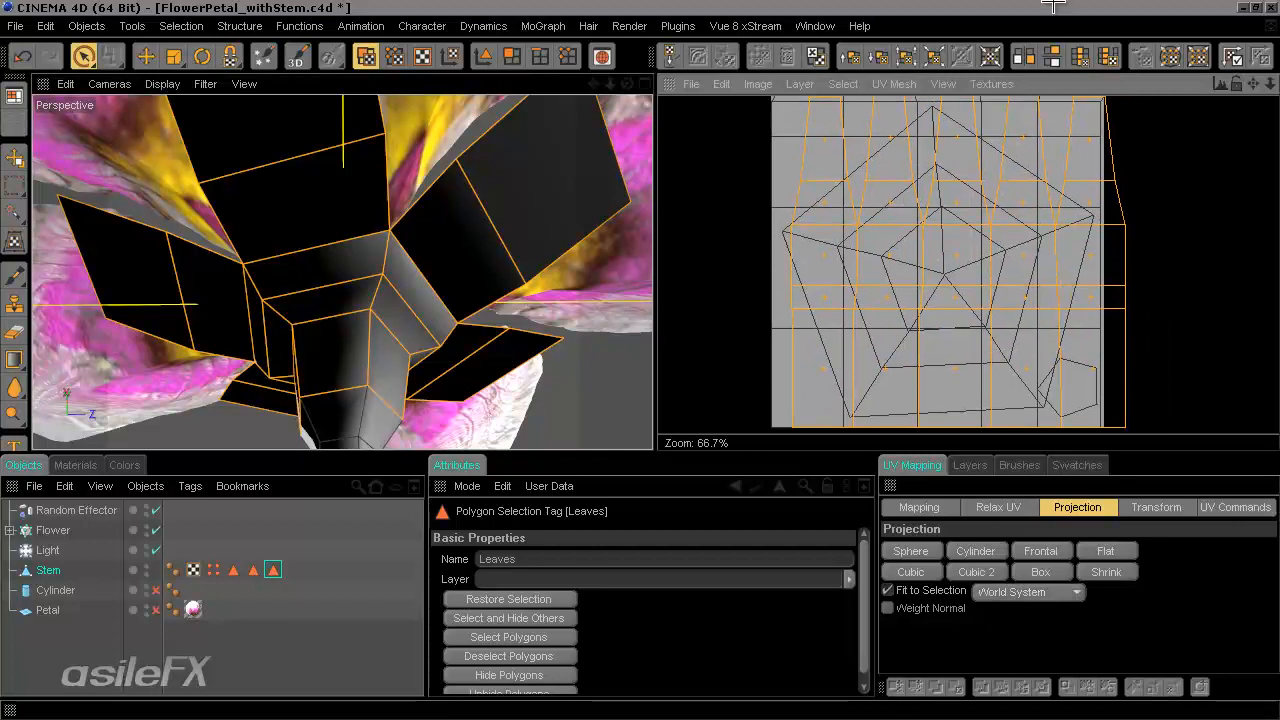
Try other projections on the leaves' UVs, including Cubic 2 and Box, with World System and Average Normal alignment.
click(937, 553)
click(962, 571)
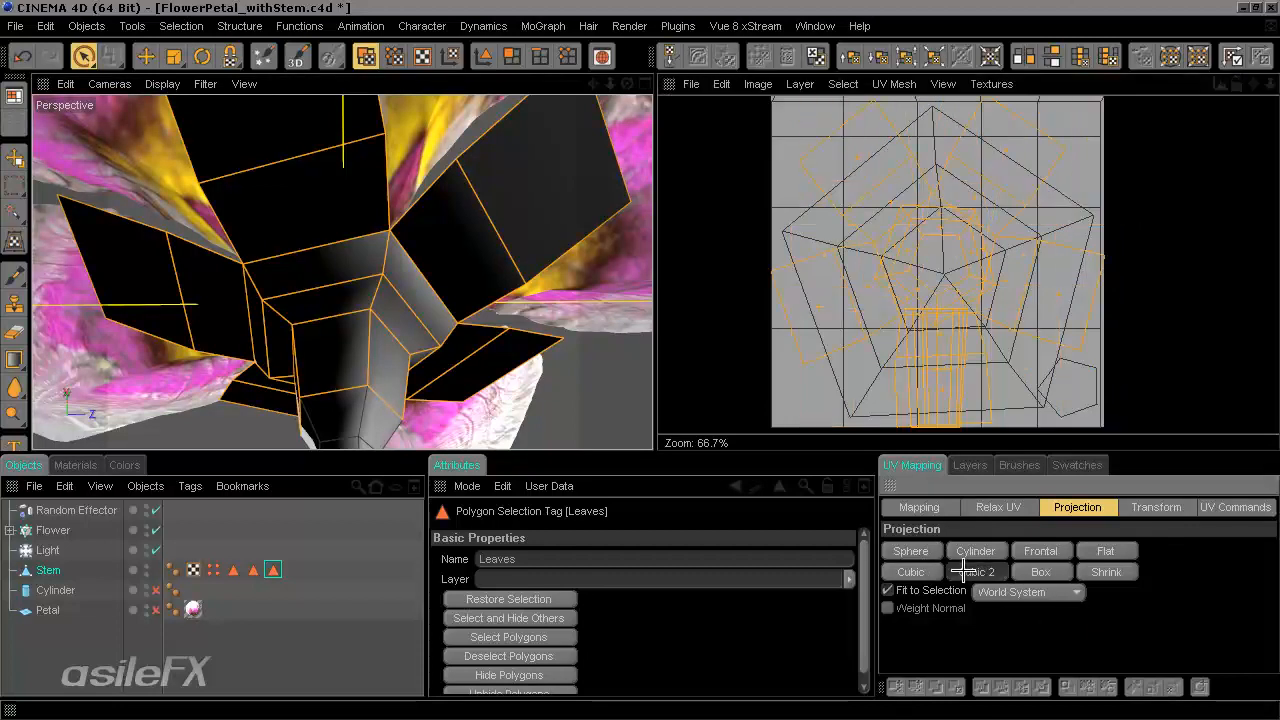
click(1010, 592)
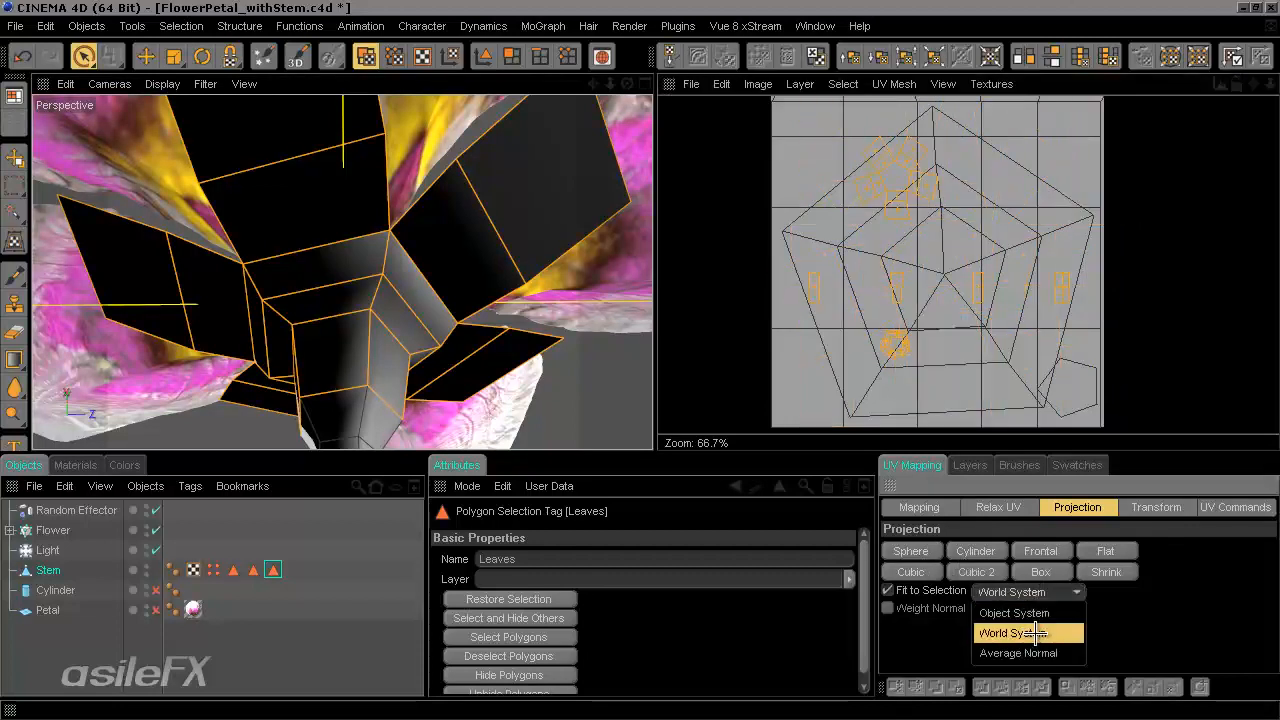
click(1018, 653)
click(965, 571)
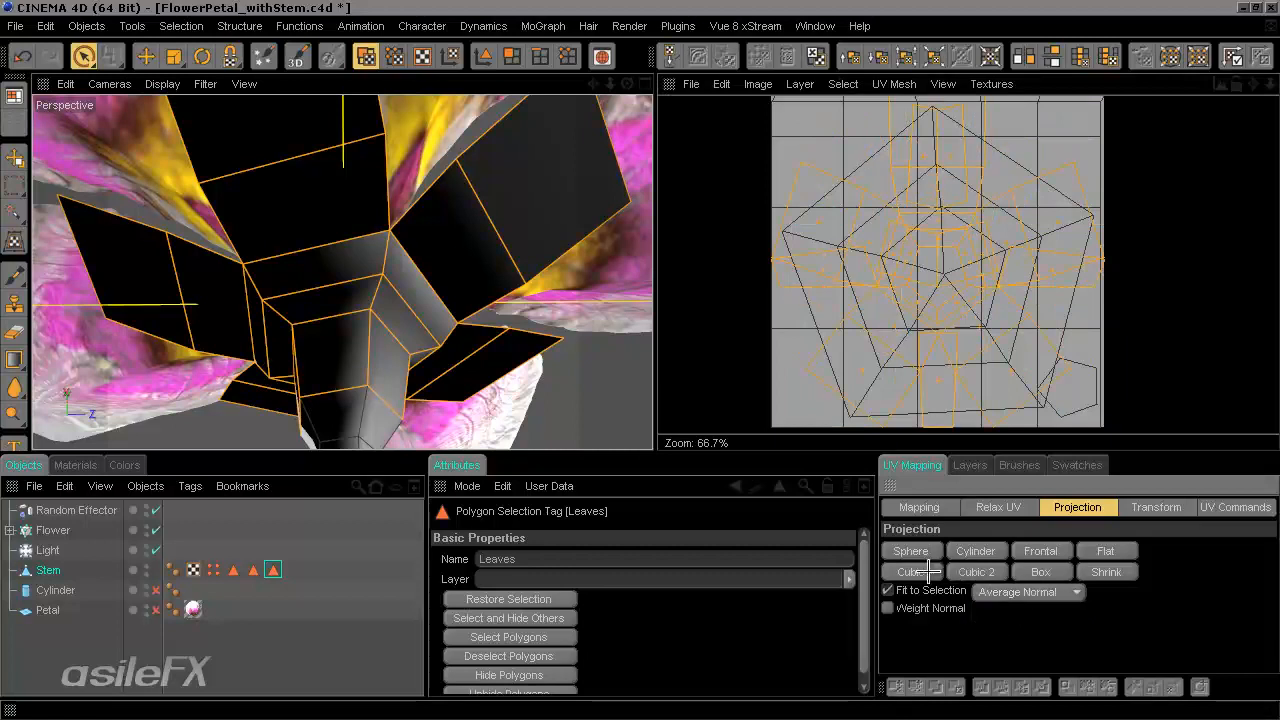
click(1046, 572)
click(1062, 574)
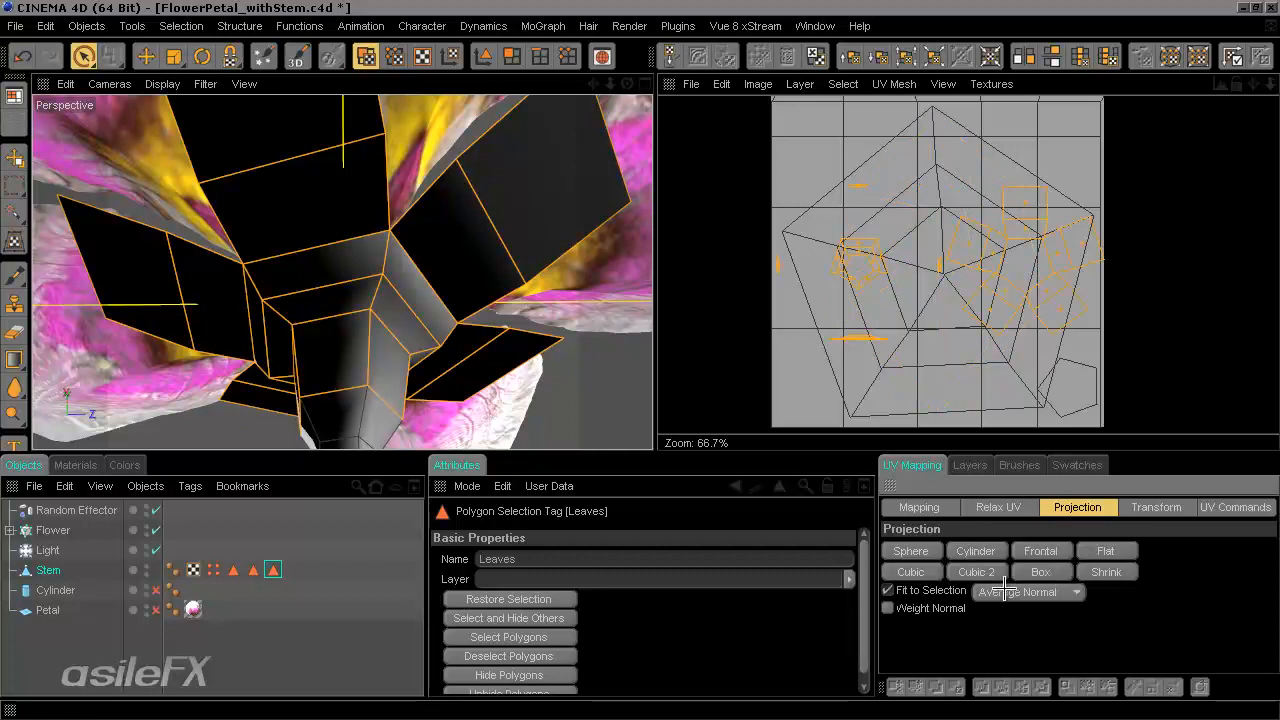
Project the leaves' UVs with the Flat projection aligned to Average Normal.
click(1006, 591)
click(1036, 653)
click(1105, 551)
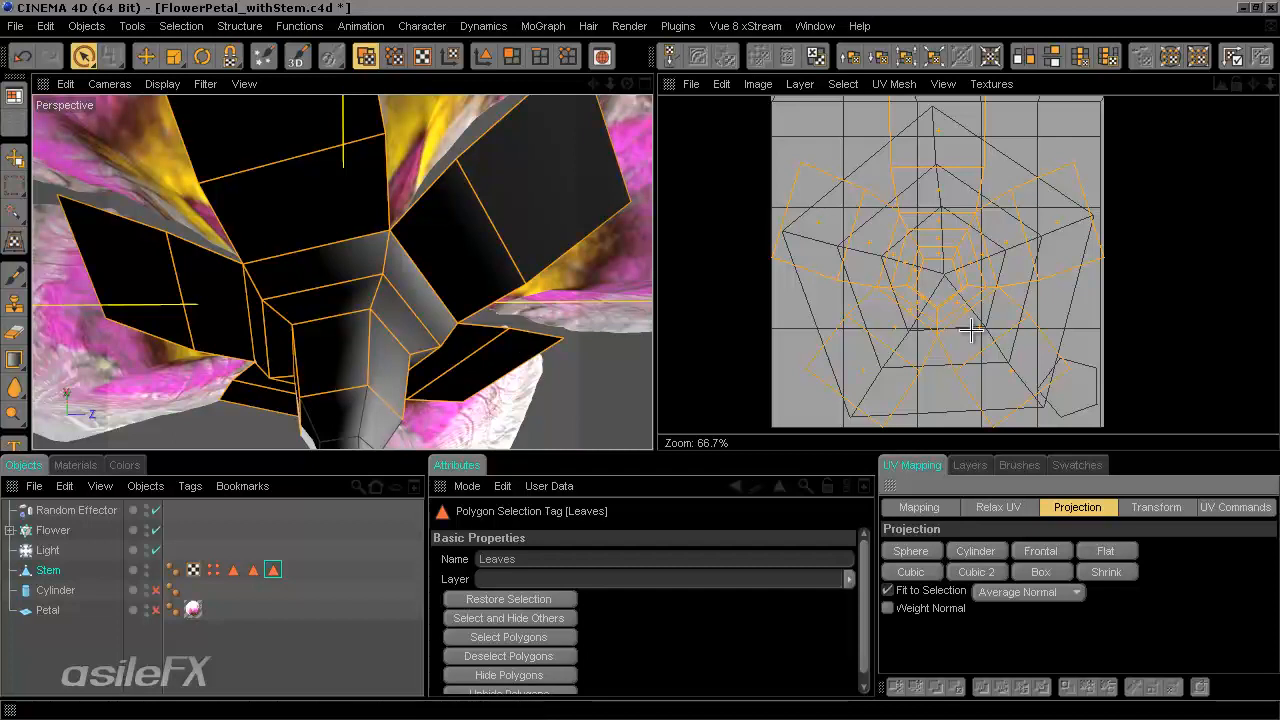
Examine the centre of the leaves' UV layout and try relaxing the UVs with the LSCM method.
scroll(968, 328, up, 4)
scroll(970, 332, up, 5)
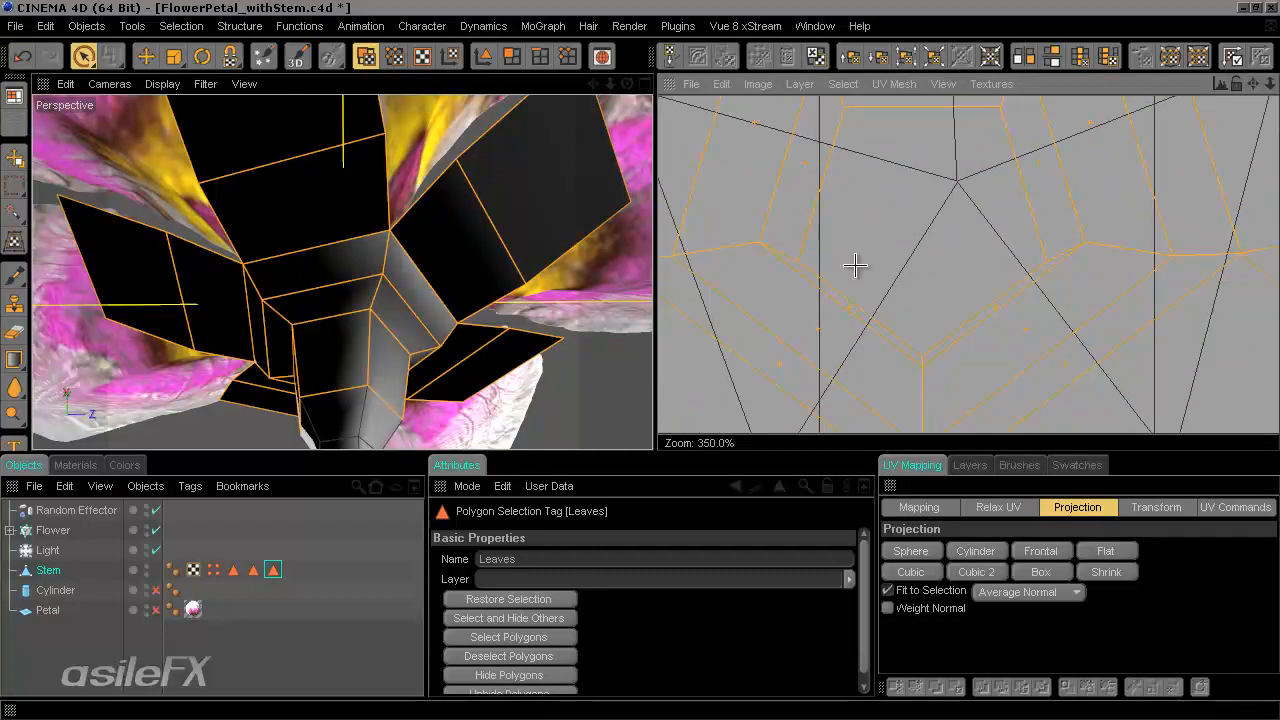
scroll(885, 284, down, 3)
click(985, 510)
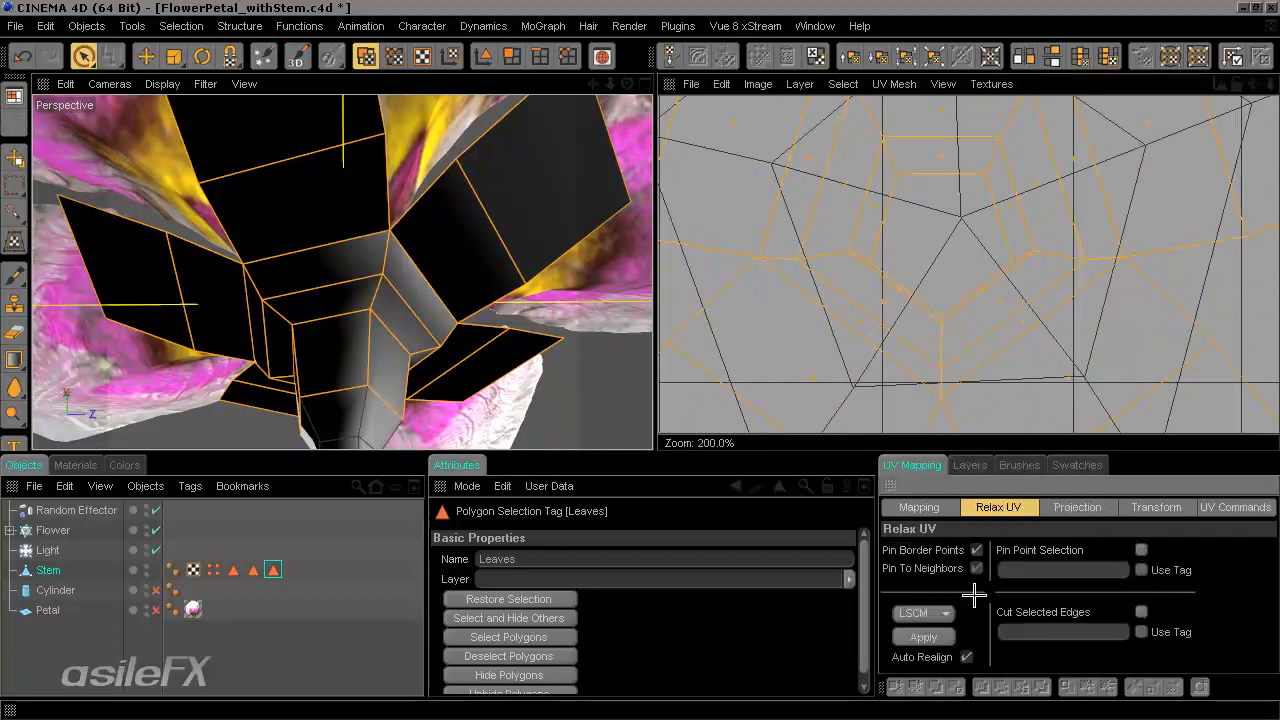
click(925, 637)
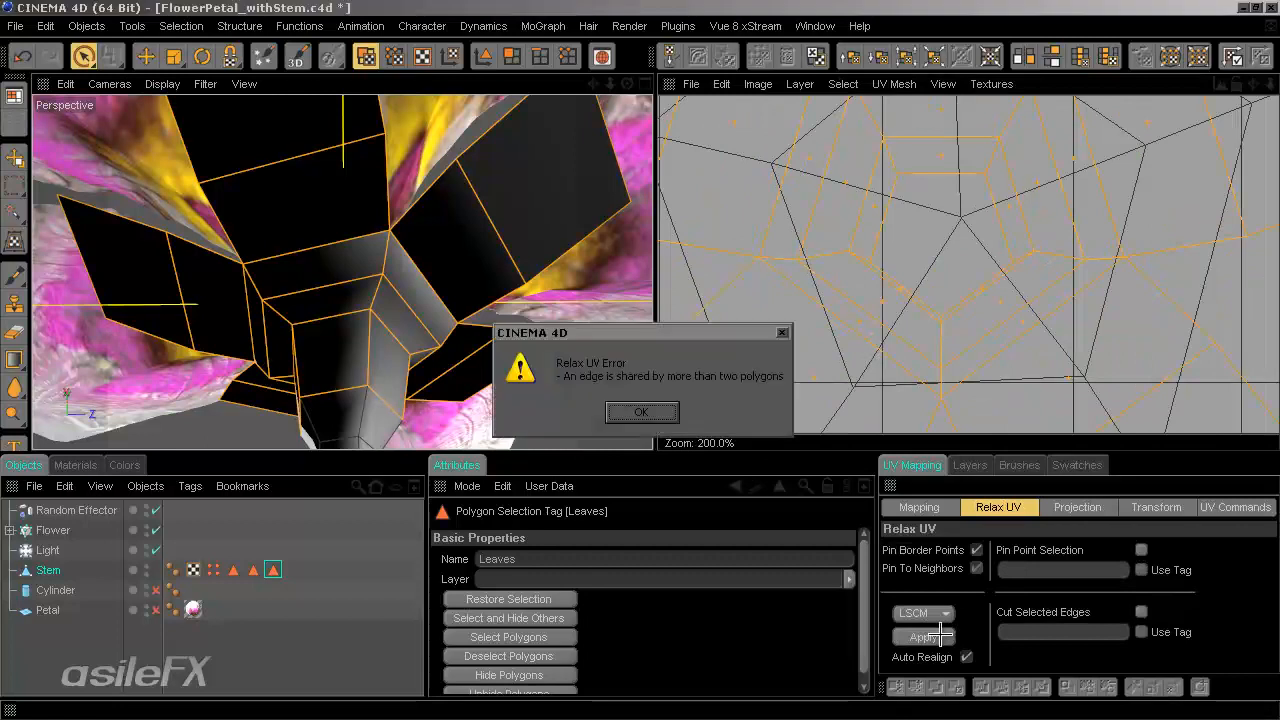
click(641, 413)
Check which polygons the relax attempt left selected and undo the selection change to get the full leaves selection back.
scroll(986, 354, down, 1)
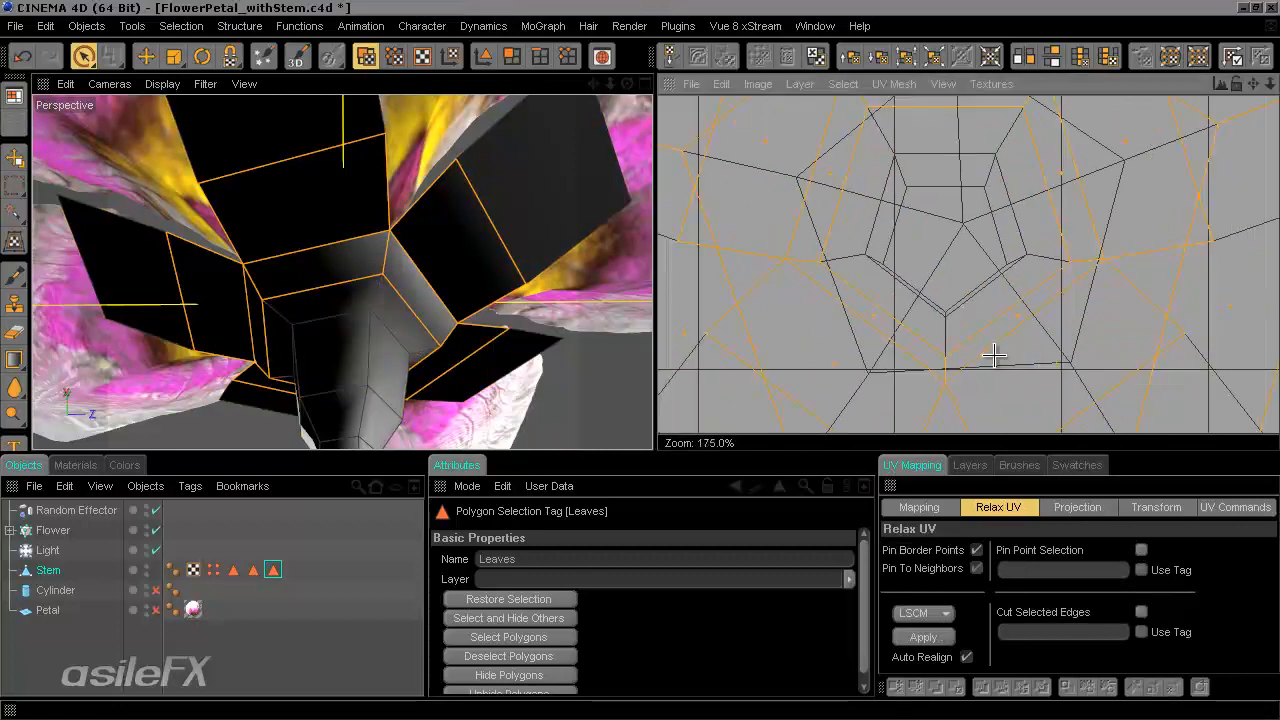
scroll(941, 380, down, 5)
scroll(940, 378, down, 4)
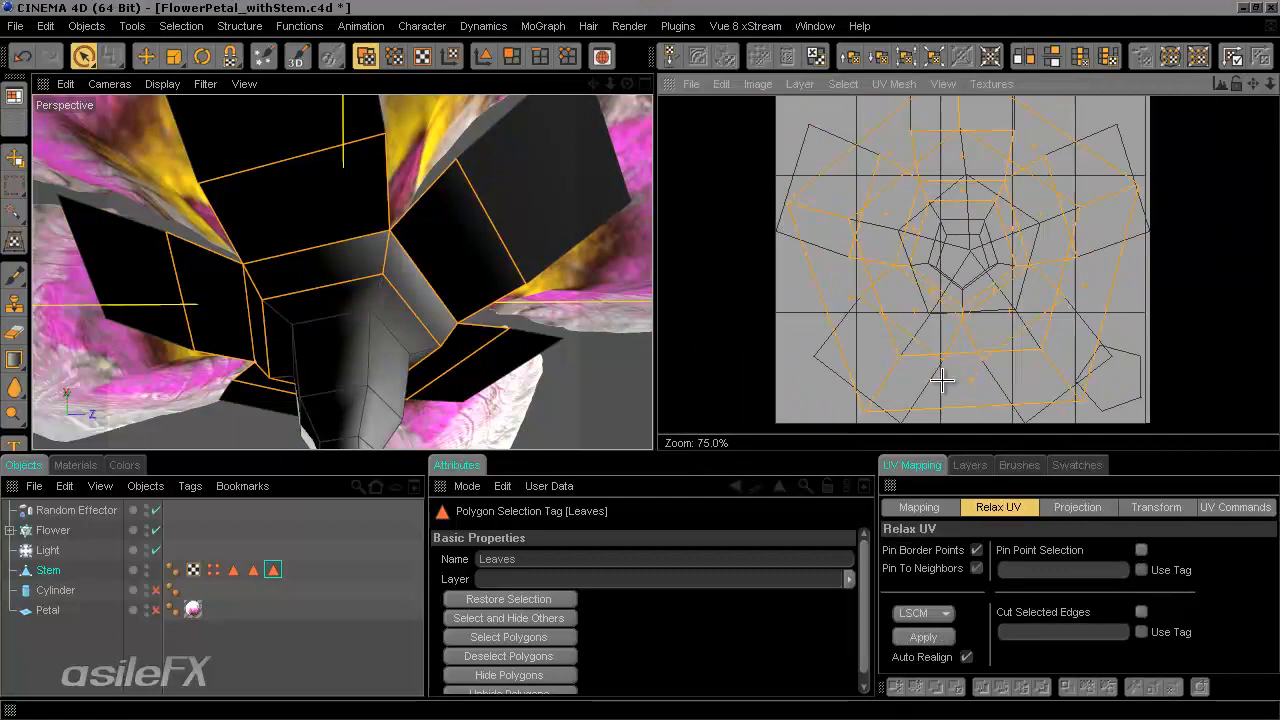
scroll(978, 318, up, 2)
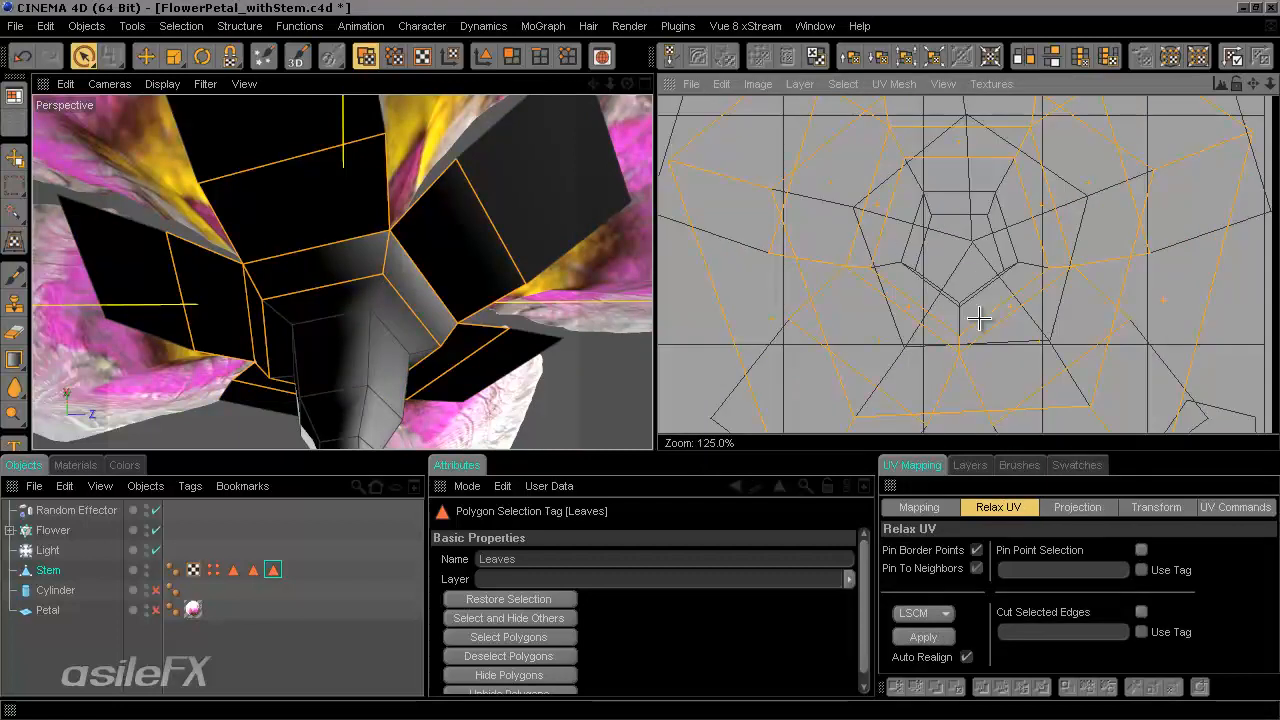
key(ctrl+z)
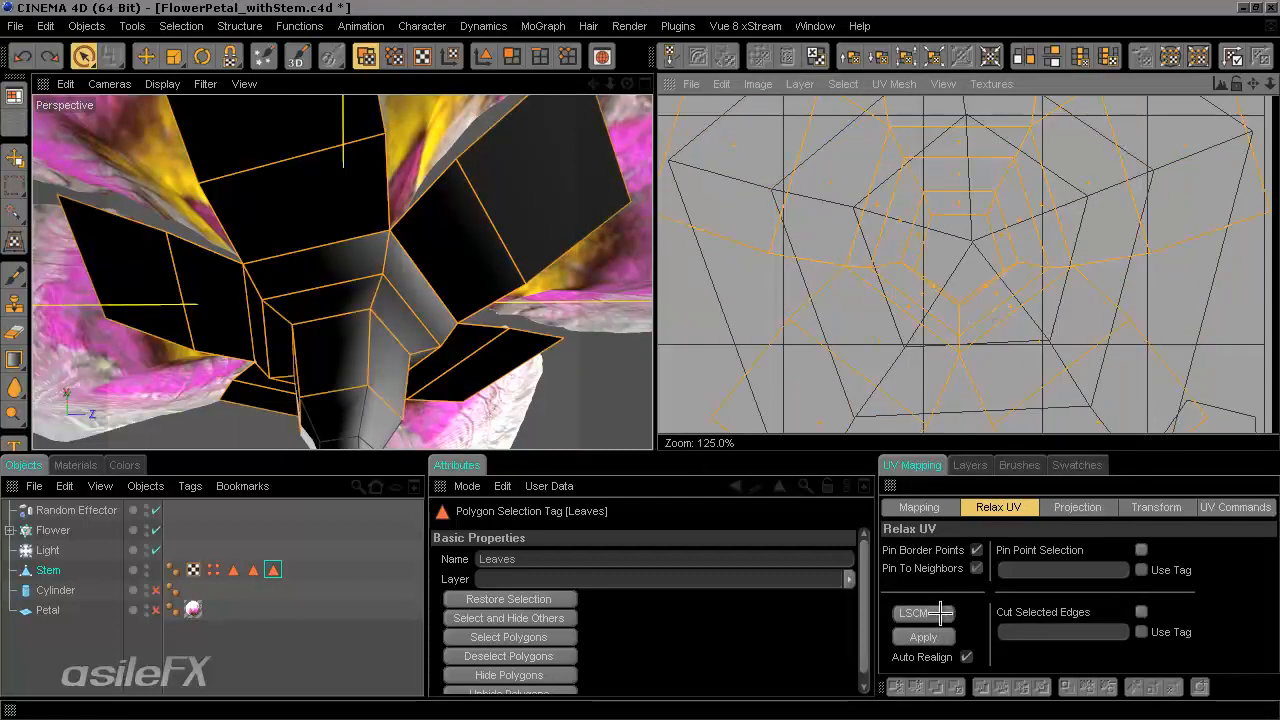
Select the three innermost lower UV points of the leaves' layout, scale them closer together and move them up toward the centre.
scroll(1046, 270, up, 5)
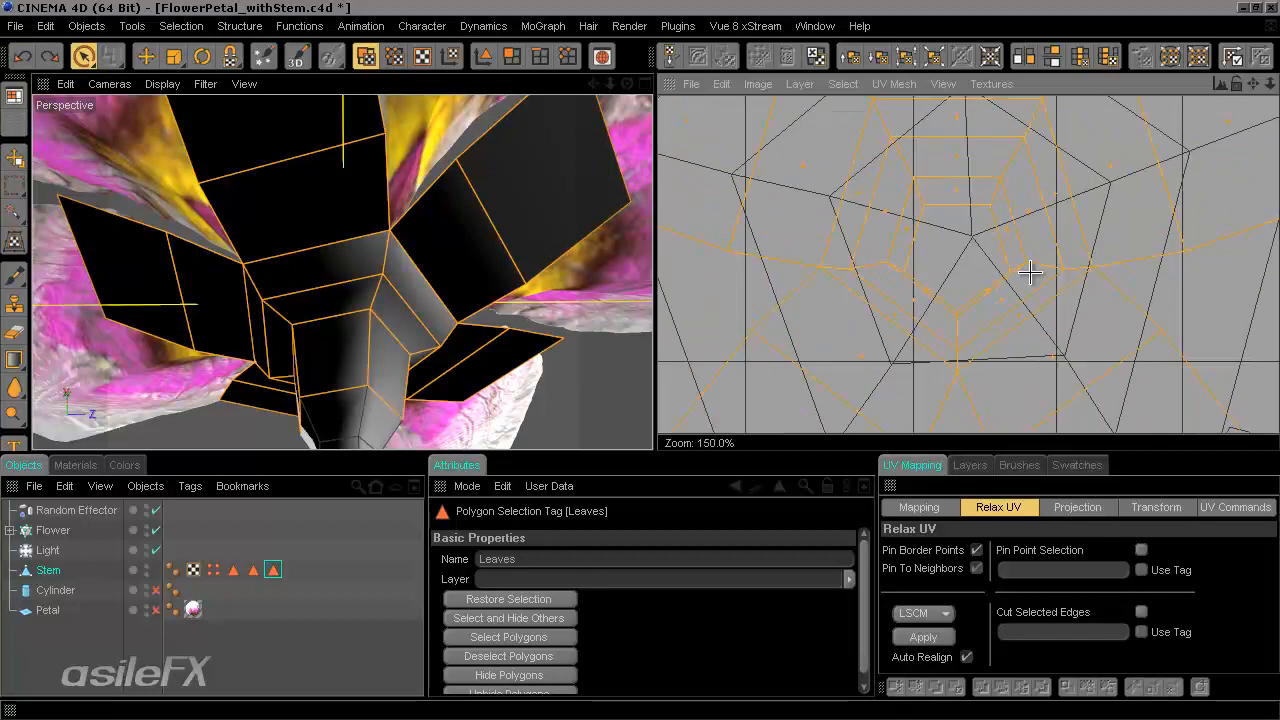
click(394, 56)
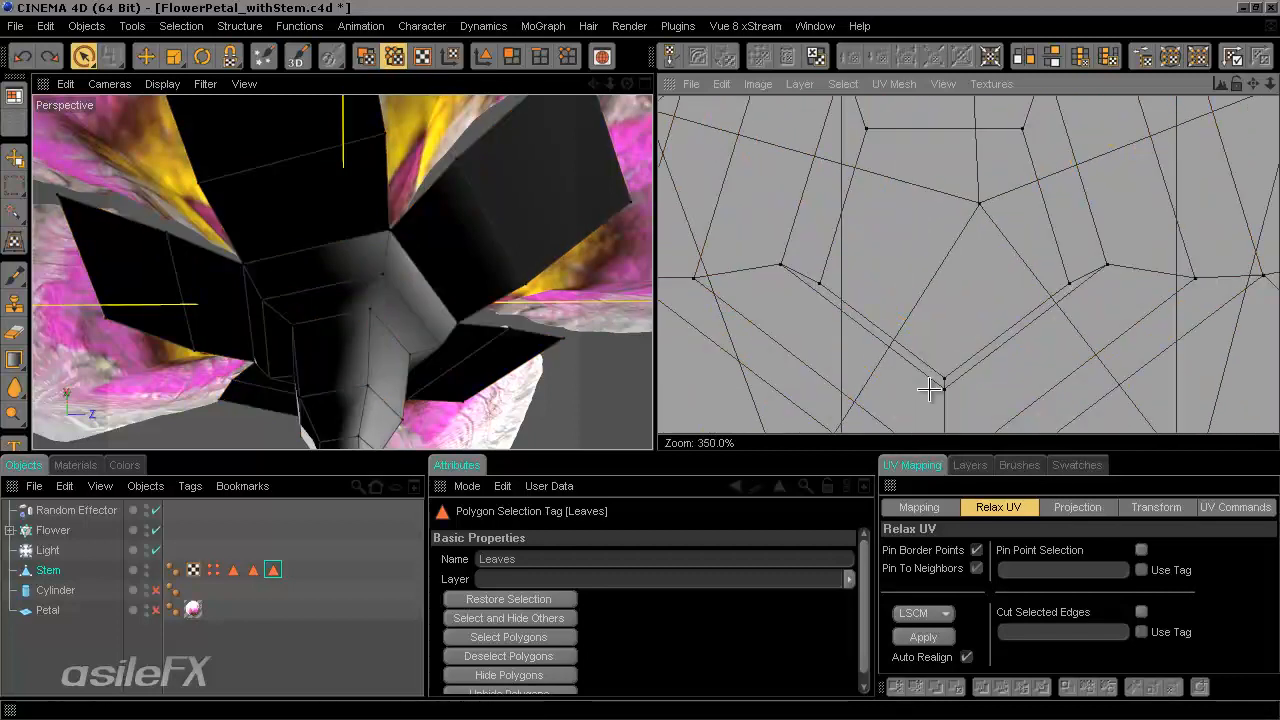
shift+click(948, 343)
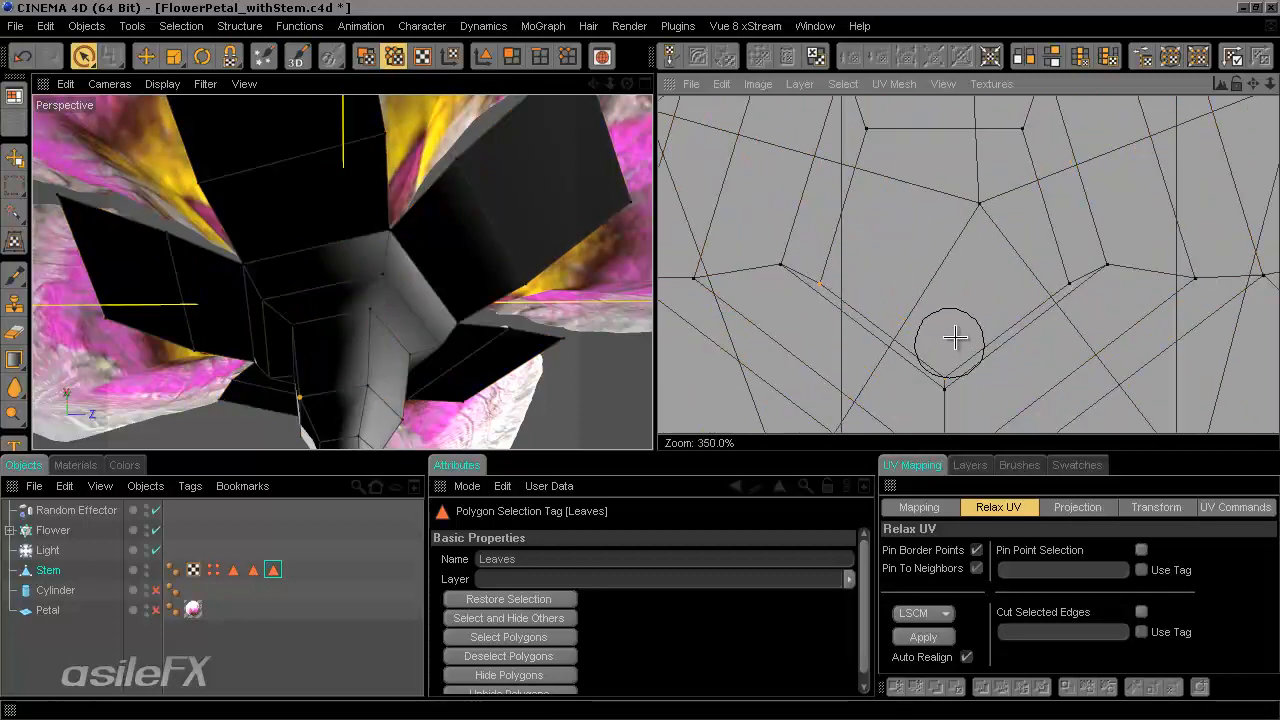
shift+click(1062, 277)
key(t)
drag(1014, 326, 954, 246)
key(e)
scroll(967, 296, down, 2)
scroll(967, 296, down, 2)
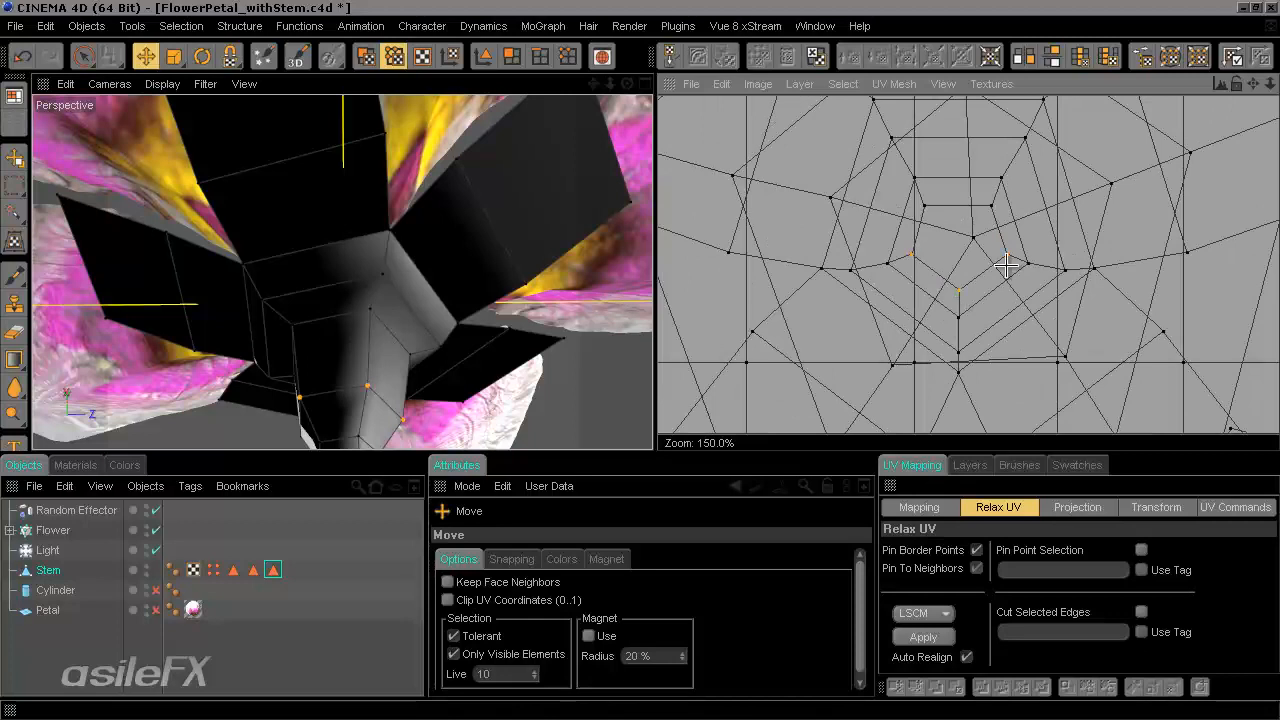
scroll(979, 238, down, 2)
scroll(979, 238, up, 2)
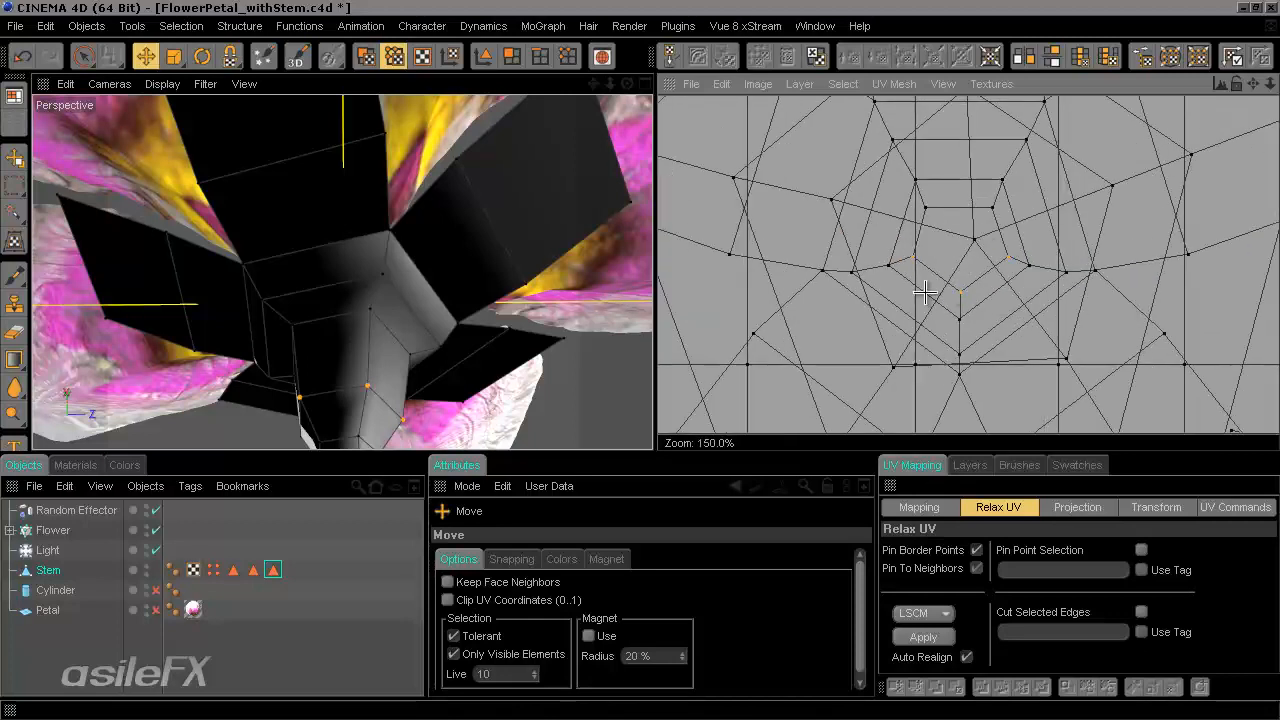
Add the UV points of the surrounding lower rings to the selection, move them slightly upward and scale them around the centre.
key(space)
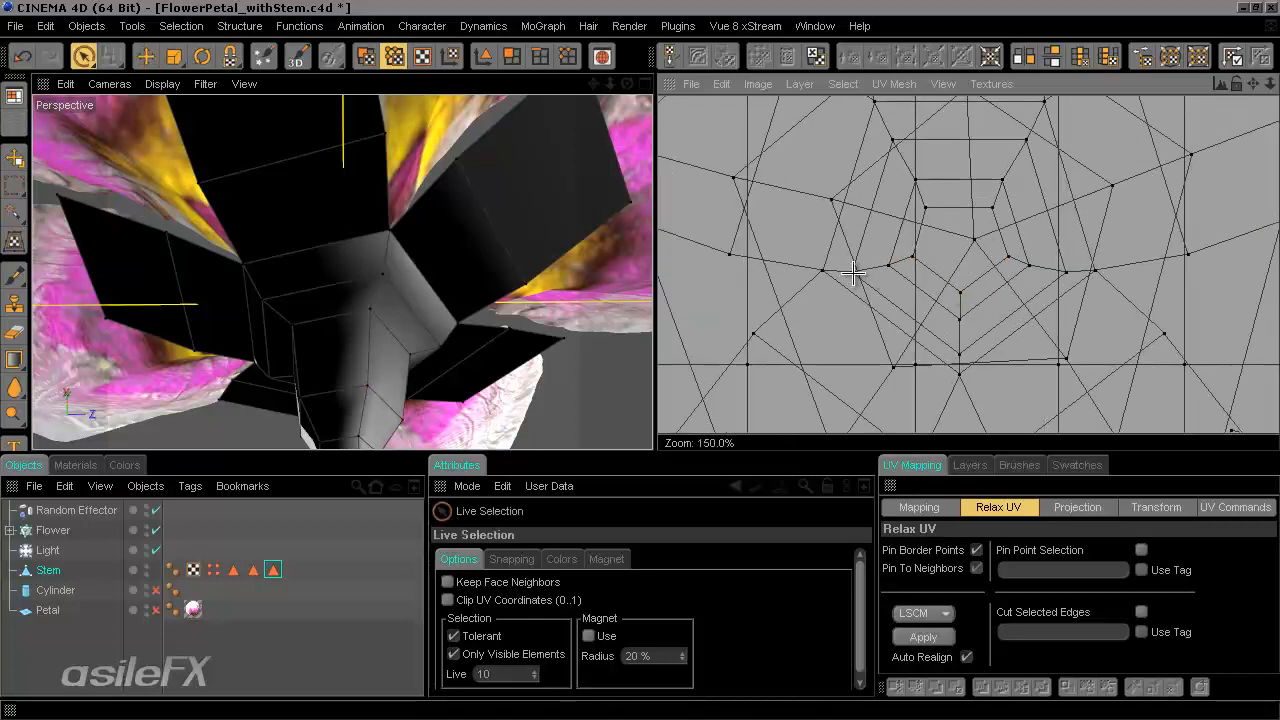
mouse_move(852, 272)
mouse_down()
mouse_move(895, 262)
mouse_move(955, 300)
mouse_move(957, 346)
mouse_move(992, 271)
mouse_move(1056, 274)
mouse_up()
key(space)
drag(982, 309, 982, 297)
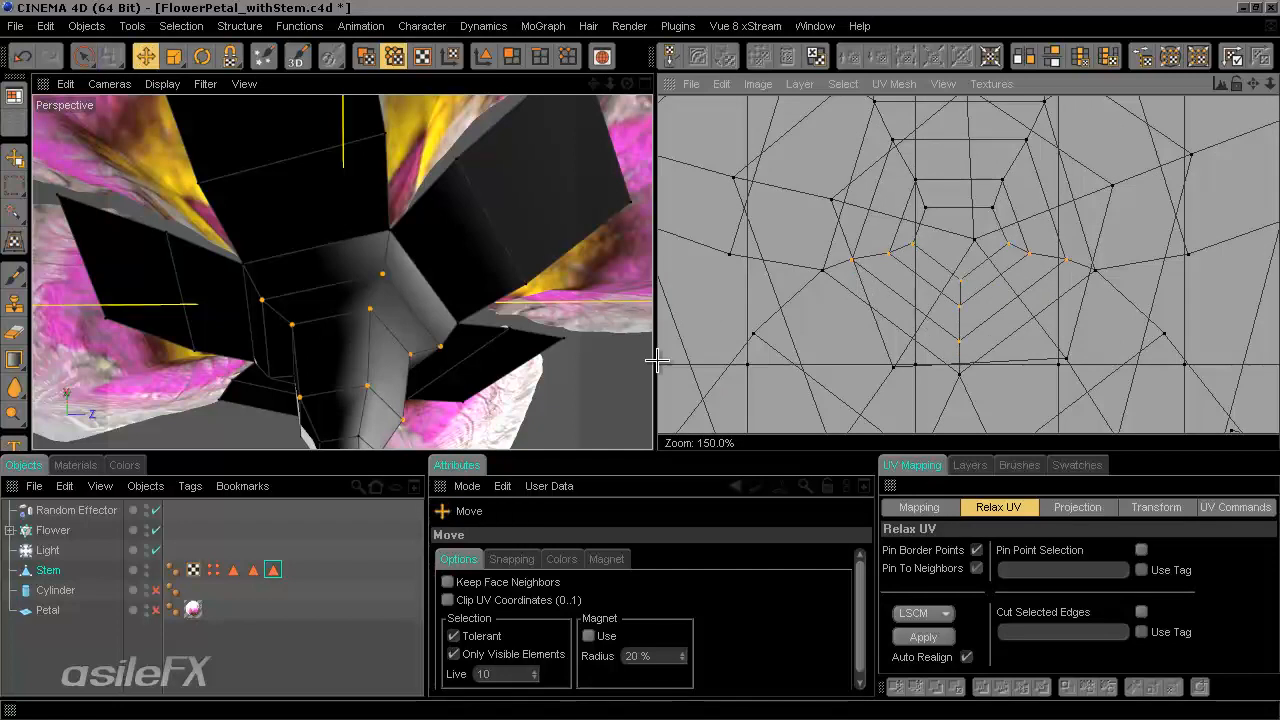
drag(656, 361, 970, 368)
key(t)
scroll(1050, 330, down, 3)
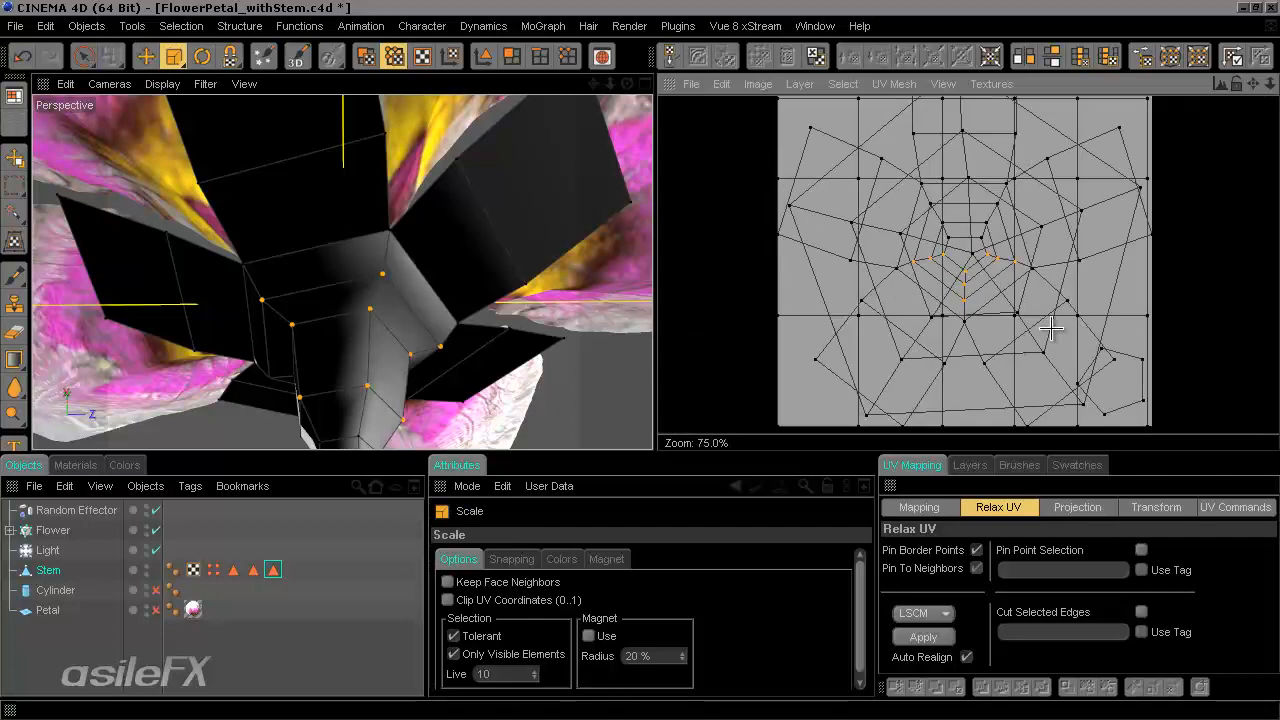
scroll(1056, 353, down, 1)
scroll(906, 420, up, 1)
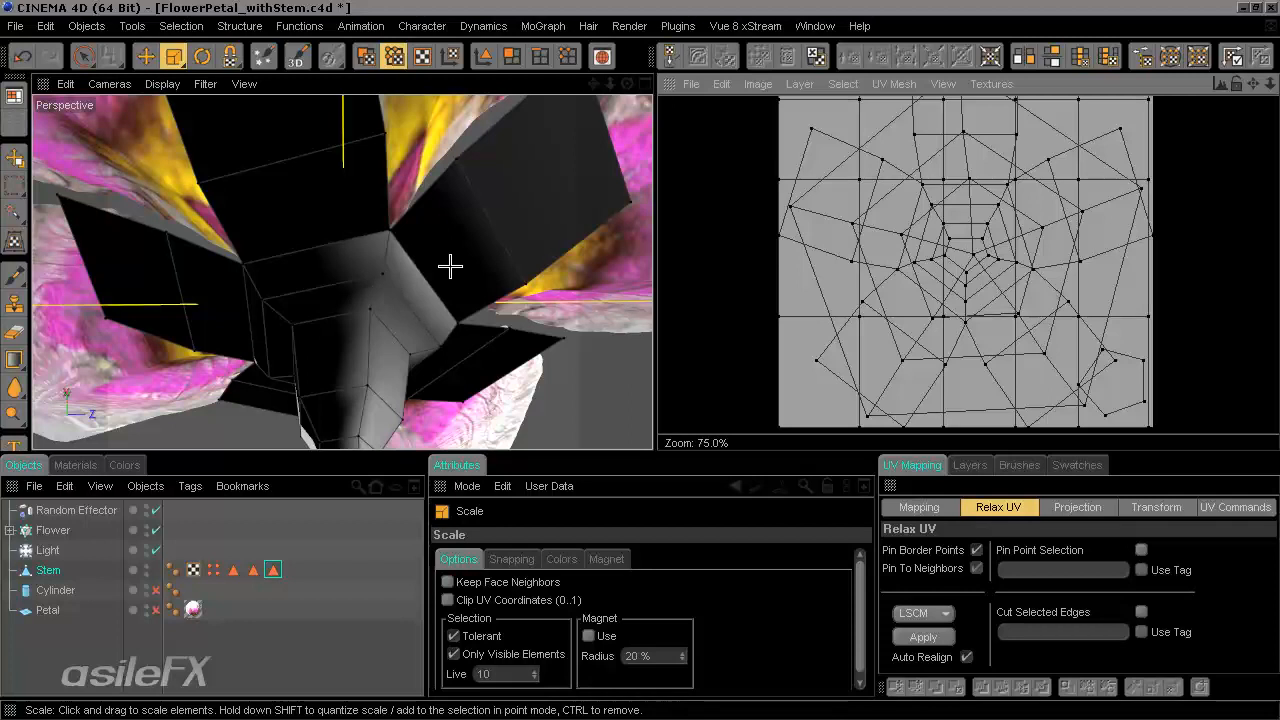
Examine the stem model from below where the leaves meet the stalk, and from above into the flower's centre.
middle_click(490, 302)
middle_click(290, 199)
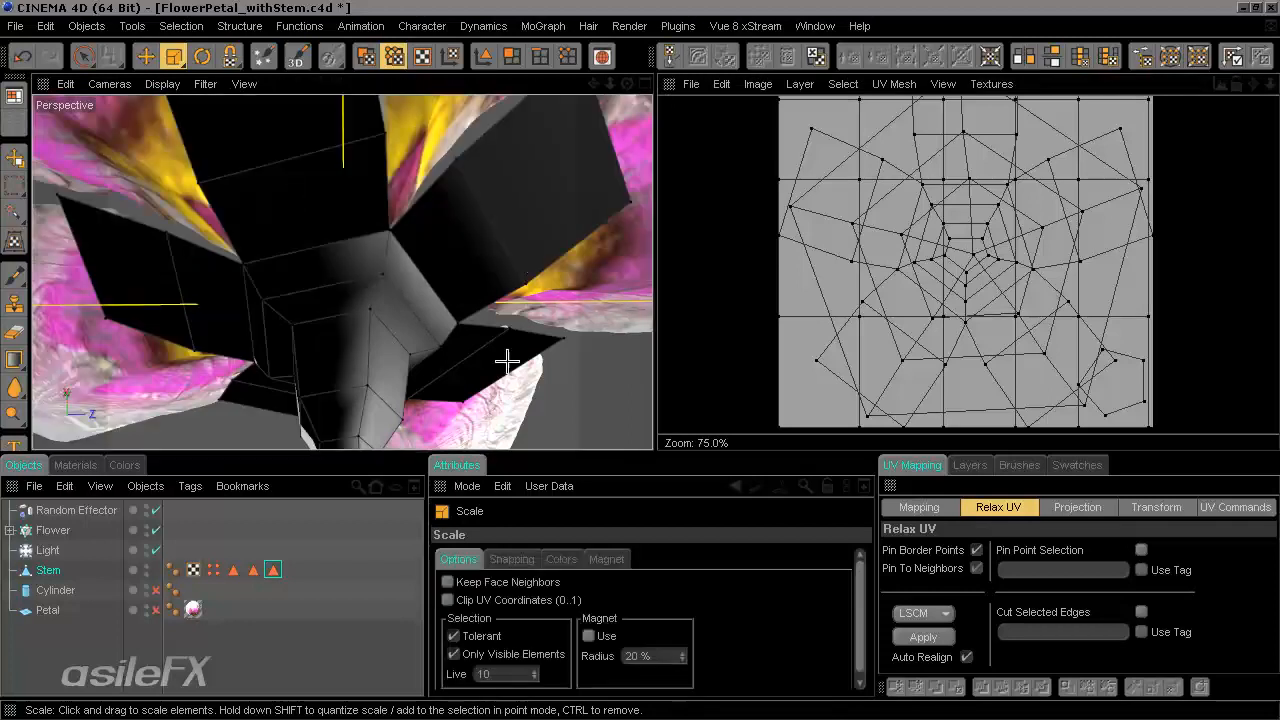
alt+drag(636, 366, 363, 363)
scroll(440, 322, down, 5)
scroll(423, 371, up, 5)
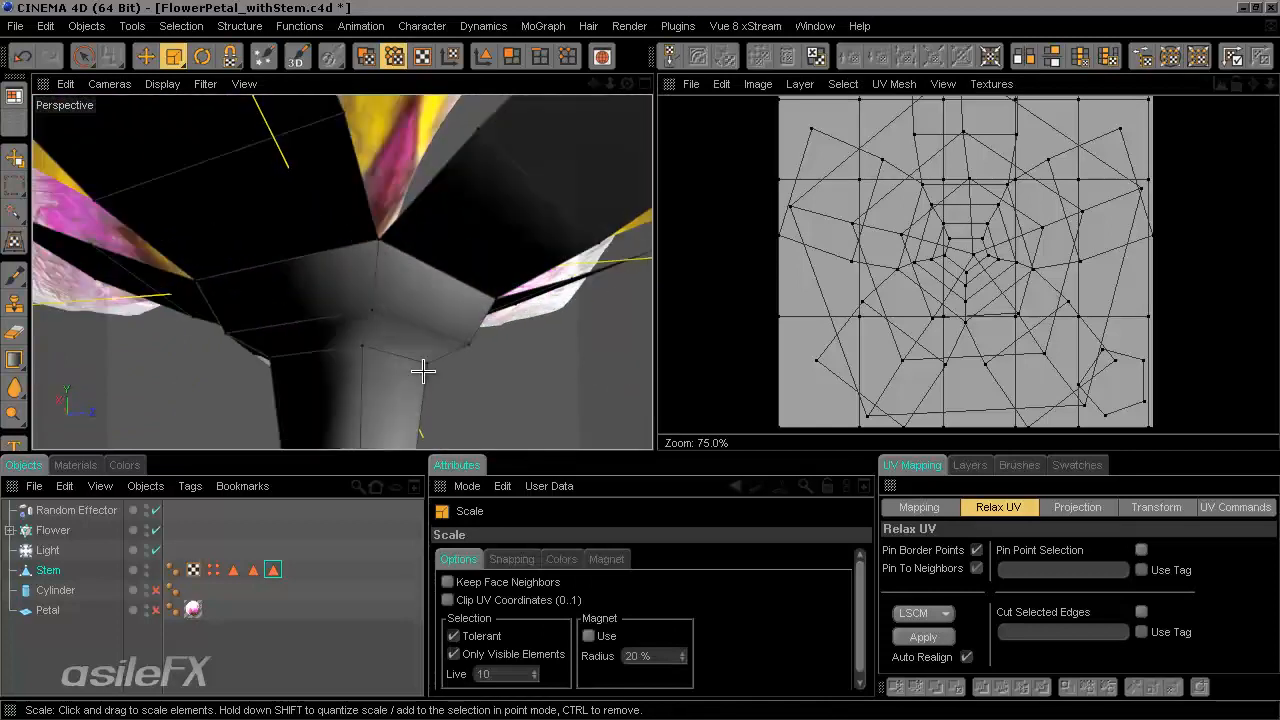
alt+drag(437, 337, 640, 360)
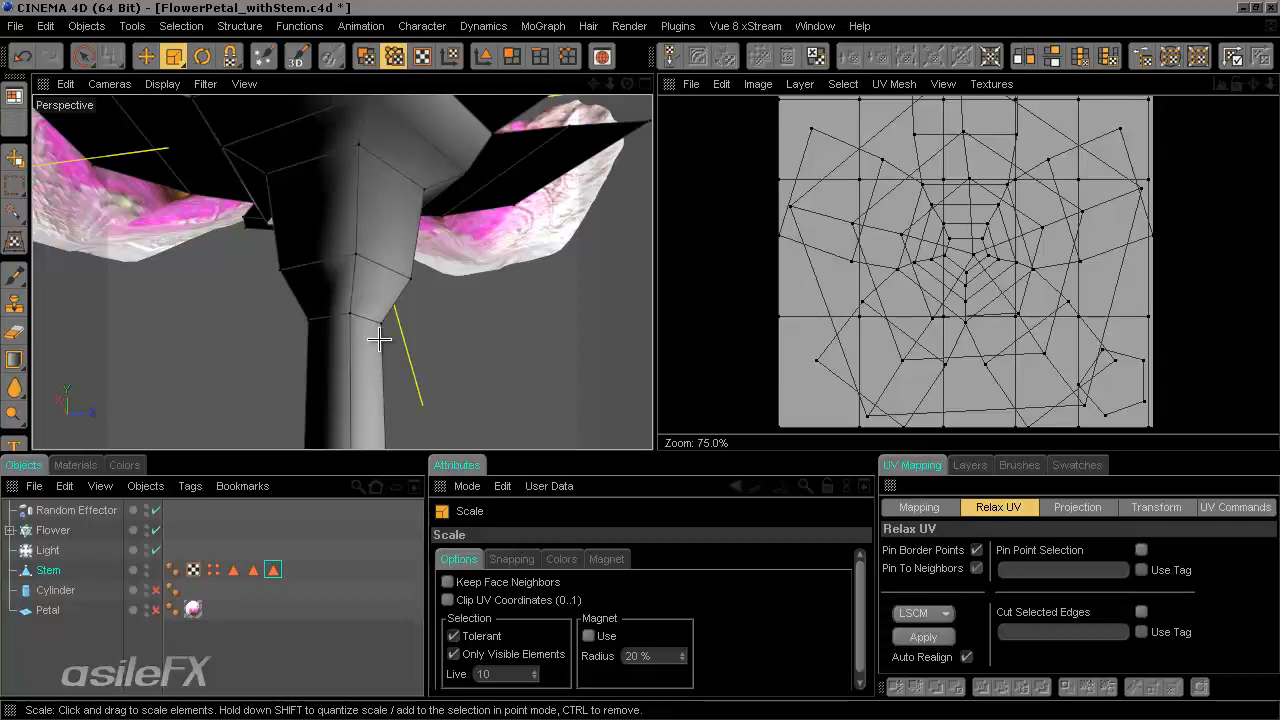
alt+drag(380, 339, 637, 360)
scroll(420, 298, down, 5)
scroll(382, 287, down, 4)
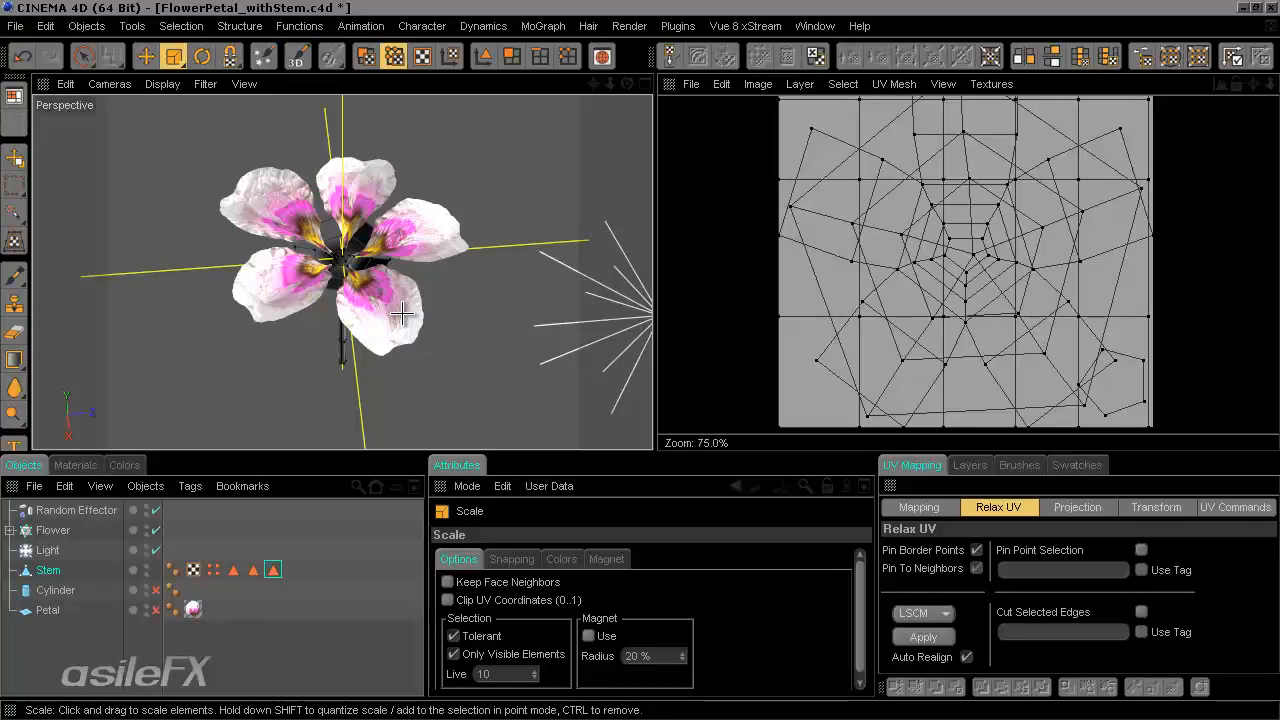
scroll(640, 367, up, 5)
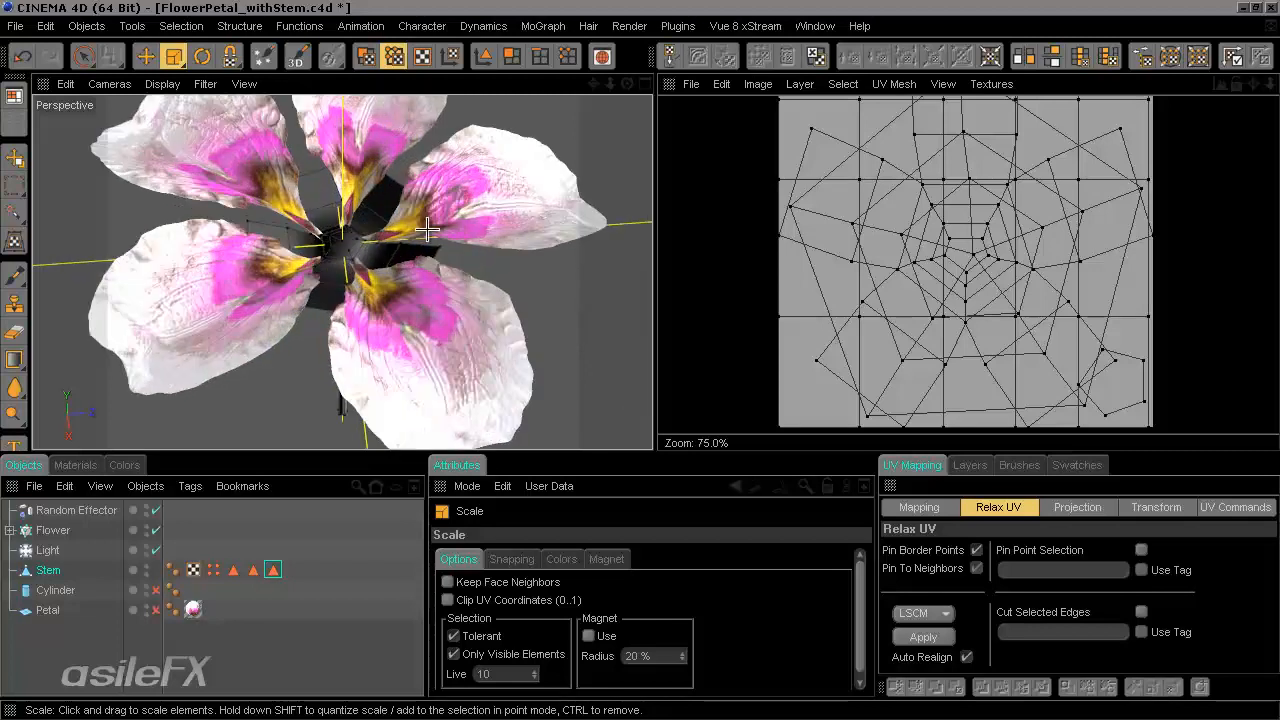
scroll(423, 229, up, 3)
scroll(423, 229, down, 3)
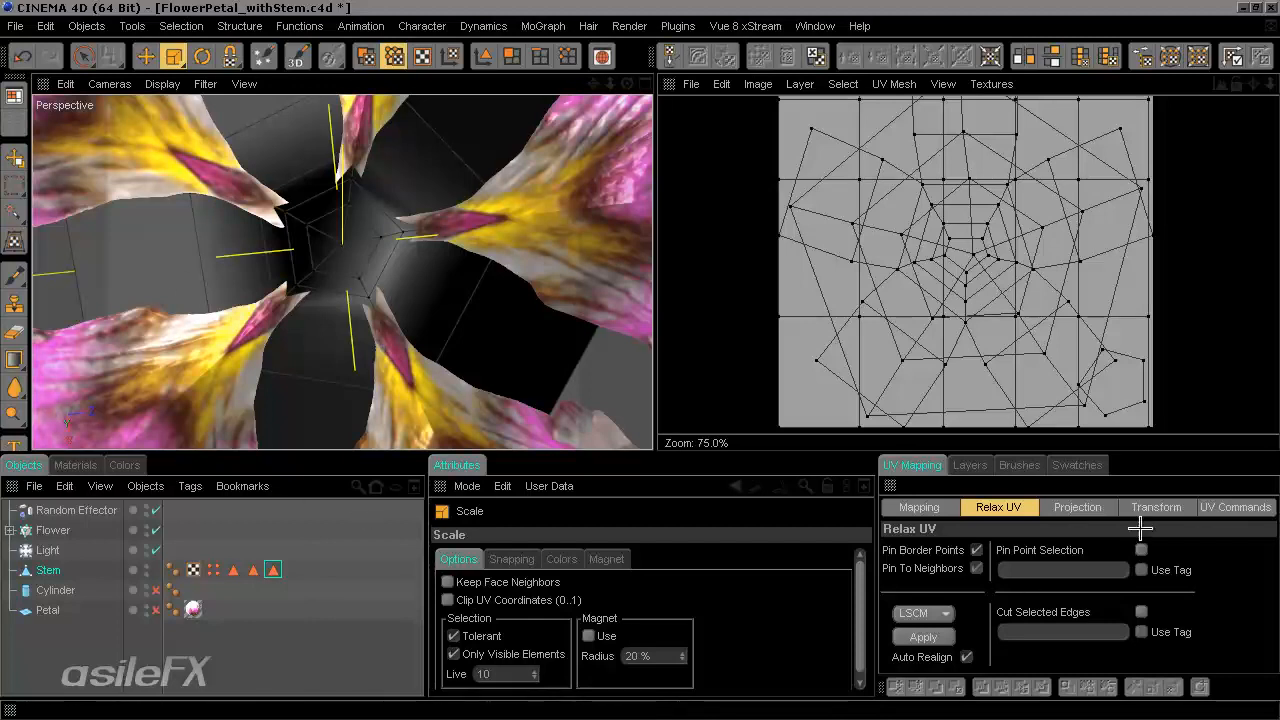
Return to UV polygon editing with Live Selection, open the projection options and clear the current polygon selection.
click(1105, 508)
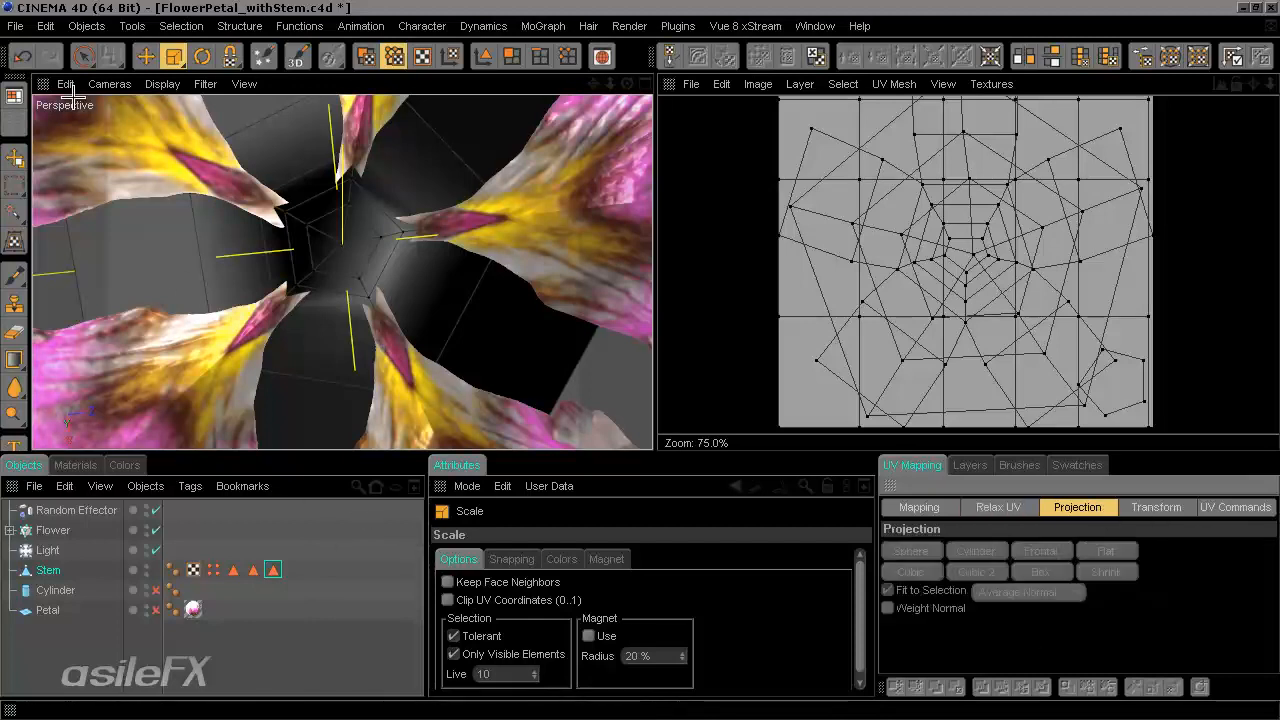
click(90, 55)
click(366, 56)
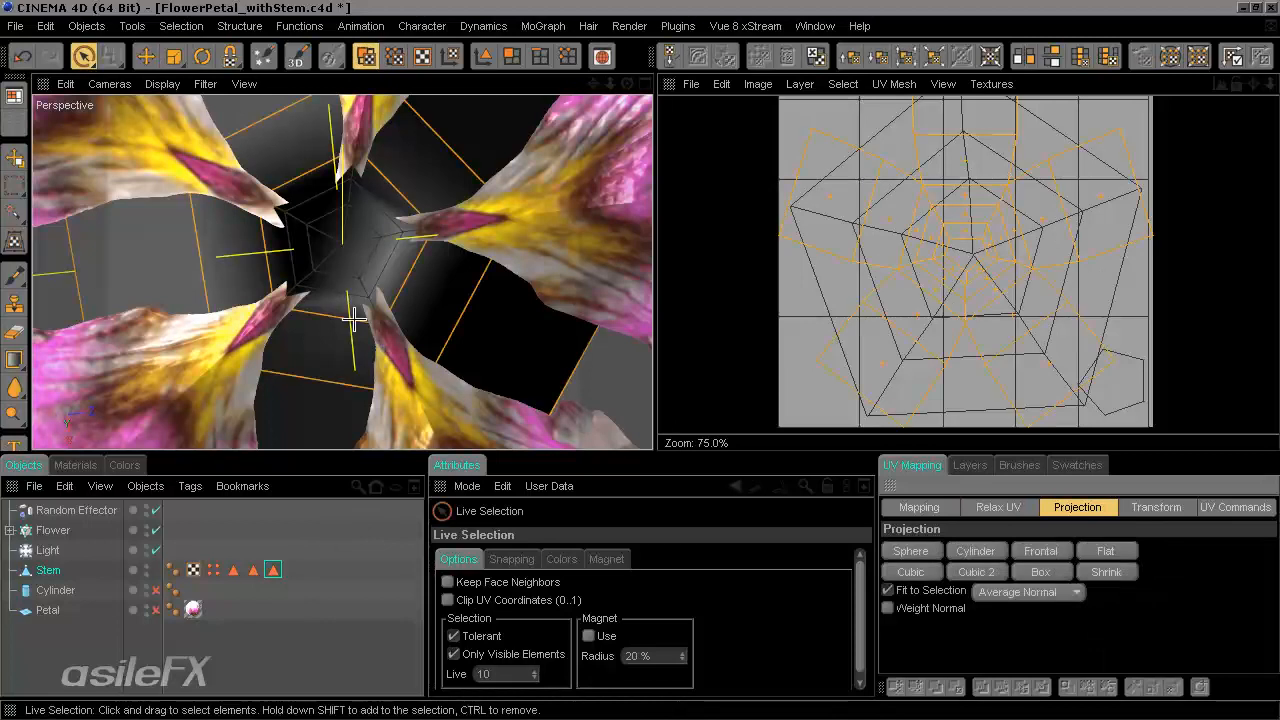
scroll(350, 376, down, 5)
click(591, 169)
scroll(591, 169, up, 6)
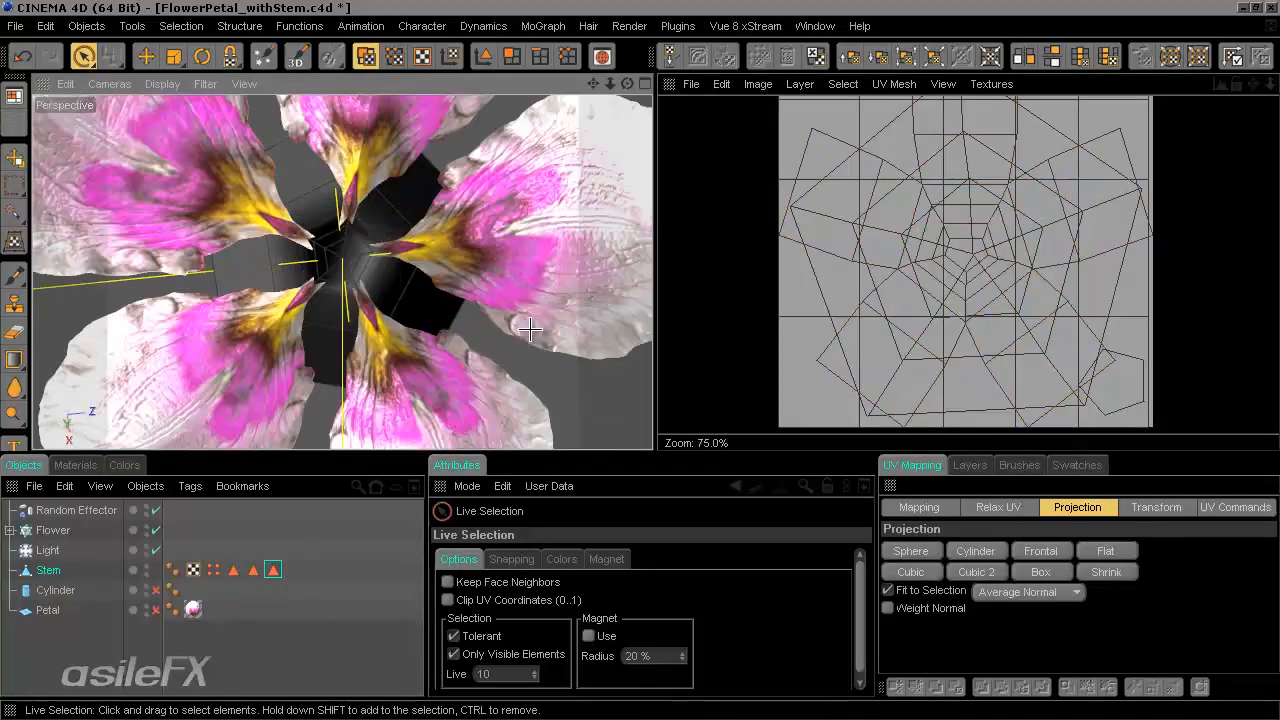
Select the polygons of the Center and Leaves selections together and apply a Flat projection to their UVs.
click(253, 570)
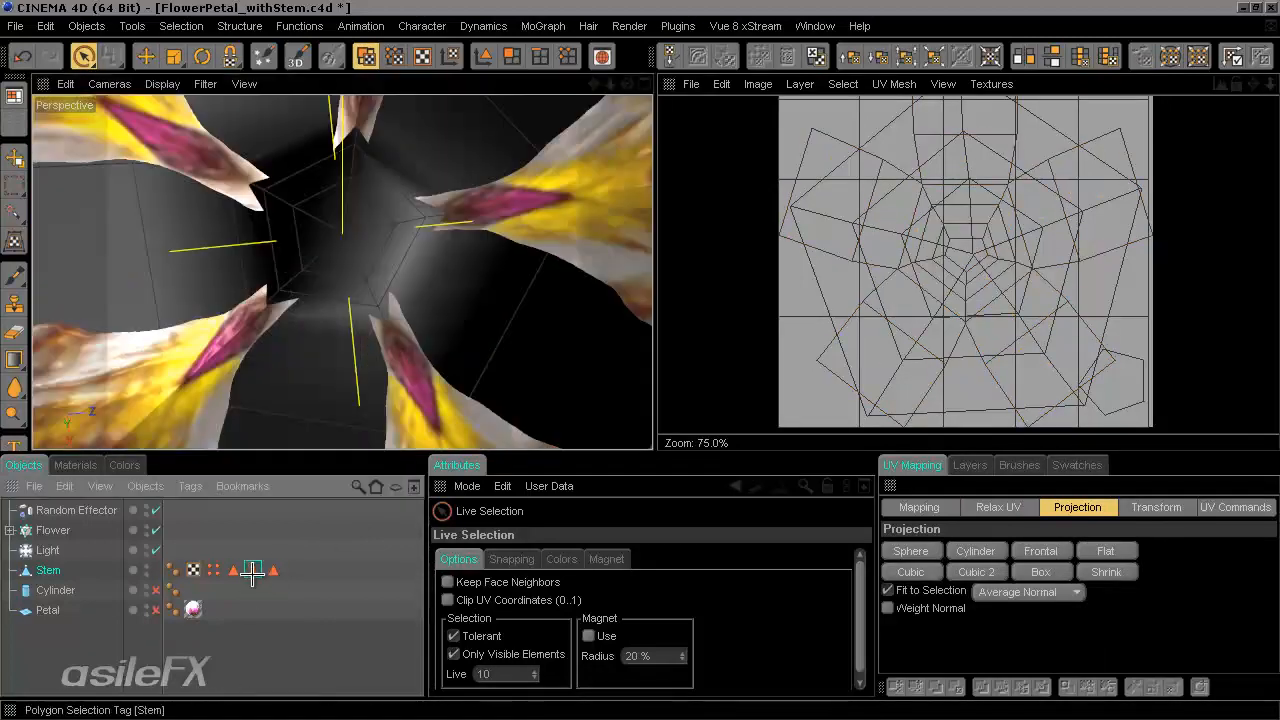
click(233, 570)
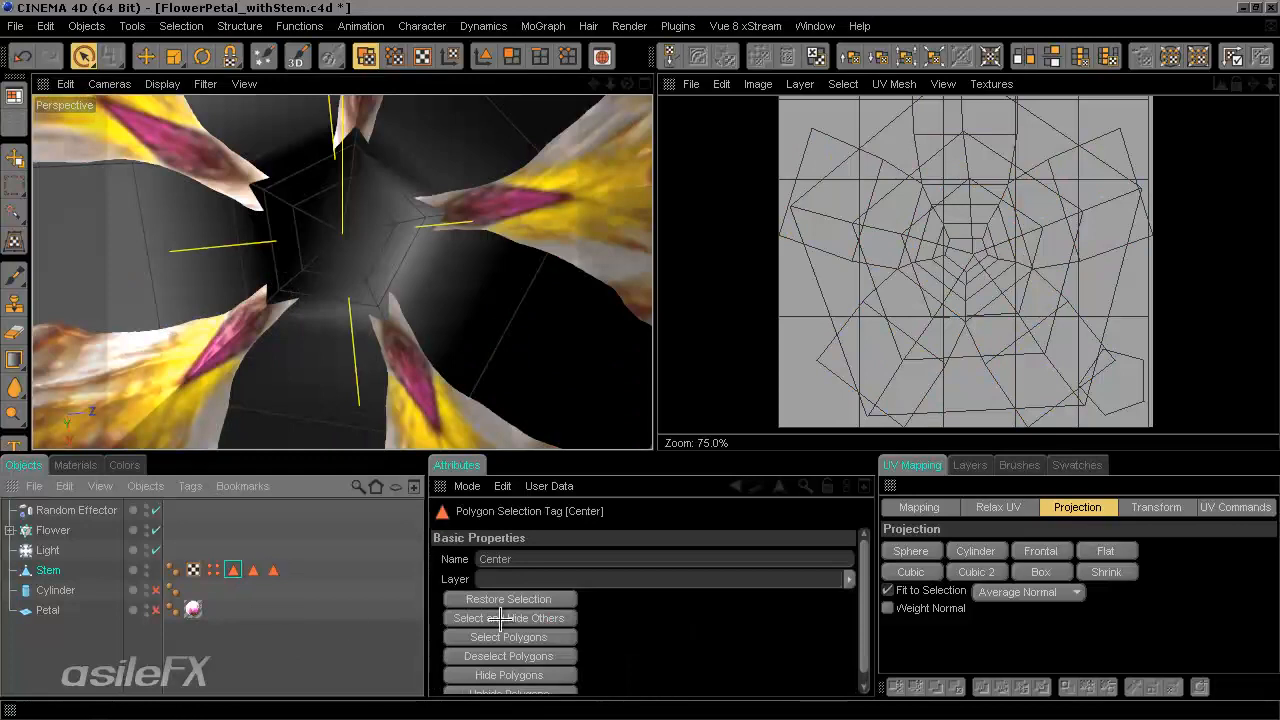
click(525, 637)
click(273, 570)
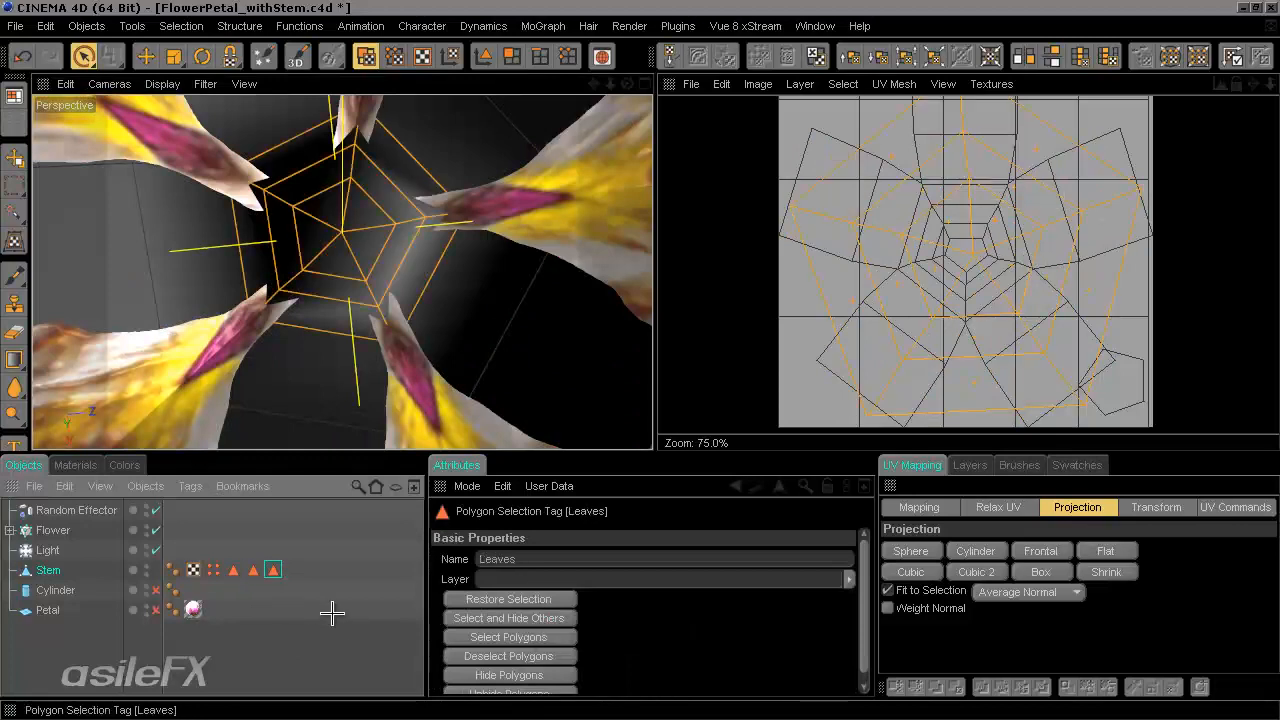
click(525, 637)
scroll(486, 334, down, 5)
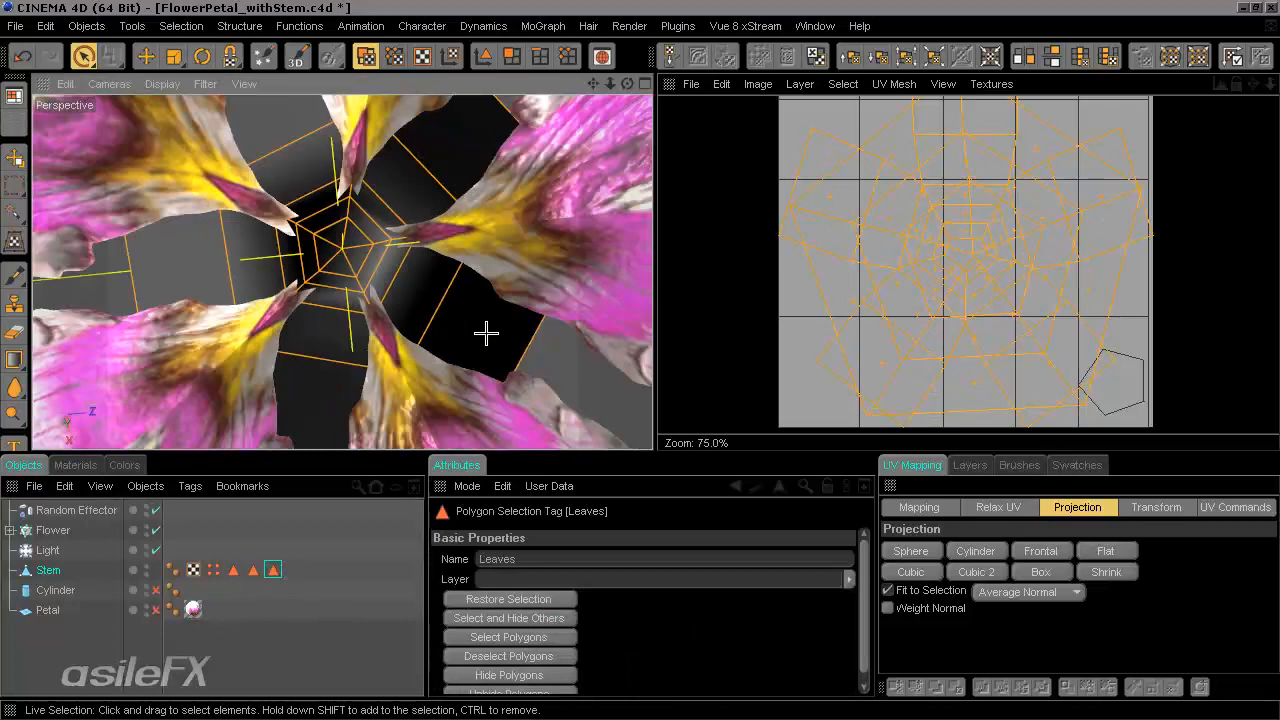
click(1112, 551)
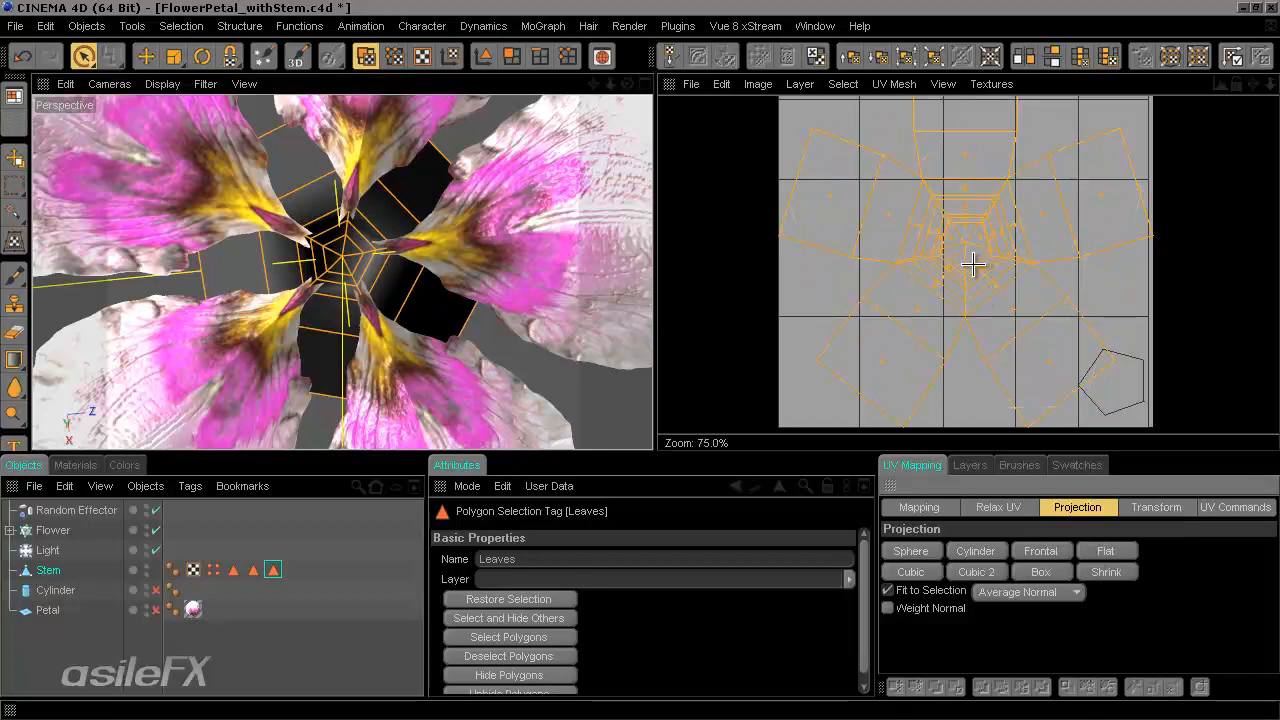
Scale the combined centre and leaf UVs down slightly and move them a little within the UV canvas.
scroll(972, 263, up, 3)
key(t)
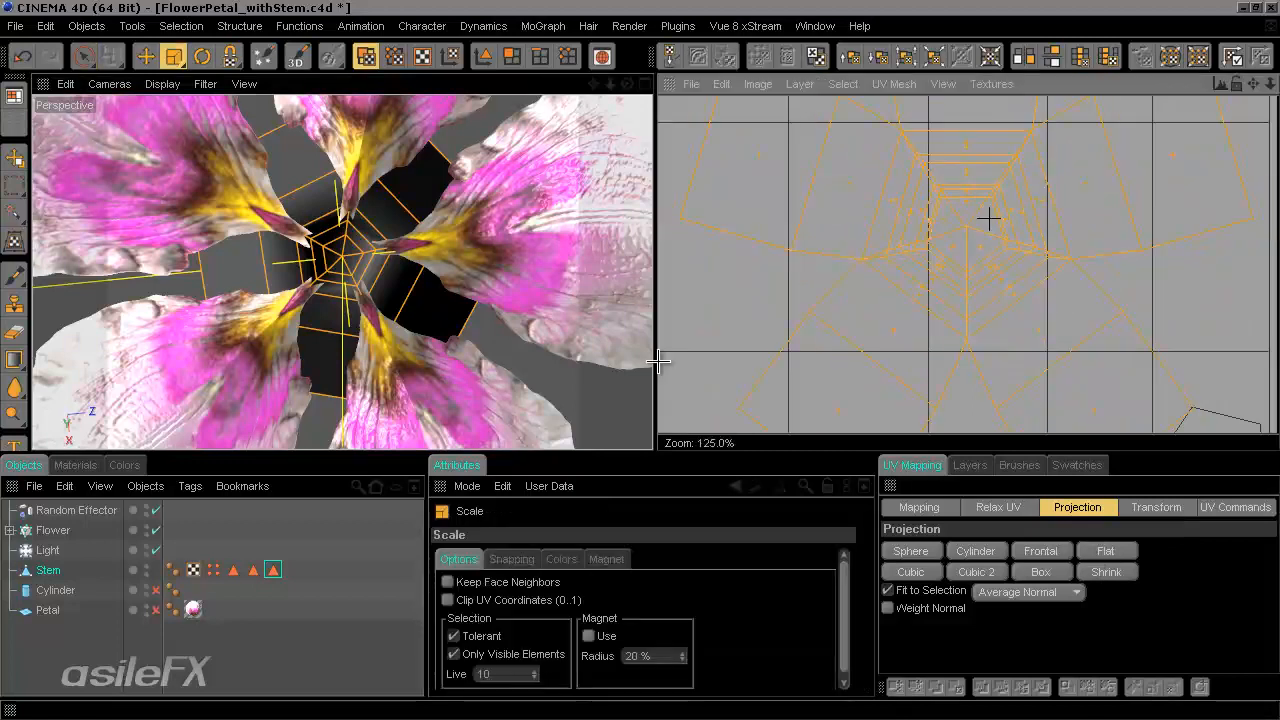
key(e)
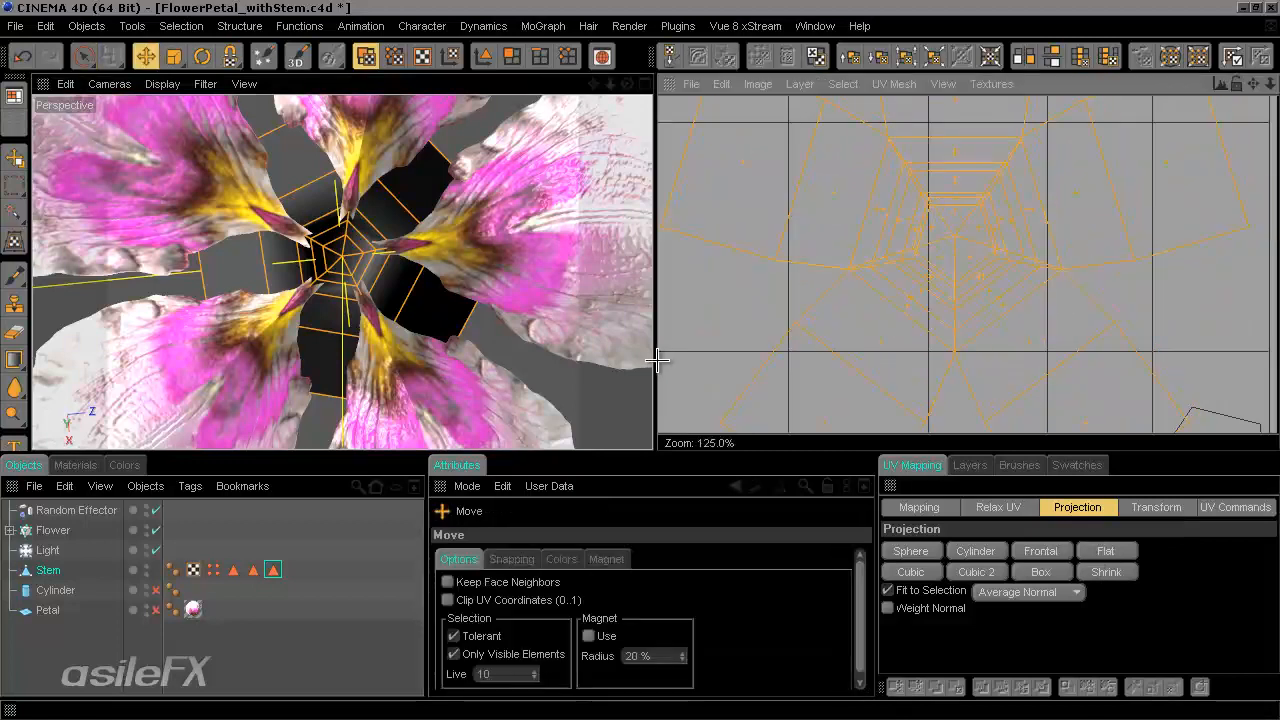
scroll(658, 360, down, 2)
scroll(658, 360, down, 1)
scroll(658, 360, down, 1)
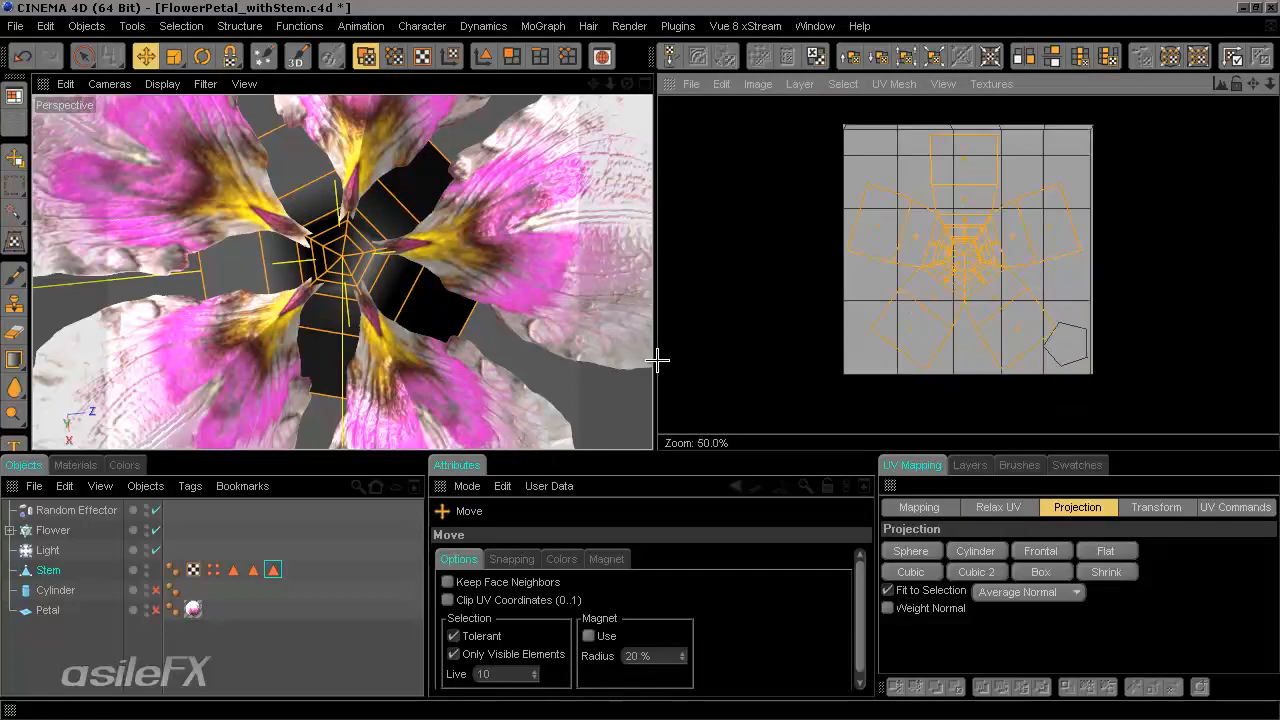
scroll(951, 214, up, 4)
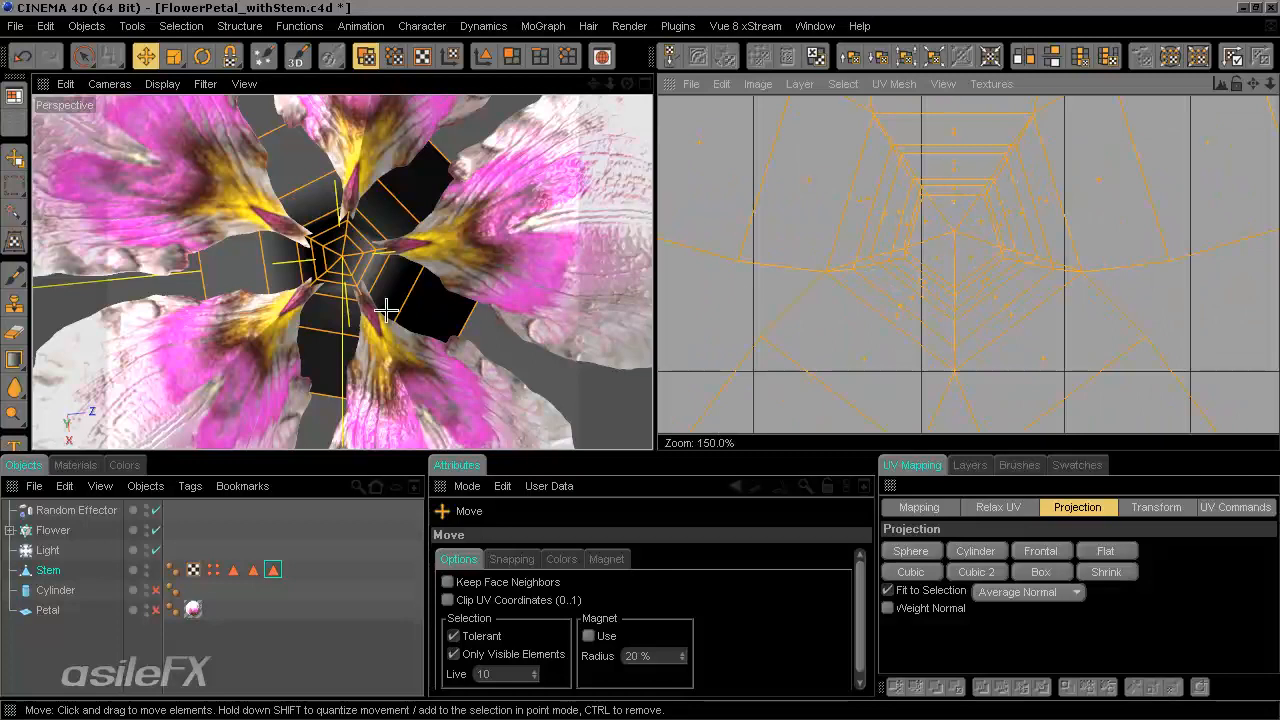
Clear the combined centre and leaf polygon selection with Live Selection.
alt+middle_drag(476, 357, 455, 357)
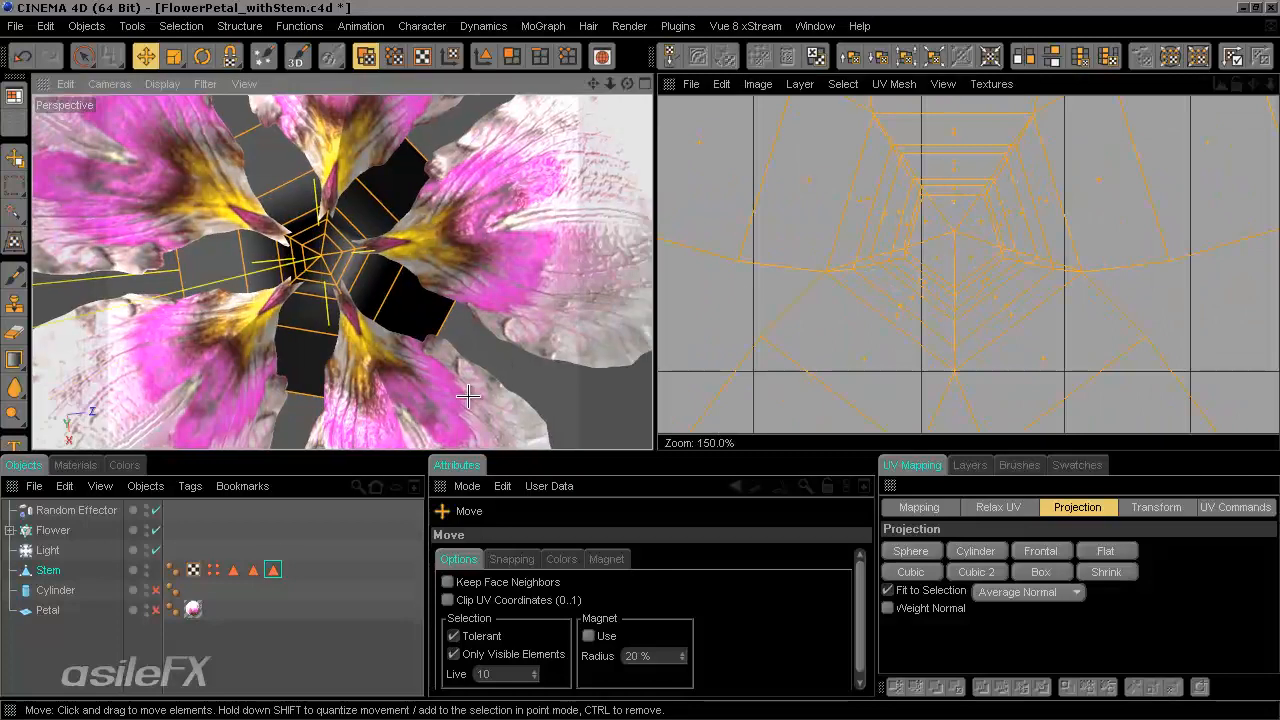
click(272, 569)
click(83, 56)
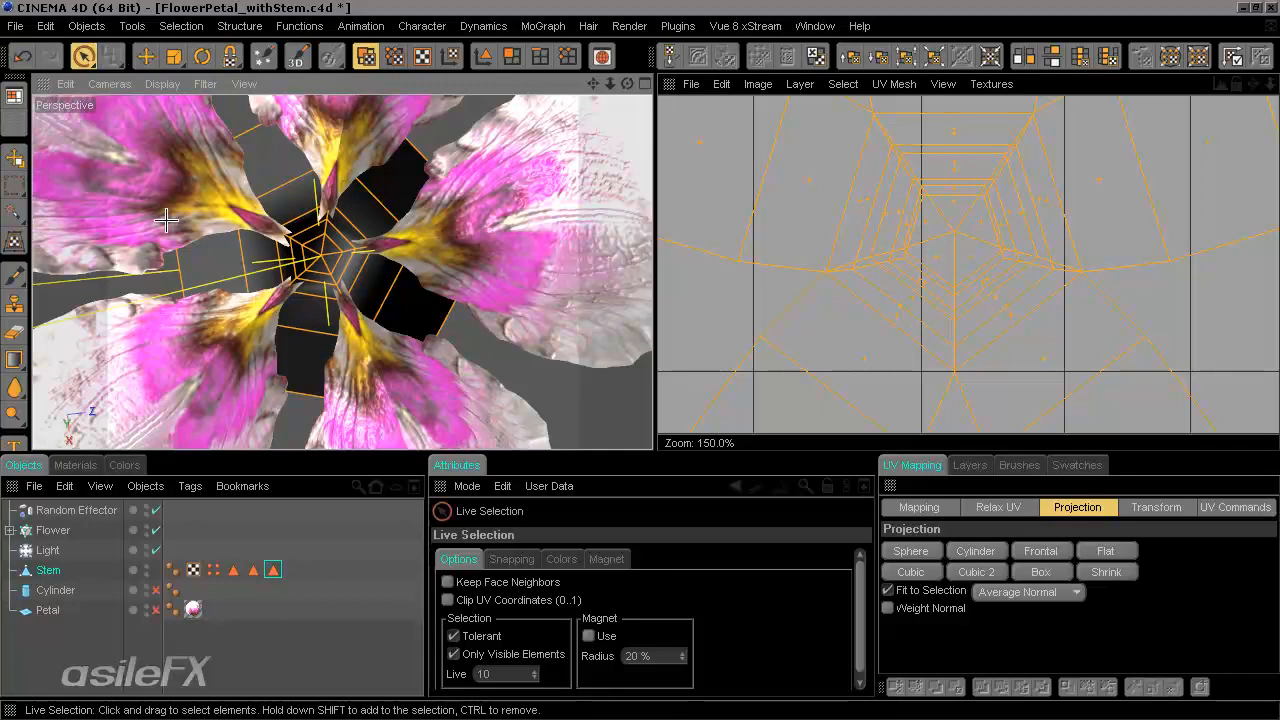
click(527, 306)
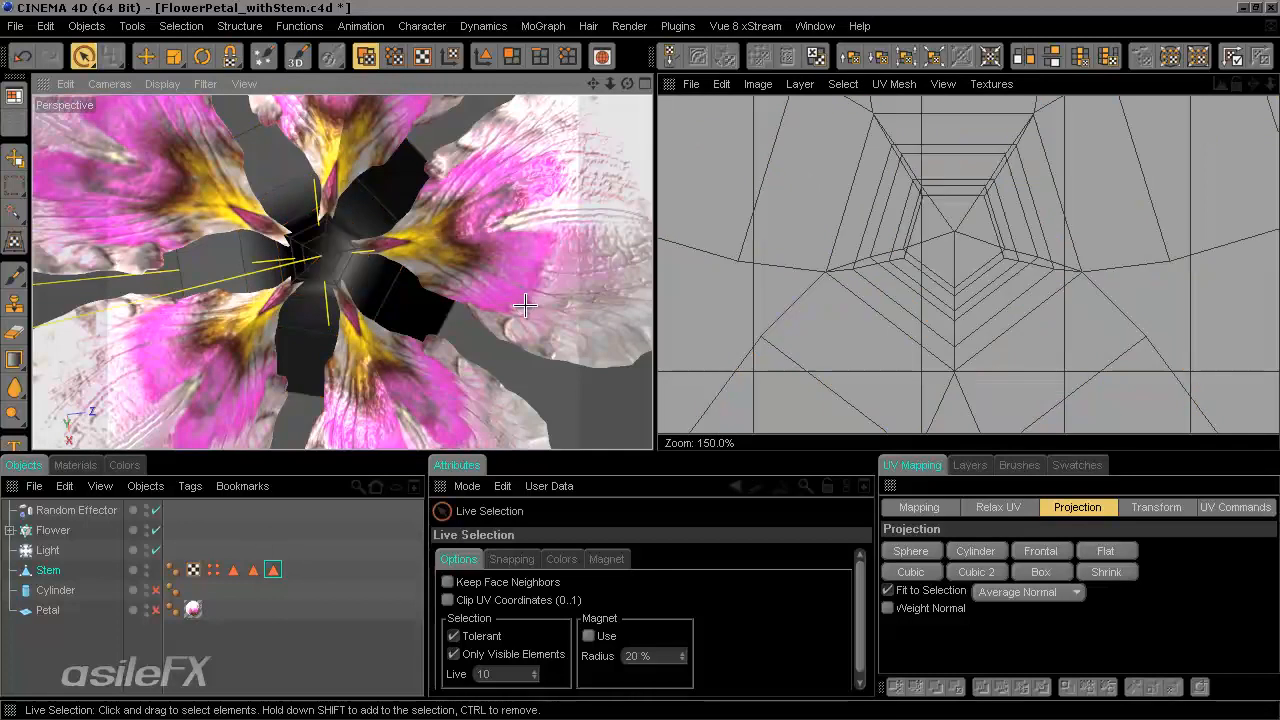
Select the Center selection's polygons, examine how their UVs sit within the leaf layout, and clear the selection.
click(272, 570)
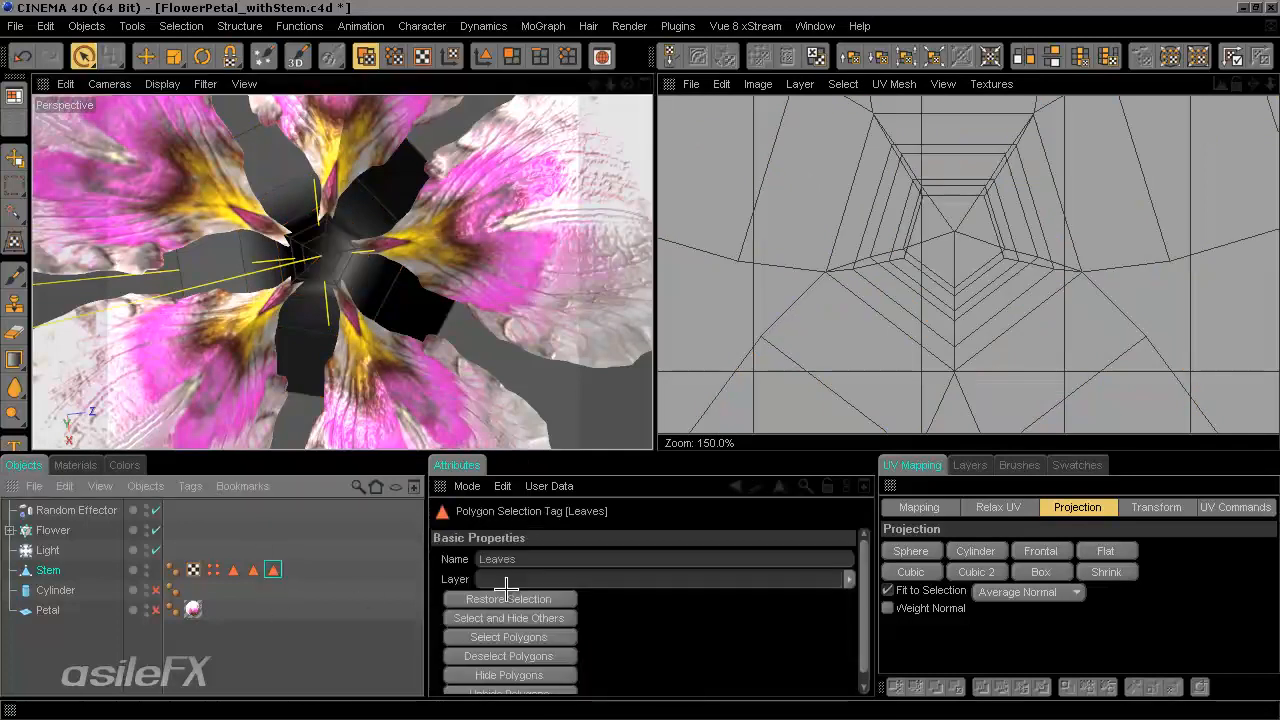
click(243, 570)
click(238, 570)
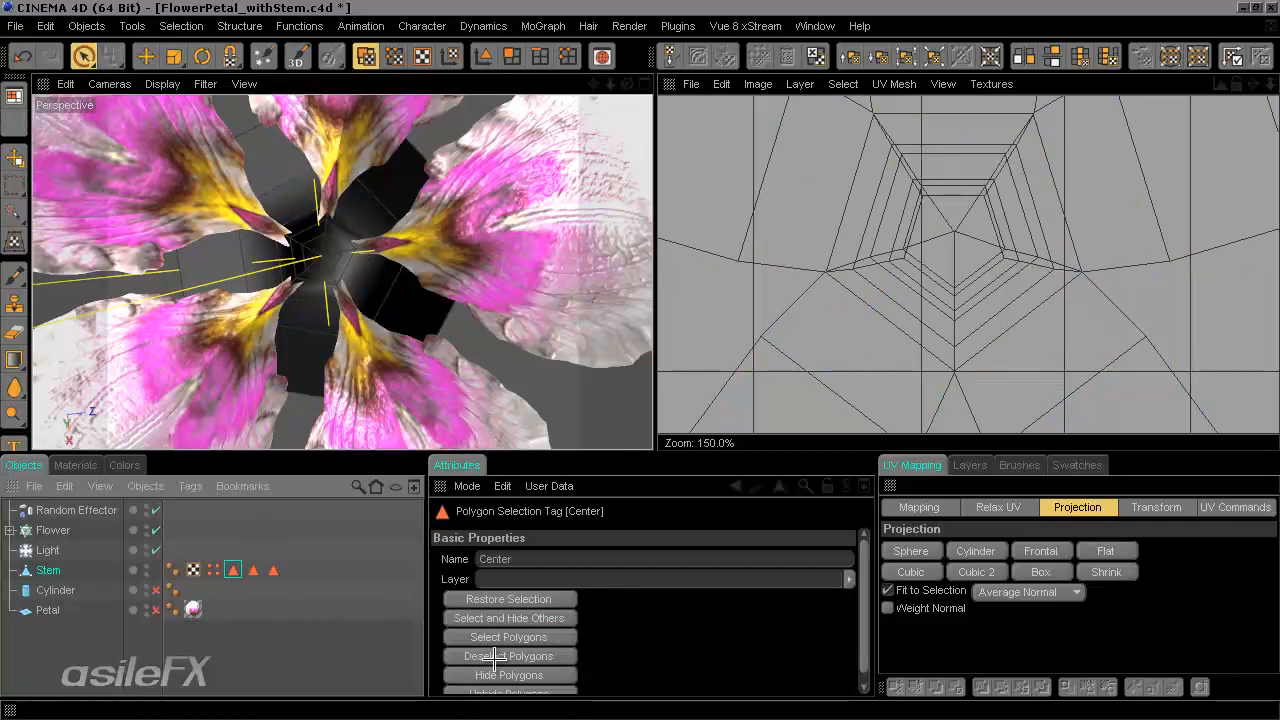
click(527, 634)
alt+middle_drag(906, 148, 860, 195)
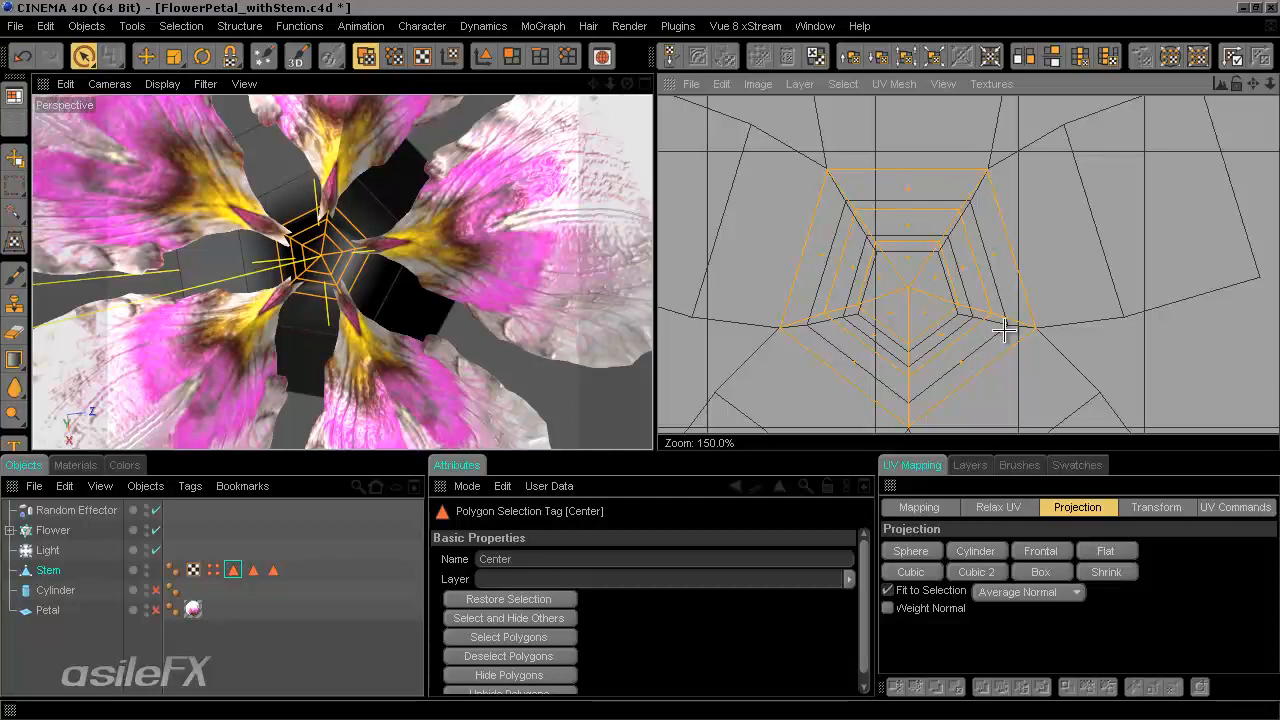
scroll(977, 342, up, 1)
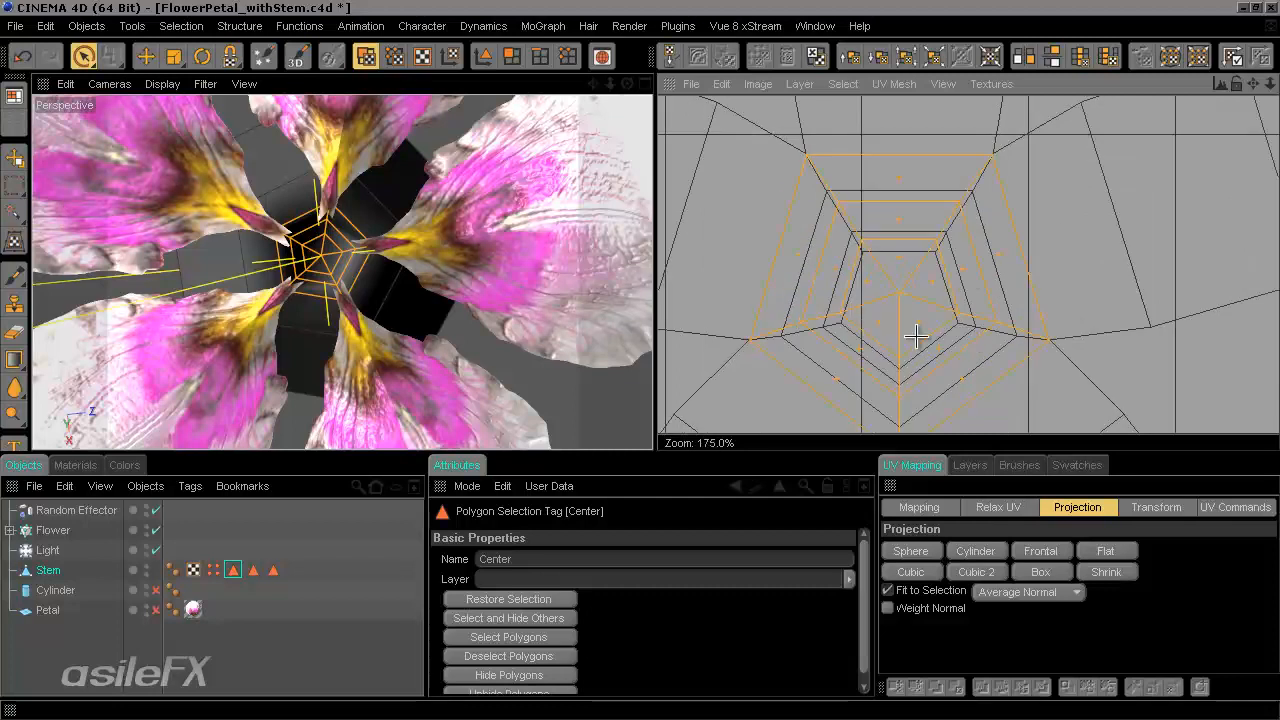
scroll(873, 297, down, 4)
click(746, 263)
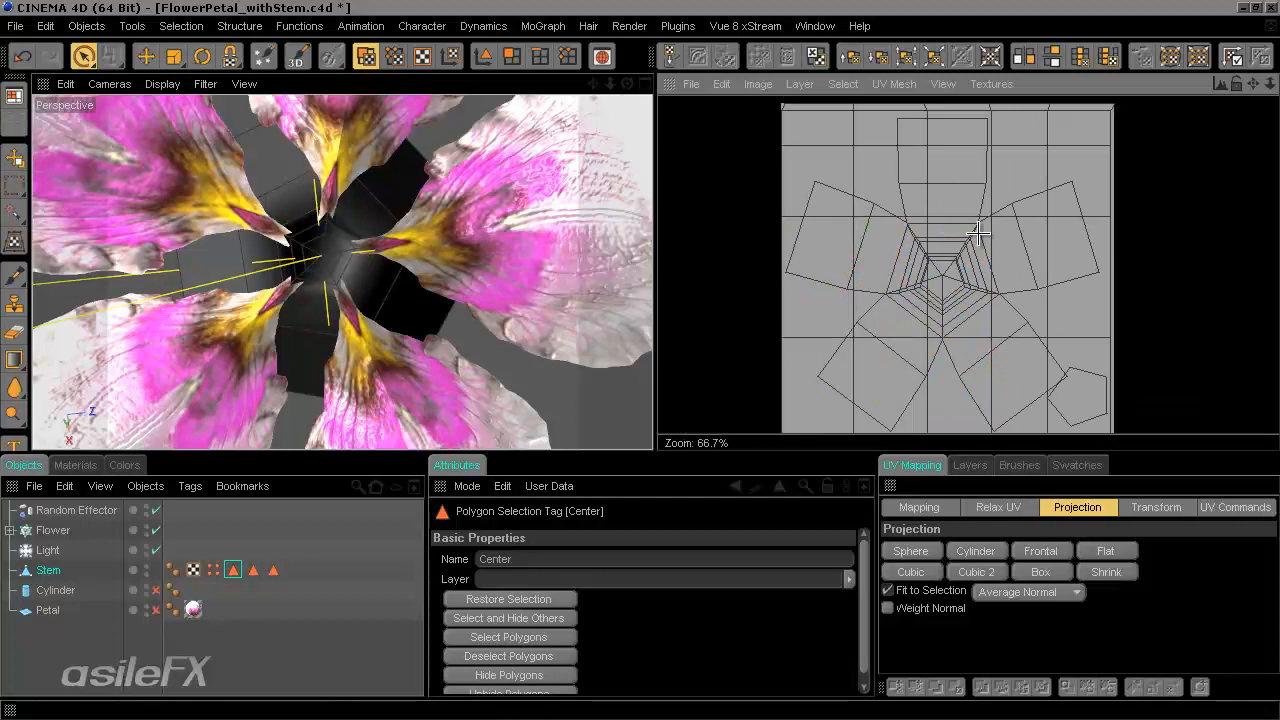
Examine the stem's complete UV layout in the UV canvas and the whole flower in the perspective view.
alt+middle_drag(993, 226, 985, 342)
scroll(993, 226, up, 3)
alt+middle_drag(1133, 212, 1150, 137)
scroll(1134, 214, down, 3)
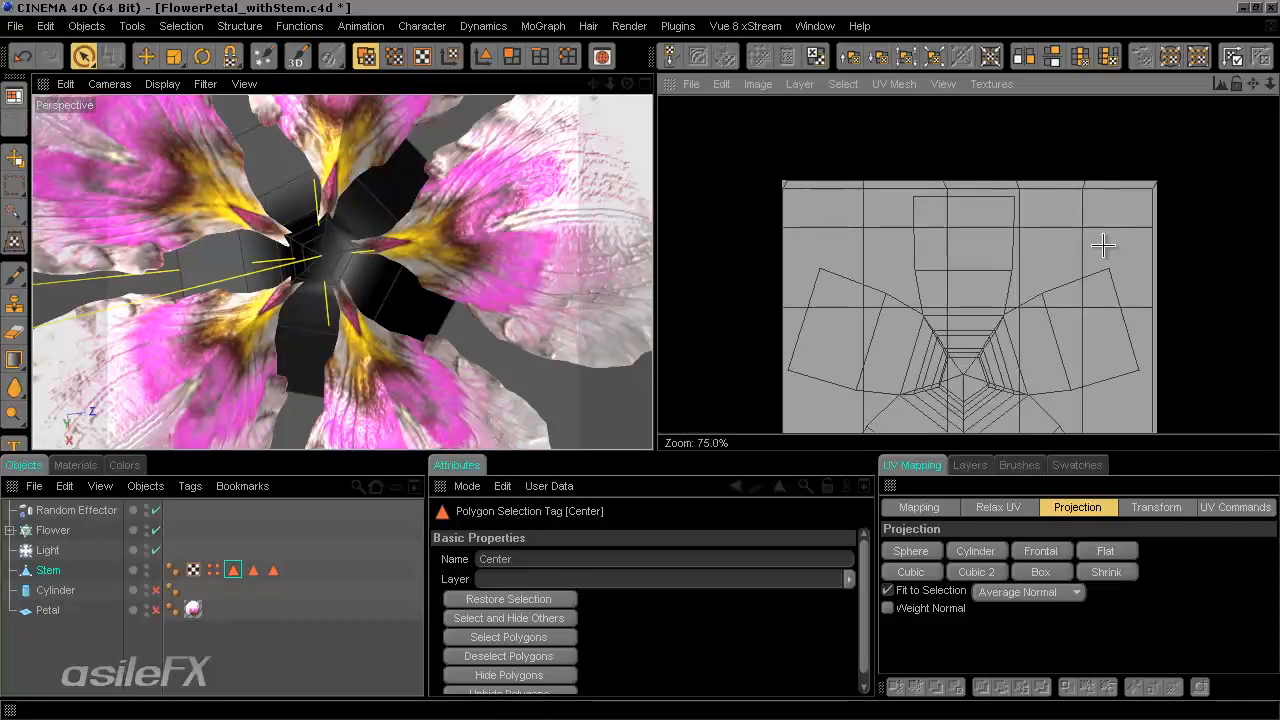
alt+middle_drag(1103, 245, 1091, 115)
scroll(1114, 252, down, 2)
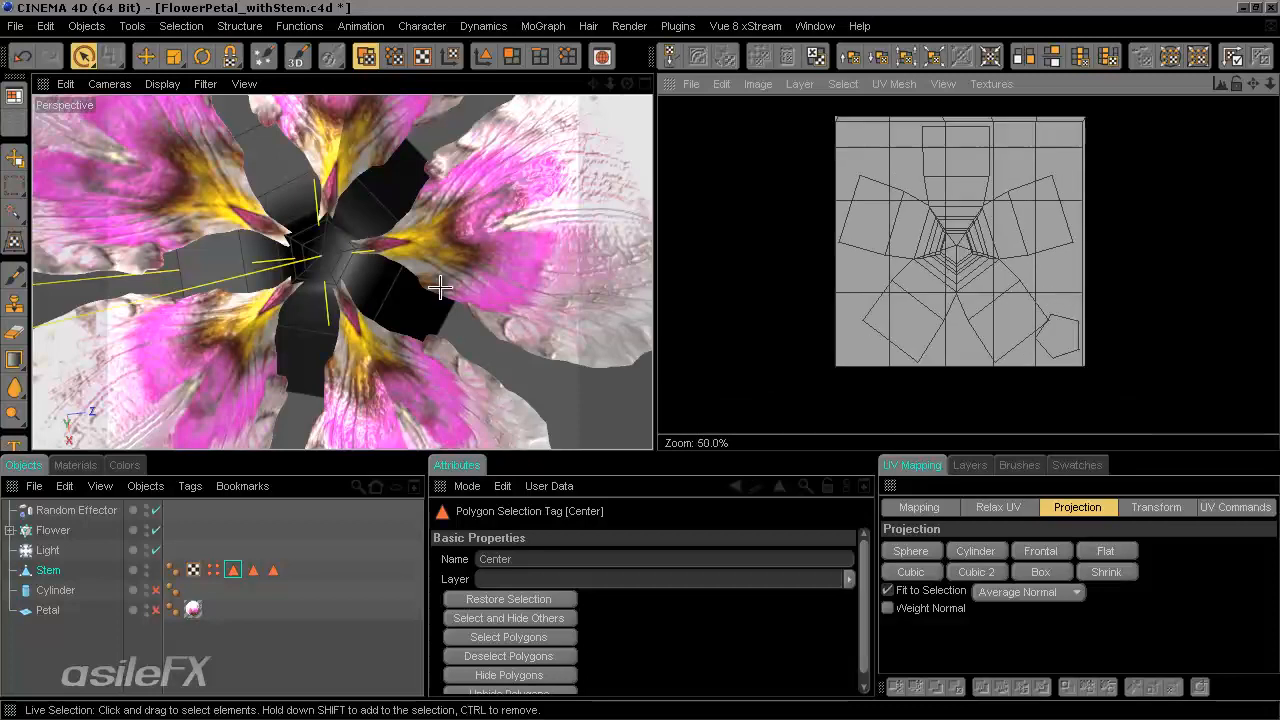
scroll(440, 288, down, 10)
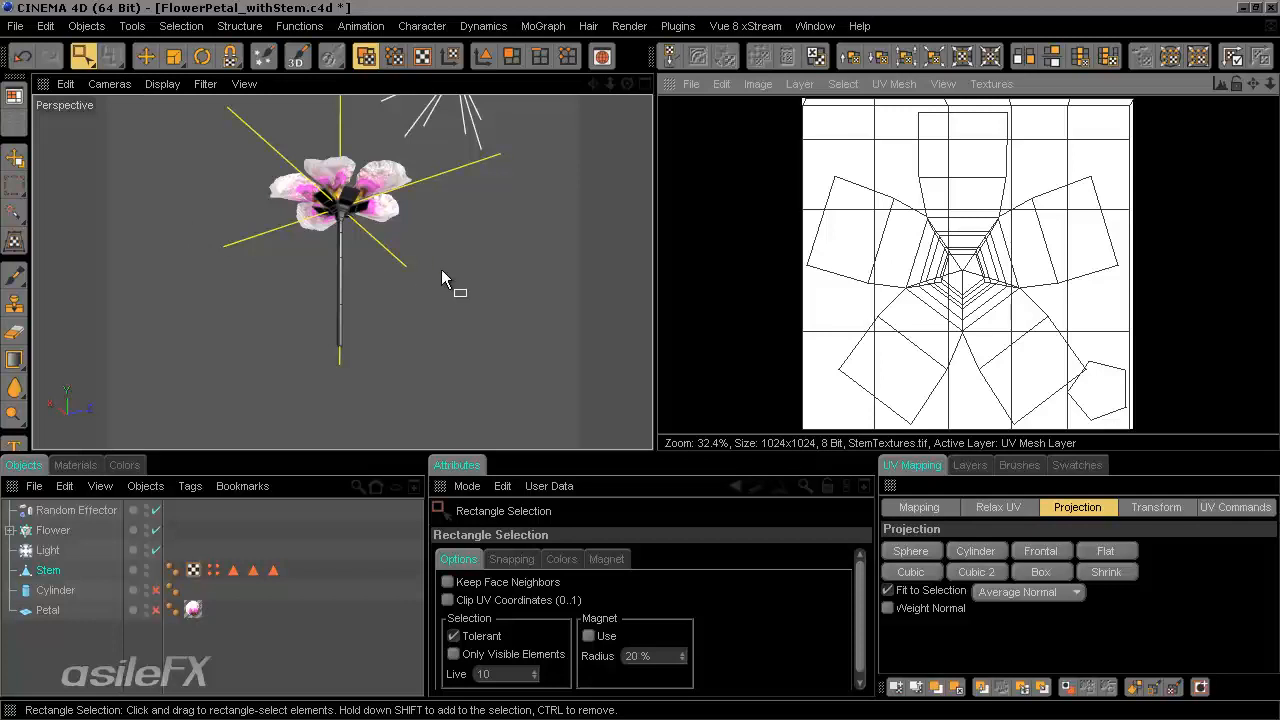
Create a new white texture of 1024 × 1024 pixels in RGB mode with 8 bits per channel.
click(690, 84)
click(714, 113)
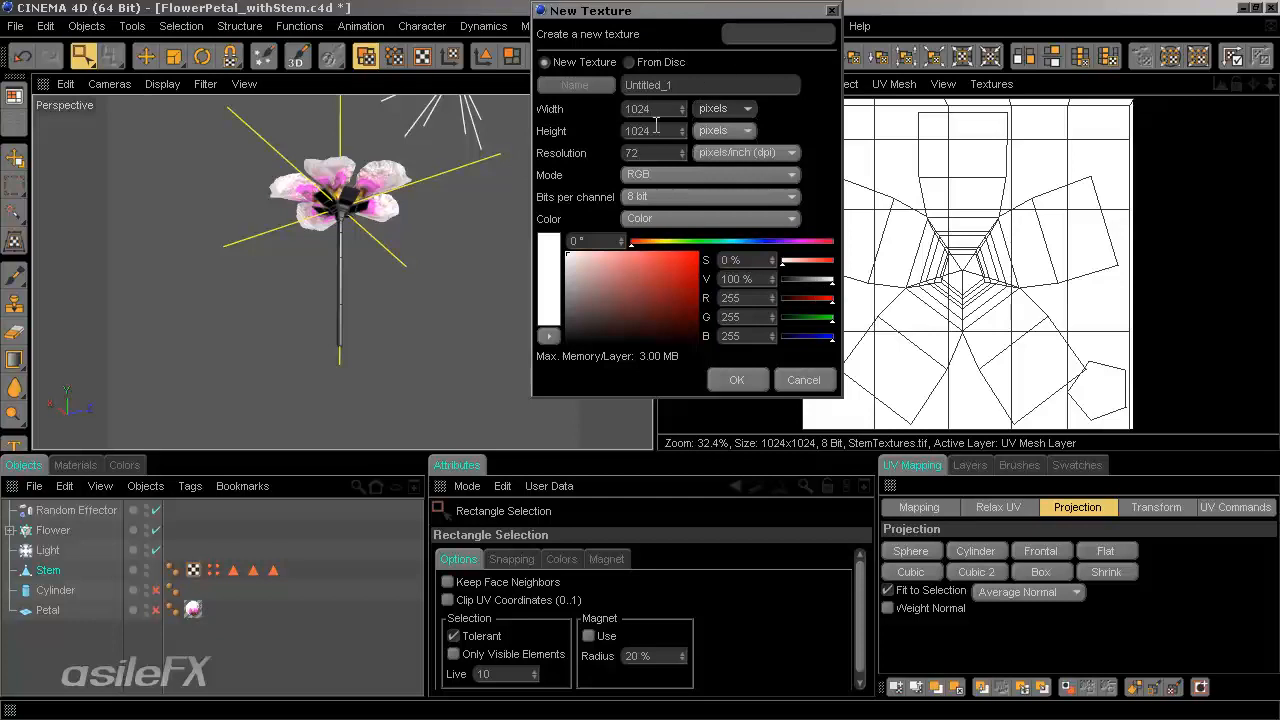
click(736, 380)
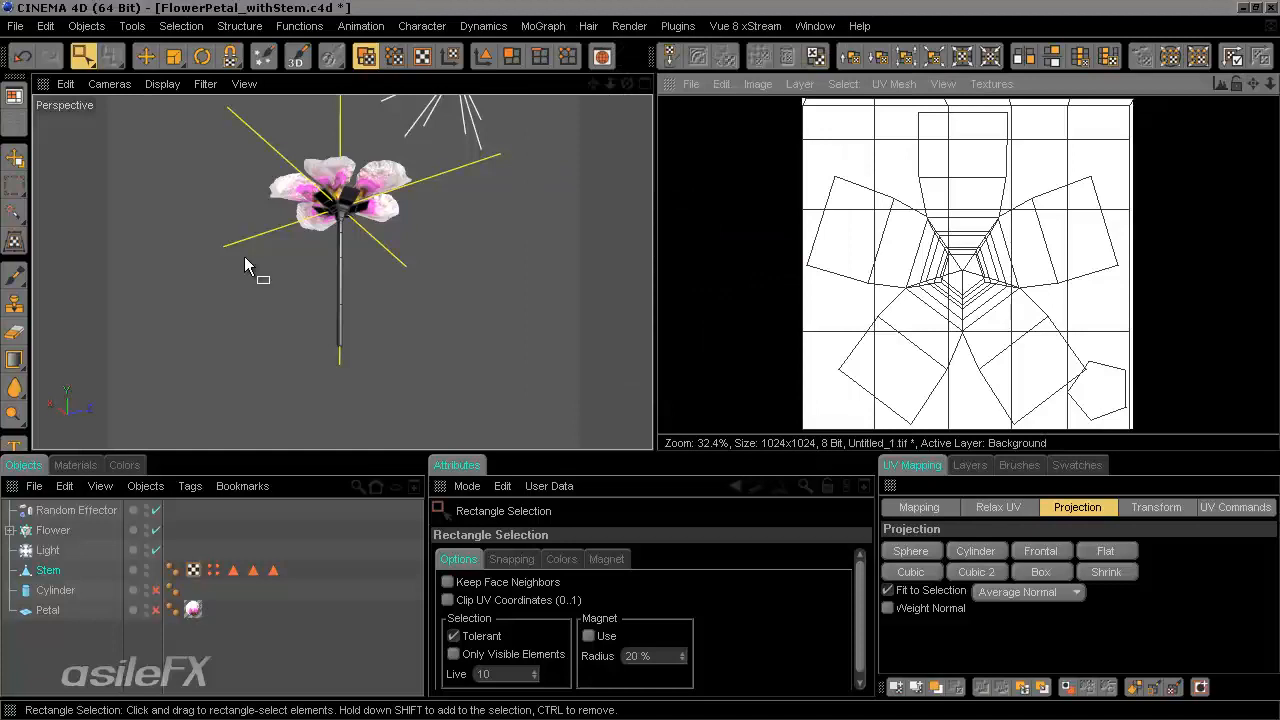
Select all the stem's polygons with Rectangle Selection and draw their UV mesh into a new layer of the texture.
drag(548, 406, 165, 130)
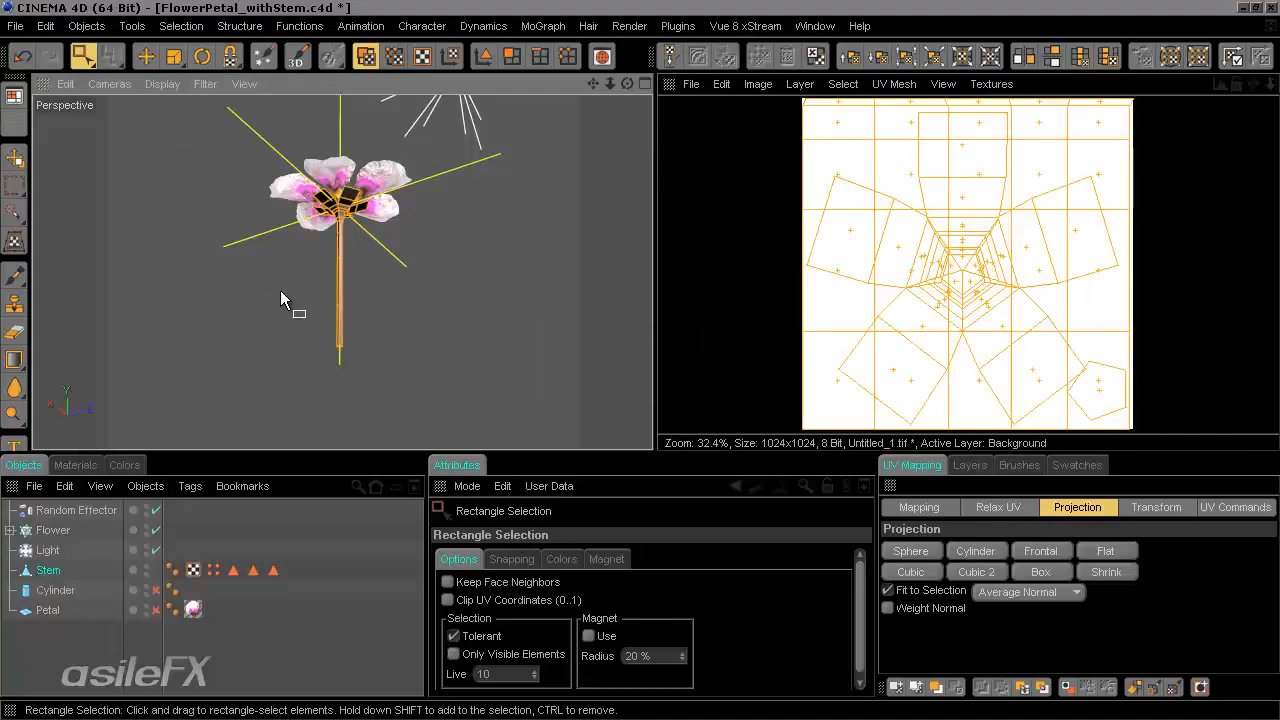
click(843, 84)
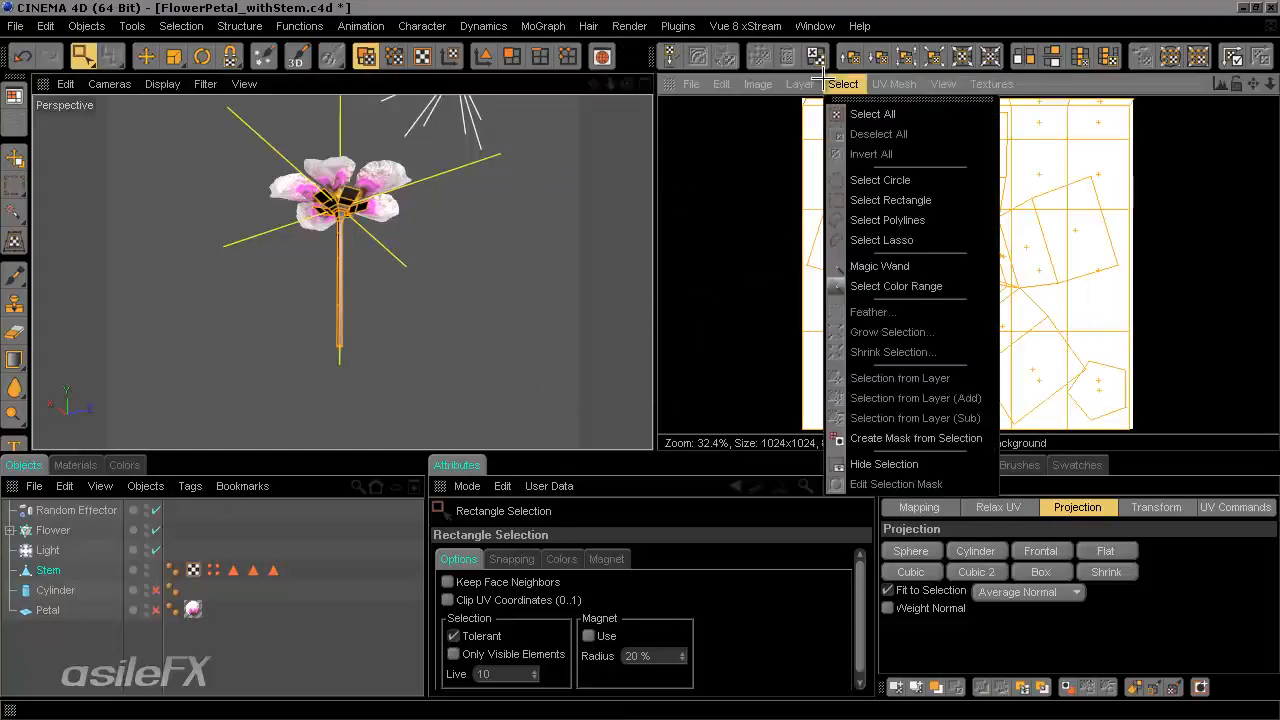
mouse_move(800, 84)
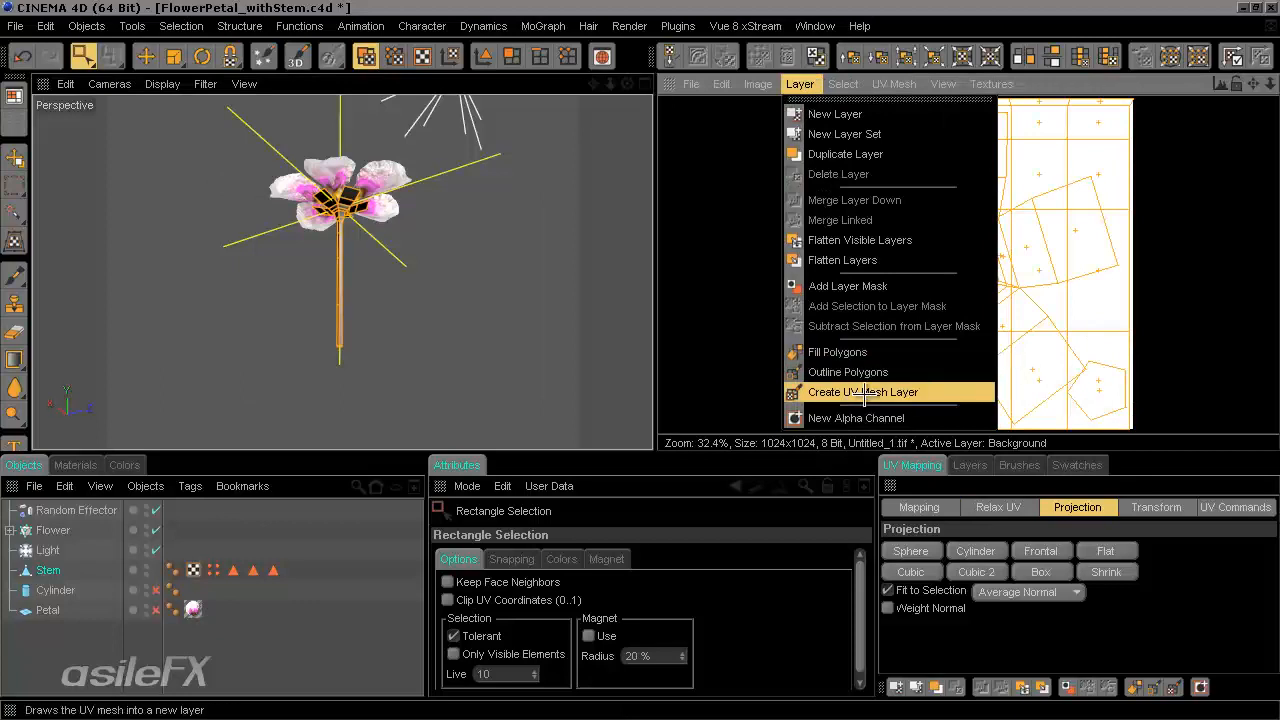
click(864, 393)
click(800, 84)
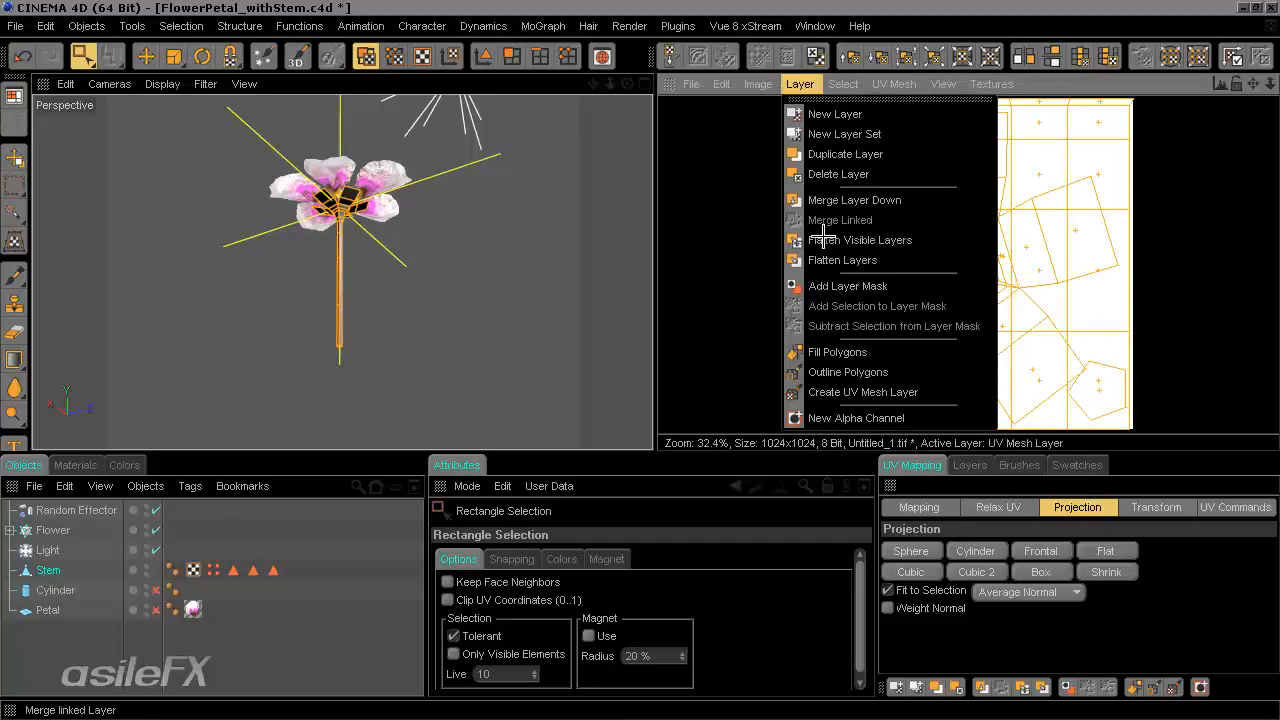
click(874, 372)
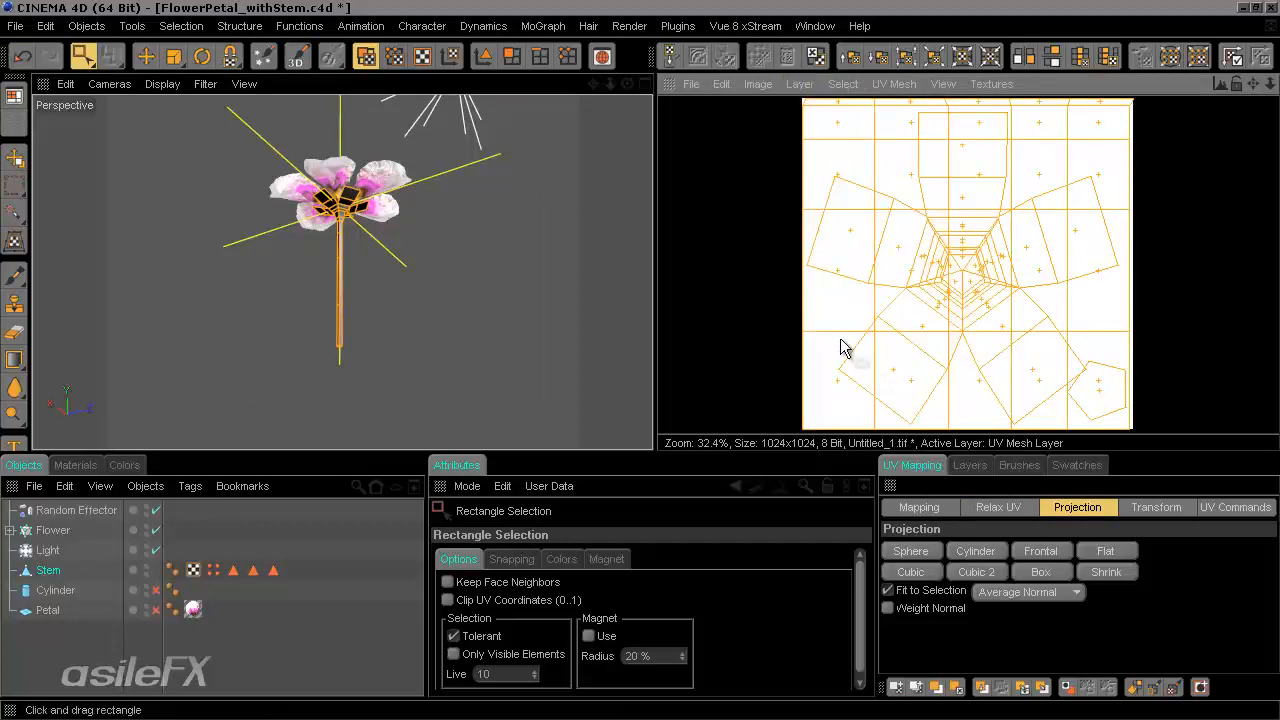
click(691, 84)
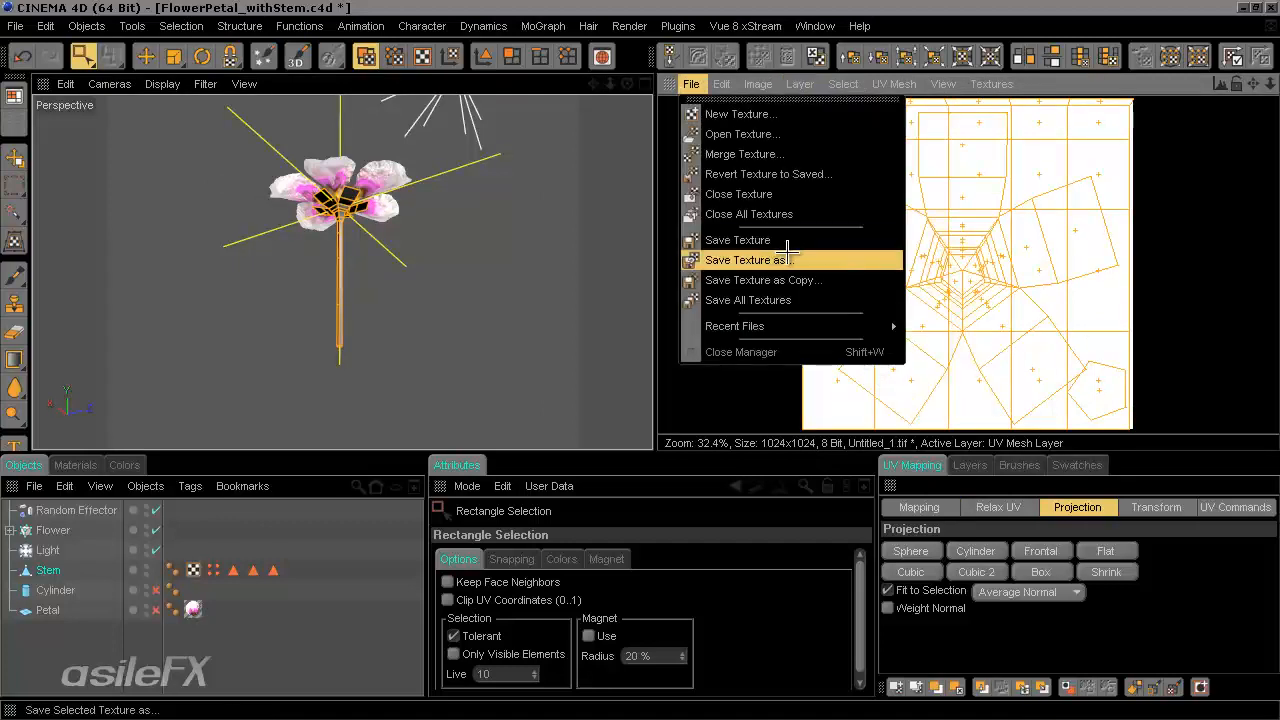
click(748, 260)
click(798, 322)
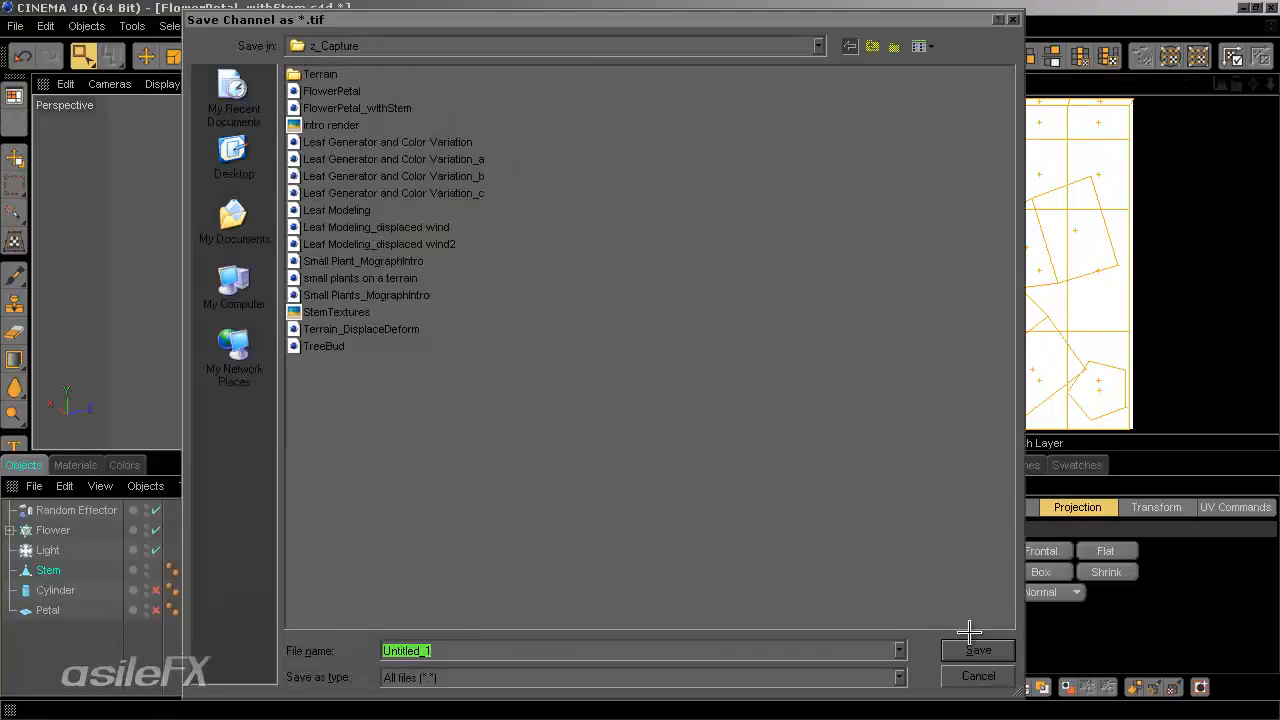
click(975, 677)
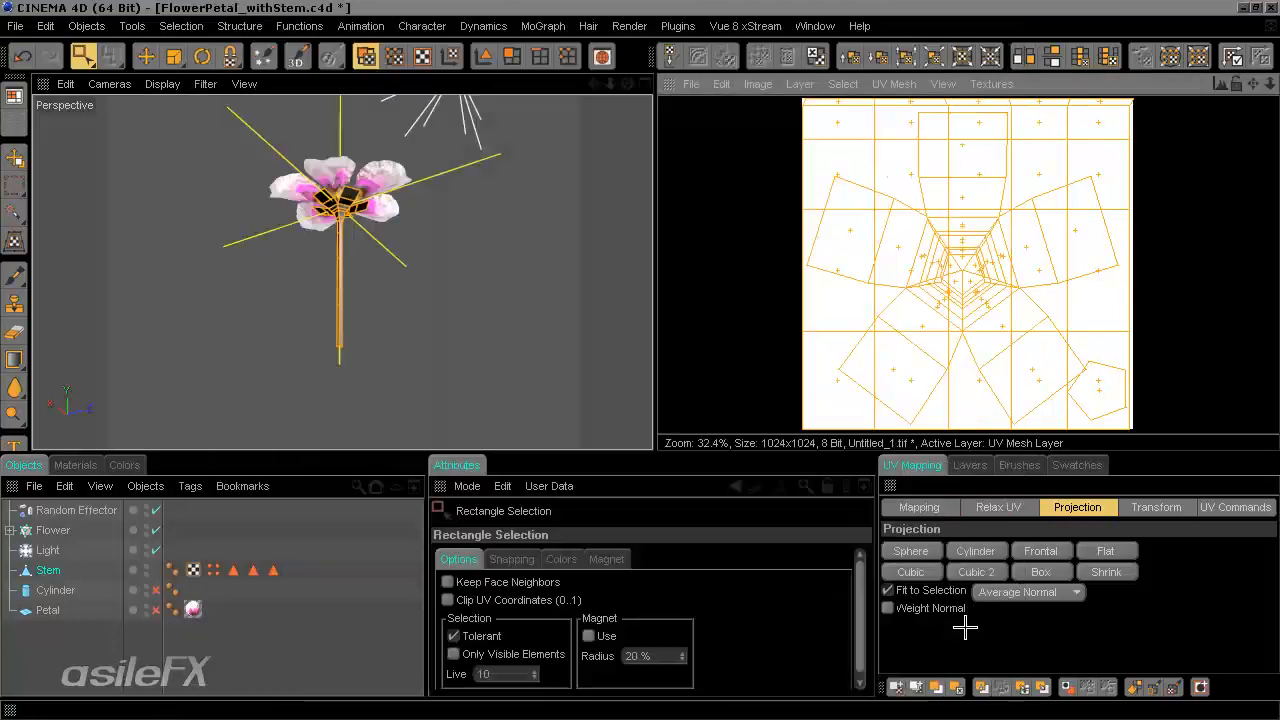
Switch to Photoshop and check StemTextures.tif by hiding and reshowing its UV Mesh Layer.
click(711, 214)
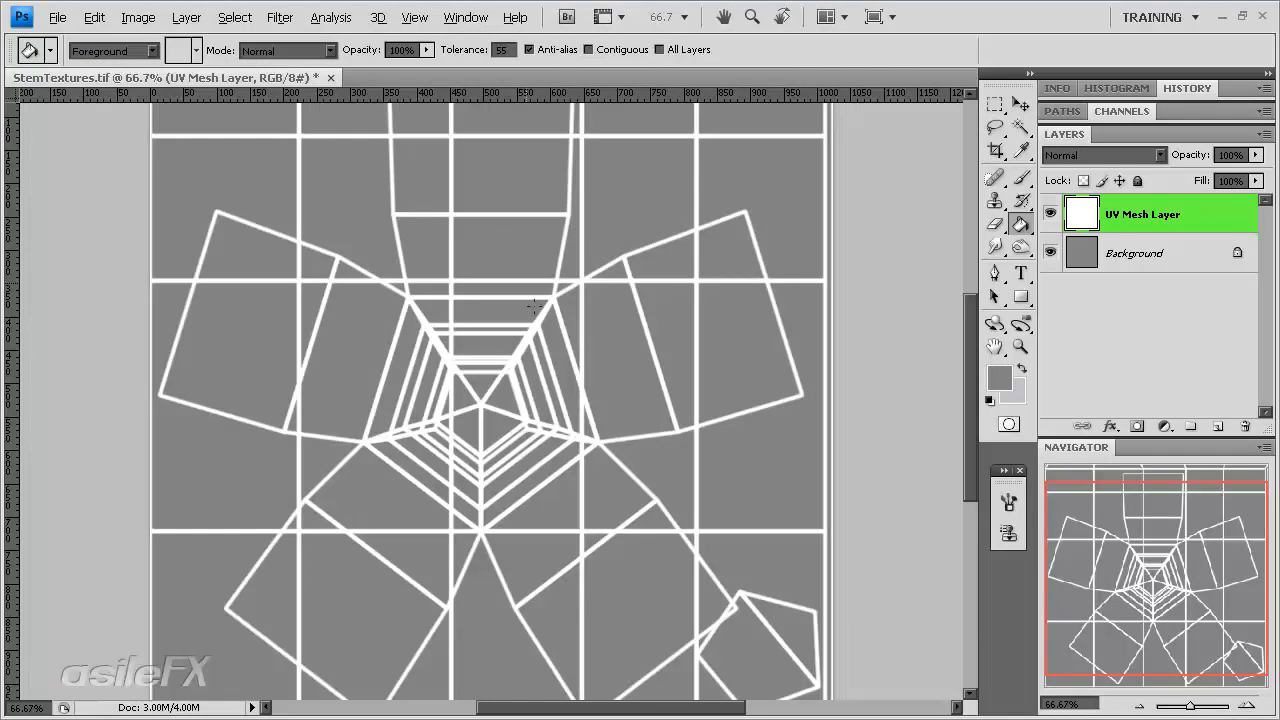
drag(1122, 520, 1128, 535)
click(1050, 214)
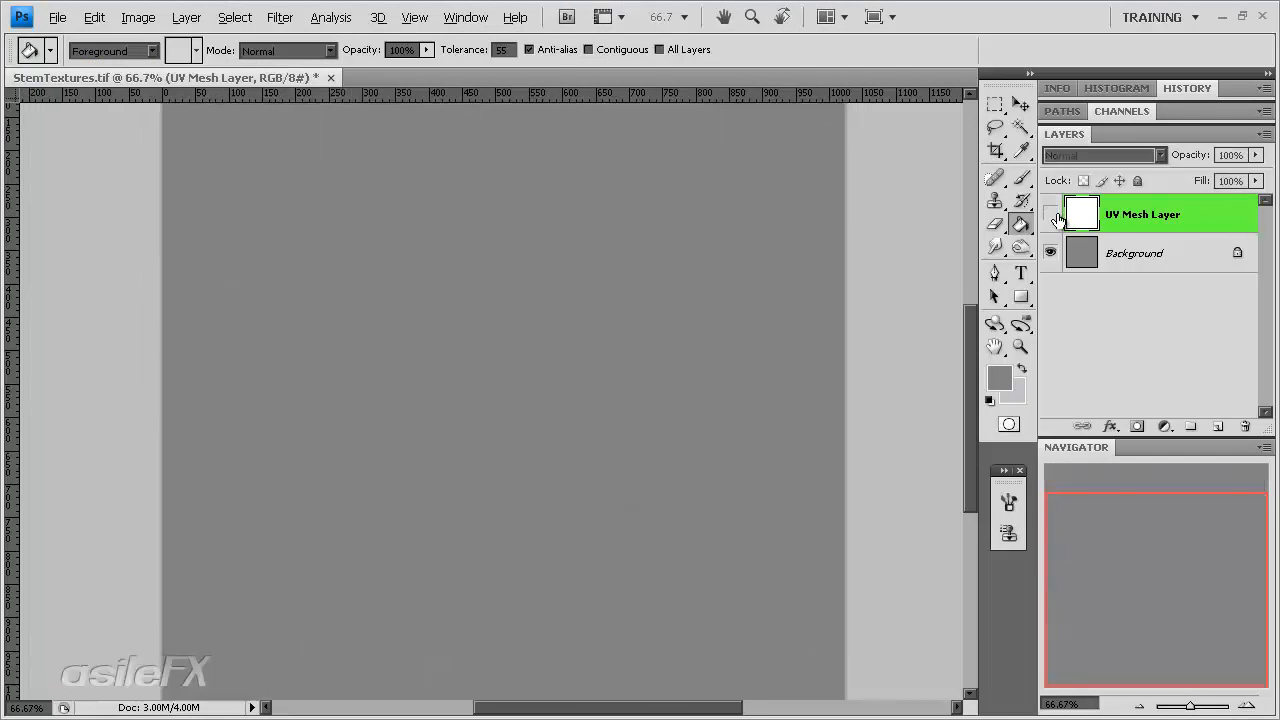
click(1050, 214)
Make the Background layer of StemTextures.tif the active layer.
click(1130, 260)
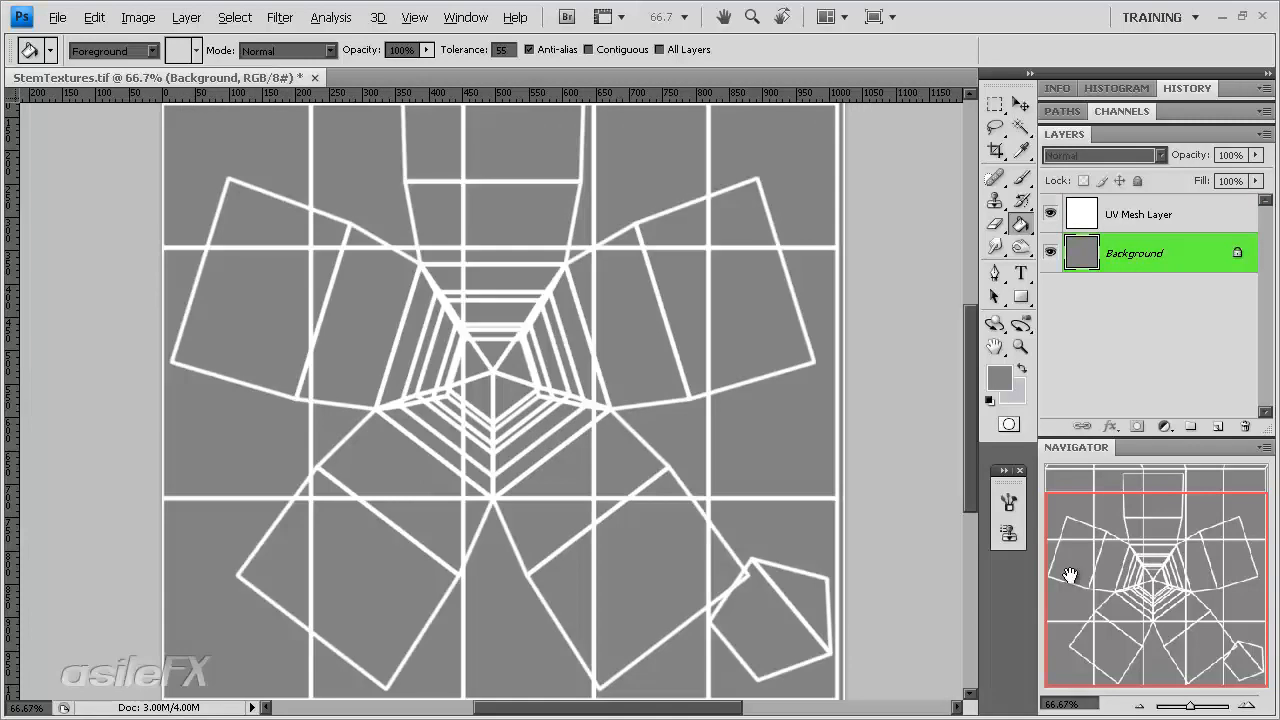
drag(1070, 575, 1101, 545)
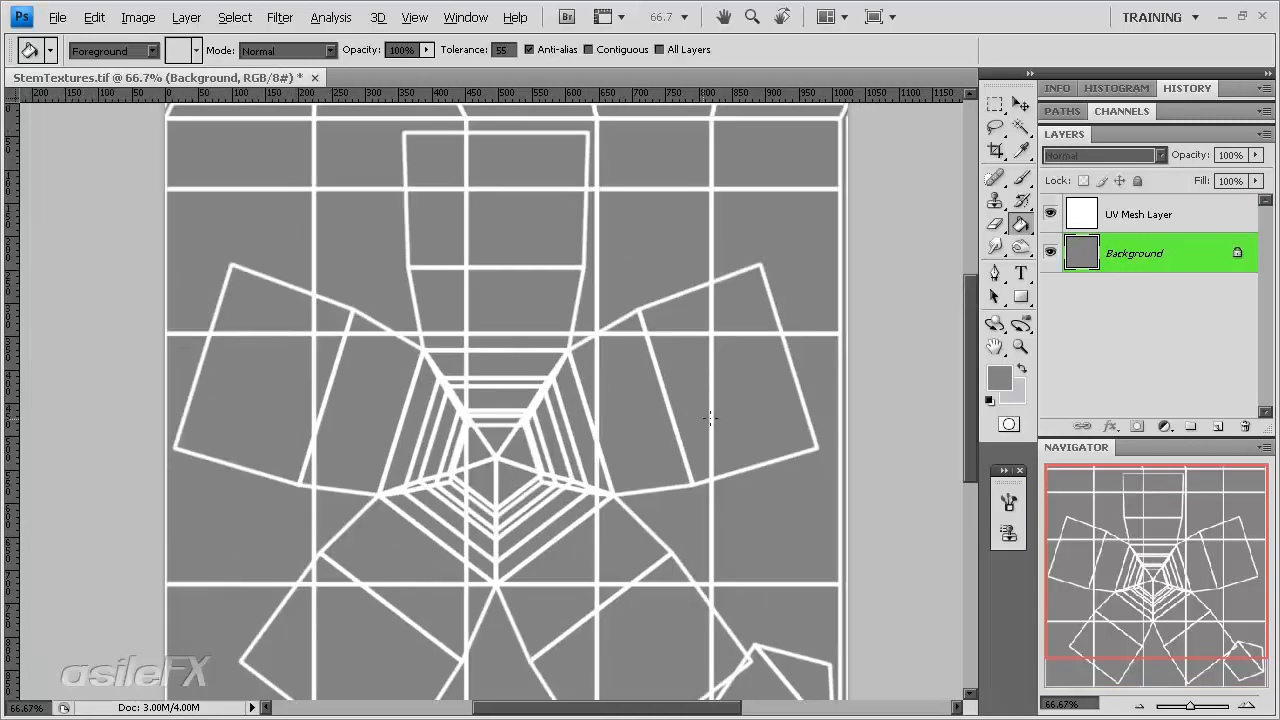
click(1137, 703)
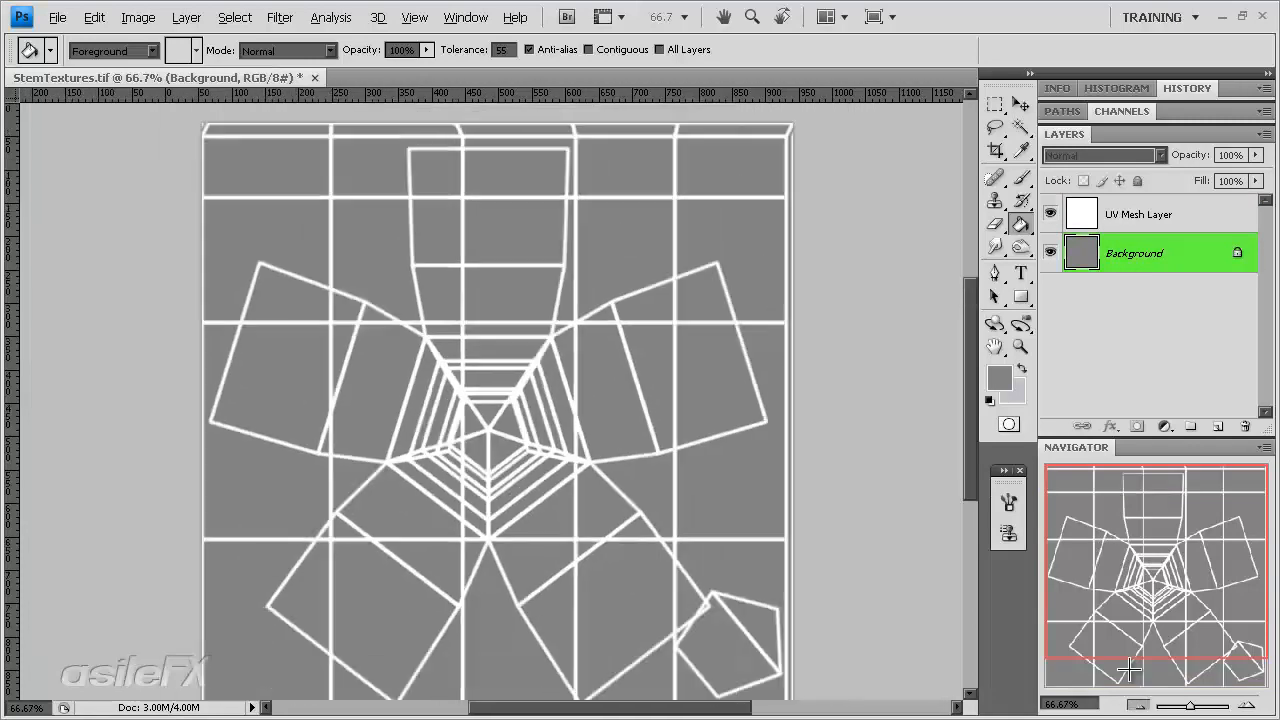